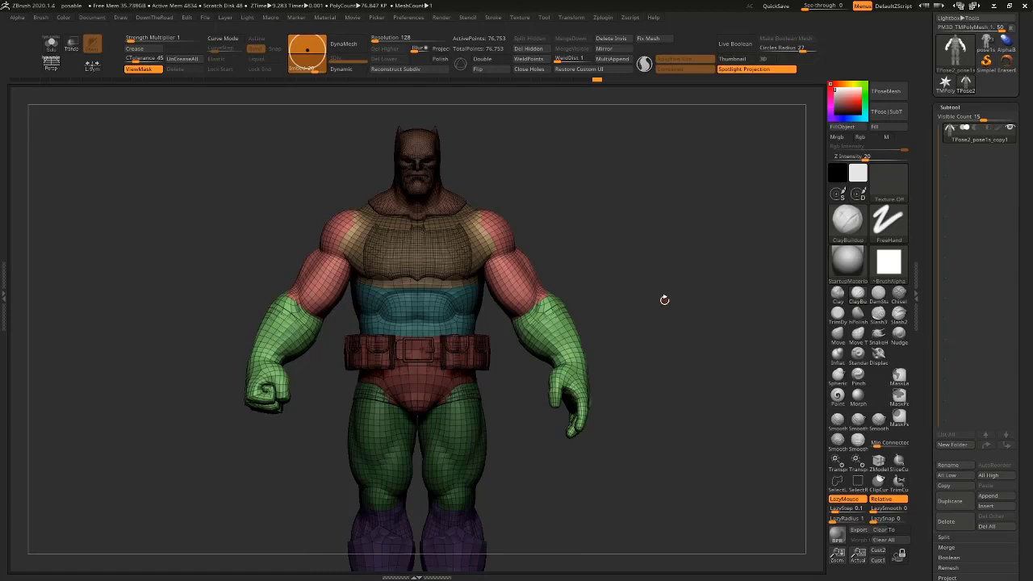
Clear the mask from the figure and hide both forearm polygroups.
mouse_move(638, 250)
mouse_down()
mouse_move(685, 244)
mouse_move(657, 245)
mouse_move(614, 266)
mouse_move(628, 264)
mouse_up()
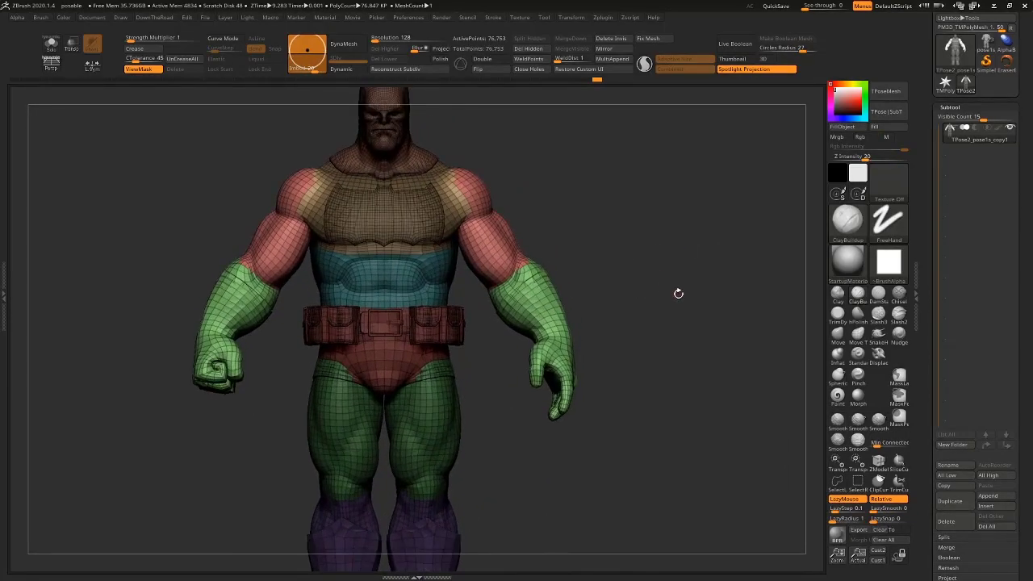
drag(678, 293, 584, 358)
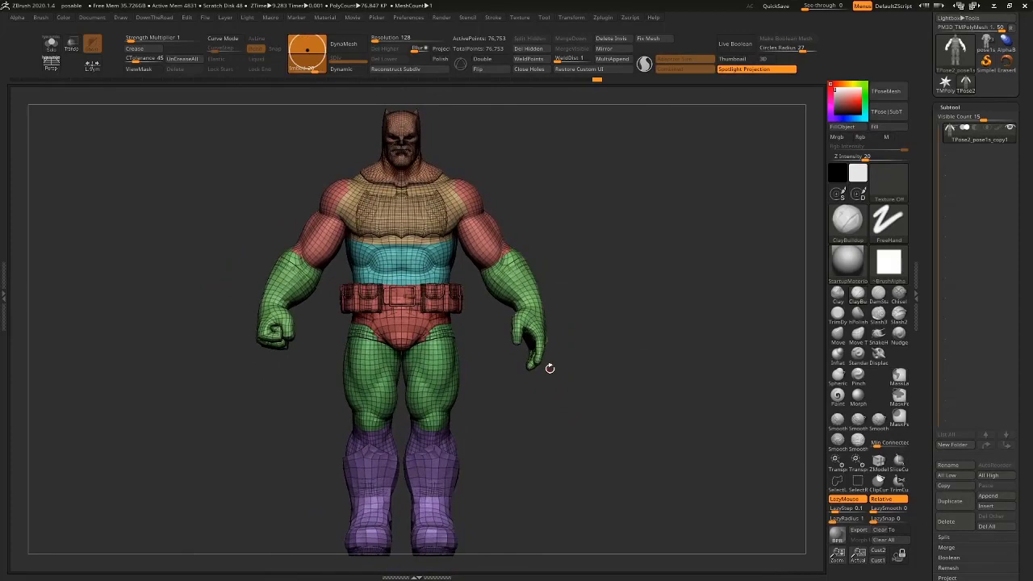
ctrl+shift+click(496, 236)
mouse_move(601, 194)
ctrl+shift+mouse_down()
mouse_move(565, 242)
mouse_move(571, 223)
mouse_move(460, 232)
mouse_move(581, 233)
ctrl+shift+mouse_up()
ctrl+shift+click(565, 217)
ctrl+shift+click(529, 280)
ctrl+shift+drag(643, 209, 642, 293)
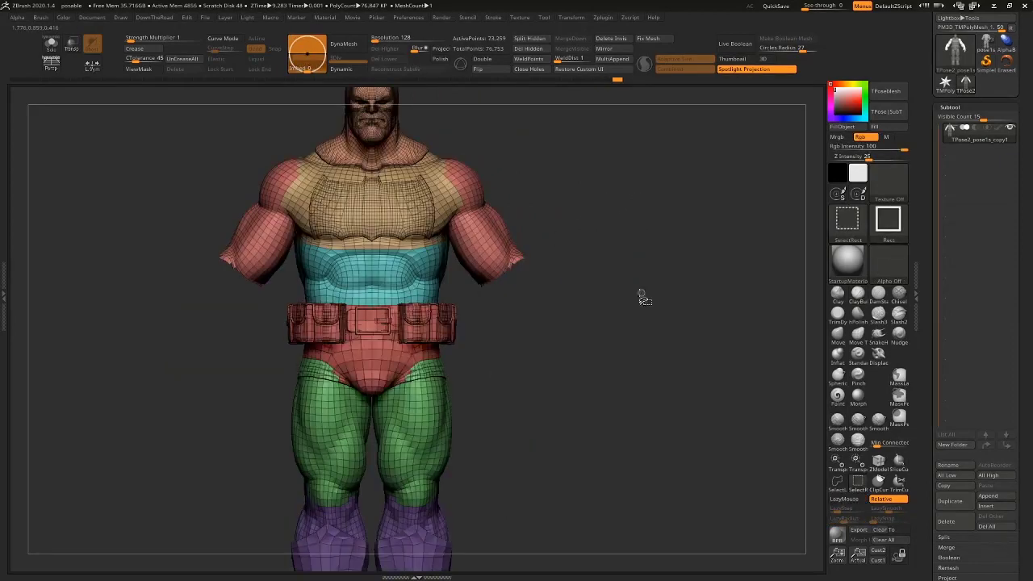
Hide both upper-arm polygroups as well, leaving the head, torso and legs visible.
mouse_move(639, 255)
mouse_down()
mouse_move(647, 291)
mouse_move(544, 293)
mouse_move(620, 283)
mouse_move(613, 316)
mouse_move(569, 321)
mouse_move(659, 278)
mouse_move(642, 168)
mouse_move(643, 373)
mouse_move(546, 293)
mouse_move(552, 302)
mouse_up()
ctrl+shift+click(620, 283)
ctrl+shift+click(658, 279)
ctrl+shift+click(642, 169)
mouse_move(648, 358)
shift+mouse_down()
mouse_move(677, 315)
mouse_move(665, 371)
shift+mouse_up()
mouse_move(673, 244)
ctrl+mouse_down()
mouse_move(665, 418)
mouse_move(664, 230)
mouse_move(650, 355)
ctrl+mouse_up()
mouse_move(635, 463)
ctrl+mouse_down()
mouse_move(606, 482)
mouse_move(642, 267)
mouse_move(668, 376)
ctrl+mouse_up()
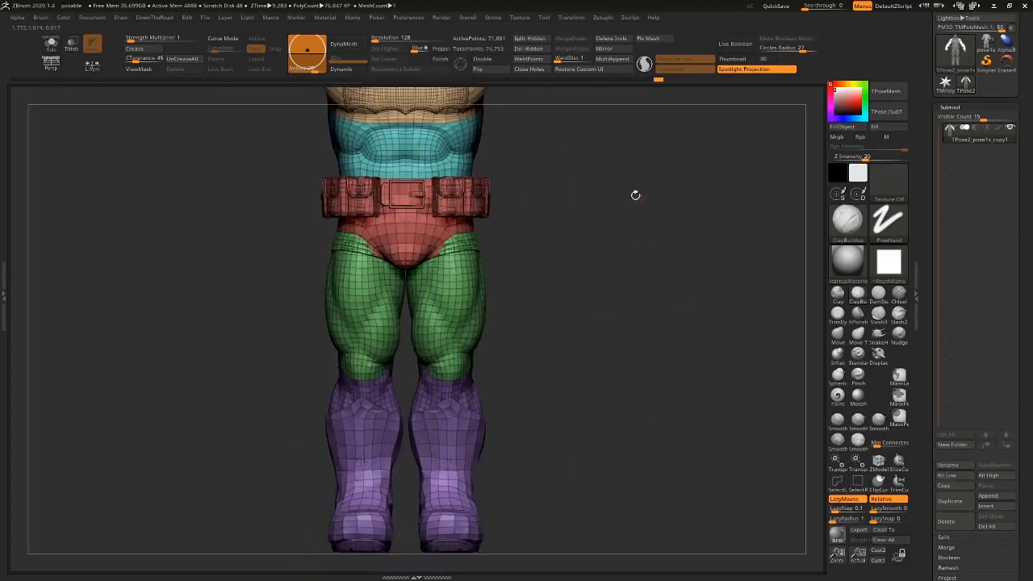
Hide the thigh and boot polygroups, and invert the visibility to leave only the arms and legs.
ctrl+shift+click(458, 335)
ctrl+shift+click(458, 395)
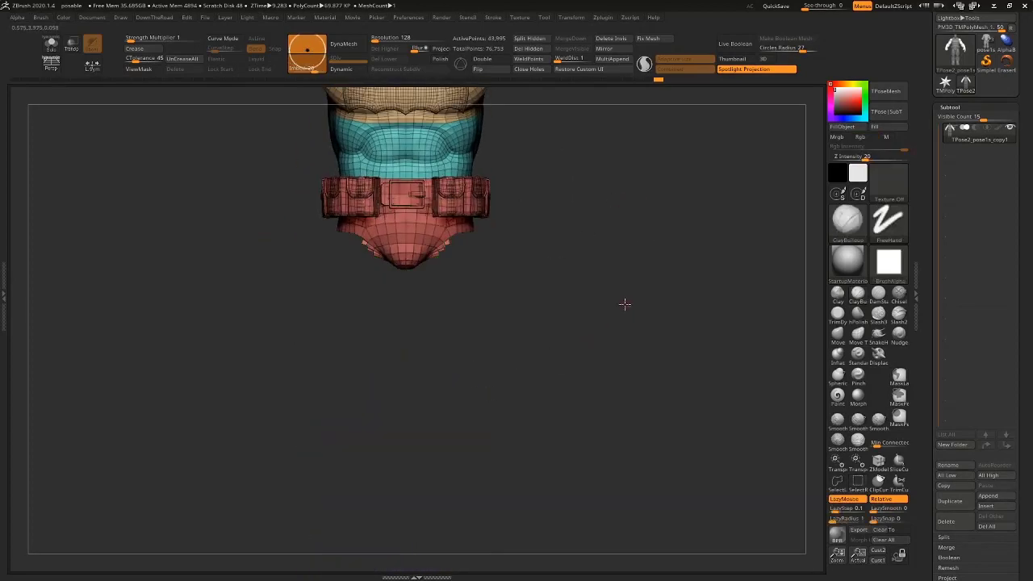
alt+drag(611, 288, 610, 467)
mouse_move(447, 187)
mouse_down()
mouse_move(564, 189)
mouse_move(607, 246)
mouse_move(576, 276)
mouse_move(568, 266)
mouse_move(648, 272)
mouse_up()
ctrl+shift+click(627, 388)
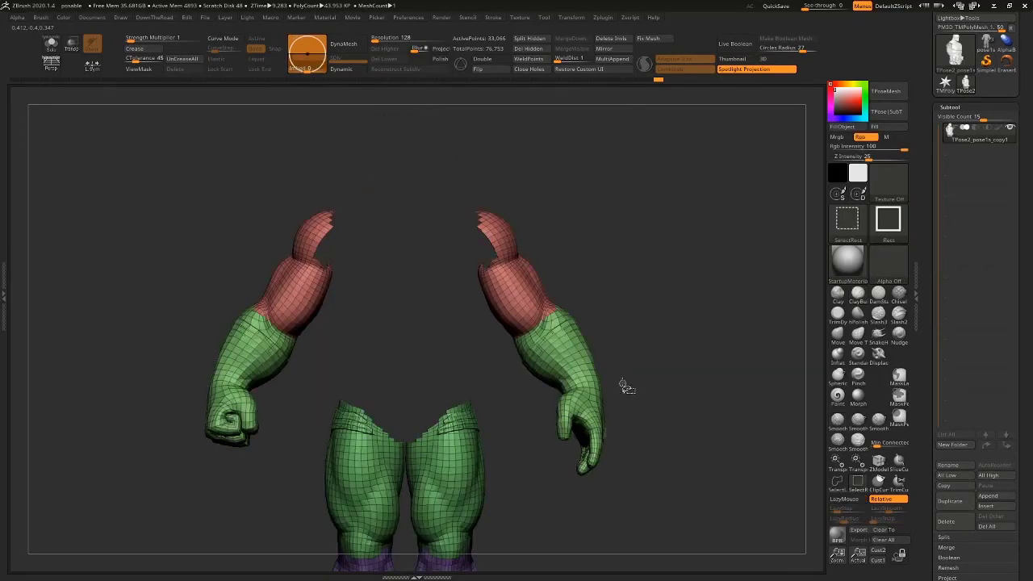
Mask the character's left arm and leg with the MaskLasso brush, leaving the opposite limbs unmasked.
alt+drag(622, 385, 661, 280)
key(f)
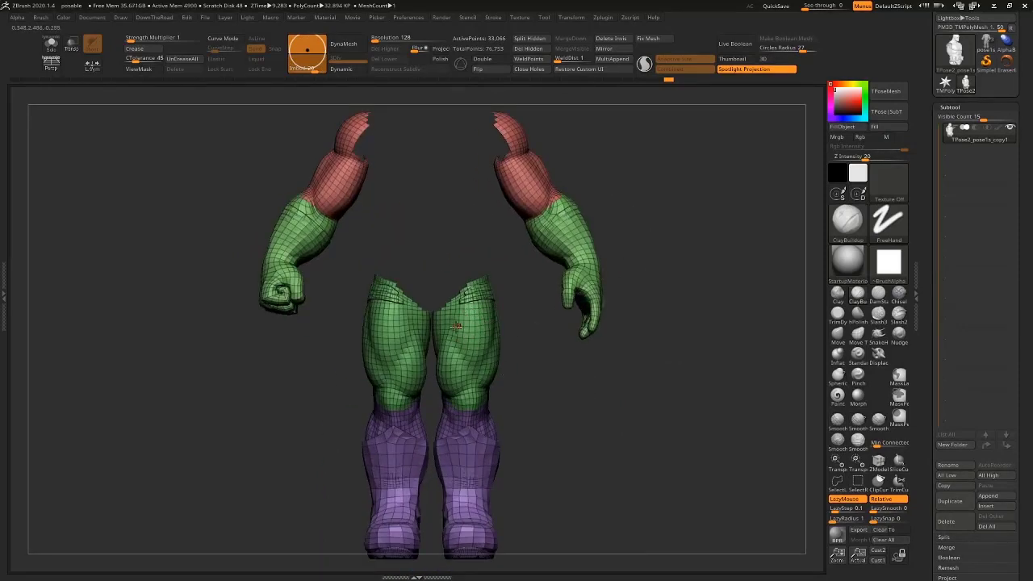
key(ctrl+space)
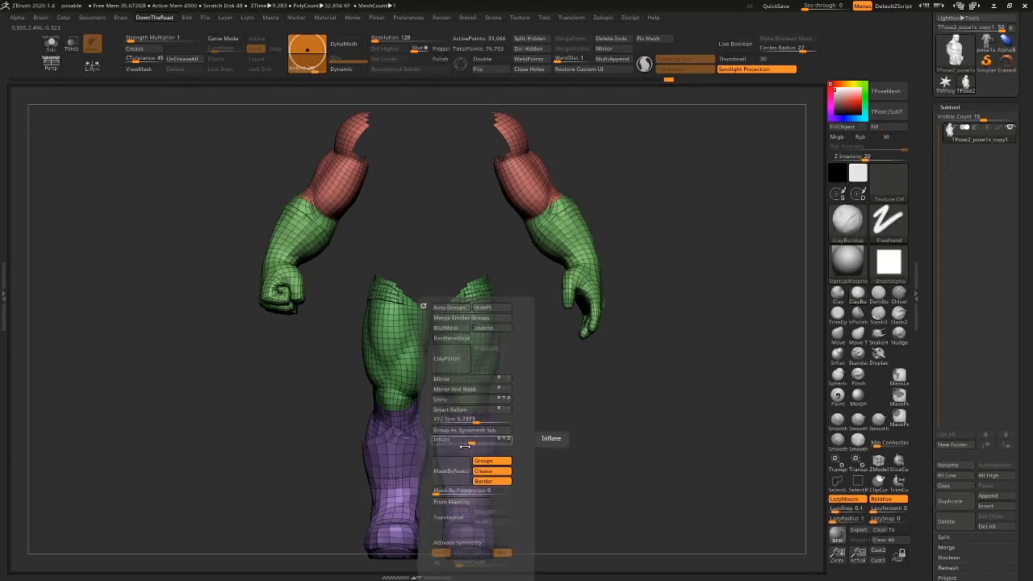
drag(613, 233, 521, 393)
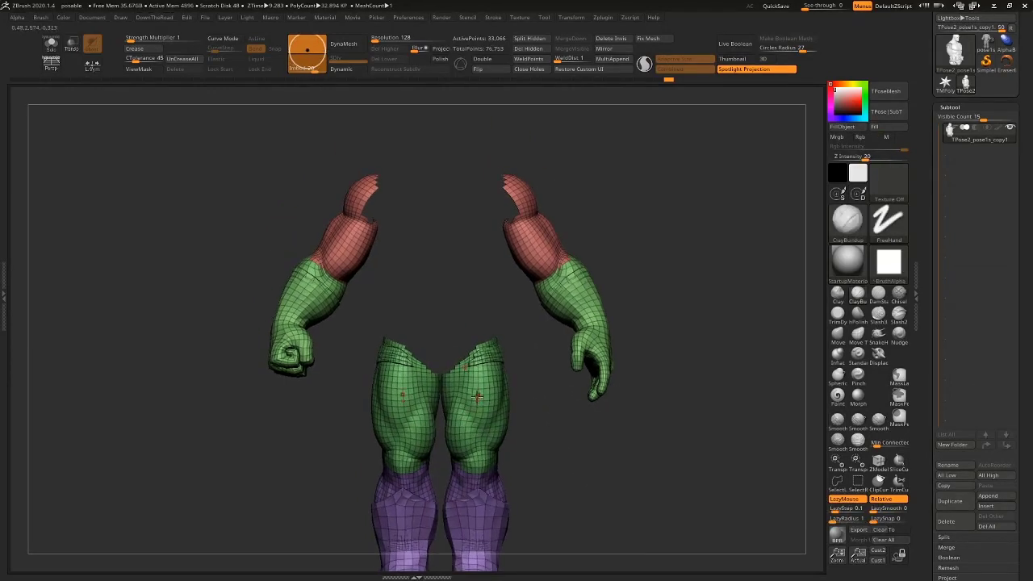
alt+drag(577, 419, 566, 330)
mouse_move(575, 394)
ctrl+mouse_down()
mouse_move(616, 237)
mouse_move(422, 163)
mouse_move(449, 331)
mouse_move(430, 435)
mouse_move(547, 525)
mouse_move(567, 500)
ctrl+mouse_up()
alt+drag(596, 460, 605, 511)
mouse_move(375, 297)
ctrl+mouse_down()
mouse_move(387, 141)
mouse_move(563, 443)
ctrl+mouse_up()
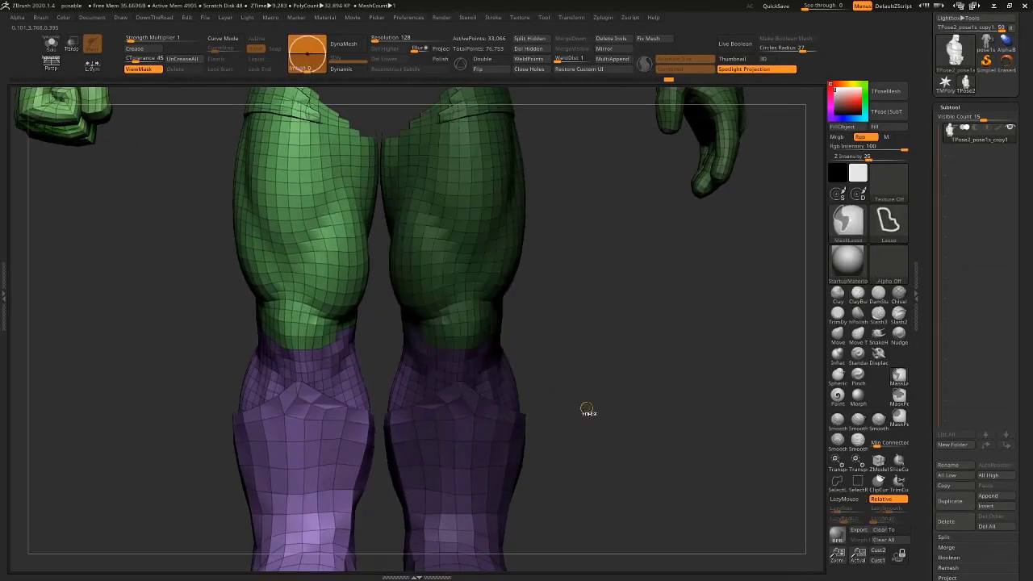
mouse_move(589, 410)
ctrl+mouse_down()
mouse_move(404, 480)
mouse_move(386, 247)
mouse_move(395, 252)
ctrl+mouse_up()
alt+drag(577, 334, 568, 443)
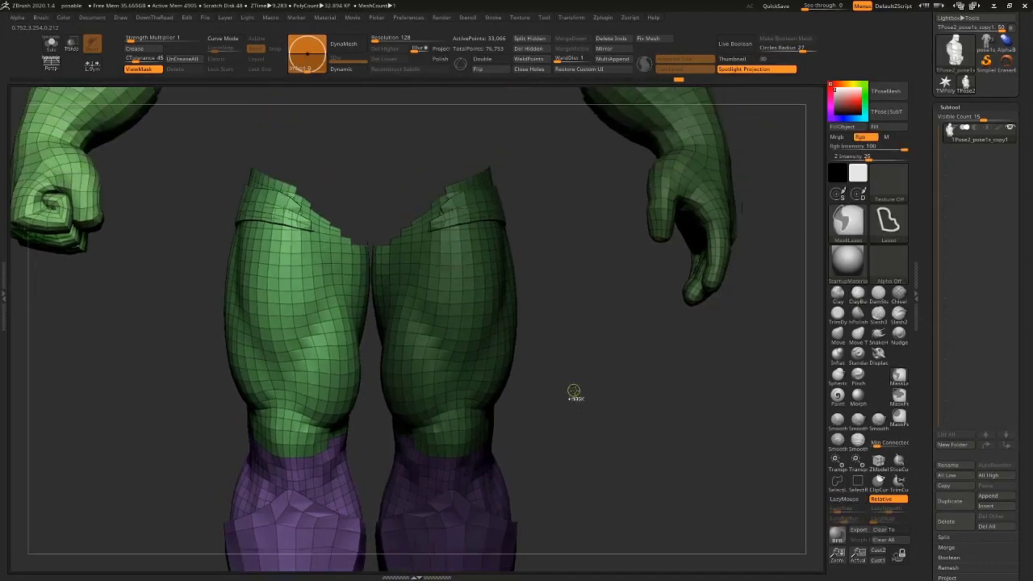
Invert the mask to cover the character's right arm and leg, undoing any extra change to the mask.
ctrl+click(573, 393)
ctrl+click(468, 394)
mouse_move(618, 380)
mouse_down()
mouse_move(577, 419)
mouse_move(593, 362)
mouse_up()
key(ctrl+z)
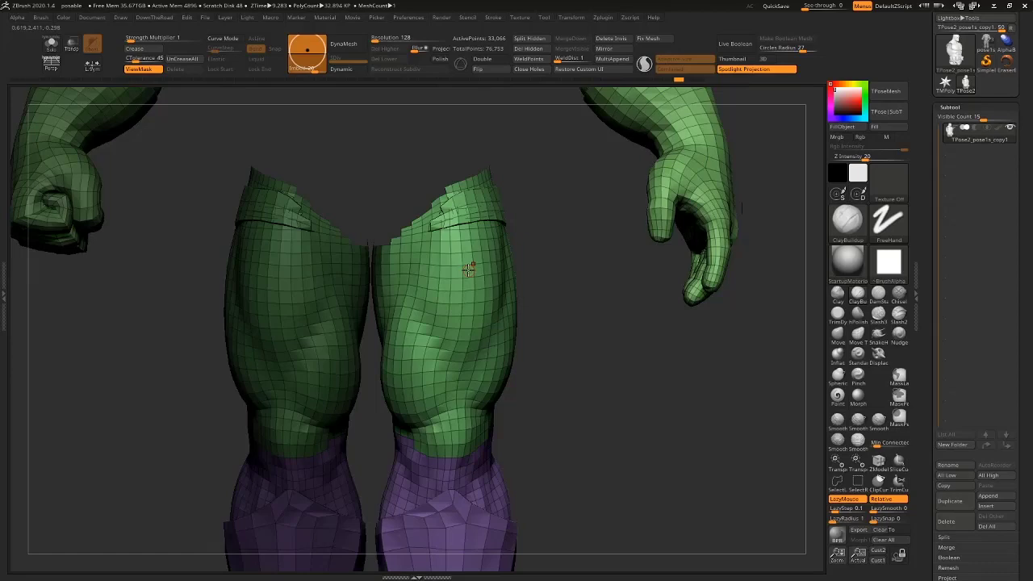
Examine the mask and the open upper edges of both thighs at close range.
mouse_move(593, 399)
alt+mouse_down()
mouse_move(619, 341)
mouse_move(558, 428)
alt+mouse_up()
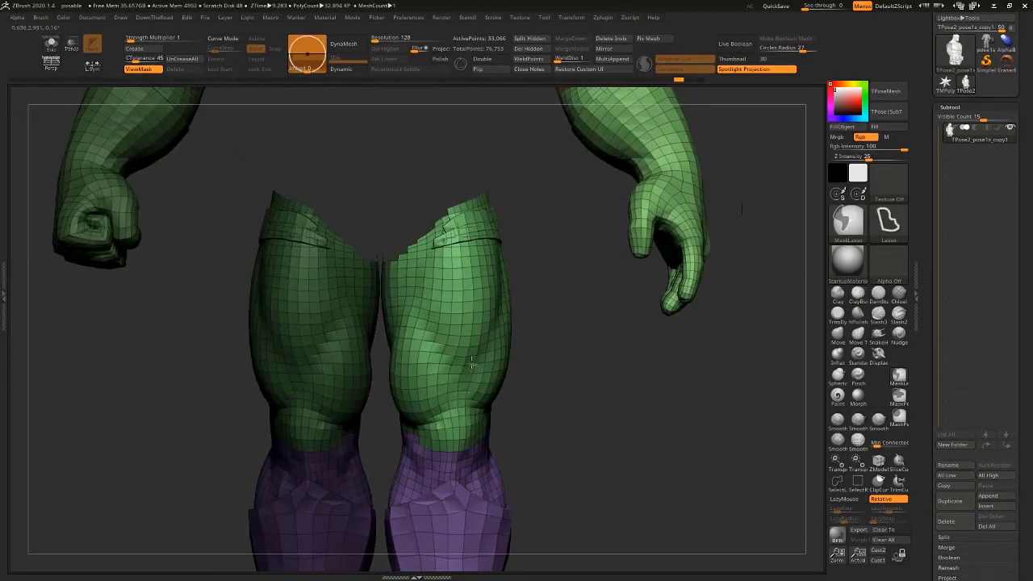
mouse_move(534, 368)
mouse_down()
mouse_move(583, 396)
mouse_move(597, 373)
mouse_move(611, 415)
mouse_up()
drag(572, 187, 513, 196)
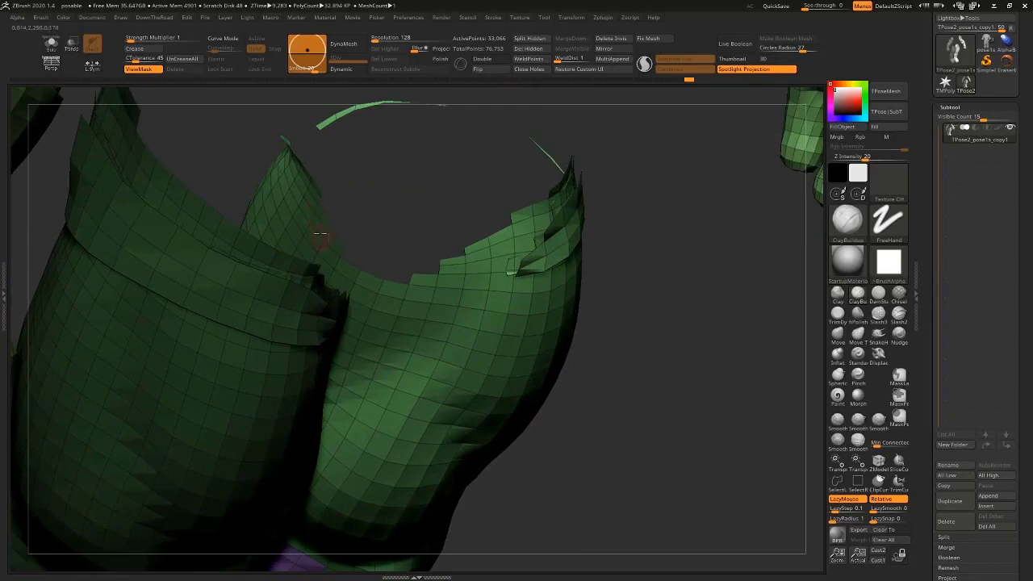
drag(341, 212, 662, 212)
key(ctrl)
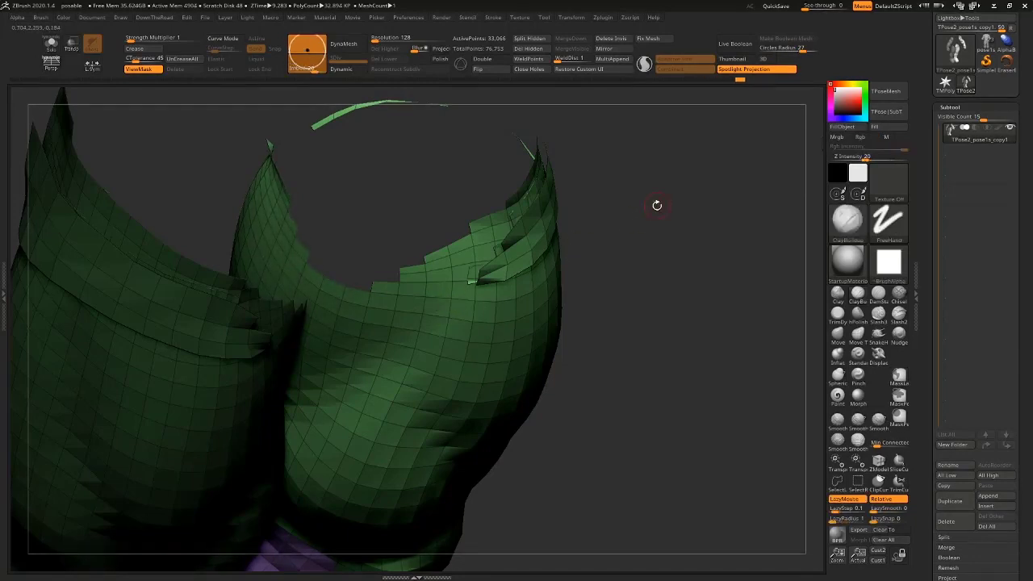
drag(657, 292, 663, 264)
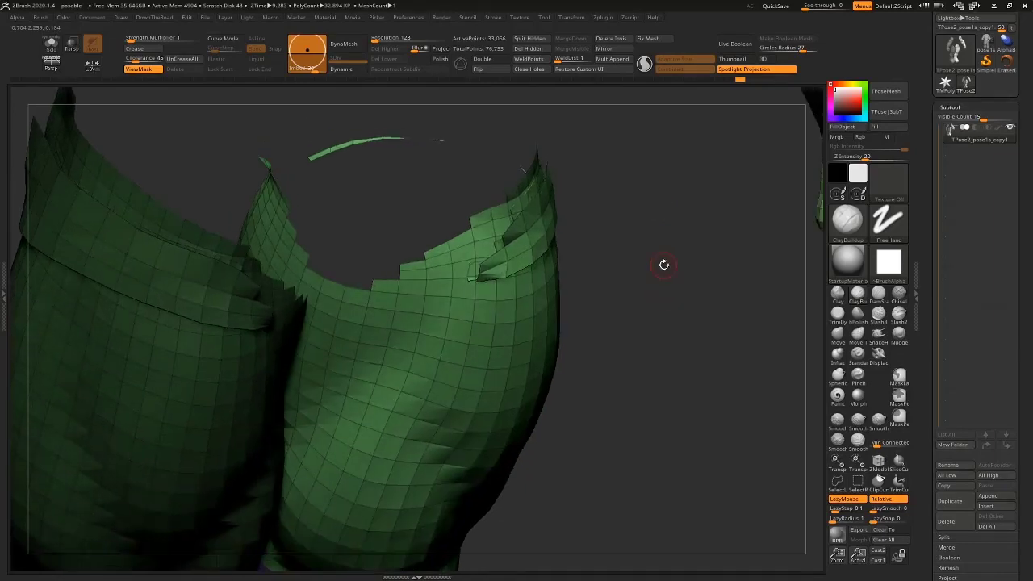
mouse_move(663, 304)
mouse_down()
mouse_move(601, 327)
mouse_move(656, 316)
mouse_up()
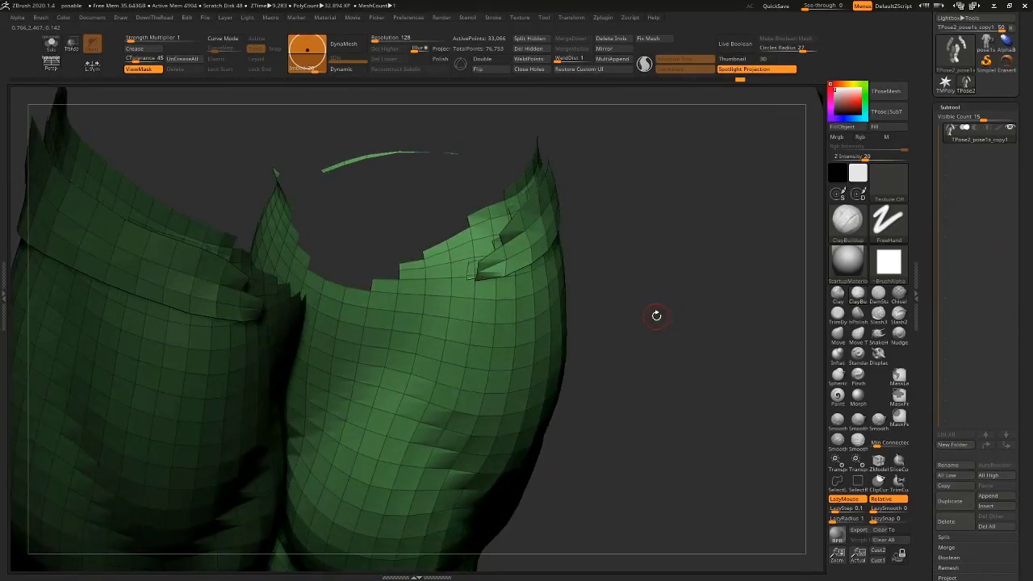
key(ctrl)
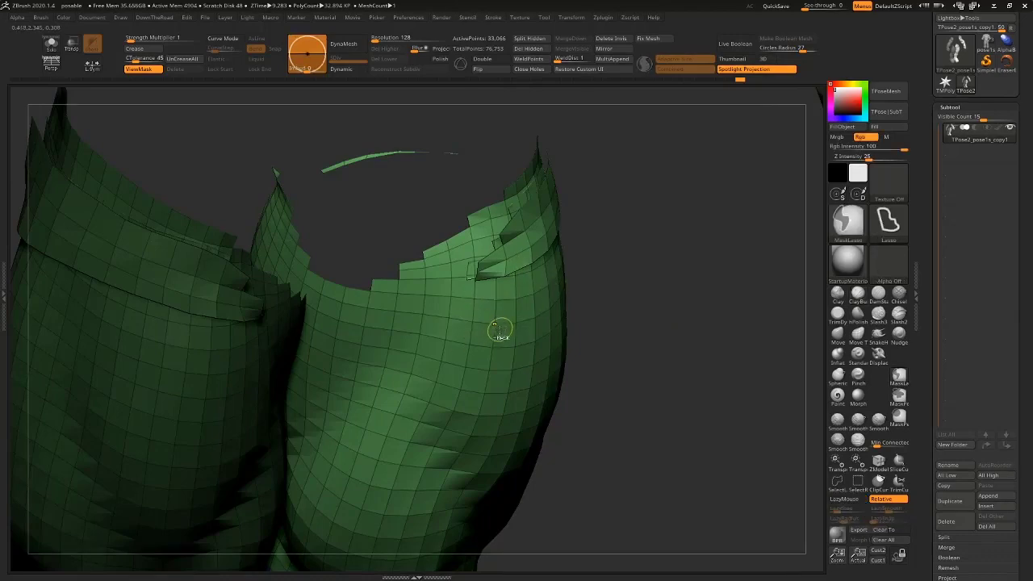
mouse_move(637, 303)
shift+mouse_down()
mouse_move(677, 300)
mouse_move(638, 242)
shift+mouse_up()
Examine the masking options and how the mask divides the arms and legs of the two sides.
scroll(994, 269, down, 10)
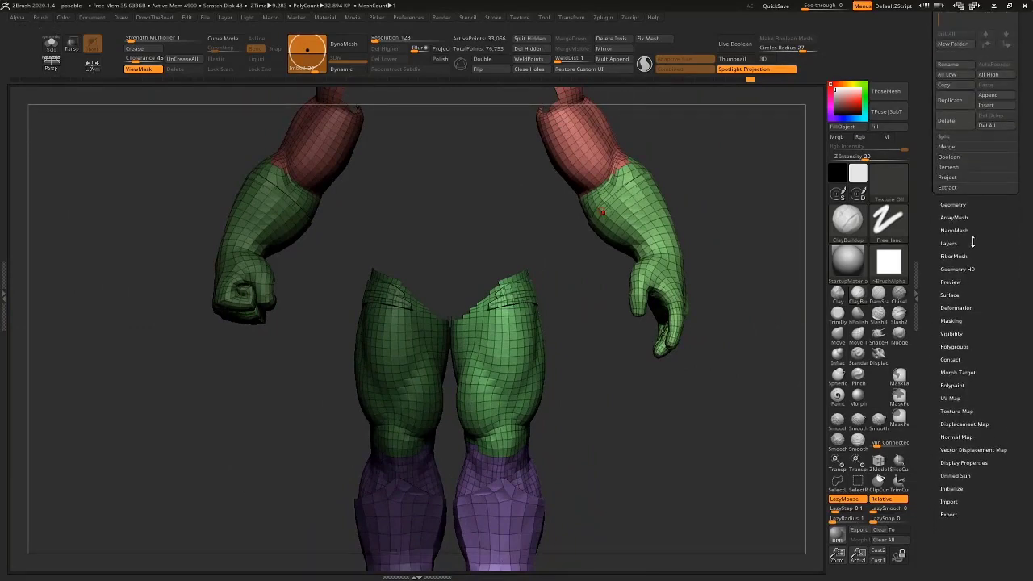
click(965, 321)
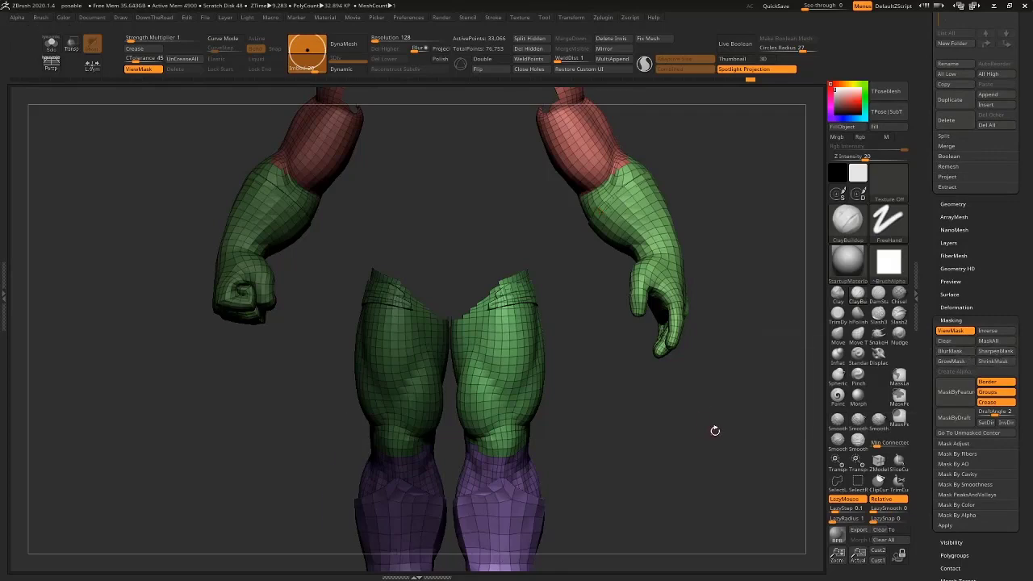
drag(715, 431, 724, 436)
alt+drag(725, 436, 710, 513)
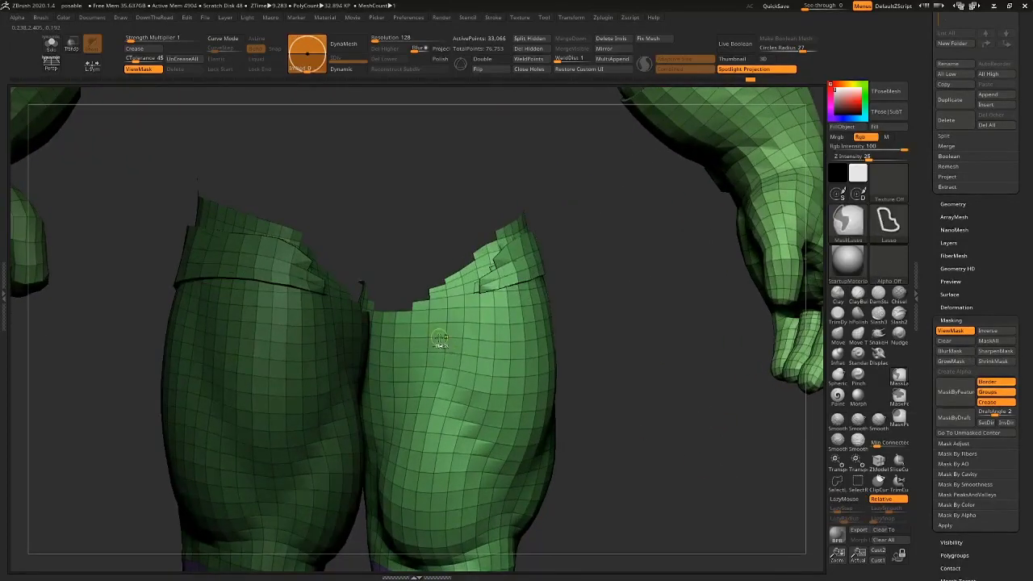
mouse_move(643, 356)
alt+mouse_down()
mouse_move(699, 279)
mouse_move(693, 298)
alt+mouse_up()
mouse_move(682, 371)
alt+mouse_down()
mouse_move(673, 357)
mouse_move(672, 375)
alt+mouse_up()
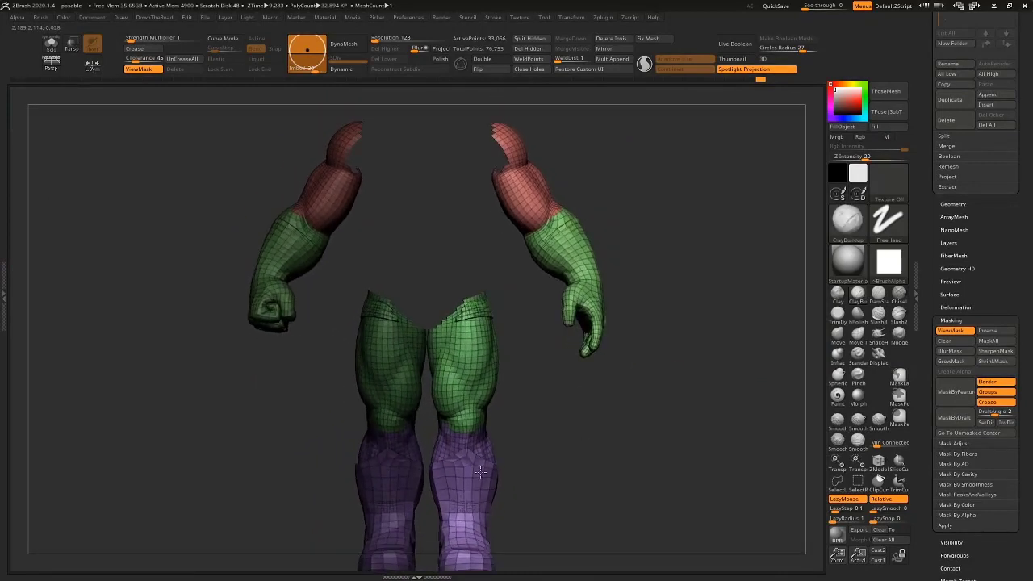
alt+drag(578, 406, 462, 367)
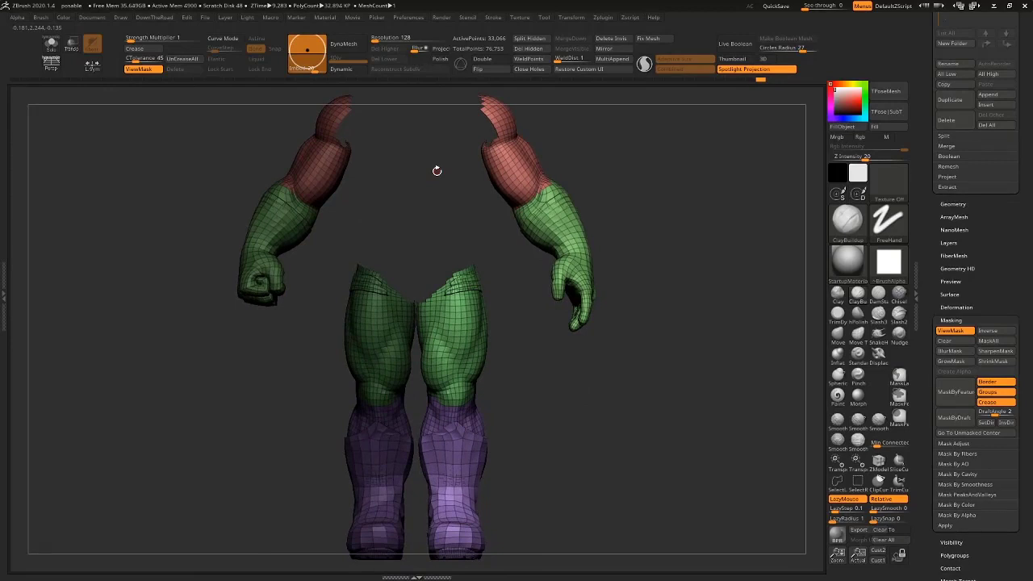
mouse_move(615, 371)
mouse_down()
mouse_move(622, 385)
mouse_move(608, 373)
mouse_move(624, 376)
mouse_move(620, 367)
mouse_up()
Create new polygroups for the visible limbs with From Masking, and clear the mask.
click(961, 320)
click(955, 346)
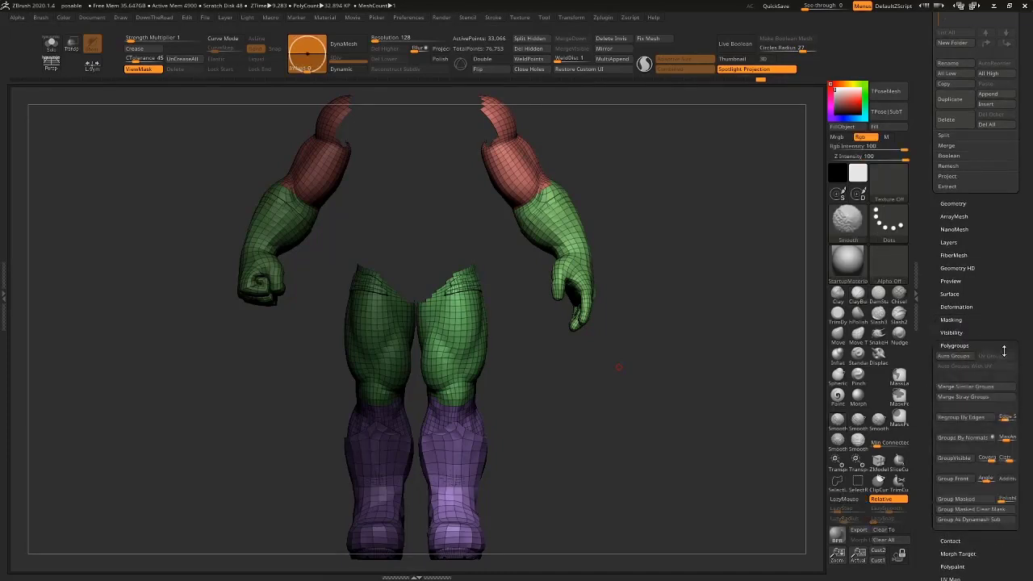
scroll(954, 388, down, 4)
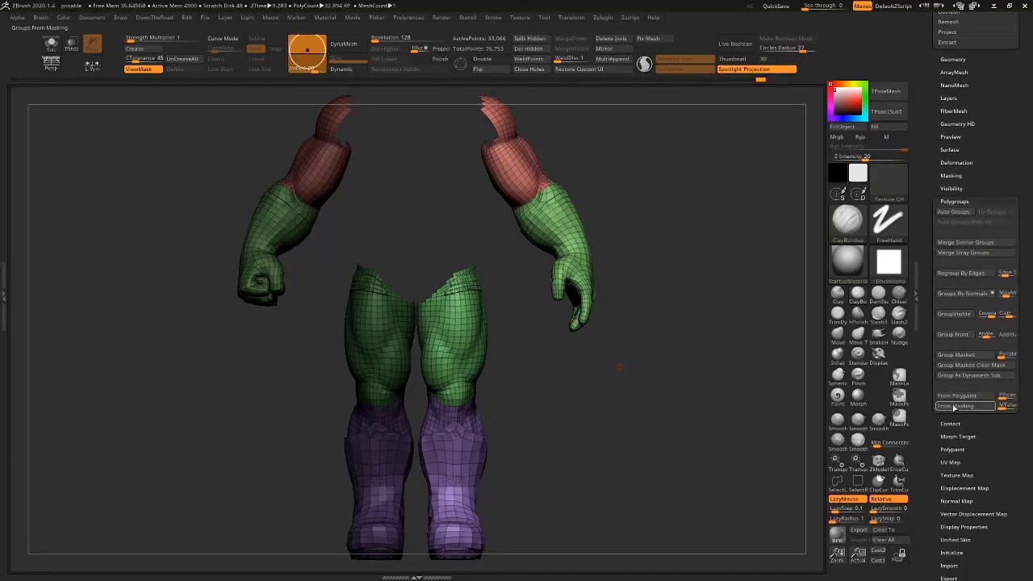
click(949, 407)
drag(640, 399, 654, 393)
key(ctrl+z)
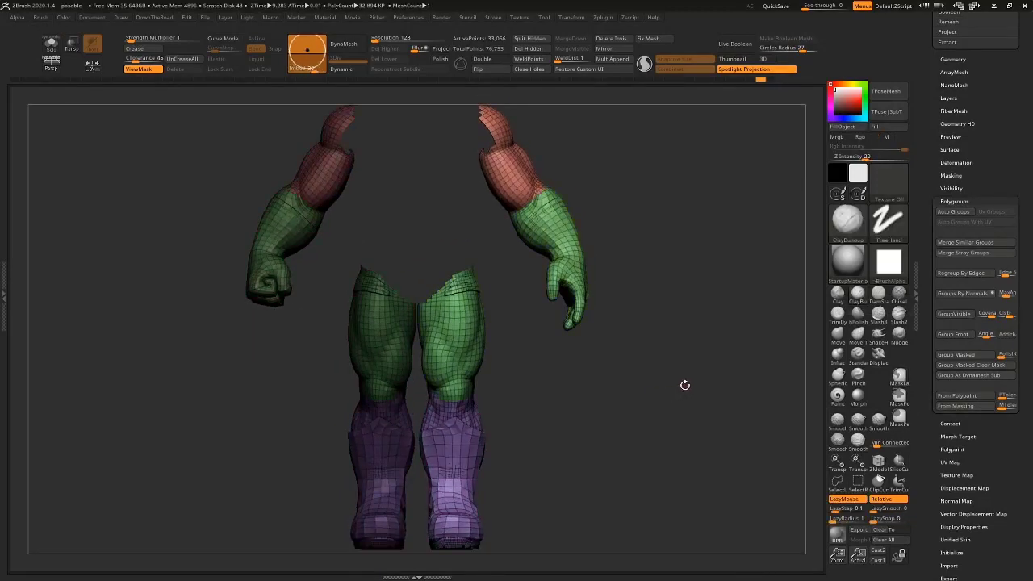
click(960, 409)
ctrl+drag(686, 289, 630, 364)
Hide the right thigh, both boots and the right forearm to check their separate polygroups, and restore the whole figure.
ctrl+shift+click(378, 353)
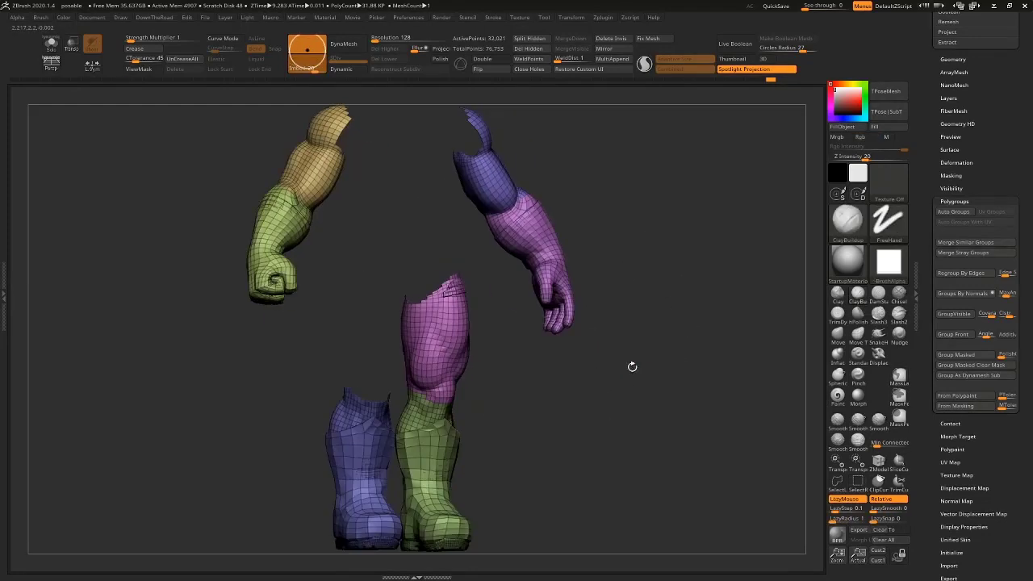
ctrl+shift+click(470, 397)
ctrl+shift+click(386, 349)
drag(526, 369, 506, 401)
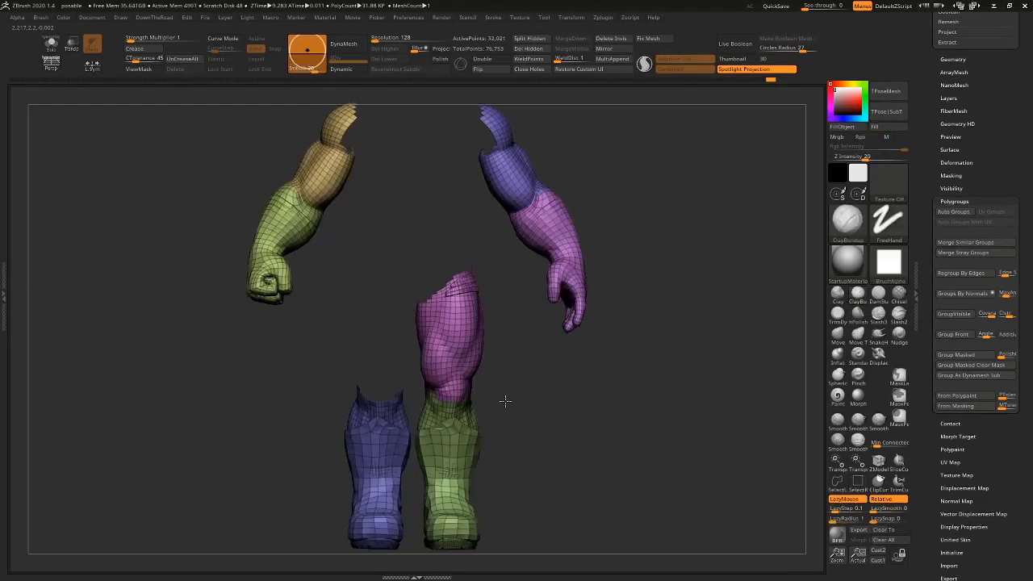
ctrl+shift+click(461, 467)
ctrl+shift+click(385, 447)
ctrl+shift+click(284, 223)
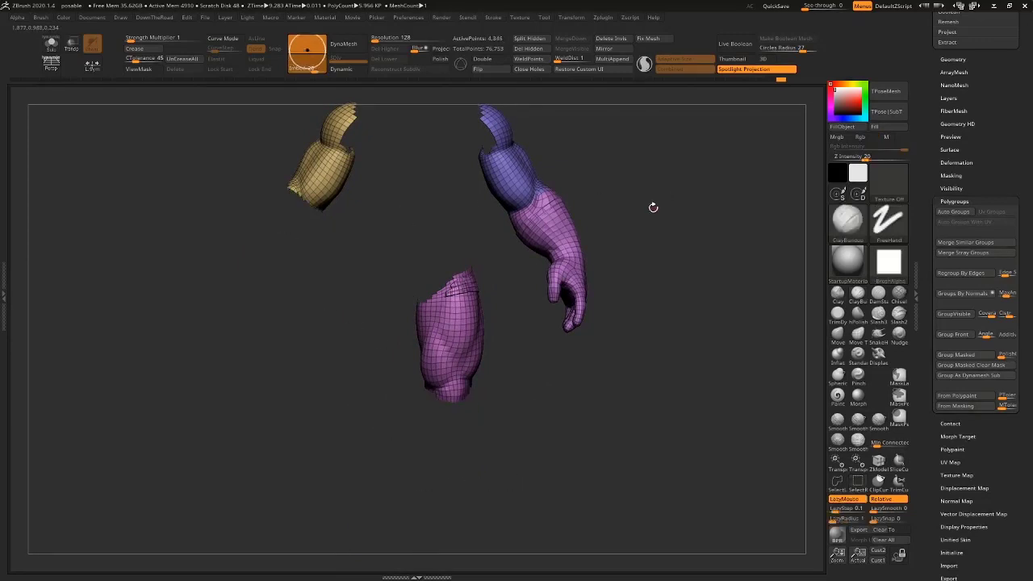
mouse_move(652, 207)
mouse_down()
mouse_move(643, 229)
mouse_move(648, 207)
mouse_move(637, 191)
mouse_move(648, 249)
mouse_up()
ctrl+shift+click(509, 274)
ctrl+shift+click(664, 279)
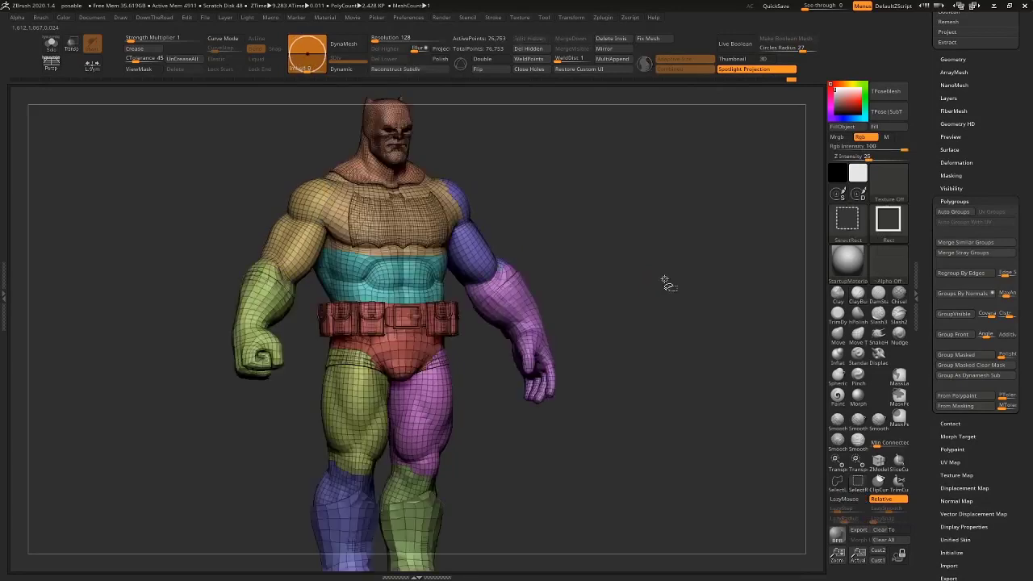
Toggle the visibility of the arm and torso polygroups to check how they divide the upper body.
mouse_move(651, 291)
mouse_down()
mouse_move(648, 258)
mouse_move(642, 275)
mouse_move(606, 269)
mouse_move(671, 270)
mouse_move(651, 247)
mouse_move(615, 273)
mouse_up()
ctrl+shift+click(543, 268)
ctrl+shift+click(652, 247)
ctrl+shift+click(532, 263)
ctrl+shift+click(634, 278)
ctrl+shift+click(300, 199)
alt+drag(569, 179, 602, 225)
alt+drag(466, 222, 456, 279)
ctrl+shift+click(350, 412)
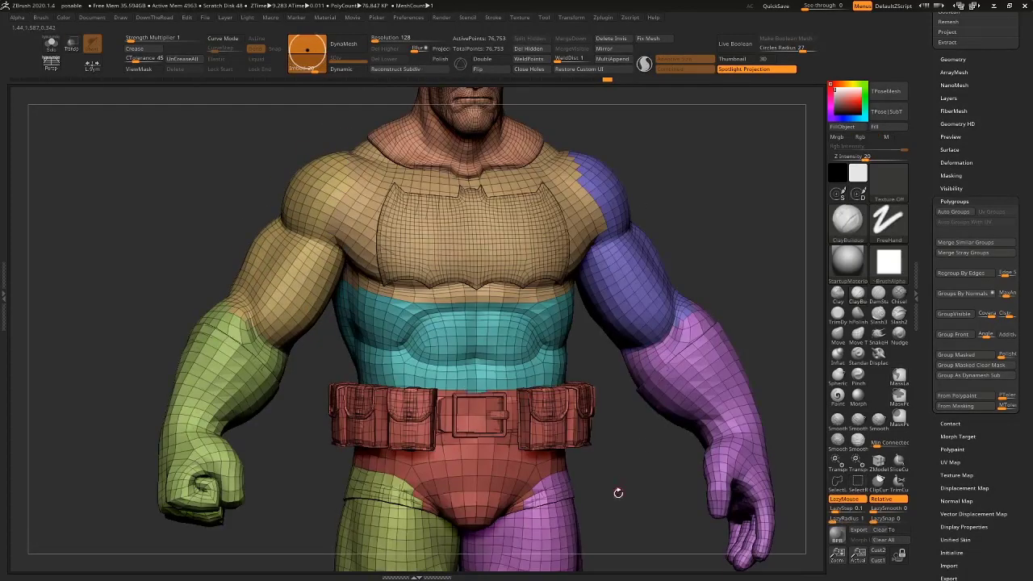
Check the separate thigh and boot polygroups, and review the complete figure with all parts visible.
alt+drag(615, 491, 611, 174)
alt+drag(628, 393, 665, 331)
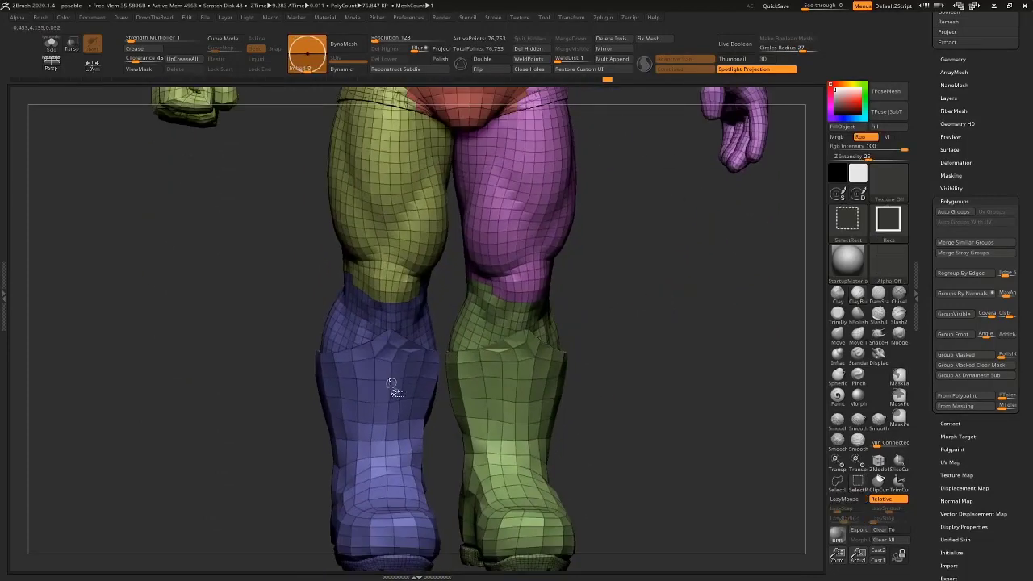
ctrl+shift+click(383, 193)
alt+drag(625, 302, 621, 251)
ctrl+shift+click(627, 422)
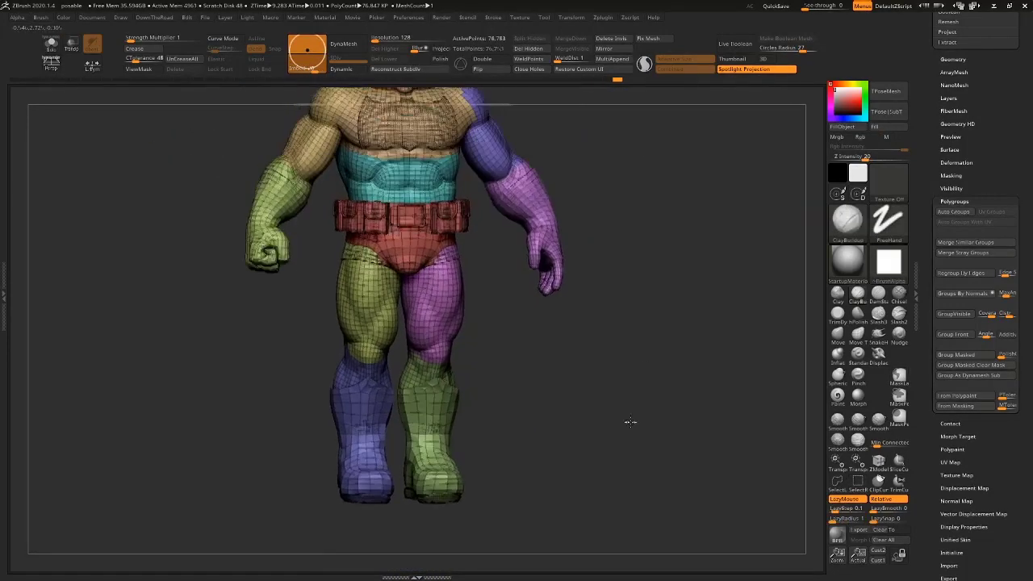
drag(627, 422, 661, 250)
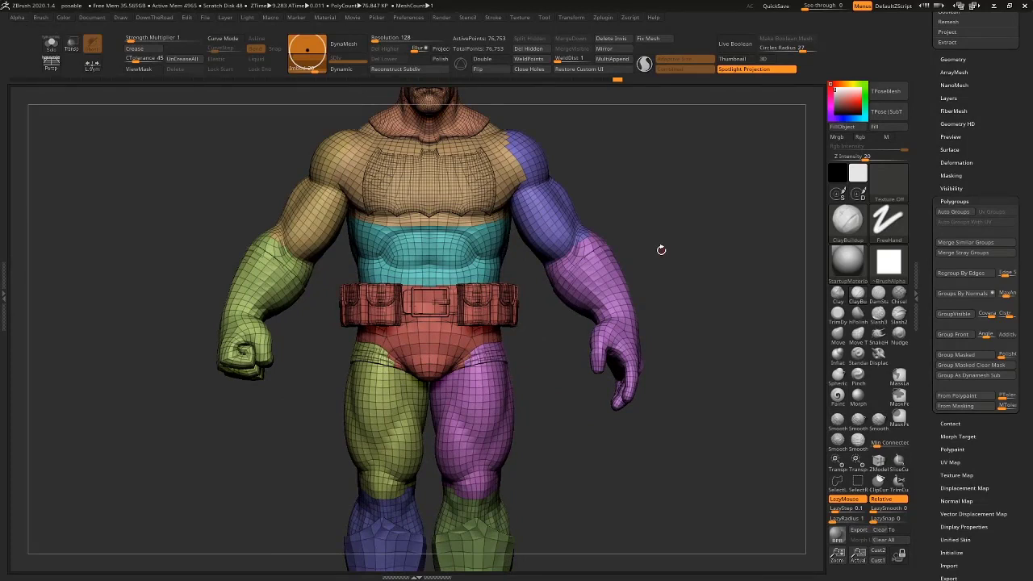
alt+drag(660, 250, 678, 207)
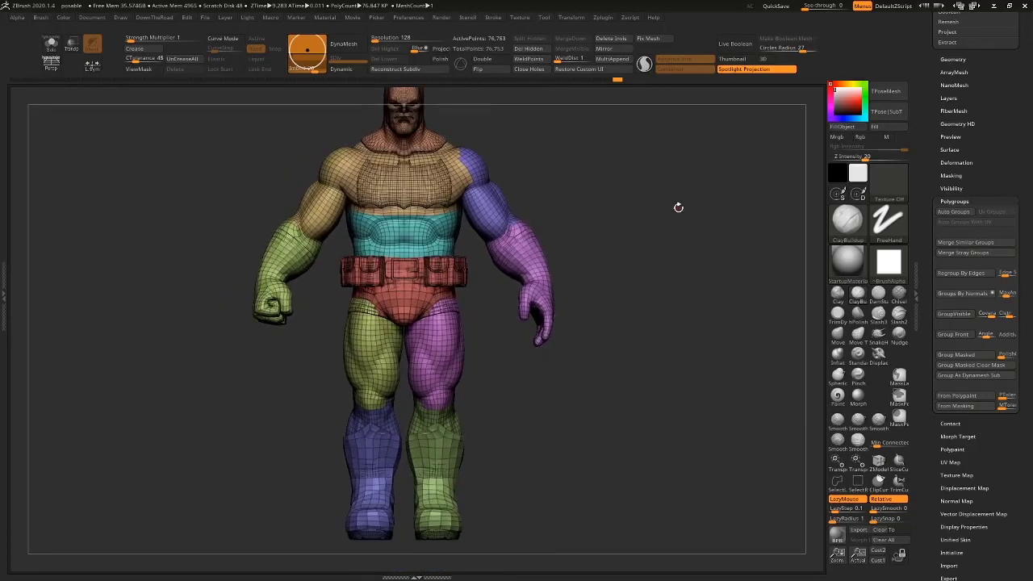
Toggle the polyframe display to compare the figure's plain shaded surface with its polygroup colours.
scroll(992, 201, up, 10)
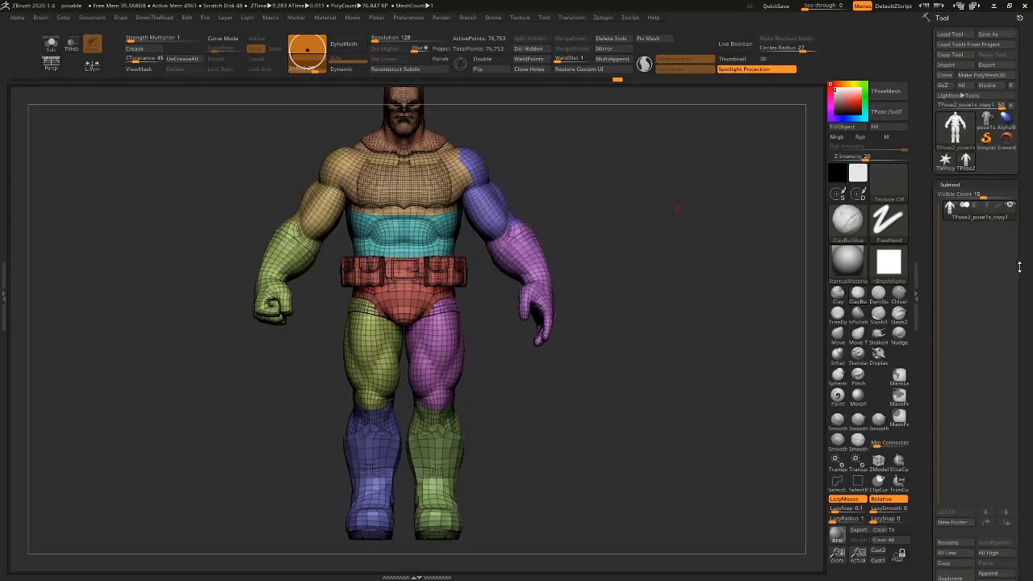
drag(664, 212, 636, 271)
key(shift+f)
drag(650, 306, 658, 370)
key(shift+f)
key(shift+f)
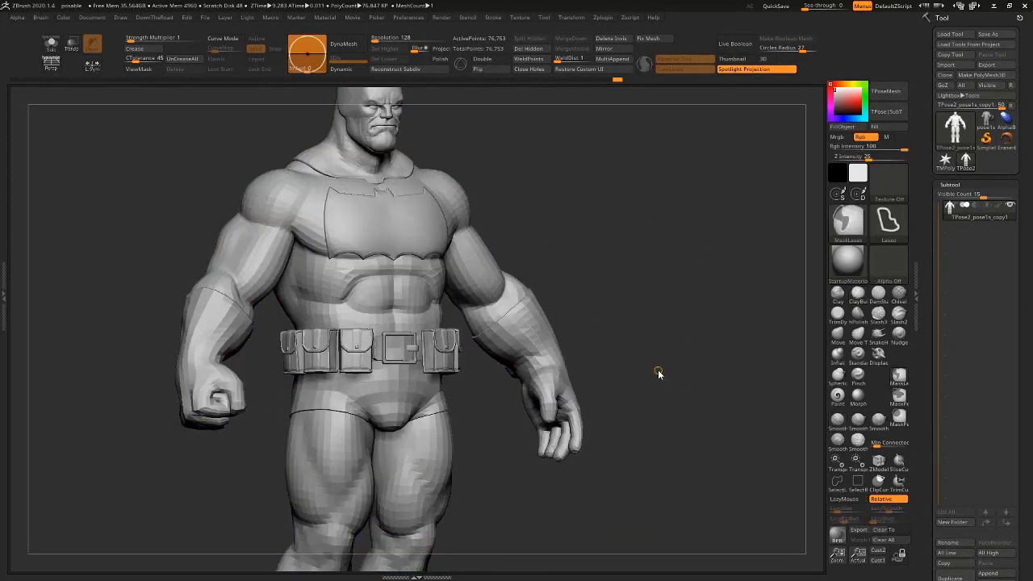
key(ctrl+s)
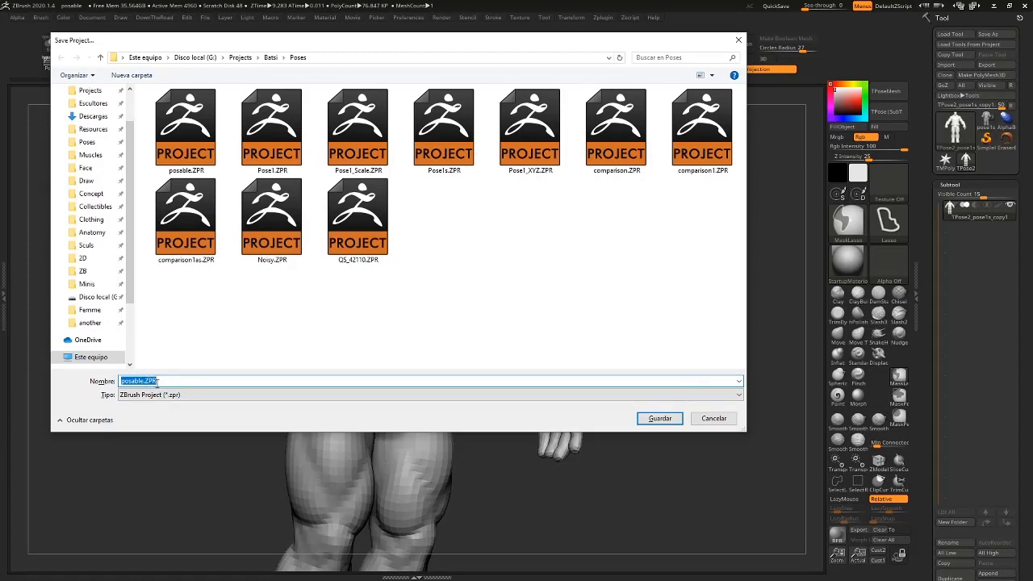
click(702, 417)
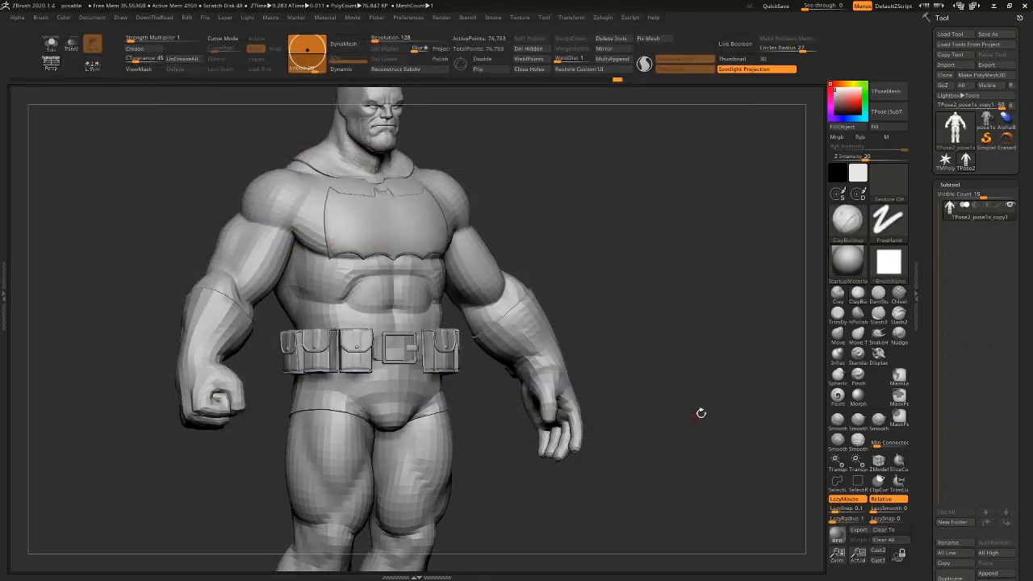
mouse_move(640, 308)
mouse_down()
mouse_move(477, 148)
mouse_move(548, 288)
mouse_up()
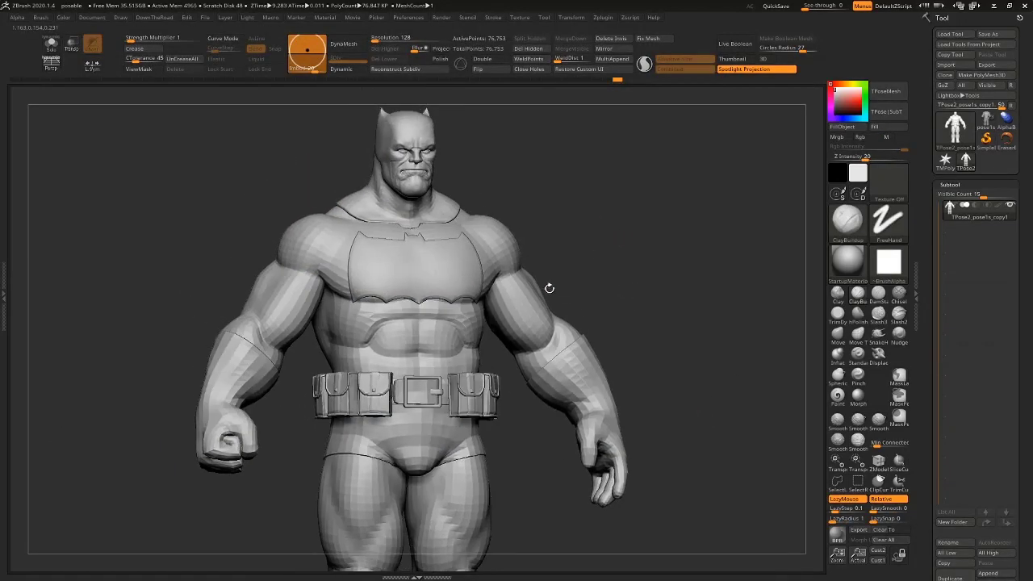
key(shift+f)
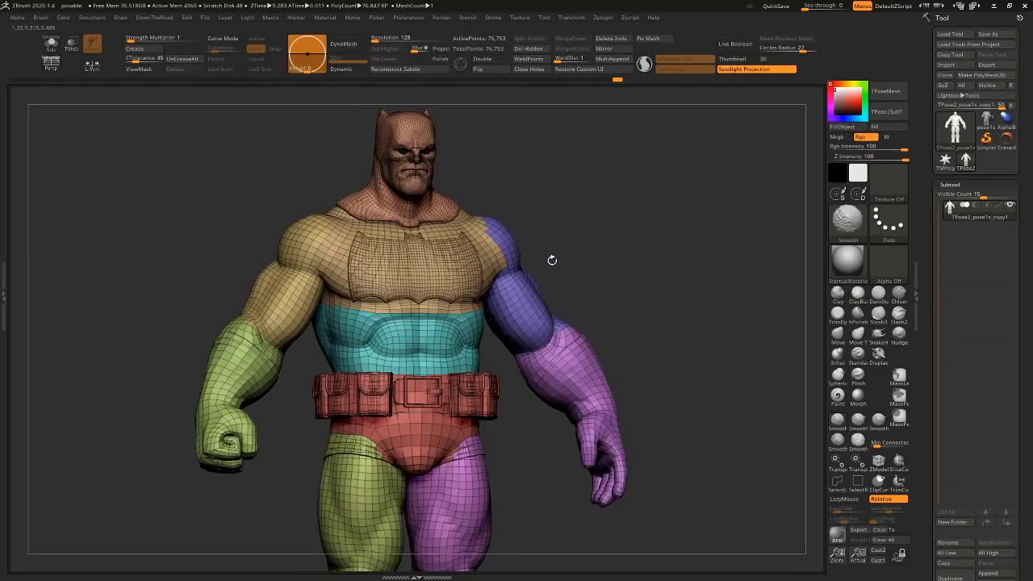
key(shift+f)
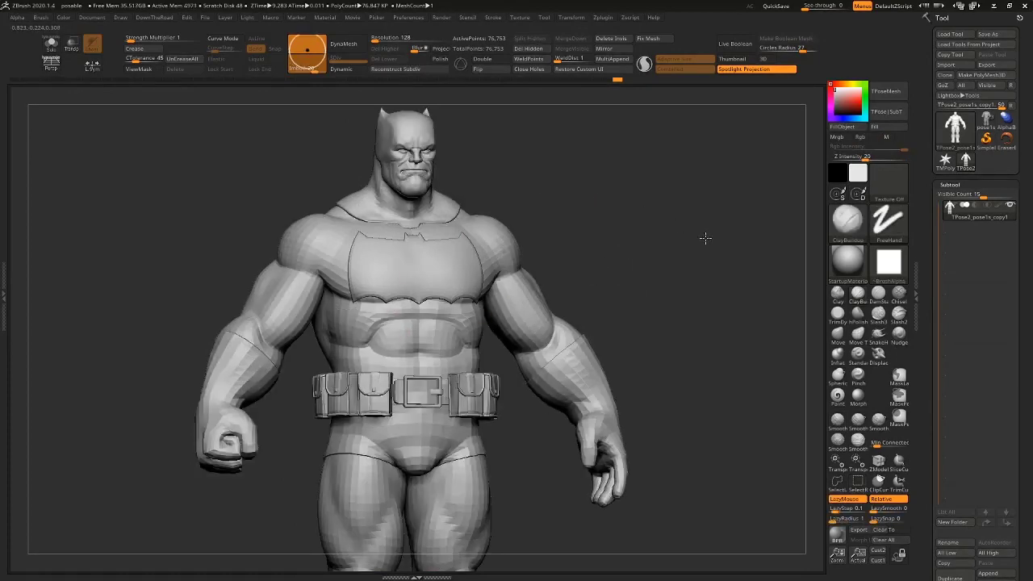
Switch to the pose1s tool and inspect the full coloured Batman figure with all its subtools.
alt+drag(705, 238, 728, 246)
click(981, 106)
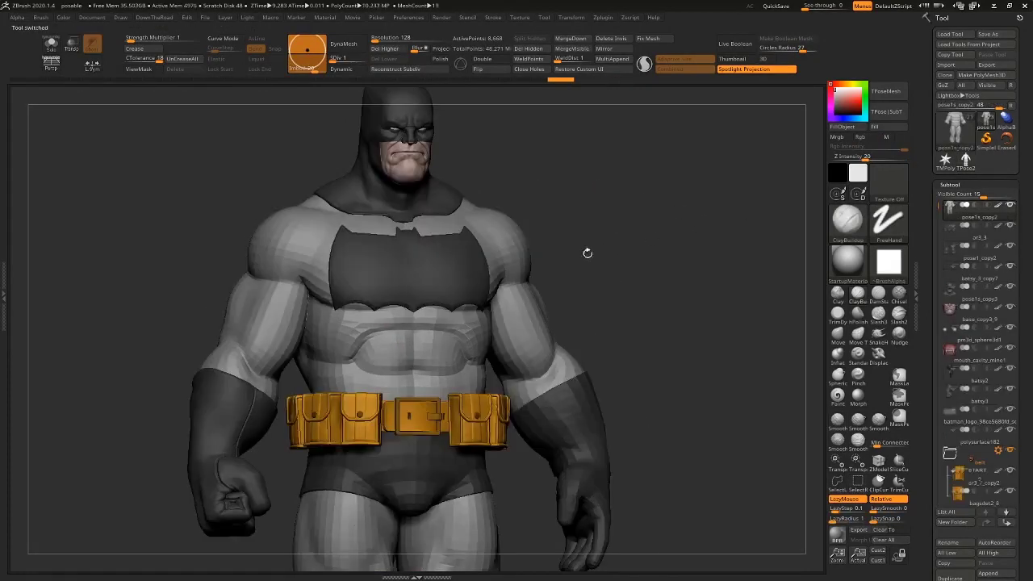
key(f)
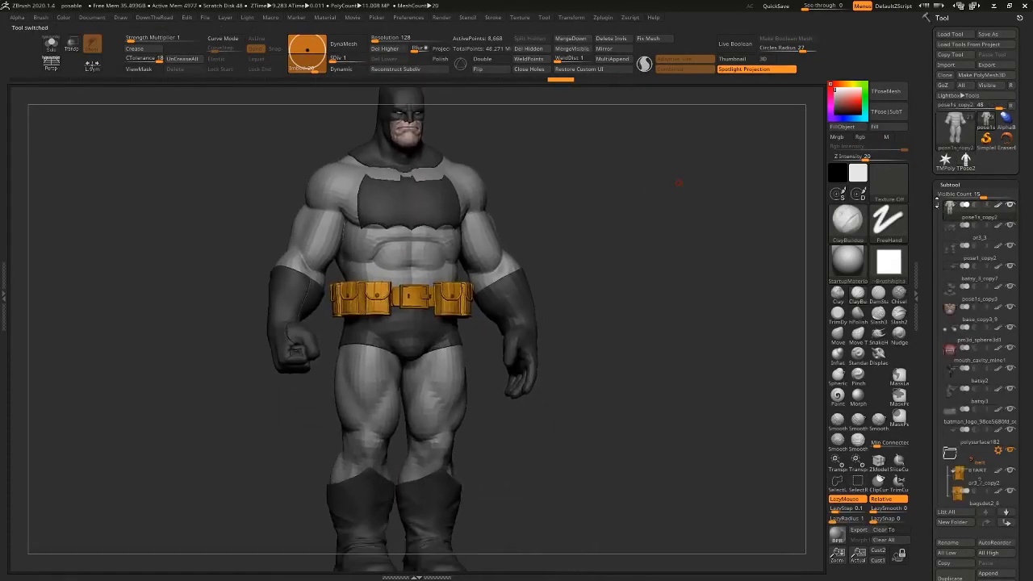
mouse_move(937, 202)
mouse_down()
mouse_move(932, 350)
mouse_move(939, 194)
mouse_up()
alt+drag(594, 247, 578, 230)
drag(613, 267, 617, 264)
alt+drag(641, 273, 642, 280)
key(shift+f)
Return to the TPose2_pose1s_copy1 mesh, mask everything except the figure's left arm, and soften the mask edge.
click(966, 160)
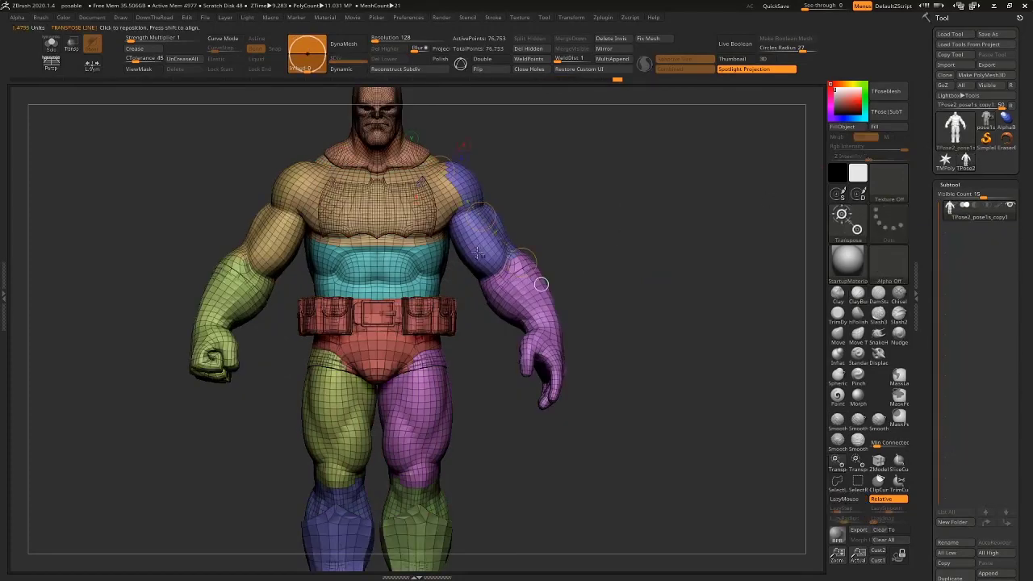
ctrl+click(502, 268)
alt+drag(625, 209, 643, 223)
key(q)
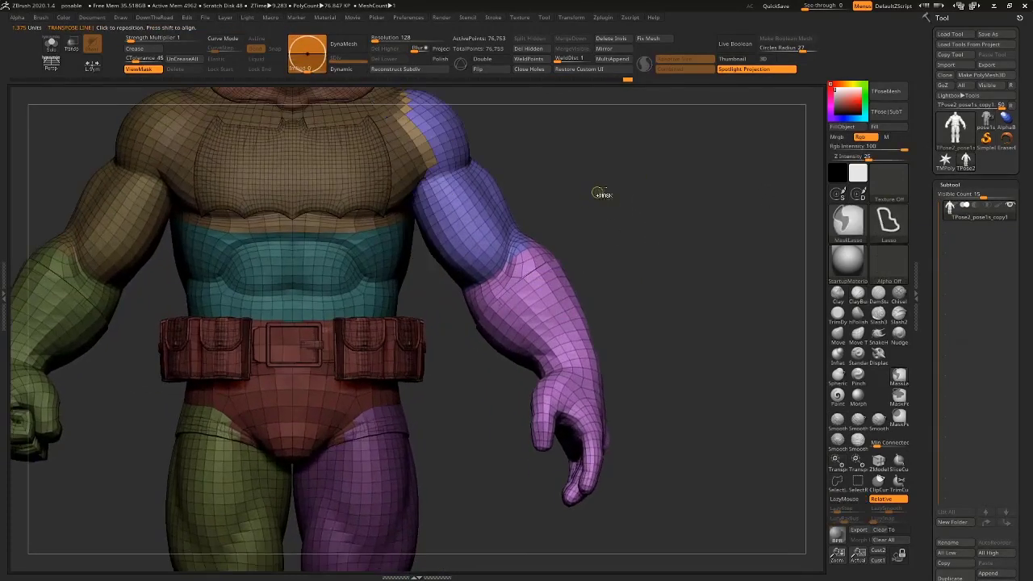
ctrl+click(601, 192)
ctrl+click(513, 193)
ctrl+click(484, 223)
Rotate the unmasked left arm outward from the shoulder with a Transpose line.
key(r)
mouse_move(425, 133)
mouse_down()
mouse_move(600, 244)
mouse_move(629, 312)
mouse_up()
drag(629, 312, 717, 201)
key(q)
Mask everything except the left forearm polygroup from the side view and soften the mask edge.
mouse_move(740, 159)
alt+mouse_down()
mouse_move(708, 231)
mouse_move(702, 291)
mouse_move(524, 315)
alt+mouse_up()
key(r)
ctrl+click(430, 339)
key(q)
ctrl+click(606, 287)
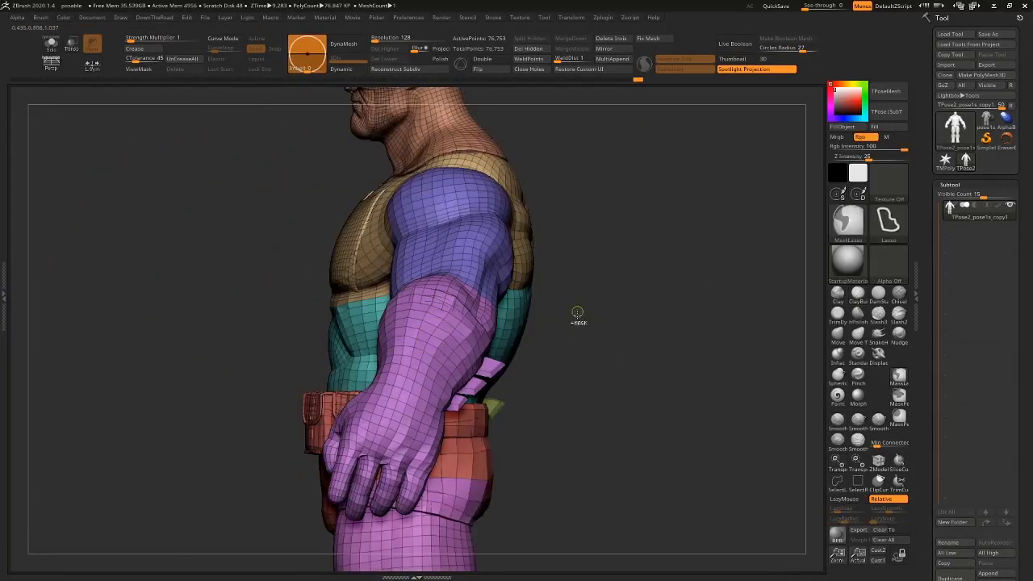
key(ctrl+h)
ctrl+click(605, 281)
ctrl+click(440, 332)
ctrl+click(601, 280)
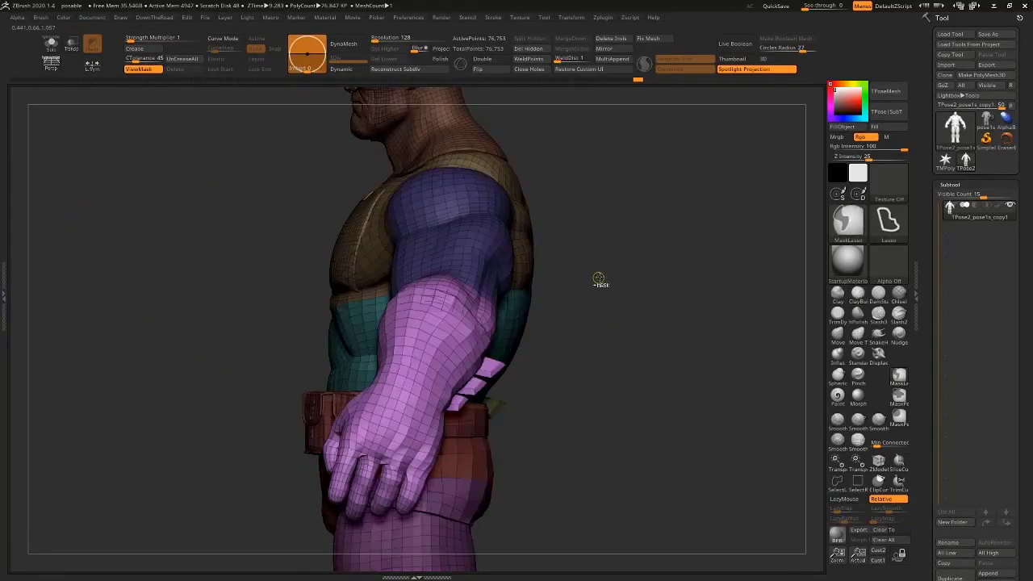
Rotate the left forearm upward from the elbow with a Transpose line and review the pose through the undo history.
key(r)
drag(601, 281, 595, 355)
mouse_move(441, 253)
mouse_down()
mouse_move(616, 319)
mouse_move(563, 380)
mouse_move(562, 411)
mouse_up()
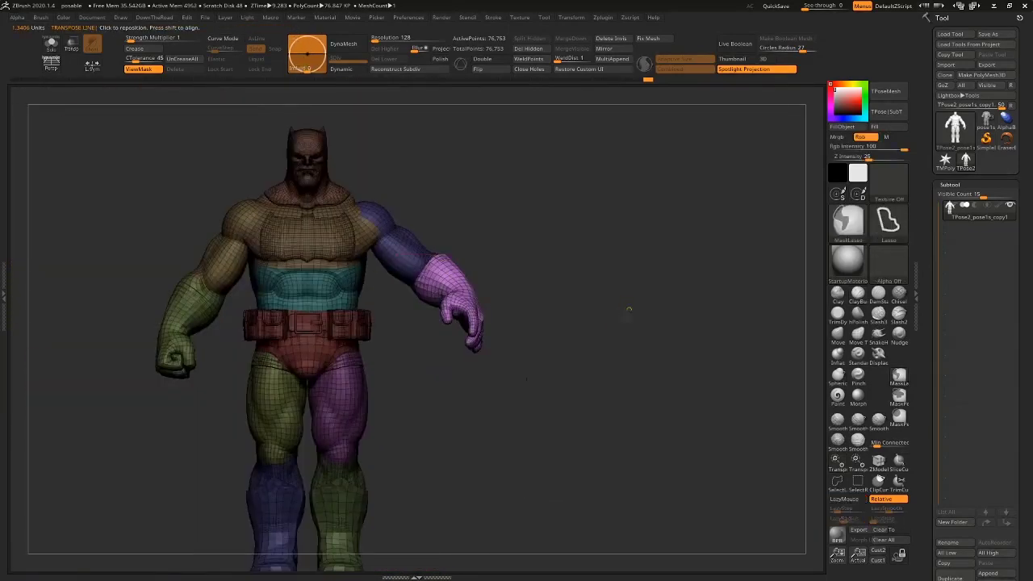
mouse_move(629, 309)
mouse_down()
mouse_move(641, 350)
mouse_move(674, 315)
mouse_up()
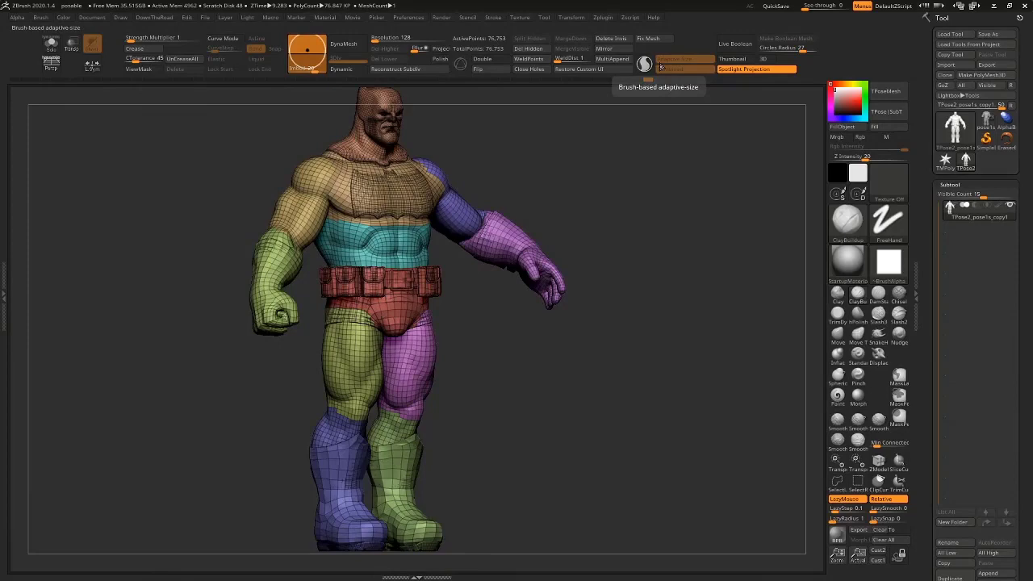
mouse_move(347, 80)
mouse_down()
mouse_move(123, 108)
mouse_move(669, 74)
mouse_move(118, 100)
mouse_move(690, 79)
mouse_move(563, 73)
mouse_move(653, 78)
mouse_up()
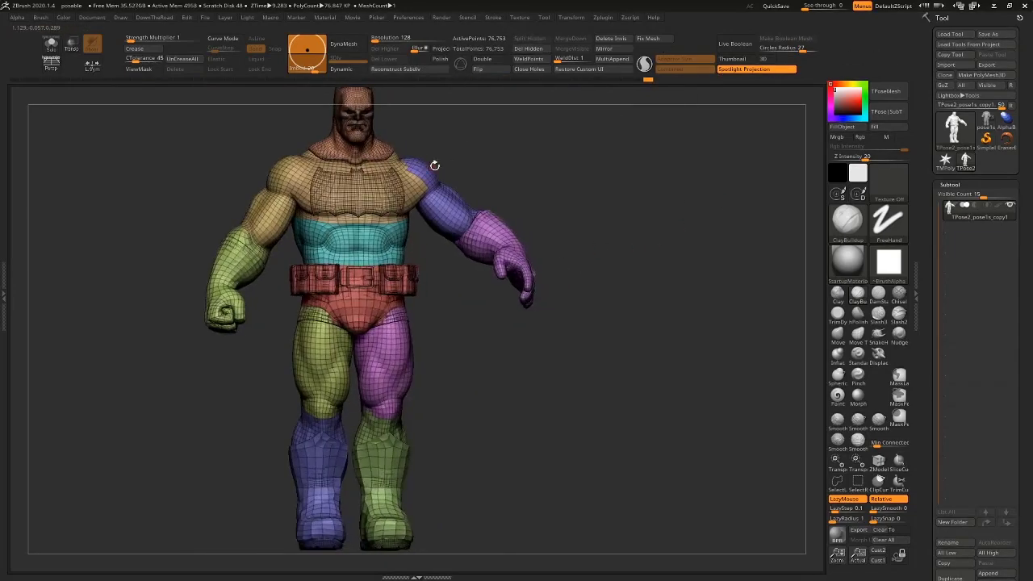
key(ctrl+o)
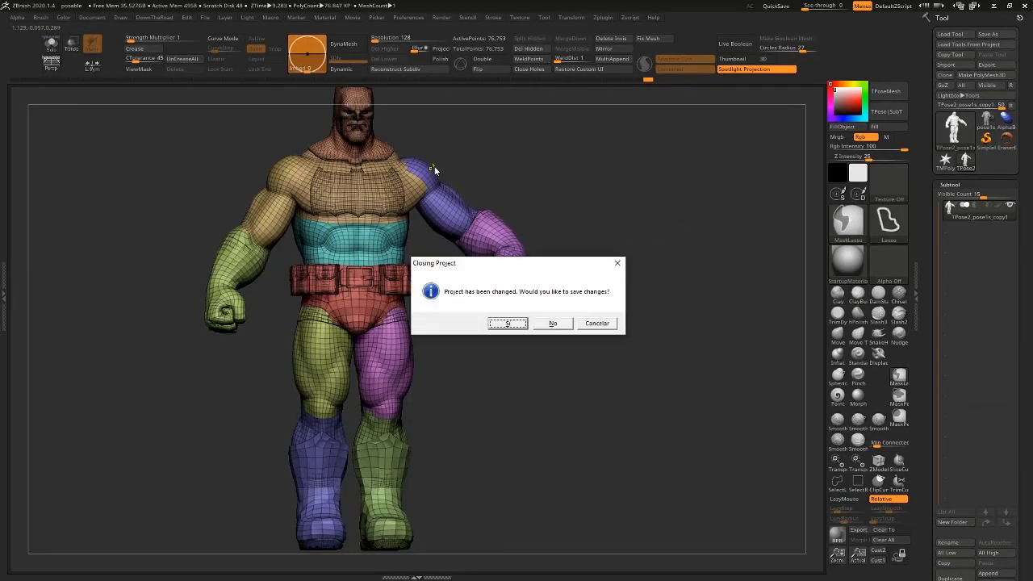
click(553, 324)
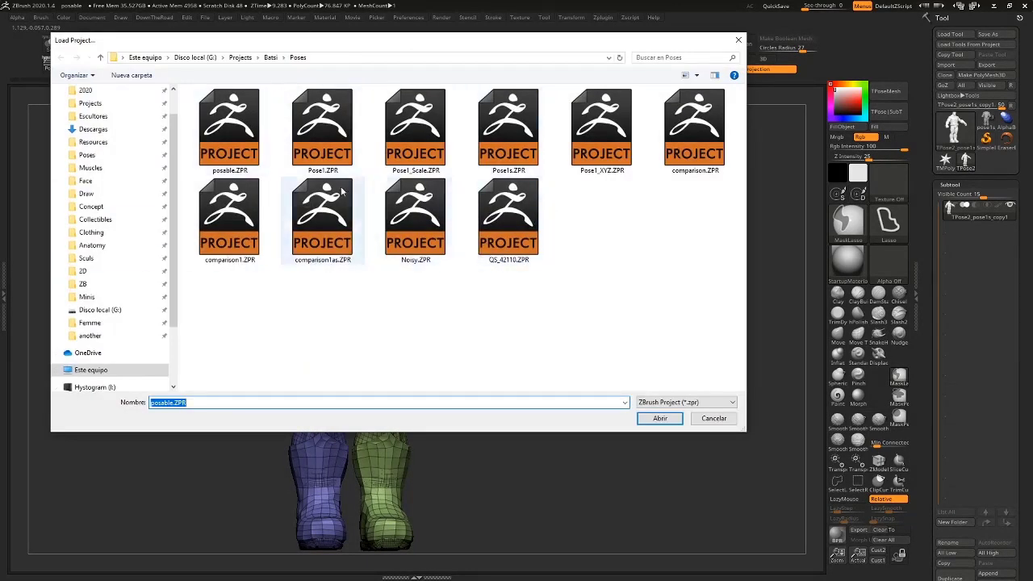
click(415, 130)
click(508, 130)
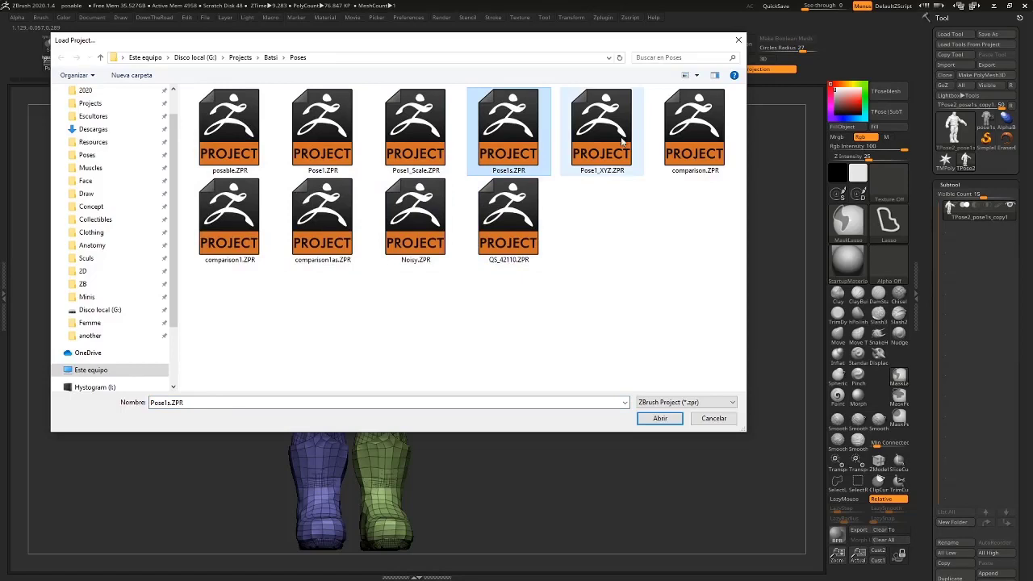
click(691, 150)
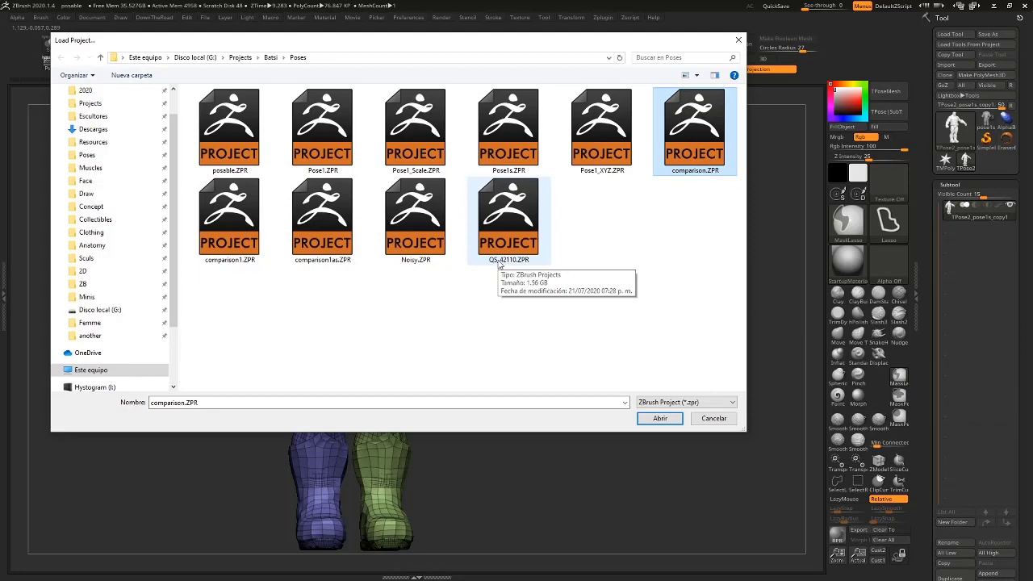
key(Return)
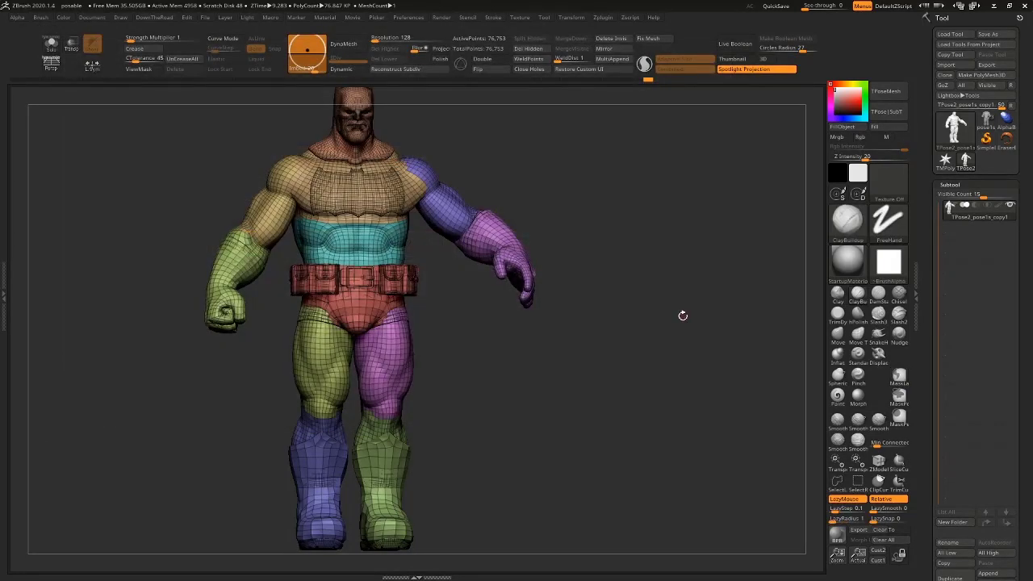
Undo the left forearm rotation.
drag(683, 316, 631, 299)
ctrl+click(631, 299)
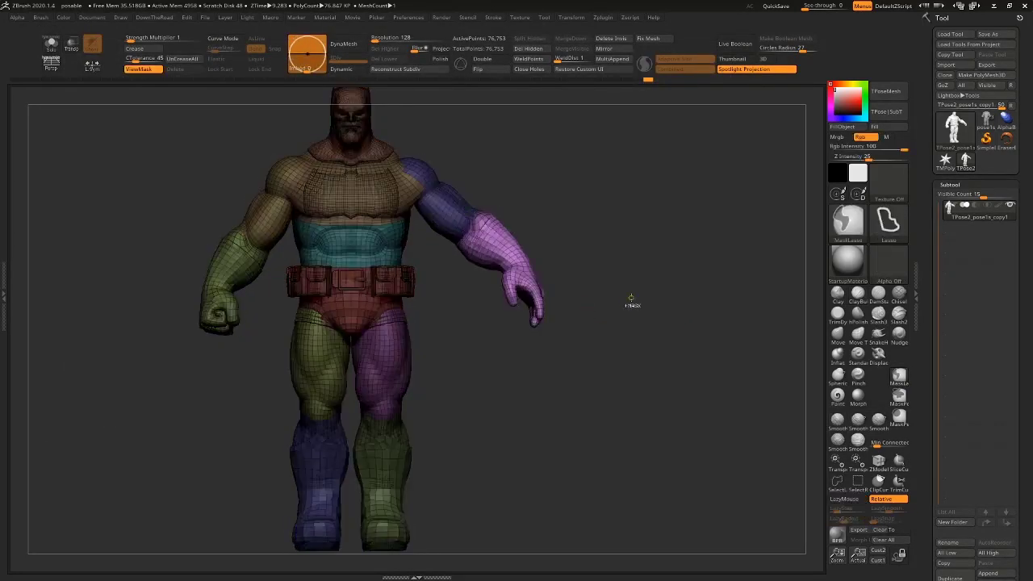
ctrl+click(631, 298)
ctrl+click(631, 299)
ctrl+click(631, 298)
ctrl+click(631, 299)
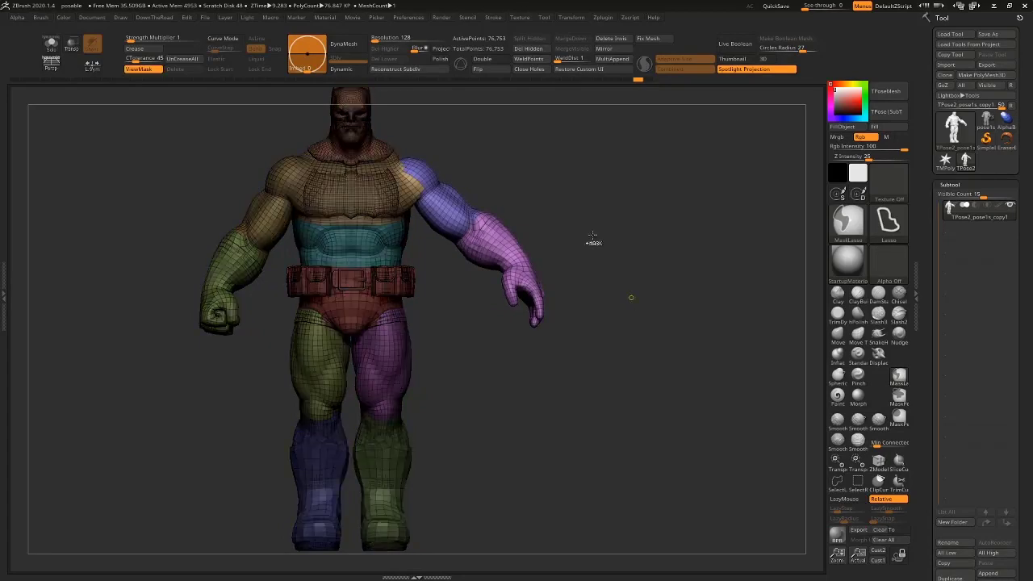
Lasso-mask the head from the side, soften the mask edge at the neck, and invert the mask to free the head.
drag(592, 239, 532, 250)
alt+drag(559, 193, 558, 227)
drag(559, 227, 476, 206)
mouse_move(551, 161)
alt+mouse_down()
mouse_move(629, 170)
mouse_move(661, 275)
alt+mouse_up()
drag(661, 275, 635, 256)
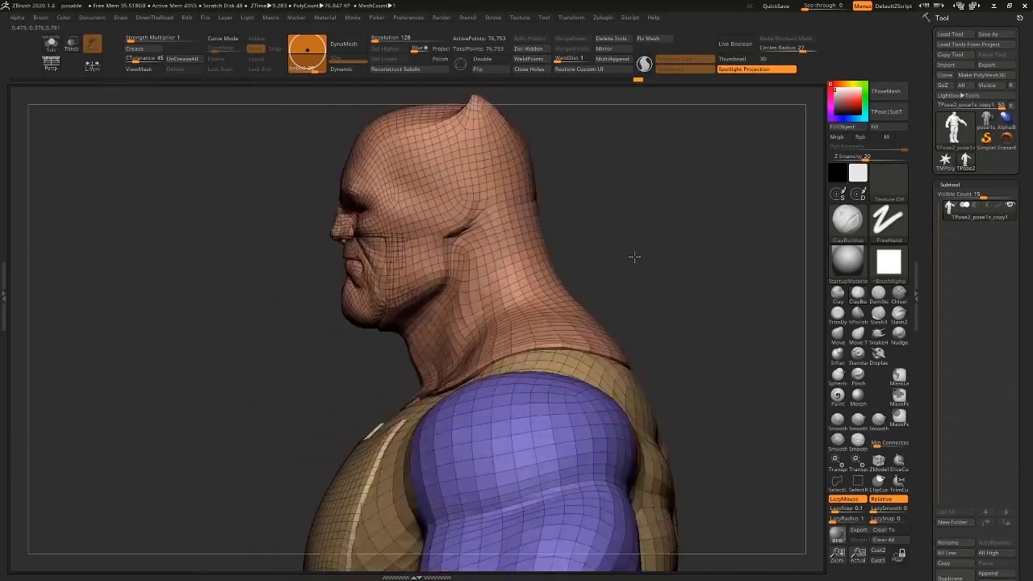
mouse_move(630, 189)
ctrl+mouse_down()
mouse_move(530, 282)
mouse_move(397, 39)
mouse_move(670, 166)
ctrl+mouse_up()
alt+drag(600, 254, 581, 315)
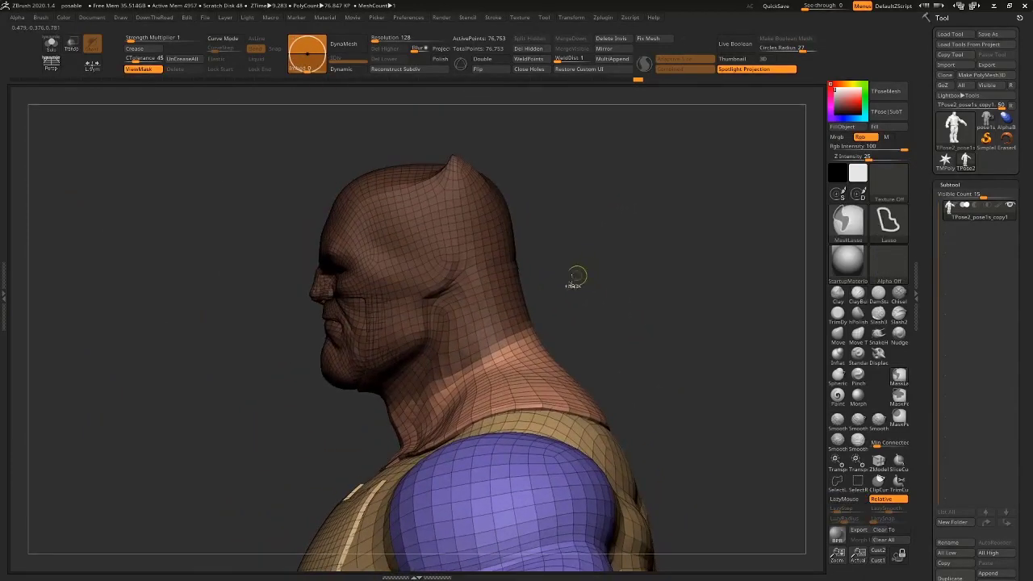
ctrl+click(501, 328)
shift+drag(600, 279, 629, 276)
ctrl+click(630, 275)
Turn the unmasked head toward the figure's right from the top view with a Transpose line.
key(r)
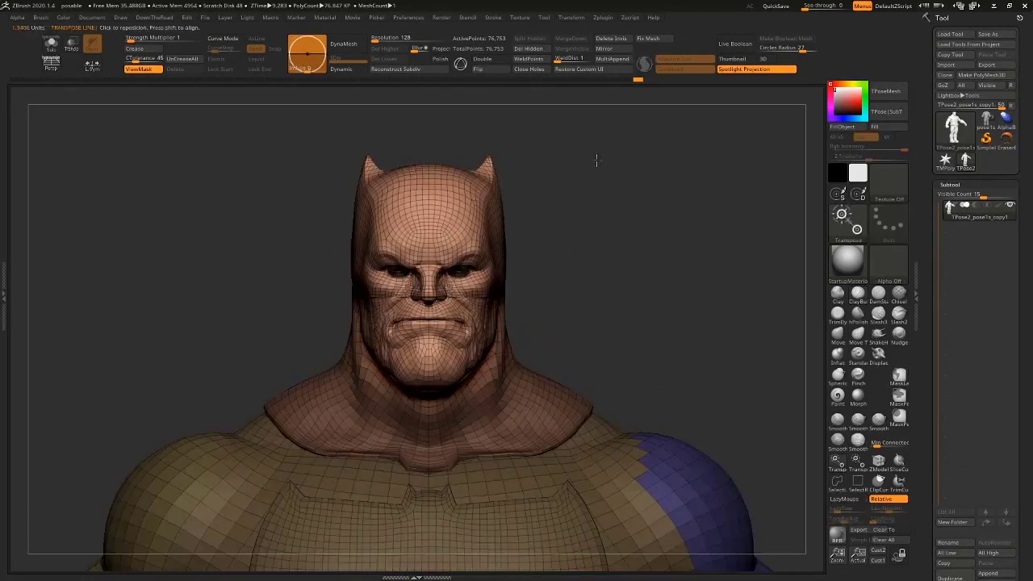
mouse_move(595, 161)
shift+mouse_down()
mouse_move(617, 304)
mouse_move(612, 30)
shift+mouse_up()
key(q)
key(ctrl+i)
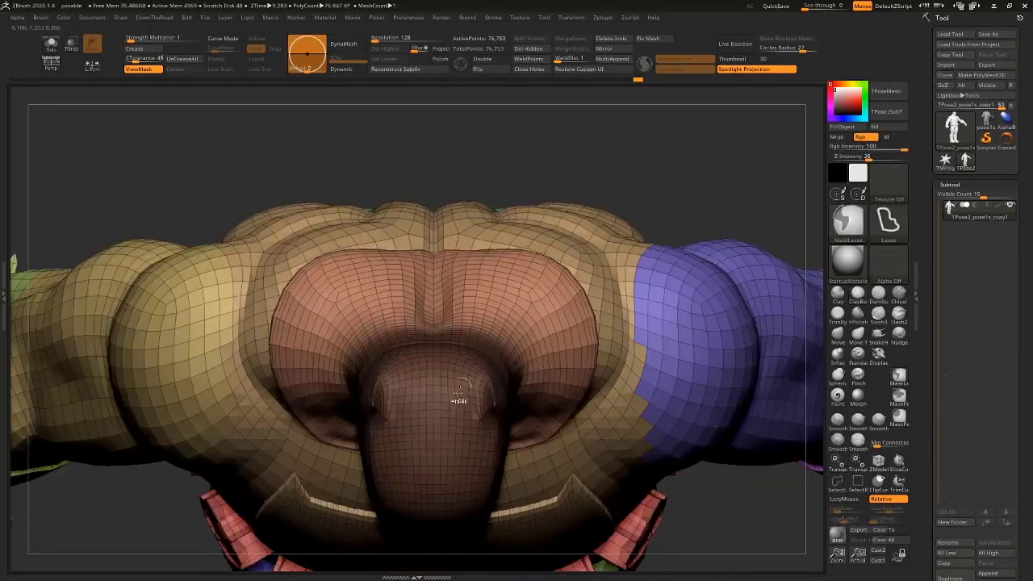
ctrl+click(639, 207)
key(r)
alt+drag(621, 194, 610, 89)
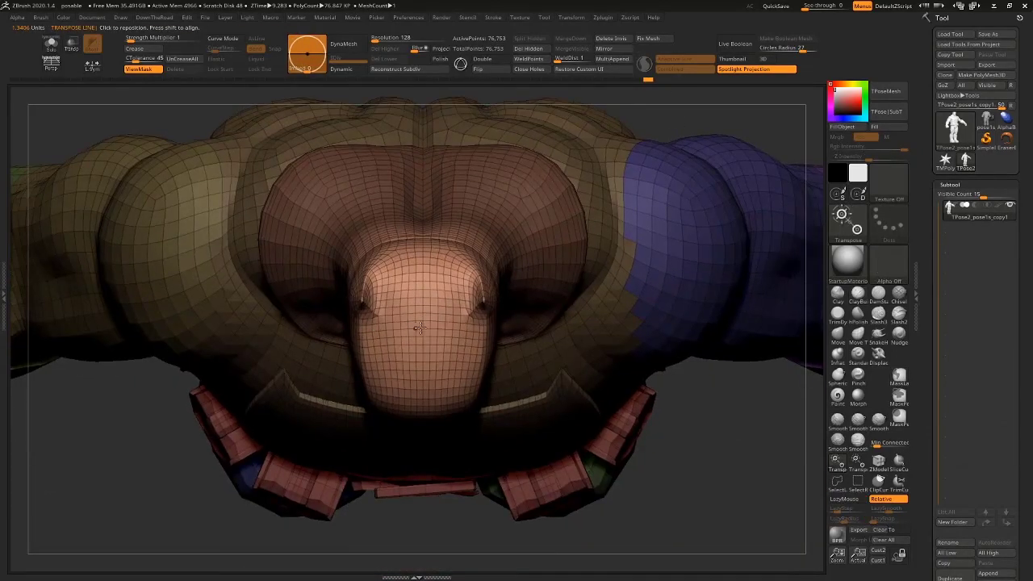
mouse_move(416, 330)
mouse_down()
mouse_move(727, 410)
mouse_move(687, 483)
mouse_up()
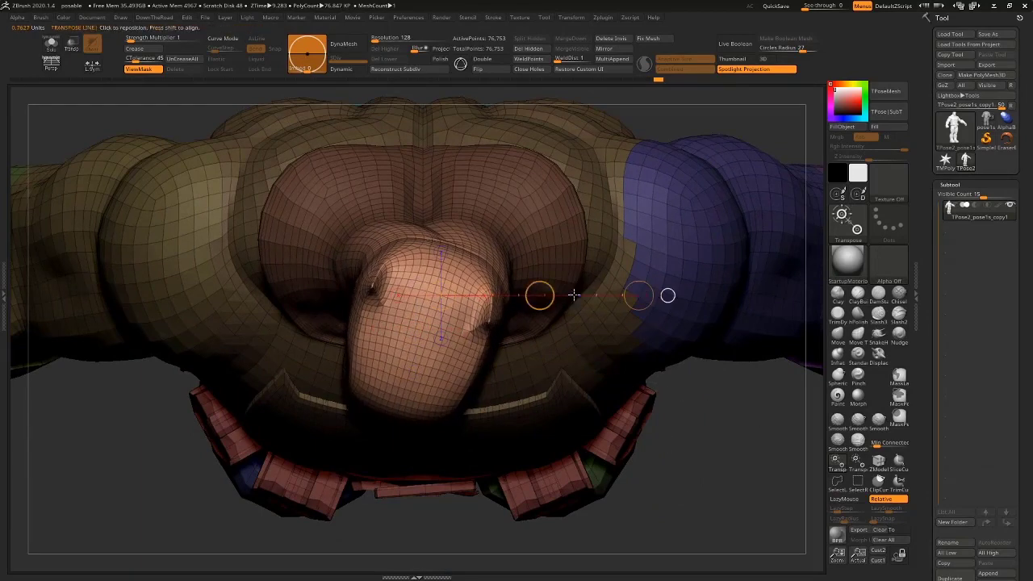
drag(539, 295, 526, 302)
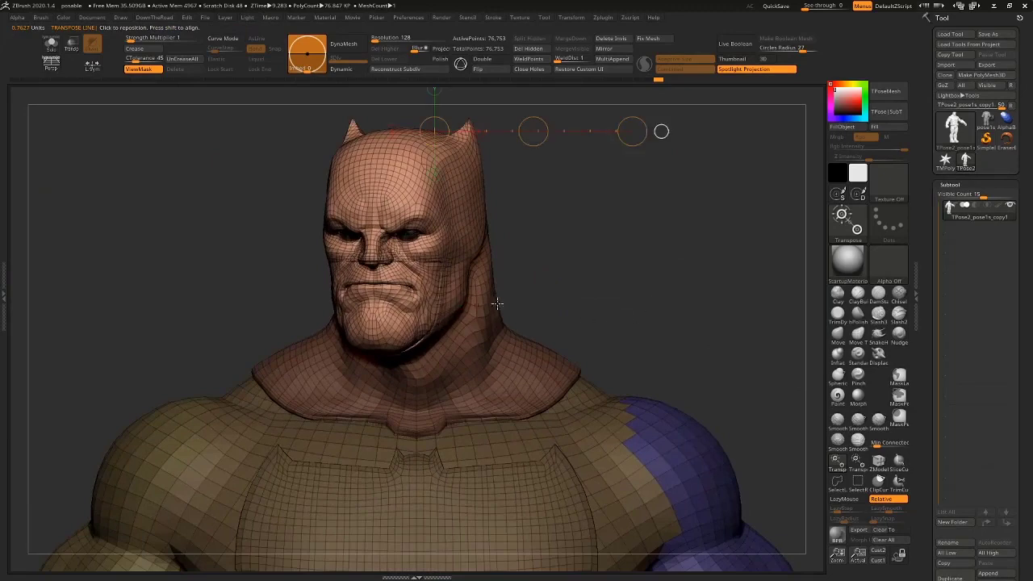
Tilt the head downward in side view with Transpose lines pivoting at the neck and jaw.
drag(496, 303, 646, 284)
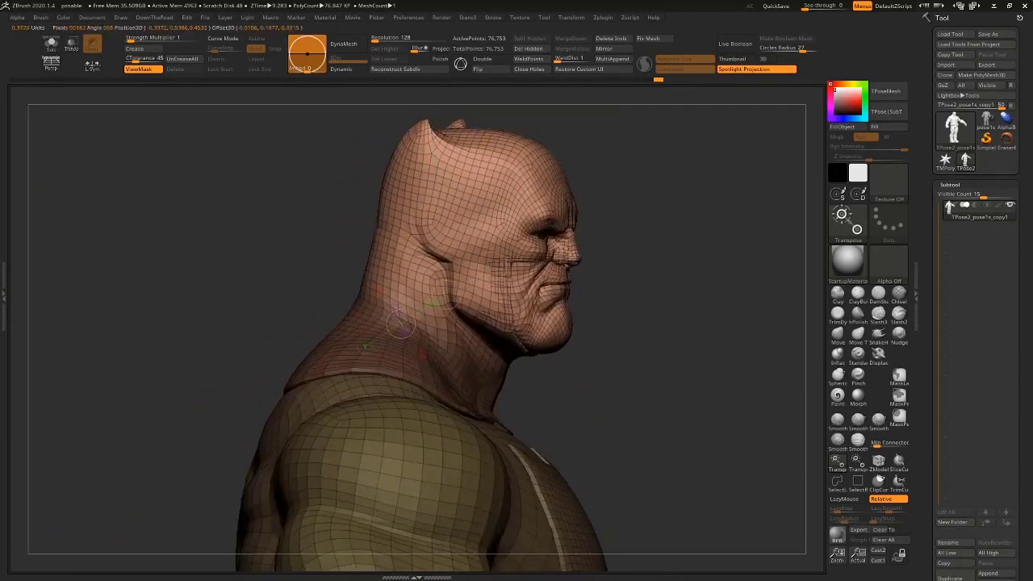
drag(511, 258, 654, 209)
drag(655, 209, 659, 244)
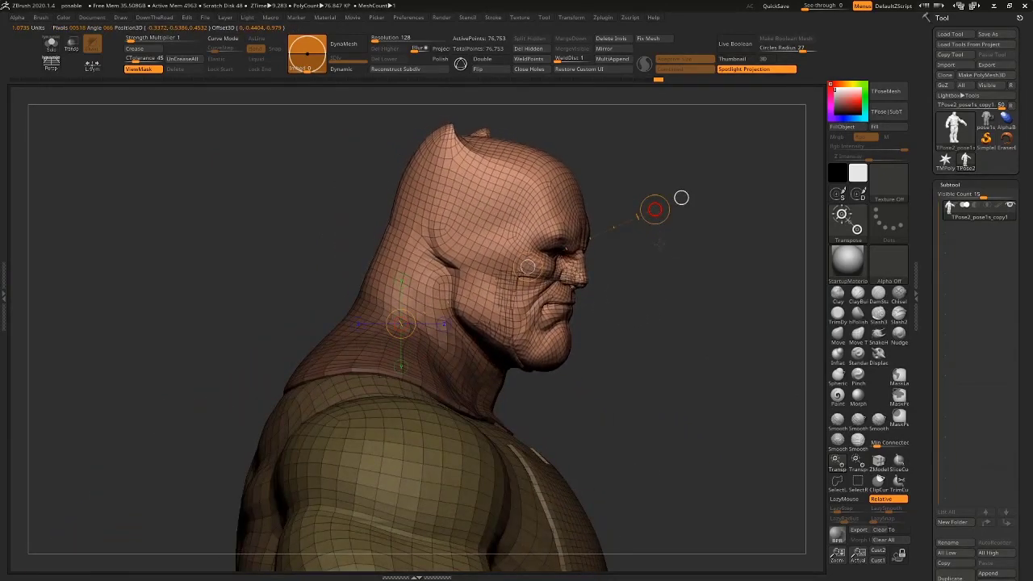
drag(455, 329, 648, 408)
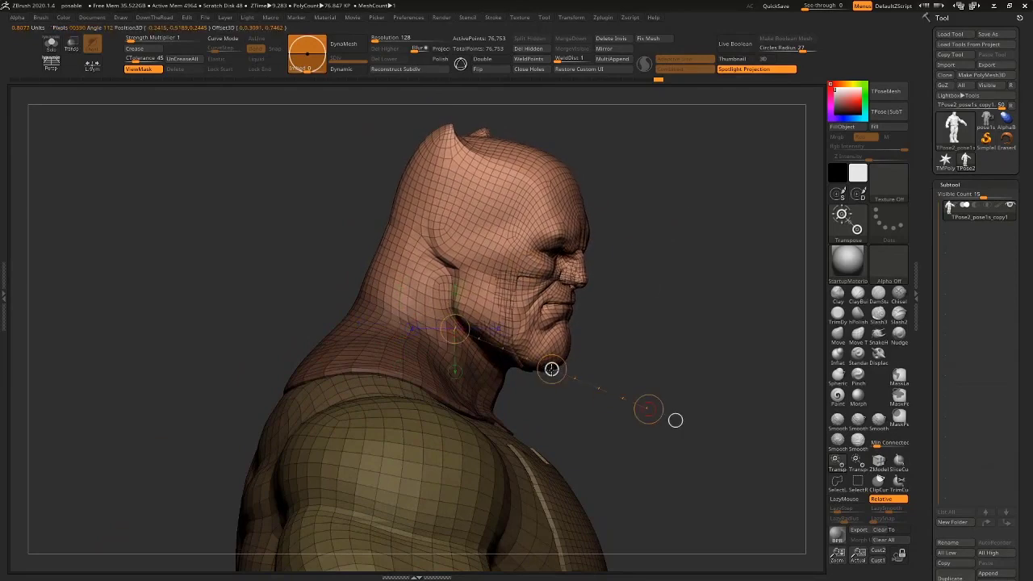
drag(552, 369, 556, 370)
mouse_move(668, 302)
mouse_down()
mouse_move(664, 269)
mouse_move(715, 295)
mouse_move(708, 286)
mouse_move(619, 291)
mouse_move(636, 290)
mouse_move(626, 303)
mouse_move(696, 299)
mouse_move(721, 263)
mouse_move(648, 240)
mouse_up()
key(q)
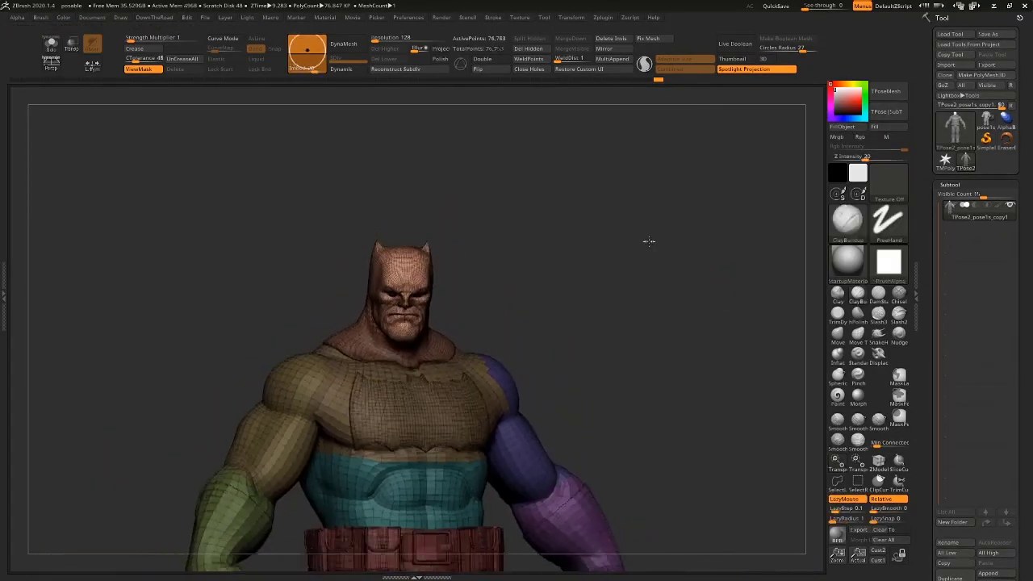
mouse_move(641, 371)
alt+mouse_down()
mouse_move(663, 252)
mouse_move(671, 298)
mouse_move(742, 282)
mouse_move(711, 343)
mouse_move(657, 353)
mouse_move(653, 447)
alt+mouse_up()
key(r)
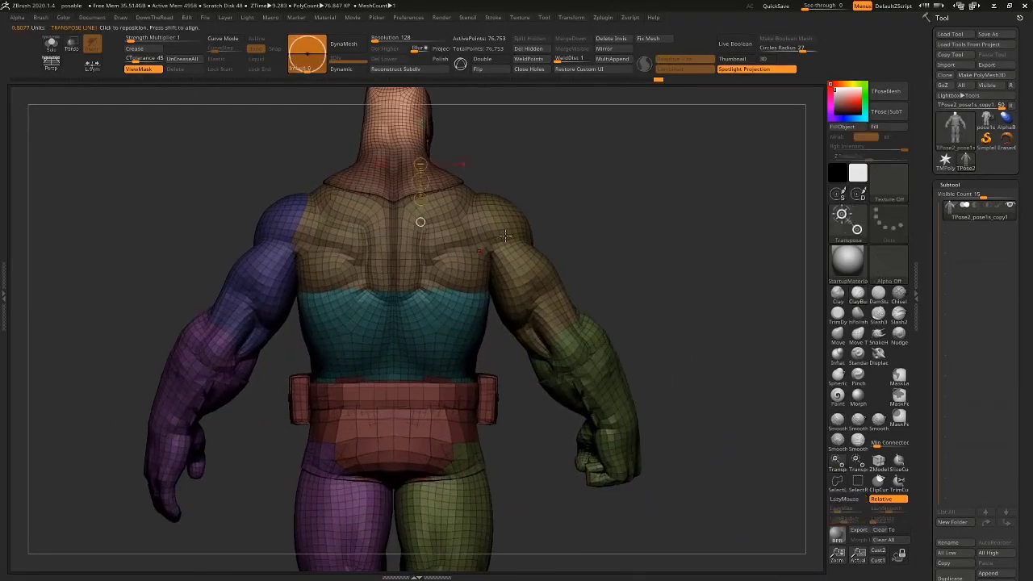
Replace the head mask with one over the figure's left arm, then invert it to free that arm.
key(ctrl+h)
key(ctrl+h)
ctrl+click(598, 201)
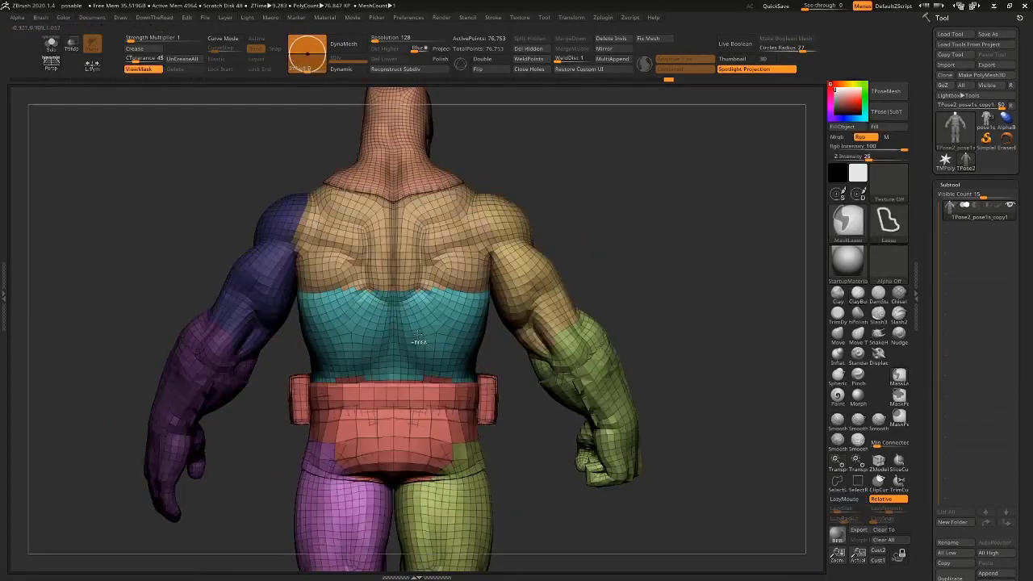
ctrl+click(607, 227)
Rotate the whole left arm in toward the torso from the back view with a Transpose line pivoting at the shoulder.
mouse_move(291, 223)
mouse_down()
mouse_move(257, 468)
mouse_move(300, 485)
mouse_up()
drag(224, 404, 283, 163)
drag(387, 278, 453, 122)
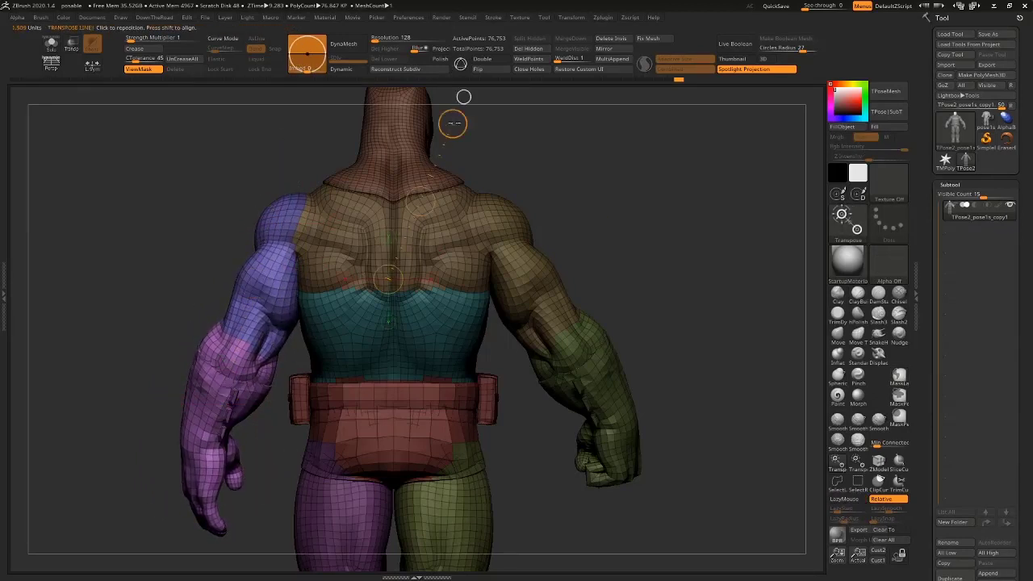
Try to shift the left arm with a vertical Transpose line beside the neck, then undo the last change.
drag(357, 257, 352, 123)
drag(352, 188, 354, 192)
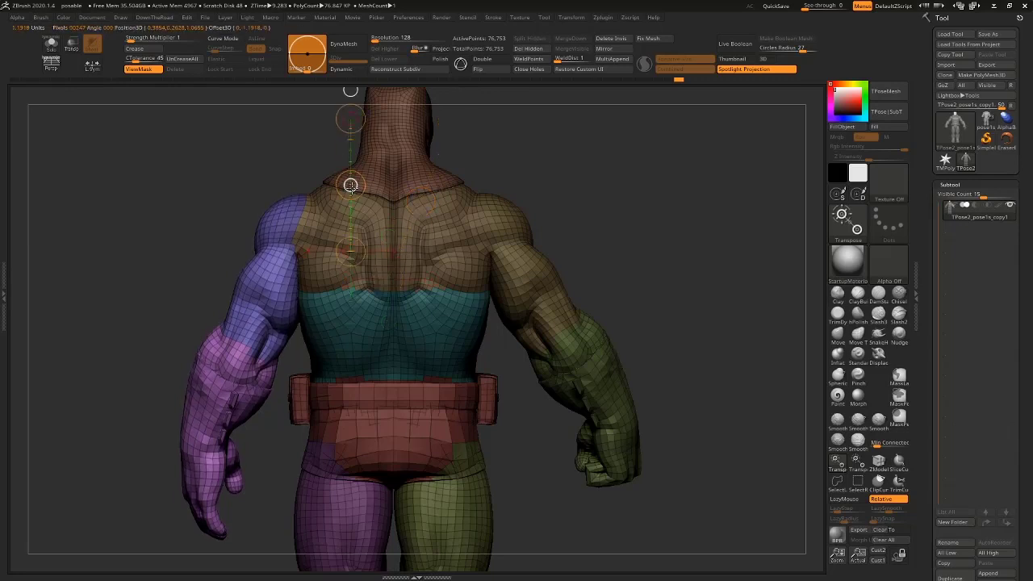
key(q)
key(ctrl+z)
Soften the mask edge around the left shoulder and adjust the freed arm with a short Transpose line near the neck.
ctrl+click(364, 284)
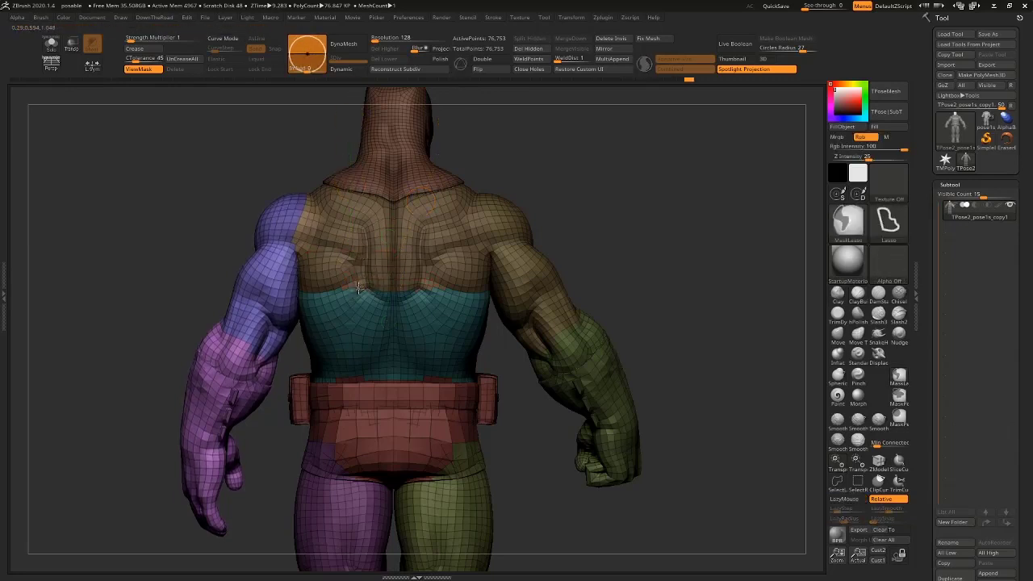
ctrl+click(354, 291)
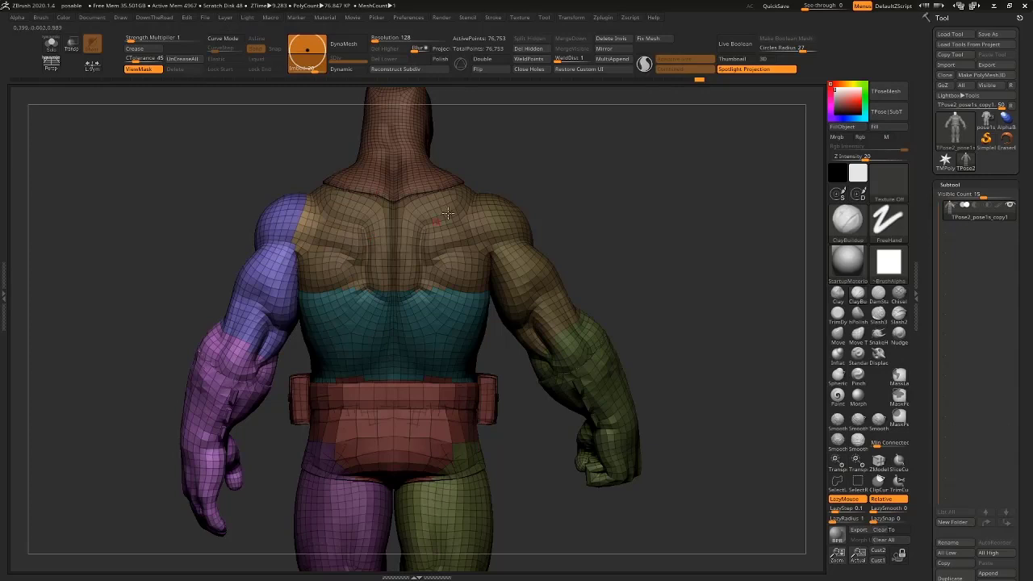
ctrl+click(346, 273)
alt+drag(147, 304, 166, 296)
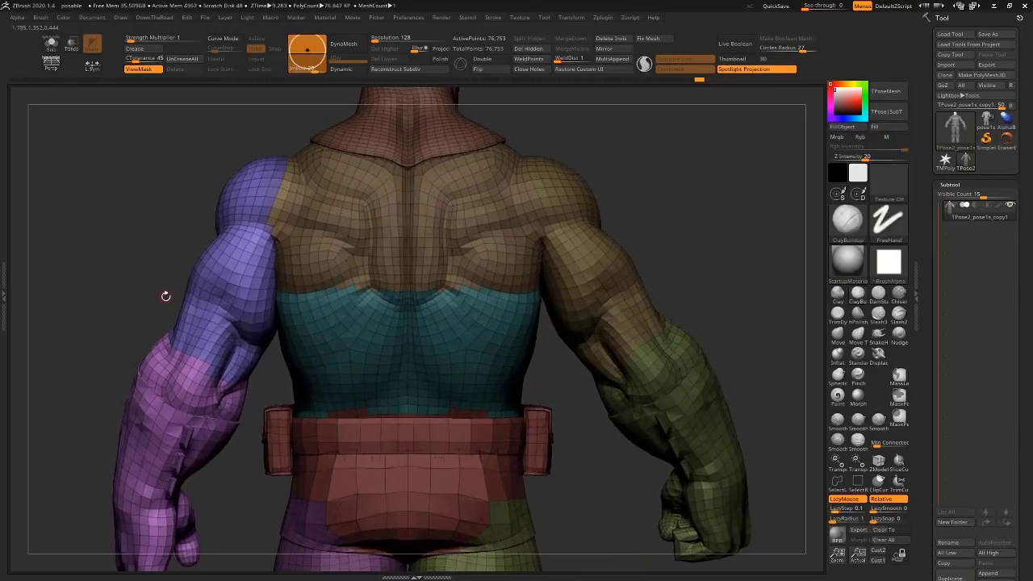
ctrl+click(277, 225)
alt+drag(672, 160, 696, 218)
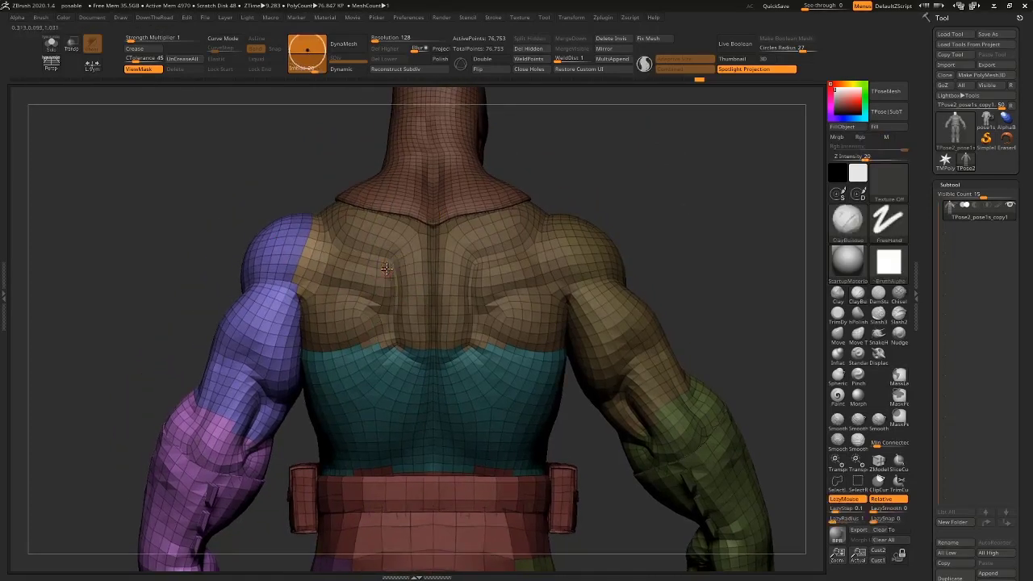
key(w)
drag(421, 204, 423, 214)
Mask the right forearm from the side view, soften the mask at the elbow, and invert it to free the forearm.
drag(557, 173, 691, 266)
ctrl+click(485, 345)
ctrl+click(613, 278)
ctrl+click(481, 339)
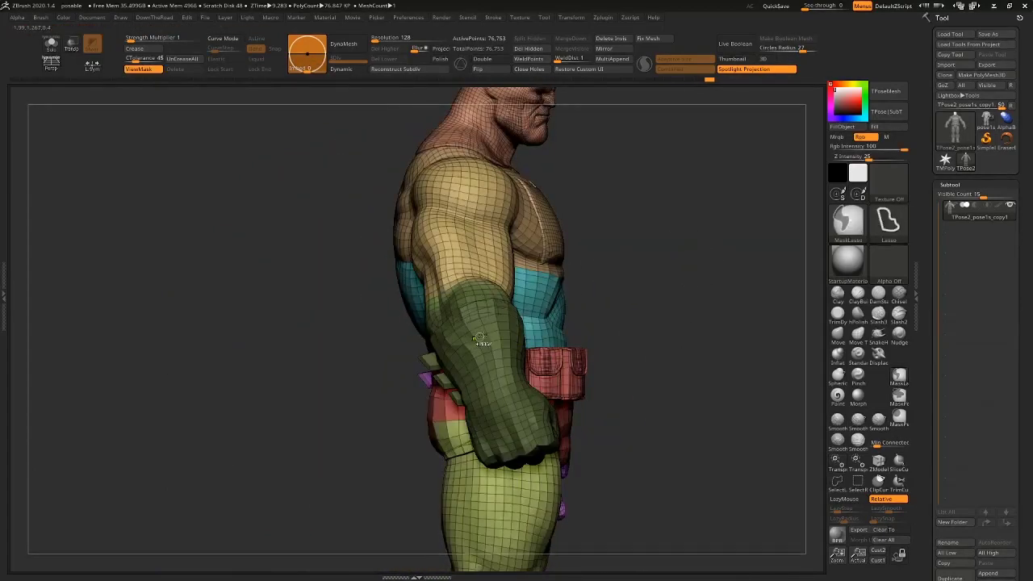
ctrl+click(669, 275)
Bend the right forearm forward at the elbow to about horizontal with Transpose lines.
drag(465, 276, 501, 369)
drag(515, 410, 597, 332)
drag(454, 300, 451, 303)
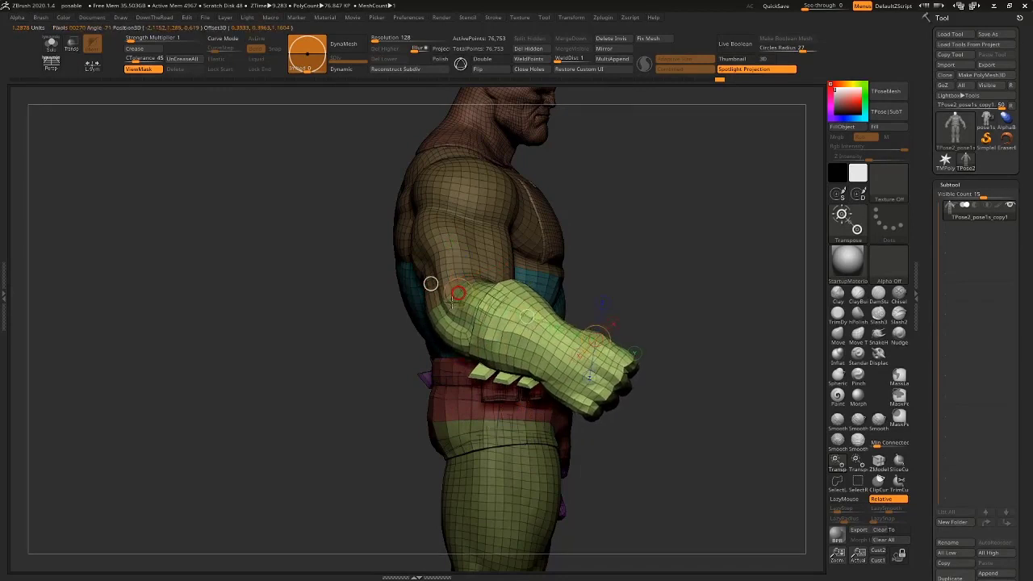
drag(602, 353, 609, 299)
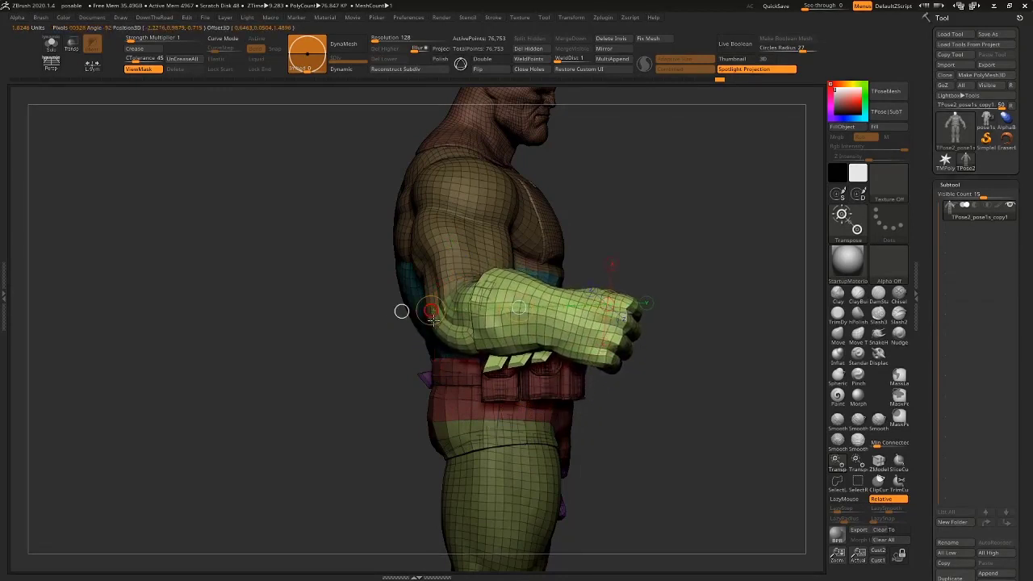
Rotate the right forearm inward about the elbow from the underside view, using a Transpose line along the forearm.
drag(718, 232, 657, 234)
drag(484, 404, 464, 266)
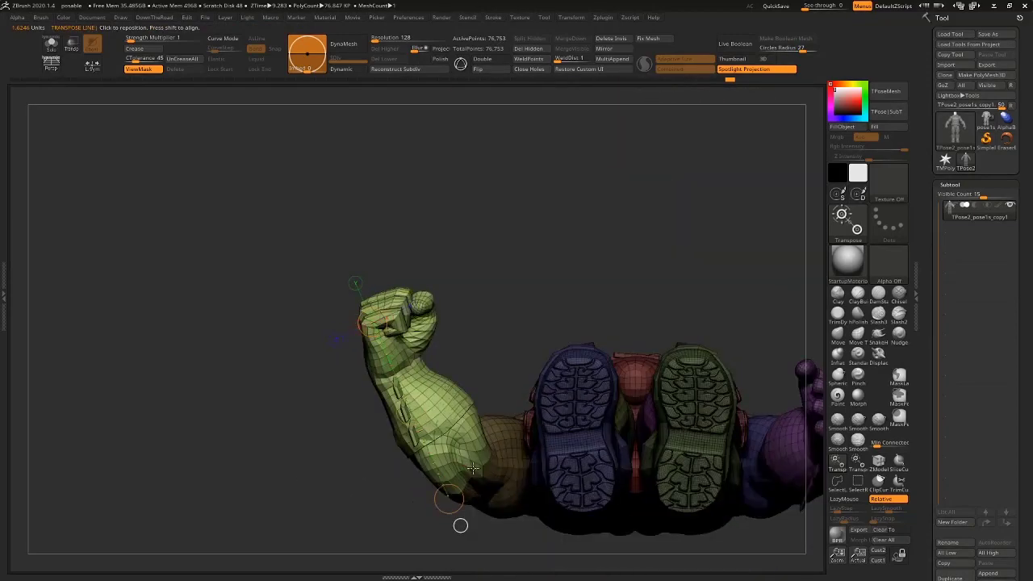
mouse_move(464, 467)
mouse_down()
mouse_move(391, 325)
mouse_move(413, 303)
mouse_move(452, 292)
mouse_up()
drag(525, 242, 525, 395)
mouse_move(300, 487)
mouse_down()
mouse_move(318, 493)
mouse_move(620, 426)
mouse_move(592, 362)
mouse_move(313, 394)
mouse_move(314, 476)
mouse_up()
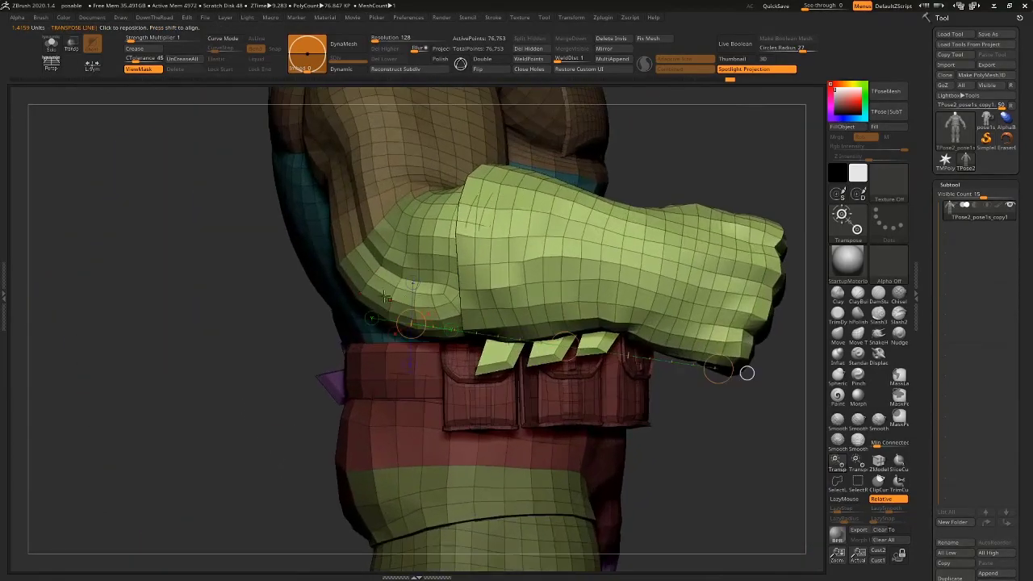
Clear the mask and adjust the right elbow with the Move Topological brush.
click(862, 338)
ctrl+drag(731, 159, 721, 178)
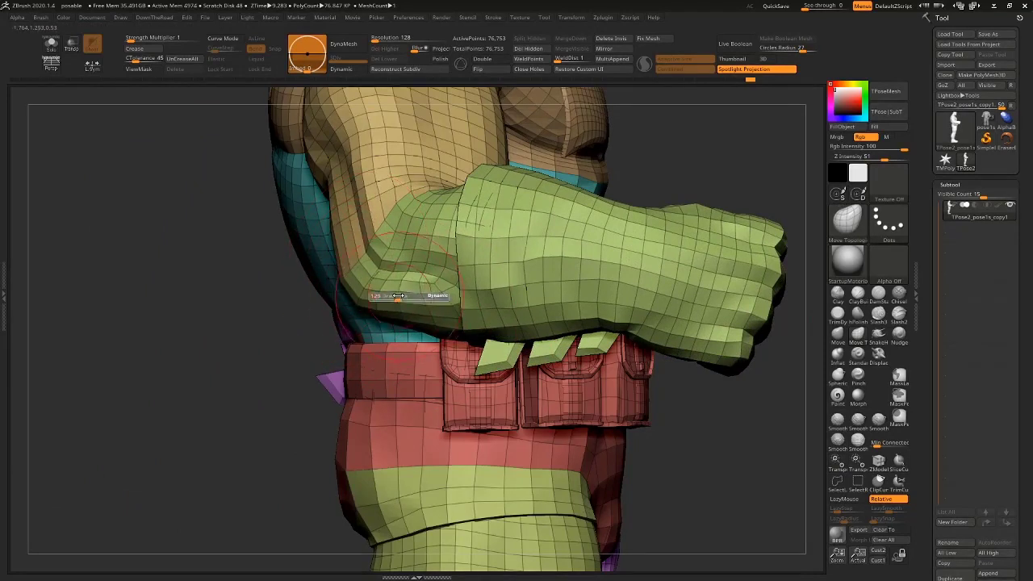
drag(397, 297, 407, 300)
drag(237, 421, 407, 234)
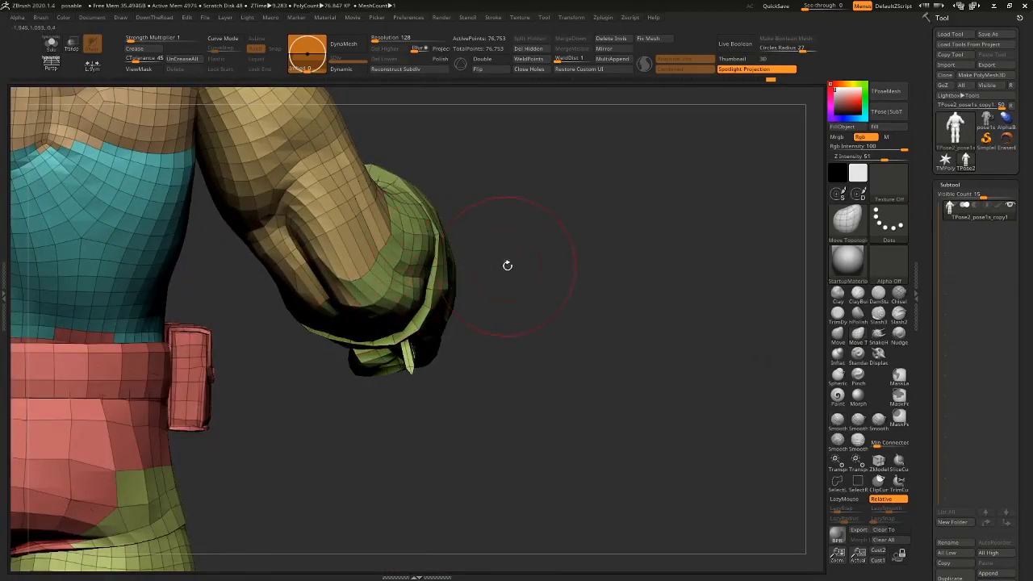
drag(507, 266, 581, 468)
Lasso-mask the right forearm and fist from above and invert the mask to free them for Transpose.
drag(613, 431, 470, 379)
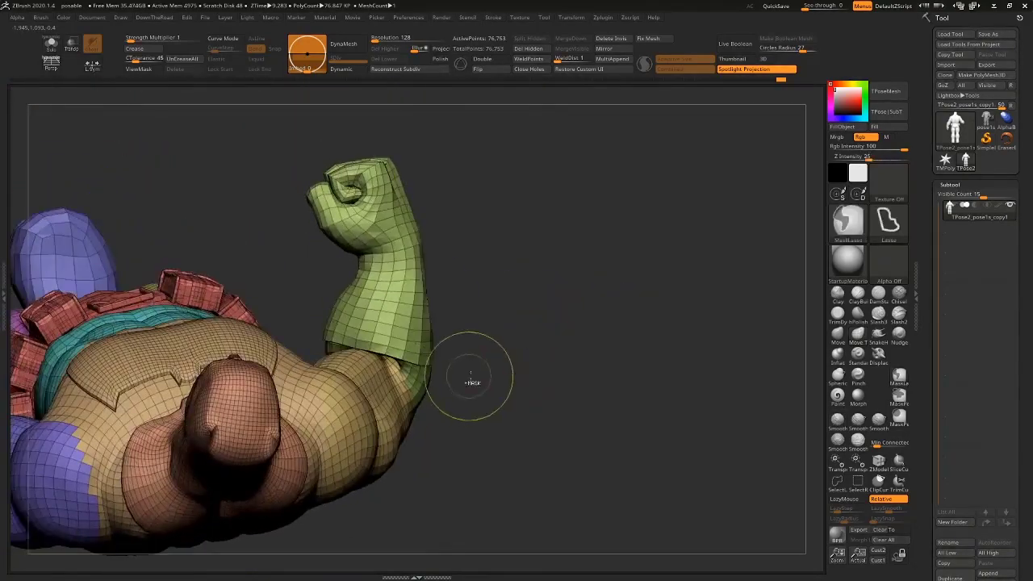
ctrl+drag(291, 305, 654, 201)
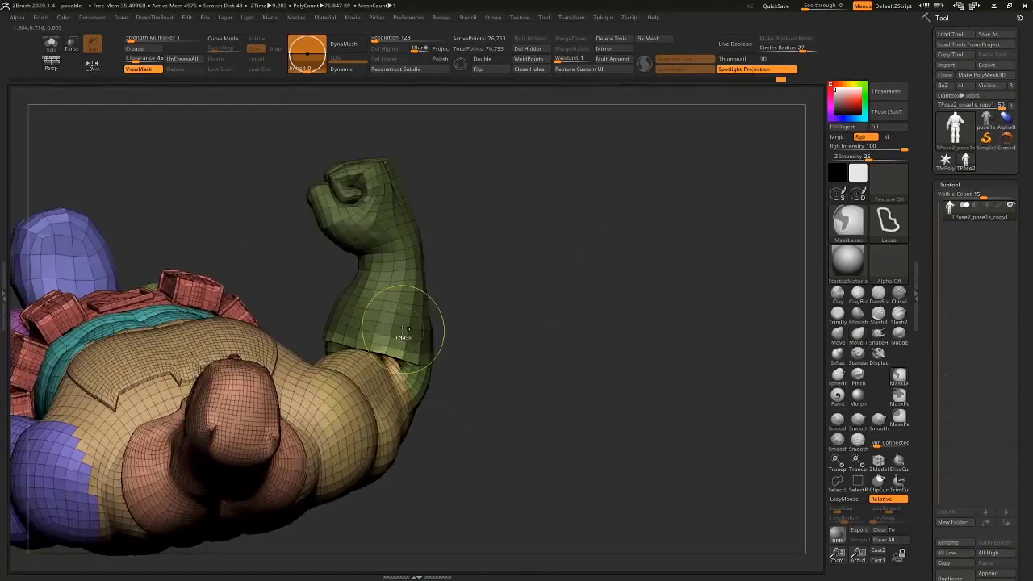
ctrl+click(486, 326)
key(w)
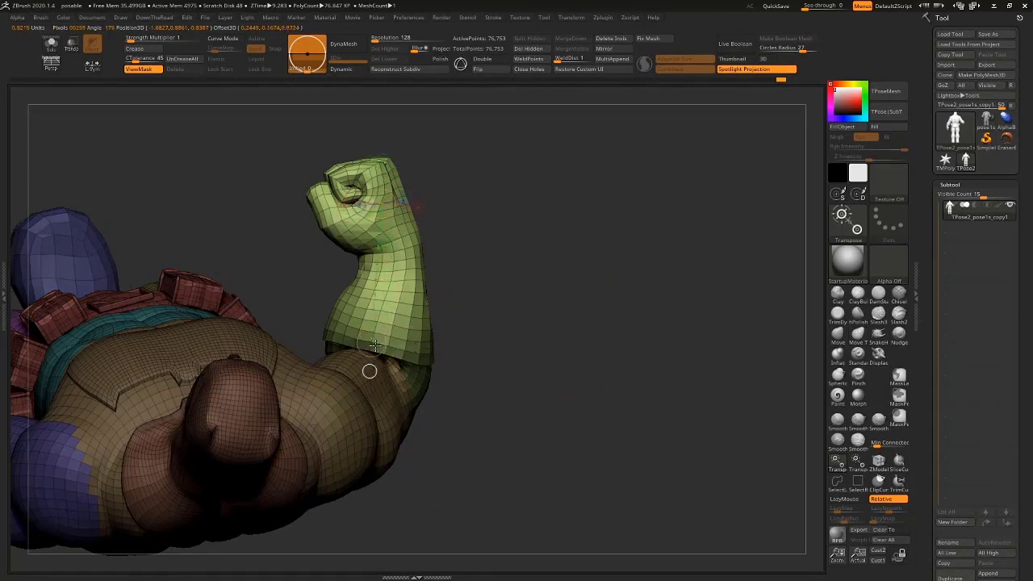
Rotate the freed right forearm with Transpose lines from the top and front views.
mouse_move(373, 253)
mouse_down()
mouse_move(342, 304)
mouse_move(508, 305)
mouse_up()
drag(431, 305, 454, 305)
mouse_move(557, 323)
mouse_down()
mouse_move(541, 234)
mouse_move(412, 214)
mouse_move(259, 210)
mouse_up()
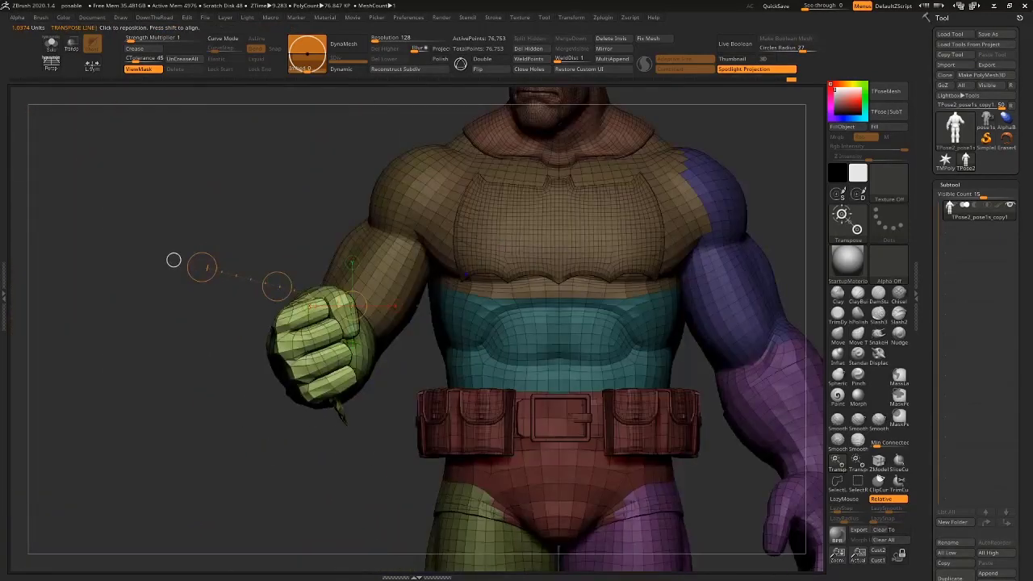
drag(326, 366, 570, 345)
drag(474, 367, 469, 408)
drag(343, 482, 248, 475)
key(q)
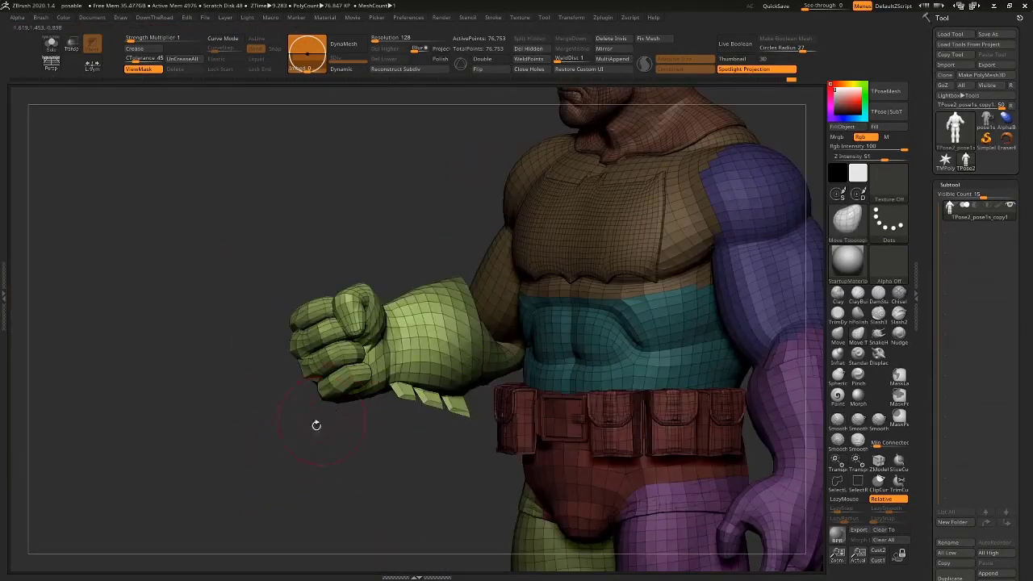
Remask the right forearm and fist with a soft falloff toward the elbow, then invert the mask.
mouse_move(422, 234)
ctrl+mouse_down()
mouse_move(449, 484)
mouse_move(391, 166)
mouse_move(400, 168)
ctrl+mouse_up()
ctrl+click(460, 370)
ctrl+click(454, 365)
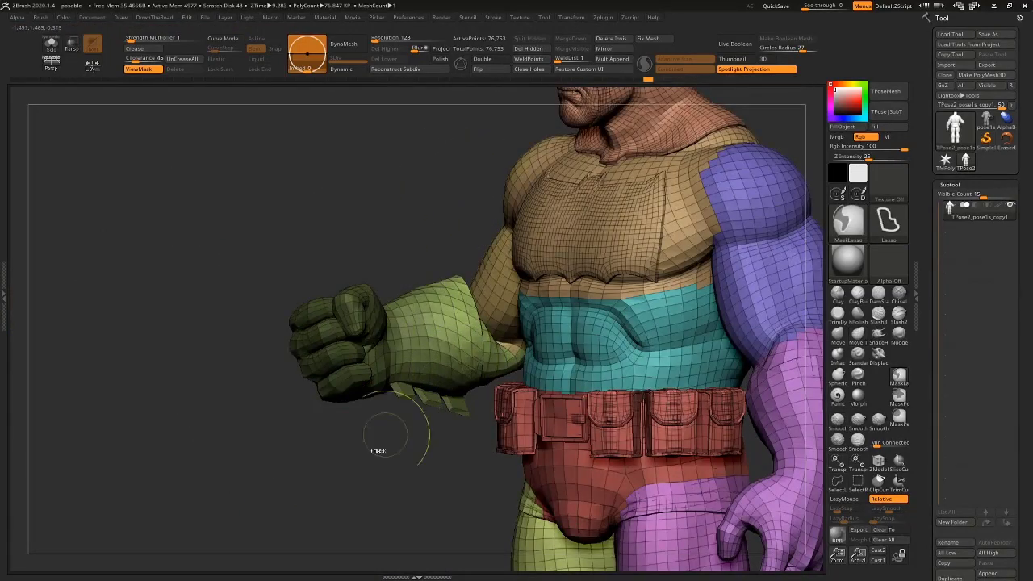
drag(378, 450, 346, 495)
ctrl+click(346, 496)
key(w)
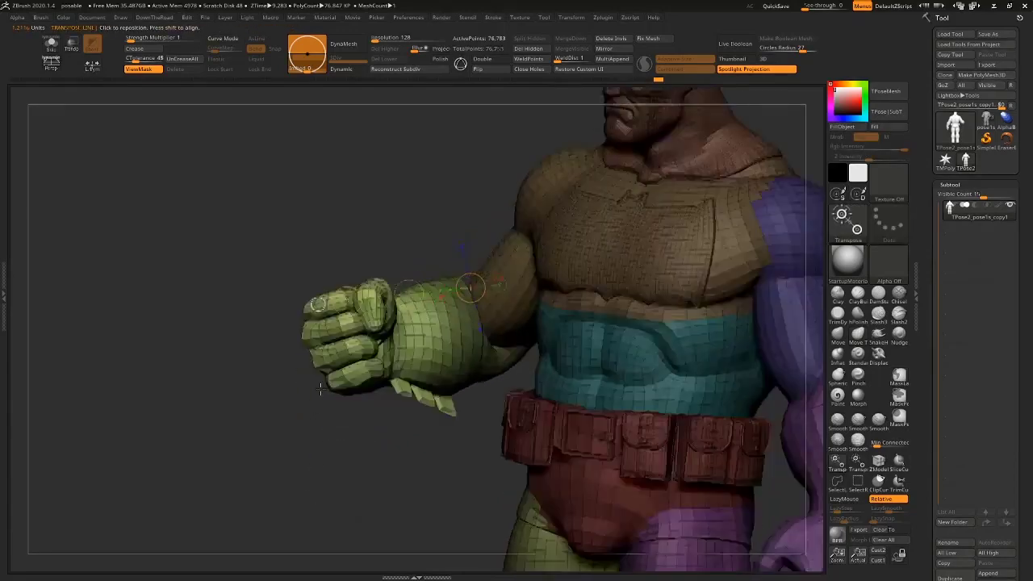
Twist the right forearm and fist around a straight Transpose line drawn along the forearm from above.
drag(320, 388, 650, 258)
drag(714, 278, 710, 400)
shift+drag(480, 377, 731, 376)
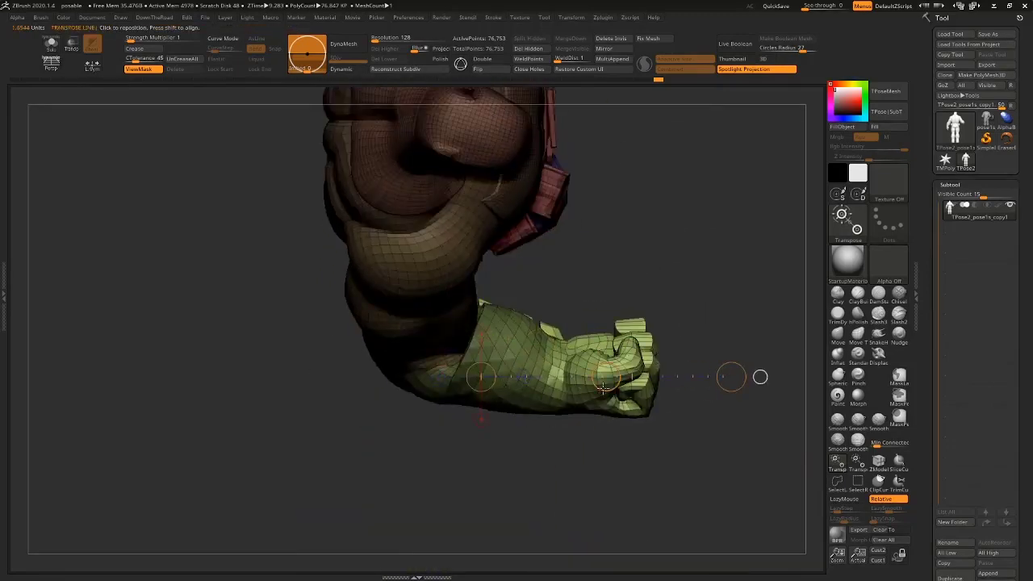
shift+drag(567, 403, 565, 478)
drag(568, 439, 662, 298)
key(q)
Adjust the mask to fade from the forearm toward the free right fist, and twist the fist with a Transpose line.
ctrl+drag(727, 293, 738, 310)
mouse_move(694, 314)
mouse_down()
mouse_move(719, 323)
mouse_move(566, 355)
mouse_move(710, 283)
mouse_up()
ctrl+click(725, 315)
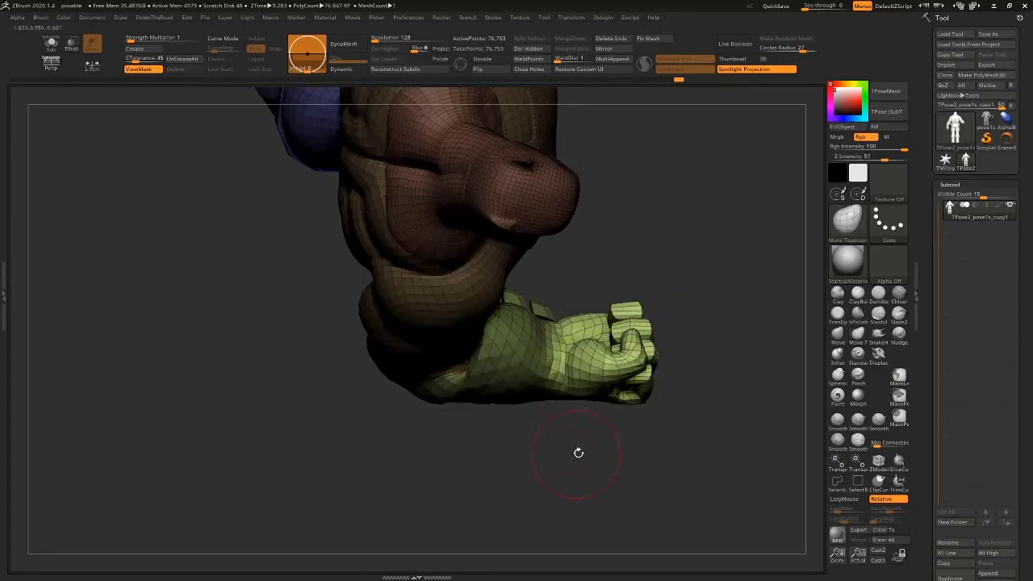
key(r)
right_drag(473, 355, 452, 347)
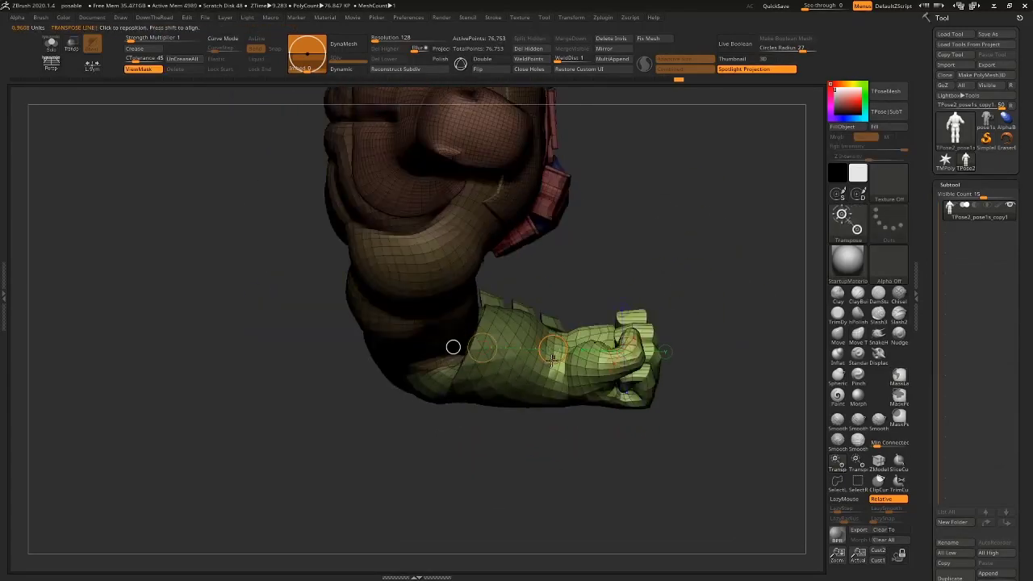
mouse_move(552, 361)
right_down()
mouse_move(552, 389)
mouse_move(548, 355)
right_up()
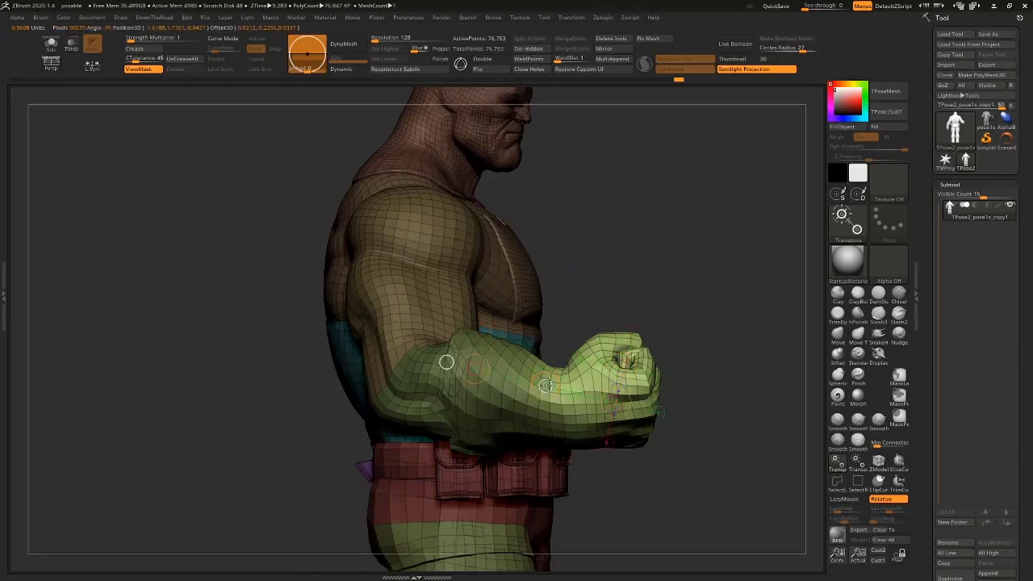
drag(545, 386, 583, 345)
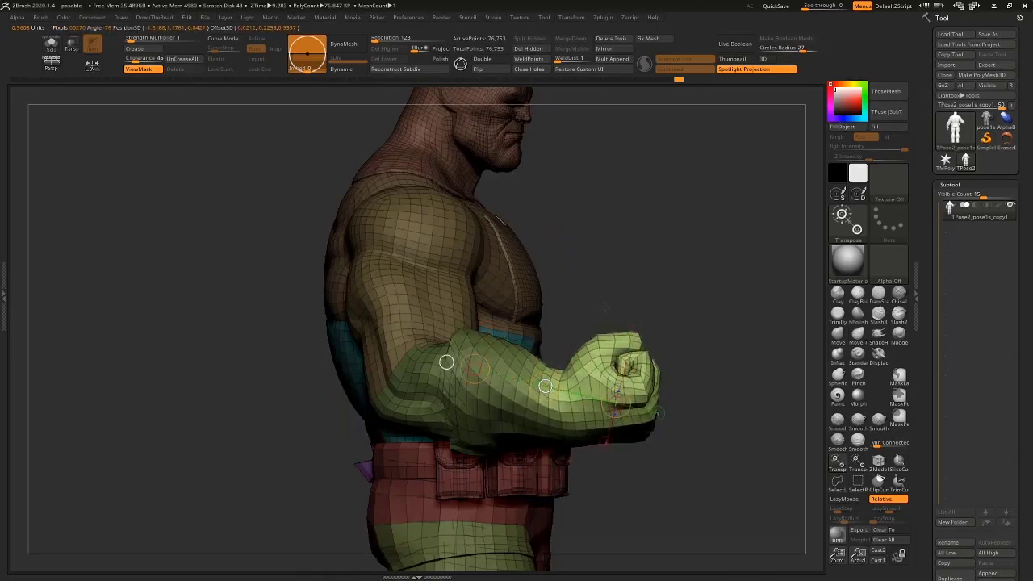
Remask the figure so the entire right forearm is free, with a softened edge at the elbow.
ctrl+drag(702, 324, 688, 347)
ctrl+click(455, 395)
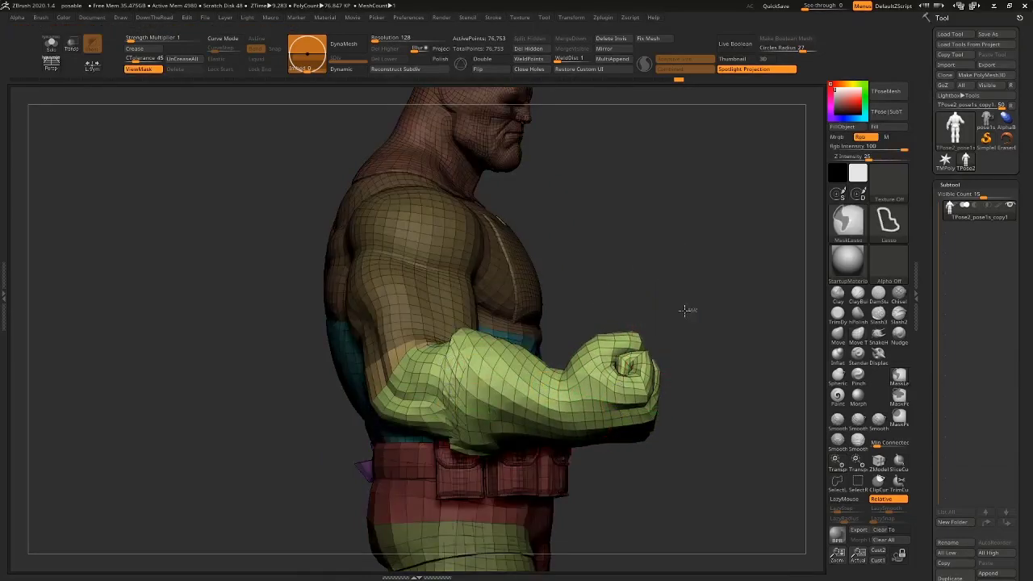
ctrl+click(687, 310)
ctrl+click(600, 336)
key(ctrl+i)
Bend the right forearm further upward at the elbow in the side view with Transpose.
key(r)
drag(704, 411, 686, 277)
key(f)
drag(360, 473, 374, 370)
drag(315, 462, 419, 476)
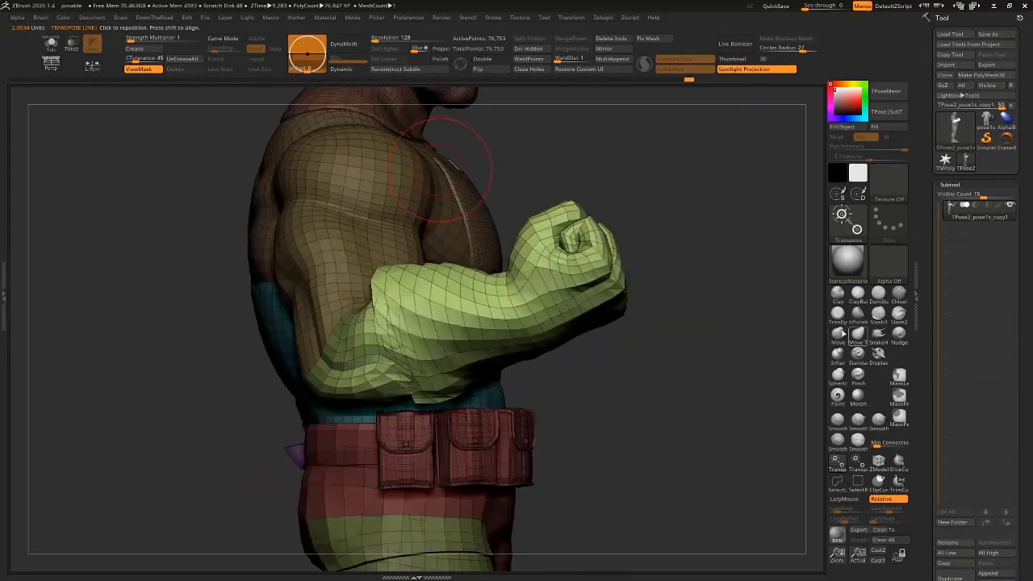
Pull the glove cuff near the right elbow into shape with the Move Topological brush.
click(858, 333)
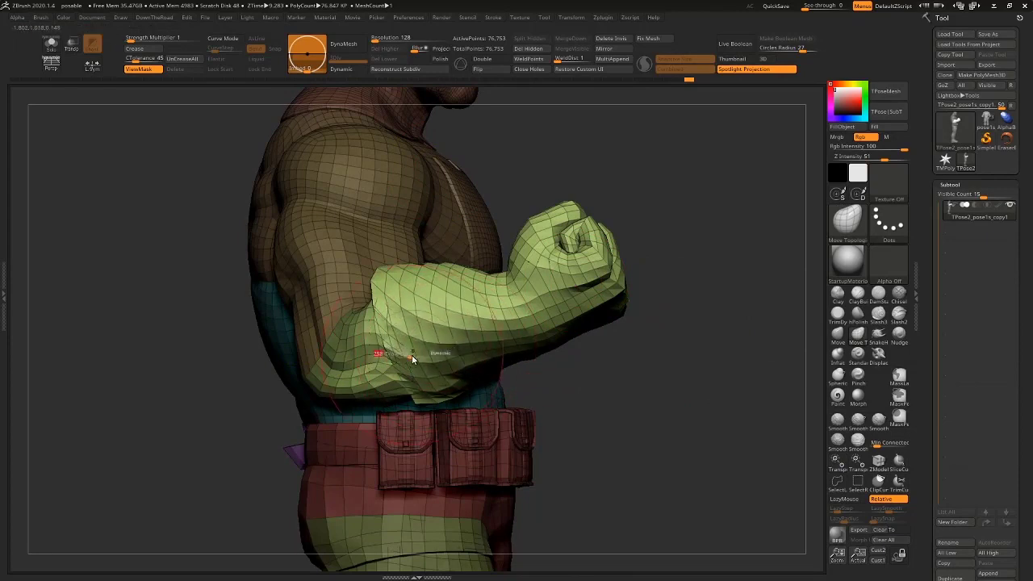
drag(381, 275, 372, 299)
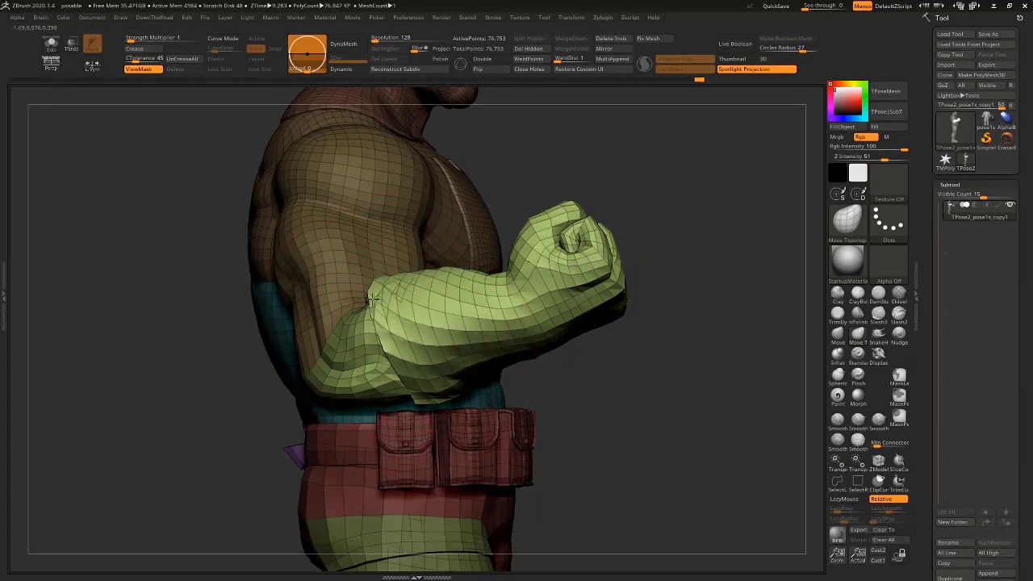
mouse_move(433, 385)
mouse_down()
mouse_move(442, 384)
mouse_move(413, 372)
mouse_move(399, 380)
mouse_up()
key(s)
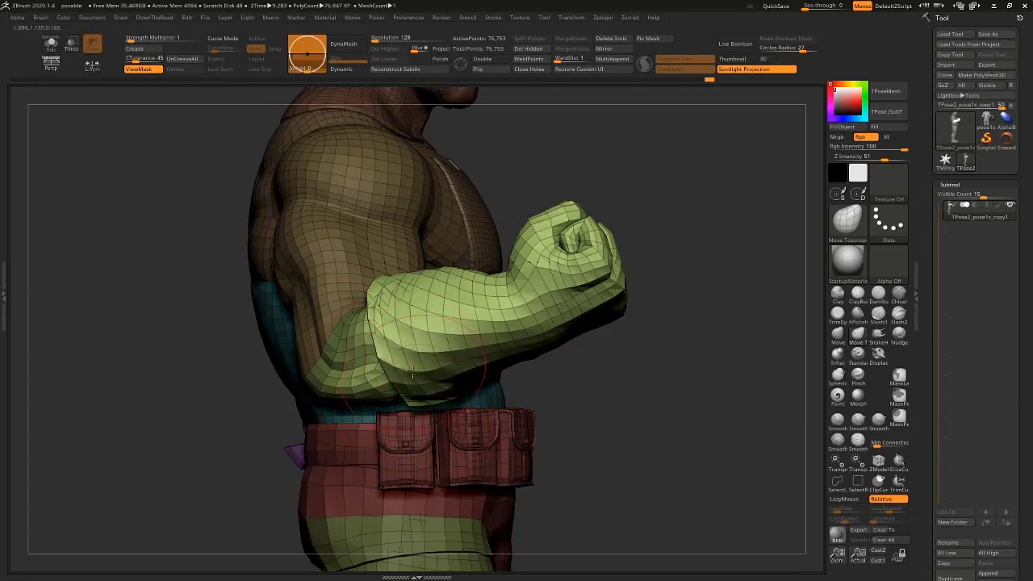
key(s)
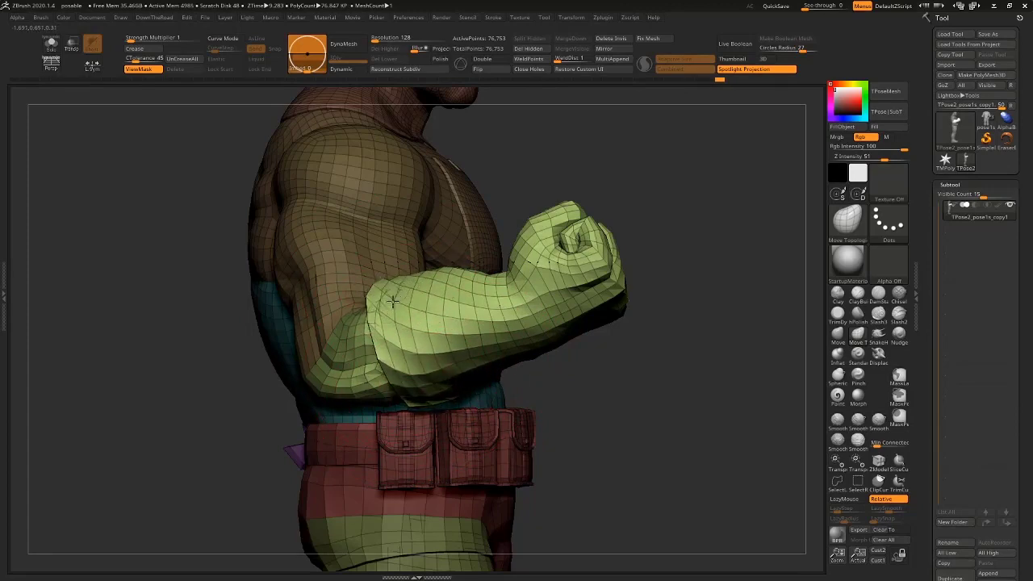
Clear the mask, free the whole right arm with a topological mask softened at its edges, and ready Transpose from above.
mouse_move(560, 146)
mouse_down()
mouse_move(589, 168)
mouse_move(687, 177)
mouse_up()
key(ctrl+h)
key(w)
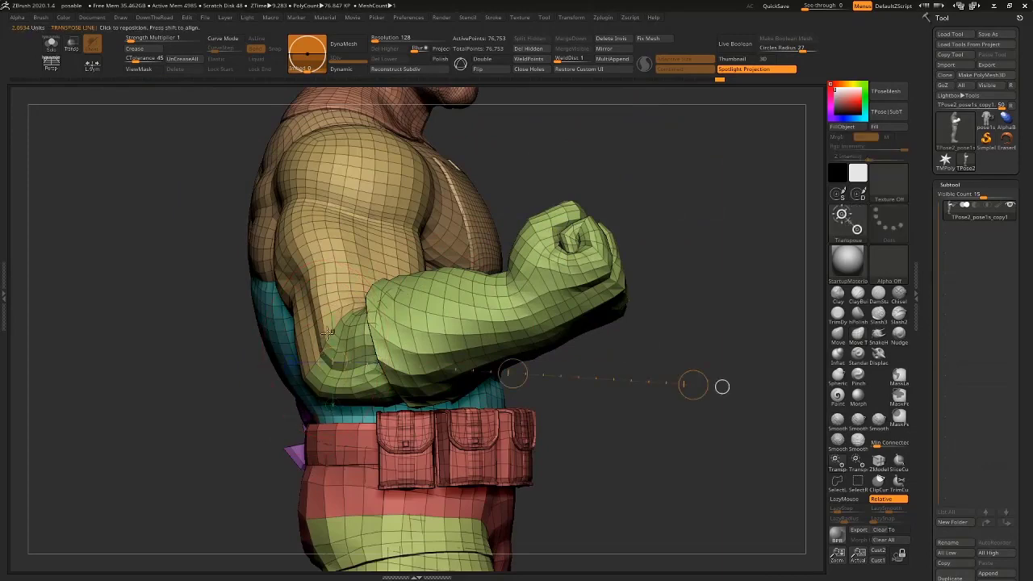
ctrl+drag(341, 317, 294, 233)
alt+drag(671, 197, 642, 288)
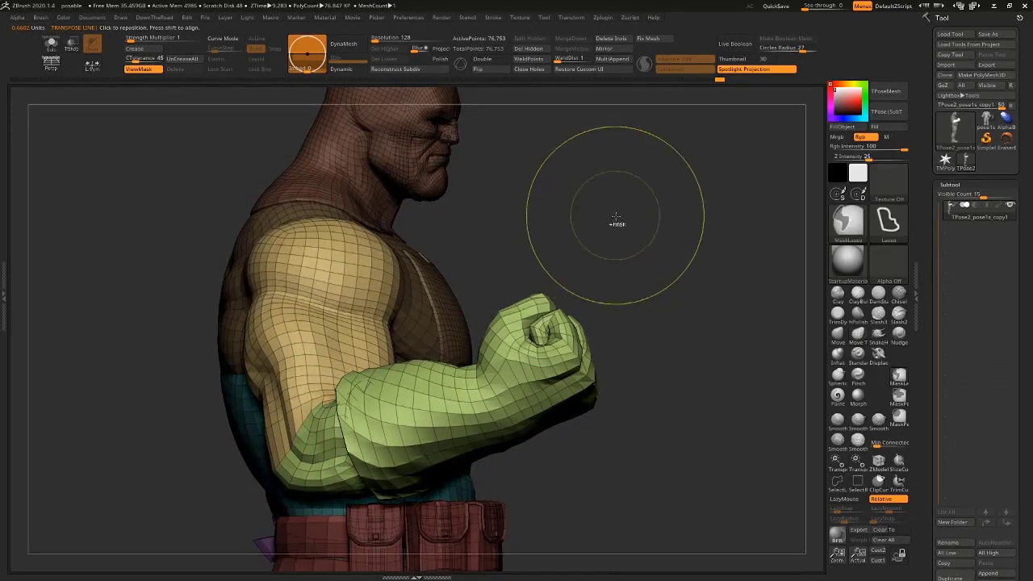
ctrl+click(616, 216)
ctrl+click(305, 377)
ctrl+click(304, 377)
ctrl+click(584, 196)
drag(588, 200, 628, 347)
key(w)
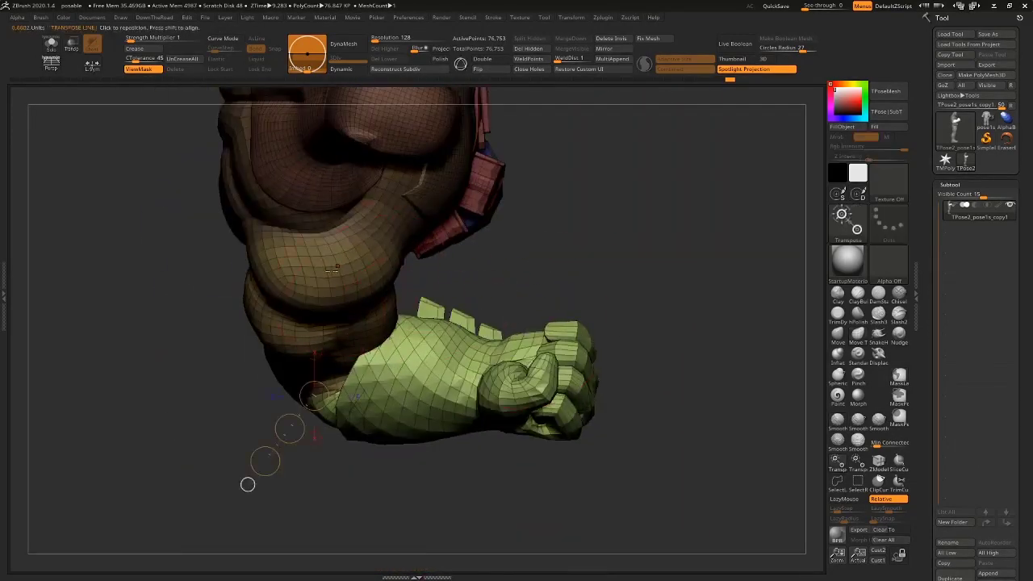
Raise the whole right arm forward and upward at the shoulder in the side view with Transpose.
drag(500, 518, 610, 453)
drag(646, 428, 689, 210)
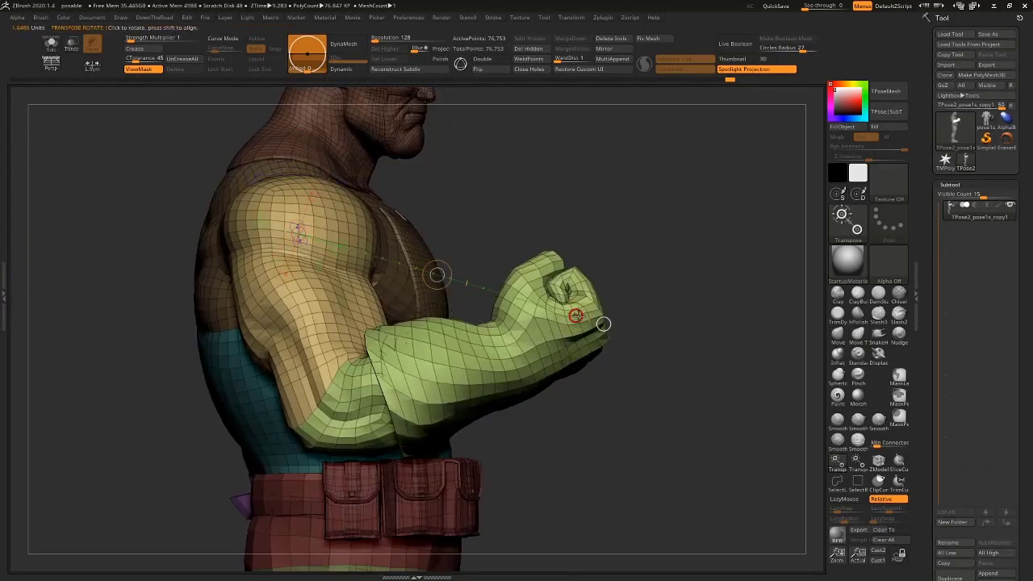
drag(574, 313, 608, 251)
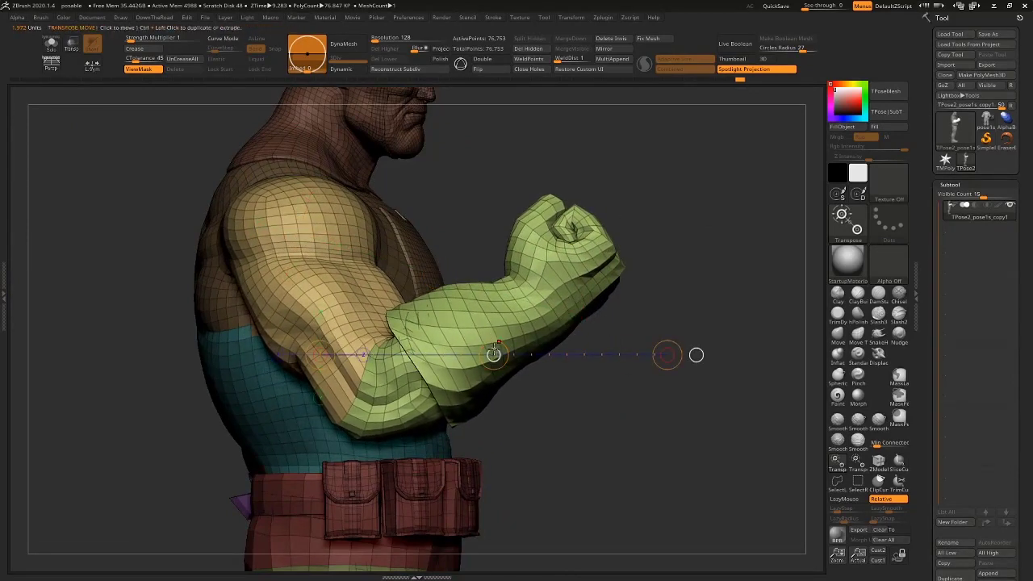
drag(494, 351, 498, 353)
Reshape the right glove cuff, forearm and elbow from below and the side with the Move Topological brush.
alt+drag(708, 180, 610, 256)
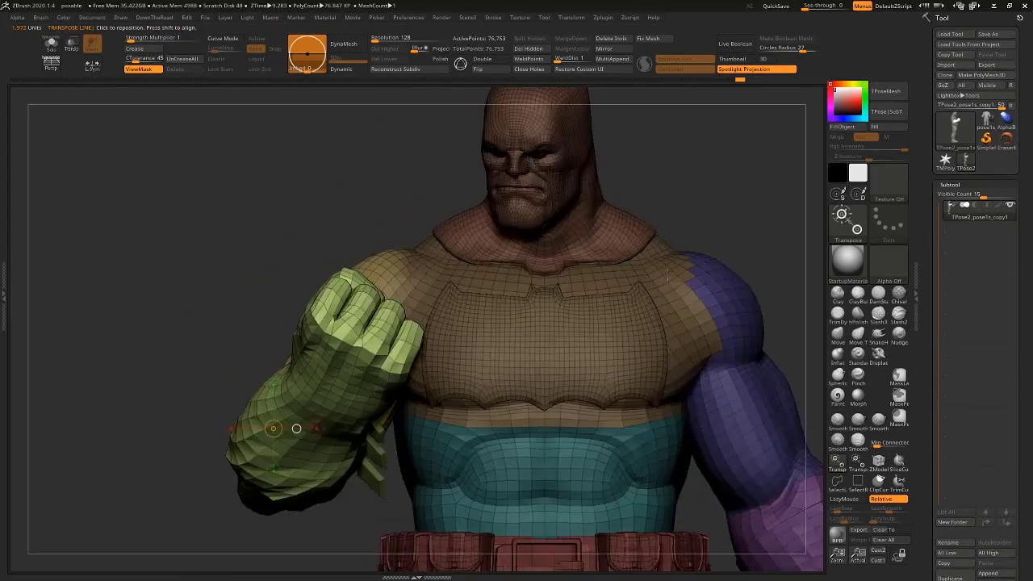
mouse_move(735, 220)
alt+mouse_down()
mouse_move(701, 164)
mouse_move(636, 156)
mouse_move(710, 169)
mouse_move(788, 103)
mouse_move(708, 208)
mouse_move(734, 136)
alt+mouse_up()
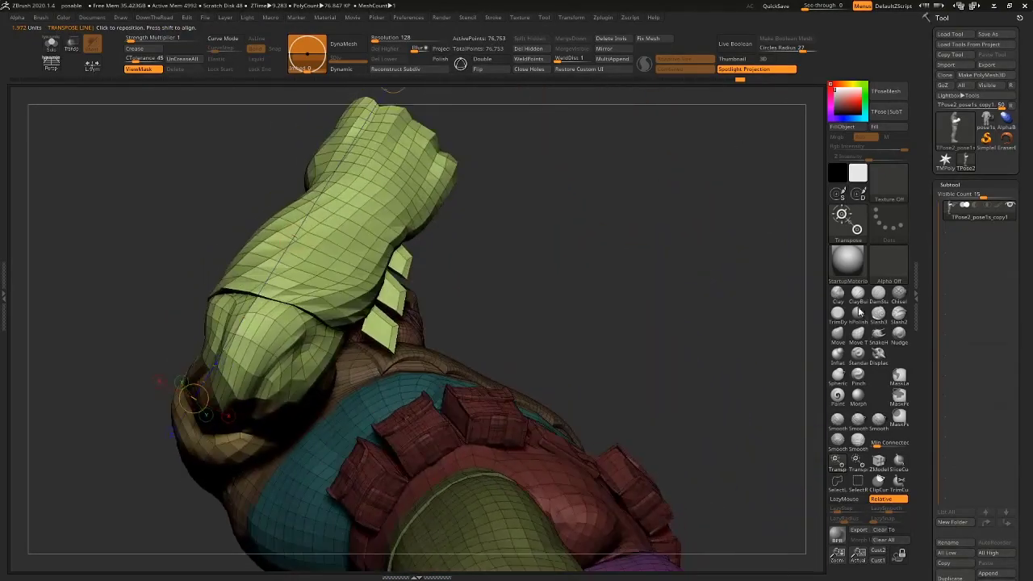
click(858, 333)
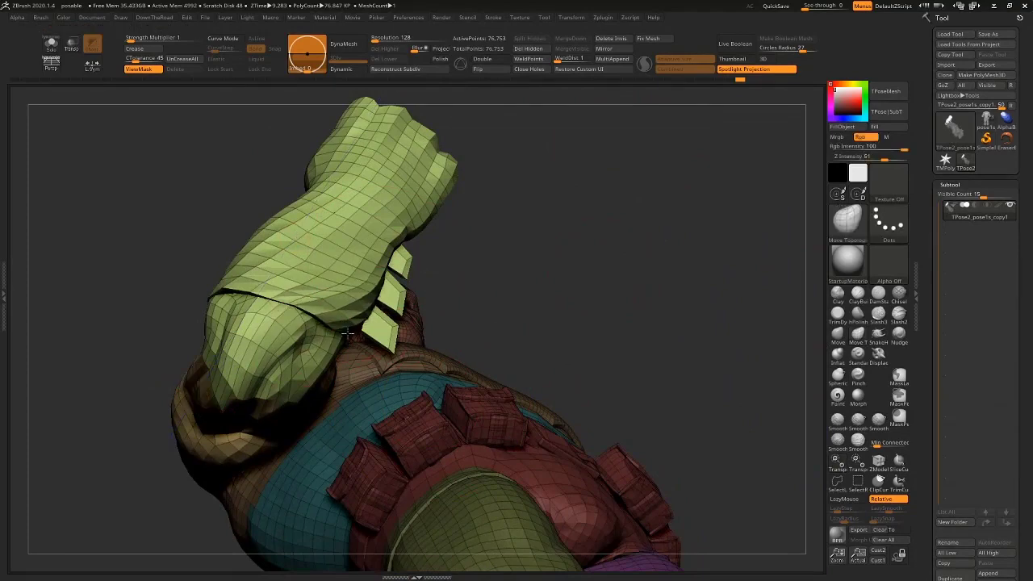
drag(395, 295, 351, 333)
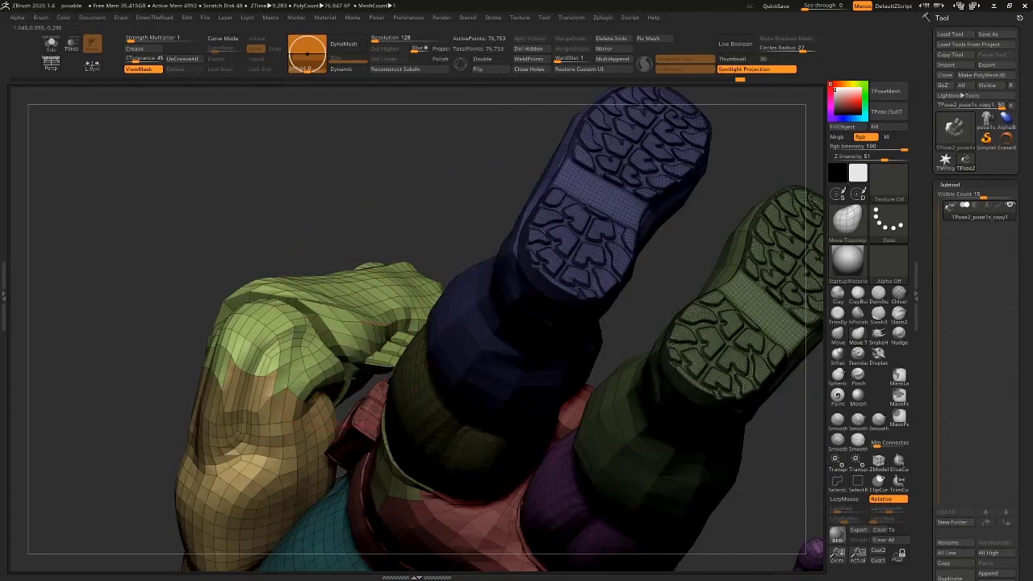
key(s)
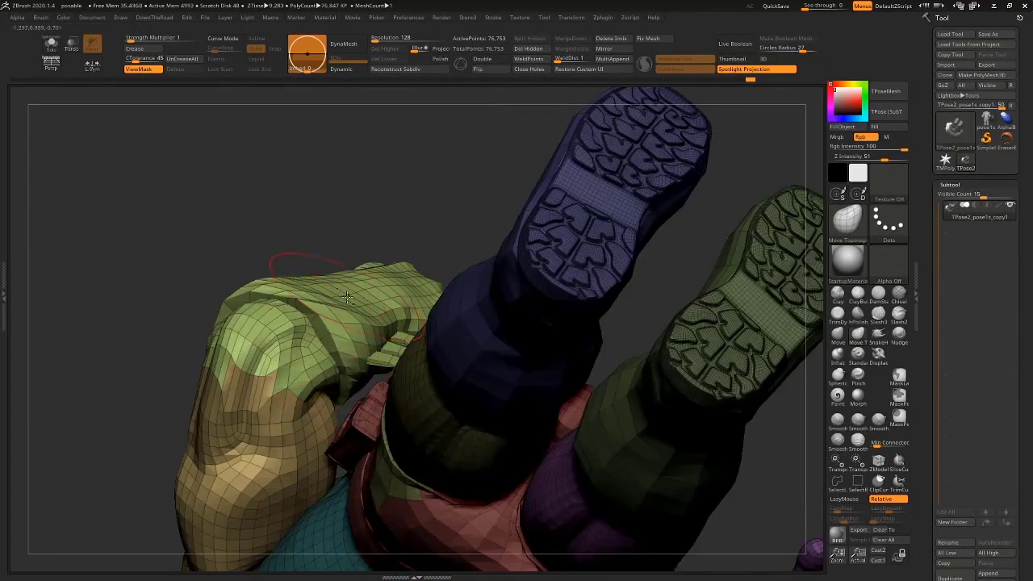
drag(378, 228, 296, 355)
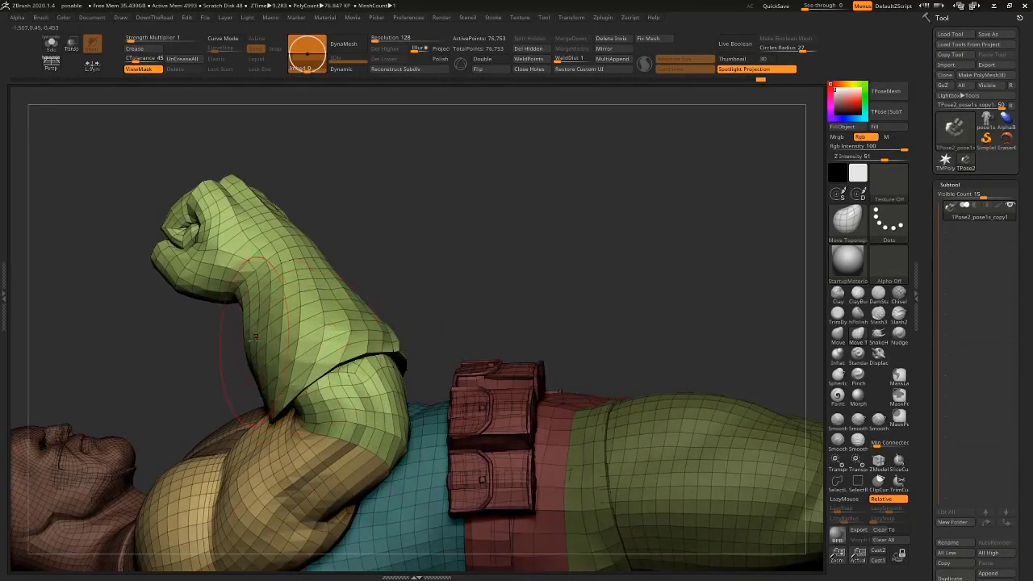
mouse_move(284, 369)
mouse_down()
mouse_move(384, 256)
mouse_move(271, 367)
mouse_up()
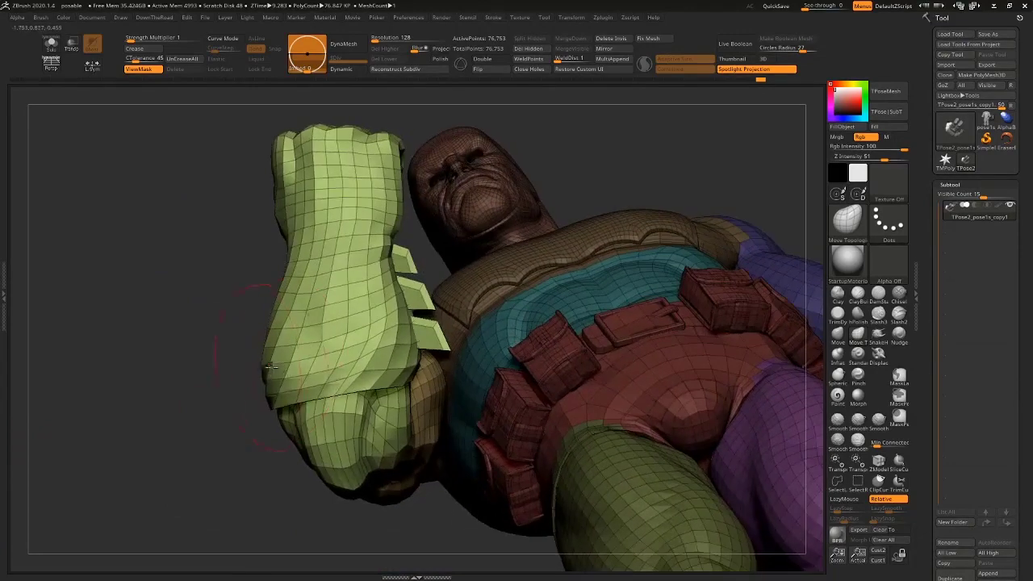
drag(306, 438, 322, 434)
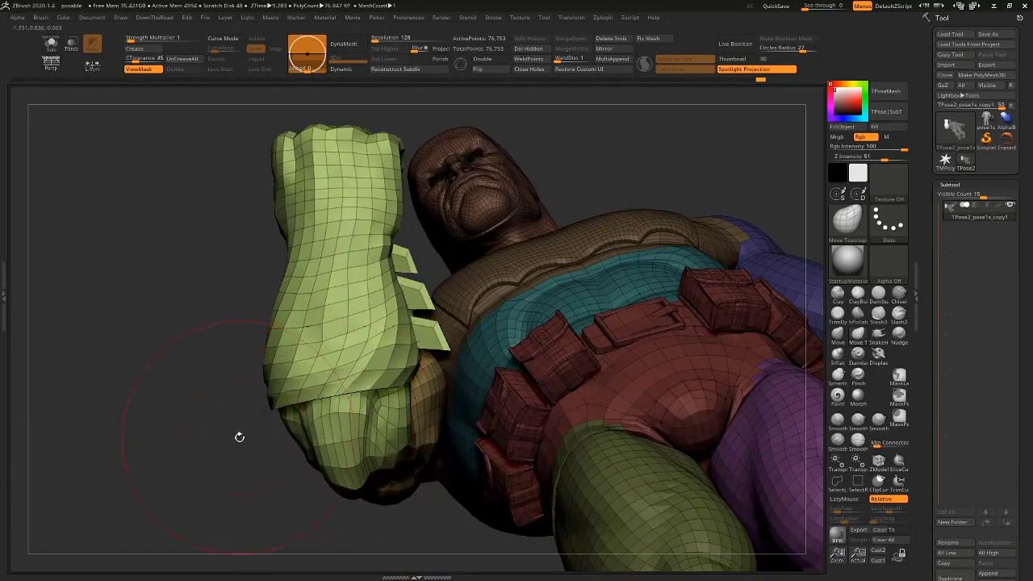
drag(239, 437, 311, 374)
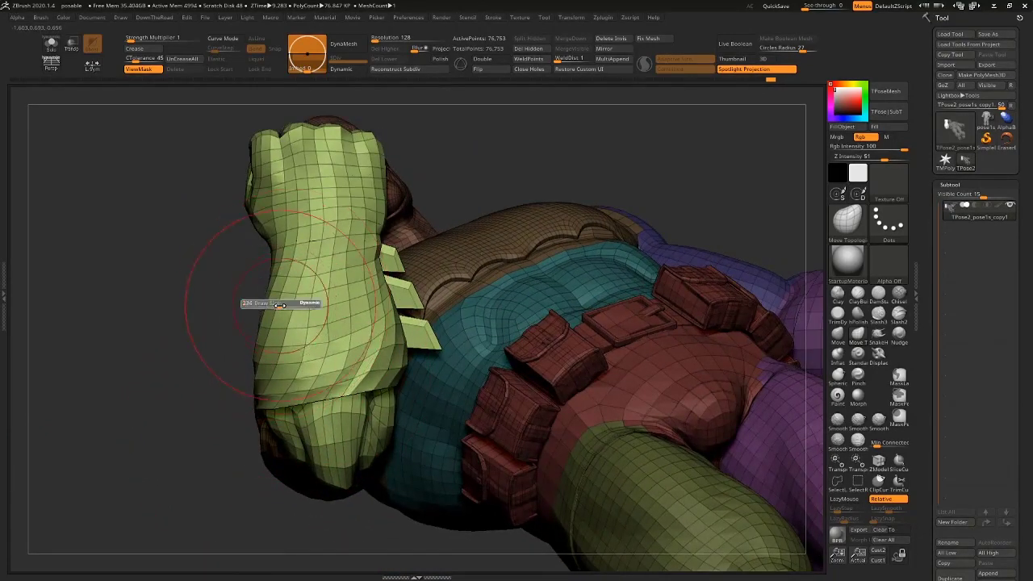
Clear the mask and isolate the whole right arm from behind with a topological mask softened at the shoulder.
drag(175, 400, 630, 298)
ctrl+drag(630, 221, 721, 231)
mouse_move(720, 232)
alt+mouse_down()
mouse_move(609, 207)
mouse_move(621, 288)
mouse_move(625, 240)
mouse_move(652, 241)
mouse_move(655, 210)
mouse_move(651, 230)
alt+mouse_up()
mouse_move(187, 379)
mouse_down()
mouse_move(272, 399)
mouse_move(292, 387)
mouse_up()
key(w)
ctrl+drag(246, 281, 387, 281)
key(q)
ctrl+click(382, 223)
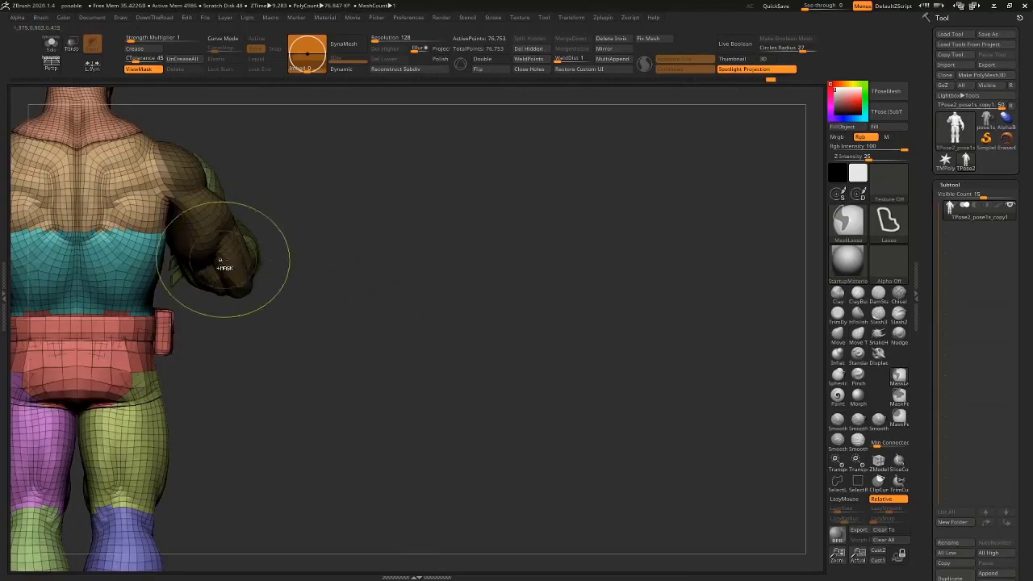
ctrl+click(224, 265)
ctrl+click(322, 218)
ctrl+click(231, 253)
Rotate the right arm closer to the body in the back view with Transpose and clear the mask.
alt+drag(246, 185, 412, 254)
key(w)
drag(319, 242, 480, 296)
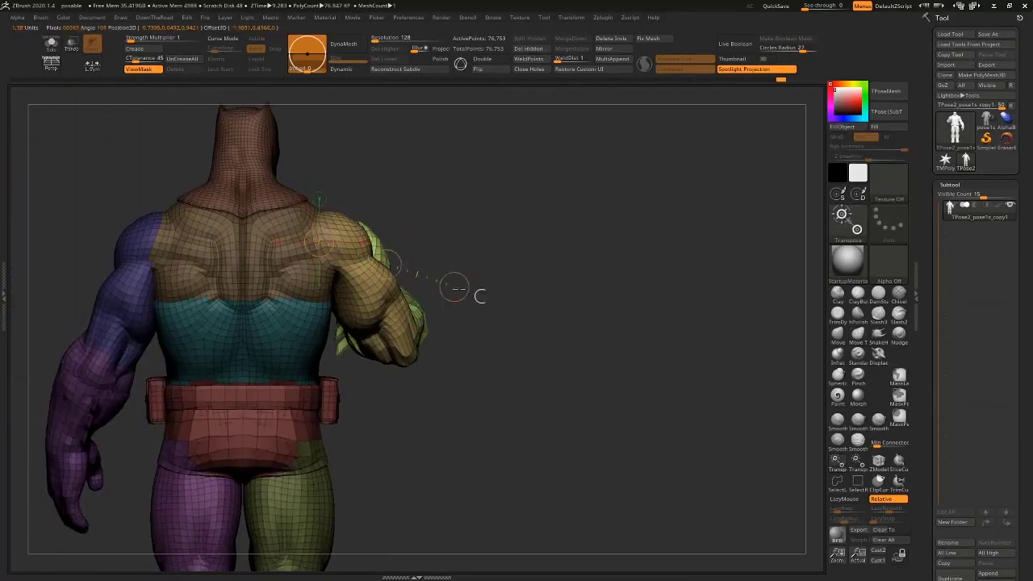
drag(492, 348, 451, 394)
shift+drag(435, 446, 581, 365)
alt+drag(640, 335, 555, 284)
ctrl+click(59, 298)
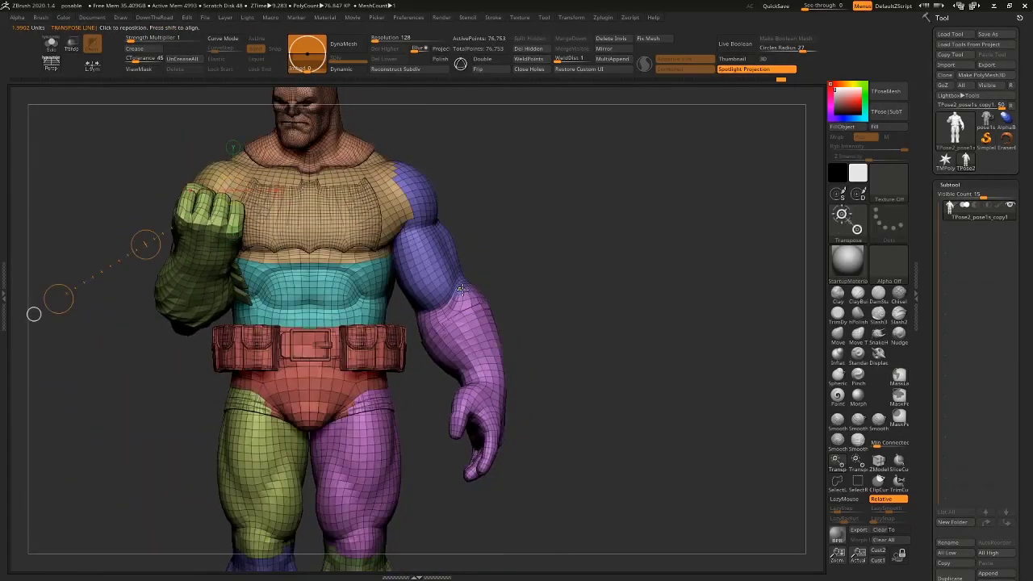
Mask the figure so only the whole left arm is free, with a softened edge at the shoulder.
ctrl+drag(465, 286, 509, 210)
ctrl+click(587, 264)
ctrl+click(518, 280)
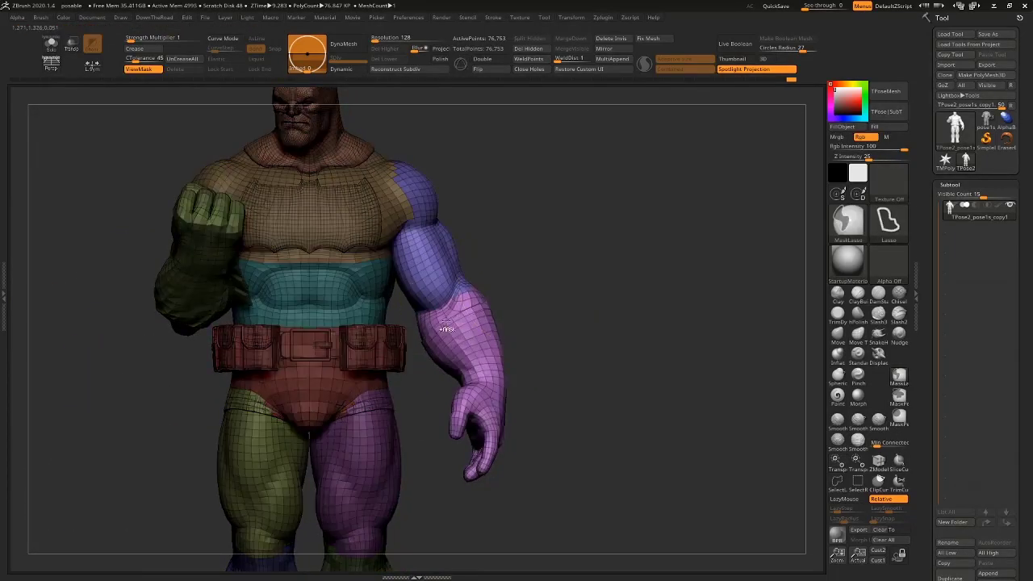
Swing the left arm backward at the shoulder in the side view with Transpose.
mouse_move(389, 187)
mouse_down()
mouse_move(426, 212)
mouse_move(574, 392)
mouse_move(535, 387)
mouse_move(545, 397)
mouse_up()
shift+drag(638, 298, 606, 337)
mouse_move(416, 275)
mouse_down()
mouse_move(477, 464)
mouse_move(495, 496)
mouse_move(520, 504)
mouse_move(420, 408)
mouse_move(482, 413)
mouse_up()
shift+drag(604, 340, 660, 344)
shift+drag(556, 301, 595, 342)
Remask the figure so the whole right arm is free again, with the mask edges softened.
ctrl+click(385, 349)
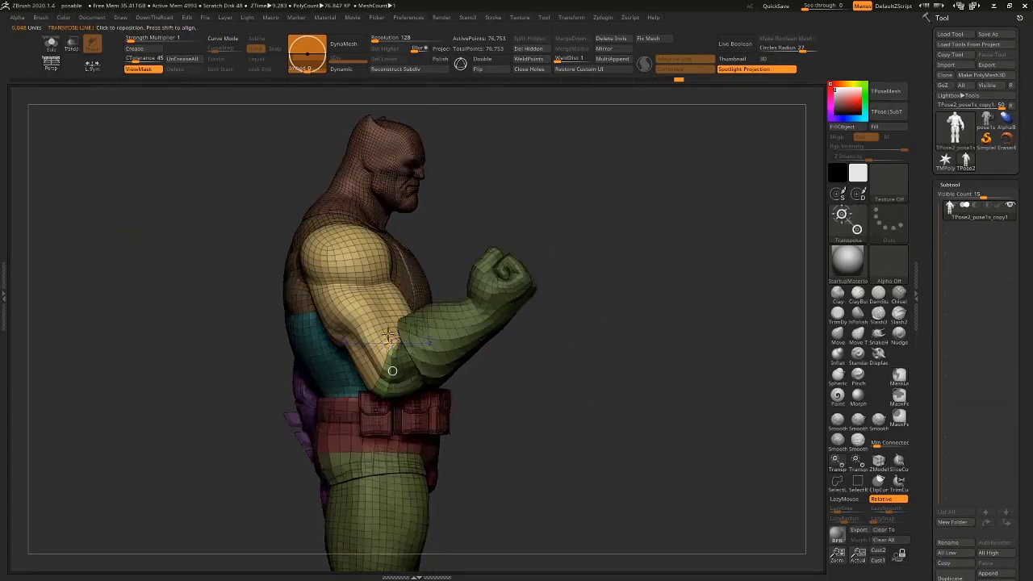
ctrl+right_drag(593, 365, 662, 438)
ctrl+drag(661, 439, 652, 431)
ctrl+click(421, 341)
key(q)
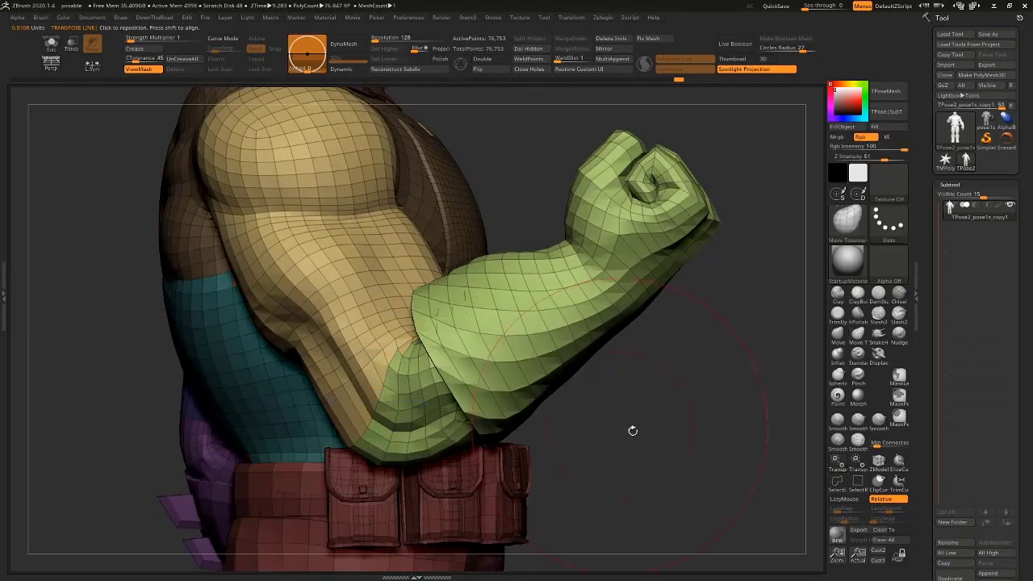
ctrl+click(622, 415)
ctrl+click(467, 329)
ctrl+right_drag(632, 417, 627, 367)
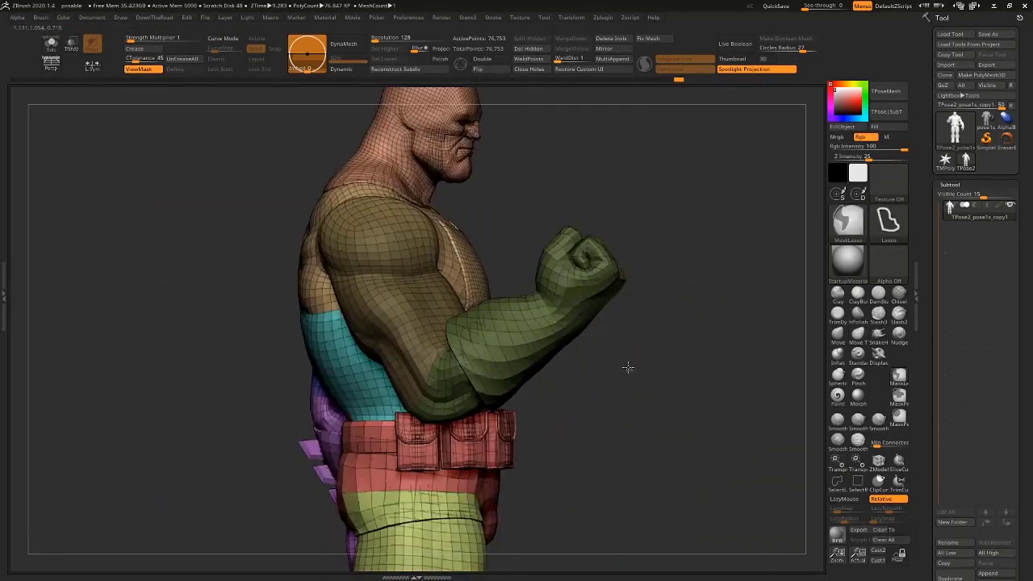
ctrl+click(627, 366)
Raise the right arm and fist slightly higher in the side view with Transpose.
key(r)
drag(520, 368, 452, 365)
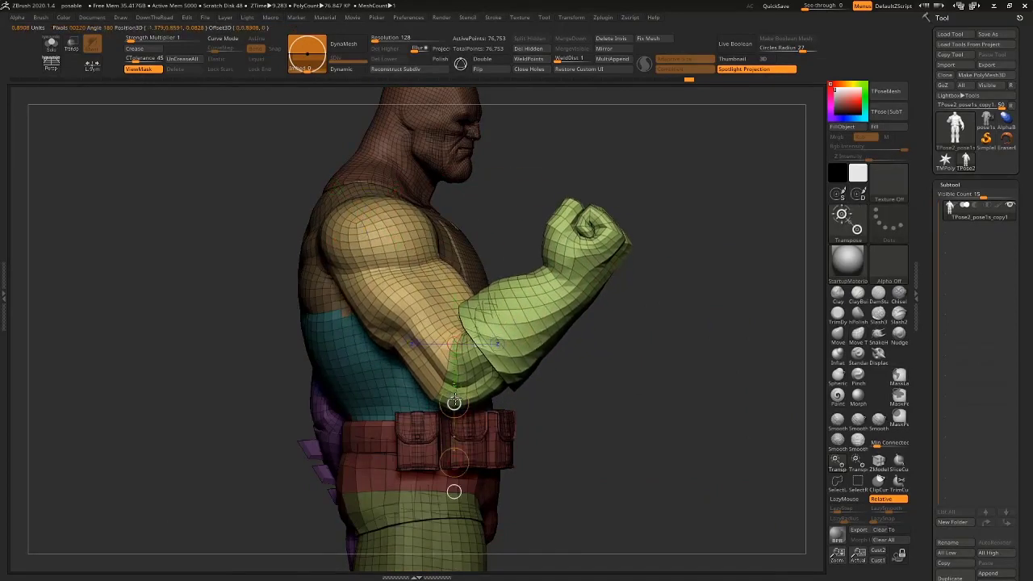
shift+right_drag(592, 322, 403, 347)
alt+right_drag(369, 473, 169, 475)
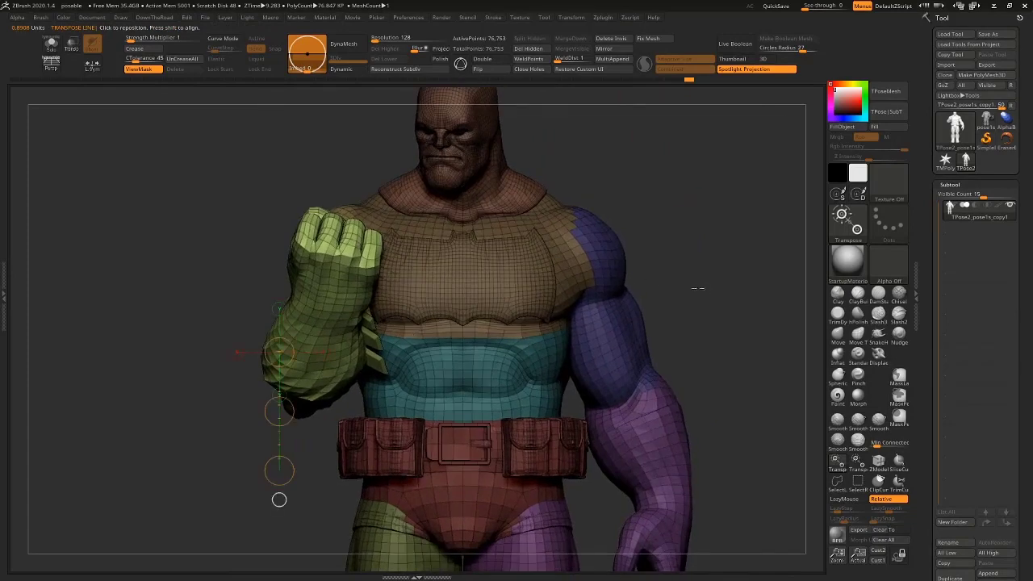
Replace the arm mask with one that leaves only the head free, softened along the neck.
ctrl+right_drag(699, 288, 641, 249)
mouse_move(579, 287)
right_down()
mouse_move(595, 296)
mouse_move(554, 330)
mouse_move(638, 341)
mouse_move(610, 360)
mouse_move(571, 256)
mouse_move(493, 203)
right_up()
key(q)
mouse_move(483, 258)
ctrl+mouse_down()
mouse_move(421, 329)
mouse_move(297, 89)
mouse_move(444, 230)
ctrl+mouse_up()
ctrl+click(307, 358)
ctrl+click(449, 286)
mouse_move(450, 287)
right_down()
mouse_move(500, 301)
mouse_move(571, 300)
right_up()
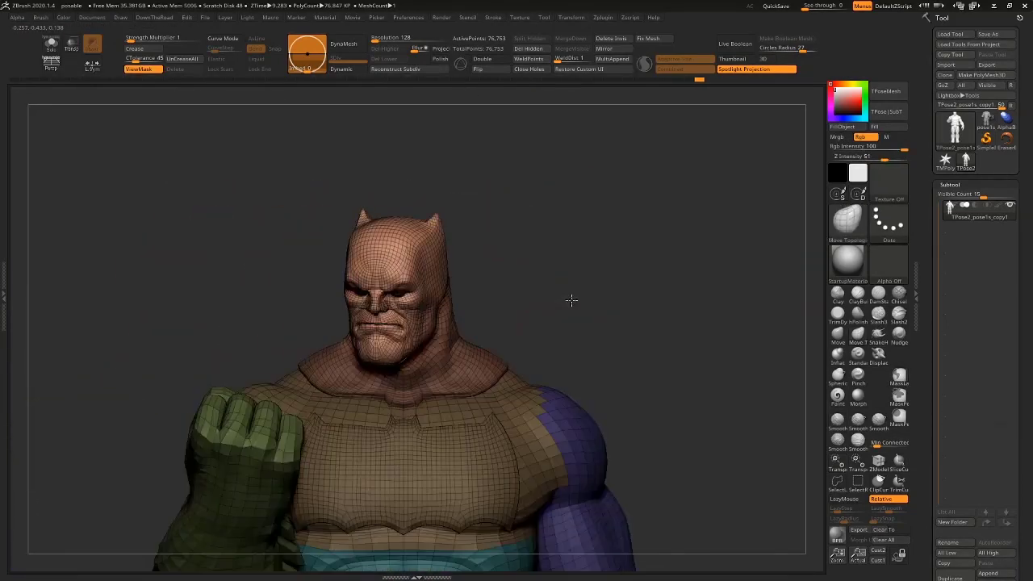
Rotate the head slightly at the neck in the side view with Transpose and clear the mask.
right_drag(521, 279, 574, 226)
key(w)
drag(529, 266, 608, 239)
drag(455, 254, 591, 175)
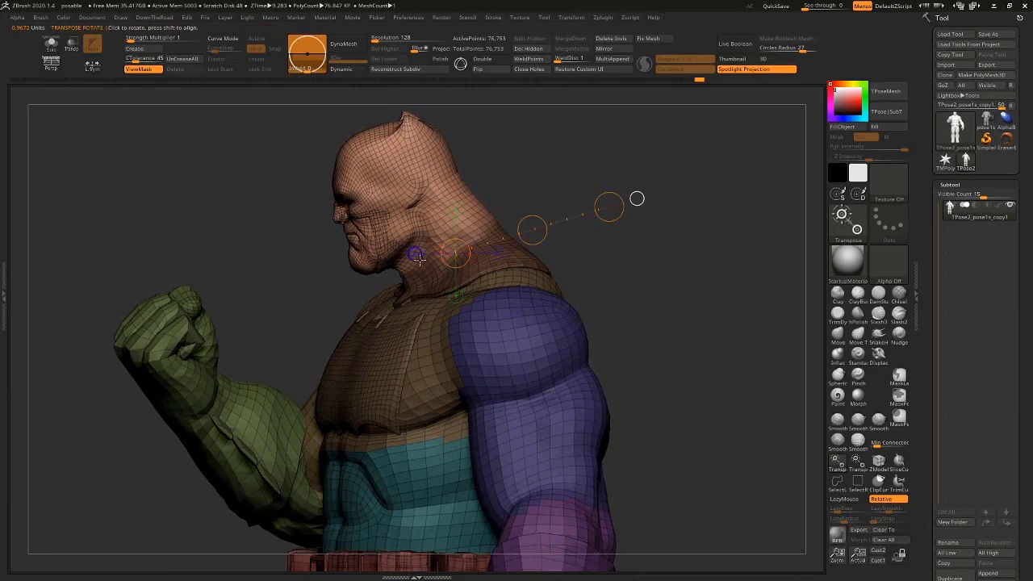
drag(437, 275, 517, 145)
mouse_move(517, 145)
mouse_down()
mouse_move(507, 139)
mouse_move(517, 145)
mouse_up()
key(q)
ctrl+click(494, 216)
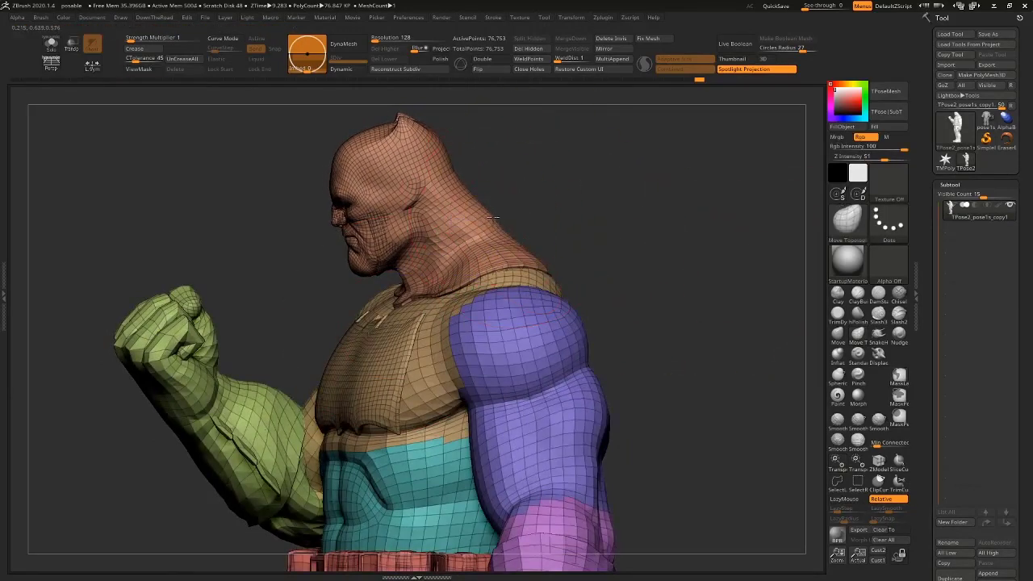
drag(571, 221, 504, 256)
key(r)
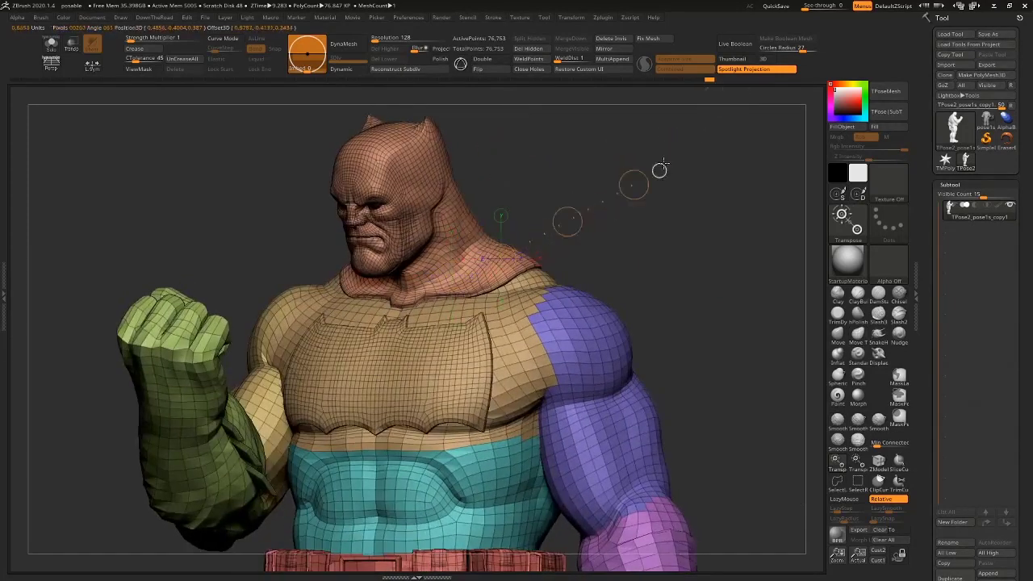
drag(648, 218, 665, 207)
mouse_move(449, 255)
mouse_down()
mouse_move(597, 130)
mouse_move(564, 175)
mouse_move(656, 241)
mouse_move(634, 282)
mouse_move(713, 282)
mouse_move(687, 287)
mouse_move(676, 304)
mouse_move(673, 249)
mouse_move(651, 278)
mouse_move(620, 241)
mouse_up()
key(ctrl)
Mask everything except the head with a lasso mask, inverted and softened along the neck.
key(q)
drag(567, 212, 498, 236)
mouse_move(399, 331)
ctrl+mouse_down()
mouse_move(337, 134)
mouse_move(476, 149)
ctrl+mouse_up()
ctrl+click(493, 254)
ctrl+click(429, 318)
Turn the head slightly about a vertical Transpose line drawn from the neck to the top of the head.
drag(488, 307, 527, 291)
key(w)
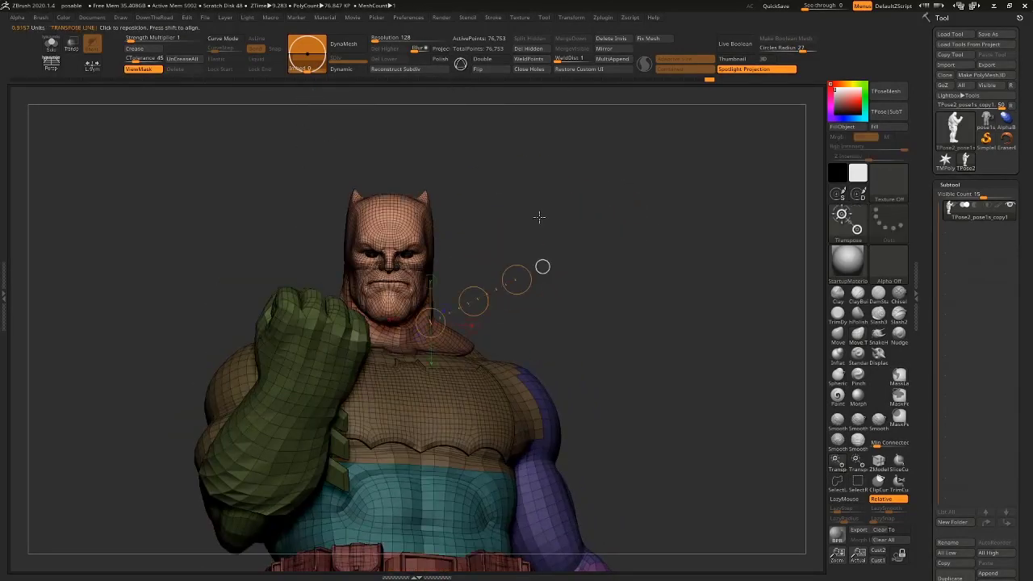
drag(541, 164, 527, 187)
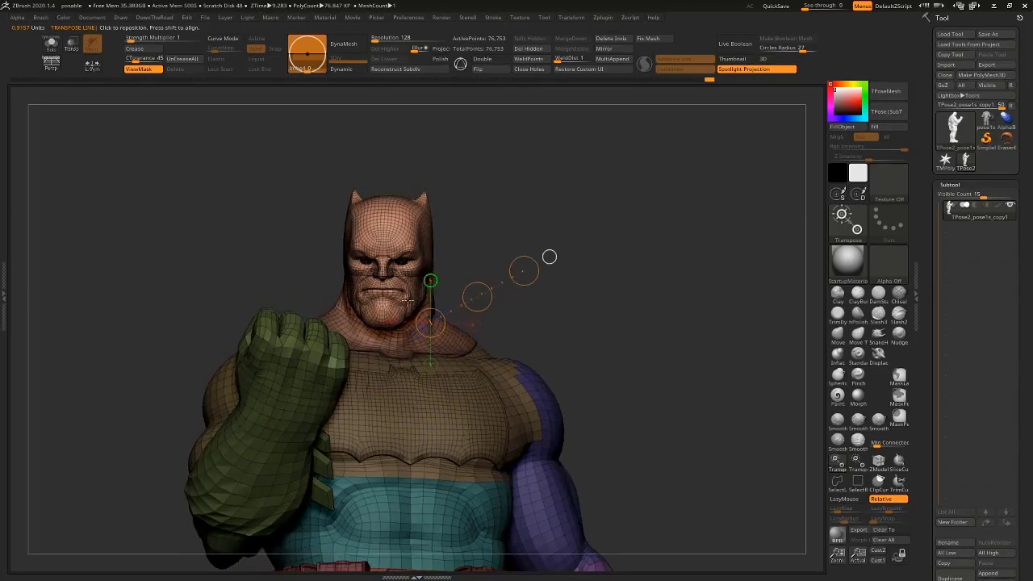
drag(397, 342, 410, 288)
drag(432, 188, 481, 217)
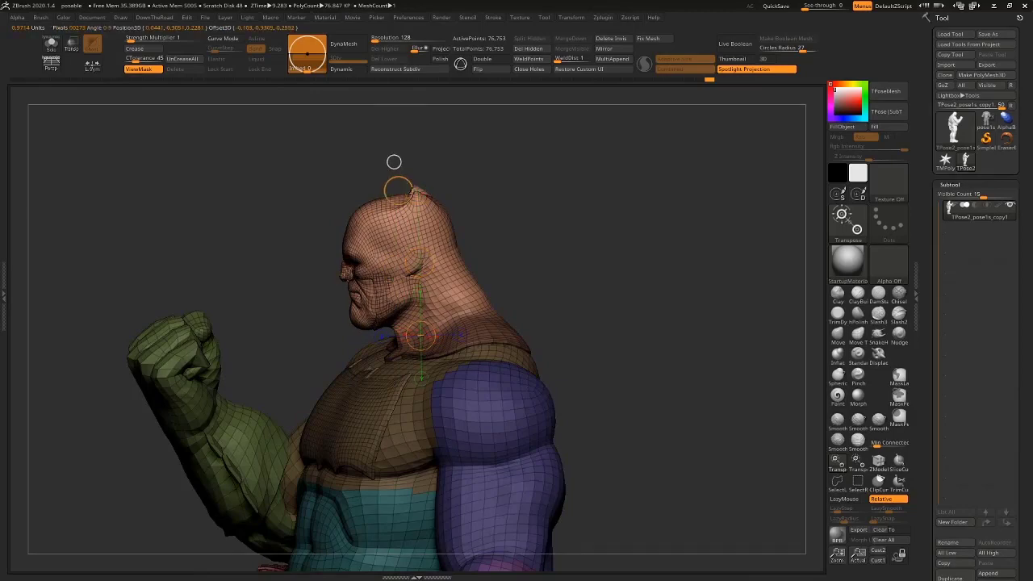
drag(446, 160, 626, 205)
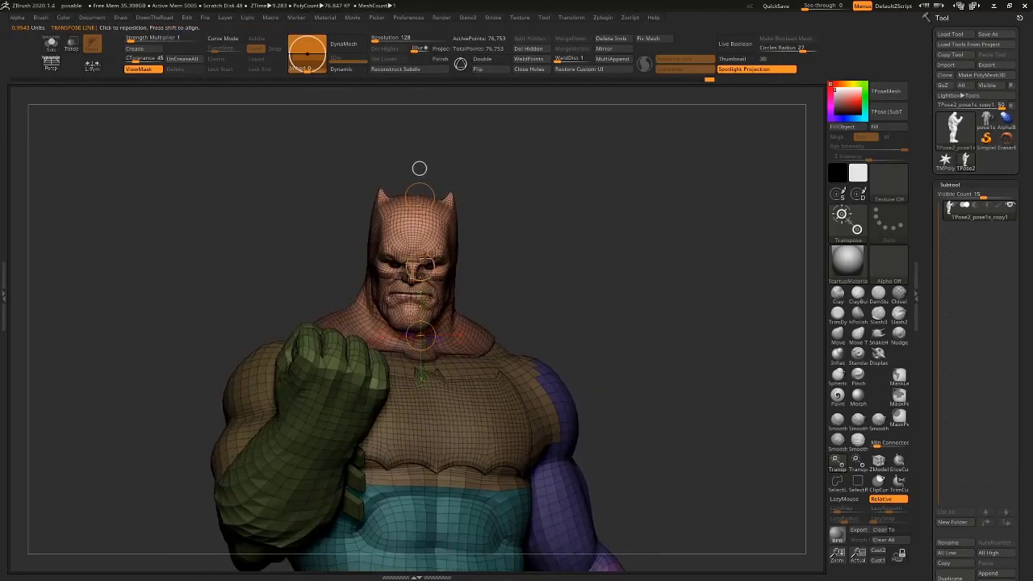
drag(421, 266, 421, 267)
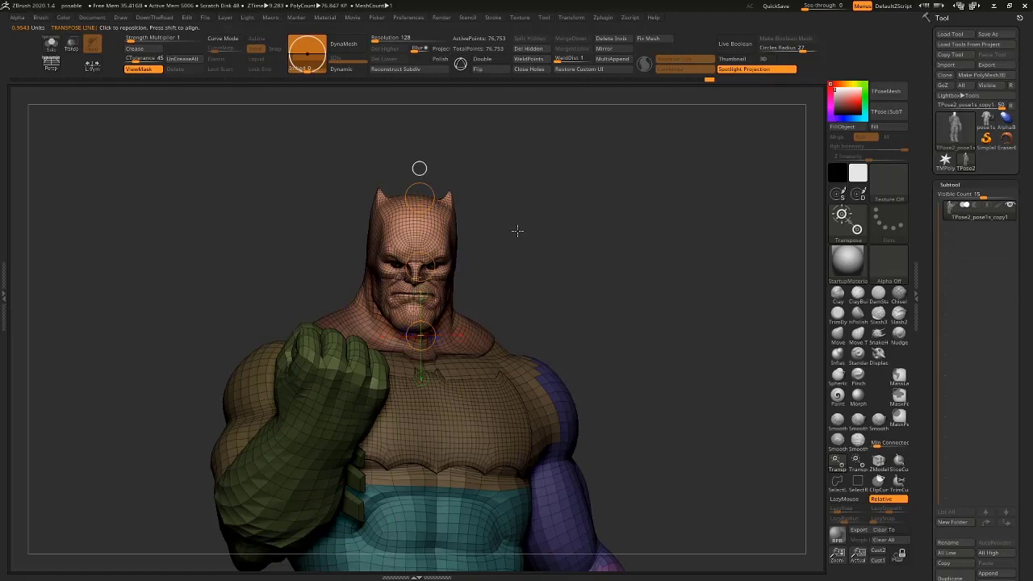
drag(420, 266, 420, 266)
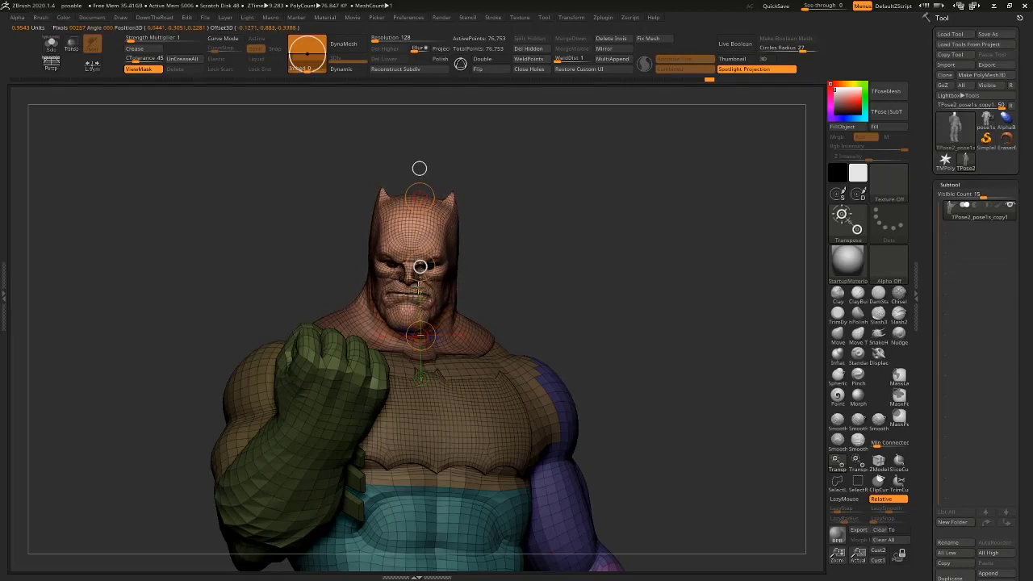
Rotate the head slightly about a horizontal Transpose line drawn out from the jaw in the front view.
shift+drag(445, 313, 591, 313)
drag(518, 313, 514, 311)
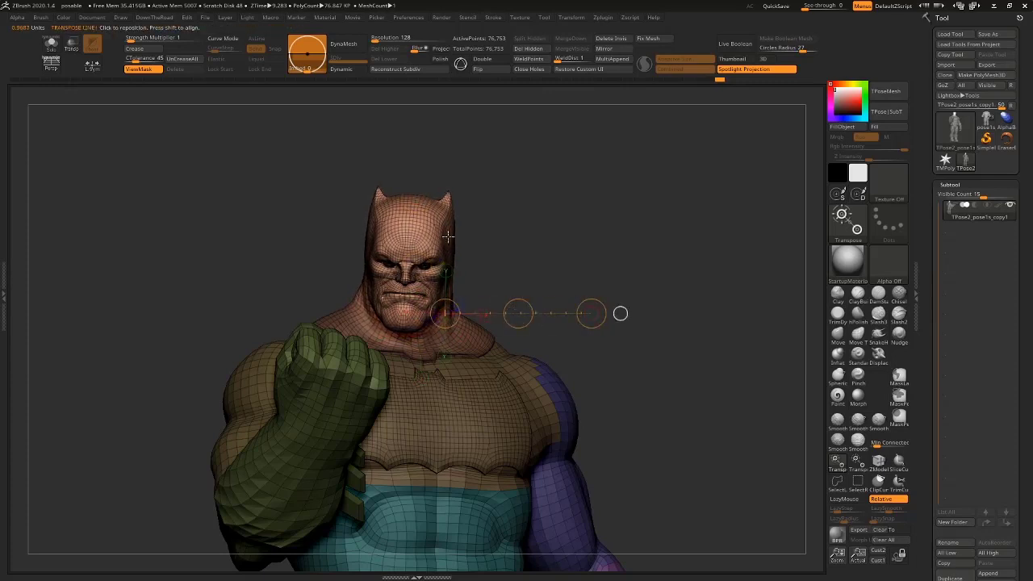
ctrl+right_drag(523, 224, 526, 273)
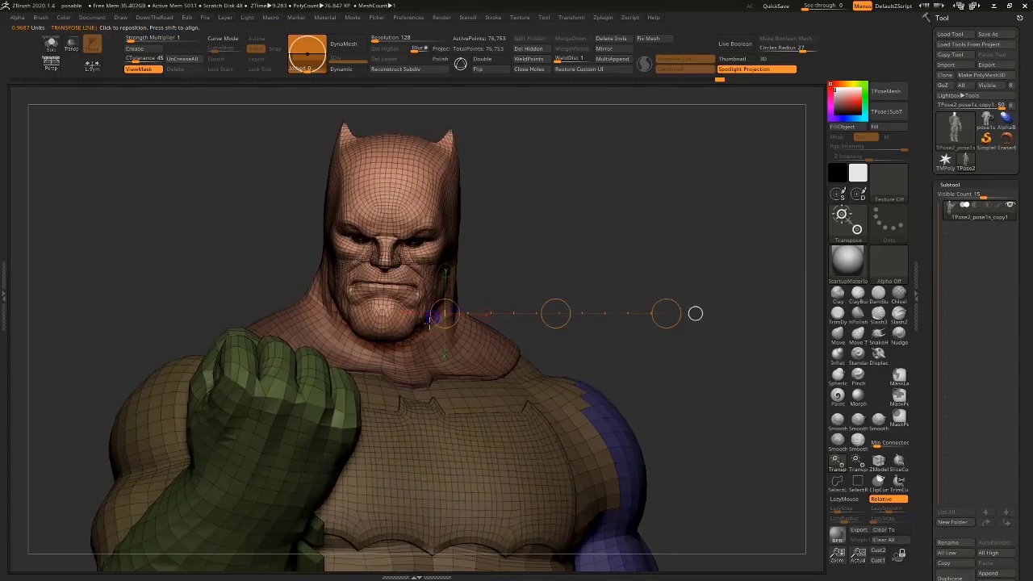
right_drag(576, 228, 577, 227)
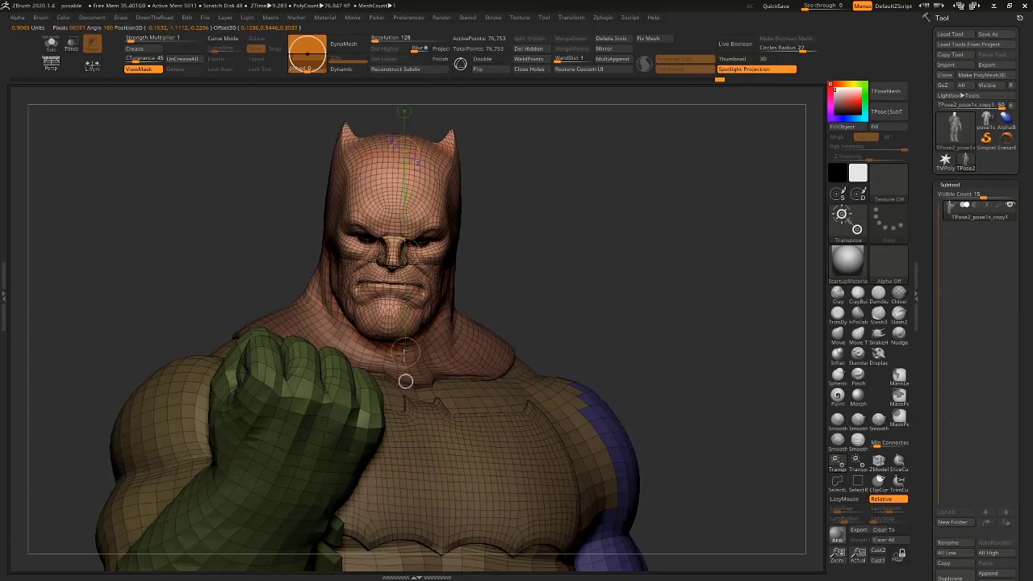
Undo the last head rotation and re-angle the head slightly at the neck in the side and front views with Transpose.
right_drag(405, 381, 468, 385)
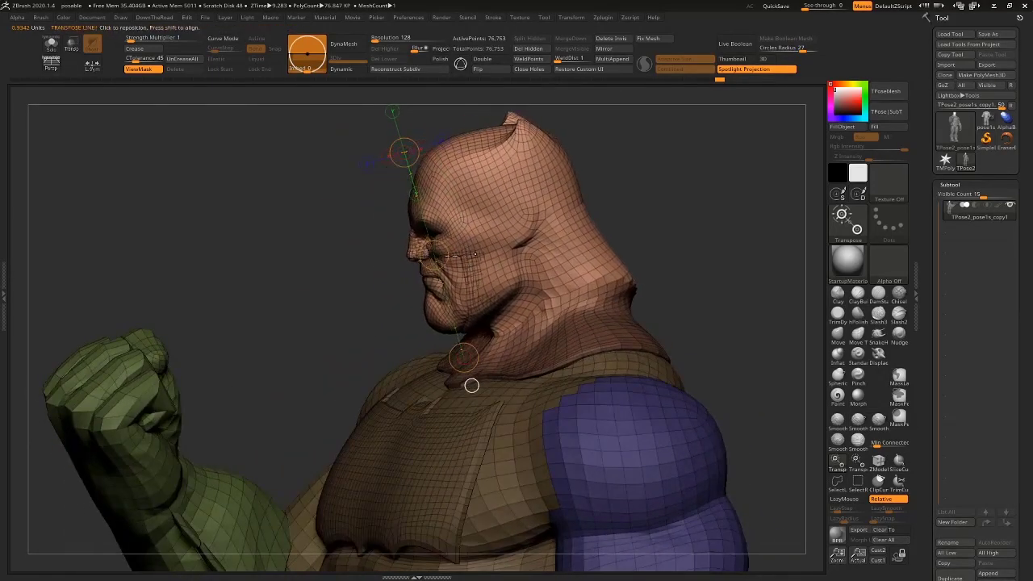
key(ctrl+z)
drag(448, 247, 448, 248)
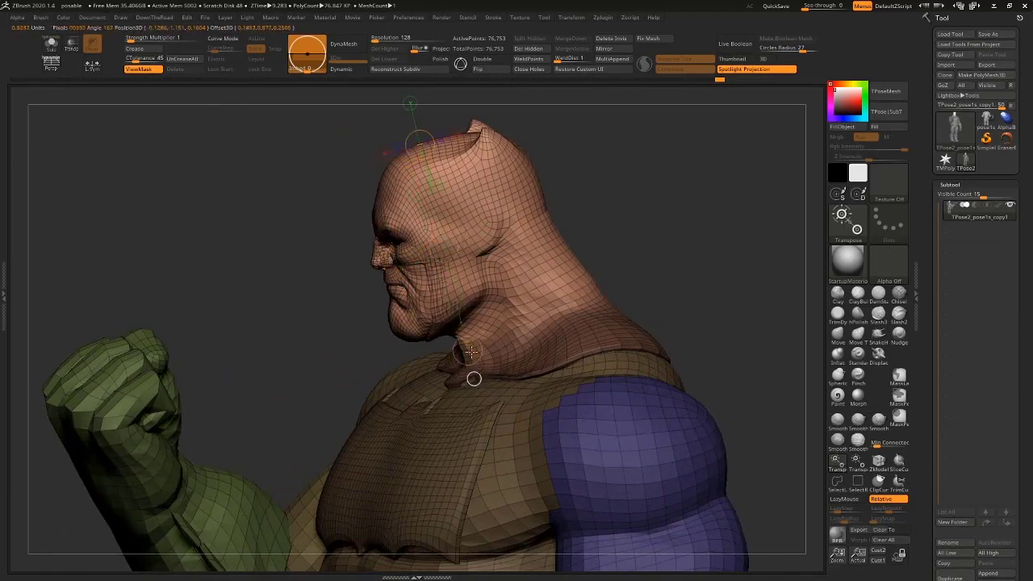
right_drag(628, 216, 686, 215)
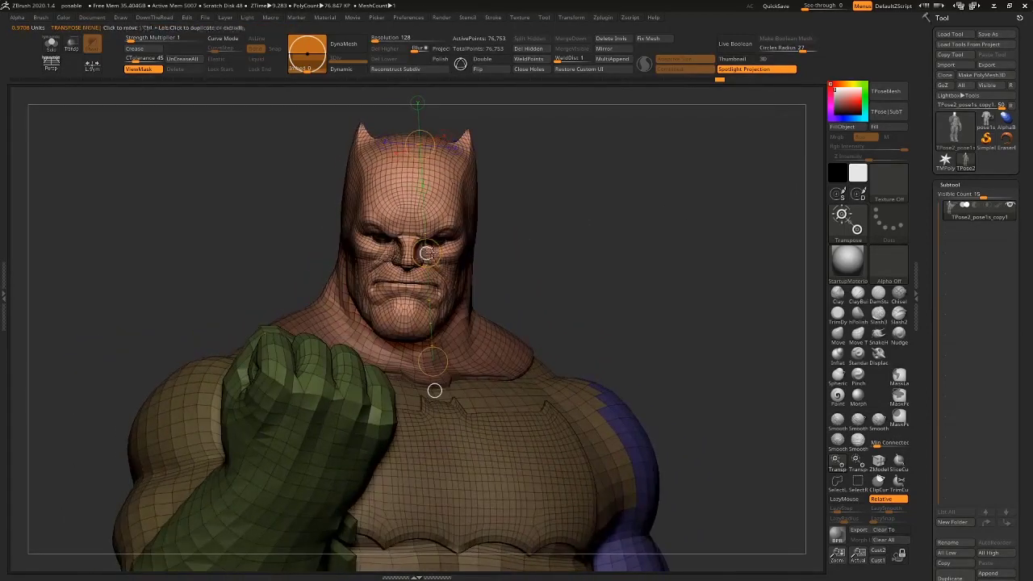
drag(413, 257, 412, 275)
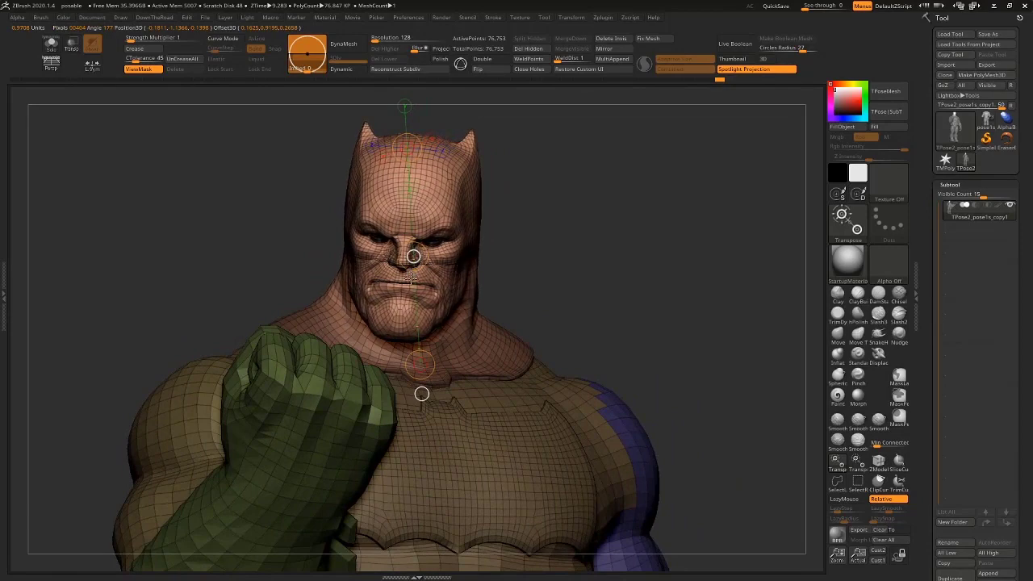
Replace the head mask with one covering everything except the raised fist, inverted and softened along the forearm.
mouse_move(643, 299)
alt+right_down()
mouse_move(659, 205)
mouse_move(747, 230)
alt+right_up()
key(q)
right_drag(772, 274, 754, 266)
alt+right_drag(754, 266, 597, 242)
ctrl+right_drag(597, 242, 631, 182)
ctrl+drag(636, 266, 641, 310)
mouse_move(685, 239)
ctrl+mouse_down()
mouse_move(636, 336)
mouse_move(392, 146)
mouse_move(685, 144)
ctrl+mouse_up()
mouse_move(692, 258)
right_down()
mouse_move(678, 270)
mouse_move(633, 243)
mouse_move(702, 188)
right_up()
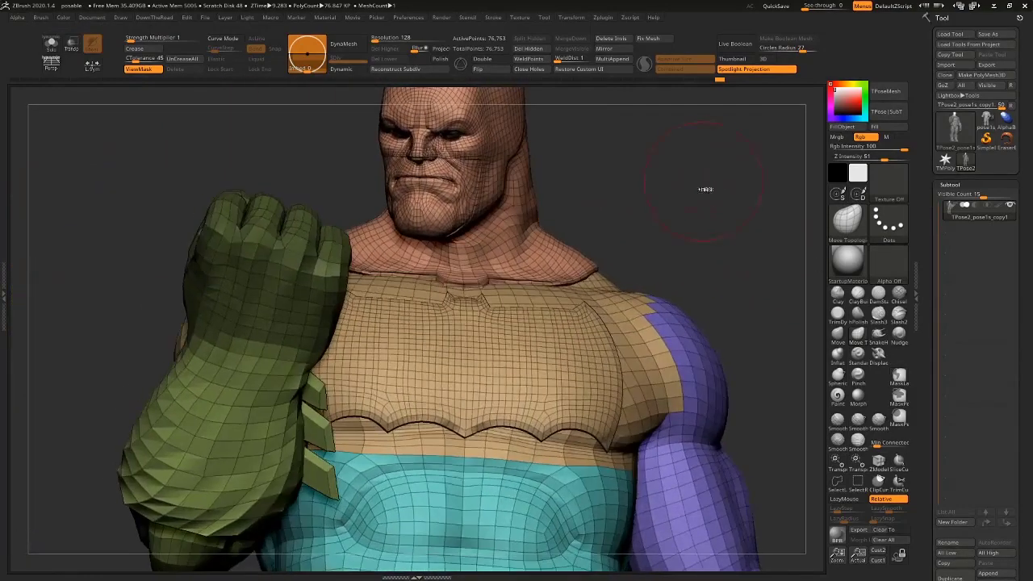
ctrl+click(702, 188)
ctrl+click(317, 342)
key(w)
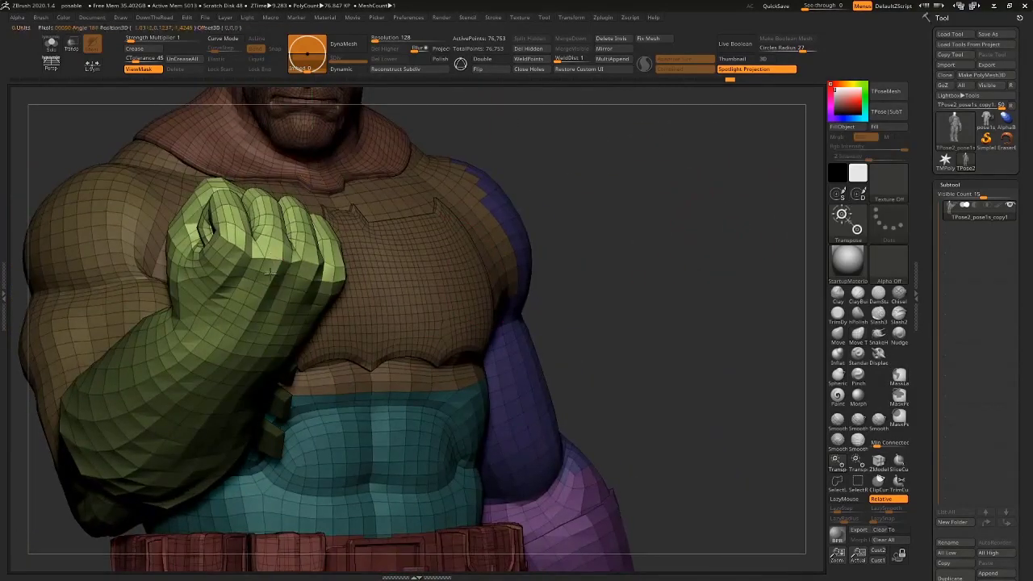
Rotate the raised fist slightly at the wrist with a Transpose line drawn along the hand and forearm.
mouse_move(551, 215)
mouse_down()
mouse_move(570, 148)
mouse_move(317, 346)
mouse_up()
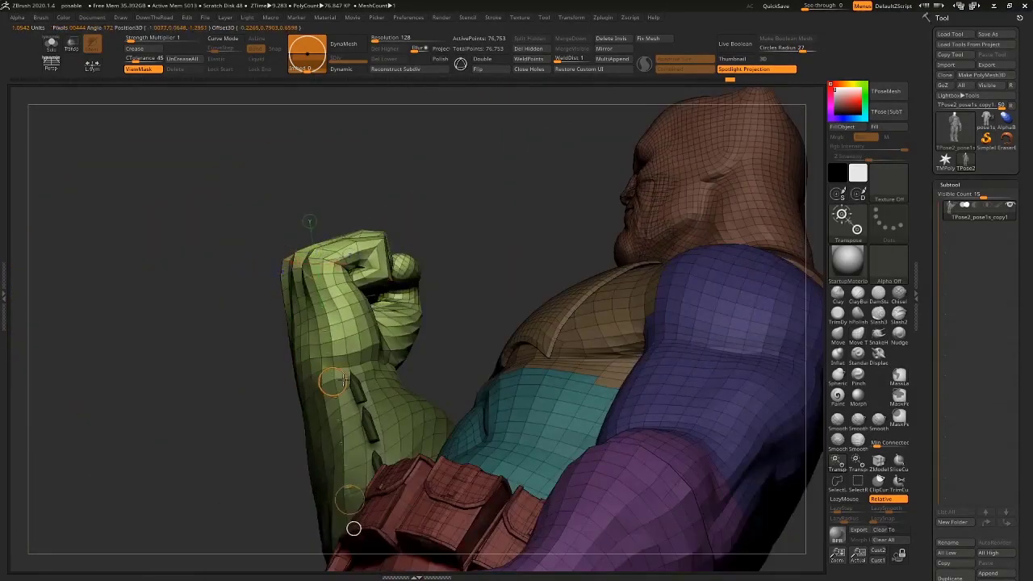
drag(351, 528, 253, 472)
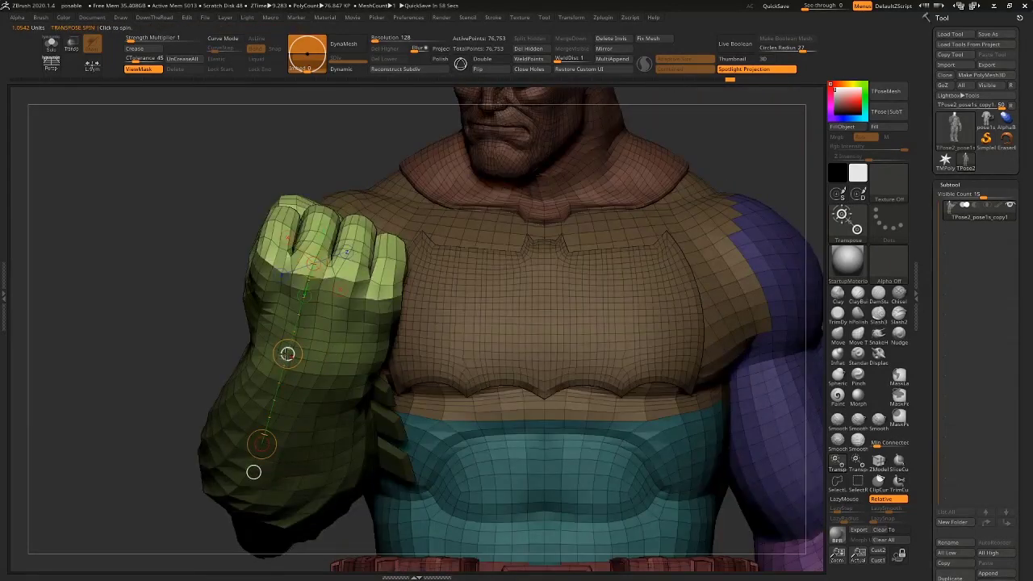
drag(288, 353, 259, 440)
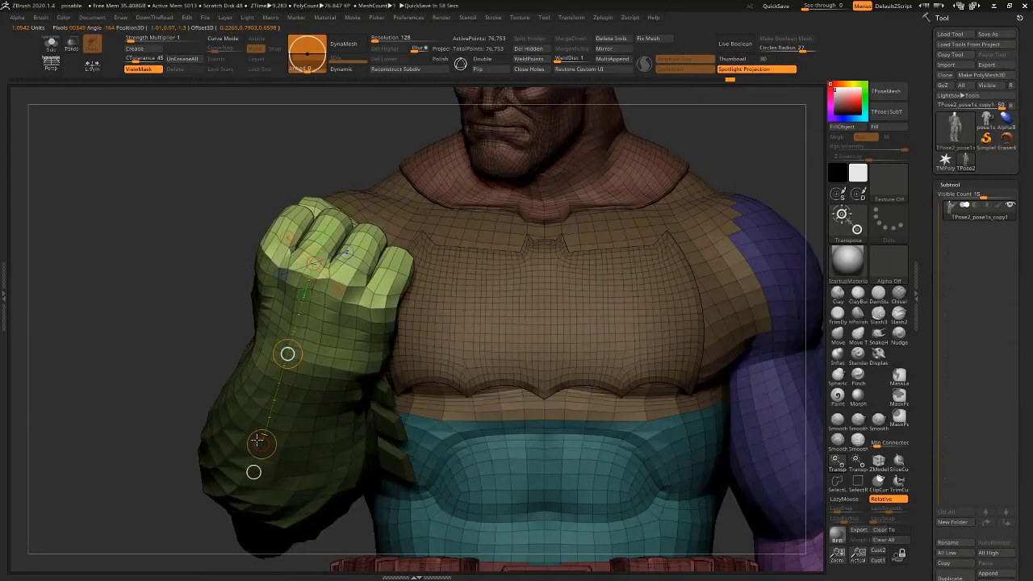
mouse_move(121, 444)
alt+mouse_down()
mouse_move(83, 428)
mouse_move(110, 441)
alt+mouse_up()
Clear the mask and correct the raised arm's wrist shape with the Move Topological brush.
mouse_move(629, 216)
mouse_down()
mouse_move(662, 250)
mouse_move(646, 173)
mouse_move(638, 207)
mouse_move(664, 263)
mouse_move(600, 295)
mouse_up()
click(858, 335)
key(s)
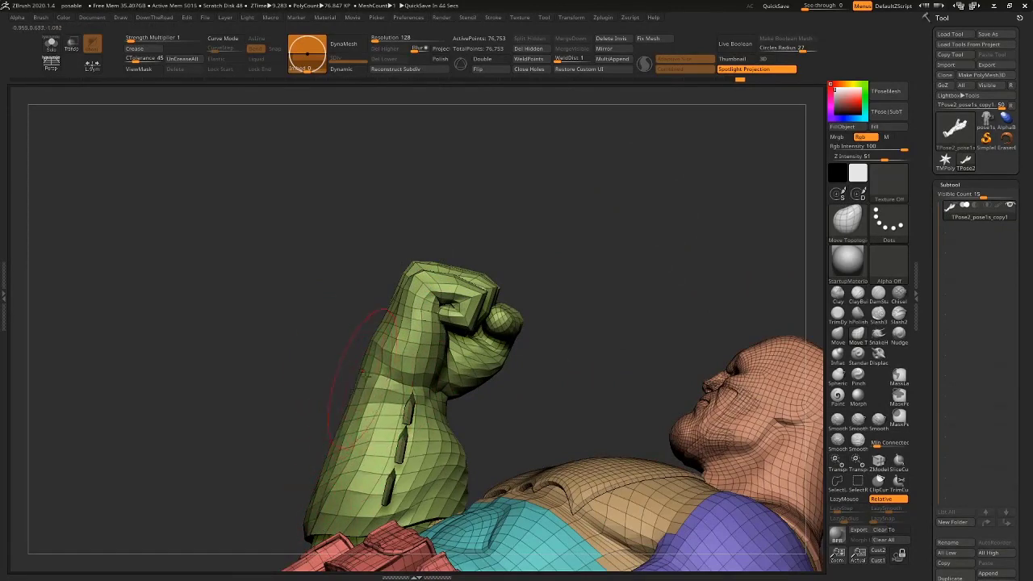
mouse_move(599, 256)
alt+mouse_down()
mouse_move(616, 217)
mouse_move(641, 281)
alt+mouse_up()
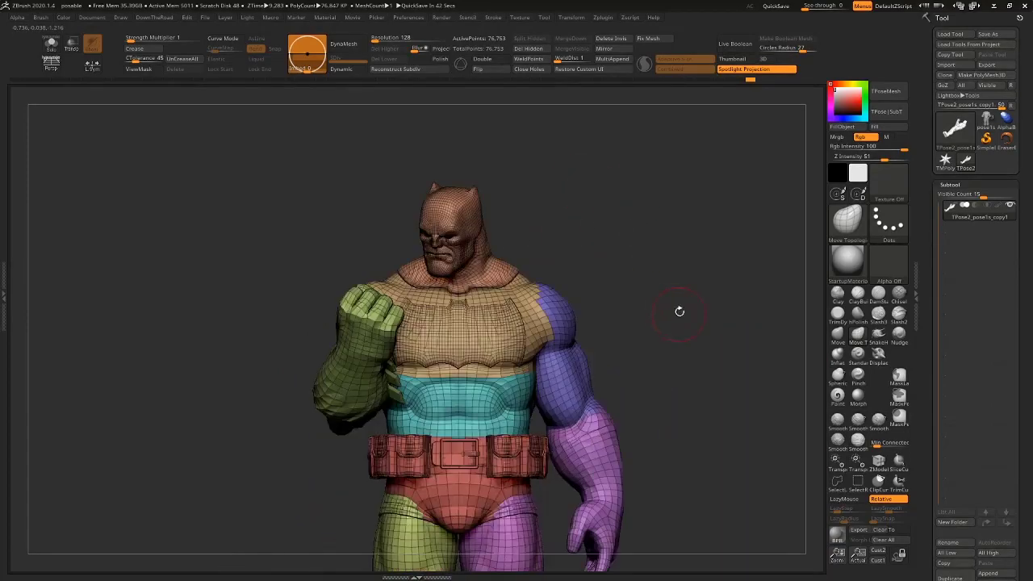
mouse_move(679, 310)
alt+mouse_down()
mouse_move(675, 266)
mouse_move(649, 305)
mouse_move(664, 330)
mouse_move(639, 431)
mouse_move(644, 353)
mouse_move(634, 269)
mouse_move(738, 267)
mouse_move(710, 323)
mouse_move(561, 342)
alt+mouse_up()
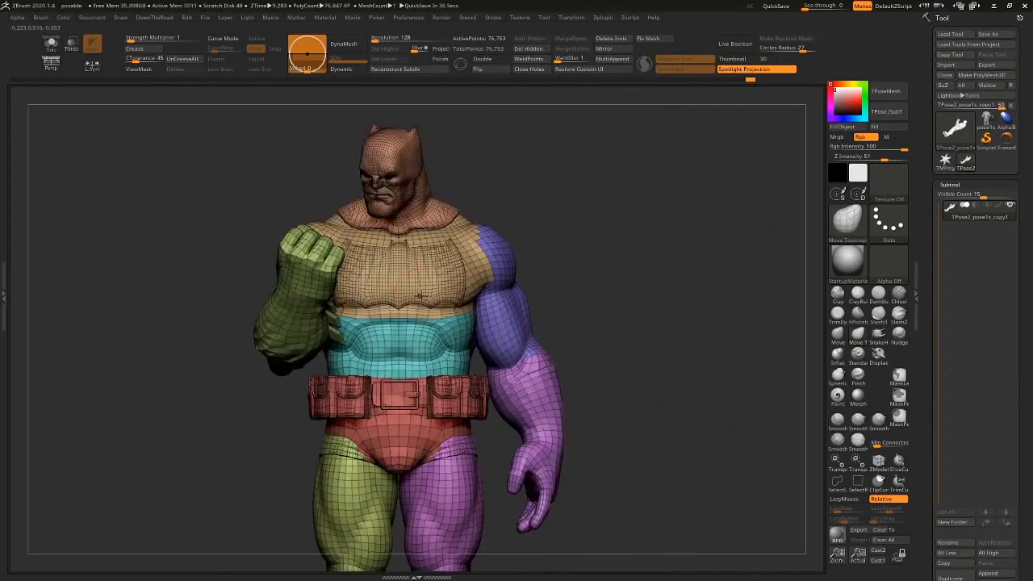
Hide the arm, chest and head polygroups, leaving only the abdomen, belt and legs visible.
mouse_move(619, 246)
mouse_down()
mouse_move(663, 251)
mouse_move(611, 254)
mouse_move(594, 233)
mouse_move(513, 258)
mouse_move(626, 244)
mouse_up()
ctrl+shift+click(410, 359)
ctrl+shift+click(395, 295)
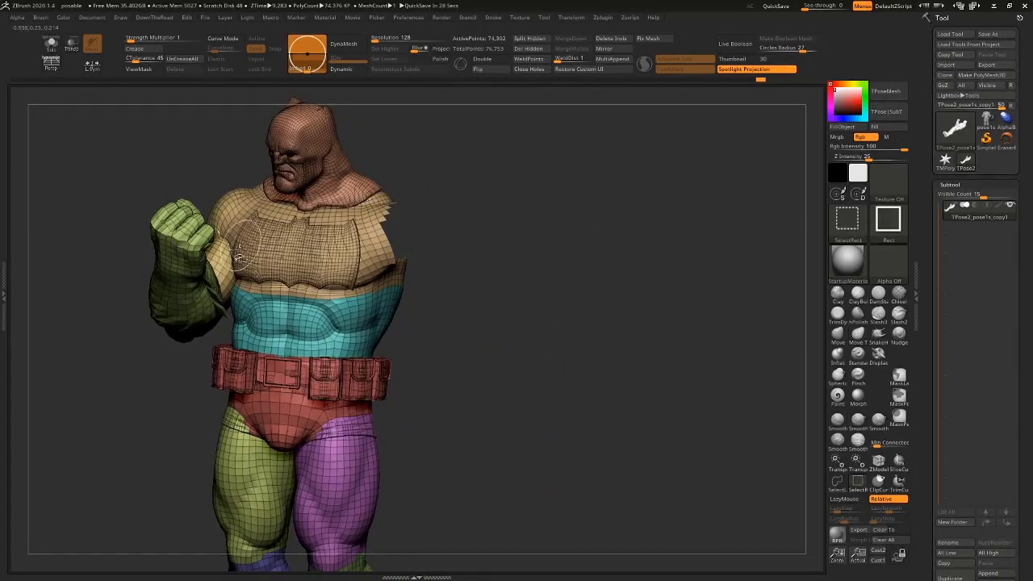
ctrl+shift+click(235, 259)
ctrl+shift+click(198, 281)
ctrl+shift+click(283, 236)
ctrl+shift+click(335, 187)
Mask the isolated lower body and show the whole figure again, keeping the upper body unmasked.
ctrl+click(516, 212)
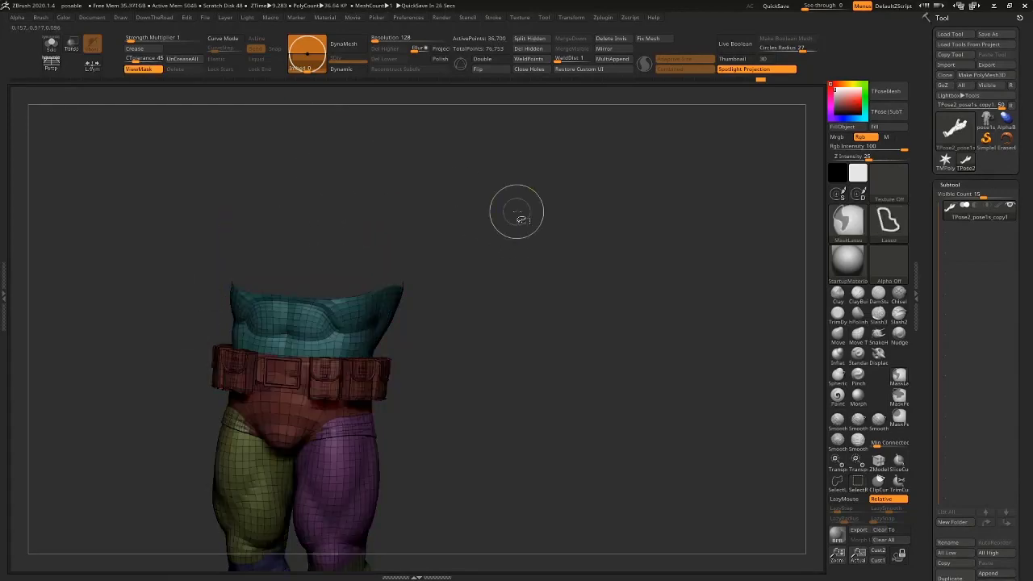
ctrl+shift+click(526, 210)
ctrl+click(524, 217)
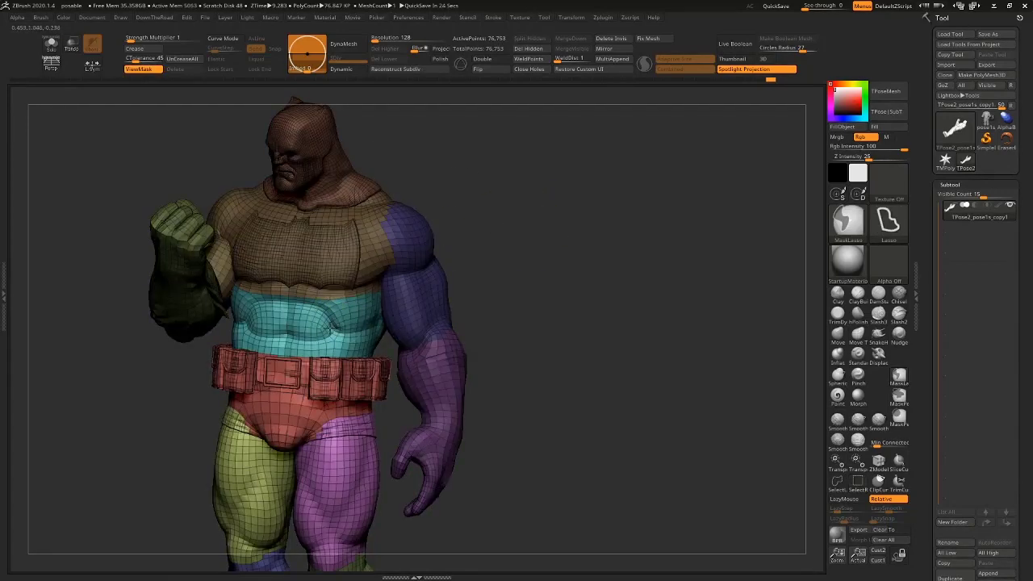
ctrl+click(539, 206)
drag(543, 200, 547, 343)
Twist the upper body slightly at the waist with horizontal Transpose lines drawn out from the spine in the top view.
key(w)
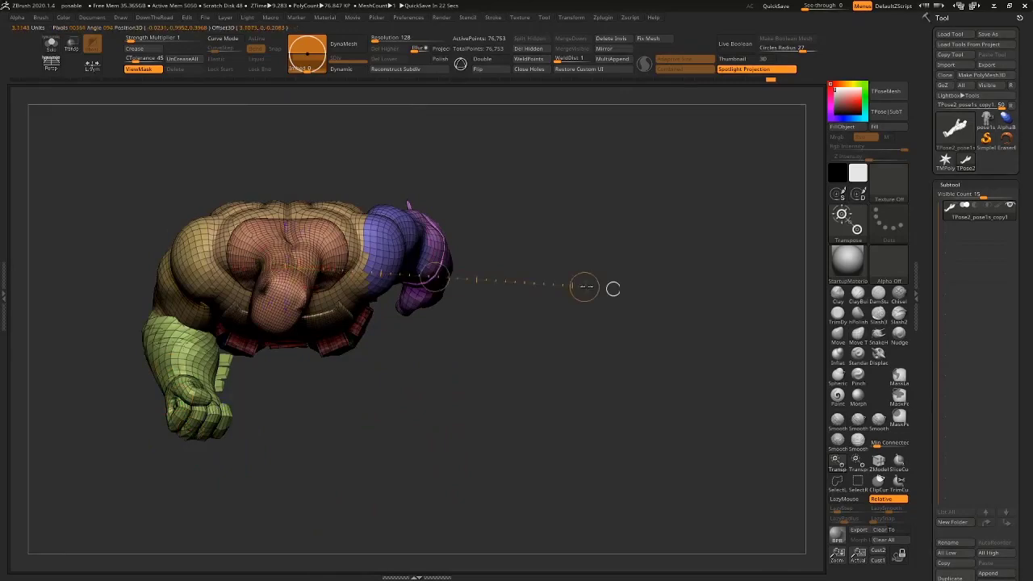
drag(586, 285, 584, 248)
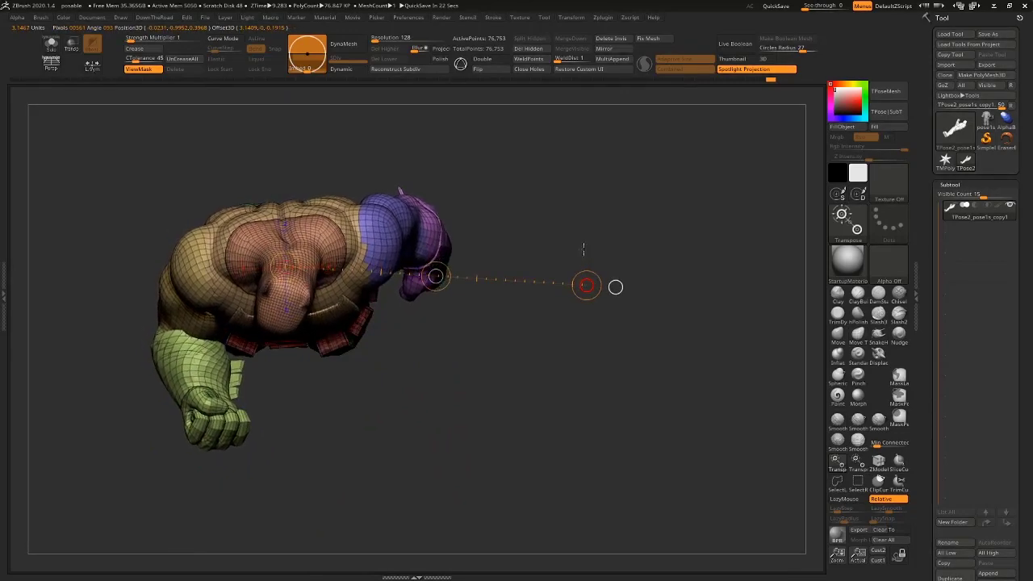
shift+drag(557, 375, 547, 279)
mouse_move(537, 399)
alt+mouse_down()
mouse_move(548, 305)
mouse_move(611, 348)
mouse_move(597, 286)
mouse_move(650, 321)
mouse_move(498, 364)
mouse_move(630, 419)
mouse_move(623, 516)
alt+mouse_up()
alt+drag(432, 283, 408, 429)
drag(339, 346, 567, 326)
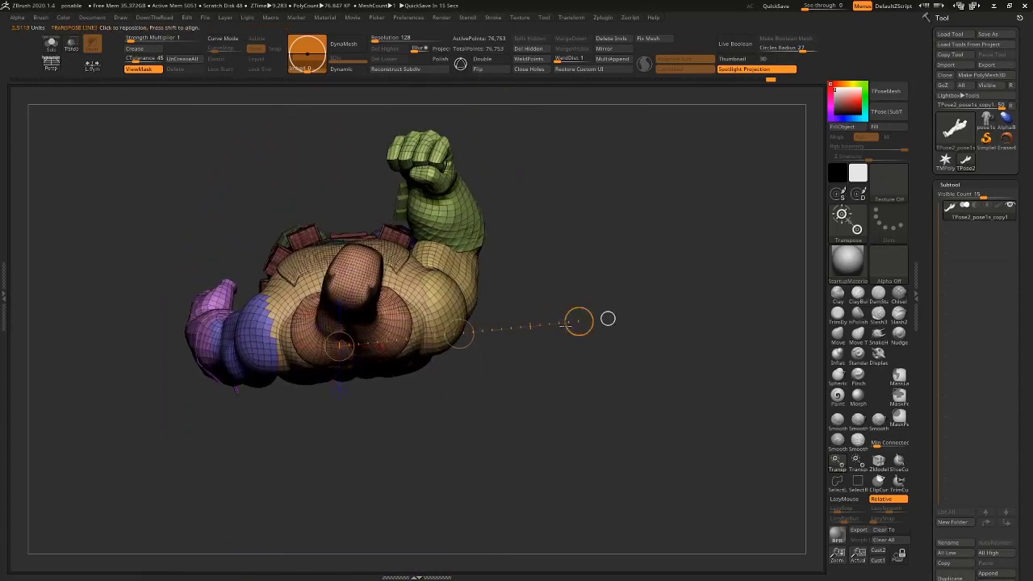
drag(472, 333, 485, 329)
drag(592, 318, 592, 314)
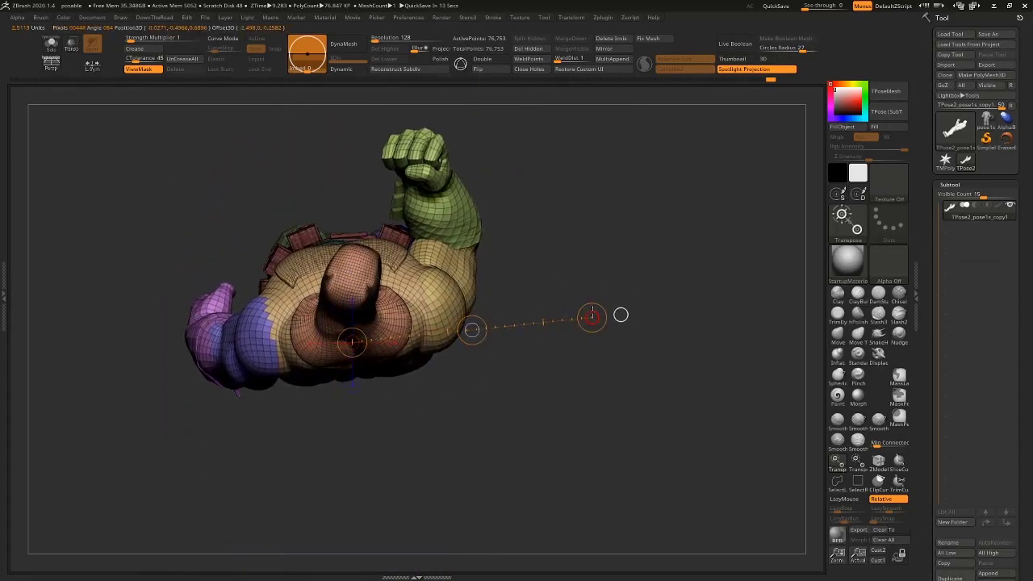
Tilt the upper body slightly in the front view with a horizontal Transpose line drawn out from the abdomen.
drag(556, 363, 525, 278)
drag(354, 417, 540, 401)
mouse_move(576, 322)
mouse_down()
mouse_move(603, 320)
mouse_move(618, 369)
mouse_move(604, 339)
mouse_move(495, 309)
mouse_move(482, 327)
mouse_move(594, 331)
mouse_up()
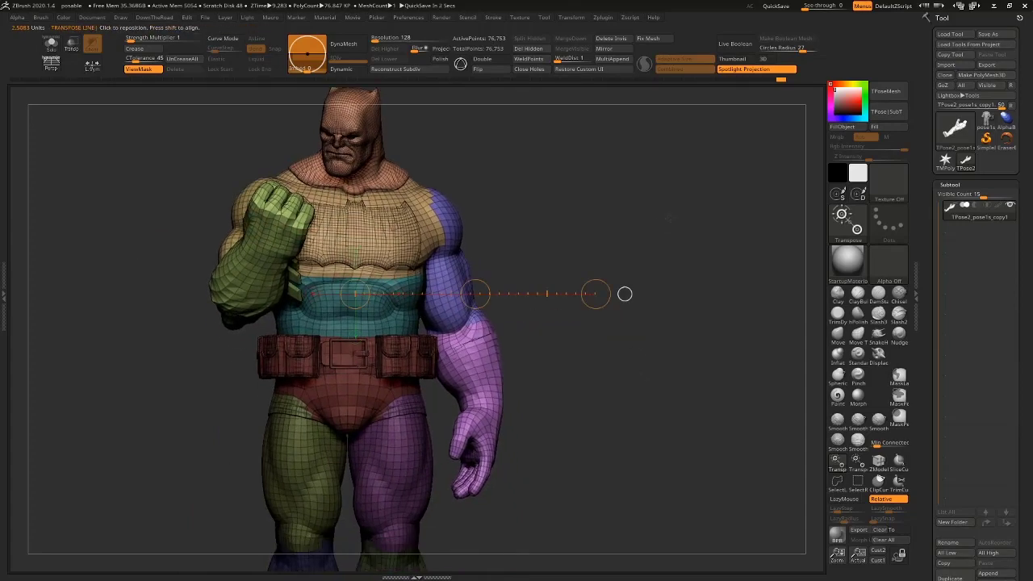
drag(668, 217, 668, 204)
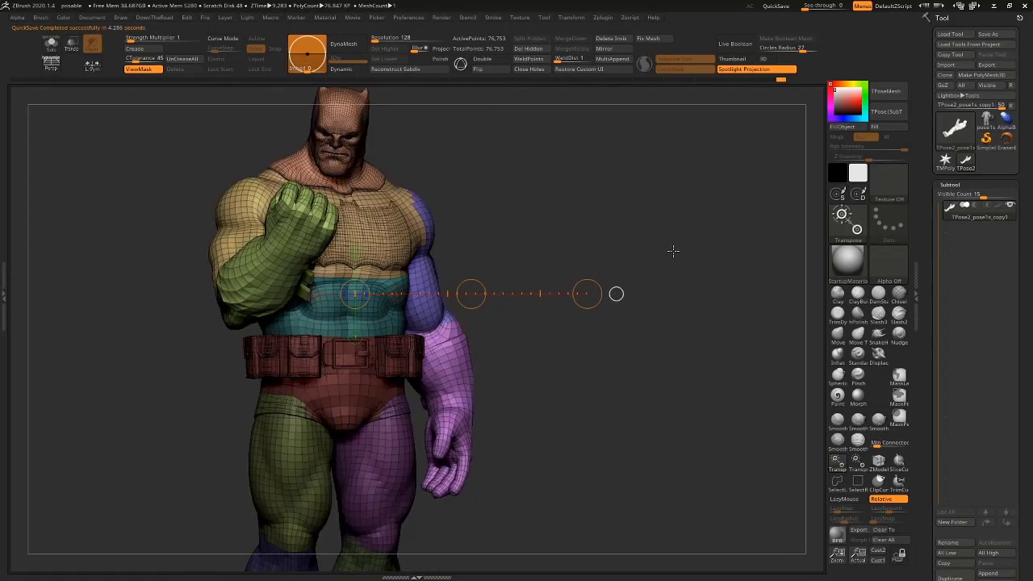
mouse_move(673, 251)
mouse_down()
mouse_move(606, 214)
mouse_move(634, 274)
mouse_move(668, 302)
mouse_move(671, 284)
mouse_up()
Clear the waist mask and mask only the raised arm by isolating its polygroups, redoing the mask once.
key(q)
mouse_move(673, 284)
ctrl+mouse_down()
mouse_move(662, 325)
mouse_move(581, 318)
ctrl+mouse_up()
ctrl+shift+click(364, 339)
ctrl+click(580, 313)
ctrl+shift+click(577, 305)
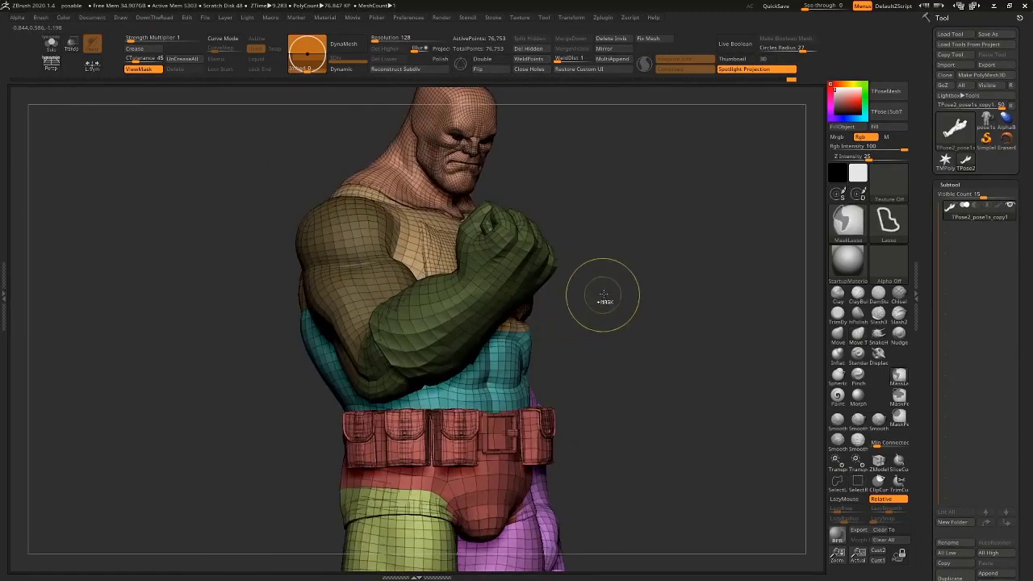
key(ctrl+z)
key(ctrl+z)
ctrl+click(655, 277)
ctrl+shift+click(651, 280)
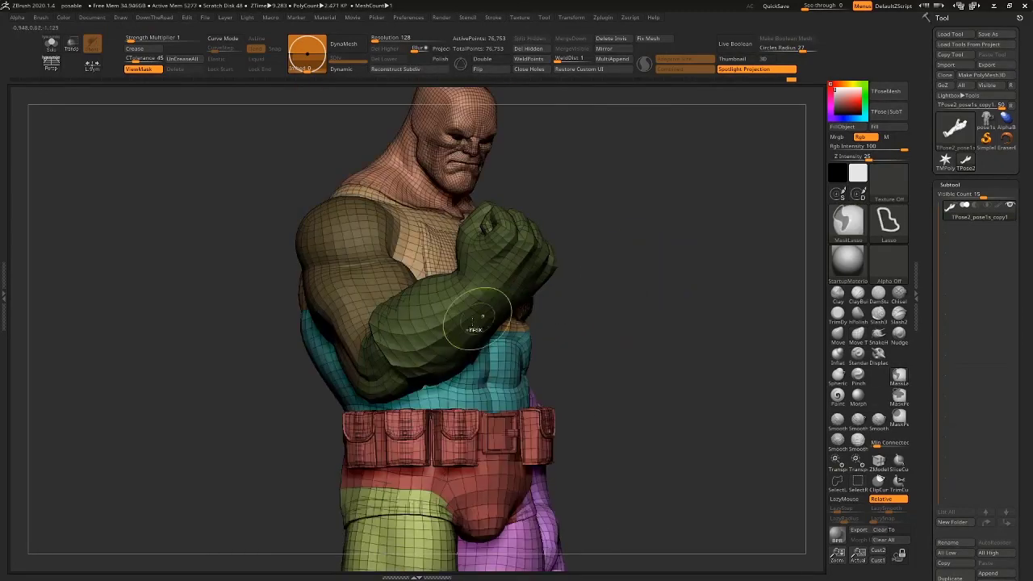
Invert the arm mask, soften its edge around the shoulder and switch Transpose to the 3D Gizmo.
ctrl+click(581, 322)
ctrl+click(464, 360)
ctrl+click(460, 364)
mouse_move(599, 321)
mouse_down()
mouse_move(664, 311)
mouse_move(411, 357)
mouse_up()
key(w)
click(460, 63)
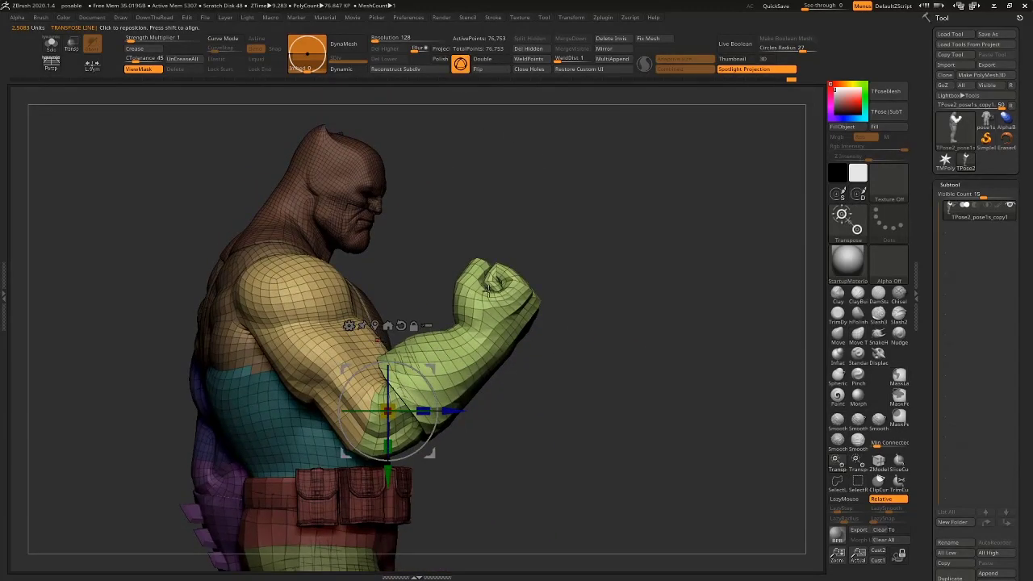
Try to move the raised arm in the screen plane with the Gizmo from several angles, undoing each attempt.
drag(428, 367, 404, 365)
drag(633, 363, 552, 376)
key(ctrl+z)
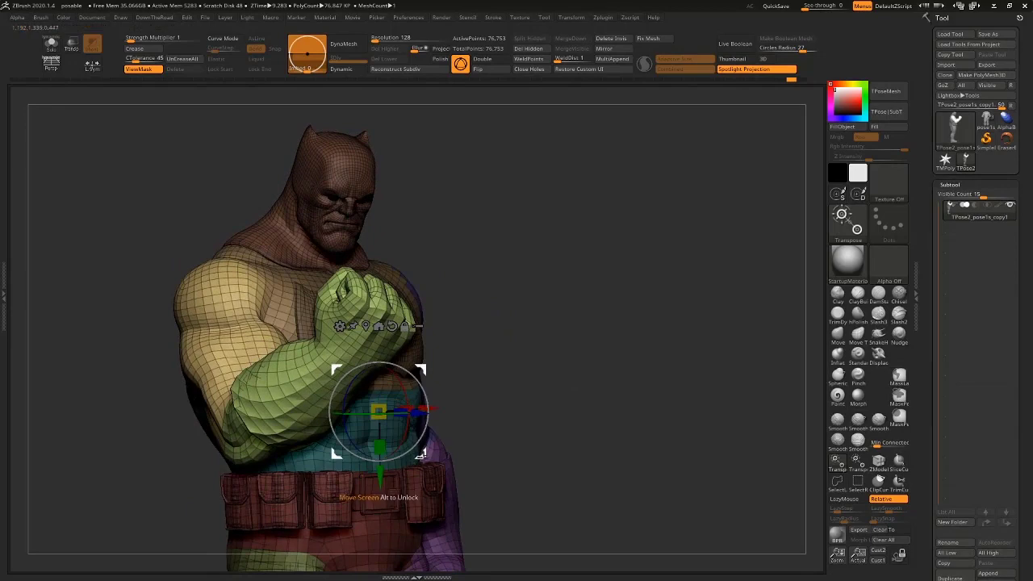
drag(420, 455, 436, 463)
key(ctrl+z)
drag(545, 388, 569, 385)
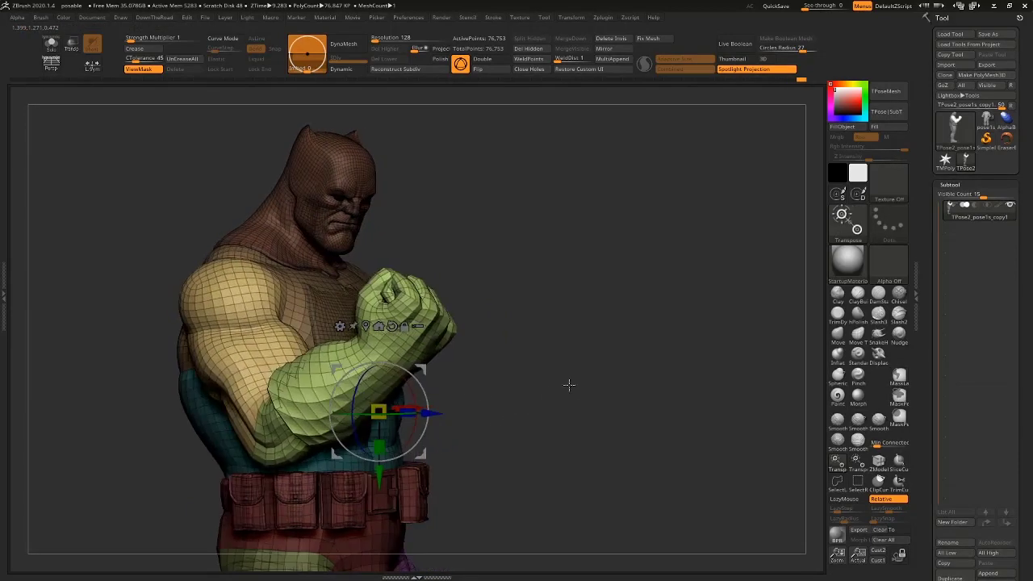
drag(426, 366, 427, 356)
key(ctrl+z)
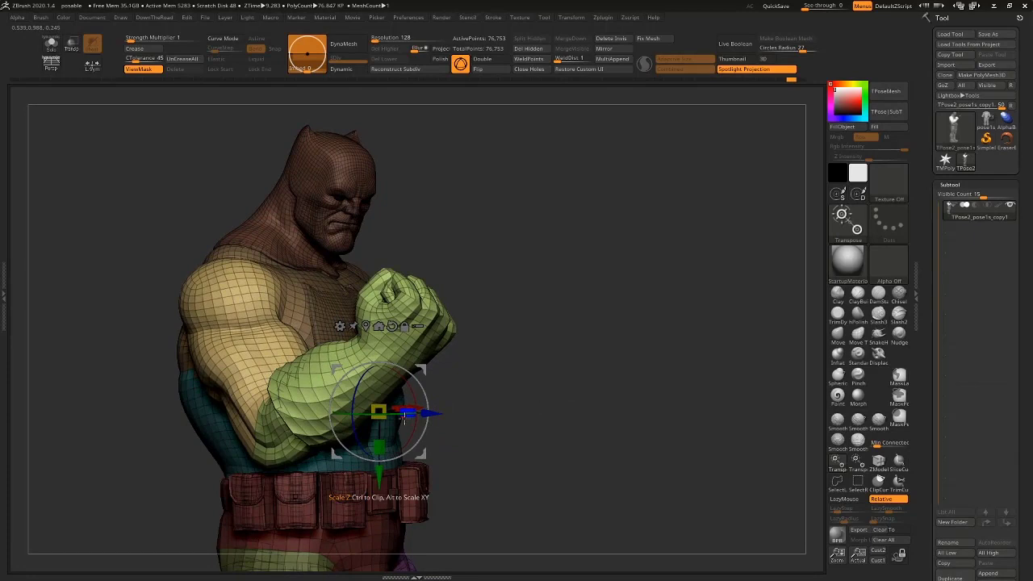
Reposition the raised arm slightly with the Gizmo and return to the Transpose action line.
drag(404, 417, 434, 420)
drag(435, 457, 435, 443)
mouse_move(551, 412)
mouse_down()
mouse_move(620, 407)
mouse_move(535, 424)
mouse_move(539, 396)
mouse_up()
alt+click(456, 341)
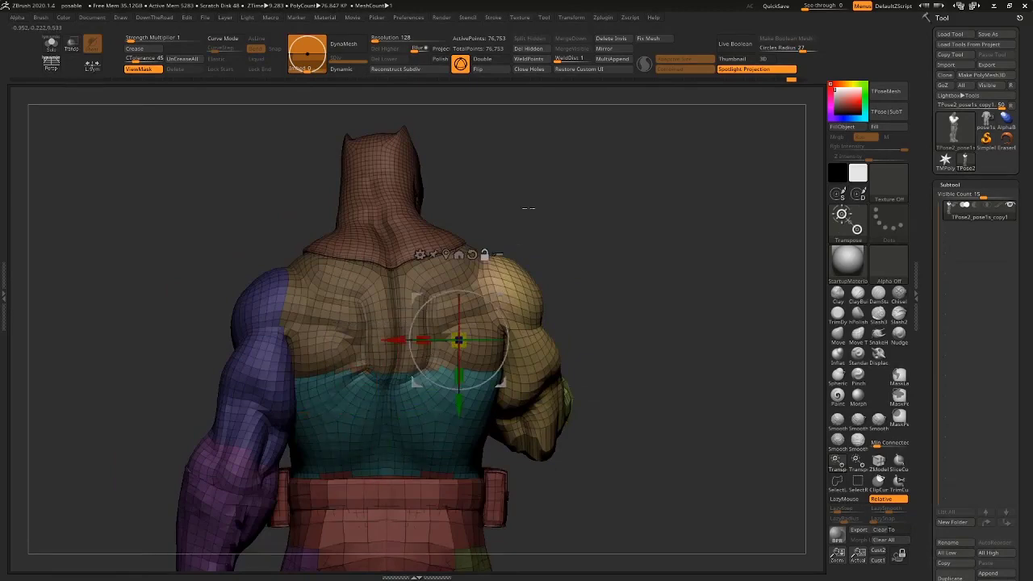
click(461, 65)
Move the raised arm slightly forward in the top view with a Transpose line placed at the shoulder.
shift+drag(533, 173, 530, 266)
drag(502, 436, 700, 334)
drag(699, 334, 688, 317)
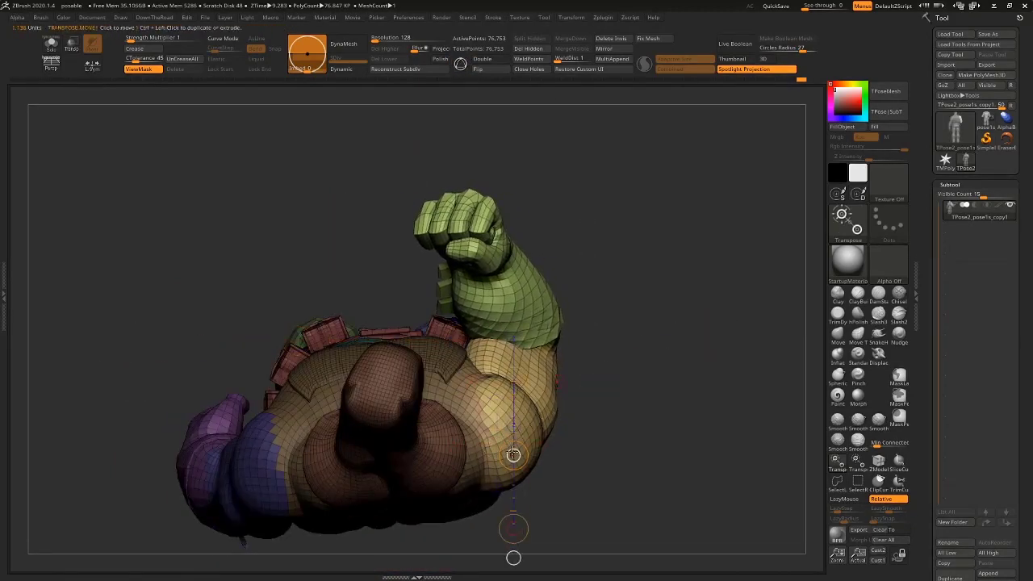
drag(514, 454, 513, 444)
shift+drag(655, 423, 647, 344)
drag(647, 344, 468, 335)
Adjust the raised arm's angle at the shoulder with a Transpose line drawn diagonally from the shoulder toward the chest.
alt+drag(751, 258, 694, 227)
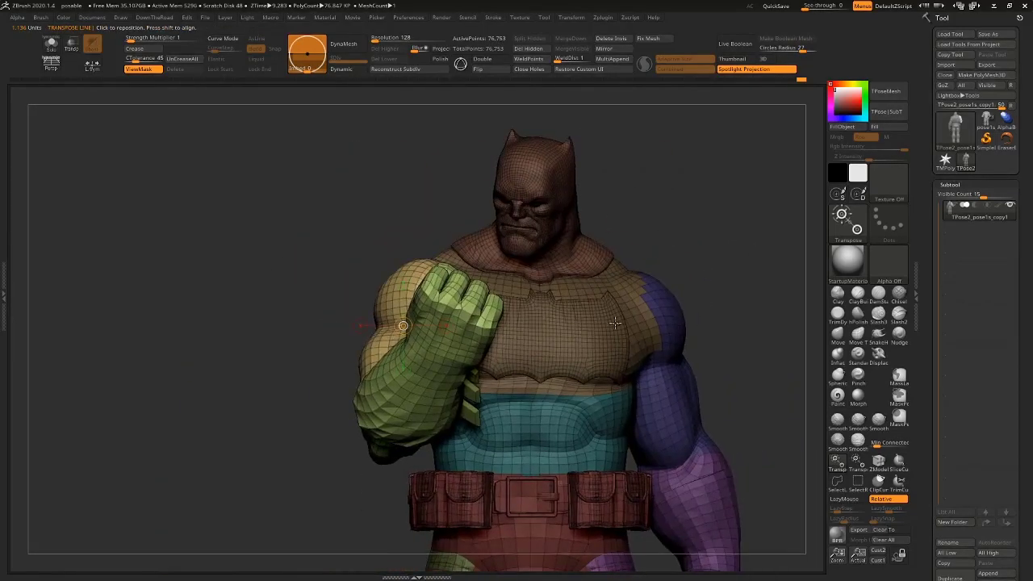
alt+drag(760, 307, 646, 234)
drag(662, 280, 594, 285)
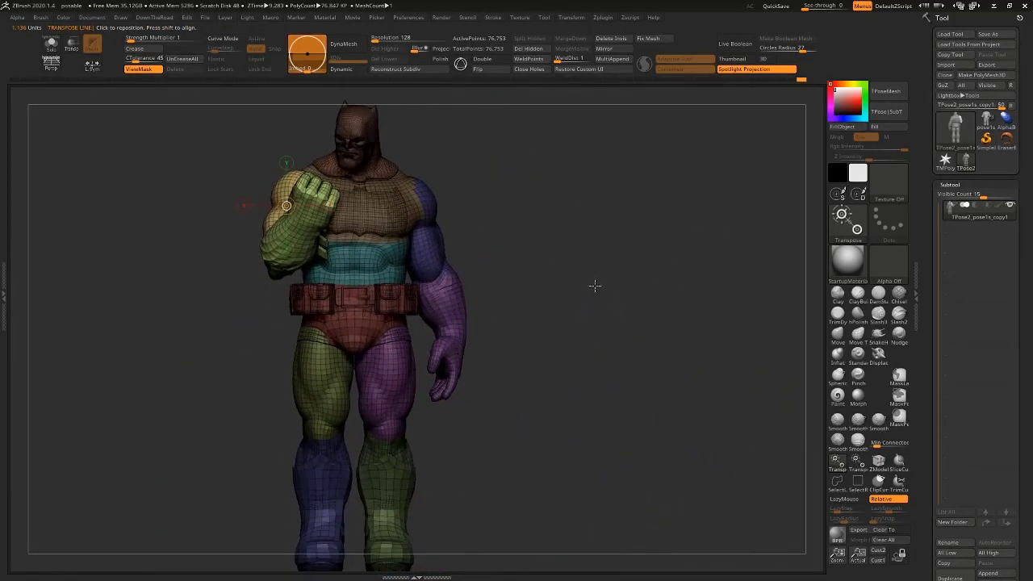
drag(521, 255, 333, 168)
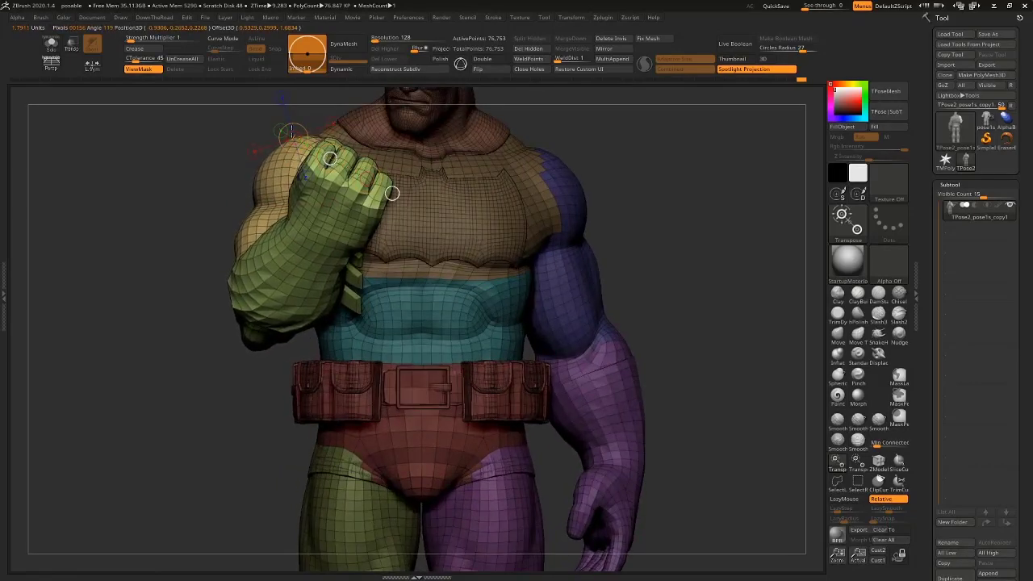
alt+drag(631, 136, 605, 234)
drag(485, 261, 555, 195)
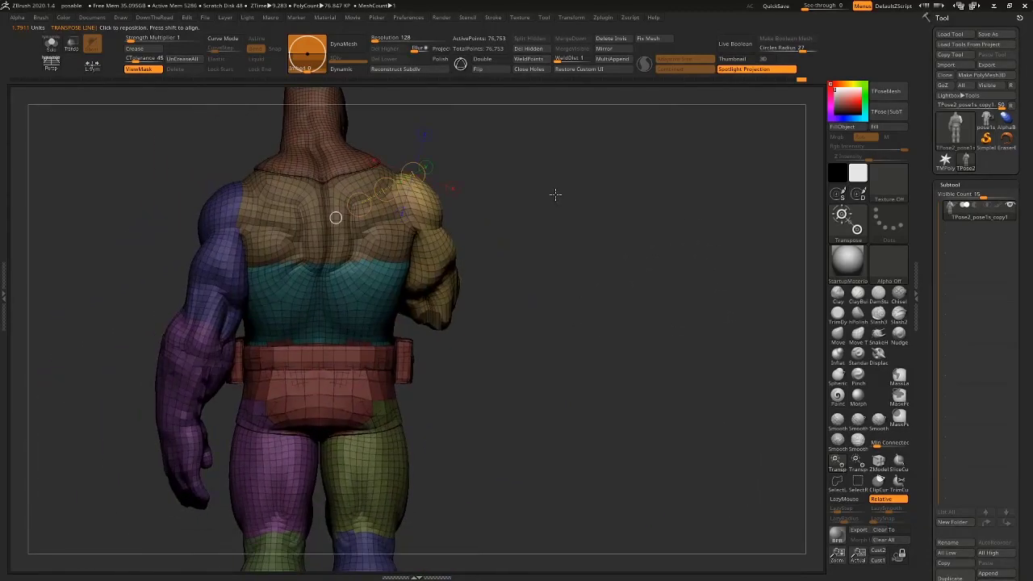
Switch to the Move Topological brush and remove the mask around the raised arm.
alt+drag(646, 311, 693, 370)
click(857, 333)
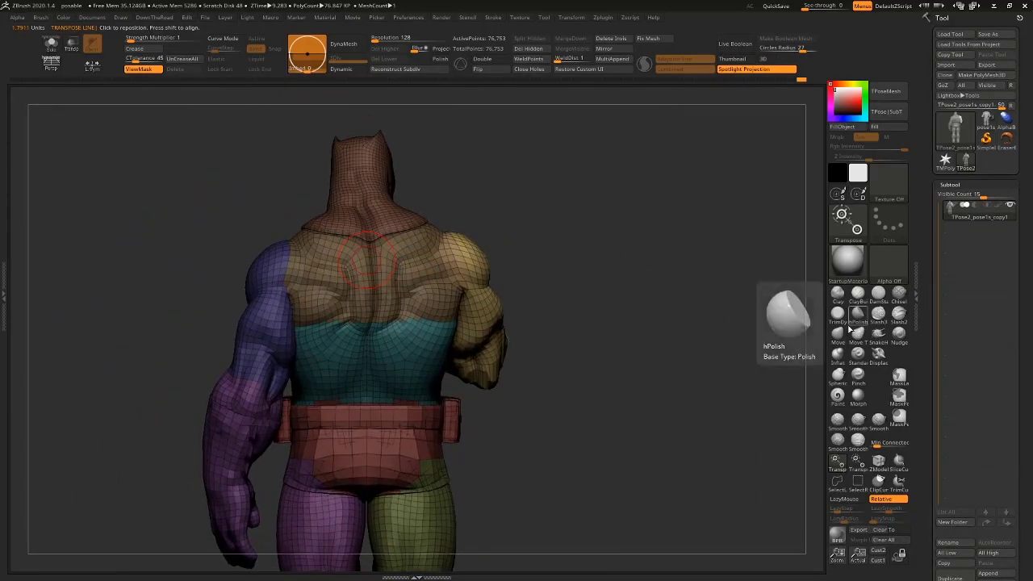
drag(610, 240, 479, 195)
key(ctrl+h)
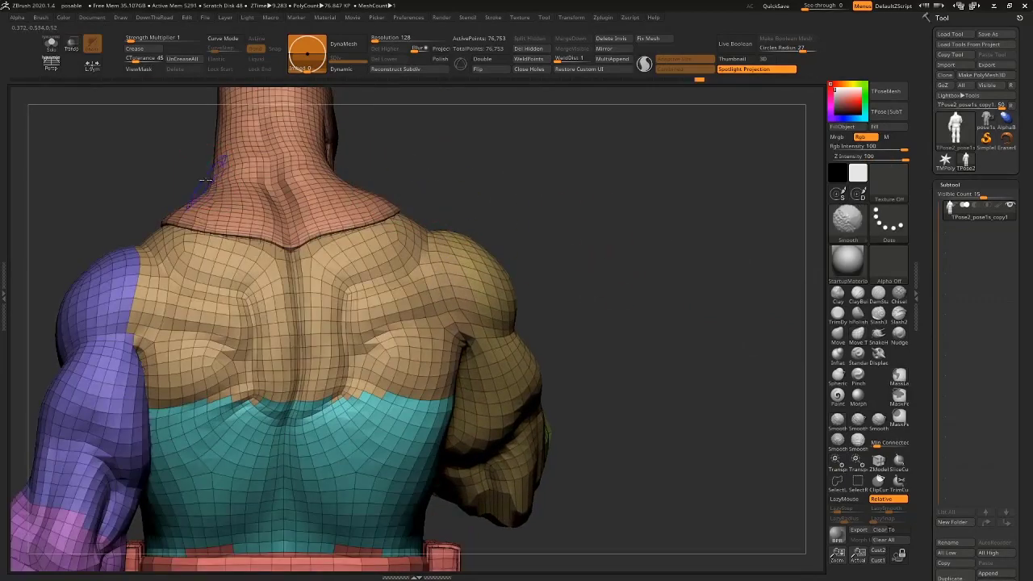
Refine the slope from the neck to the shoulders with Move Topological and Smooth strokes from several sides.
drag(207, 156, 347, 166)
drag(259, 179, 212, 191)
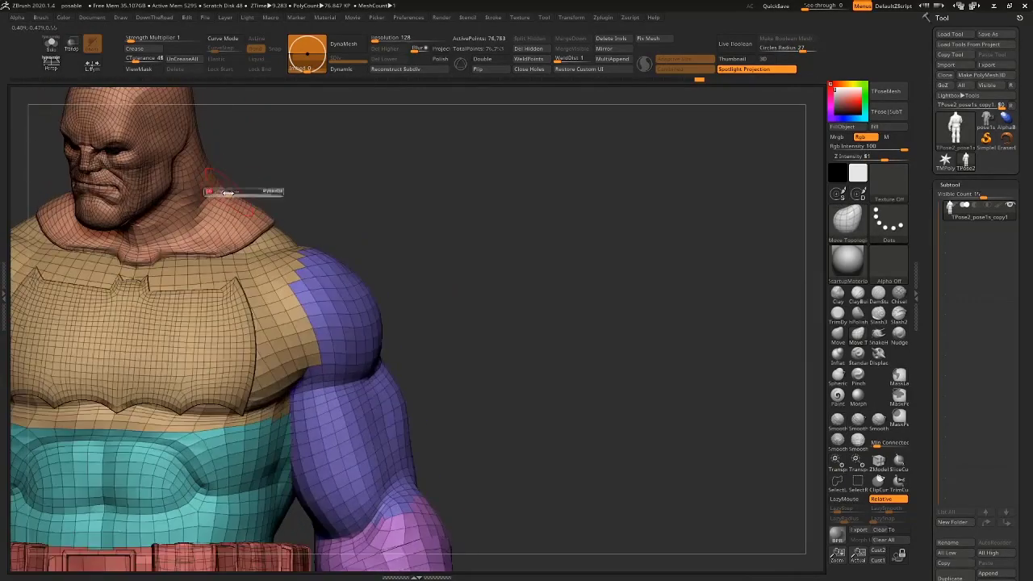
drag(269, 170, 212, 196)
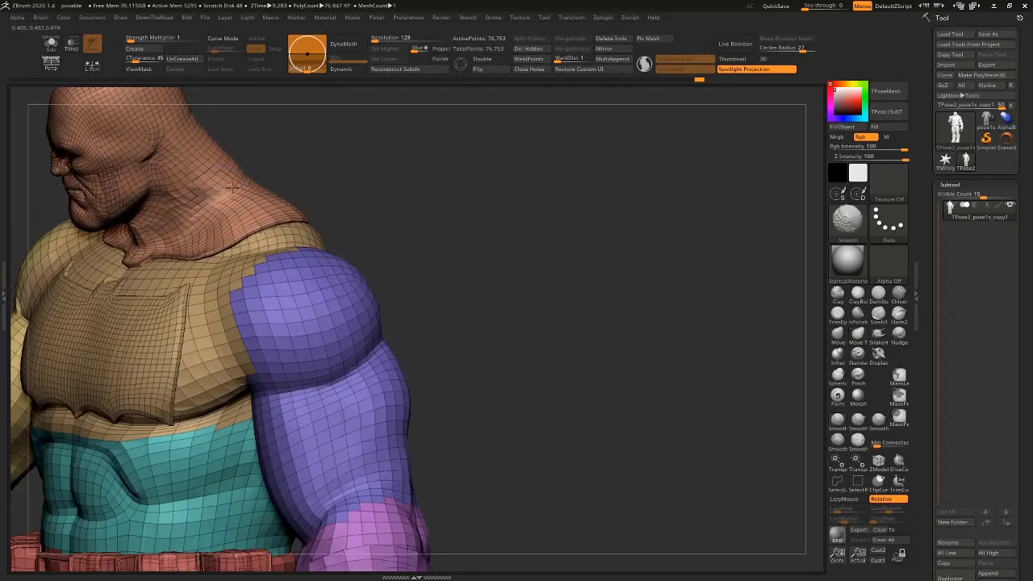
mouse_move(232, 187)
right_down()
mouse_move(261, 161)
mouse_move(247, 176)
right_up()
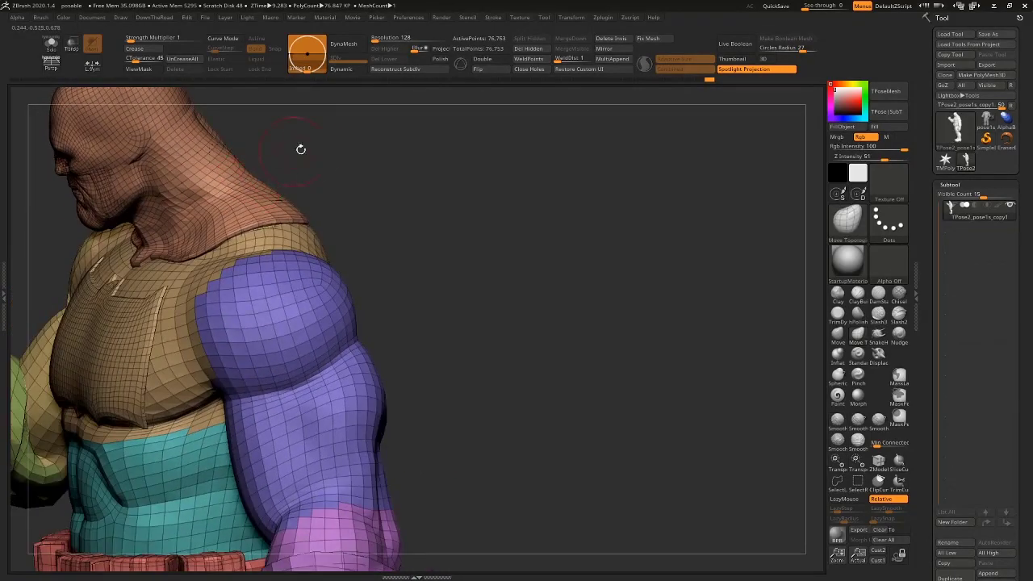
drag(301, 149, 213, 193)
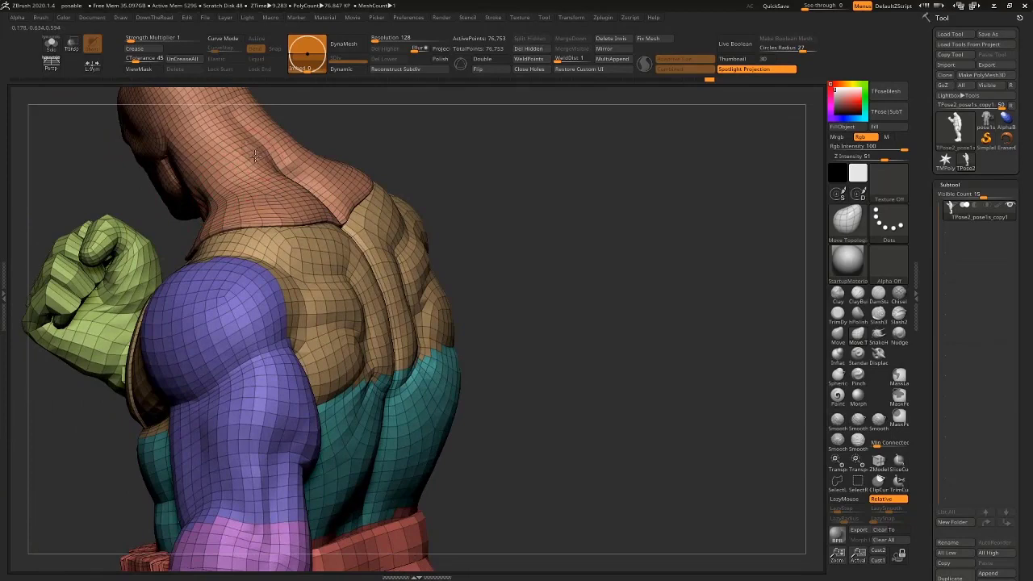
right_drag(255, 155, 291, 303)
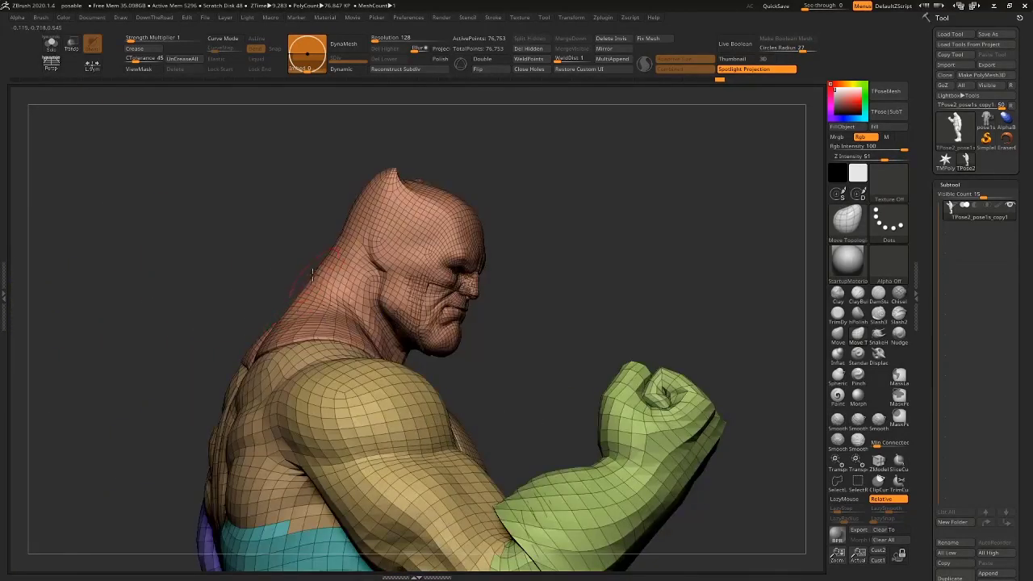
alt+right_drag(292, 249, 332, 250)
Examine the full figure's stance, hips and legs from the front and side.
mouse_move(675, 227)
alt+right_down()
mouse_move(560, 242)
mouse_move(599, 175)
mouse_move(586, 224)
mouse_move(555, 247)
mouse_move(581, 293)
mouse_move(562, 276)
alt+right_up()
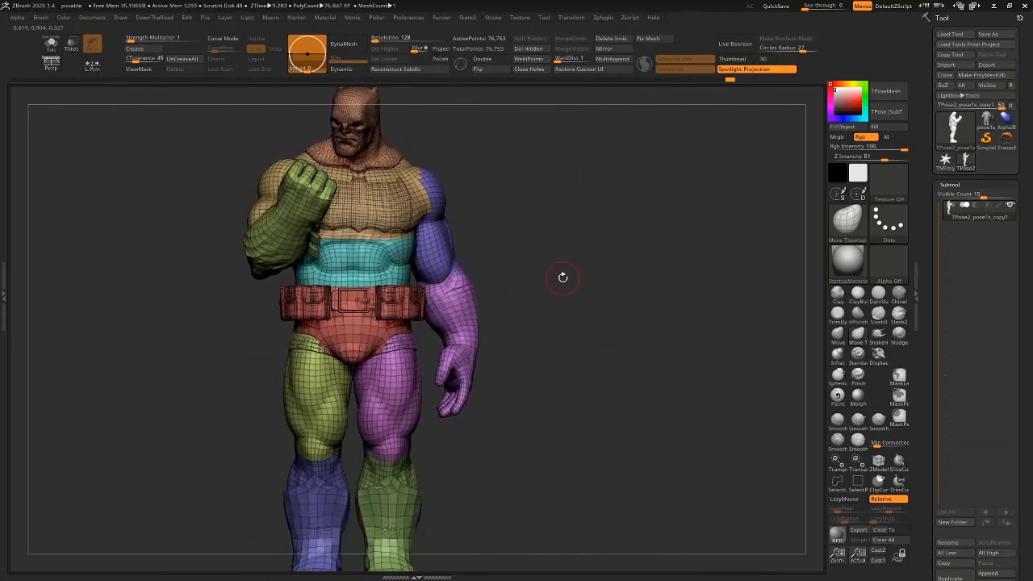
mouse_move(570, 235)
alt+right_down()
mouse_move(590, 256)
mouse_move(592, 311)
mouse_move(662, 330)
mouse_move(707, 267)
alt+right_up()
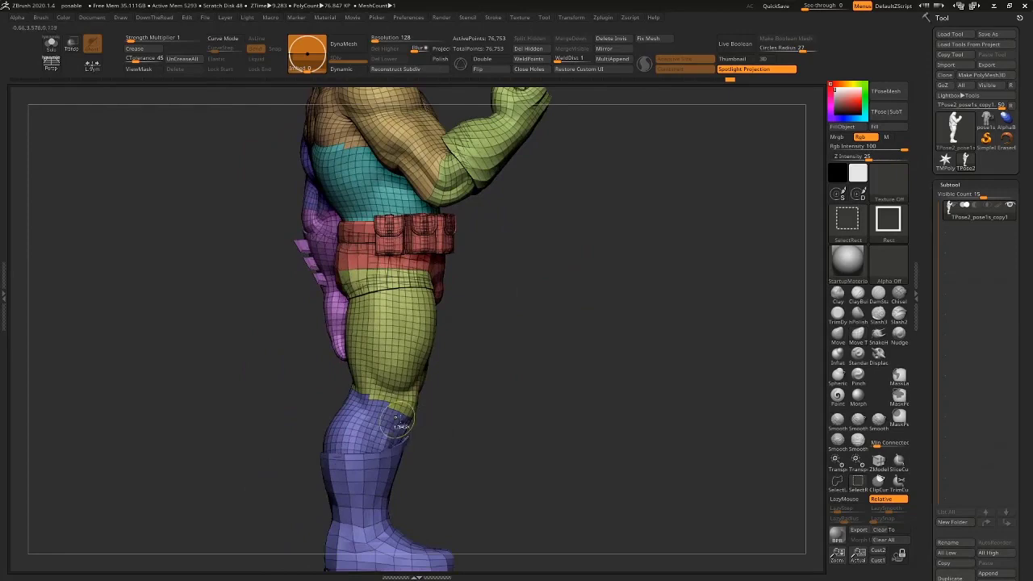
mouse_move(396, 418)
alt+right_down()
mouse_move(460, 427)
mouse_move(474, 447)
alt+right_up()
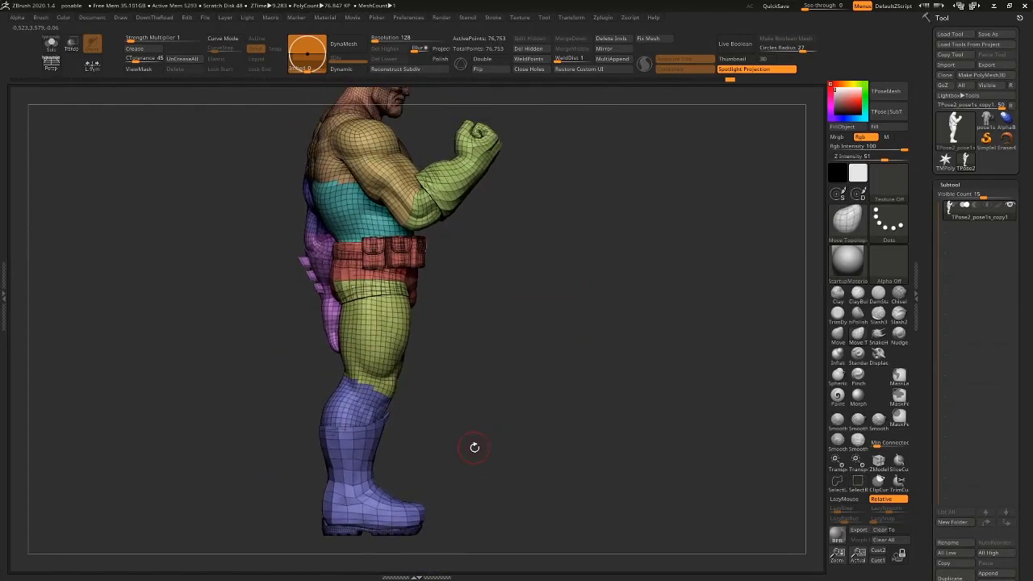
alt+right_drag(594, 217, 619, 291)
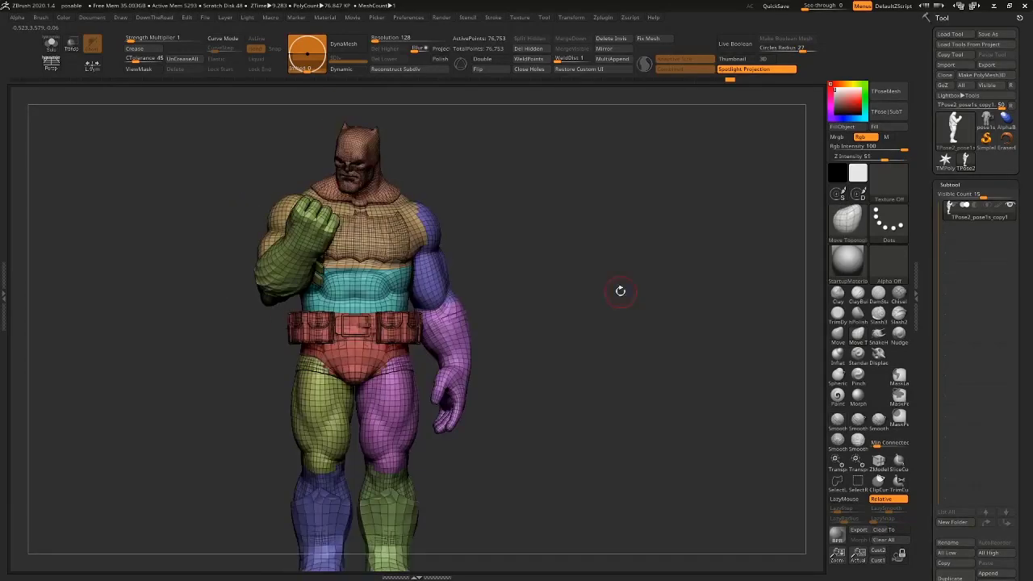
alt+right_drag(556, 340, 617, 313)
alt+right_drag(618, 313, 589, 234)
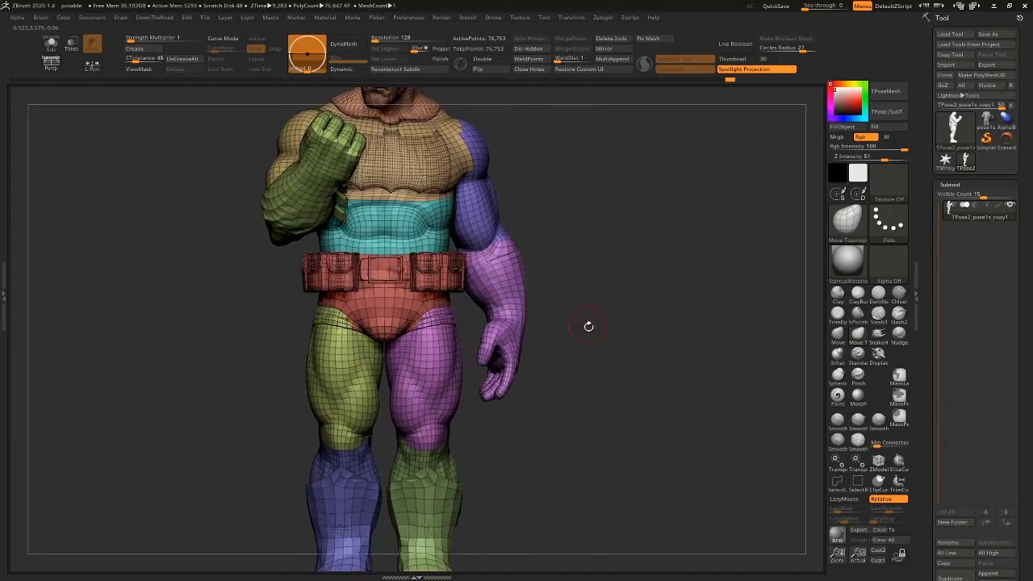
ctrl+right_drag(588, 326, 552, 310)
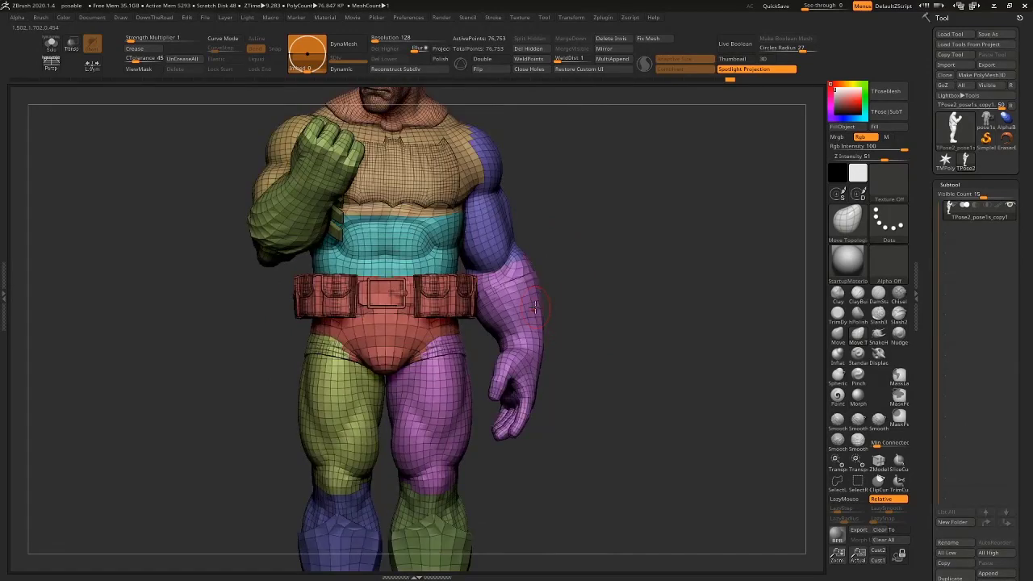
right_drag(665, 236, 397, 387)
right_drag(502, 456, 573, 221)
right_drag(502, 280, 598, 405)
right_drag(457, 288, 504, 323)
Mask the upper body using the polygroups so only the belt, hips and legs stay free, and soften the mask edge.
ctrl+shift+click(408, 283)
ctrl+shift+drag(567, 244, 547, 322)
ctrl+shift+click(421, 342)
ctrl+shift+click(346, 441)
ctrl+shift+click(417, 435)
ctrl+click(496, 413)
ctrl+shift+click(508, 409)
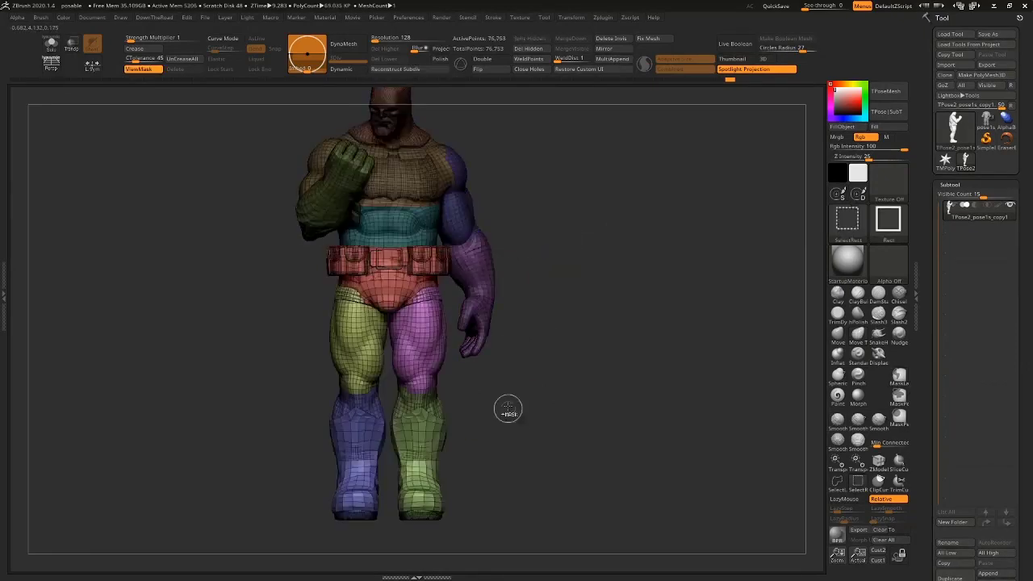
ctrl+click(402, 302)
mouse_move(558, 265)
alt+mouse_down()
mouse_move(569, 291)
mouse_move(569, 397)
alt+mouse_up()
Tilt the hips and legs sideways in the front view with a horizontal Transpose line starting at the pelvis.
key(r)
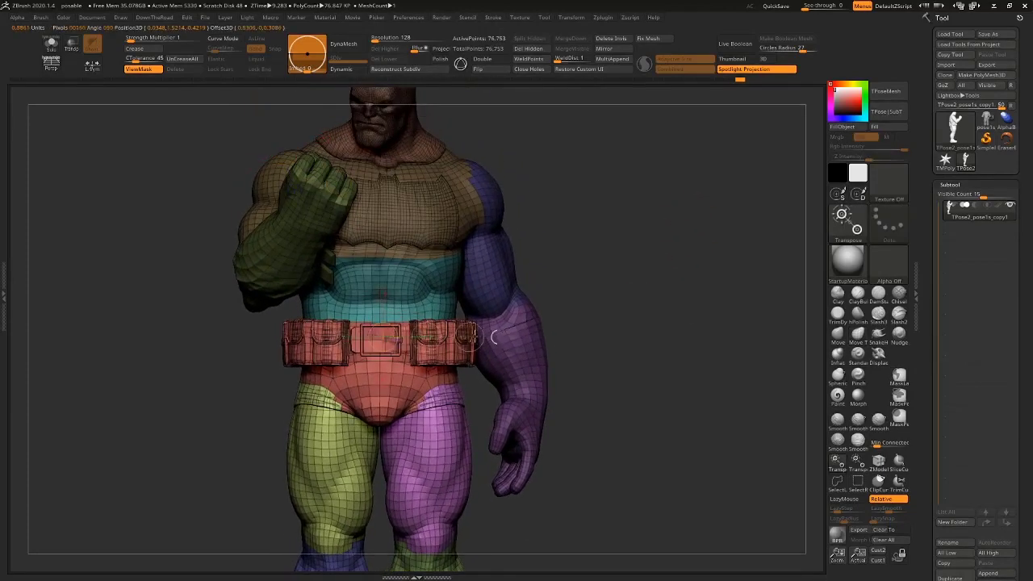
drag(502, 344, 623, 348)
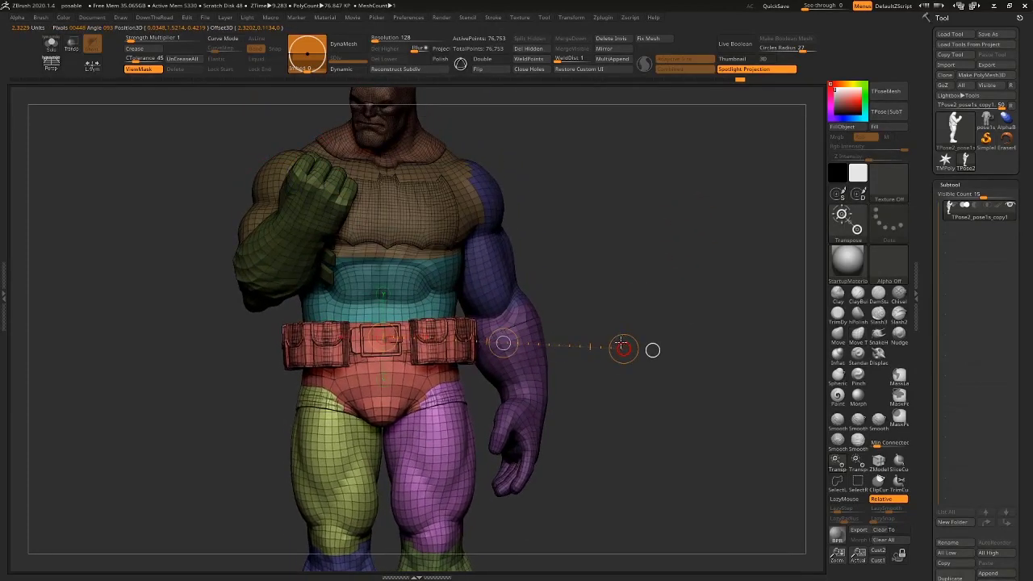
drag(391, 384, 587, 385)
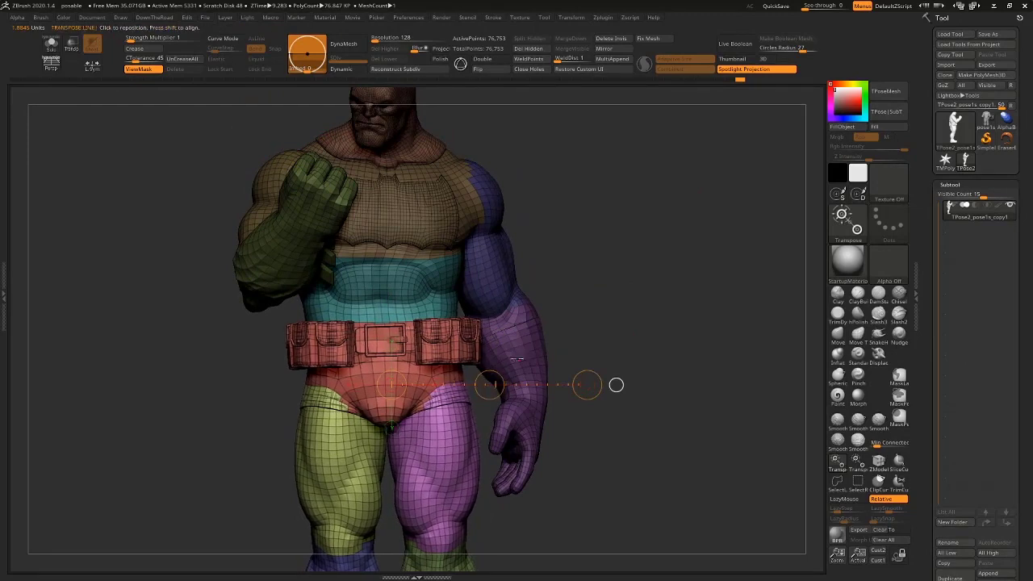
key(ctrl+shift+z)
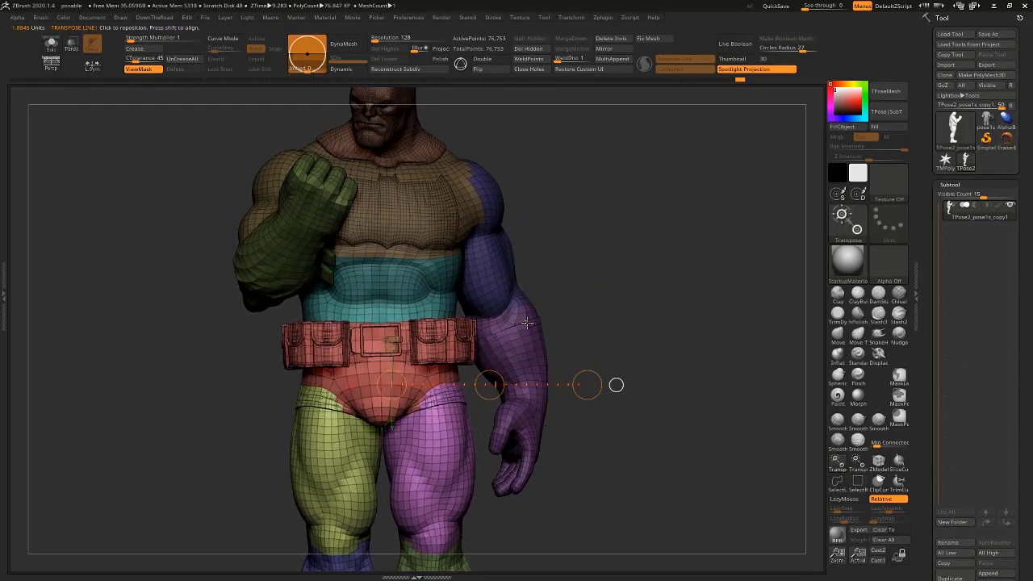
drag(587, 384, 588, 383)
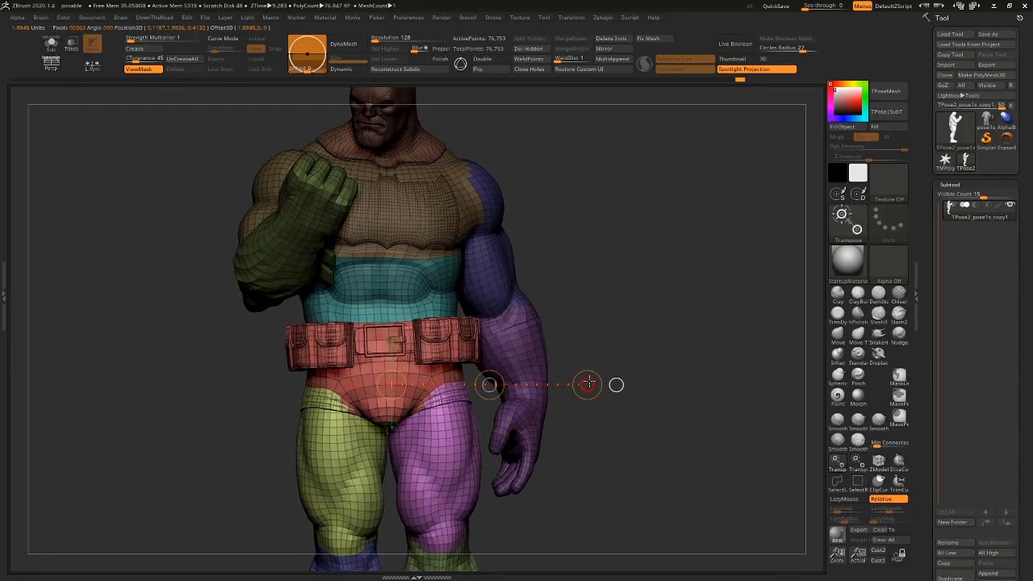
Twist the hips and legs about the body's vertical axis in the top view with a Transpose line starting at the body's centre.
shift+drag(659, 312, 724, 320)
shift+drag(594, 397, 588, 470)
mouse_move(403, 465)
mouse_down()
mouse_move(634, 457)
mouse_move(633, 446)
mouse_up()
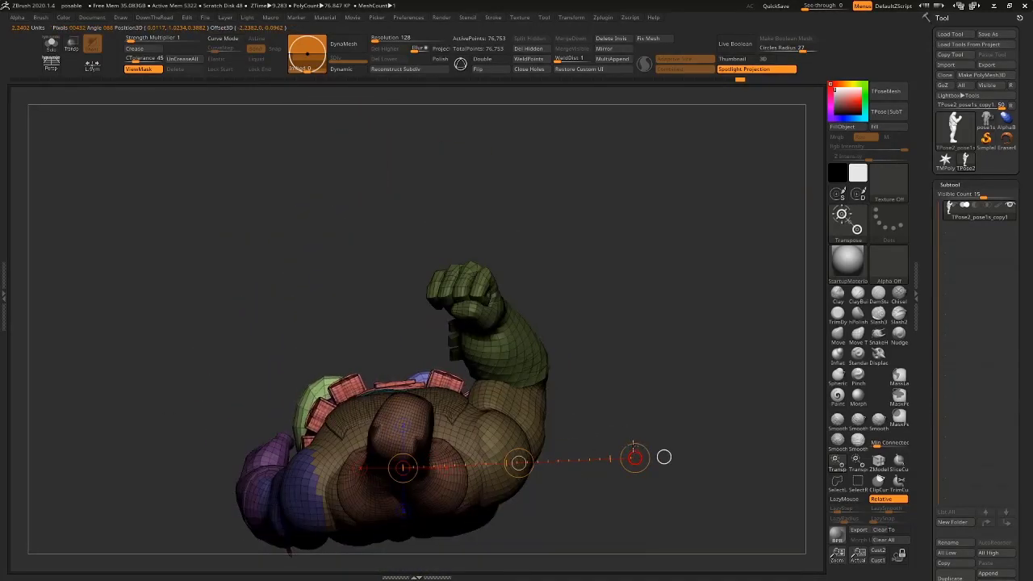
alt+drag(657, 371, 635, 304)
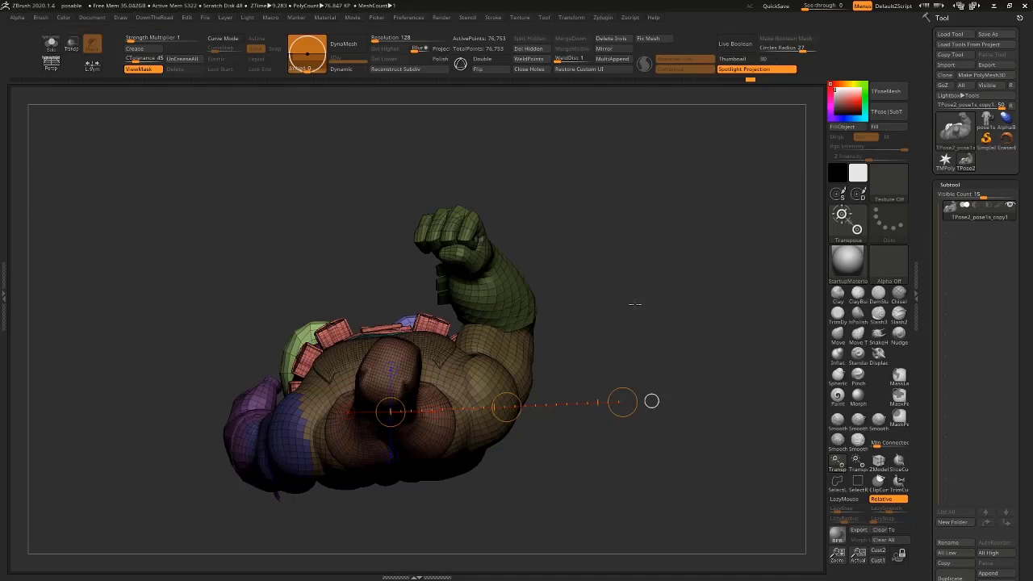
Fine-tune the placement and tilt of the hips and legs in the front view with new horizontal Transpose lines at the pelvis.
drag(635, 303, 602, 347)
drag(405, 408, 610, 413)
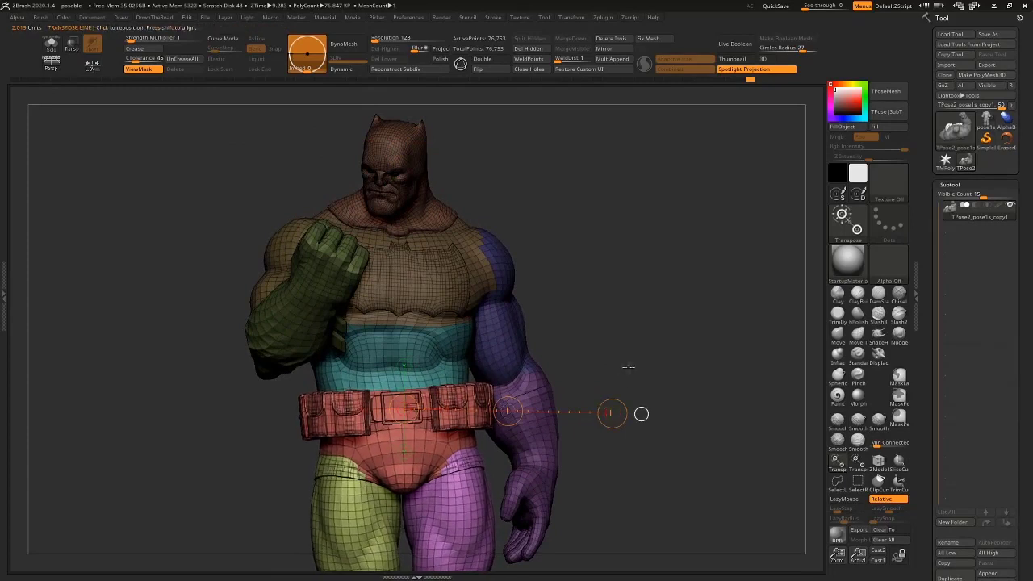
alt+drag(628, 367, 627, 333)
shift+drag(423, 417, 605, 418)
drag(514, 418, 514, 417)
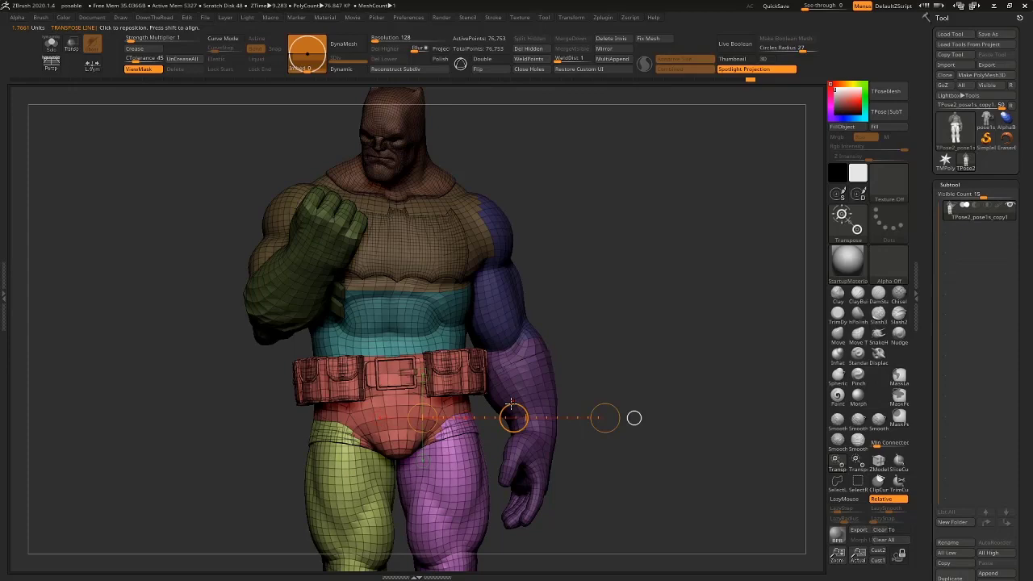
drag(667, 239, 700, 234)
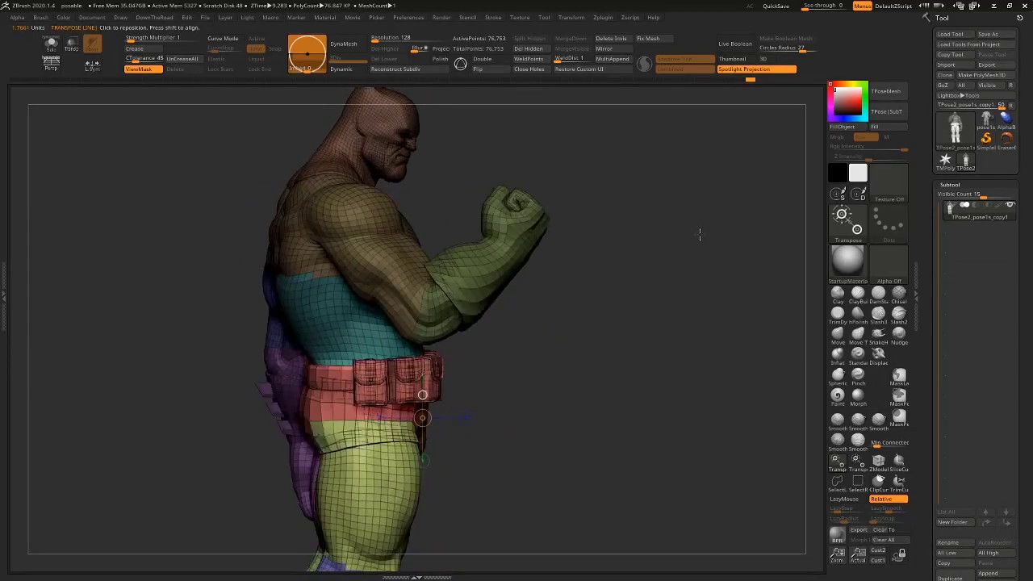
Clear the upper-body mask and mask everything except the leg below the raised arm, using topological masking from the thigh.
key(q)
mouse_move(632, 381)
alt+mouse_down()
mouse_move(627, 279)
mouse_move(611, 296)
alt+mouse_up()
alt+drag(570, 395, 564, 338)
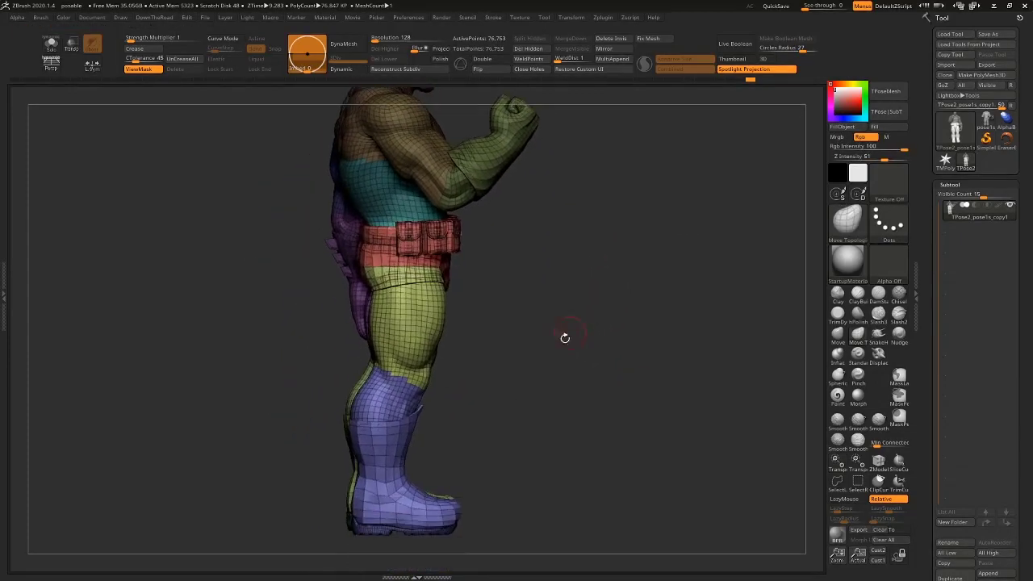
mouse_move(465, 276)
mouse_down()
mouse_move(540, 306)
mouse_move(597, 290)
mouse_move(629, 433)
mouse_move(638, 428)
mouse_up()
key(w)
mouse_move(473, 337)
mouse_down()
mouse_move(620, 356)
mouse_move(643, 379)
mouse_move(637, 363)
mouse_move(581, 364)
mouse_move(670, 309)
mouse_move(657, 331)
mouse_move(611, 351)
mouse_move(614, 317)
mouse_move(601, 387)
mouse_up()
key(q)
key(w)
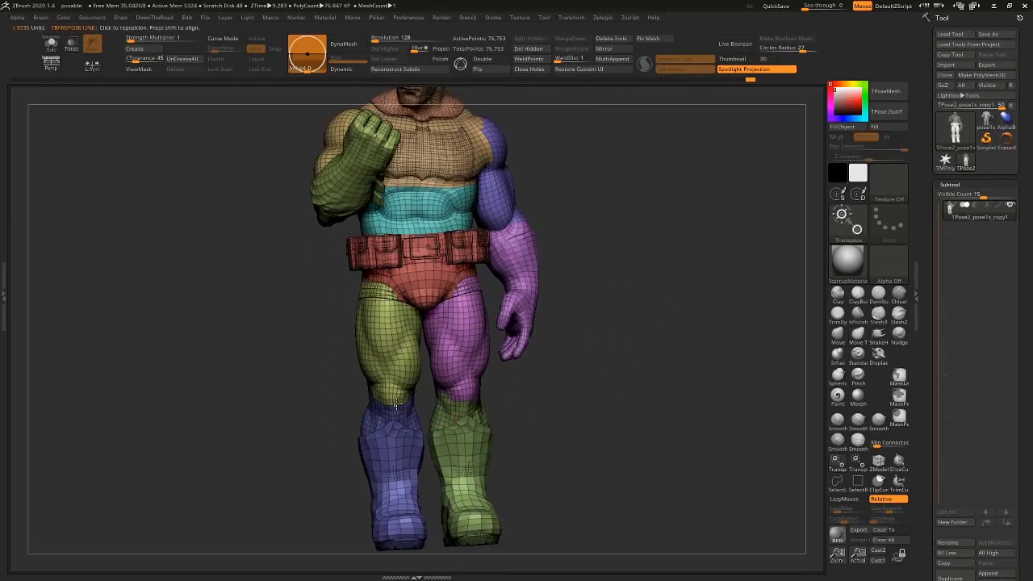
ctrl+drag(392, 293, 408, 321)
key(q)
ctrl+click(393, 284)
key(w)
Bring the unmasked leg forward from the hip in the side view with Transpose lines at the hip and knee.
mouse_move(389, 284)
mouse_down()
mouse_move(607, 344)
mouse_move(612, 371)
mouse_up()
click(468, 383)
drag(541, 382, 541, 382)
drag(642, 382, 642, 423)
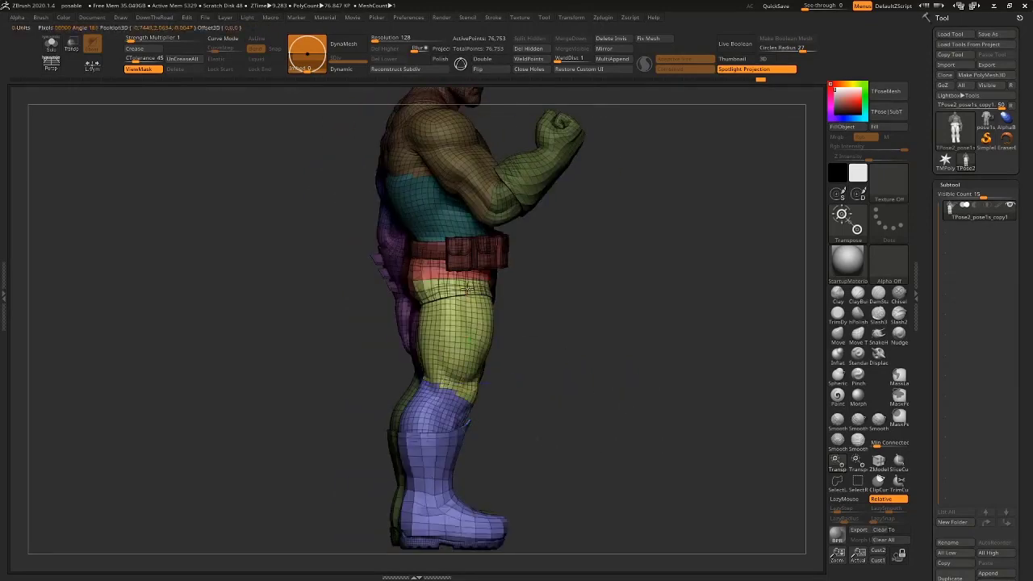
mouse_move(468, 288)
mouse_down()
mouse_move(530, 479)
mouse_move(553, 471)
mouse_up()
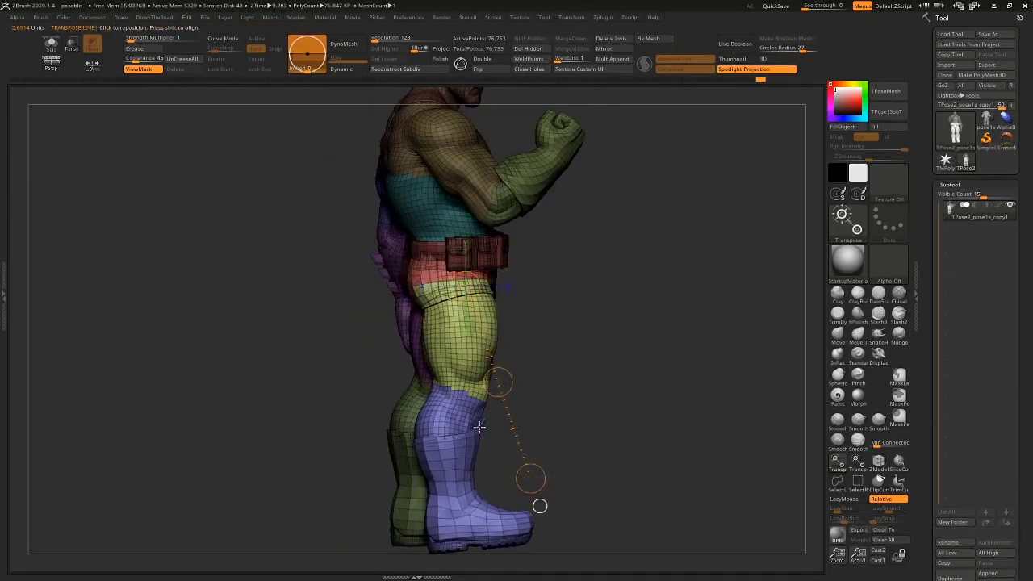
drag(479, 427, 552, 424)
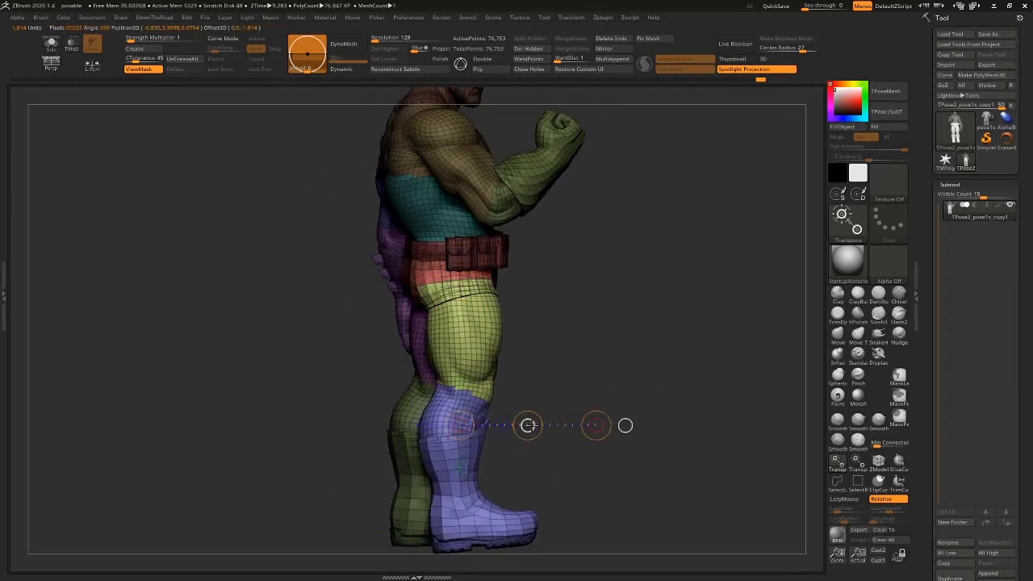
Try to isolate the hanging arm's forearm and hand with a topological mask, and clear the mask.
drag(618, 330, 678, 331)
mouse_move(559, 356)
alt+mouse_down()
mouse_move(600, 395)
mouse_move(589, 361)
mouse_move(638, 369)
mouse_move(605, 357)
mouse_move(597, 307)
mouse_move(564, 383)
mouse_move(486, 426)
mouse_move(587, 360)
mouse_move(551, 430)
alt+mouse_up()
key(q)
key(w)
ctrl+click(486, 377)
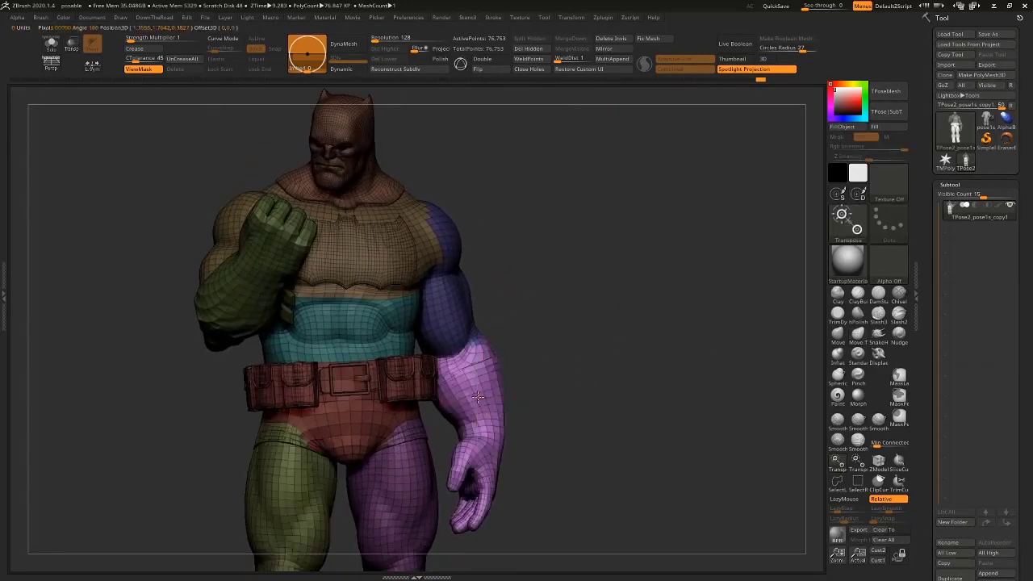
key(q)
drag(621, 367, 551, 360)
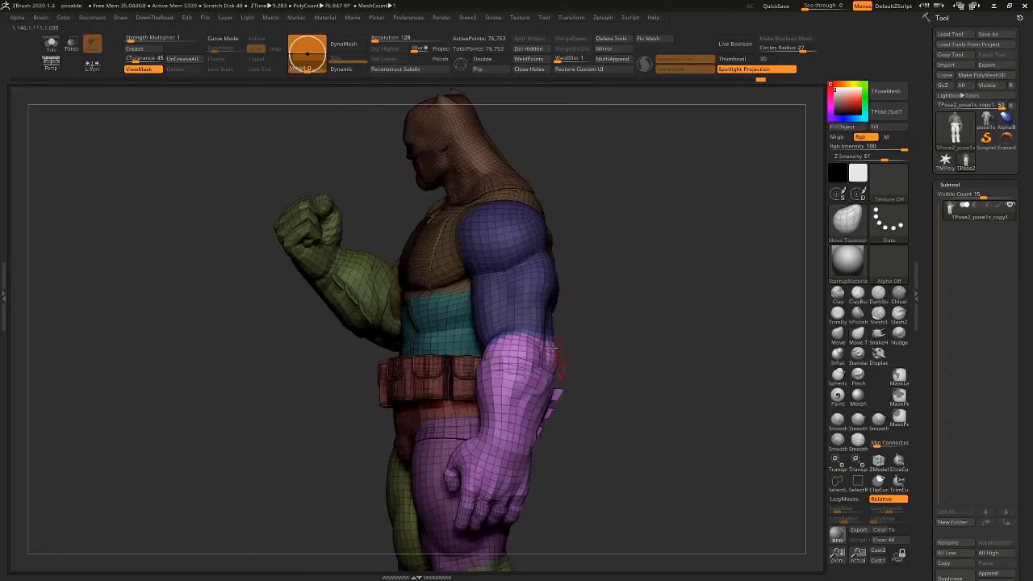
key(w)
ctrl+click(532, 332)
key(q)
ctrl+click(641, 283)
key(w)
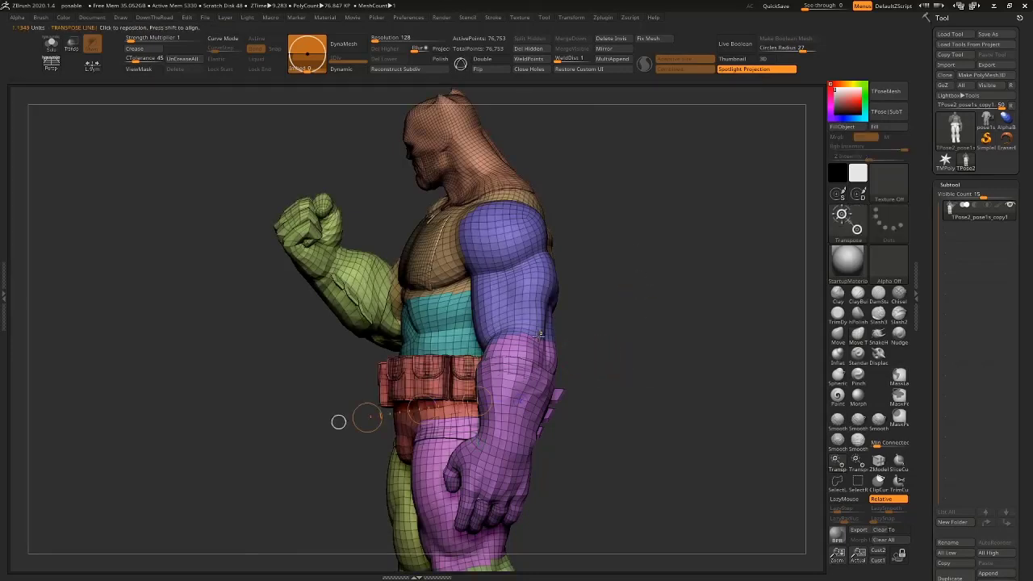
Mask the hanging arm up to the shoulder and invert the mask so only that arm stays free for Transpose.
ctrl+click(535, 338)
alt+drag(632, 319, 554, 295)
key(q)
ctrl+click(501, 289)
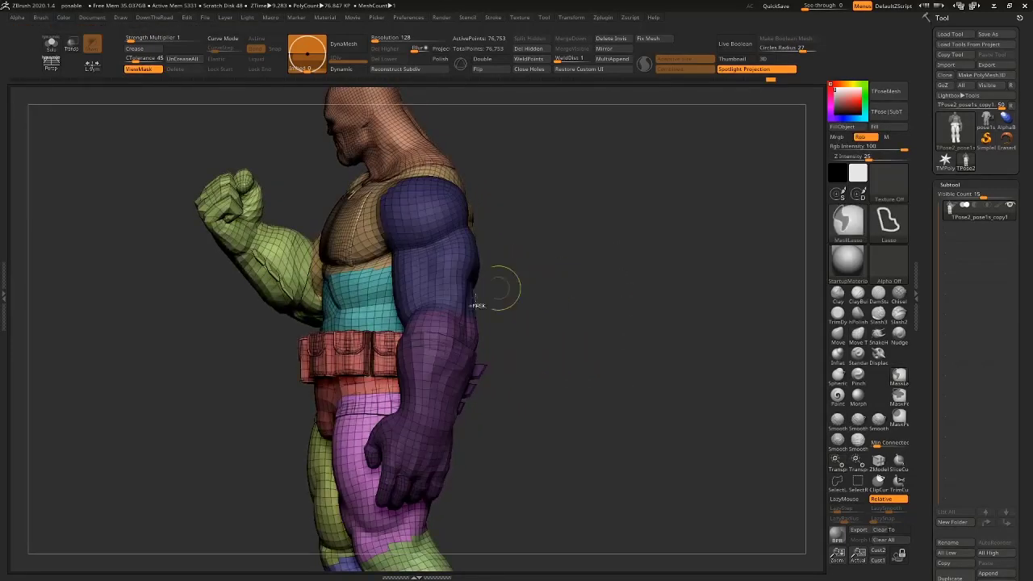
ctrl+click(521, 298)
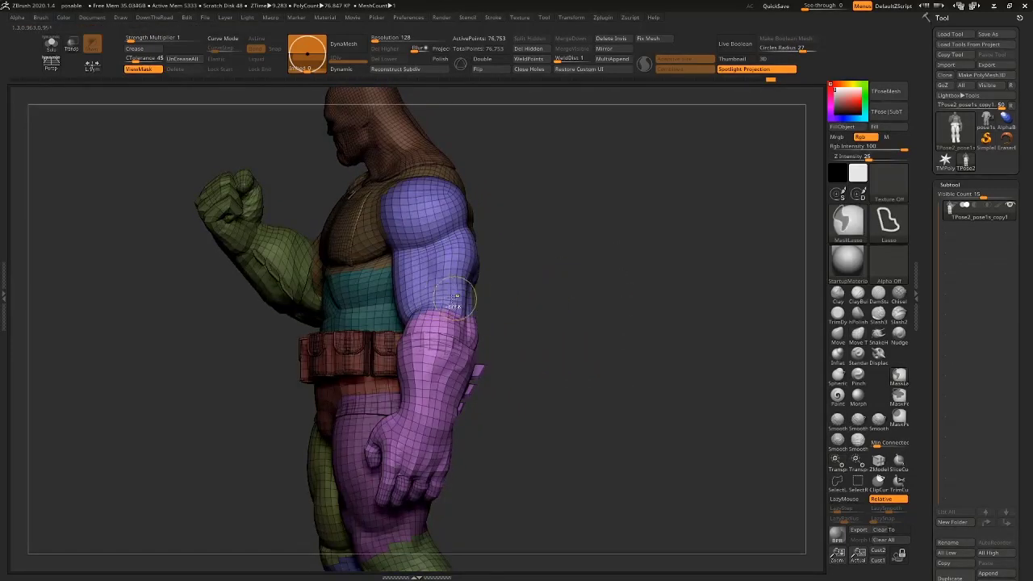
key(w)
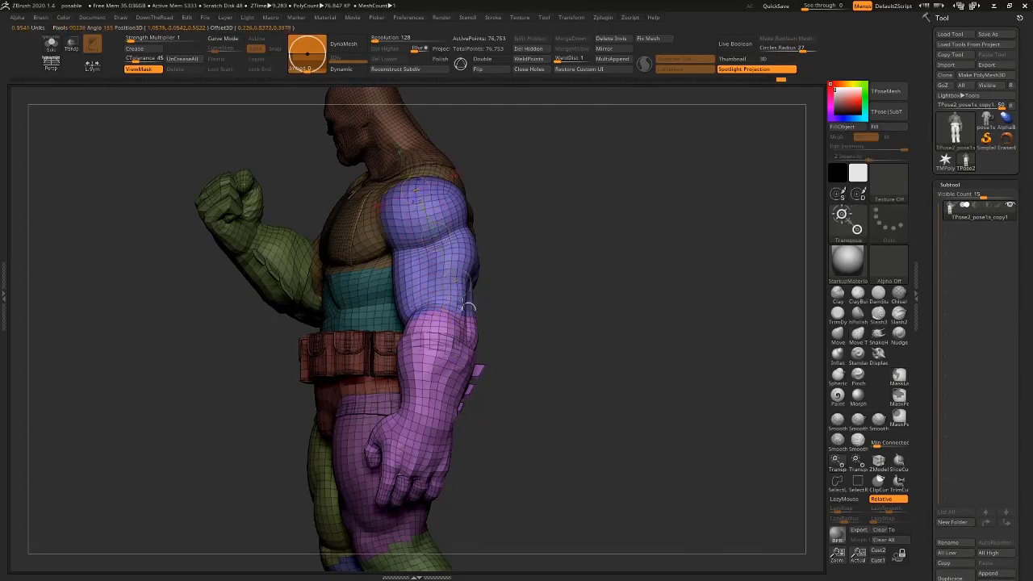
Bring the hanging arm closer to the torso in the front view, using a Transpose line from the armpit to the hand.
drag(506, 409, 505, 406)
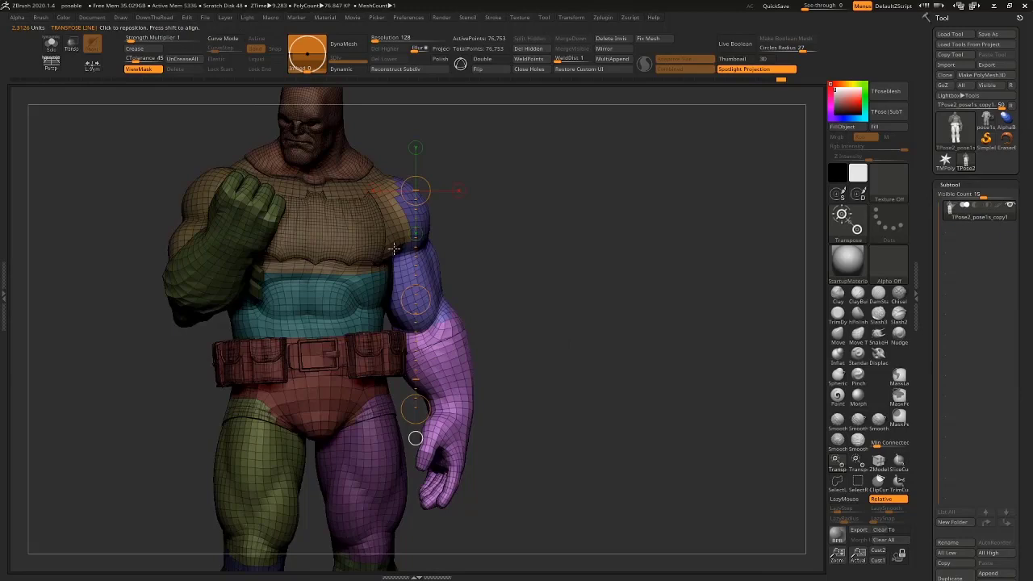
drag(394, 243, 437, 419)
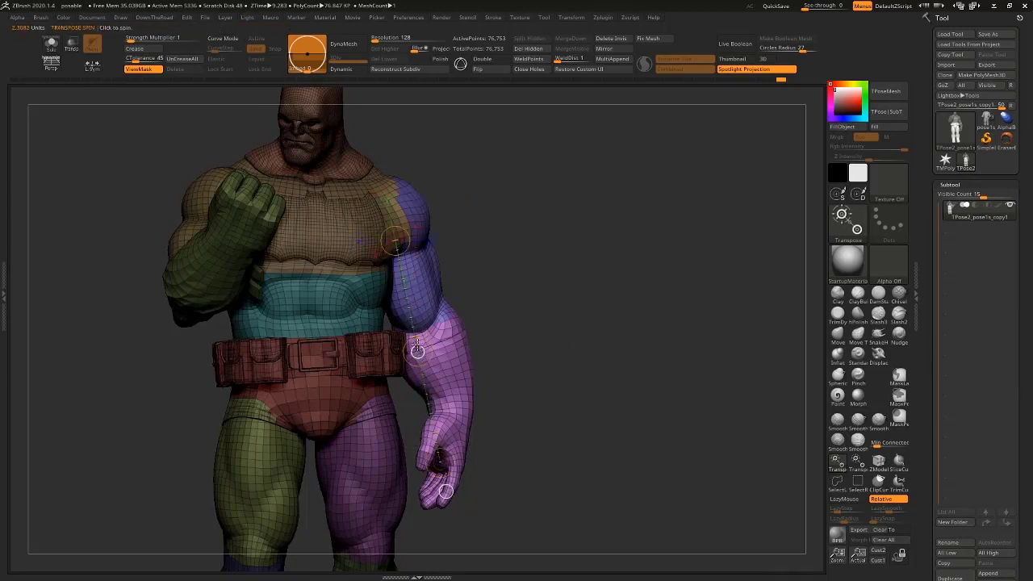
drag(417, 347, 434, 303)
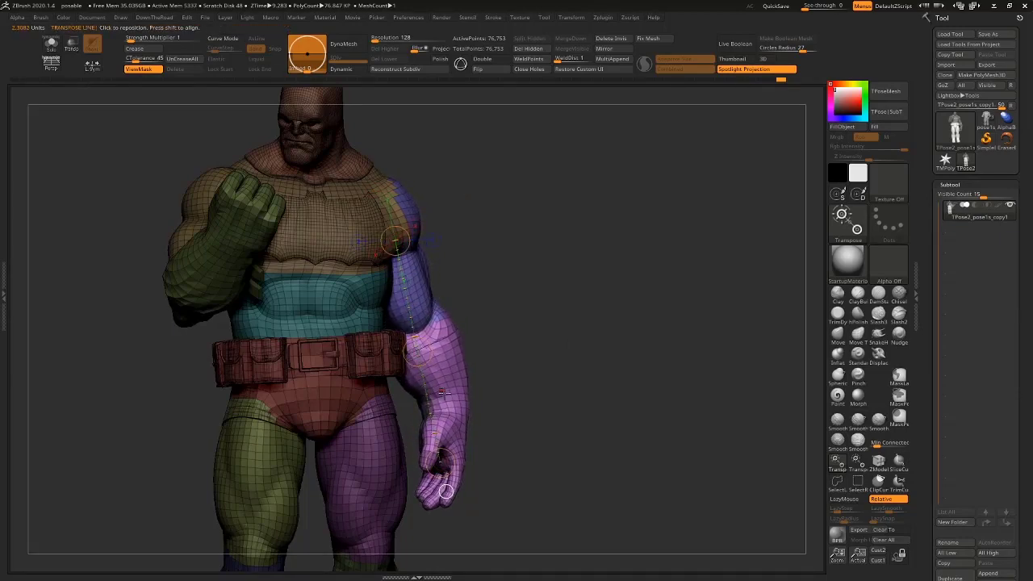
Mask the hanging arm's forearm and hand, and invert the mask so only that part stays free for Transpose.
drag(509, 374, 597, 339)
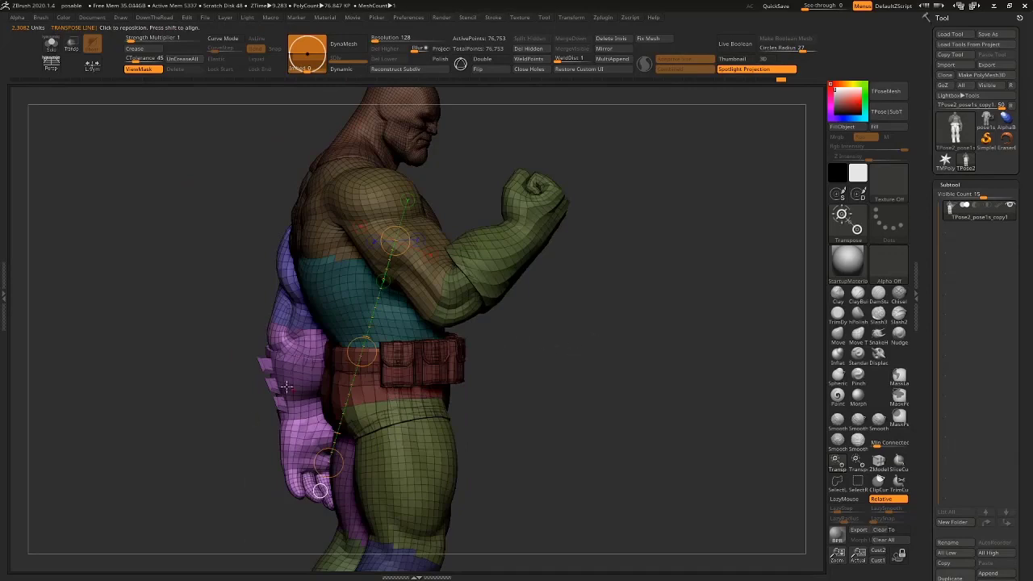
key(ctrl+h)
key(ctrl+h)
key(q)
ctrl+click(238, 487)
ctrl+click(307, 428)
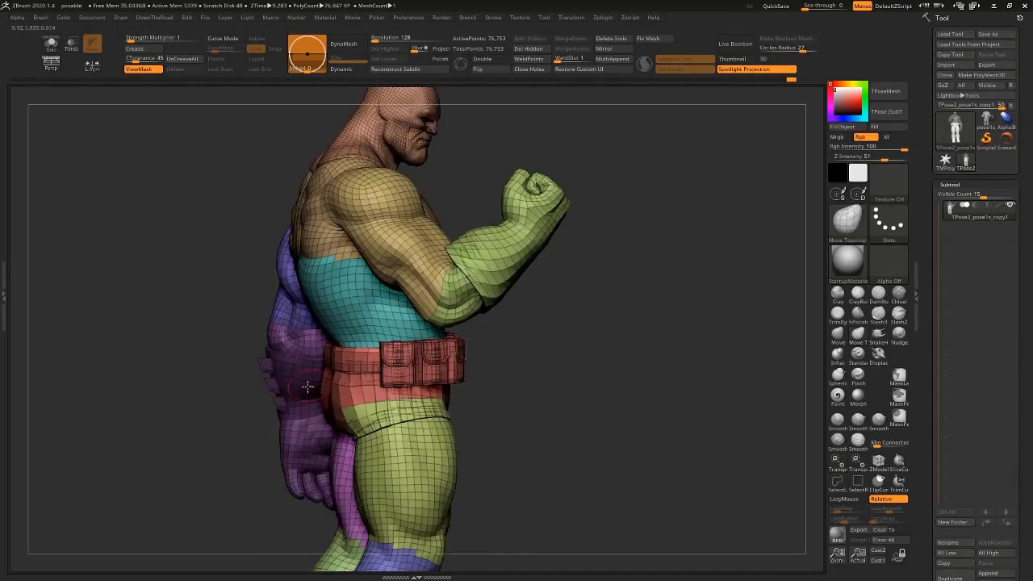
key(w)
ctrl+click(530, 369)
Bend the hanging arm's forearm forward at the elbow with Transpose lines placed in the back and side views.
drag(303, 331, 555, 490)
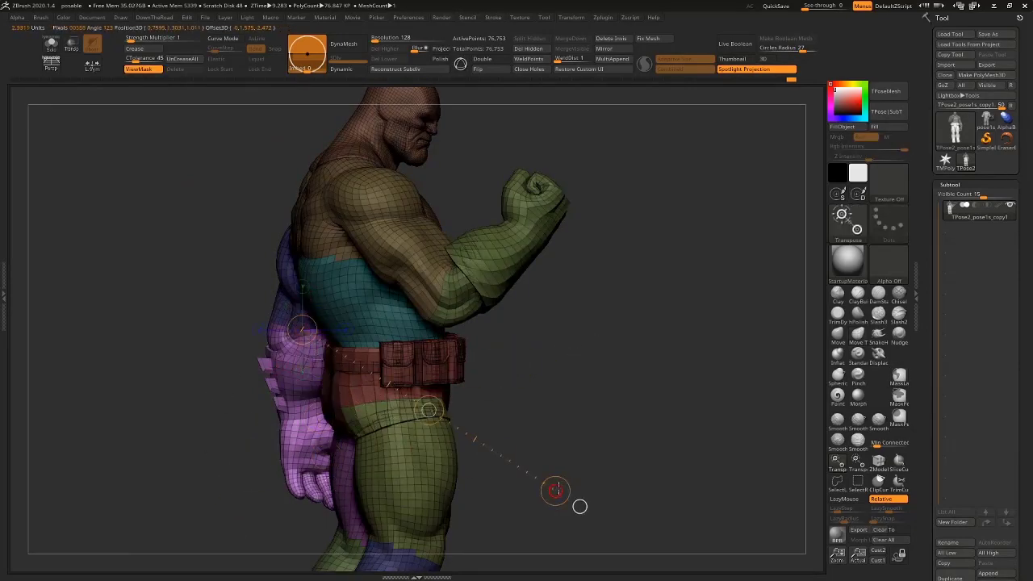
drag(600, 440, 677, 372)
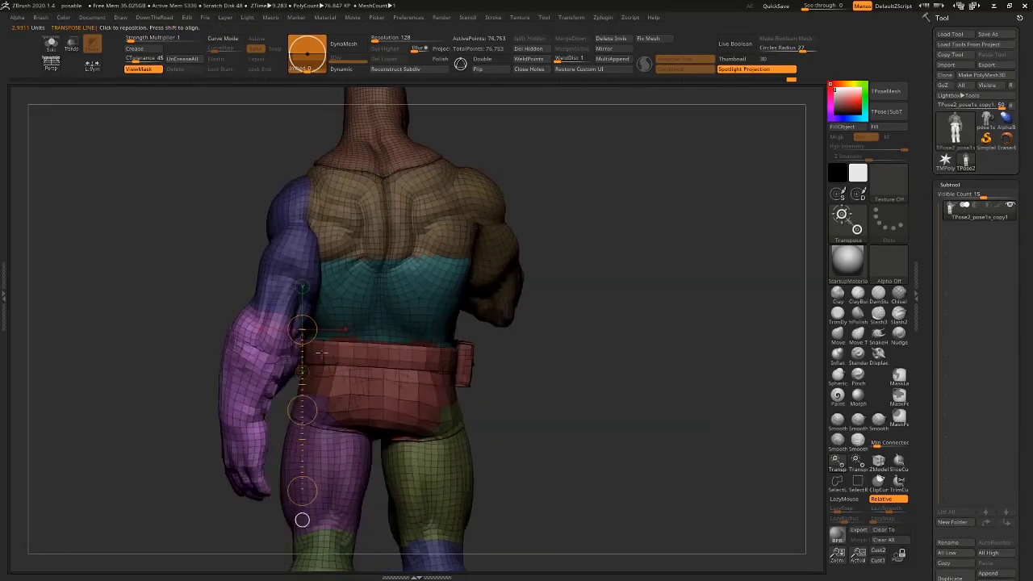
drag(266, 341, 245, 466)
drag(144, 500, 199, 480)
drag(325, 407, 411, 396)
drag(395, 459, 327, 441)
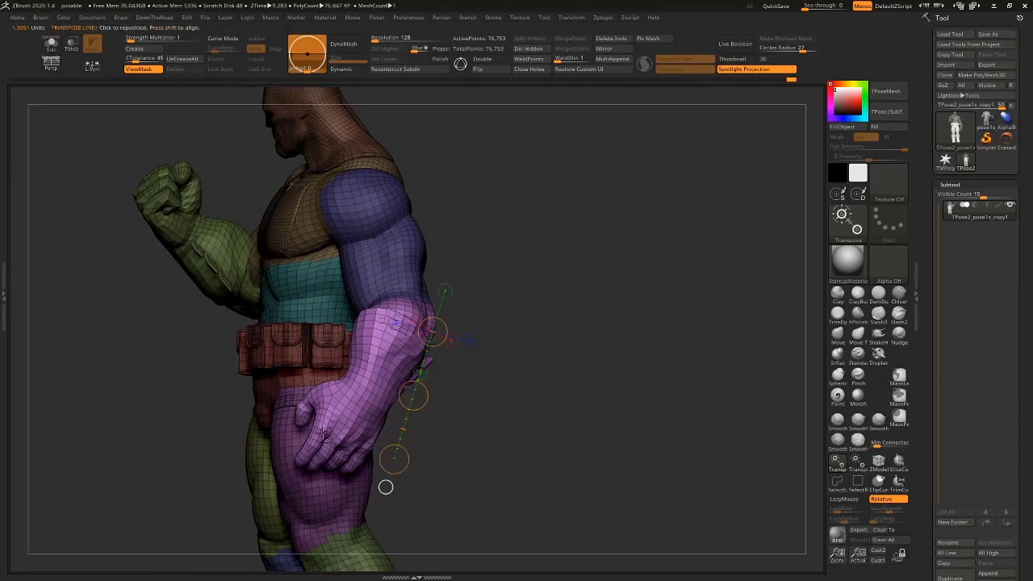
Fine-tune the forearm and hand angle in the front view with a Transpose line from the elbow to the hand.
drag(423, 322, 727, 330)
drag(363, 341, 388, 377)
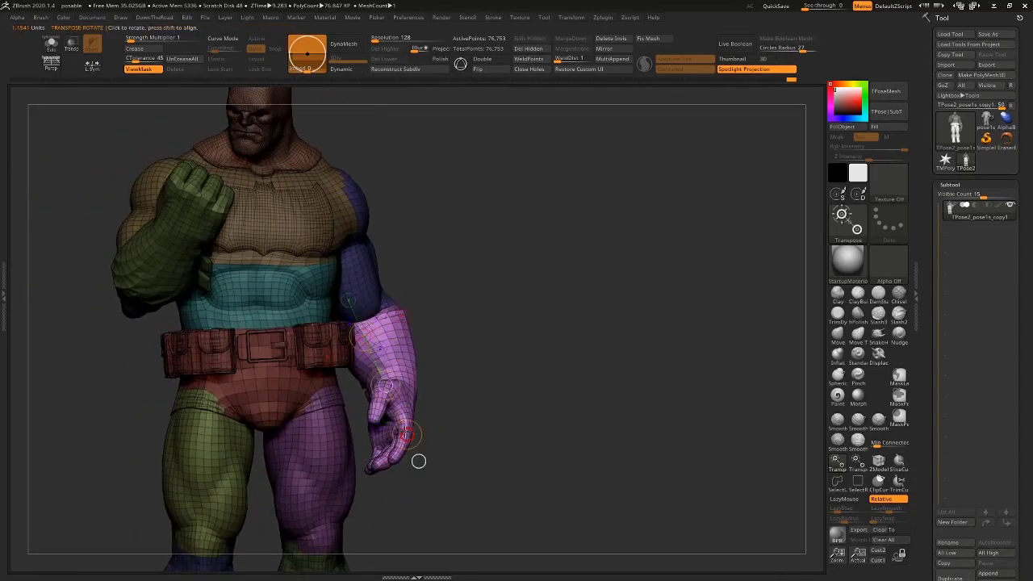
drag(406, 435, 409, 433)
drag(399, 388, 405, 388)
drag(363, 337, 360, 335)
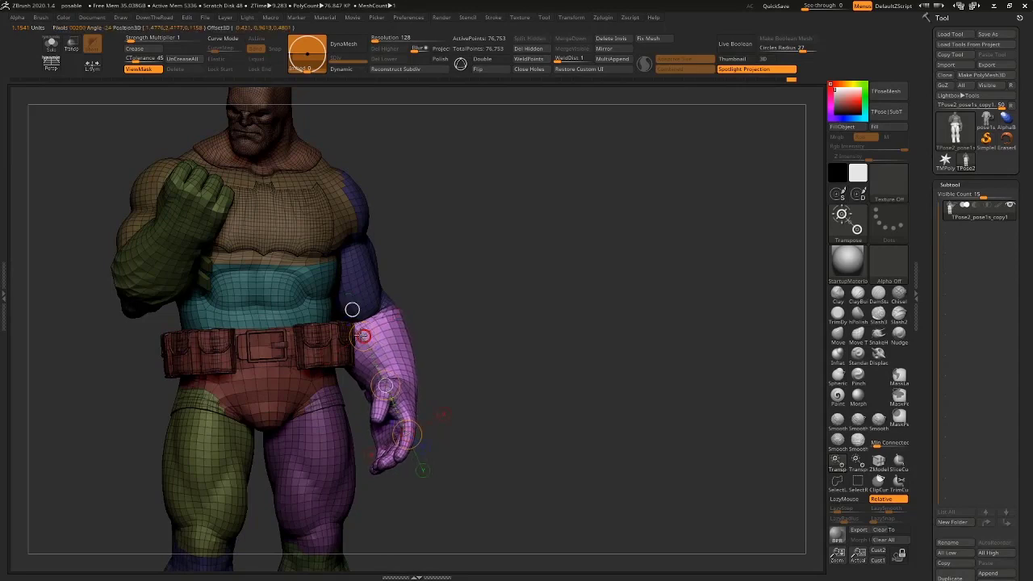
Free the whole hanging arm from the mask and shift its shoulder slightly outward with a hand-to-shoulder Transpose line in the back view.
mouse_move(487, 329)
alt+mouse_down()
mouse_move(482, 317)
mouse_move(583, 286)
mouse_move(604, 323)
mouse_move(573, 323)
mouse_move(675, 362)
mouse_move(559, 343)
mouse_move(597, 355)
mouse_move(548, 353)
alt+mouse_up()
key(q)
alt+drag(552, 277, 553, 297)
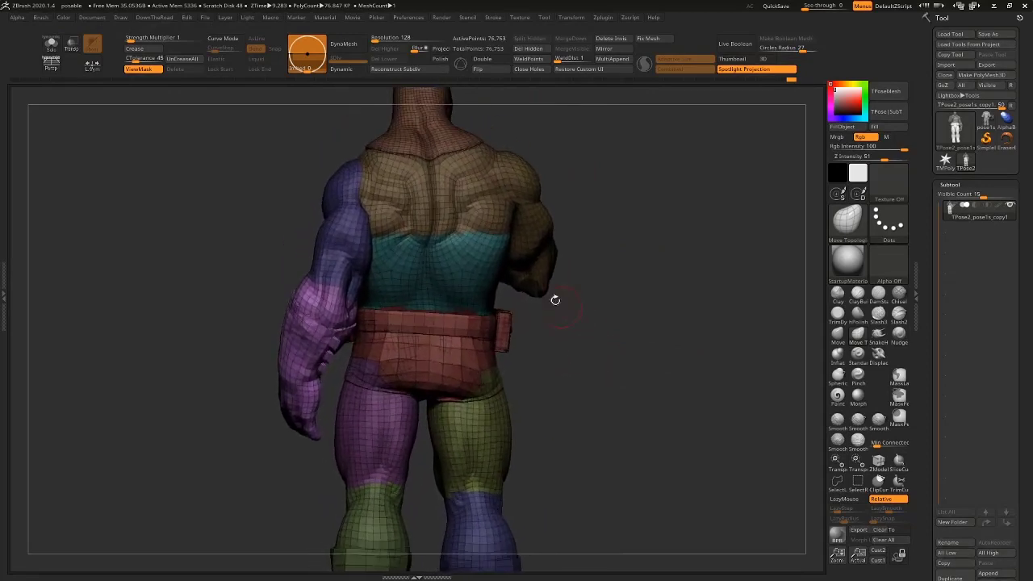
key(w)
ctrl+drag(316, 289, 266, 242)
key(q)
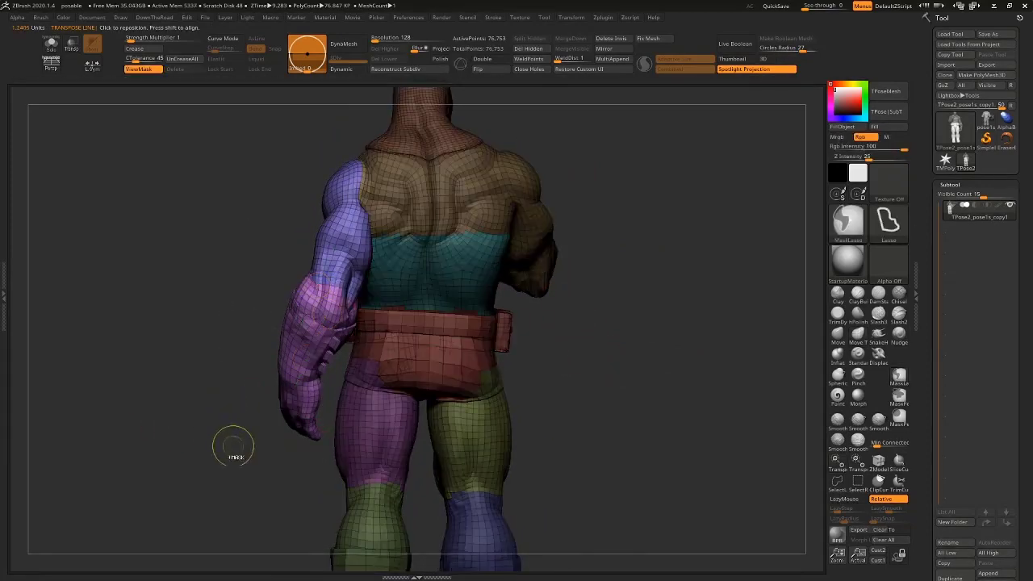
ctrl+click(233, 445)
ctrl+click(326, 324)
ctrl+click(237, 428)
ctrl+drag(279, 399, 289, 367)
key(w)
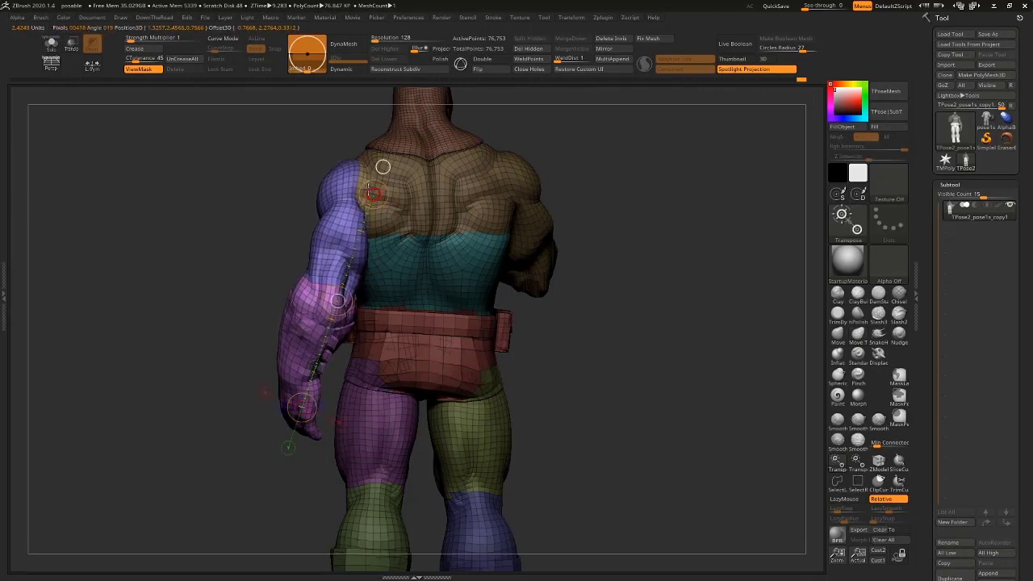
Mask everything except the leg below the raised arm, using topological masking from the thigh and refining the mask edge.
key(q)
mouse_move(655, 339)
alt+mouse_down()
mouse_move(650, 287)
mouse_move(622, 341)
mouse_move(726, 350)
mouse_move(583, 355)
mouse_move(610, 369)
mouse_move(588, 403)
mouse_move(613, 412)
mouse_move(578, 414)
mouse_move(639, 382)
mouse_move(638, 404)
mouse_move(590, 408)
mouse_move(668, 414)
mouse_move(572, 374)
mouse_move(645, 393)
mouse_move(581, 398)
mouse_move(592, 376)
mouse_move(549, 350)
mouse_move(697, 385)
alt+mouse_up()
drag(447, 372, 654, 396)
key(w)
ctrl+drag(449, 278, 462, 363)
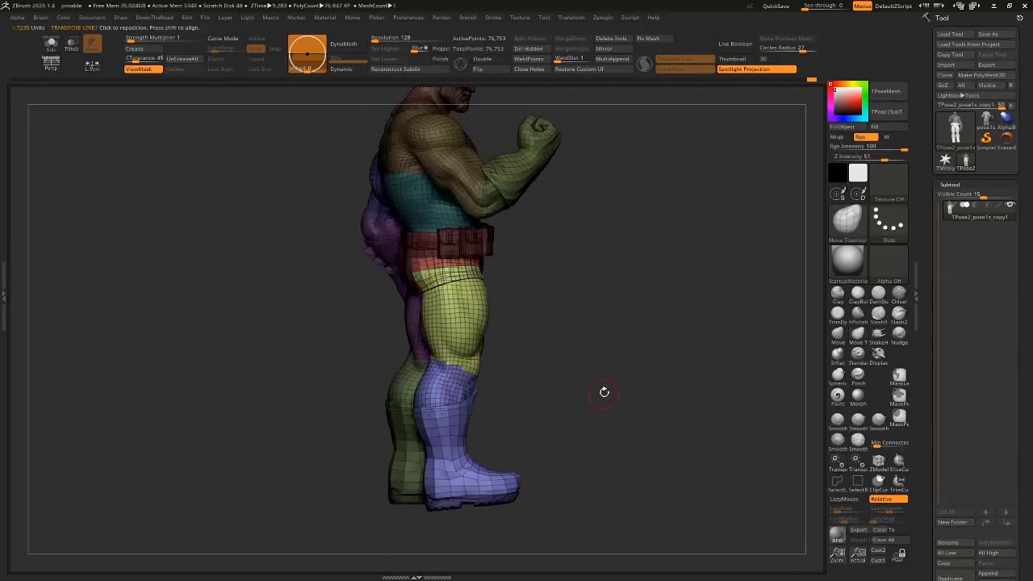
mouse_move(604, 392)
mouse_down()
mouse_move(641, 385)
mouse_move(595, 417)
mouse_move(685, 424)
mouse_move(650, 456)
mouse_move(601, 414)
mouse_move(624, 422)
mouse_move(611, 454)
mouse_move(617, 399)
mouse_up()
key(q)
key(w)
key(q)
ctrl+click(507, 300)
ctrl+click(383, 346)
ctrl+click(478, 324)
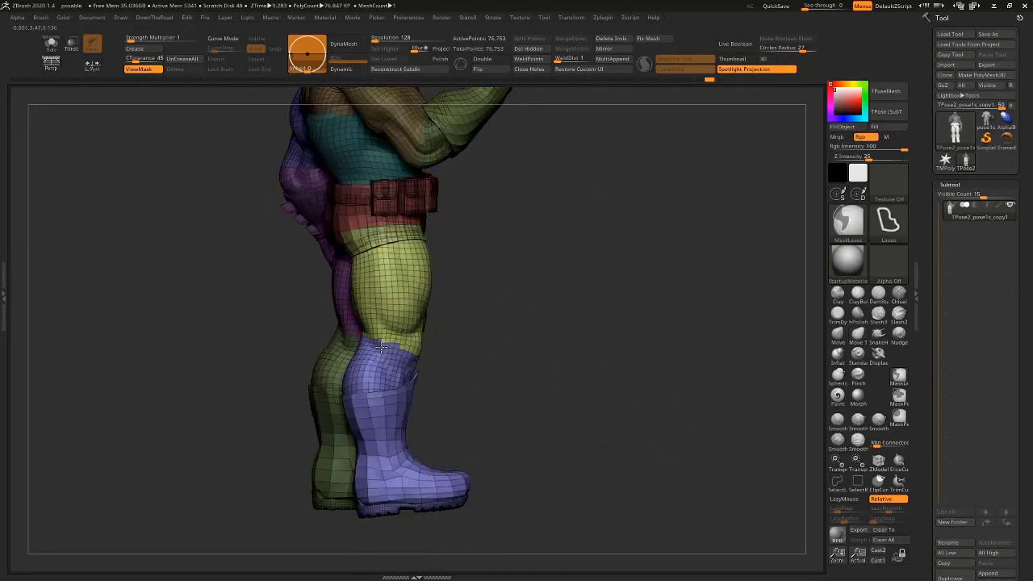
Rotate the free leg slightly forward from the hip in the side view and adjust its sideways angle from the back.
key(w)
drag(473, 420, 489, 421)
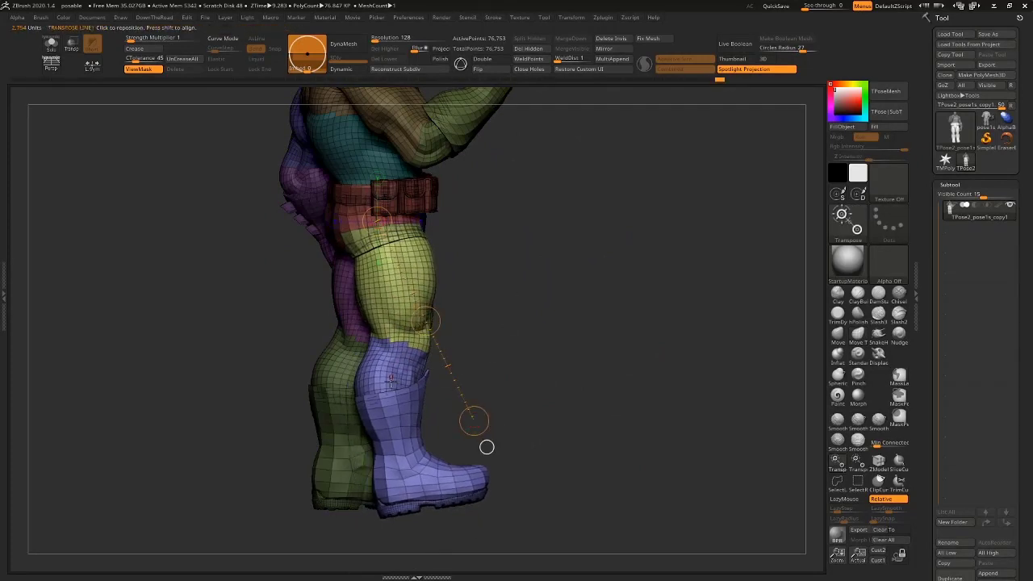
drag(446, 383, 443, 383)
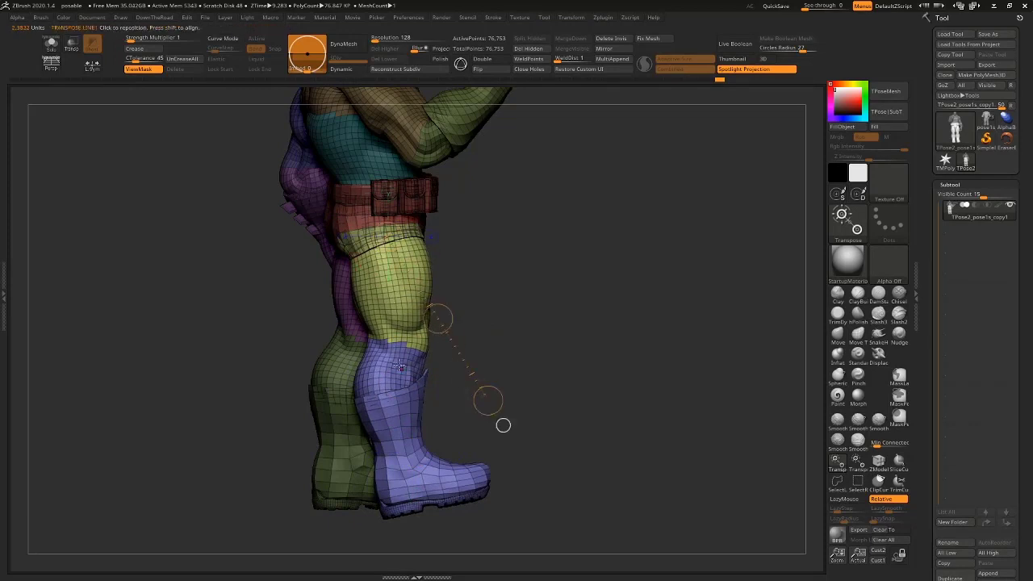
click(459, 364)
drag(546, 364, 623, 315)
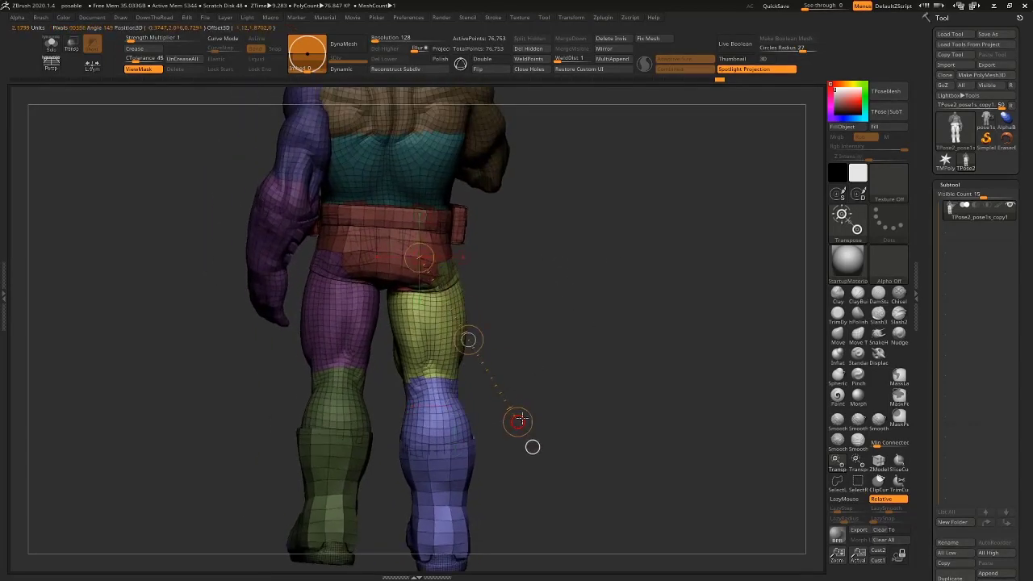
drag(519, 419, 517, 420)
Mask the same leg's lower part below the knee and invert the mask so only the lower leg stays free.
drag(623, 356, 596, 413)
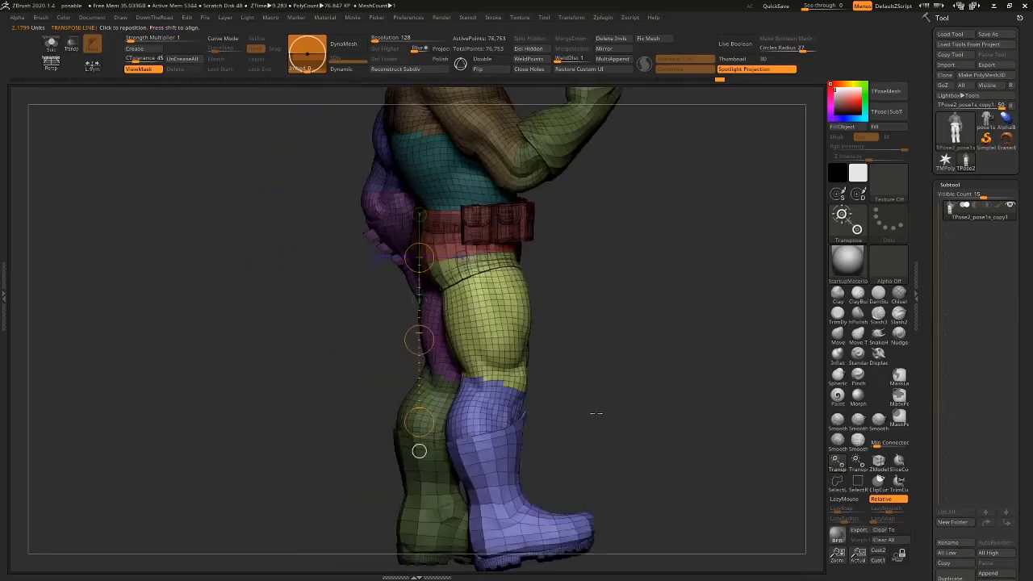
key(ctrl+shift+a)
ctrl+click(494, 425)
ctrl+click(616, 376)
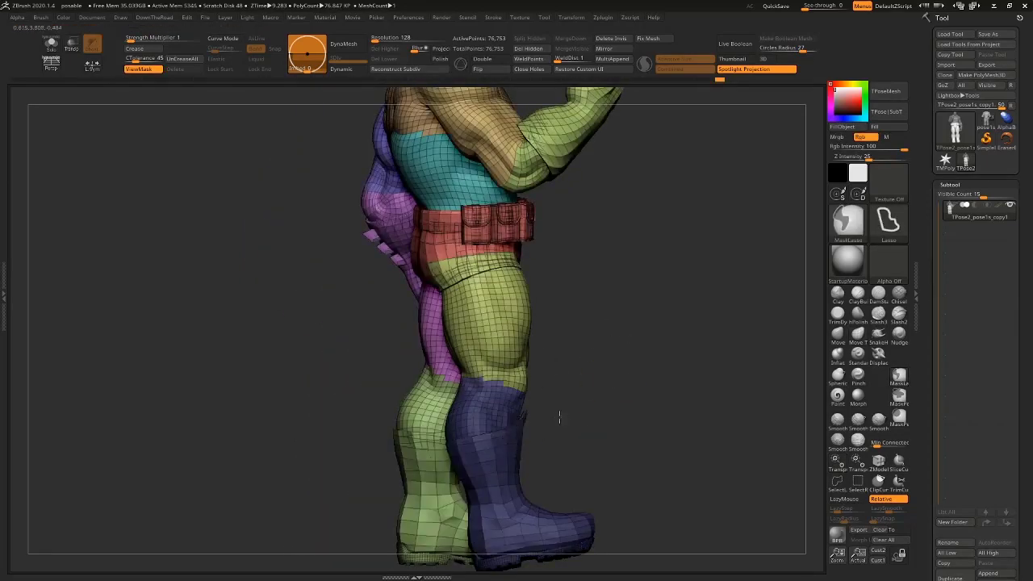
ctrl+click(557, 417)
Rotate the free lower leg slightly at the knee in the back view with a Transpose line.
drag(494, 387, 645, 397)
drag(646, 397, 492, 419)
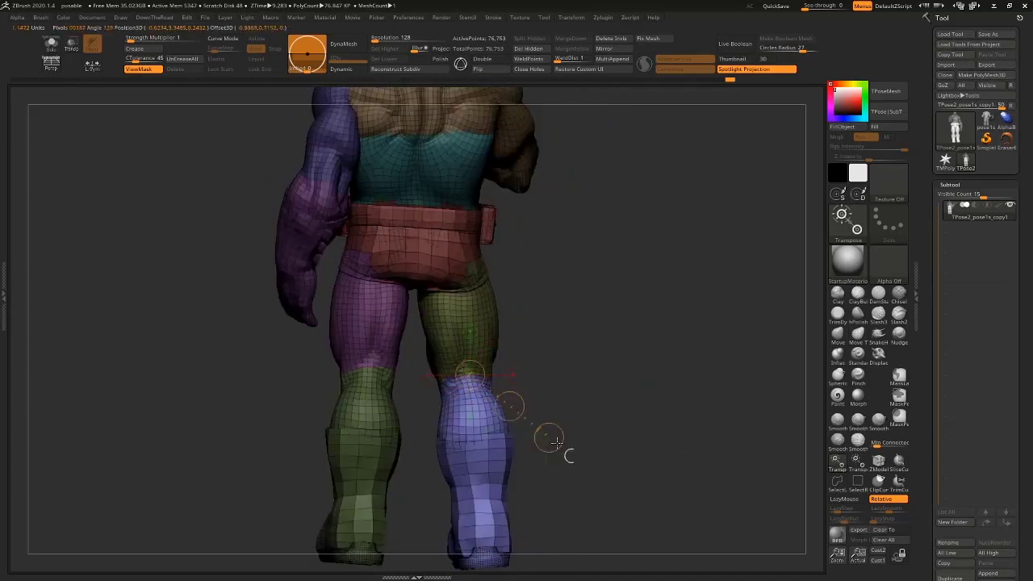
drag(557, 442, 578, 460)
Mask the same leg down to the ankle so only the boot's foot stays free.
alt+drag(637, 474, 636, 409)
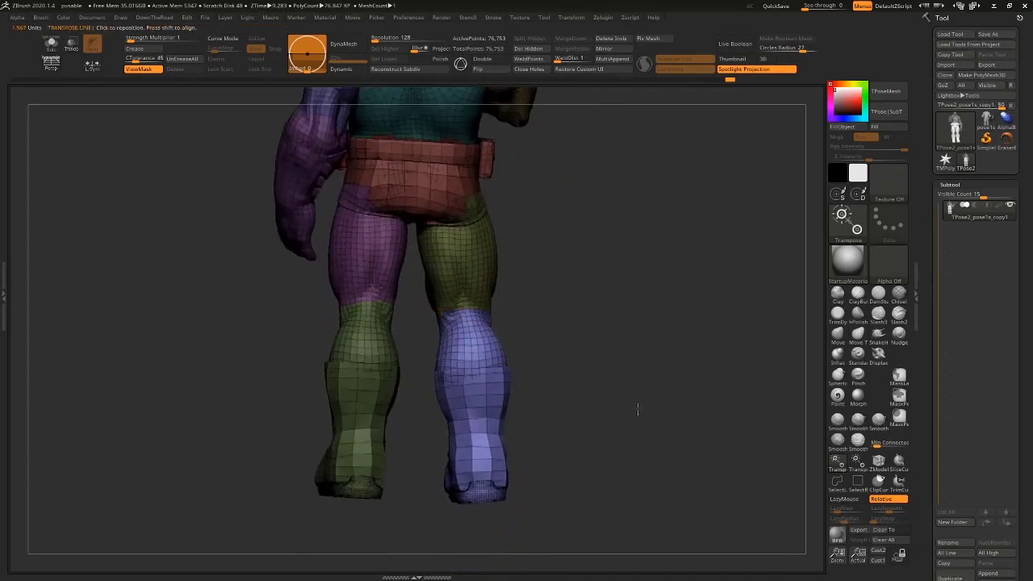
mouse_move(710, 435)
mouse_down()
mouse_move(630, 455)
mouse_move(692, 424)
mouse_move(541, 534)
mouse_move(526, 425)
mouse_move(549, 421)
mouse_up()
drag(694, 424, 615, 433)
drag(430, 528, 670, 452)
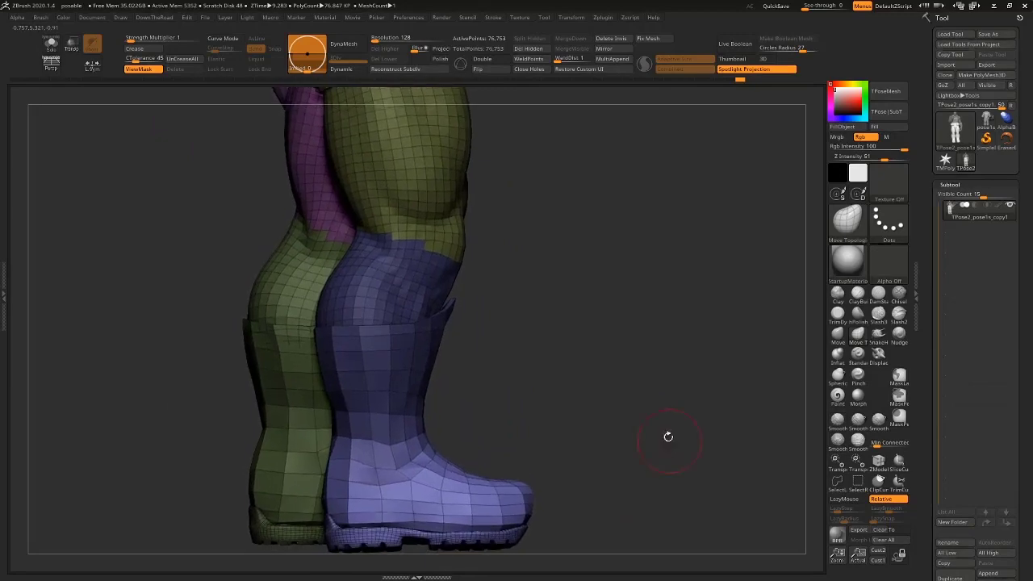
Lay a Transpose line along the boot sole from heel to toe and roll the foot sideways, undoing the excessive spin.
key(w)
drag(601, 434, 603, 304)
drag(332, 207, 512, 206)
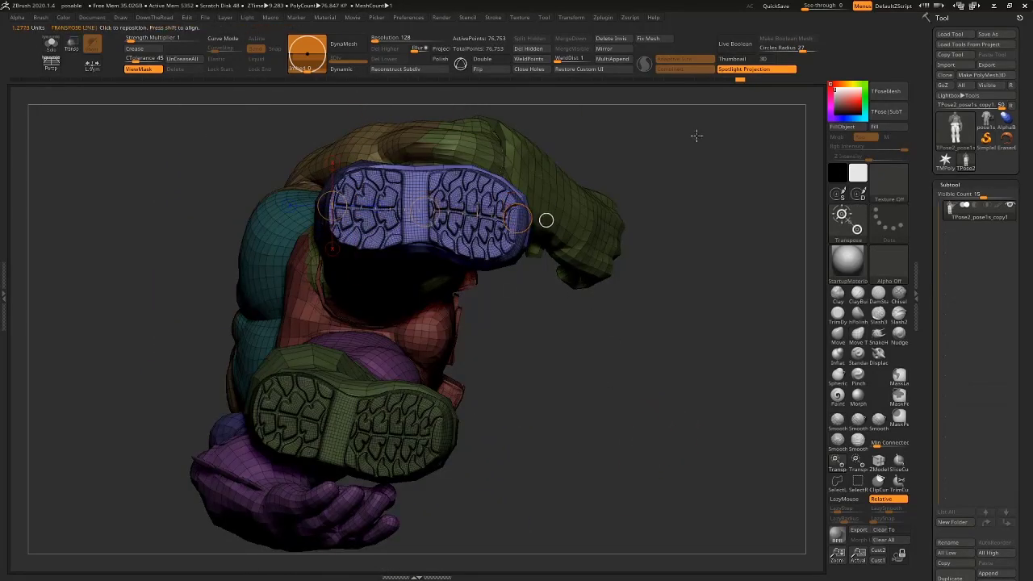
shift+drag(696, 136, 686, 291)
alt+drag(691, 211, 660, 388)
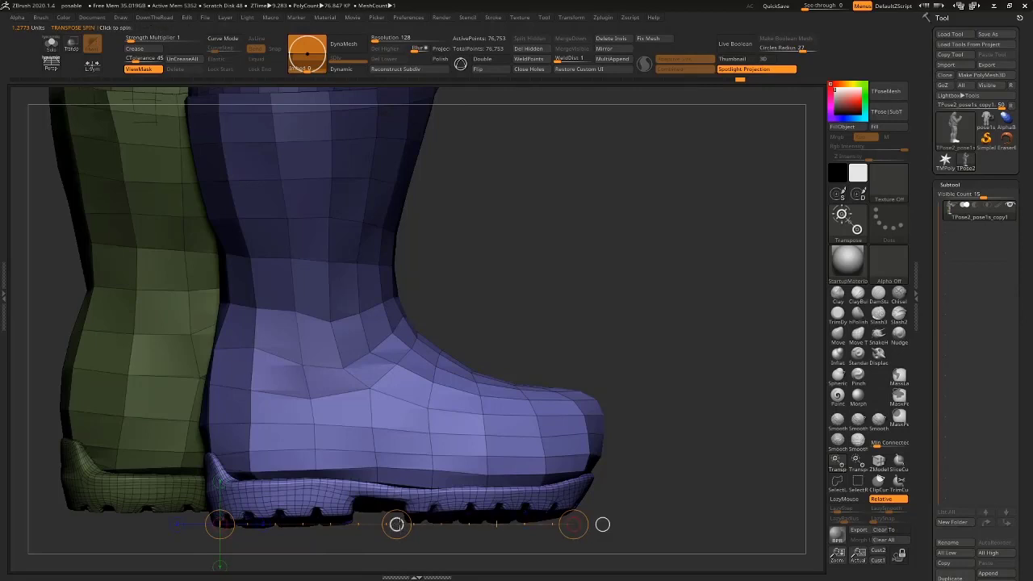
drag(396, 524, 462, 532)
drag(731, 394, 663, 396)
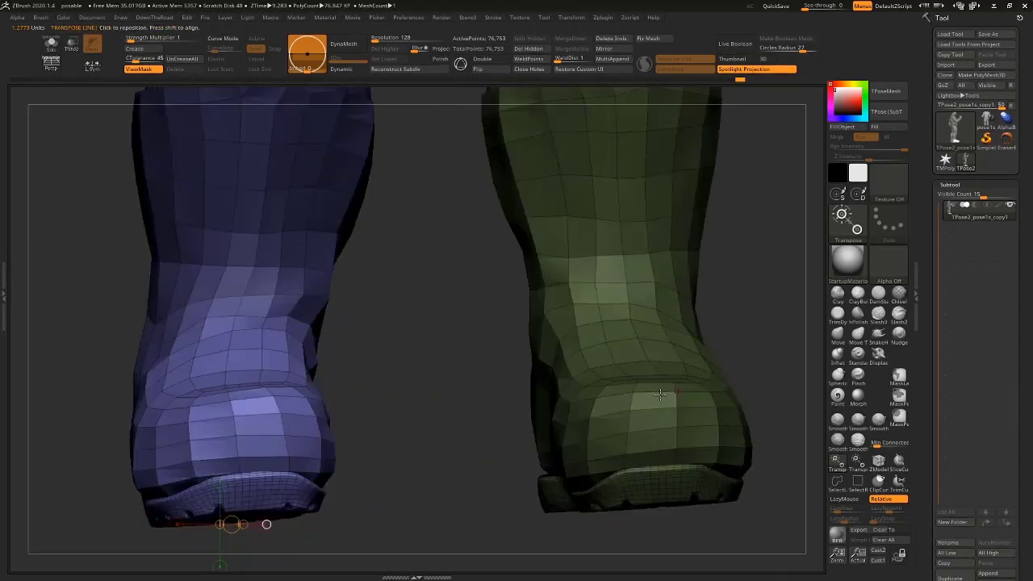
key(ctrl+z)
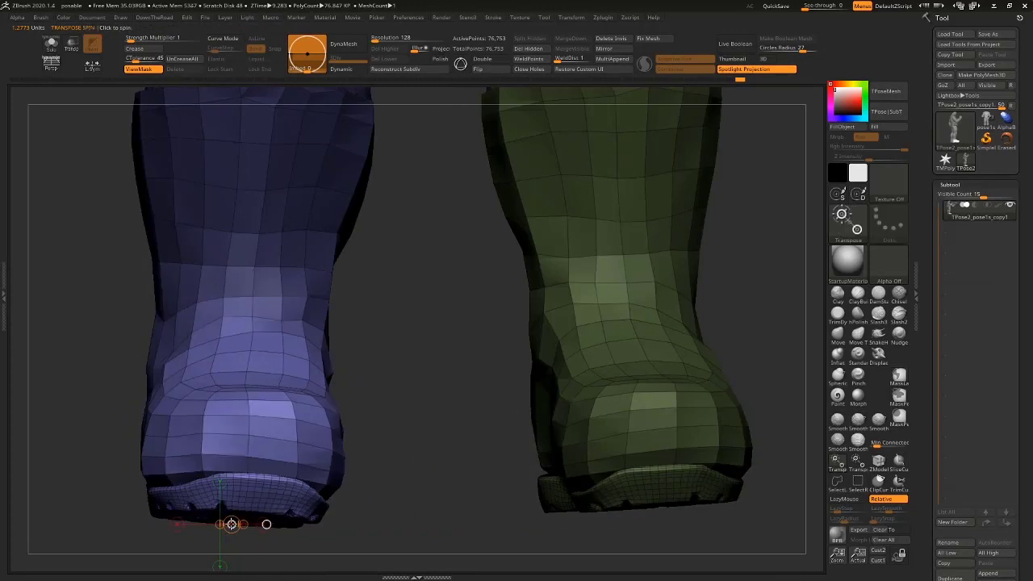
drag(265, 527, 761, 391)
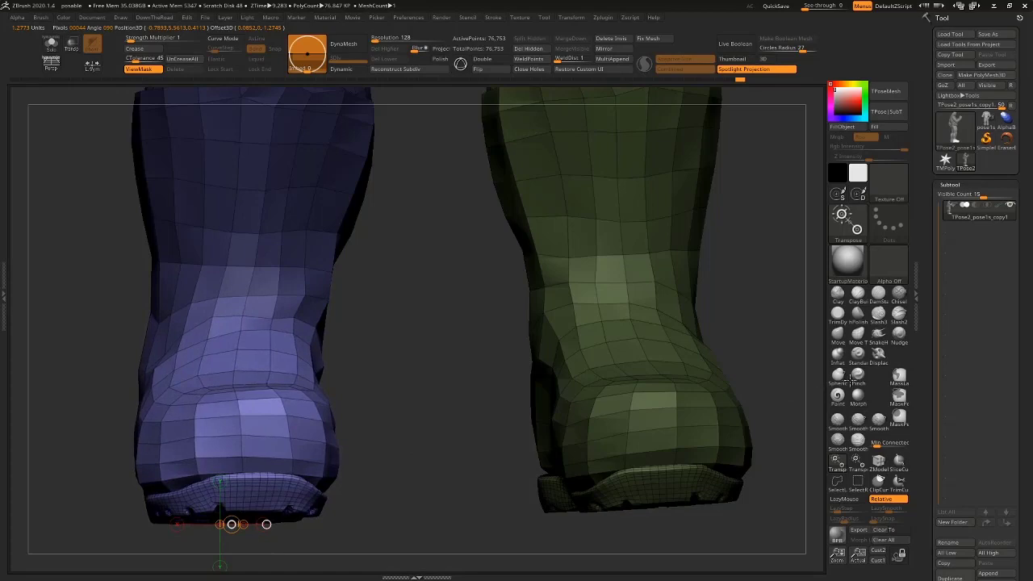
Adjust the foot's pitch in the side view with Transpose lines starting at the heel.
drag(413, 492, 494, 490)
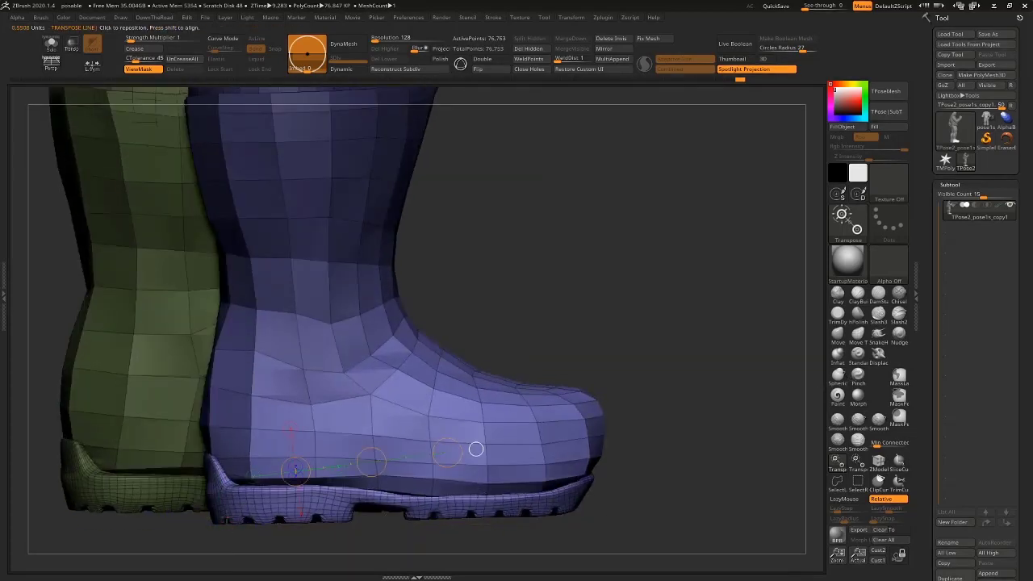
drag(700, 435, 664, 467)
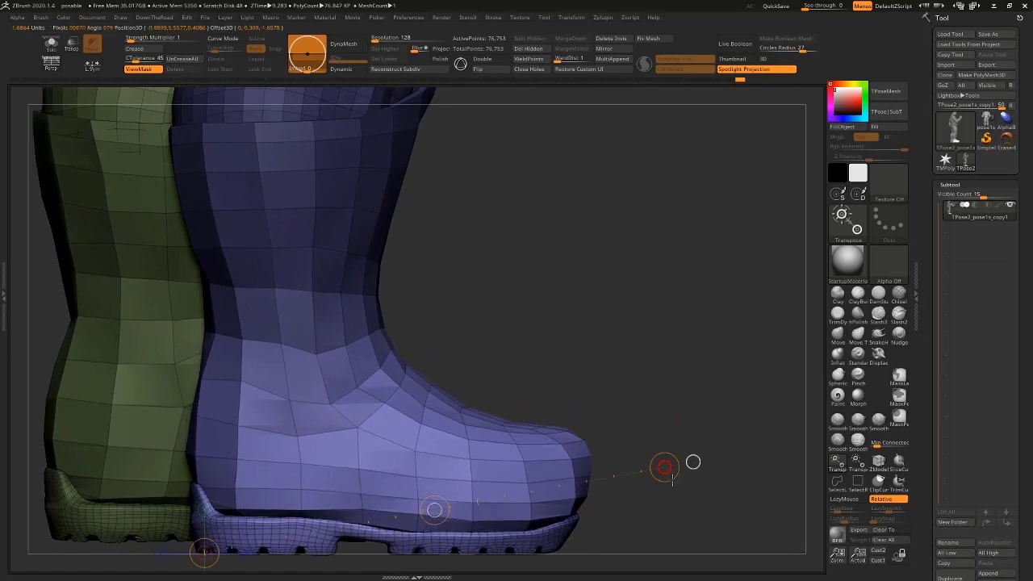
drag(728, 403, 725, 371)
mouse_move(627, 423)
mouse_down()
mouse_move(525, 373)
mouse_move(581, 380)
mouse_move(367, 355)
mouse_move(605, 536)
mouse_move(659, 536)
mouse_move(680, 393)
mouse_move(524, 392)
mouse_move(592, 427)
mouse_move(634, 429)
mouse_move(634, 472)
mouse_up()
Move the foot slightly toward the other leg in the back and front views, using horizontal Transpose lines.
drag(421, 436, 664, 437)
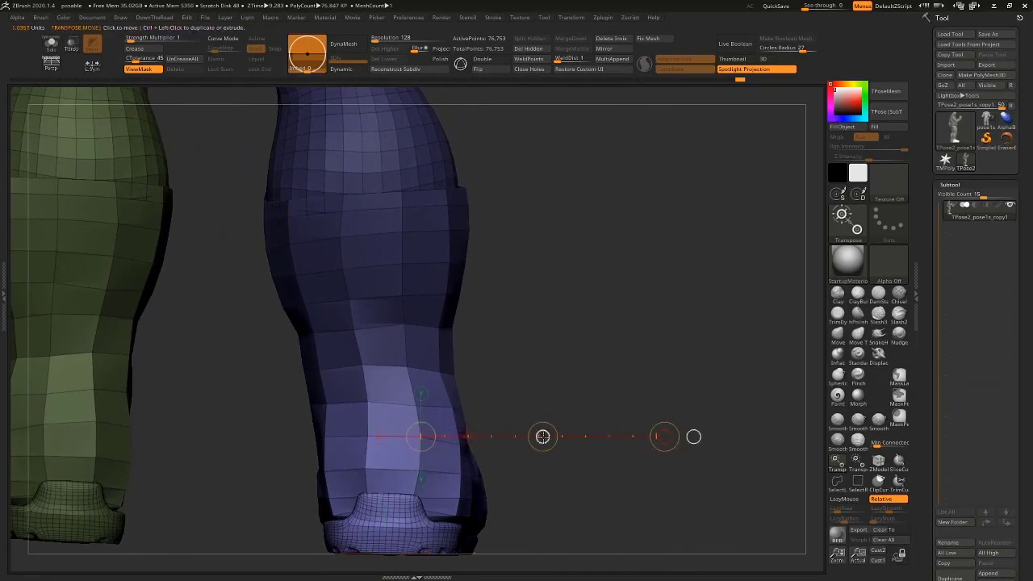
drag(543, 438, 537, 440)
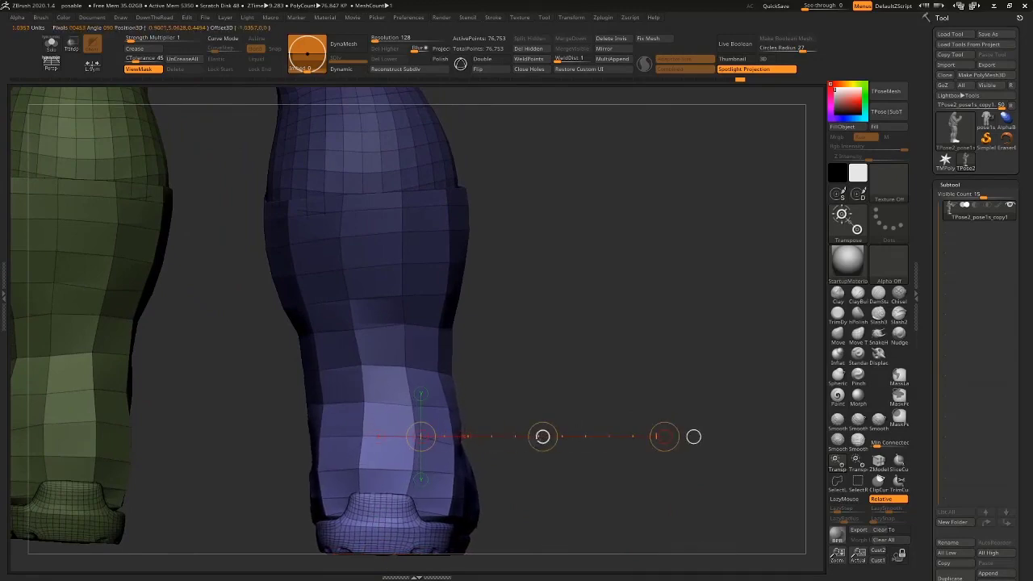
key(q)
alt+drag(560, 507, 685, 423)
drag(686, 424, 516, 428)
mouse_move(538, 517)
alt+mouse_down()
mouse_move(688, 376)
mouse_move(644, 392)
mouse_move(620, 428)
mouse_move(669, 415)
mouse_move(673, 383)
alt+mouse_up()
alt+drag(444, 475, 445, 493)
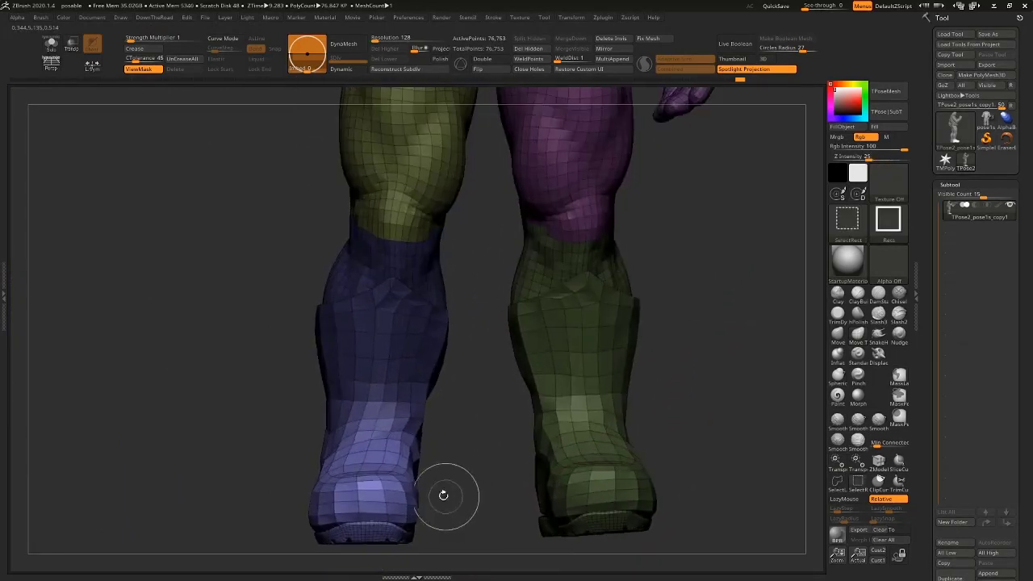
key(w)
shift+drag(347, 467, 188, 467)
drag(266, 466, 268, 466)
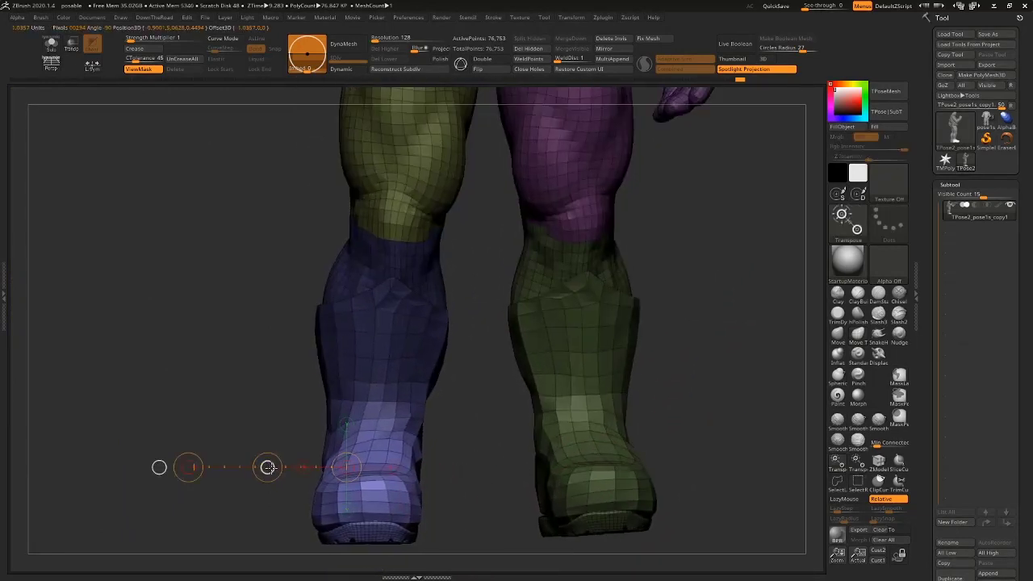
Replace the foot mask with one that leaves the entire lower leg and boot polygroup free.
key(q)
mouse_move(695, 386)
alt+mouse_down()
mouse_move(683, 362)
mouse_move(691, 385)
mouse_move(712, 387)
alt+mouse_up()
key(w)
ctrl+click(405, 350)
key(q)
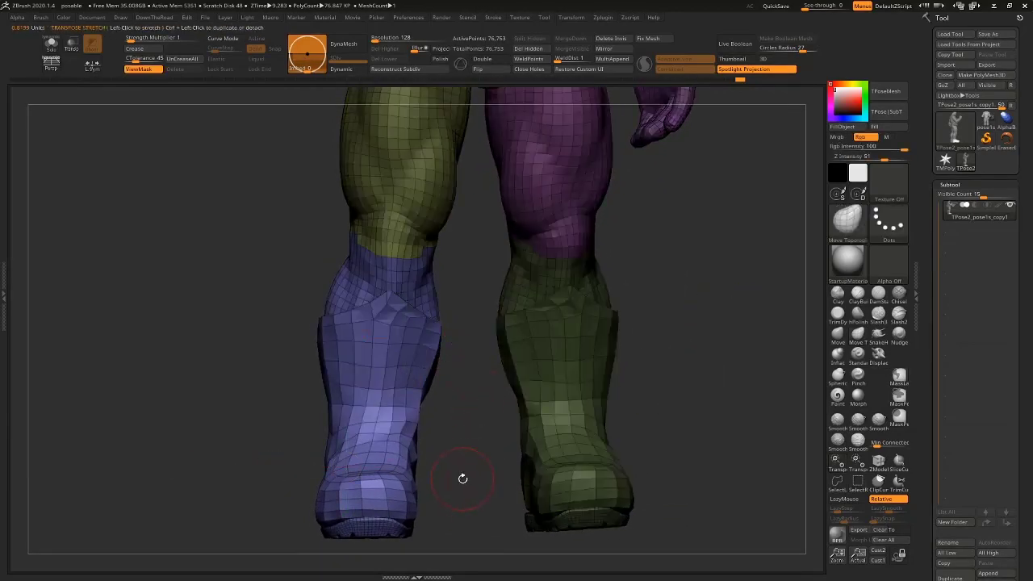
Swing the blue lower leg slightly outward at the knee with a Transpose rotation and clear its mask.
drag(438, 405, 665, 244)
ctrl+click(664, 245)
key(r)
ctrl+click(544, 329)
drag(378, 477, 522, 255)
drag(523, 254, 508, 243)
drag(598, 250, 627, 363)
key(ctrl+z)
key(q)
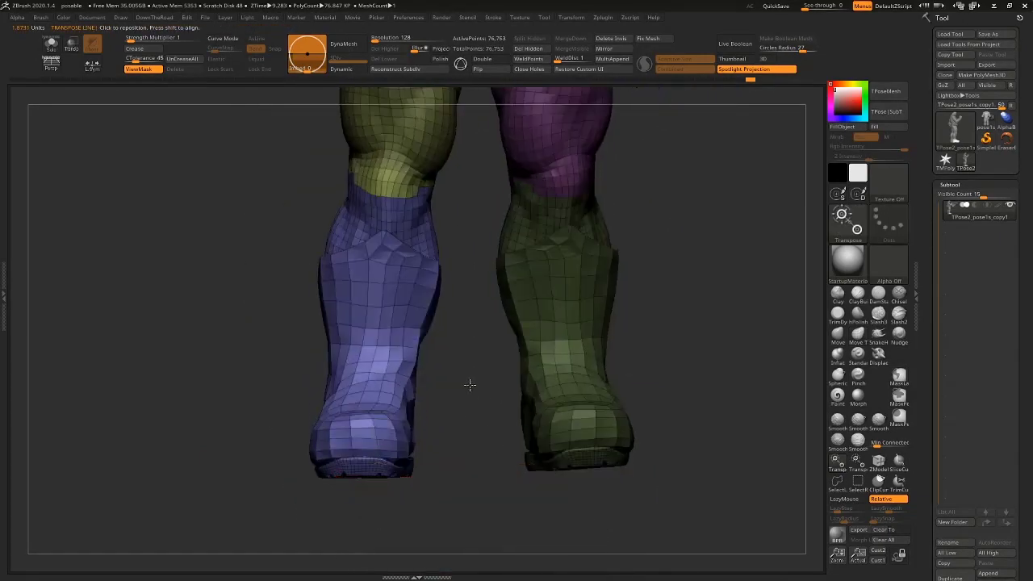
mouse_move(470, 385)
alt+mouse_down()
mouse_move(458, 362)
mouse_move(445, 423)
alt+mouse_up()
key(q)
ctrl+drag(660, 233, 679, 267)
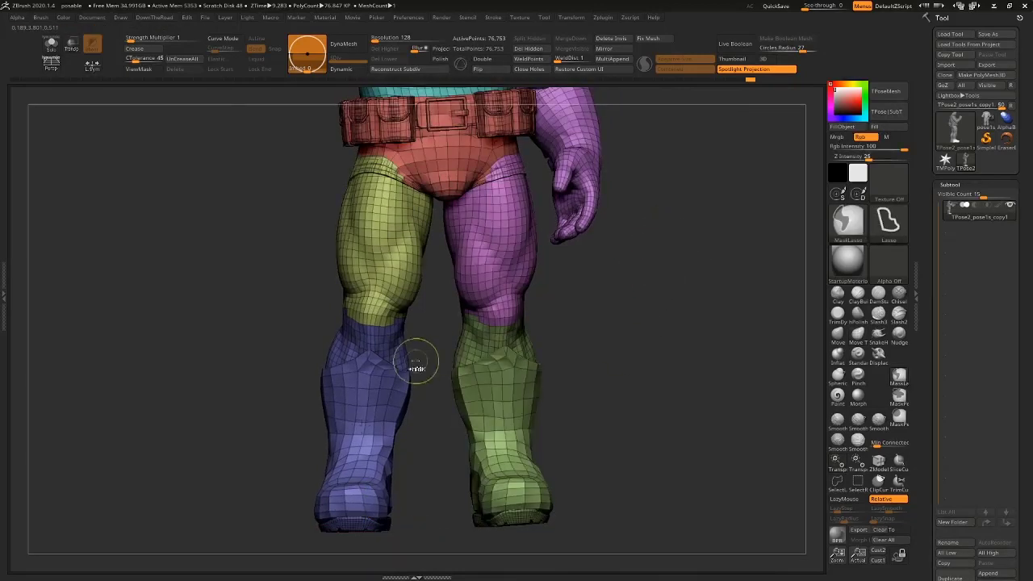
Mask everything except the yellow thigh, including the lower leg below the knee, and soften the mask edges.
key(r)
ctrl+click(388, 262)
key(q)
mouse_move(439, 308)
ctrl+mouse_down()
mouse_move(366, 195)
mouse_move(439, 105)
ctrl+mouse_up()
mouse_move(434, 392)
ctrl+mouse_down()
mouse_move(395, 303)
mouse_move(295, 335)
ctrl+mouse_up()
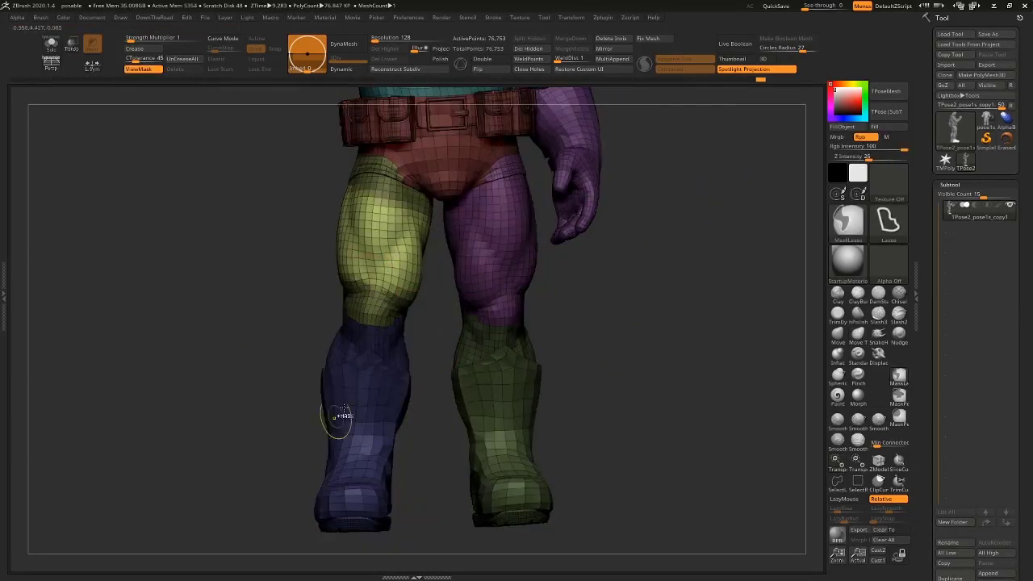
ctrl+click(419, 329)
ctrl+click(341, 352)
ctrl+click(267, 393)
key(r)
Try to twist the yellow thigh around a Transpose line laid from hip to shin, undo it and clear the mask.
drag(396, 175, 366, 414)
shift+drag(250, 430, 289, 424)
drag(395, 296, 356, 320)
mouse_move(474, 295)
shift+mouse_down()
mouse_move(436, 304)
mouse_move(400, 333)
shift+mouse_up()
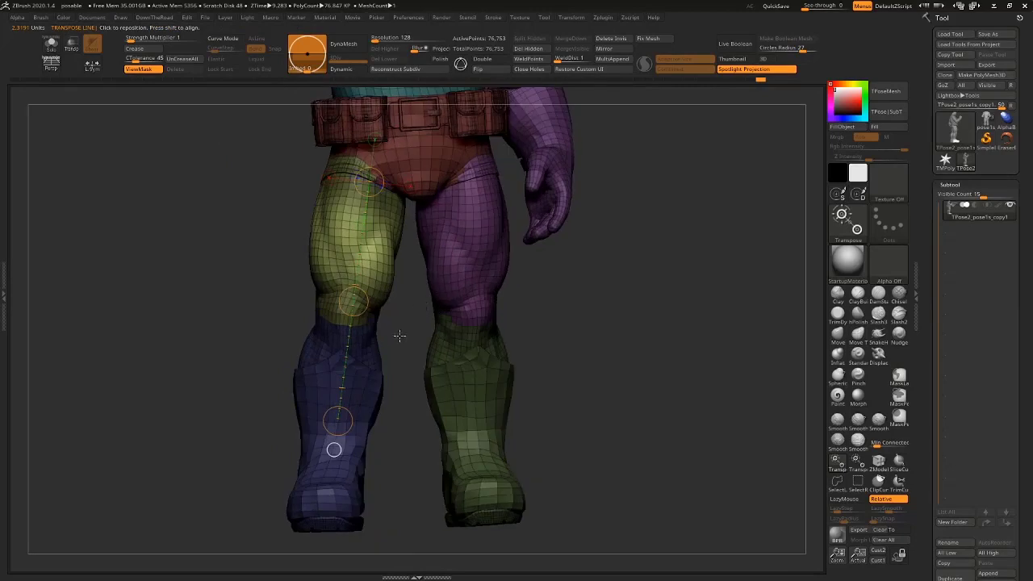
key(ctrl+z)
click(858, 332)
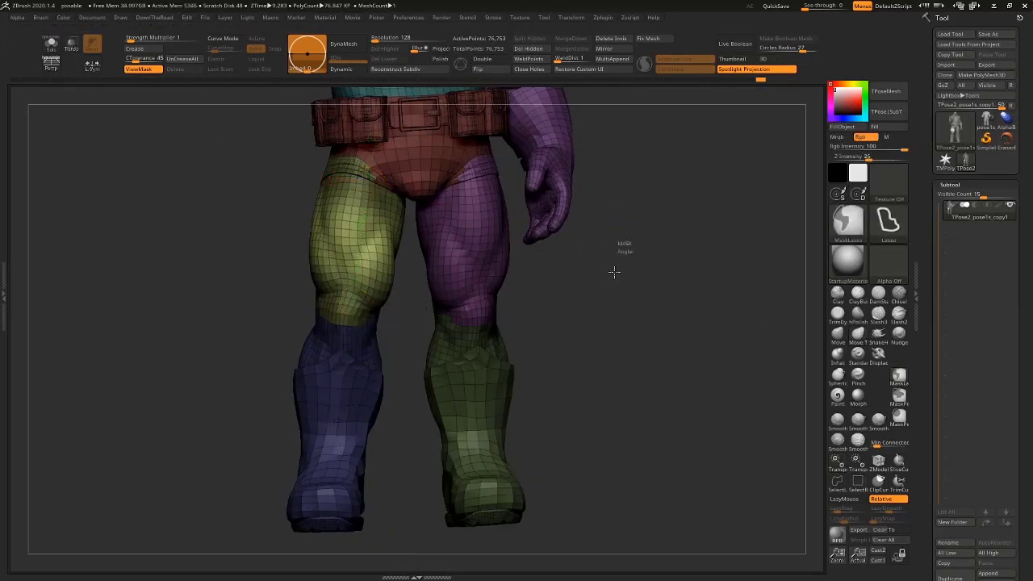
ctrl+drag(616, 271, 619, 275)
Mask everything except the purple thigh and its green lower leg, softening the mask border at the hip.
key(s)
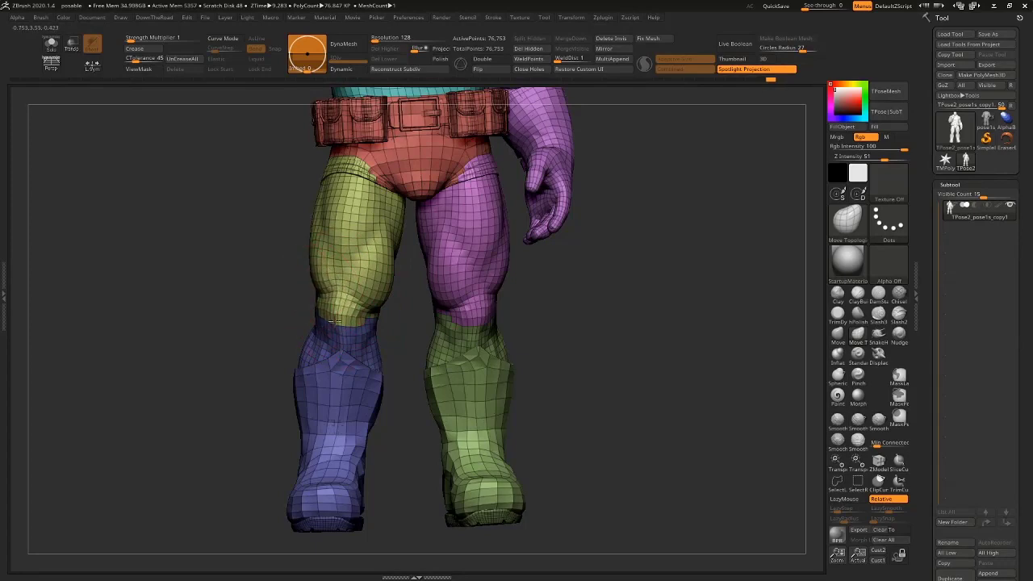
alt+drag(584, 324, 570, 395)
alt+drag(556, 269, 555, 203)
alt+drag(575, 118, 572, 234)
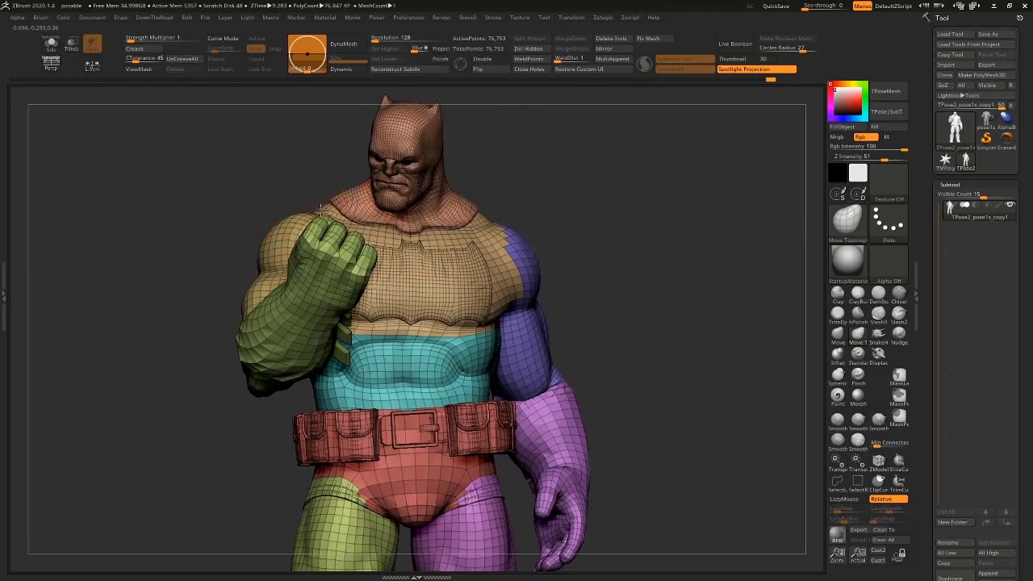
drag(611, 200, 622, 311)
drag(505, 415, 650, 295)
key(w)
ctrl+click(533, 353)
key(q)
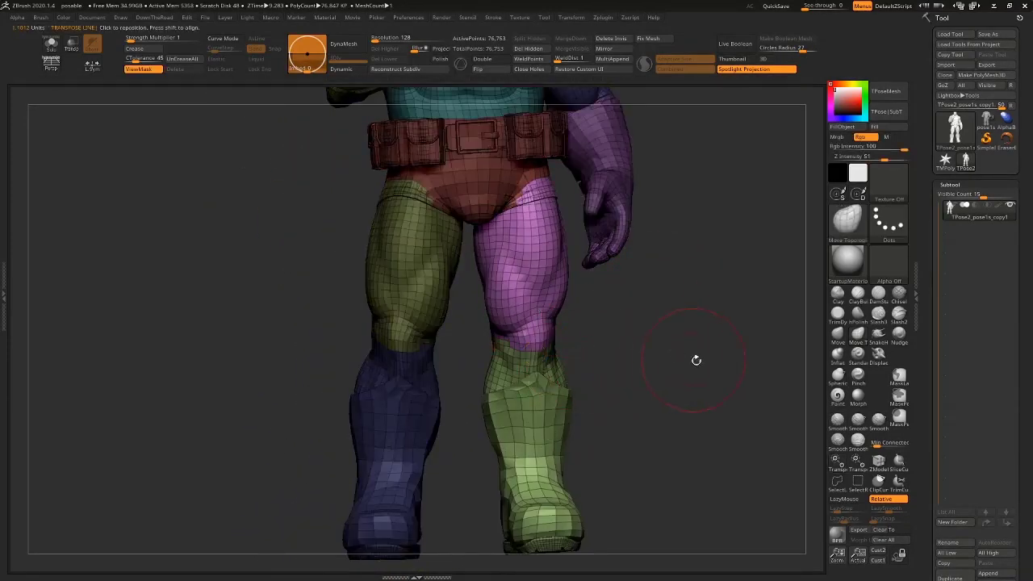
mouse_move(696, 359)
mouse_down()
mouse_move(671, 339)
mouse_move(773, 323)
mouse_up()
ctrl+click(671, 339)
ctrl+click(563, 329)
mouse_move(708, 339)
alt+mouse_down()
mouse_move(633, 386)
mouse_move(703, 380)
mouse_move(669, 323)
mouse_move(721, 357)
mouse_move(691, 339)
mouse_move(675, 353)
alt+mouse_up()
key(w)
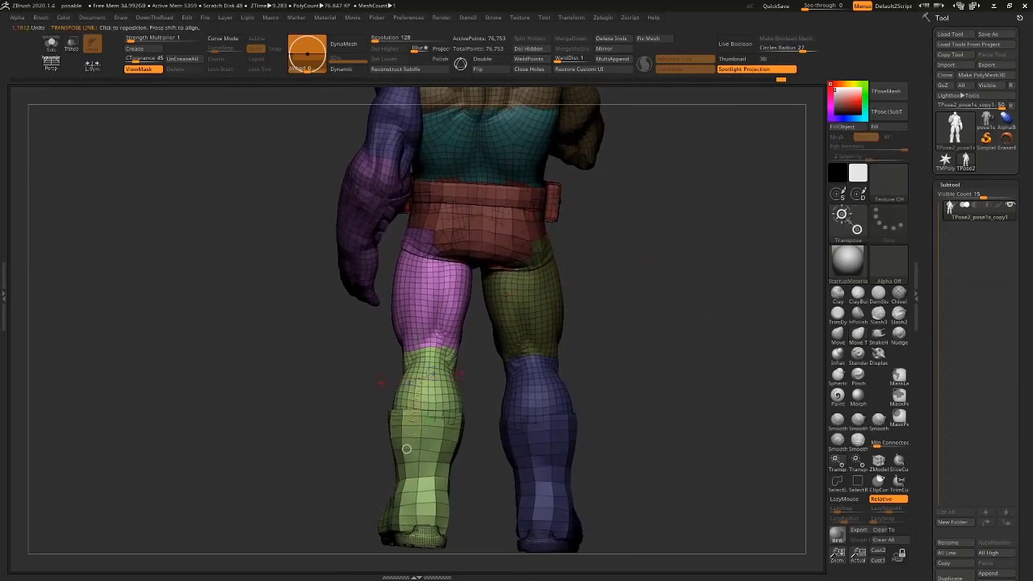
Rotate the purple and green leg inward from the hip in the back view with a diagonal Transpose line.
key(q)
ctrl+click(615, 287)
key(r)
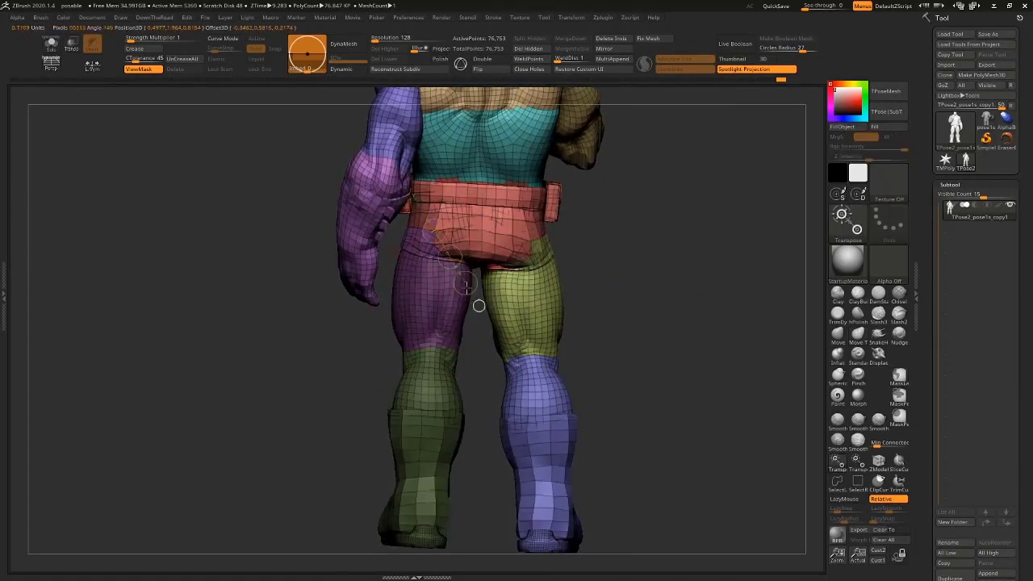
ctrl+click(731, 316)
drag(651, 384, 672, 382)
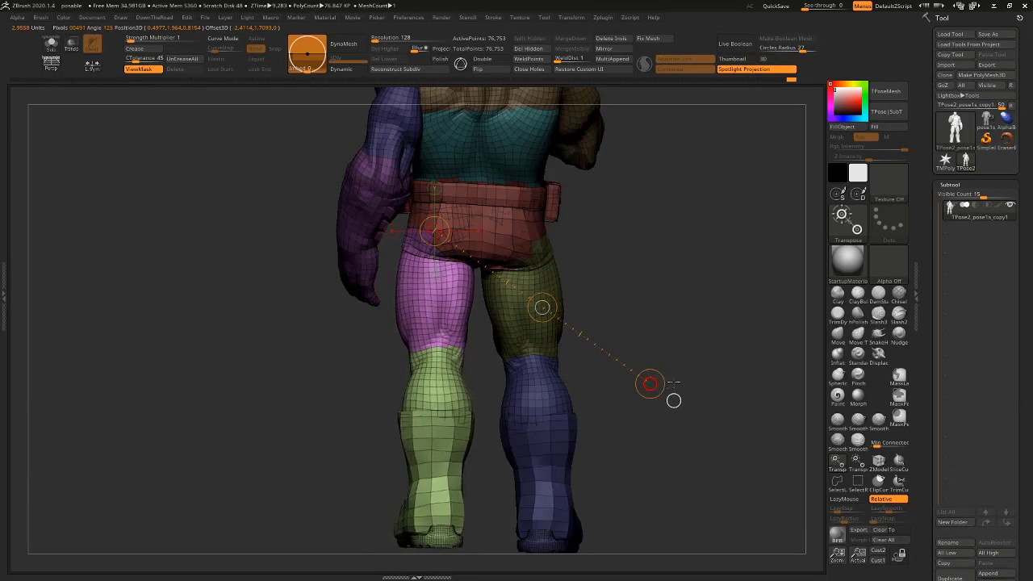
shift+drag(704, 328, 804, 330)
Fine-tune the same leg with horizontal Transpose lines in the front view and a vertical one in the side view.
alt+drag(607, 345, 480, 312)
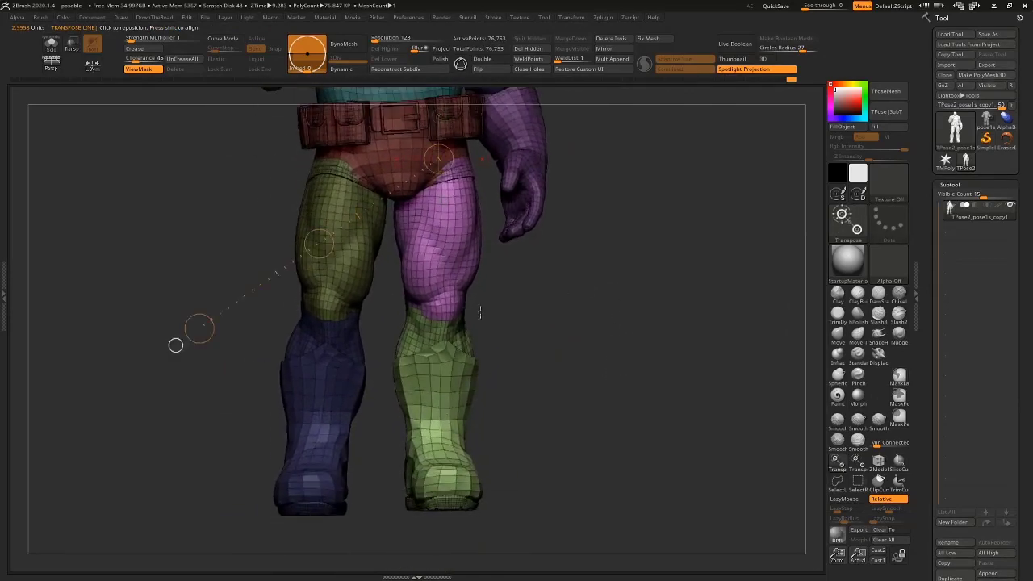
shift+drag(436, 246, 660, 247)
alt+drag(544, 304, 535, 340)
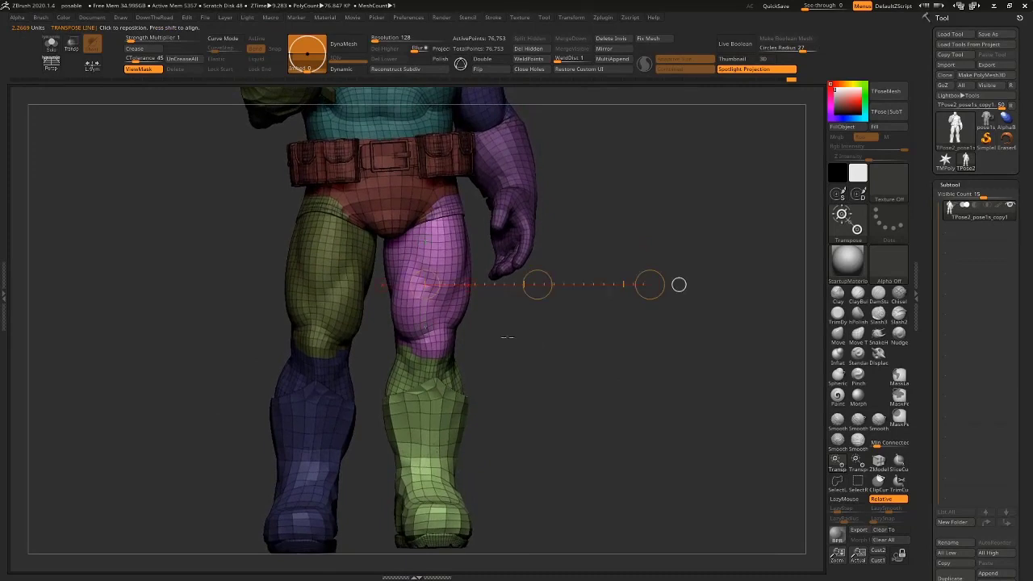
shift+drag(433, 208, 699, 208)
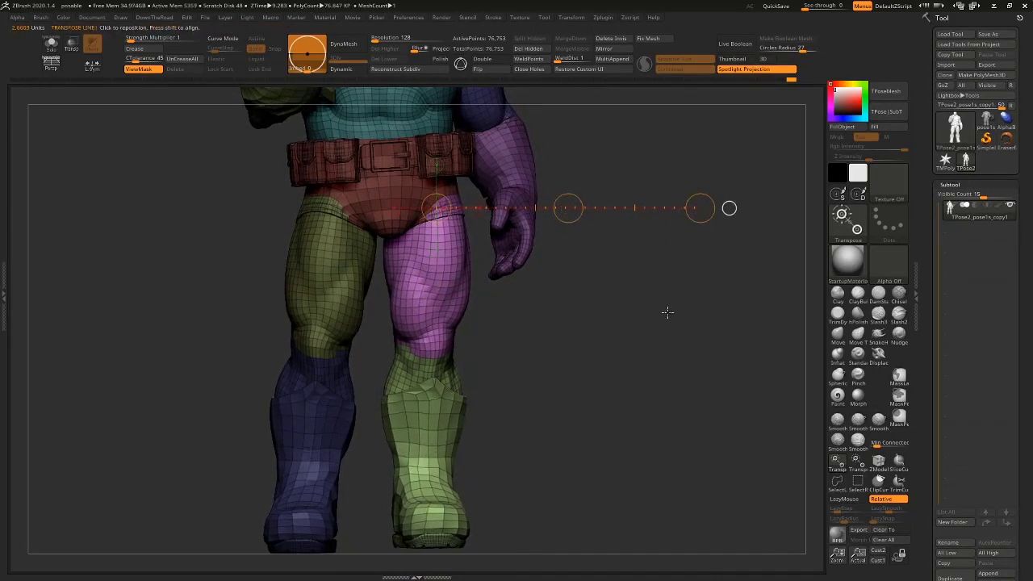
shift+drag(666, 311, 599, 314)
shift+drag(498, 198, 499, 395)
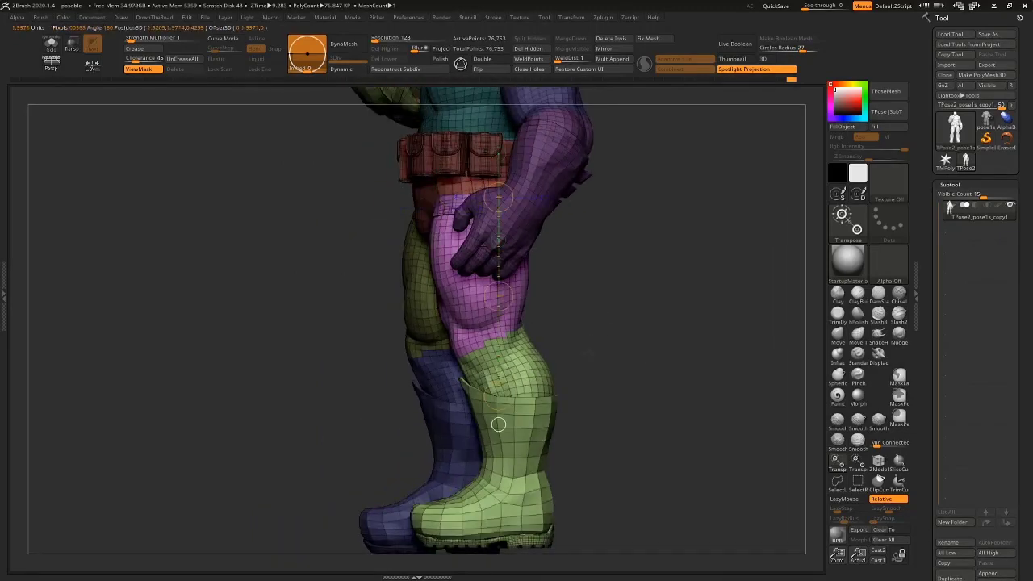
shift+drag(617, 347, 687, 342)
drag(499, 296, 500, 299)
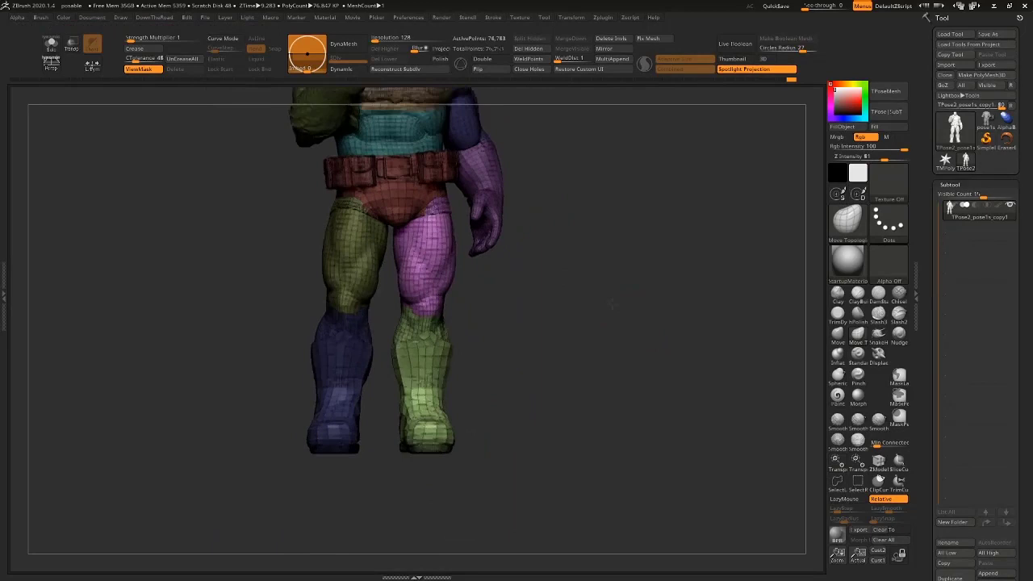
Clear the leg mask and review the whole figure's pose.
drag(611, 305, 602, 354)
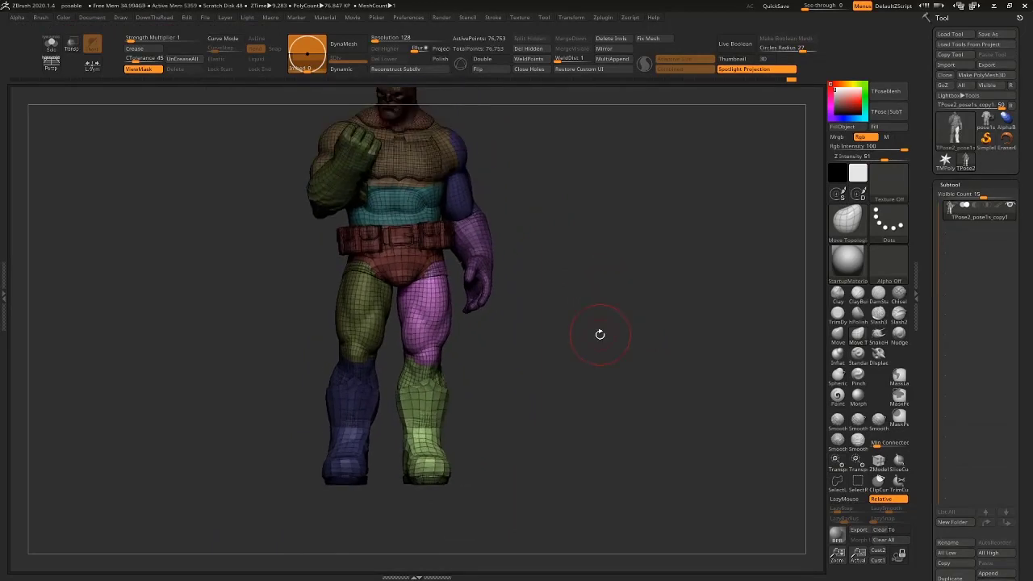
mouse_move(641, 204)
alt+mouse_down()
mouse_move(642, 247)
mouse_move(626, 285)
mouse_move(634, 339)
alt+mouse_up()
alt+drag(632, 347, 600, 339)
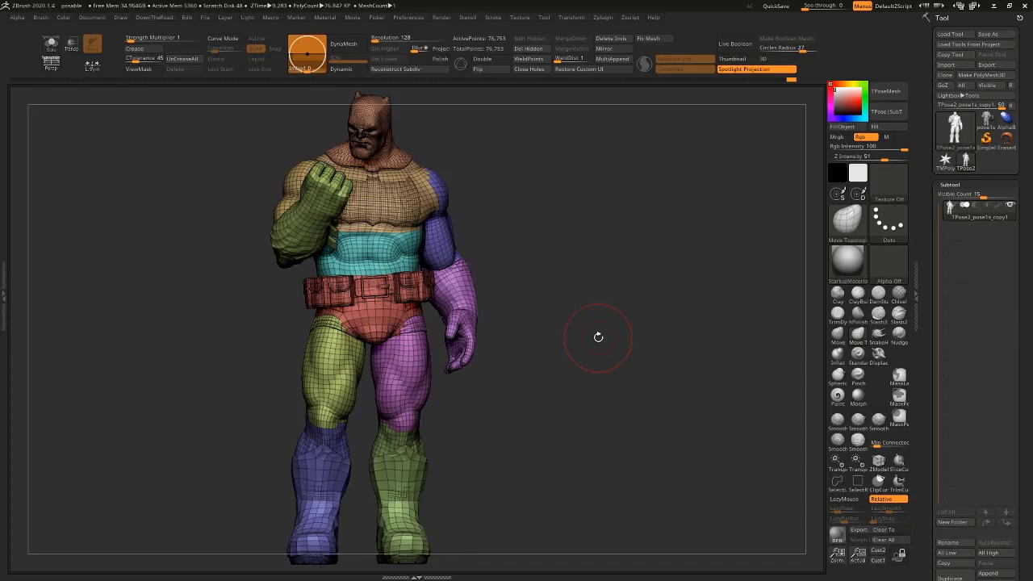
mouse_move(598, 336)
mouse_down()
mouse_move(632, 260)
mouse_move(643, 277)
mouse_move(631, 315)
mouse_move(592, 350)
mouse_move(601, 352)
mouse_up()
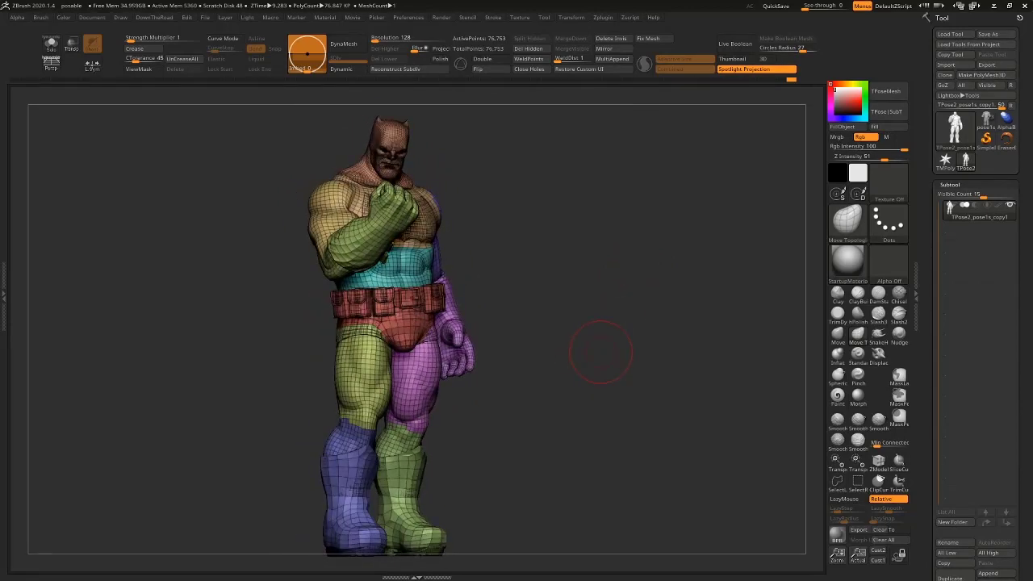
Switch to the PureRef board and study the Batman and superhero statue references for poses and proportions.
key(alt+Tab)
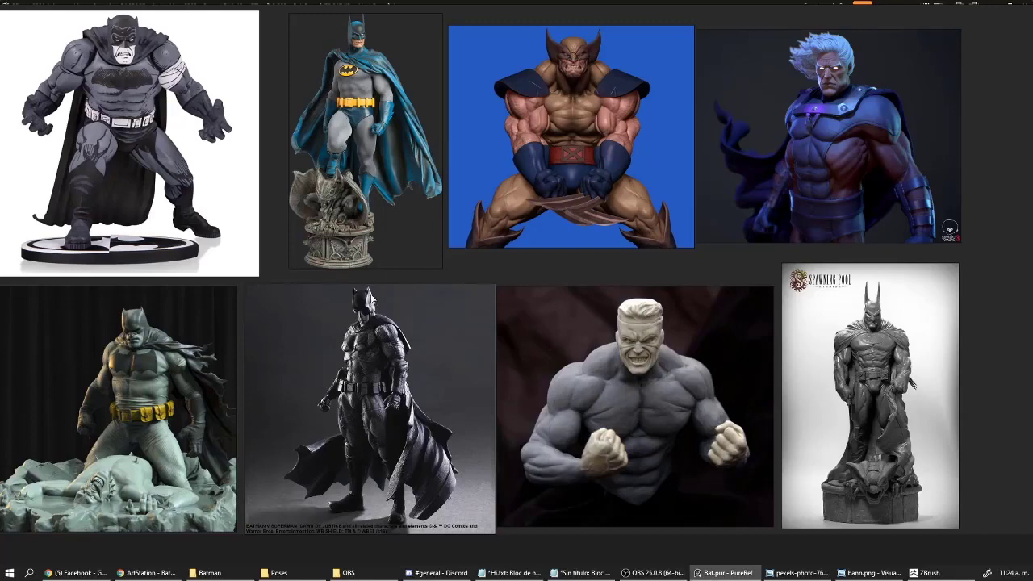
middle_drag(460, 383, 279, 256)
middle_drag(744, 198, 605, 518)
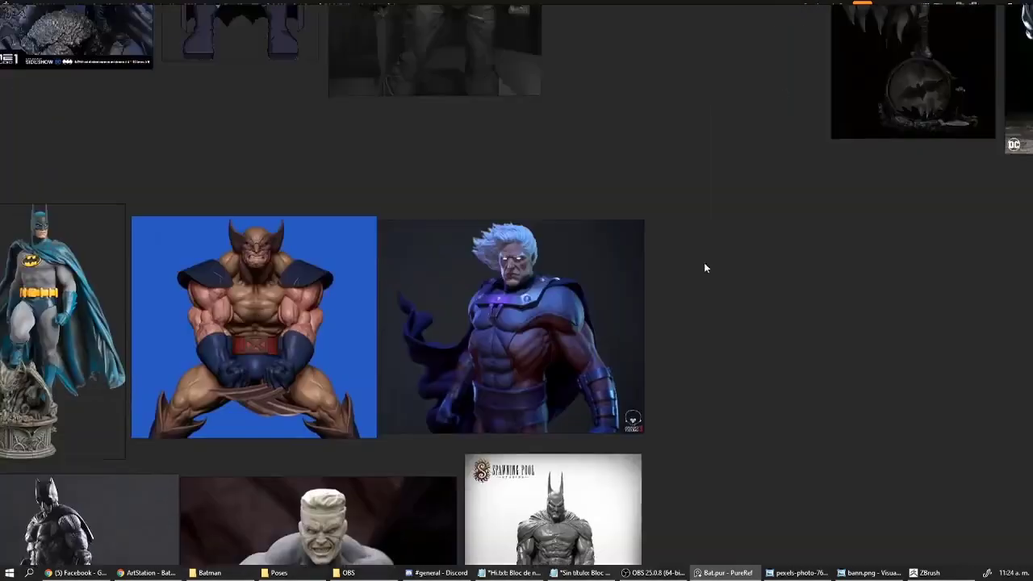
middle_drag(704, 263, 589, 441)
middle_drag(970, 147, 559, 358)
middle_drag(697, 273, 763, 283)
middle_drag(280, 303, 729, 314)
middle_drag(481, 272, 801, 308)
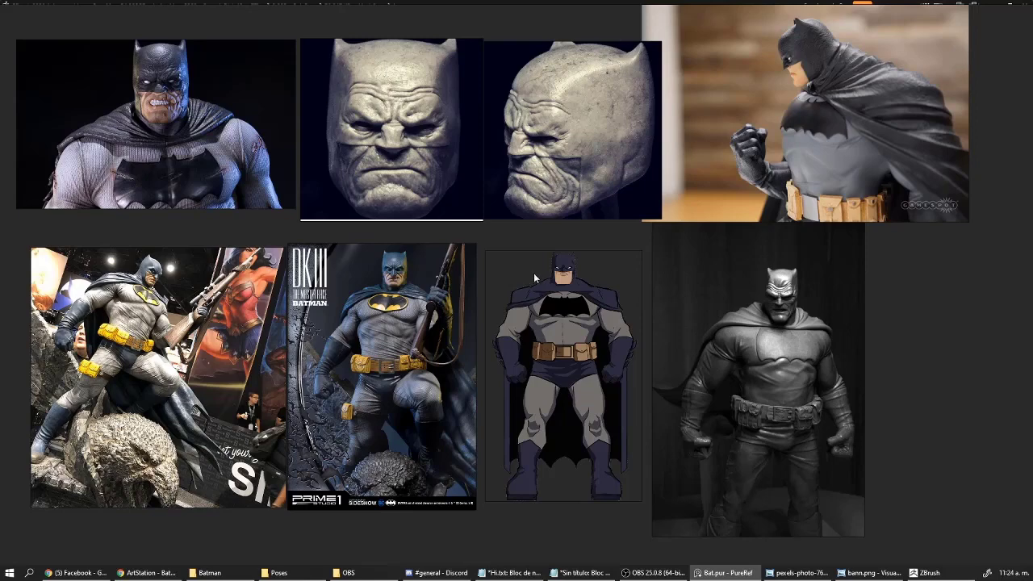
middle_drag(542, 273, 547, 282)
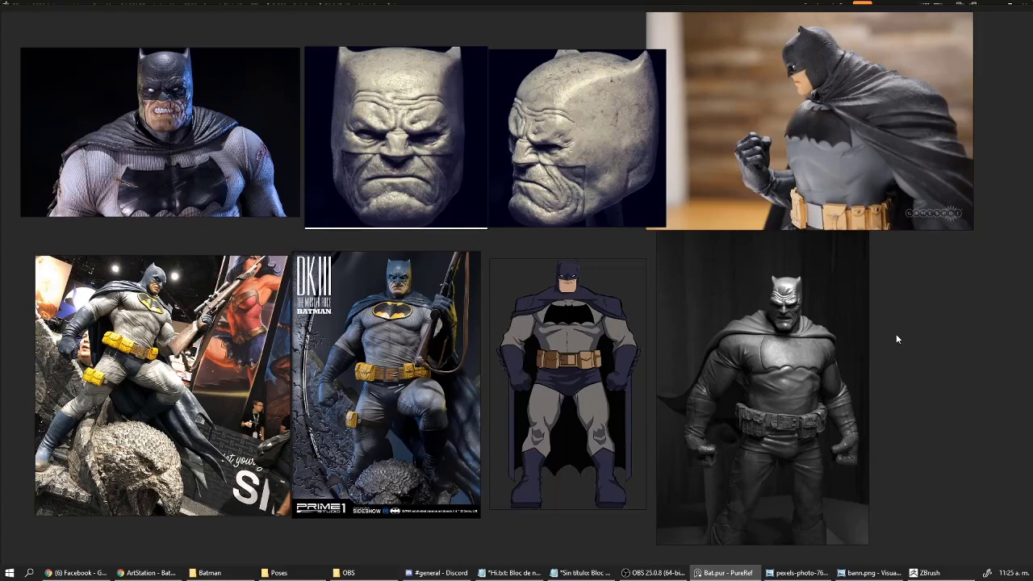
click(556, 3)
Return to ZBrush, hide the polyframe, select the ClayBuildup brush and inspect the posed figure from all sides.
drag(595, 321, 636, 307)
key(shift+f)
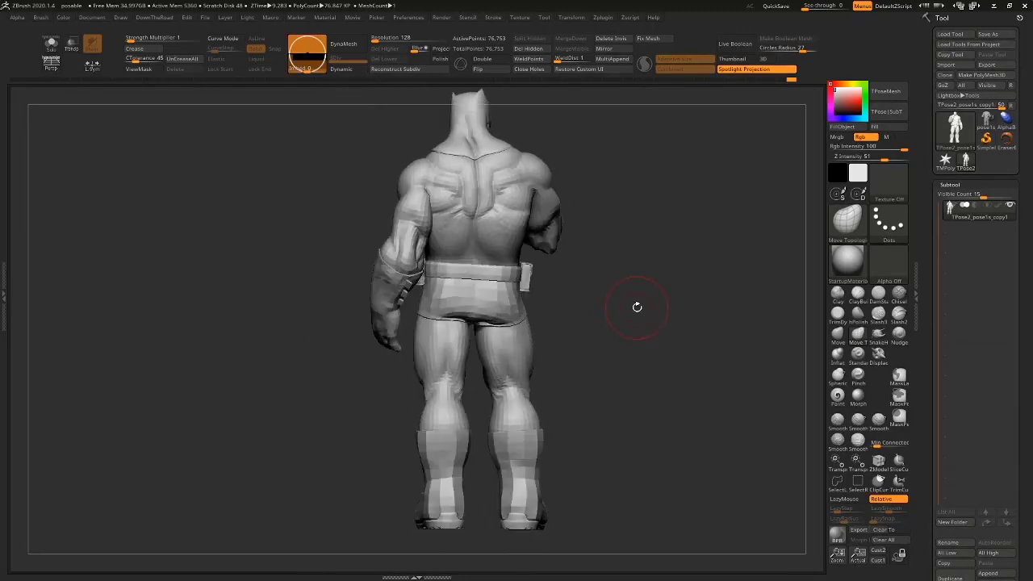
click(858, 295)
drag(750, 320, 668, 365)
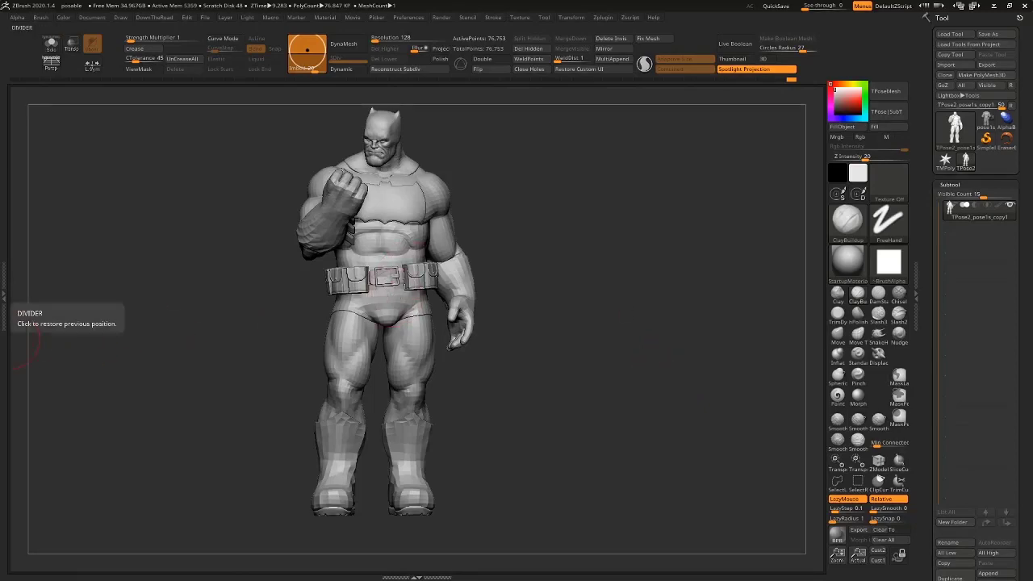
drag(707, 283, 665, 379)
drag(699, 242, 896, 296)
Show the polyframe and mask everything except the raised arm, softening the mask border around the shoulder.
key(shift+f)
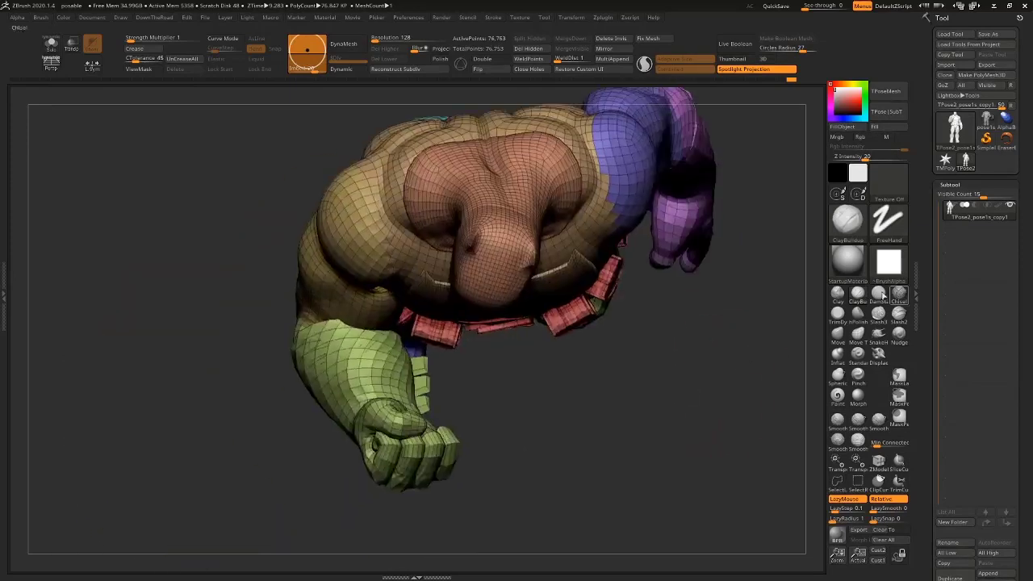
key(r)
mouse_move(242, 344)
mouse_down()
mouse_move(497, 353)
mouse_move(450, 353)
mouse_up()
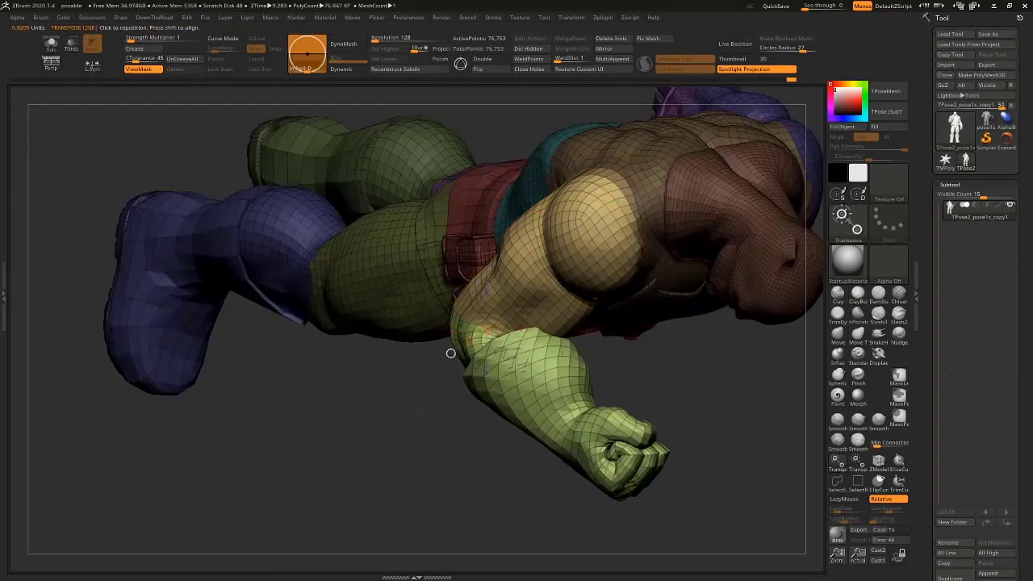
key(q)
drag(450, 393, 384, 401)
ctrl+click(567, 260)
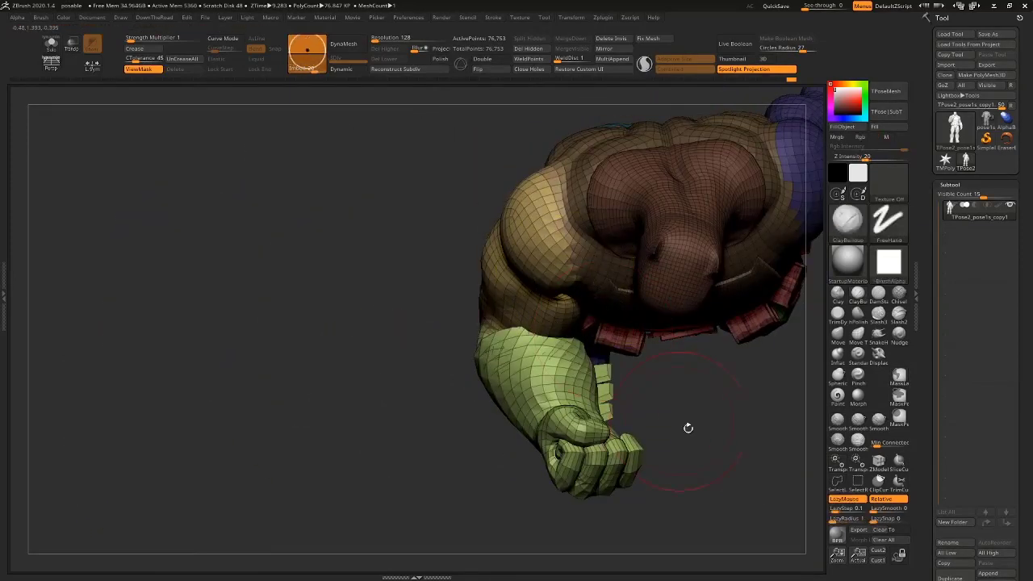
alt+drag(688, 427, 558, 452)
Adjust the raised arm's rotation in the view from above with diagonal Transpose lines starting at the shoulder.
key(r)
drag(431, 234, 580, 472)
drag(505, 352, 511, 329)
mouse_move(454, 248)
mouse_down()
mouse_move(542, 274)
mouse_move(721, 365)
mouse_up()
drag(588, 308, 596, 280)
Twist the raised arm slightly in the side view around a horizontal Transpose line from the shoulder.
shift+drag(660, 395, 663, 349)
drag(725, 326, 809, 341)
drag(428, 302, 728, 301)
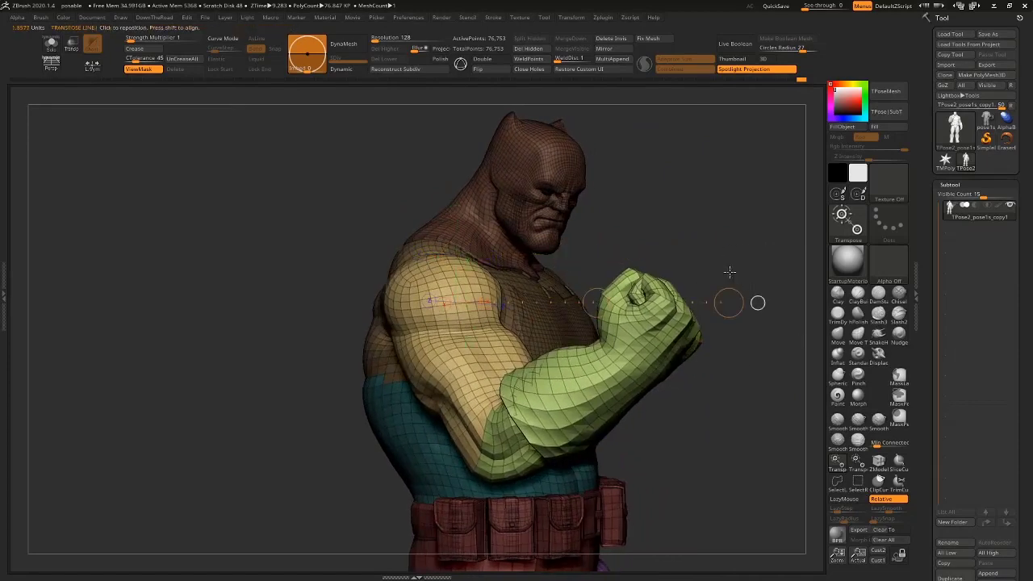
drag(594, 301, 585, 303)
Clear the arm mask with the Move Topological brush active and hide the polyframe.
drag(710, 363, 733, 223)
click(857, 333)
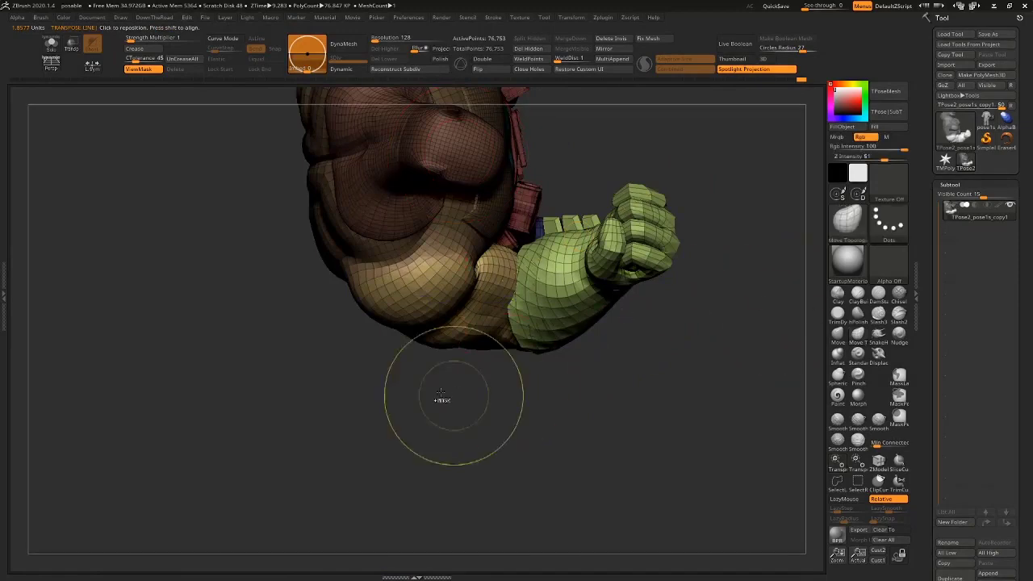
mouse_move(449, 392)
ctrl+mouse_down()
mouse_move(337, 302)
mouse_move(339, 316)
ctrl+mouse_up()
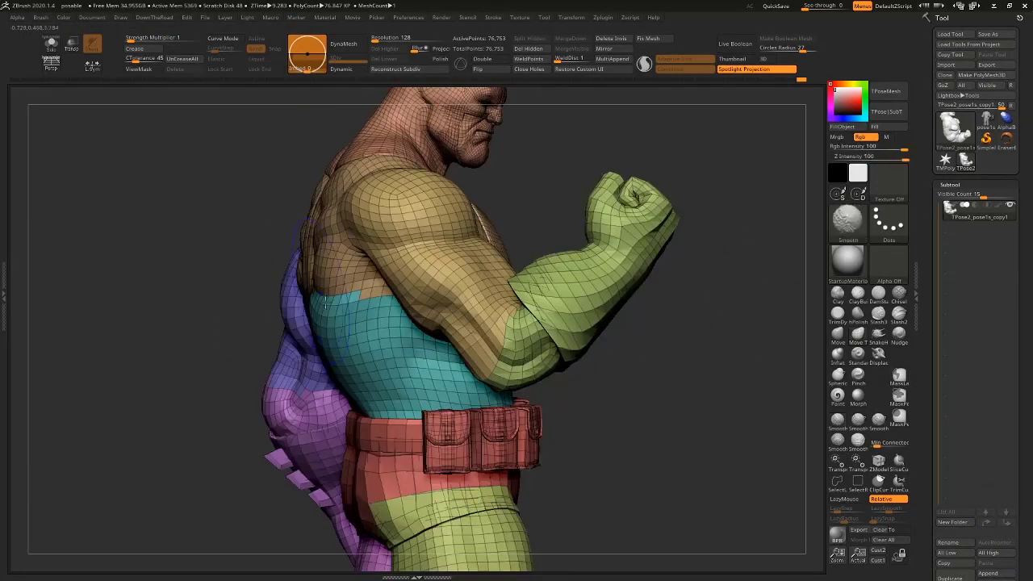
drag(596, 126, 500, 242)
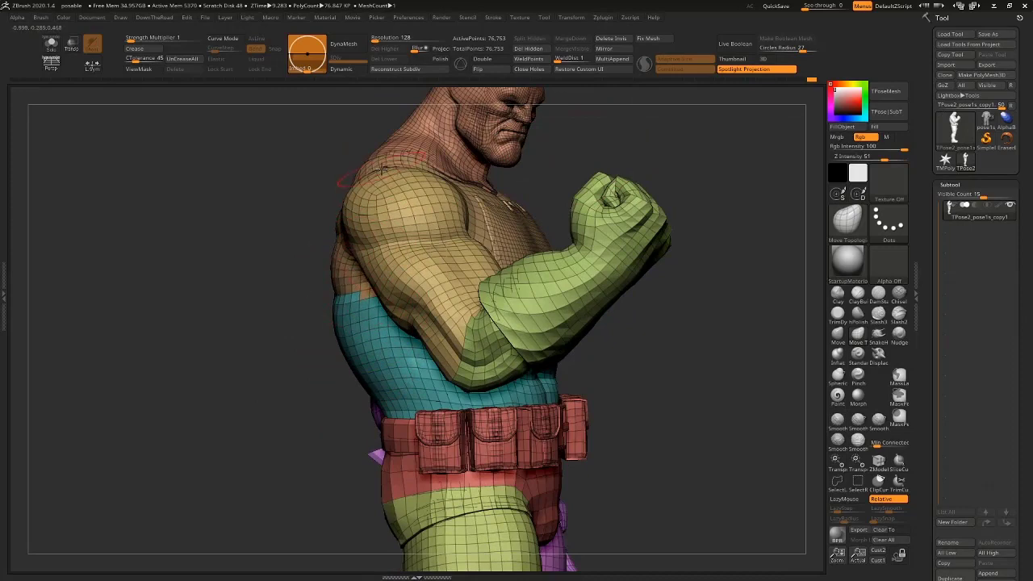
drag(248, 327, 585, 301)
key(shift+f)
Compare the original figure tool with the posed TPose mesh, and transfer the mesh's pose to all subtools with TPose|SubT.
click(981, 123)
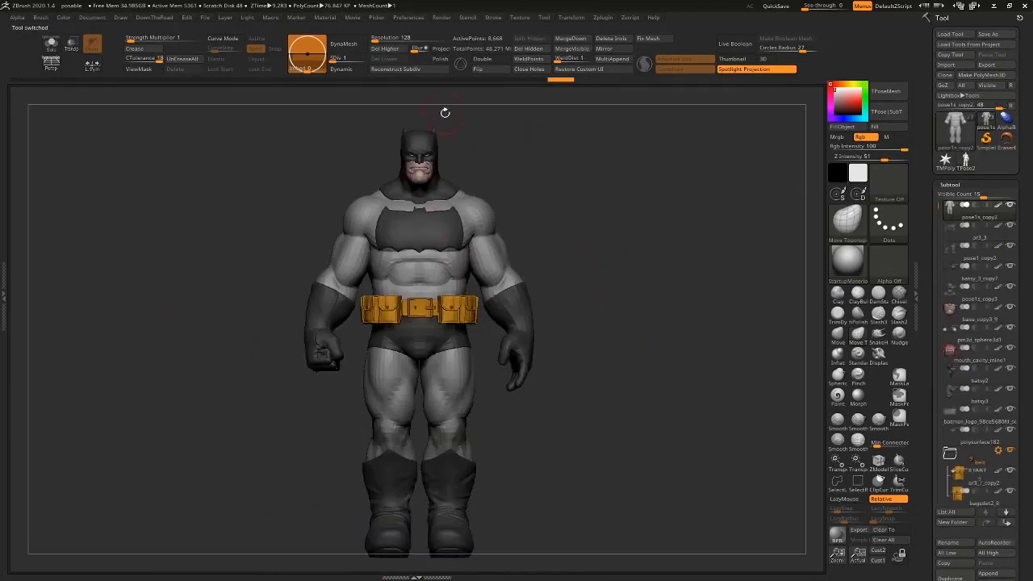
drag(445, 112, 762, 245)
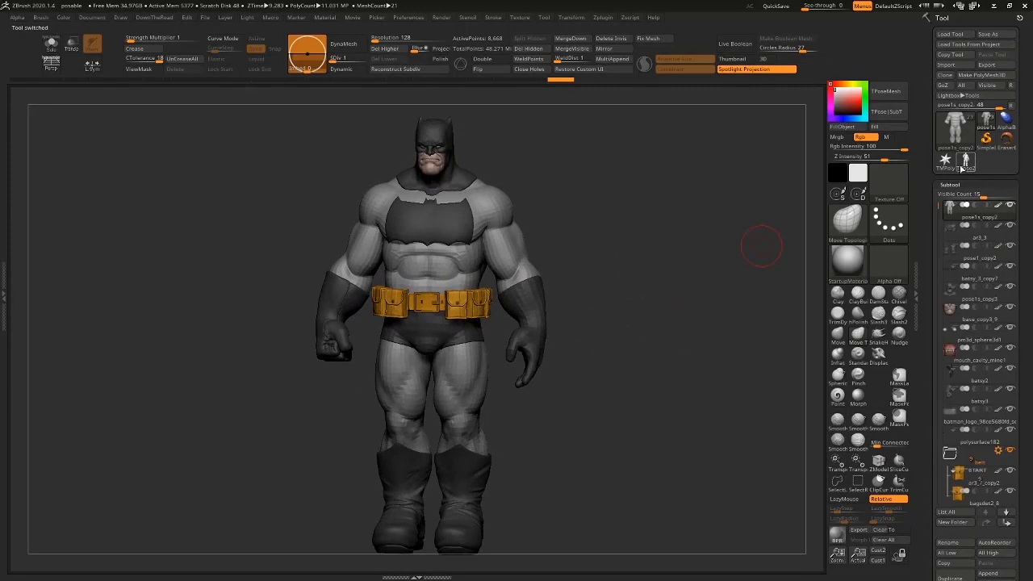
click(965, 163)
click(602, 18)
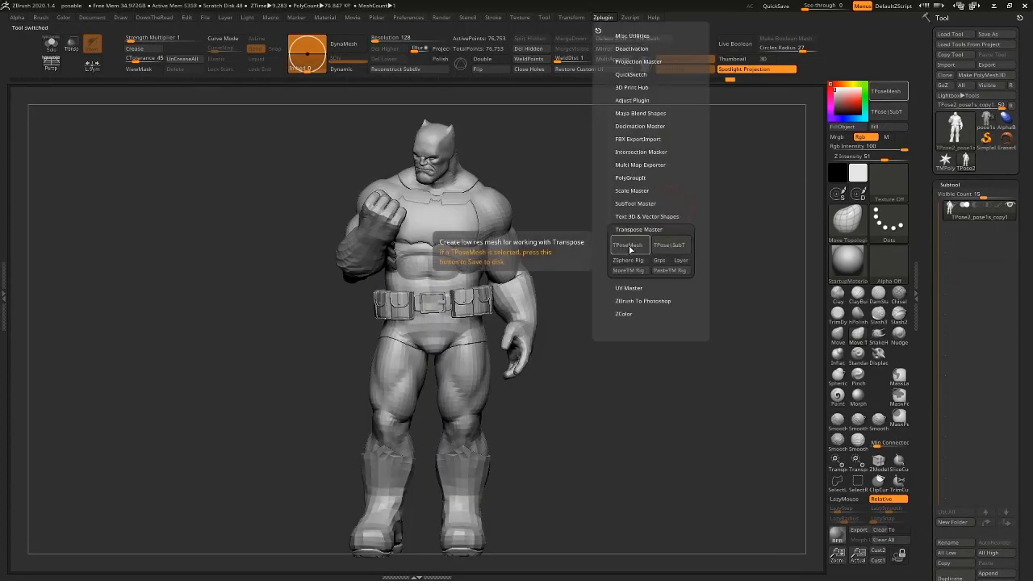
click(674, 247)
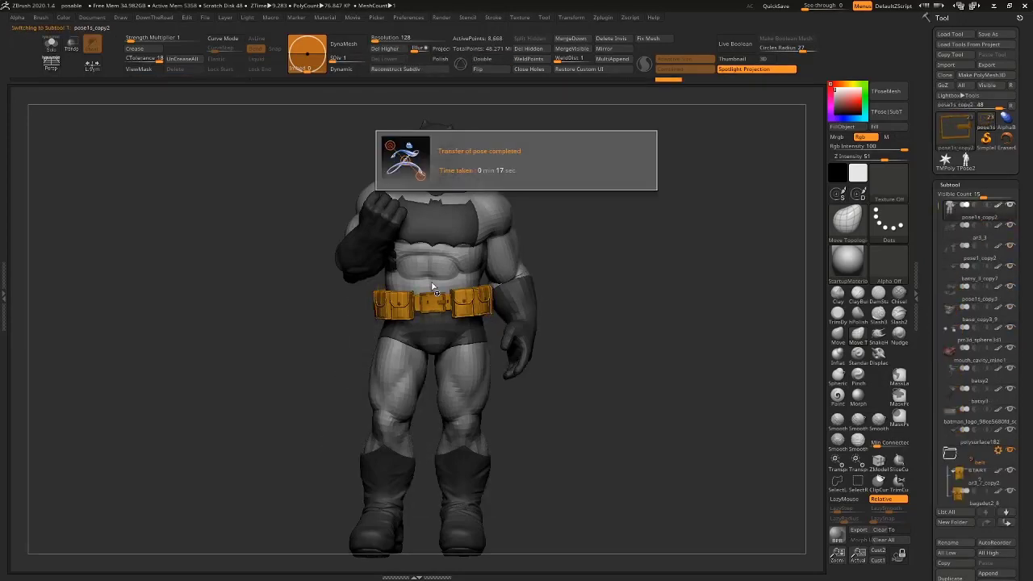
drag(657, 272, 638, 284)
key(shift+f)
key(shift+f)
Set all subtools of the posed figure to their highest subdivision level.
drag(1007, 554, 1007, 252)
click(1000, 251)
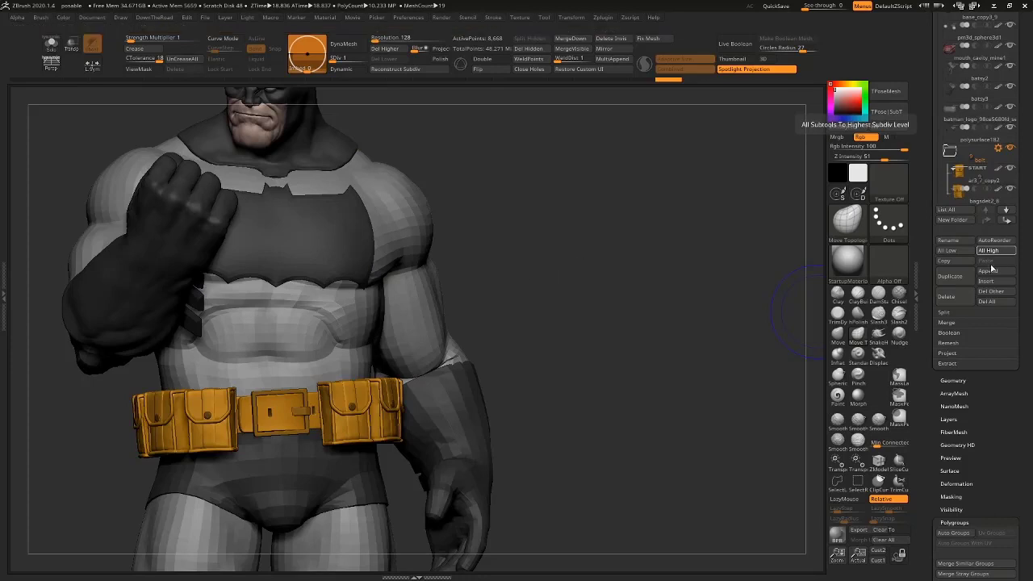
alt+drag(549, 247, 670, 328)
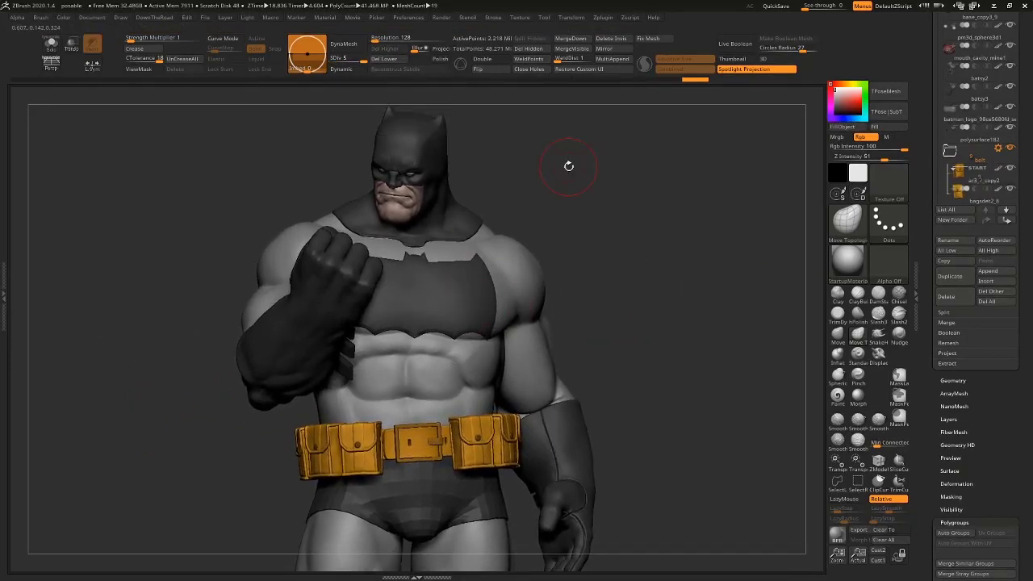
mouse_move(569, 166)
mouse_down()
mouse_move(707, 288)
mouse_move(524, 283)
mouse_up()
alt+drag(700, 284, 736, 159)
Try Dam Standard strokes on the isolated body, undo them, and show all subtools again.
key(s)
key(alt+s)
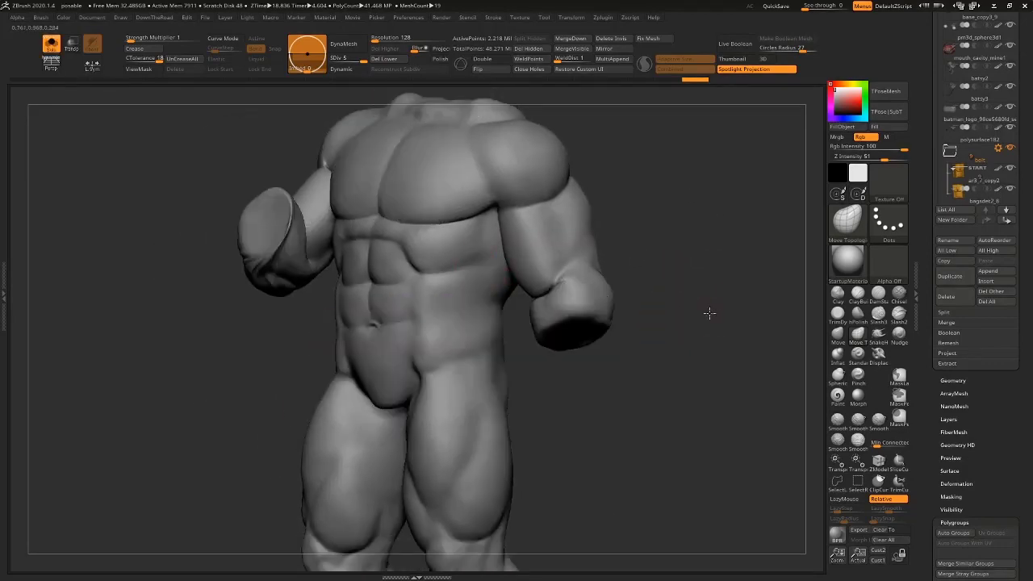
alt+drag(709, 313, 784, 292)
click(879, 293)
mouse_move(478, 212)
mouse_down()
mouse_move(423, 381)
mouse_move(443, 436)
mouse_up()
key(s)
drag(510, 343, 495, 417)
mouse_move(605, 452)
alt+mouse_down()
mouse_move(686, 359)
mouse_move(666, 362)
mouse_move(653, 300)
mouse_move(639, 321)
alt+mouse_up()
key(ctrl+z)
key(ctrl+z)
key(alt+s)
drag(607, 369, 596, 249)
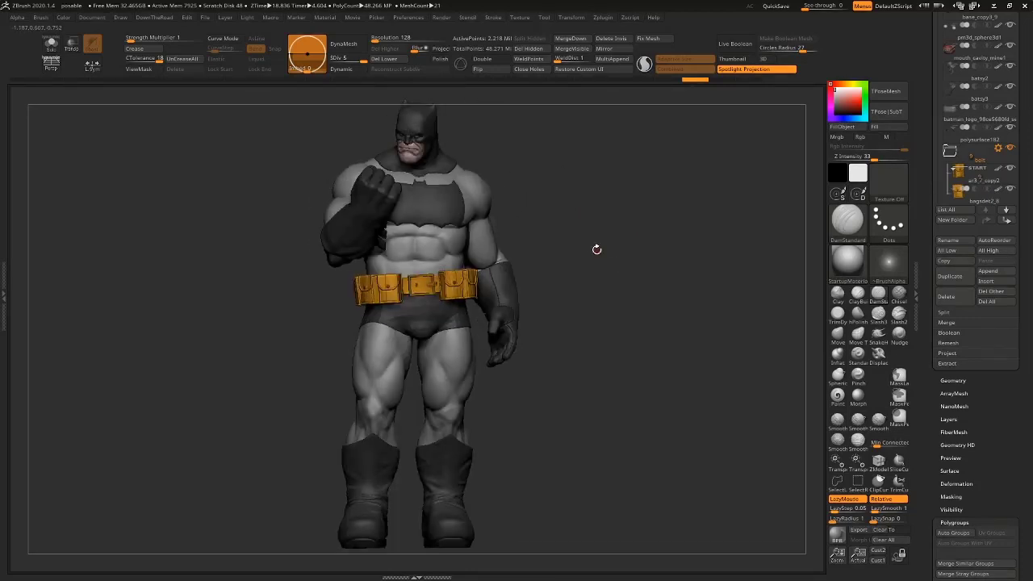
Examine the posed figure from several angles, toggling solo and polyframe for the body with the ClayBuildup brush active.
drag(644, 282, 618, 335)
key(ctrl+shift+s)
key(ctrl+shift+s)
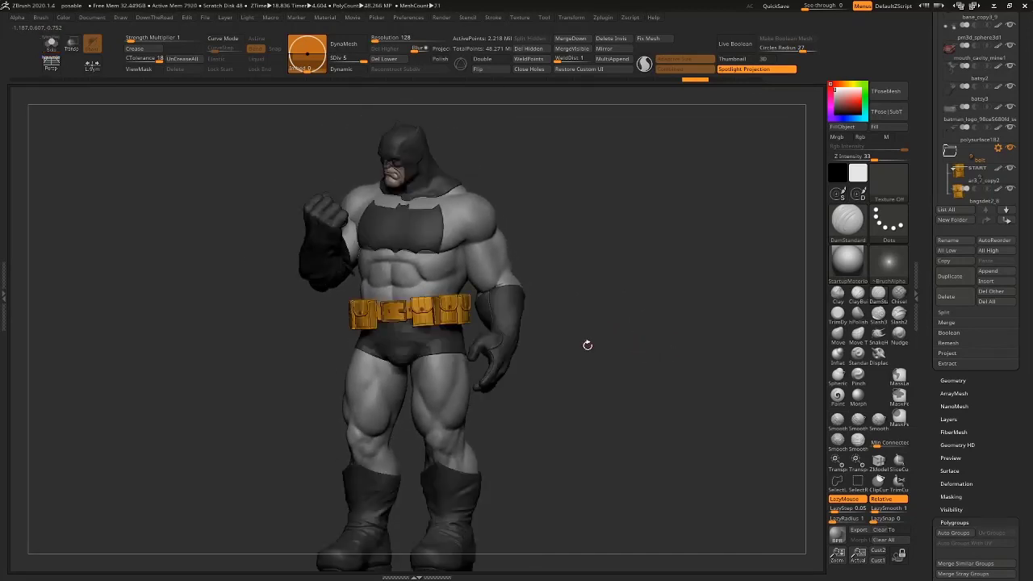
drag(587, 344, 628, 258)
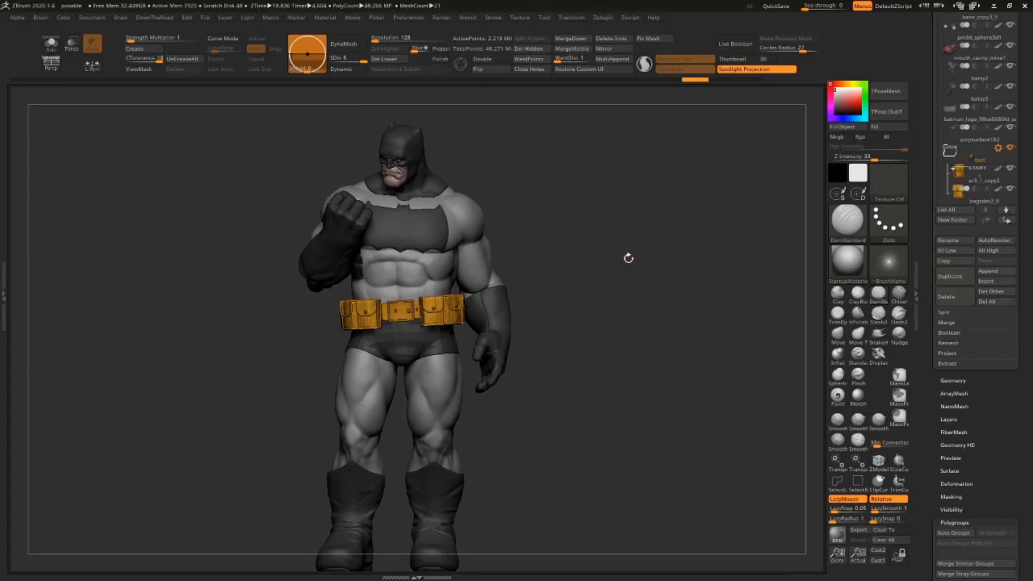
click(857, 293)
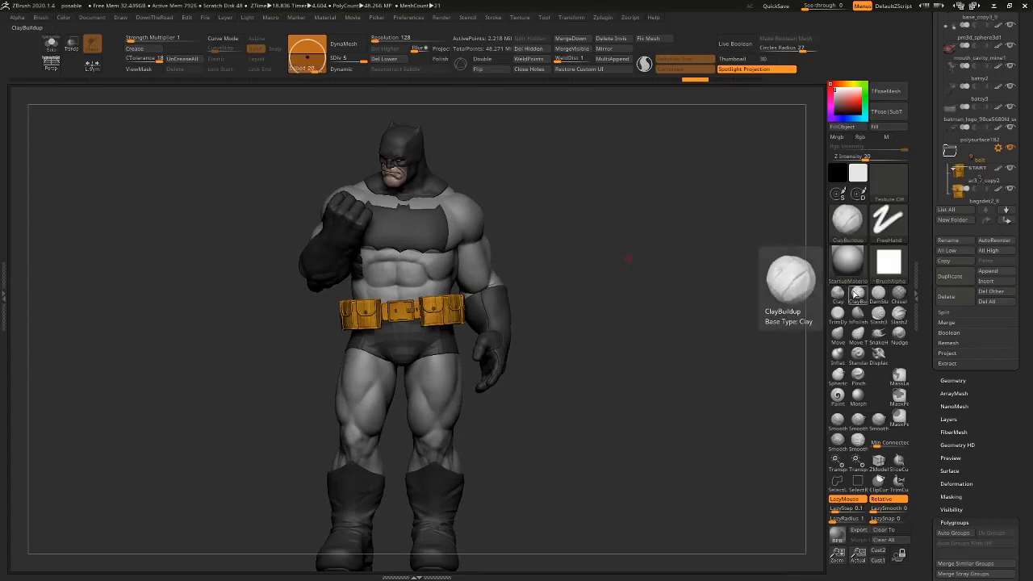
key(ctrl+shift+s)
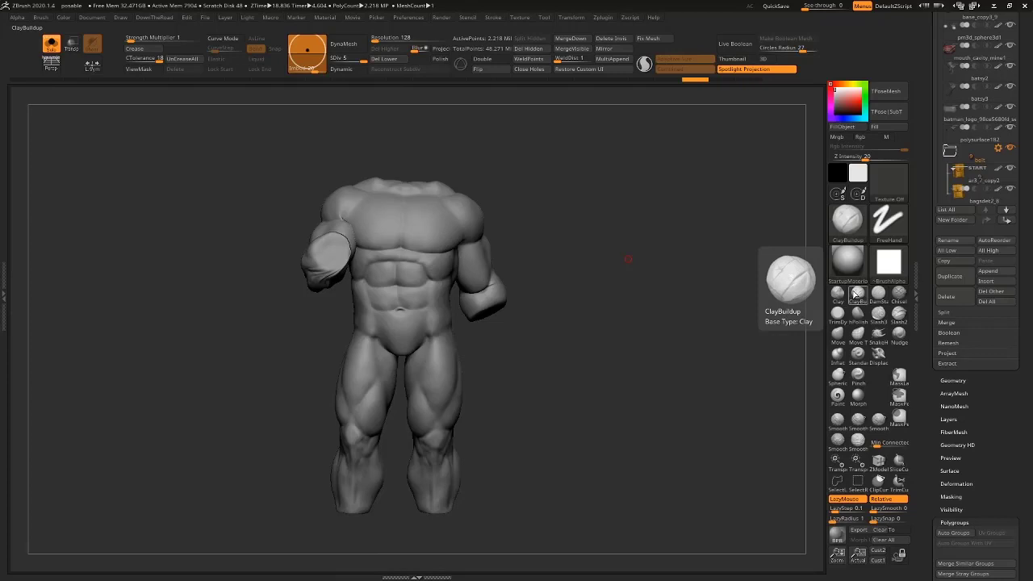
key(alt+s)
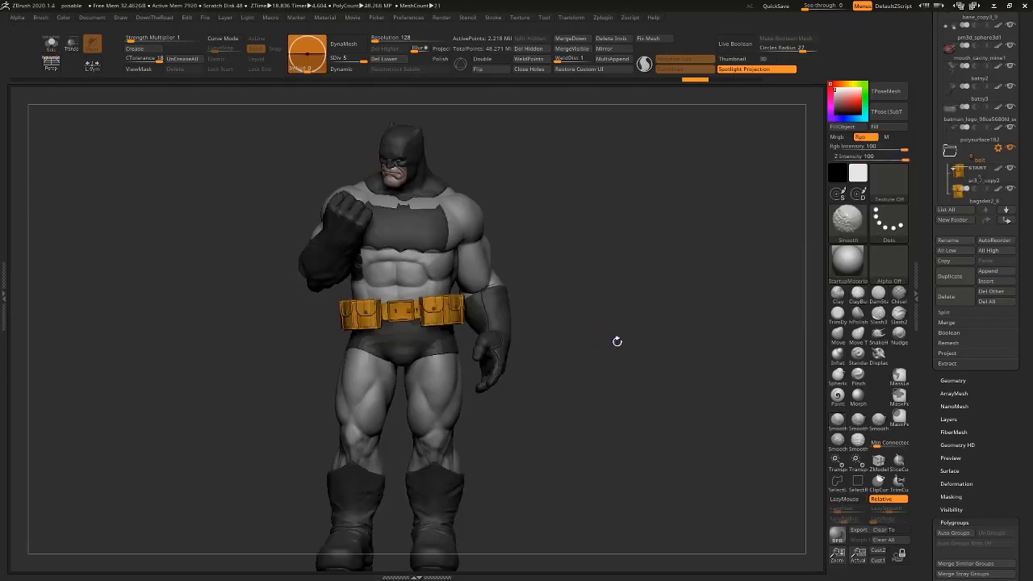
key(shift+f)
key(shift+f)
key(alt+s)
key(alt+s)
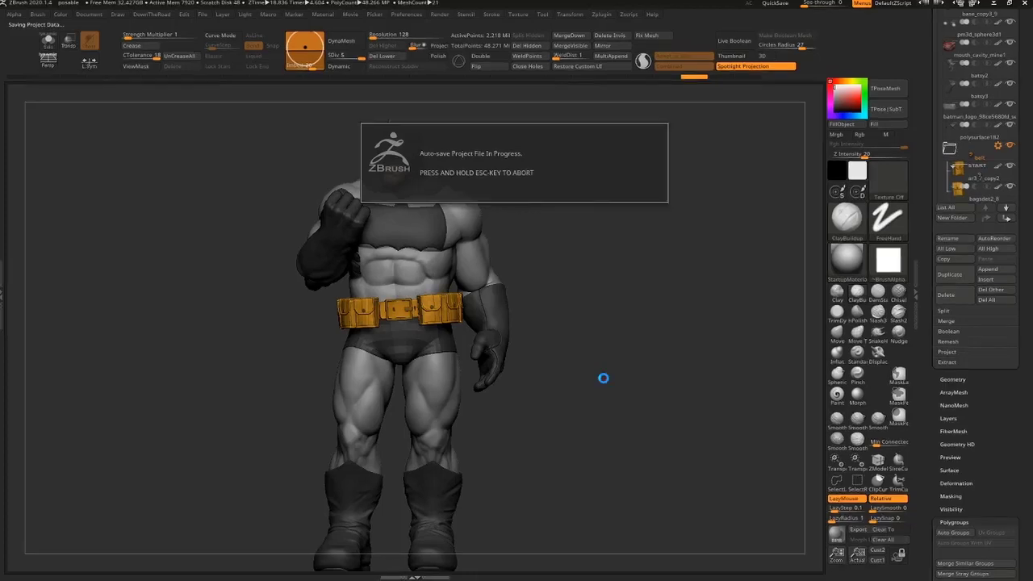
Dock the Zplugin palette beside the canvas, collapse Transpose Master and expand UV Master.
drag(1022, 125, 1021, 426)
mouse_move(1005, 282)
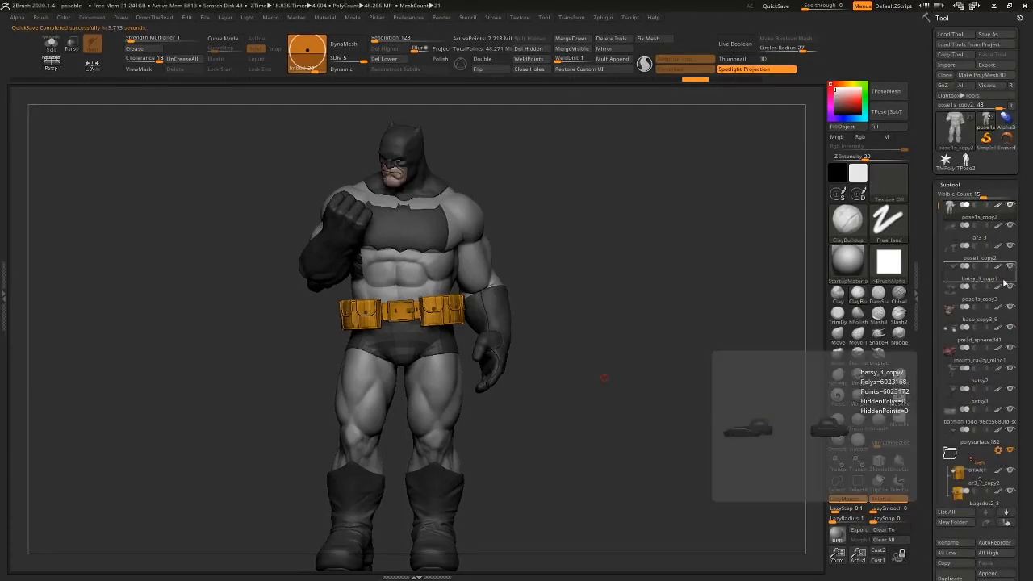
click(630, 17)
click(603, 17)
drag(716, 23, 977, 32)
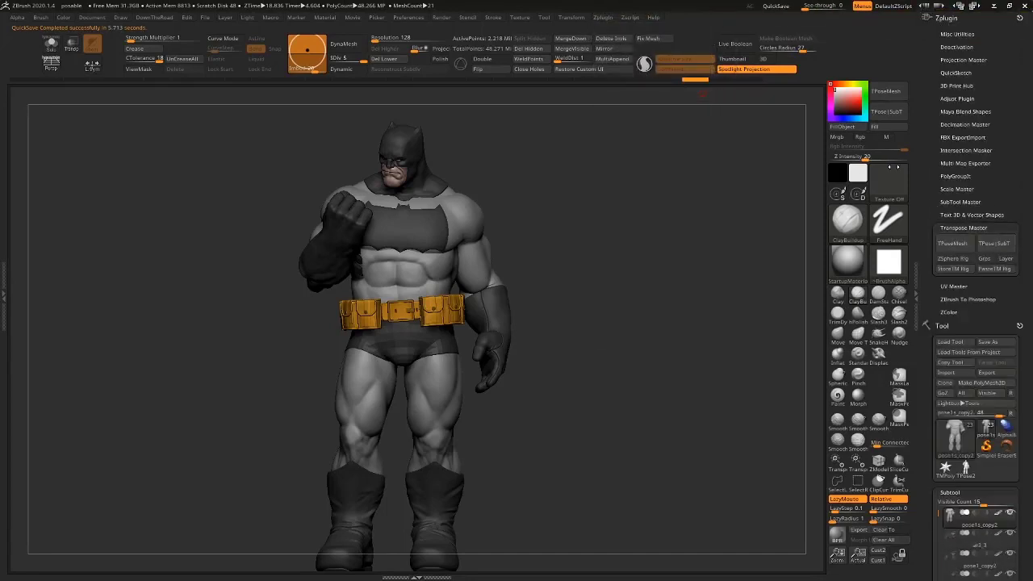
click(964, 227)
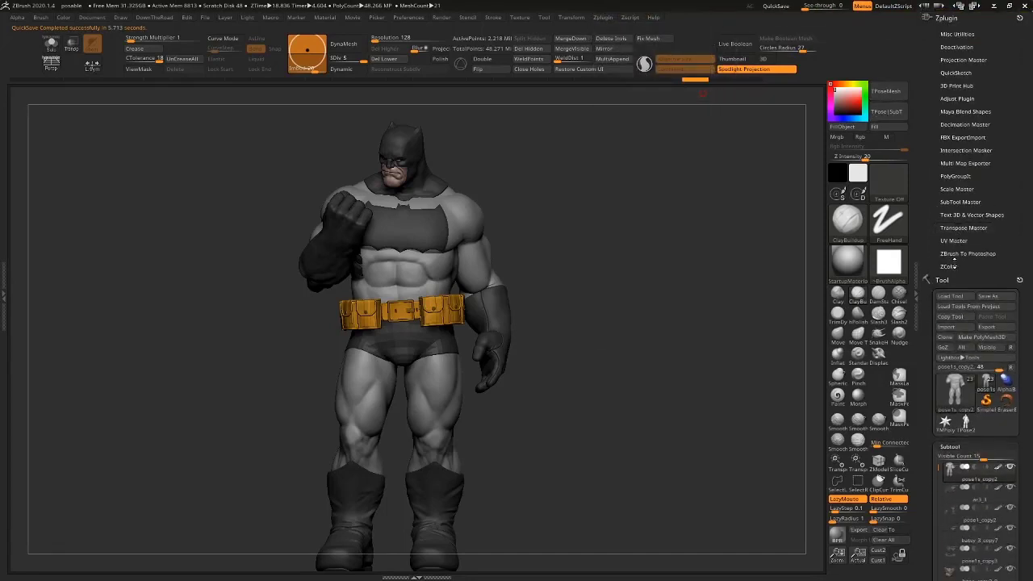
click(957, 241)
Isolate and frame the body subtool, and display its polygroups with polyframe.
drag(756, 279, 755, 330)
key(alt+s)
key(f)
click(848, 232)
alt+drag(636, 228, 635, 205)
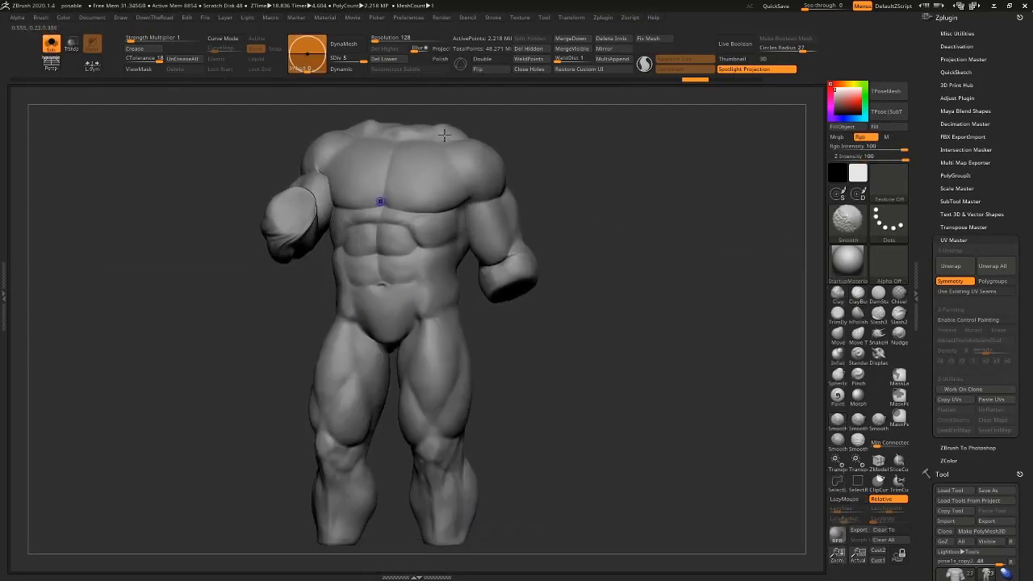
key(shift+f)
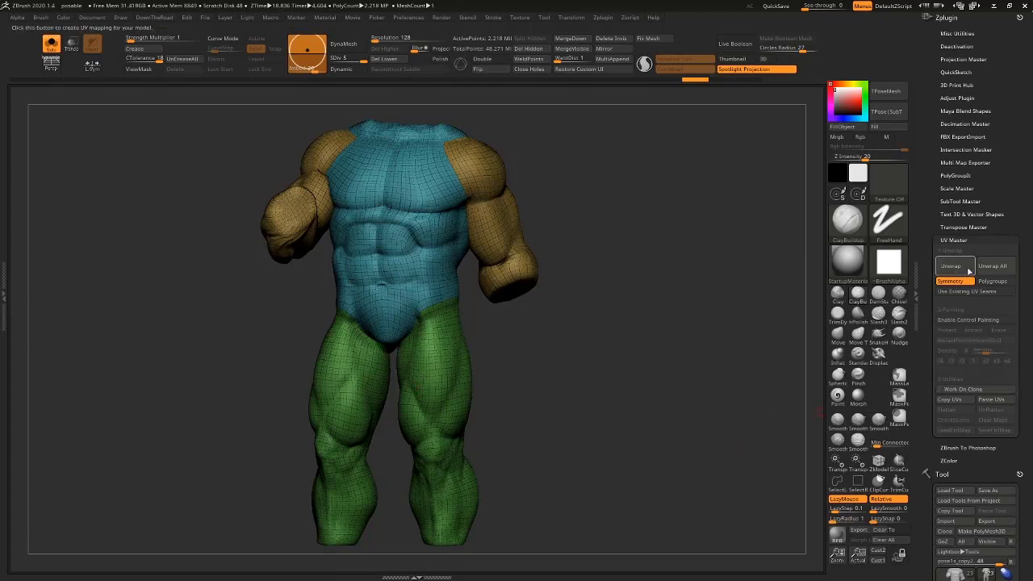
Create a separate working copy of the body with UV Master's Work On Clone.
click(969, 272)
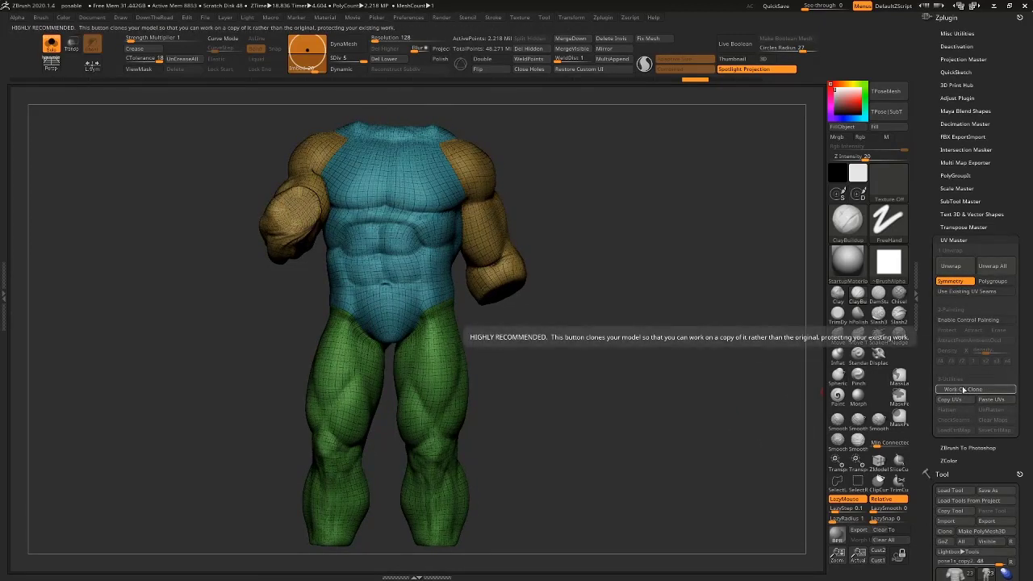
mouse_move(671, 344)
mouse_down()
mouse_move(662, 362)
mouse_move(565, 344)
mouse_up()
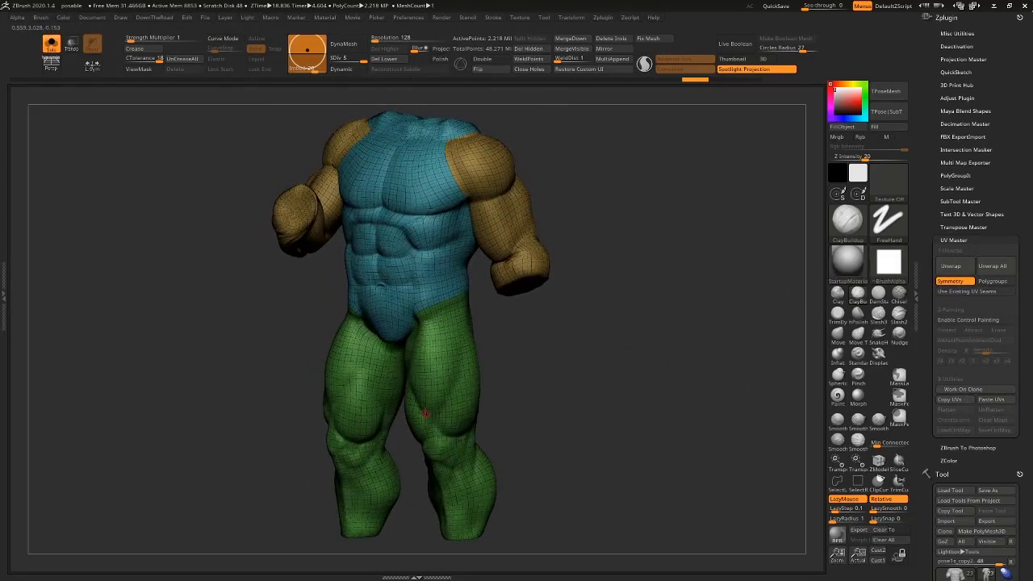
click(968, 389)
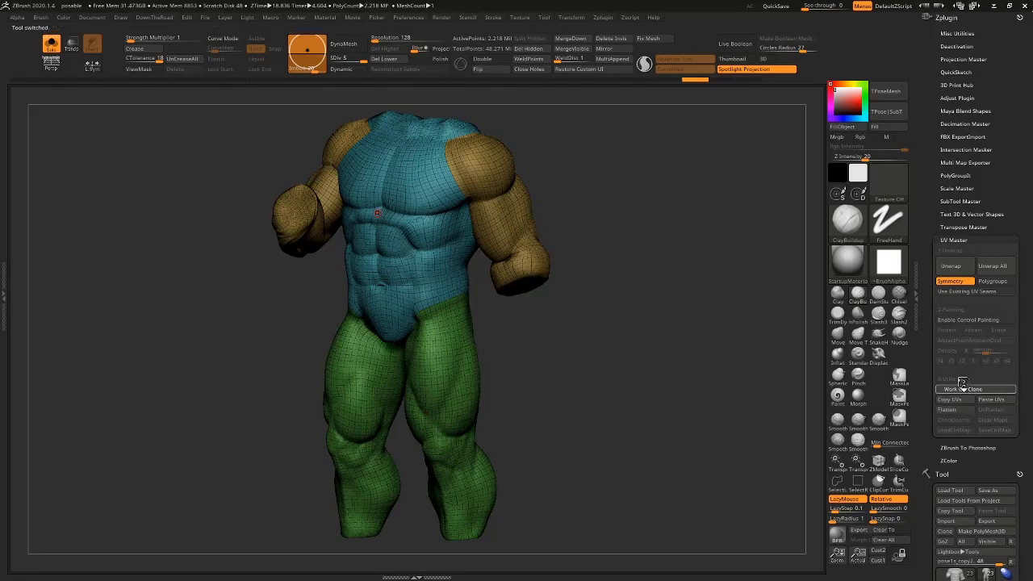
Show the polyframe on the cloned body, mask the flat cap of the character's left wrist, and assign it its own polygroup.
key(shift+f)
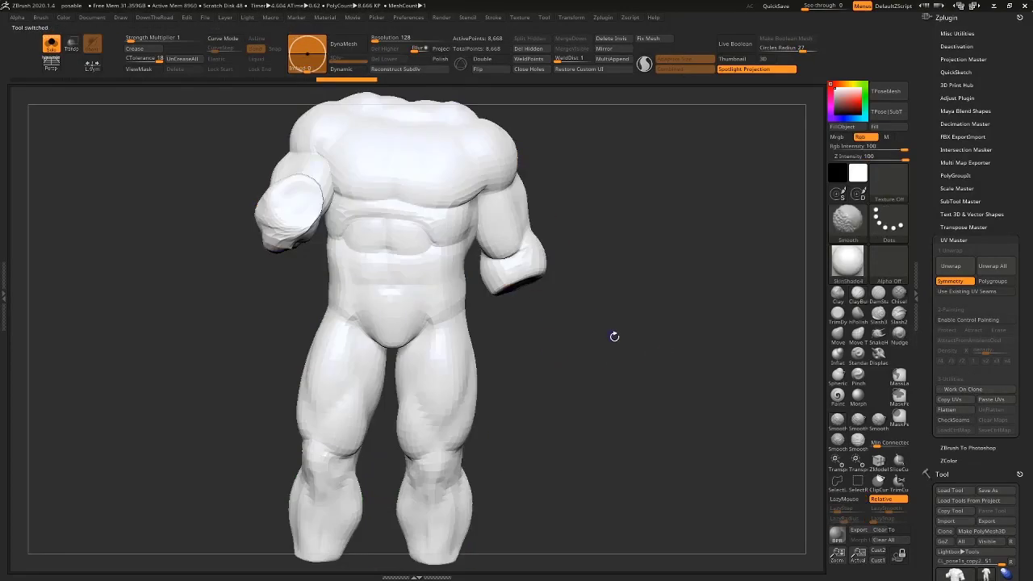
key(shift+f)
mouse_move(606, 414)
alt+mouse_down()
mouse_move(615, 350)
mouse_move(631, 347)
alt+mouse_up()
mouse_move(570, 173)
alt+mouse_down()
mouse_move(715, 325)
mouse_move(691, 268)
alt+mouse_up()
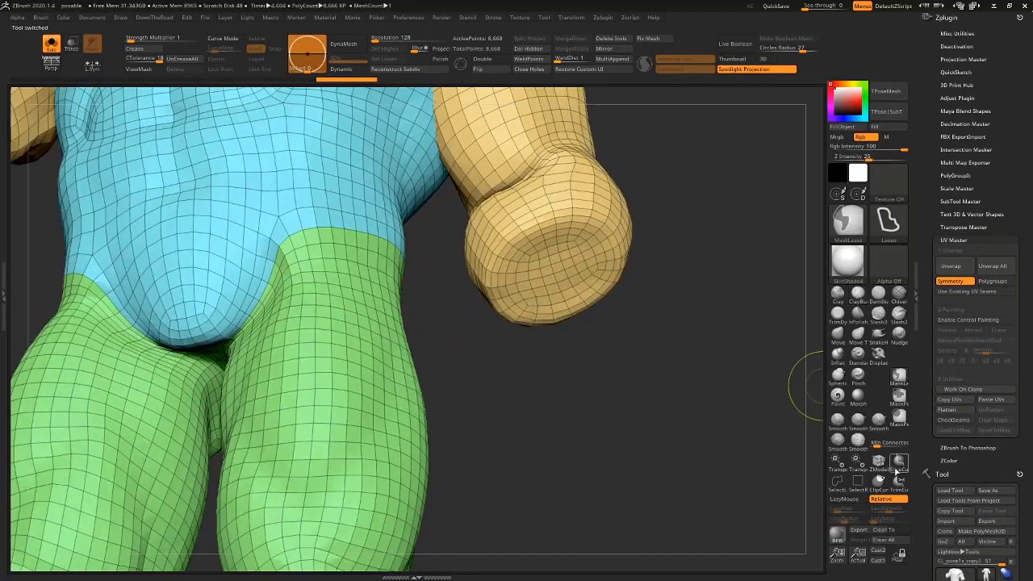
click(858, 295)
mouse_move(575, 243)
alt+mouse_down()
mouse_move(532, 267)
mouse_move(575, 278)
mouse_move(567, 270)
mouse_move(548, 276)
mouse_move(562, 287)
alt+mouse_up()
key(ctrl+w)
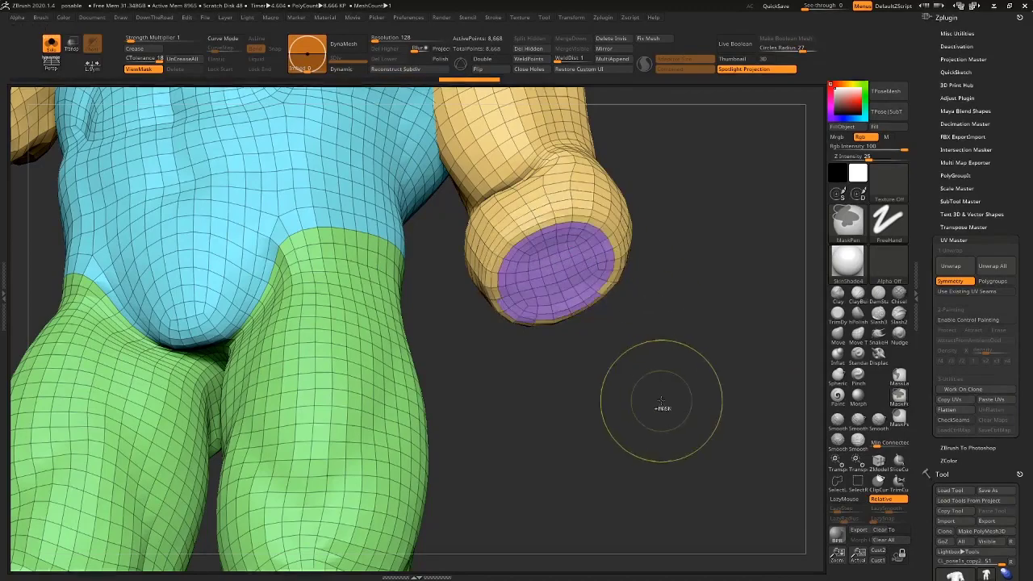
Mask the flat cap of the character's right wrist and assign it a separate polygroup.
mouse_move(661, 401)
mouse_down()
mouse_move(660, 361)
mouse_move(672, 376)
mouse_up()
key(f)
alt+drag(586, 369, 744, 364)
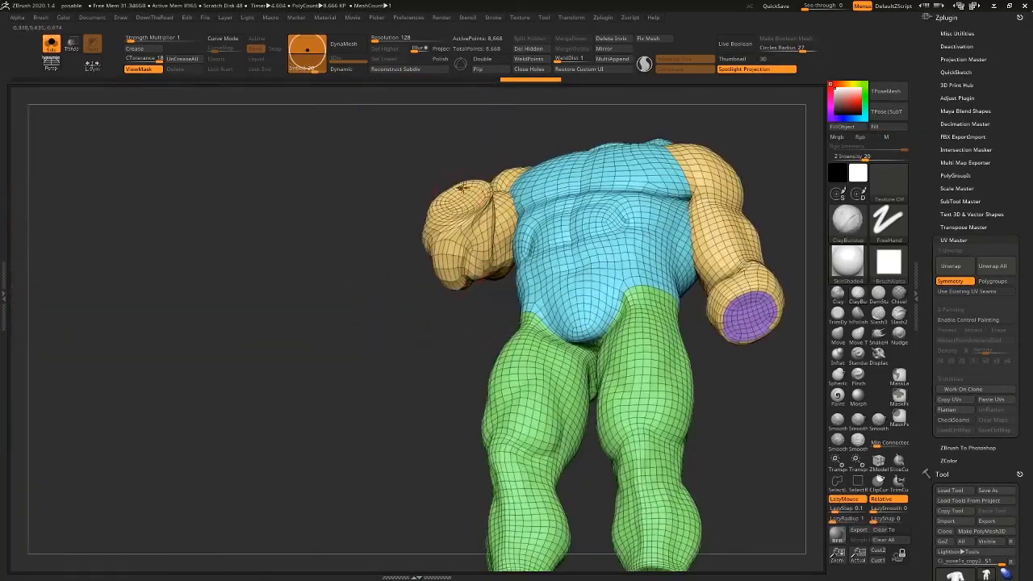
mouse_move(443, 203)
ctrl+mouse_down()
mouse_move(483, 201)
mouse_move(450, 210)
ctrl+mouse_up()
drag(380, 230, 389, 291)
ctrl+drag(436, 212, 482, 202)
key(ctrl+w)
drag(376, 406, 428, 295)
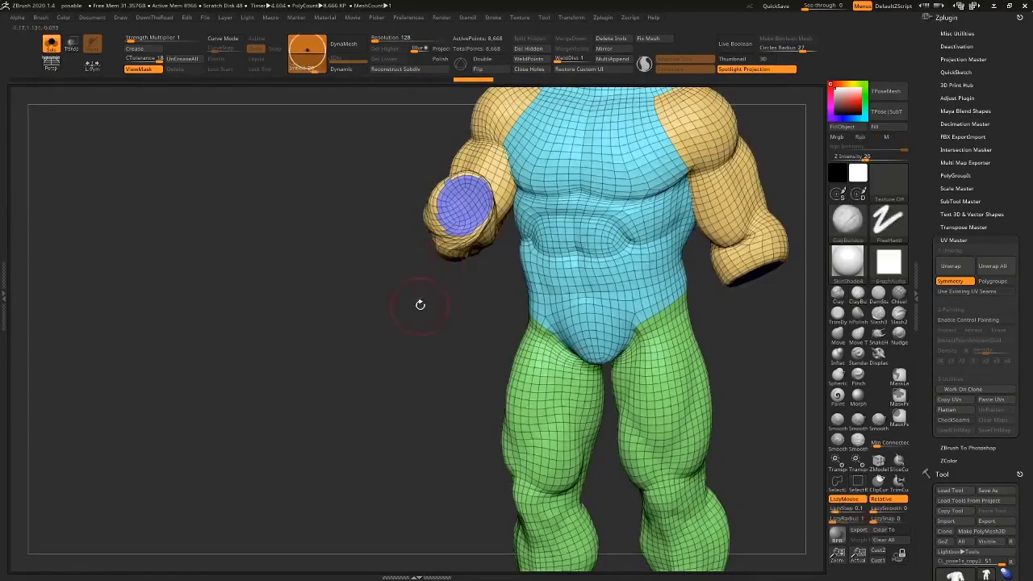
Isolate the arm polygroup to check the openings at the wrists and shoulders, and unhide the whole body.
alt+drag(420, 305, 331, 409)
mouse_move(699, 197)
alt+mouse_down()
mouse_move(665, 151)
mouse_move(664, 171)
alt+mouse_up()
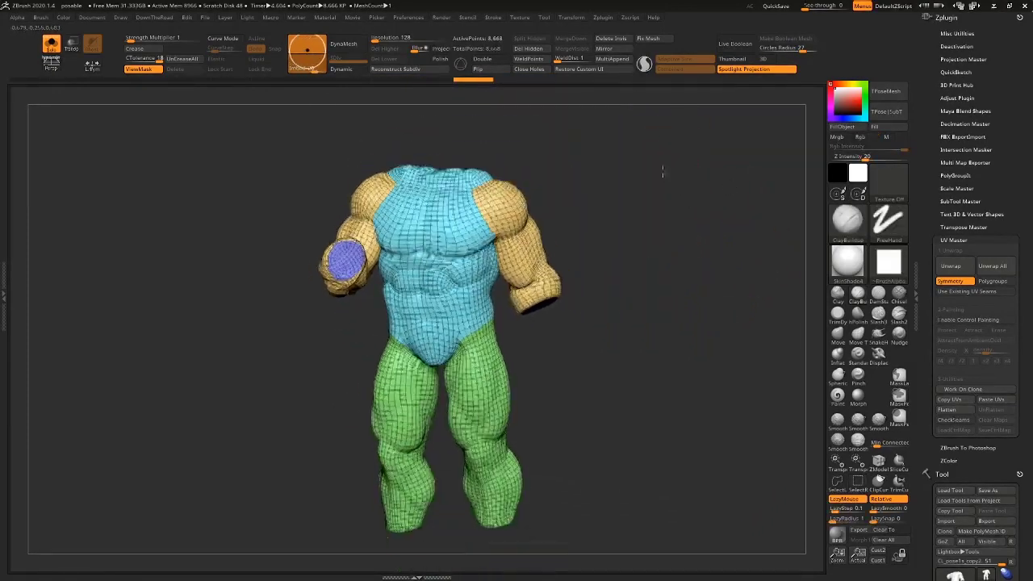
alt+drag(643, 278, 636, 218)
ctrl+shift+click(534, 186)
drag(582, 183, 502, 239)
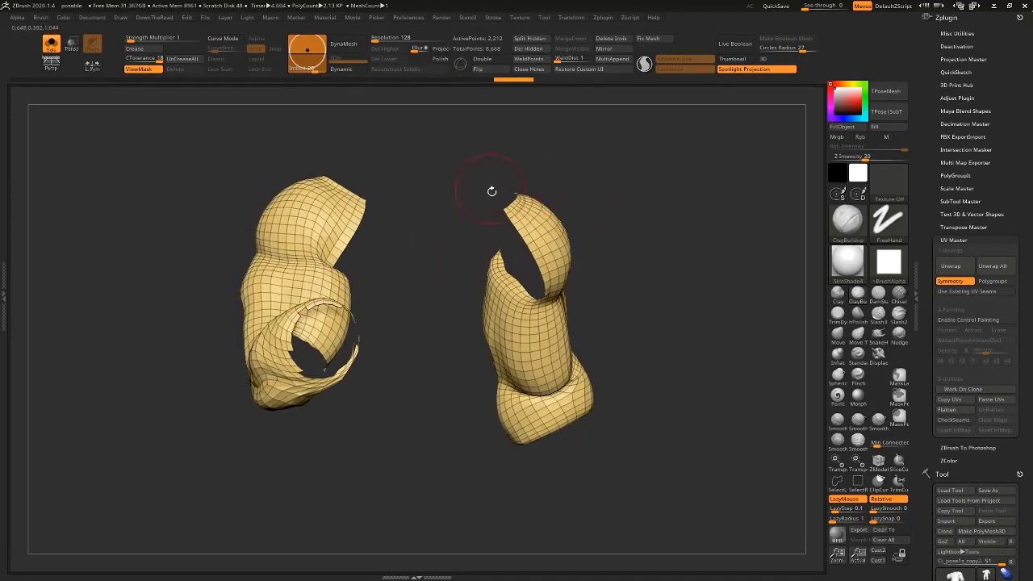
drag(536, 196, 611, 361)
alt+drag(666, 337, 601, 362)
ctrl+shift+click(640, 263)
Isolate the legs, mask the cap at the end of each one, and make each cap a separate polygroup.
ctrl+shift+click(552, 376)
mouse_move(667, 355)
mouse_down()
mouse_move(670, 392)
mouse_move(634, 204)
mouse_up()
key(ctrl)
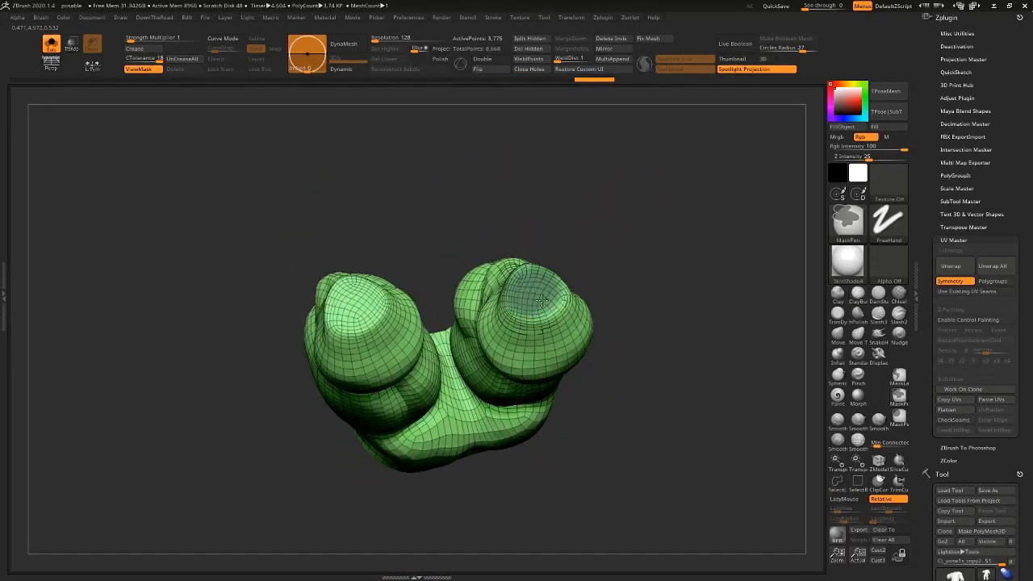
key(ctrl+w)
mouse_move(364, 301)
ctrl+mouse_down()
mouse_move(357, 312)
mouse_move(367, 316)
ctrl+mouse_up()
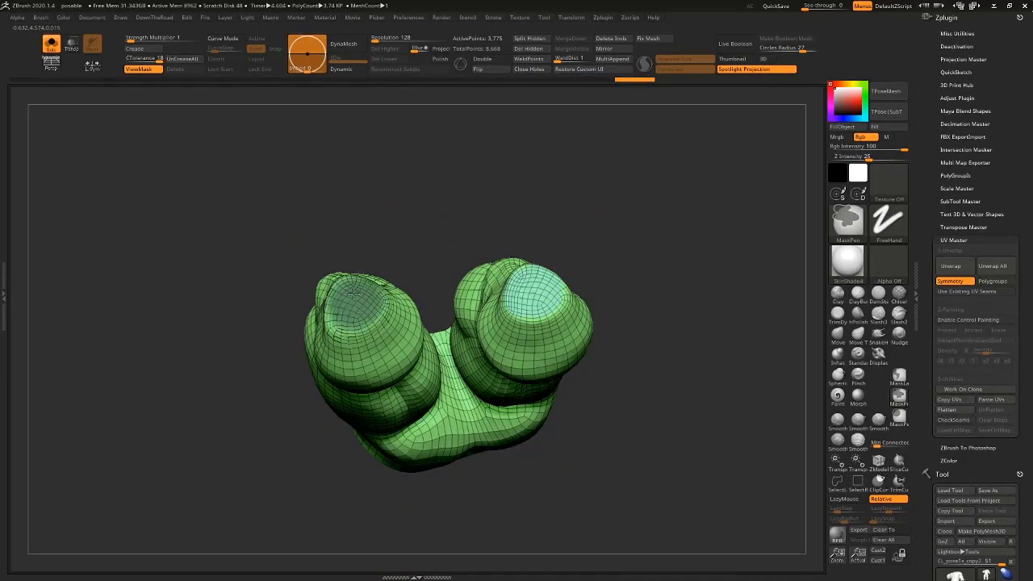
key(ctrl+w)
mouse_move(658, 218)
mouse_down()
mouse_move(672, 295)
mouse_move(667, 347)
mouse_up()
Isolate the legs without their end caps, mask the character's left leg, assign it its own polygroup, and unhide the body.
ctrl+shift+click(536, 238)
alt+drag(630, 197, 648, 311)
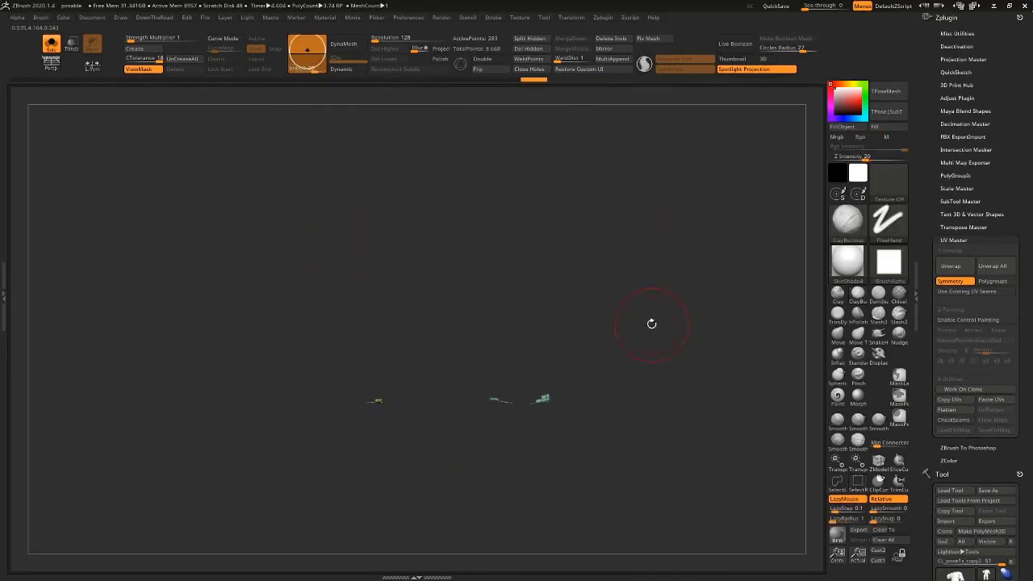
ctrl+shift+click(633, 299)
alt+drag(633, 253, 589, 223)
ctrl+shift+click(516, 299)
ctrl+drag(610, 129, 435, 502)
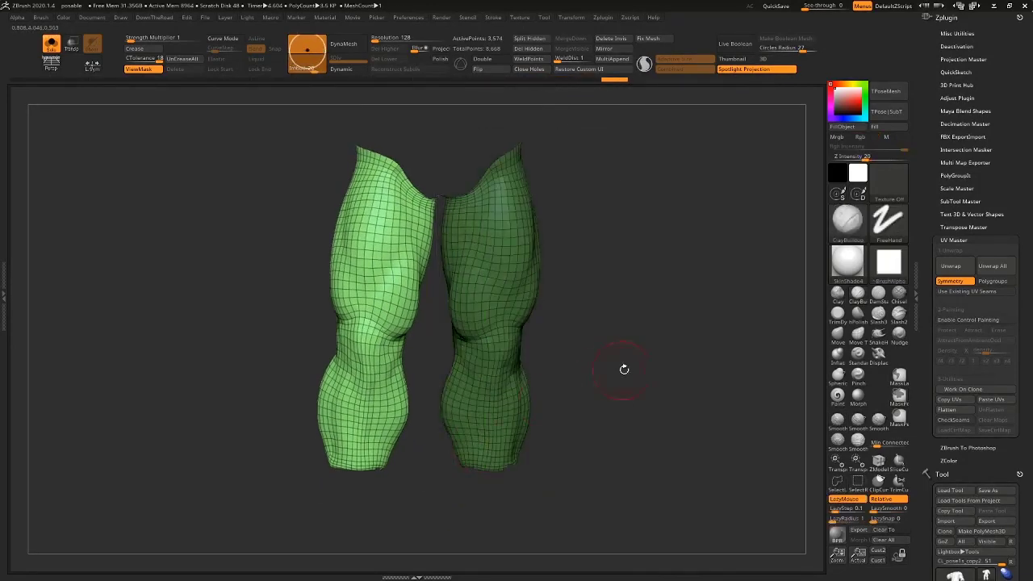
mouse_move(622, 364)
mouse_down()
mouse_move(621, 212)
mouse_move(604, 269)
mouse_up()
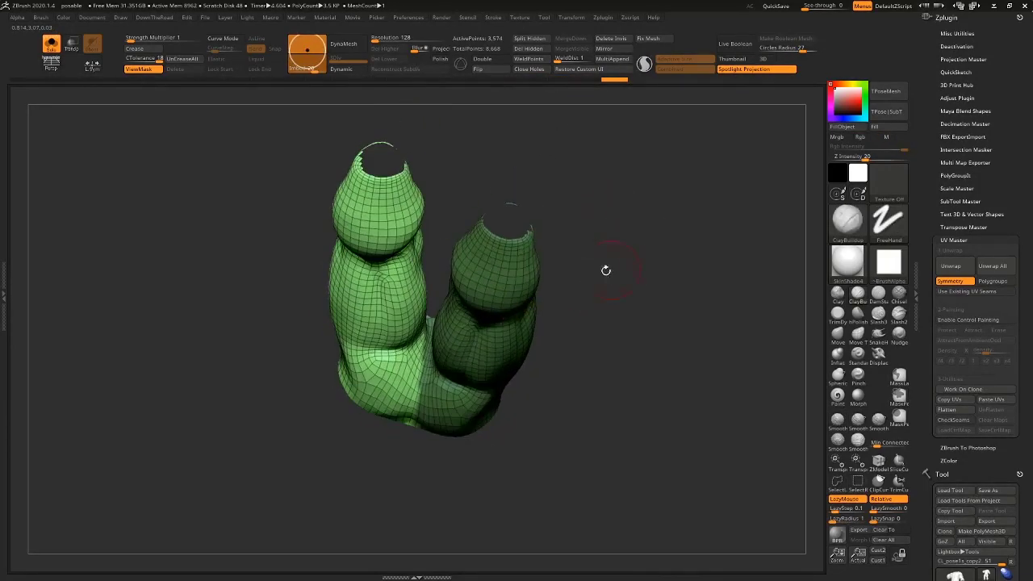
ctrl+click(440, 379)
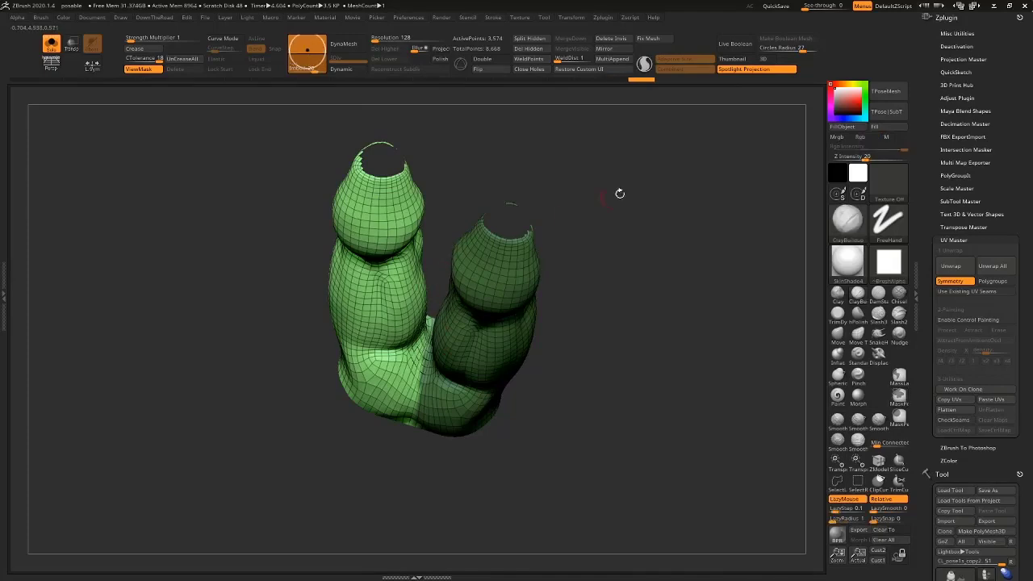
drag(620, 194, 587, 313)
key(ctrl+w)
ctrl+shift+click(615, 393)
Isolate individual polygroups one at a time, starting with the torso, to check how the body is grouped.
ctrl+shift+click(446, 364)
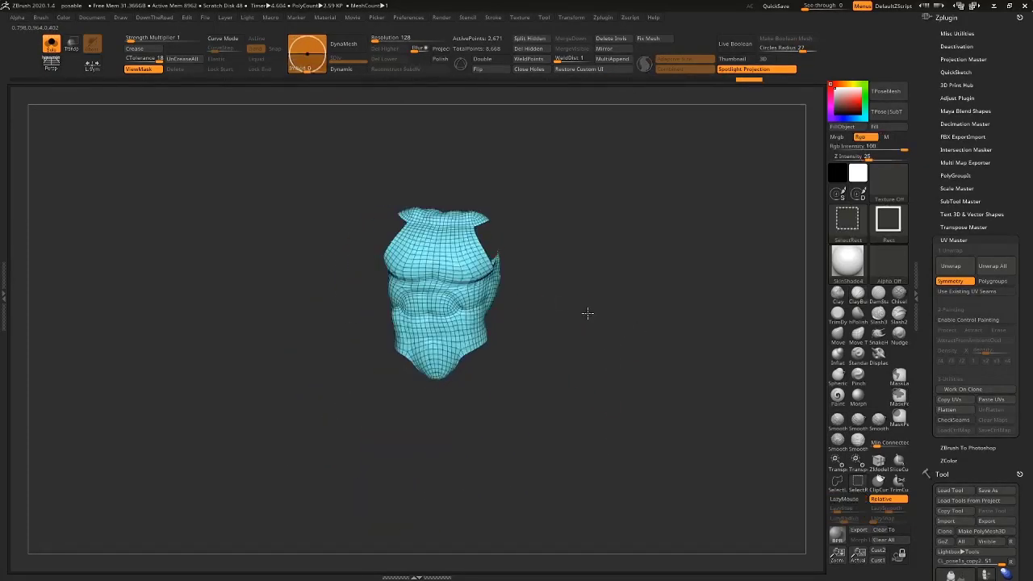
ctrl+shift+click(588, 313)
ctrl+shift+click(509, 279)
drag(583, 278, 600, 327)
ctrl+shift+click(602, 328)
ctrl+shift+click(473, 416)
drag(535, 405, 582, 357)
ctrl+shift+click(553, 323)
Isolate the arms, mask the character's left arm, assign it its own polygroup, and unhide the whole body.
ctrl+shift+click(511, 307)
key(ctrl+w)
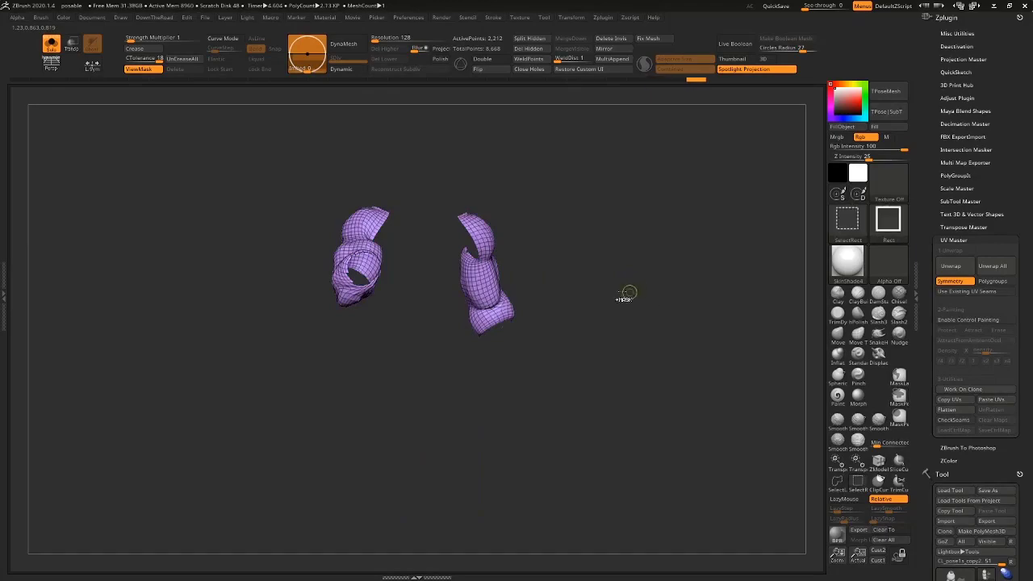
key(ctrl+w)
ctrl+drag(597, 198, 423, 408)
key(ctrl+w)
ctrl+shift+click(651, 276)
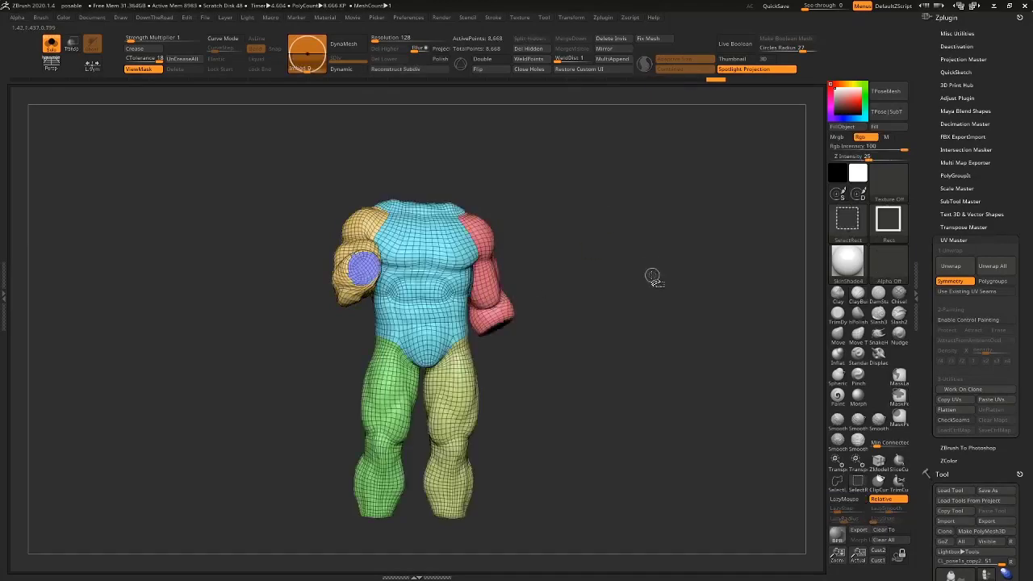
Switch from the clone back to the original high-resolution body sculpt and hide the polyframe.
drag(657, 336, 650, 390)
alt+drag(650, 390, 631, 329)
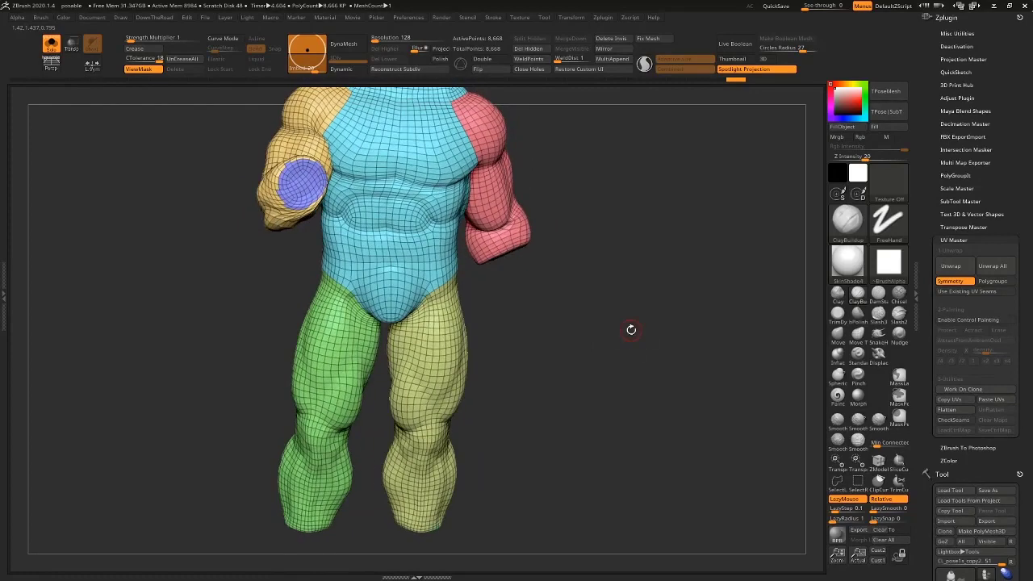
drag(1017, 175, 1016, 176)
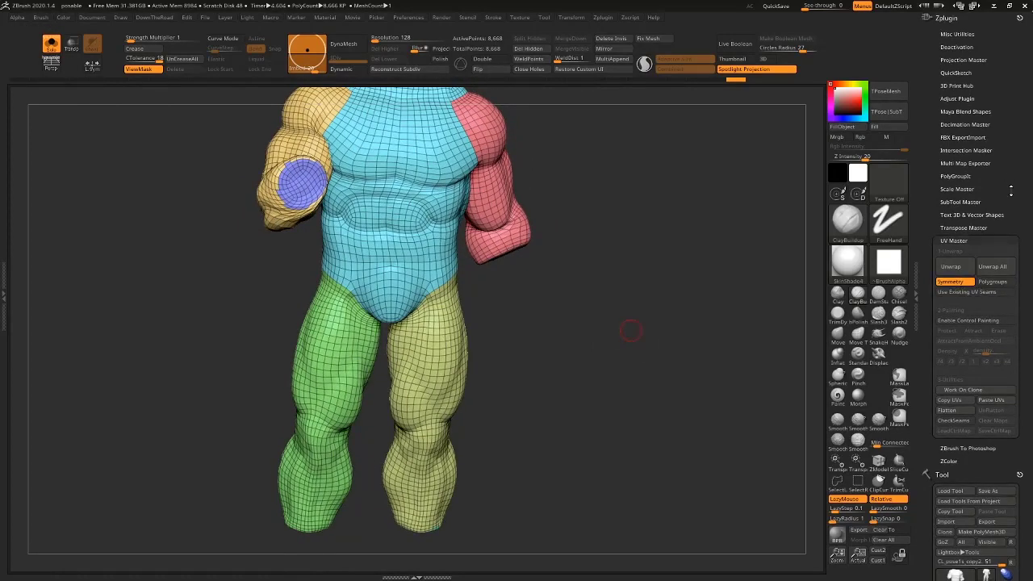
drag(655, 326, 707, 389)
key(shift+f)
scroll(1017, 176, down, 5)
click(954, 278)
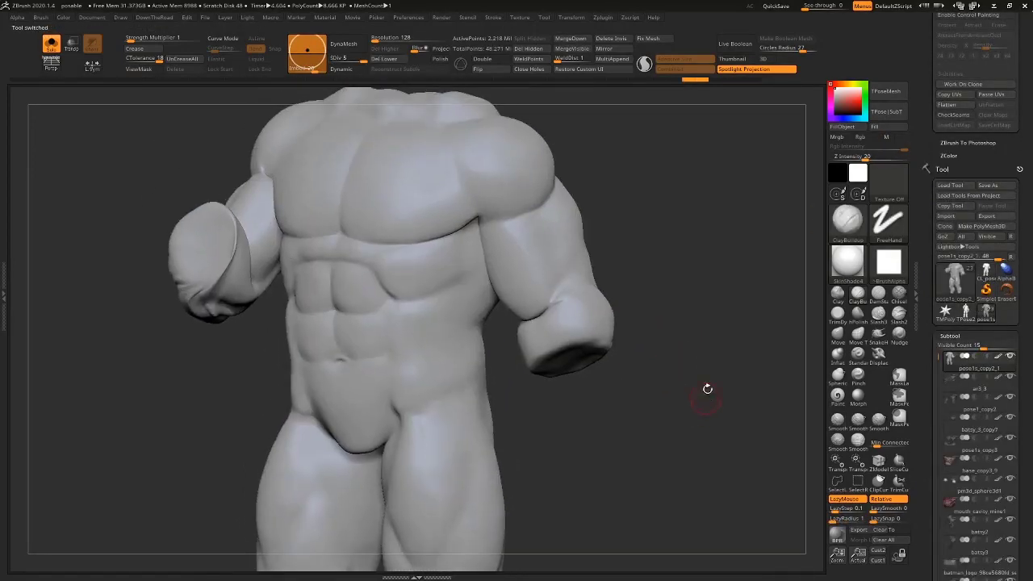
Try carving a vertical crease along the torso's left side up to the armpit with the DamStandard brush.
click(880, 299)
mouse_move(673, 245)
alt+mouse_down()
mouse_move(694, 234)
mouse_move(680, 198)
alt+mouse_up()
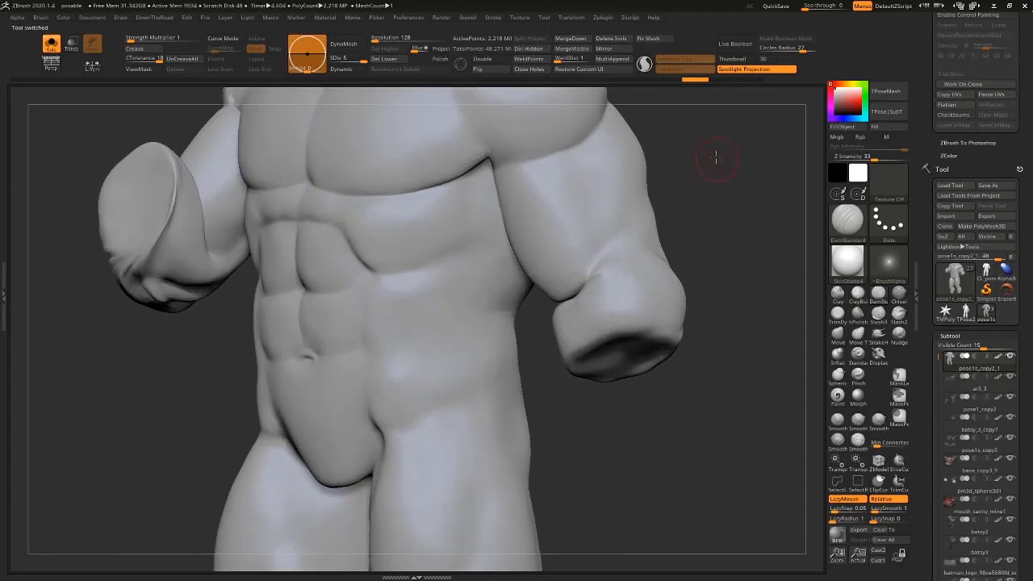
alt+drag(717, 159, 664, 212)
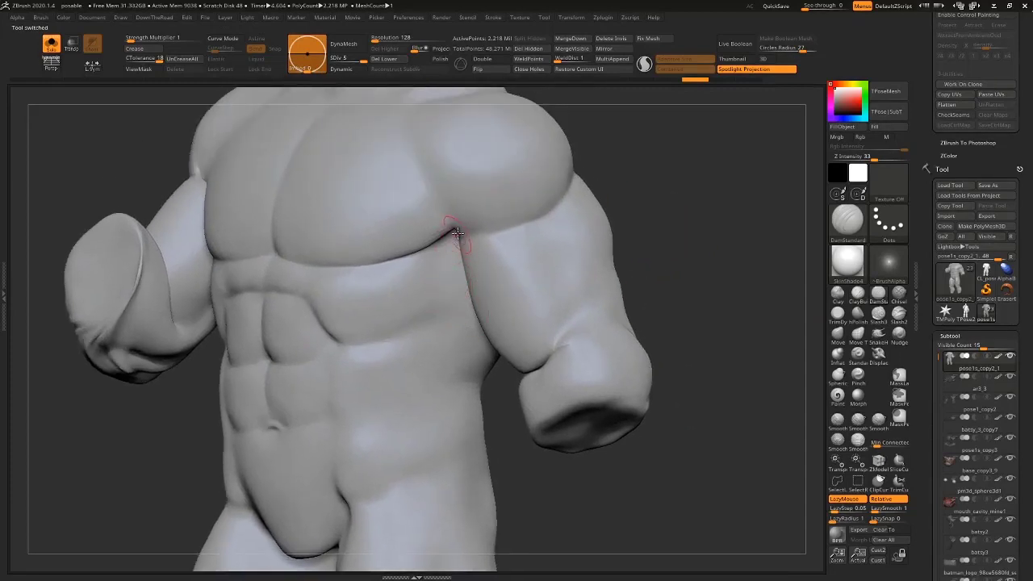
drag(449, 440, 447, 291)
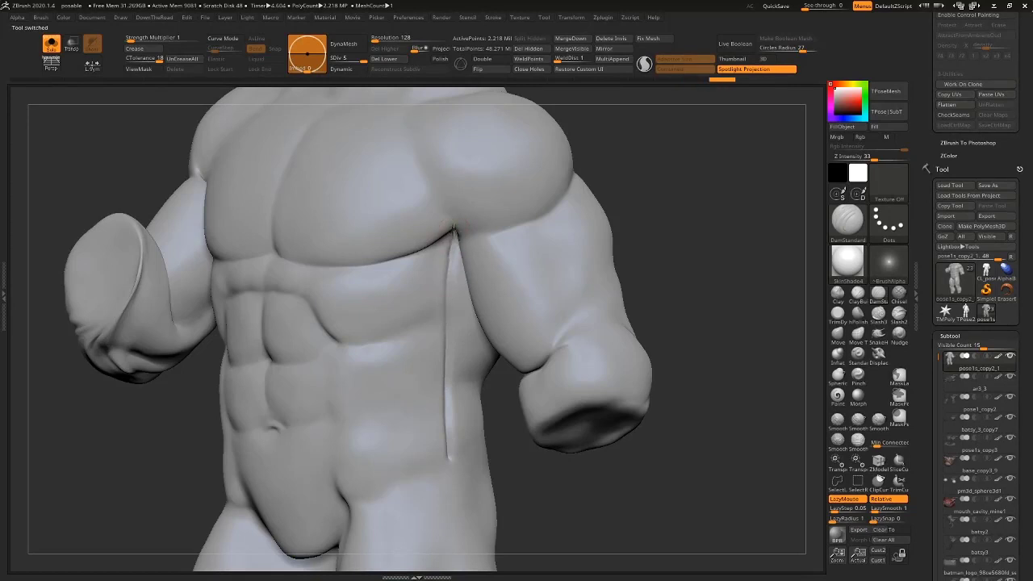
mouse_move(653, 214)
mouse_down()
mouse_move(692, 191)
mouse_move(655, 198)
mouse_move(715, 127)
mouse_move(640, 215)
mouse_up()
Lower the original body to subdivision level 1 and display its polyframe around the character's left armpit.
key(shift+d)
key(shift+d)
key(shift+d)
key(shift+d)
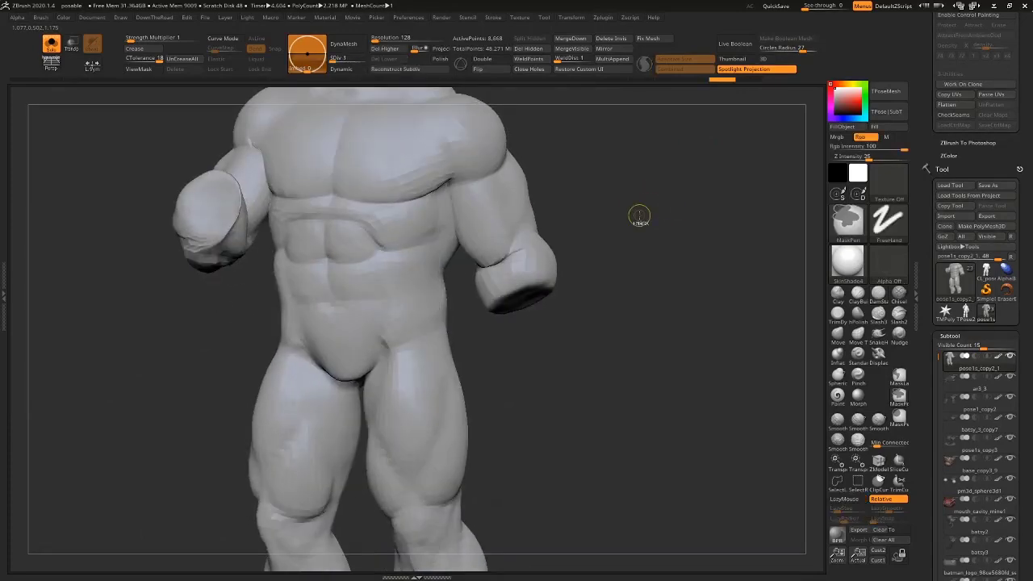
key(shift+f)
alt+drag(686, 305, 720, 387)
drag(713, 266, 718, 225)
Try a DamStandard stroke below the left armpit, undo it, and return to the CL_pose1s_copy2 clone.
drag(442, 201, 452, 223)
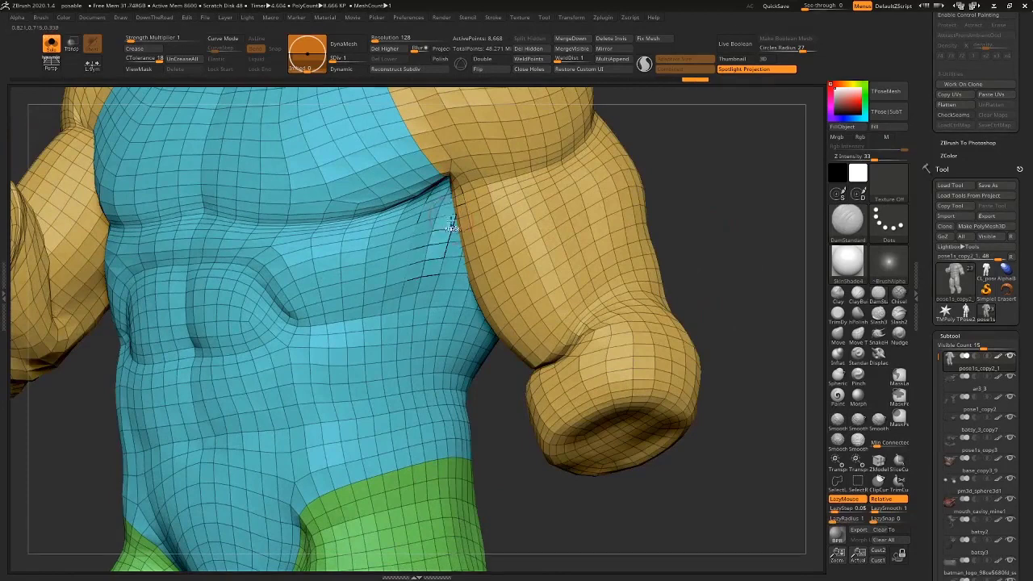
key(ctrl+z)
key(s)
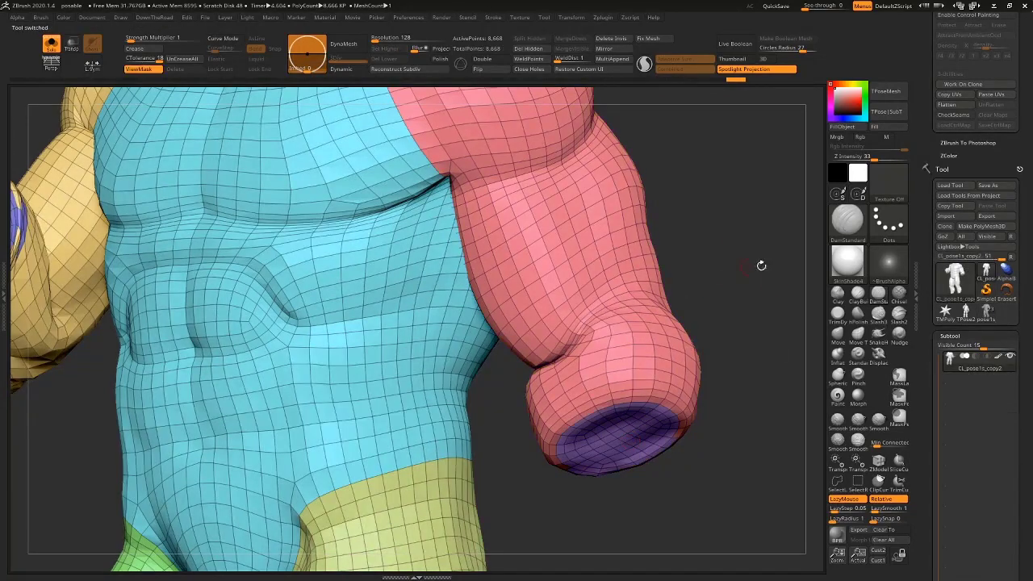
Isolate the torso polygroup on the clone and turn its side into view.
drag(760, 265, 653, 254)
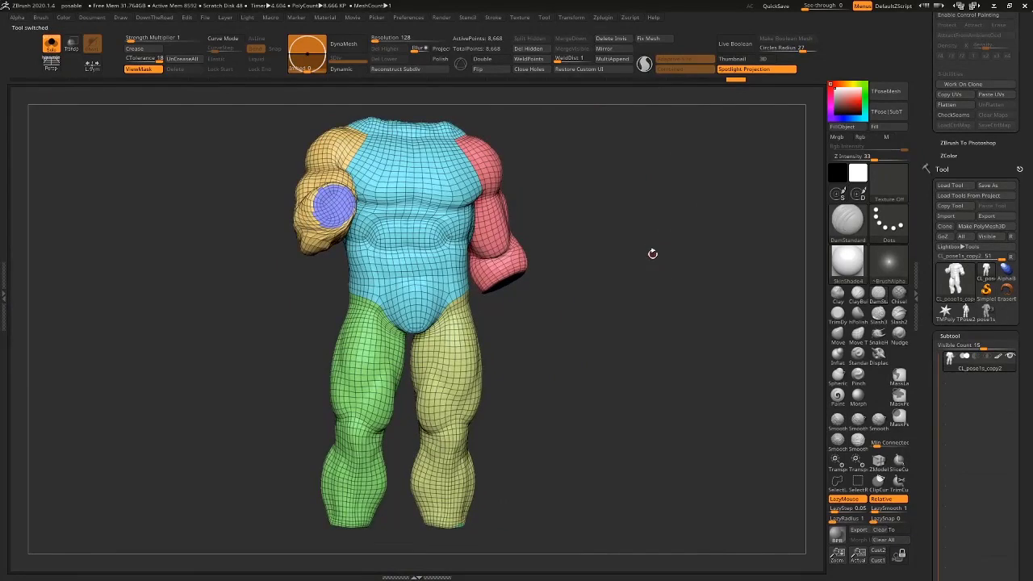
ctrl+shift+click(461, 269)
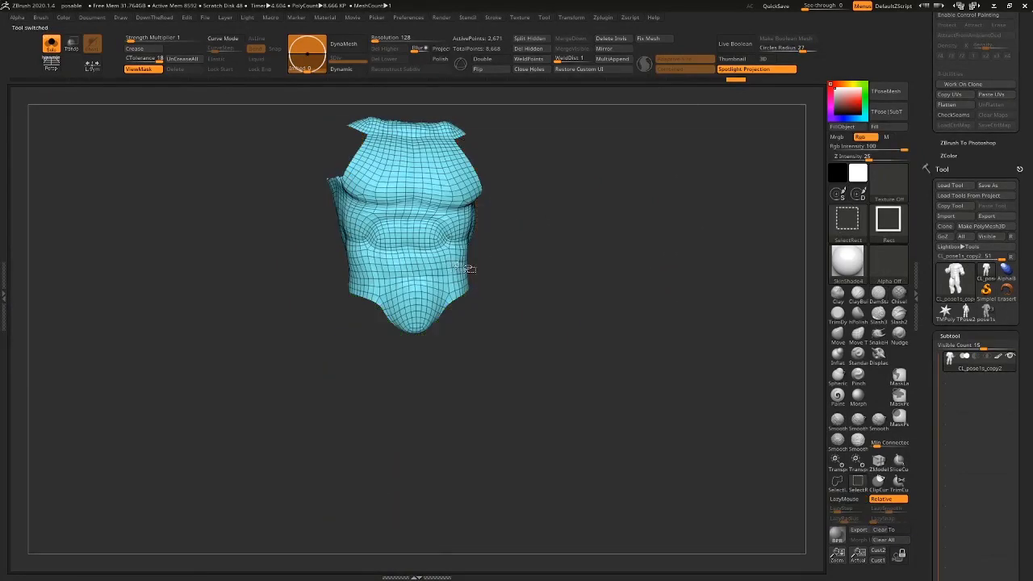
drag(597, 307, 616, 486)
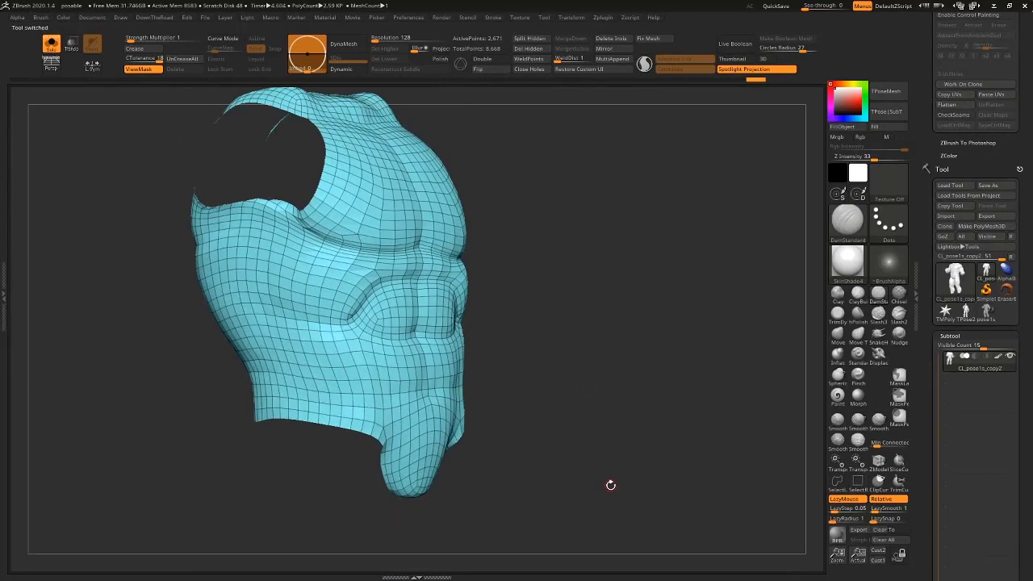
Enable Control Painting in UV Master, choose Attract, and isolate the torso again.
scroll(1019, 272, up, 5)
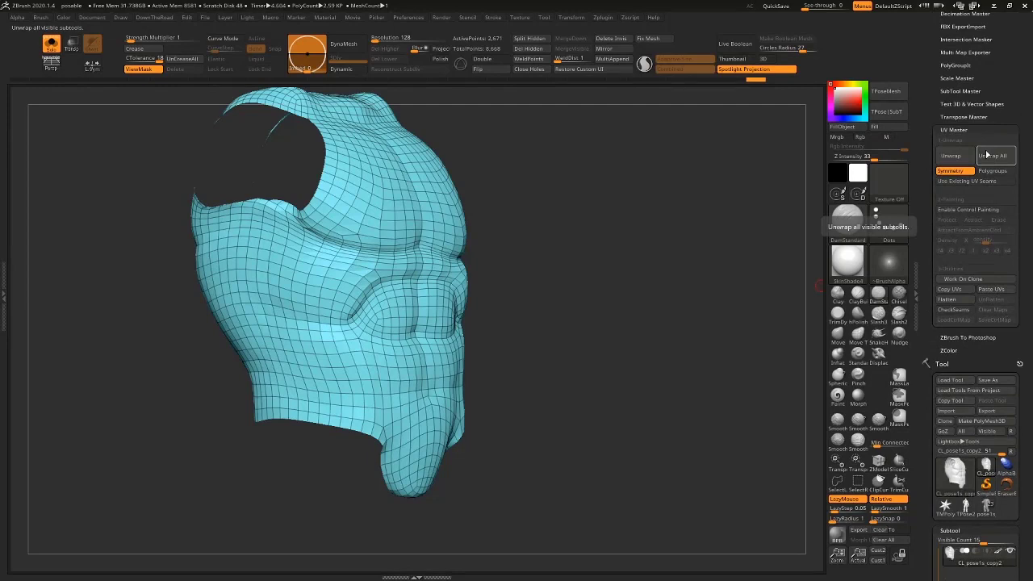
click(982, 209)
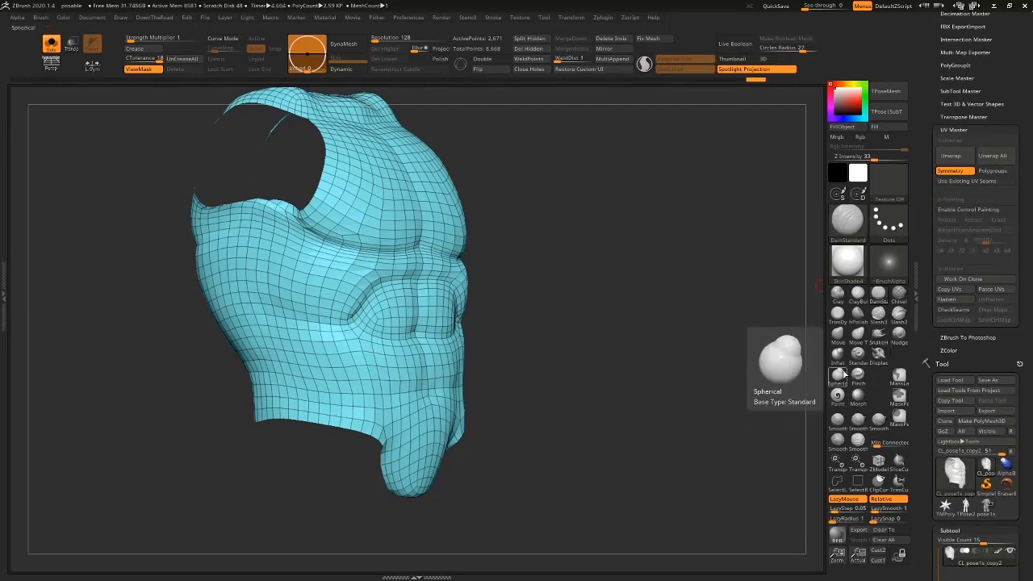
click(970, 211)
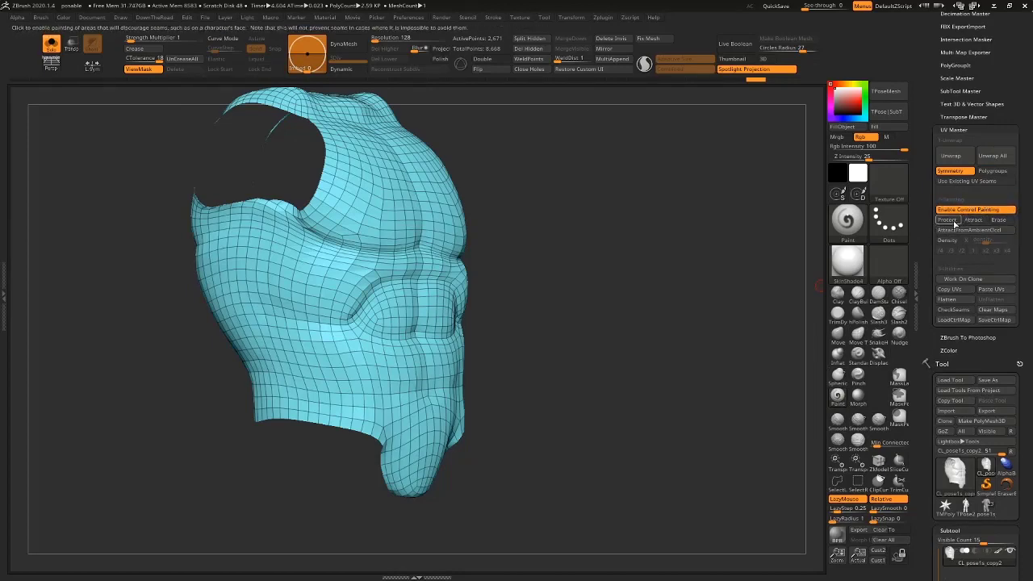
click(973, 220)
drag(638, 222, 594, 236)
ctrl+shift+click(438, 311)
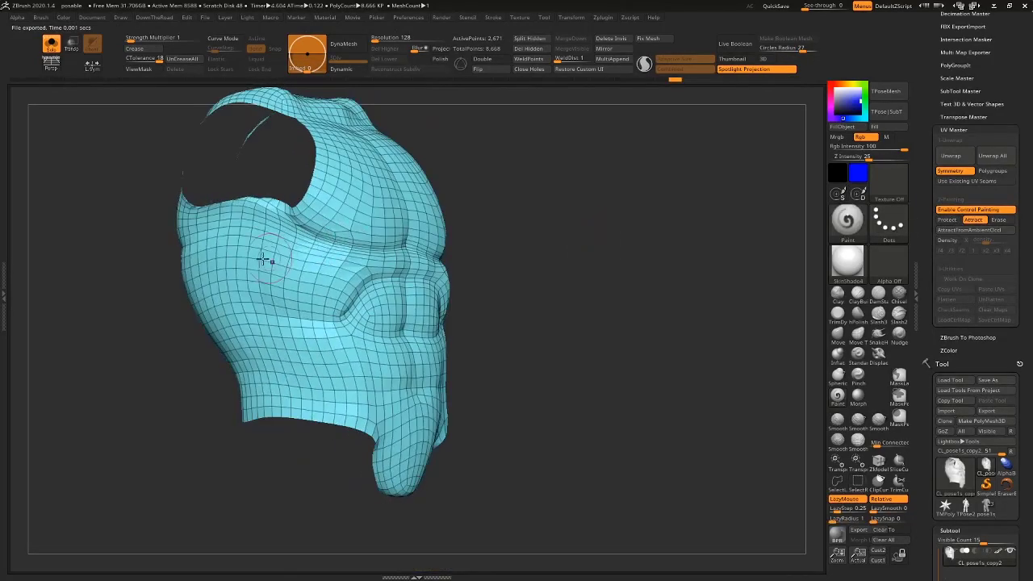
Paint Attract strokes down both sides of the torso from armpits to waist and restore the full body's visibility.
mouse_move(473, 251)
mouse_down()
mouse_move(652, 202)
mouse_move(636, 230)
mouse_up()
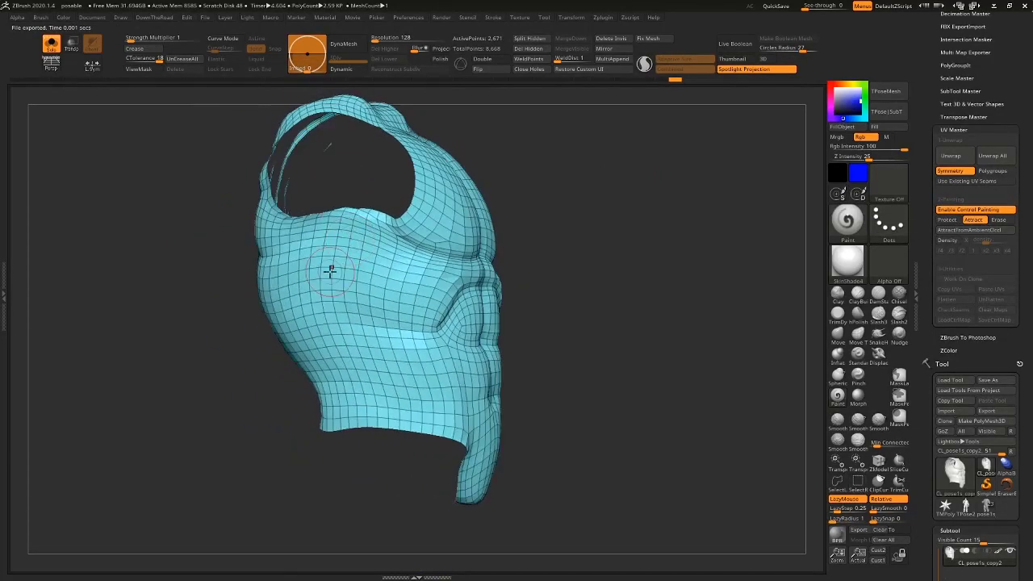
mouse_move(342, 211)
mouse_down()
mouse_move(364, 392)
mouse_move(379, 426)
mouse_move(334, 255)
mouse_up()
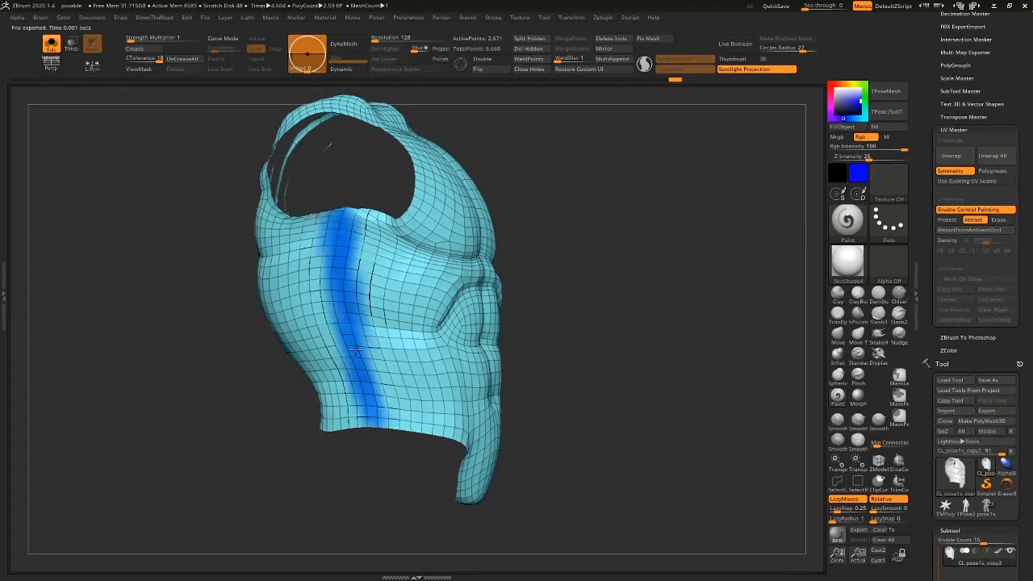
mouse_move(558, 271)
mouse_down()
mouse_move(330, 211)
mouse_move(243, 211)
mouse_up()
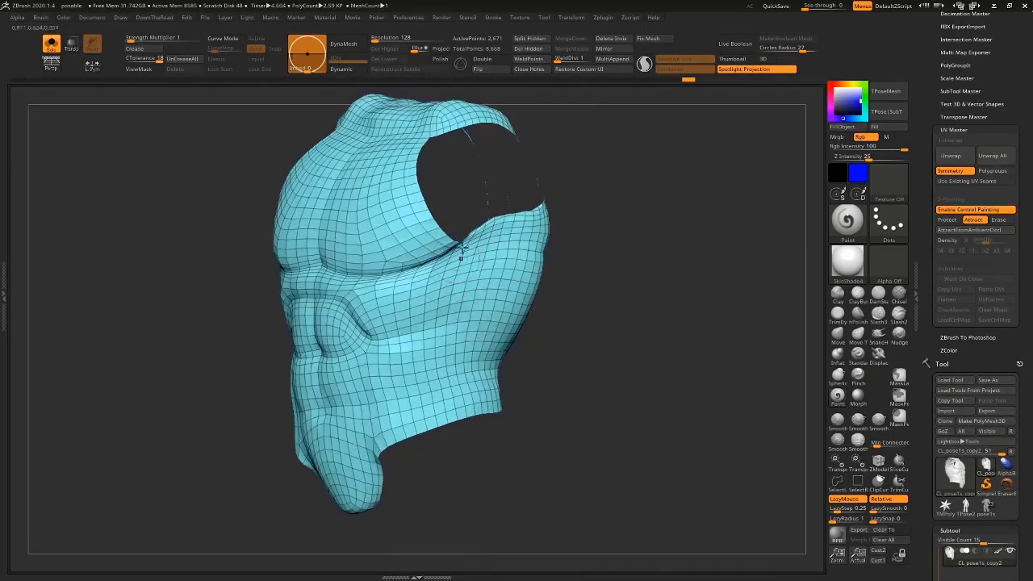
mouse_move(499, 239)
mouse_down()
mouse_move(473, 424)
mouse_move(500, 230)
mouse_up()
mouse_move(488, 266)
mouse_down()
mouse_move(471, 385)
mouse_move(477, 290)
mouse_up()
mouse_move(607, 266)
alt+mouse_down()
mouse_move(616, 224)
mouse_move(642, 316)
mouse_move(666, 304)
alt+mouse_up()
ctrl+shift+click(638, 272)
Isolate the yellow leg, paint an Attract stroke down its inner side, and show the whole body again.
alt+drag(619, 234, 574, 218)
ctrl+shift+click(480, 328)
mouse_move(553, 360)
mouse_down()
mouse_move(588, 315)
mouse_move(544, 355)
mouse_up()
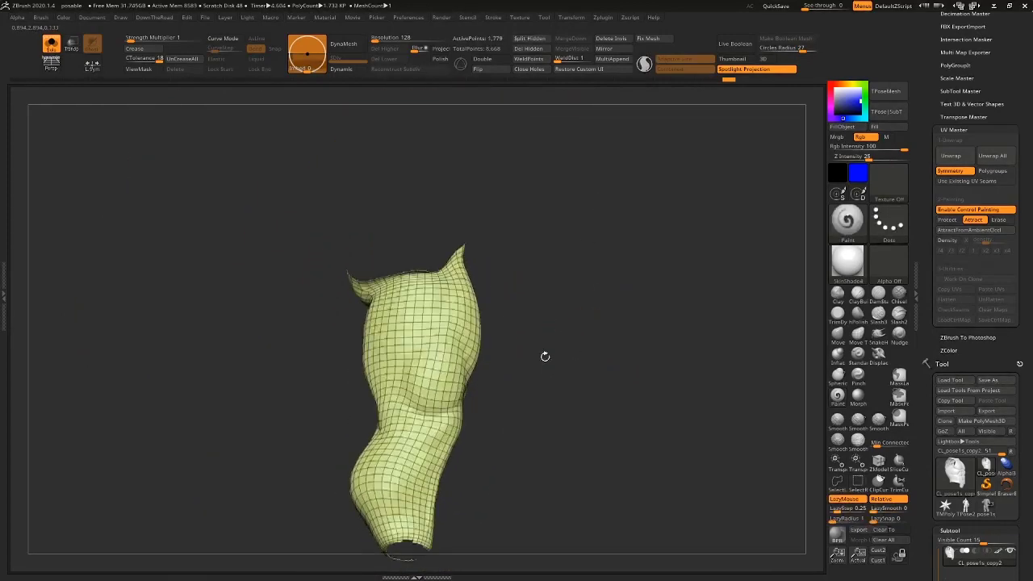
mouse_move(415, 276)
mouse_down()
mouse_move(389, 493)
mouse_move(399, 528)
mouse_move(392, 494)
mouse_up()
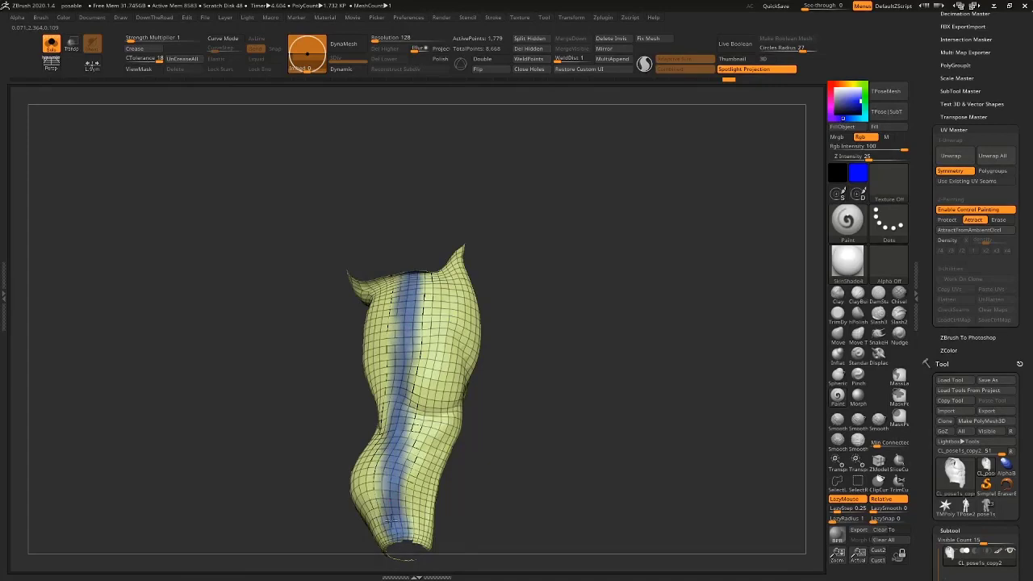
drag(584, 300, 578, 329)
ctrl+shift+click(579, 330)
Isolate the green leg, paint an Attract stroke down its inner side, and unhide the other body parts.
mouse_move(583, 394)
mouse_down()
mouse_move(532, 376)
mouse_move(478, 376)
mouse_up()
ctrl+shift+click(355, 347)
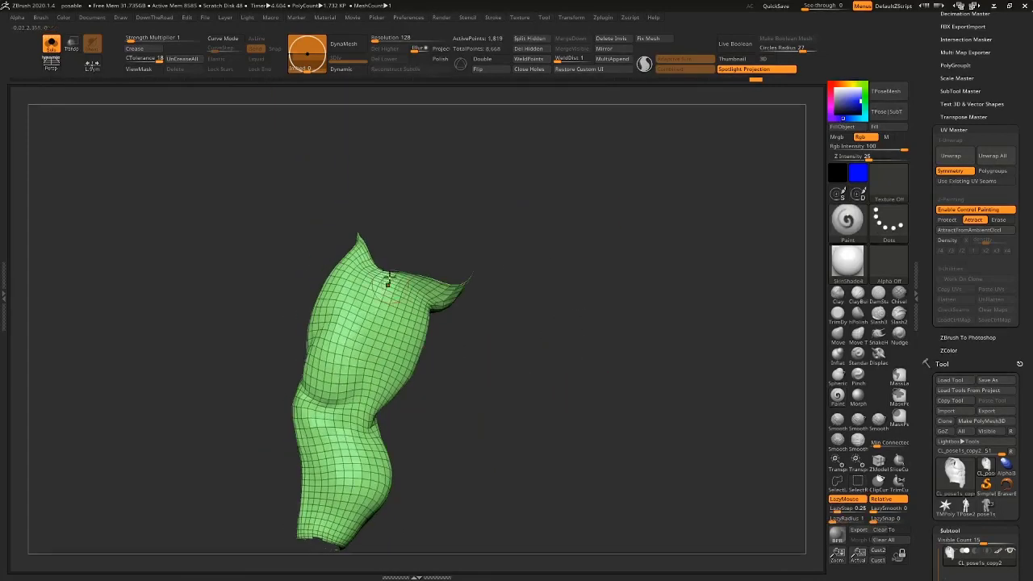
mouse_move(389, 280)
mouse_down()
mouse_move(374, 292)
mouse_move(327, 539)
mouse_up()
drag(355, 385, 393, 320)
drag(585, 274, 628, 227)
ctrl+shift+click(664, 277)
Isolate the red arm, paint an Attract stroke along its underside, and bring back the full body.
drag(628, 227, 466, 198)
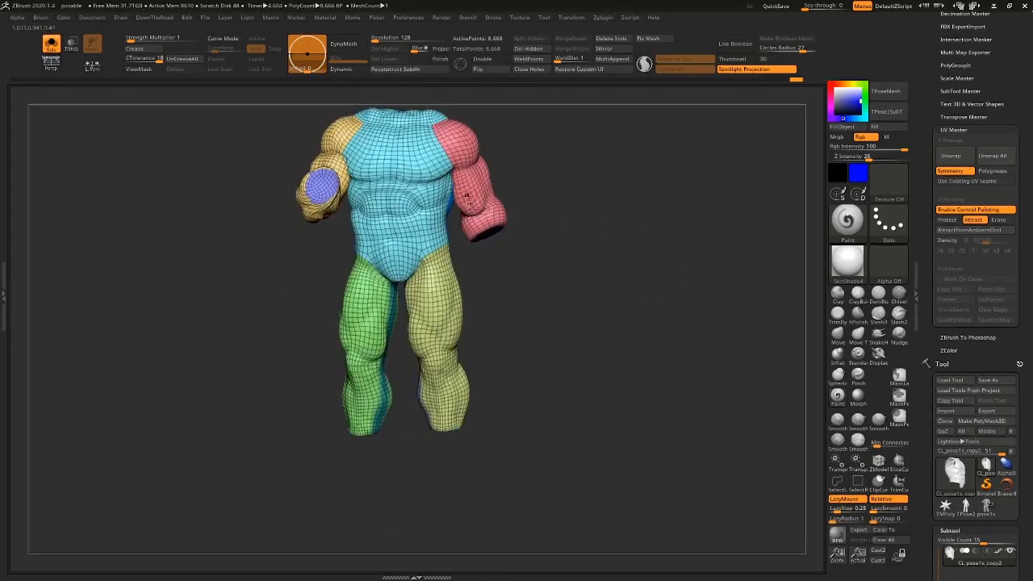
ctrl+shift+click(466, 198)
mouse_move(577, 171)
mouse_down()
mouse_move(605, 161)
mouse_move(554, 205)
mouse_move(555, 263)
mouse_up()
mouse_move(421, 172)
mouse_down()
mouse_move(408, 234)
mouse_move(419, 427)
mouse_move(493, 417)
mouse_move(557, 331)
mouse_move(637, 366)
mouse_move(564, 363)
mouse_up()
ctrl+shift+click(563, 323)
Isolate the orange arm, paint an Attract stroke along its inner underside, and restore all polygroups.
ctrl+shift+click(291, 322)
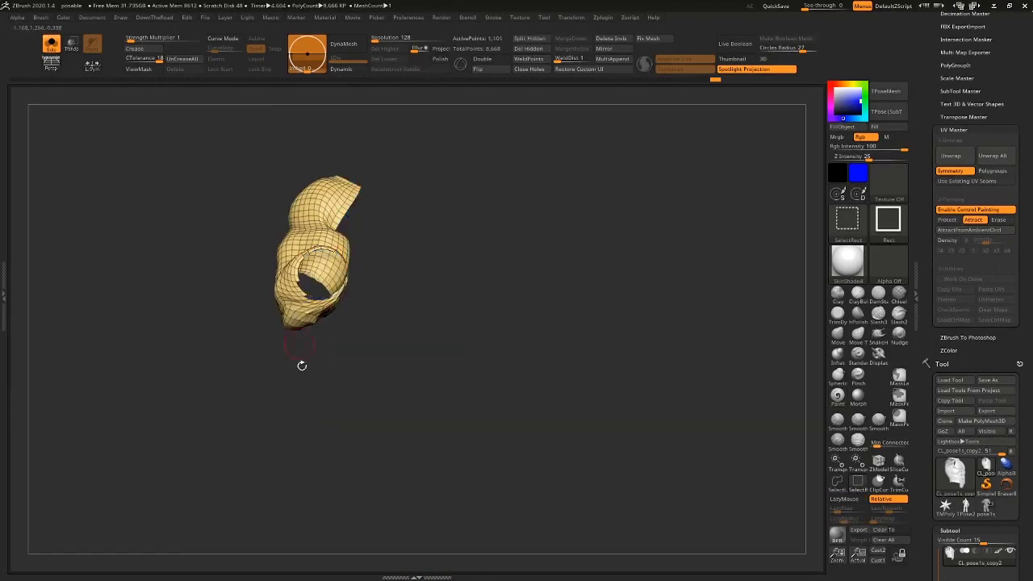
drag(302, 365, 352, 280)
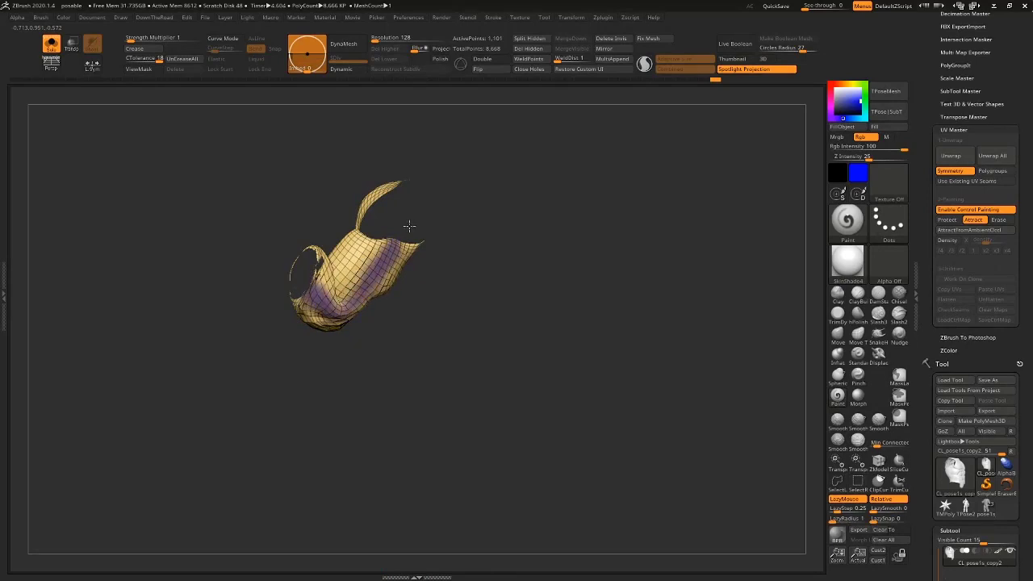
ctrl+shift+click(629, 270)
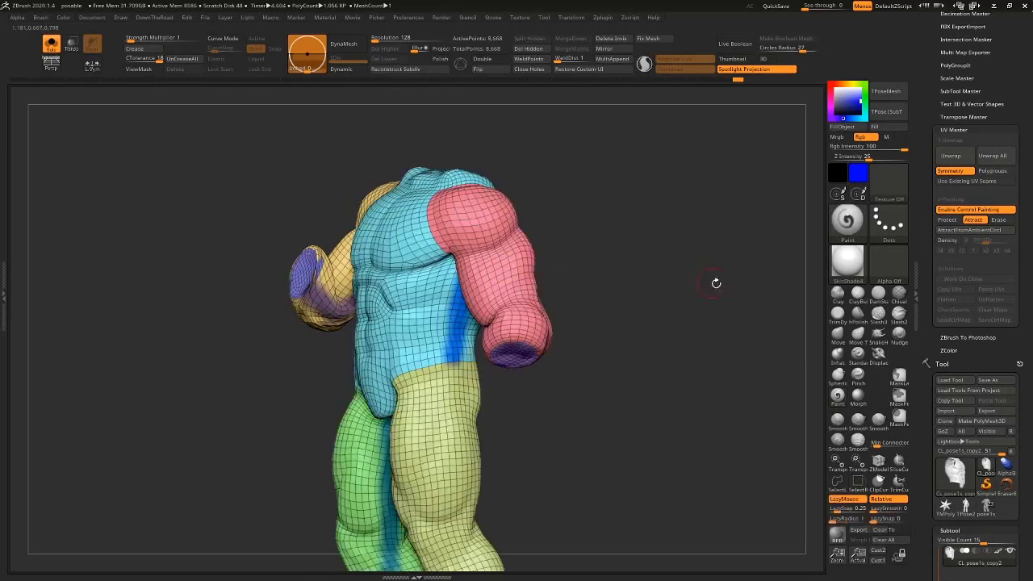
Examine the painted seam lines on the torso, arms and legs from several angles, with and without the polyframe.
drag(714, 283, 662, 215)
key(shift+f)
alt+drag(661, 298, 671, 368)
key(shift+f)
drag(529, 325, 641, 342)
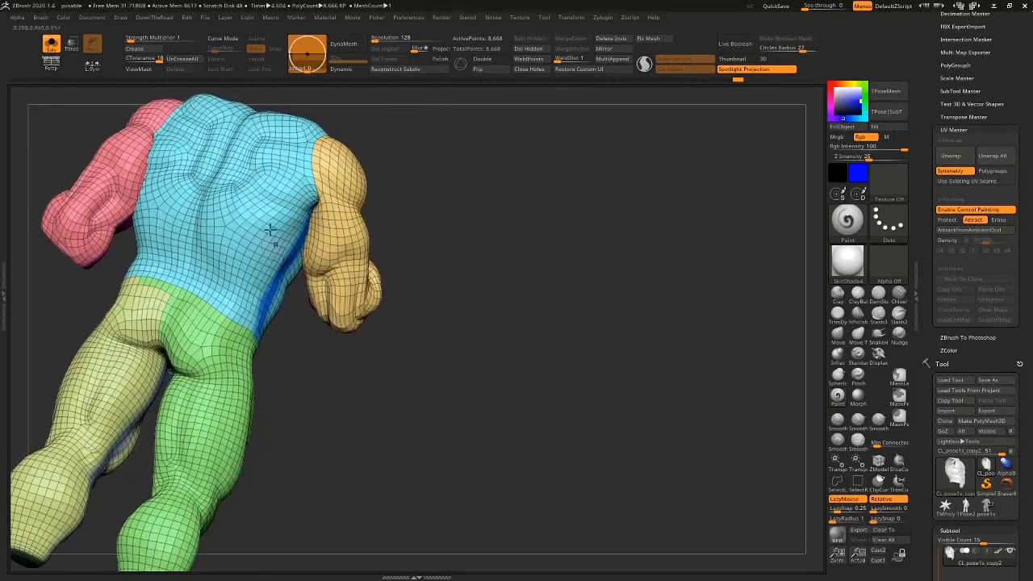
alt+drag(468, 451, 511, 413)
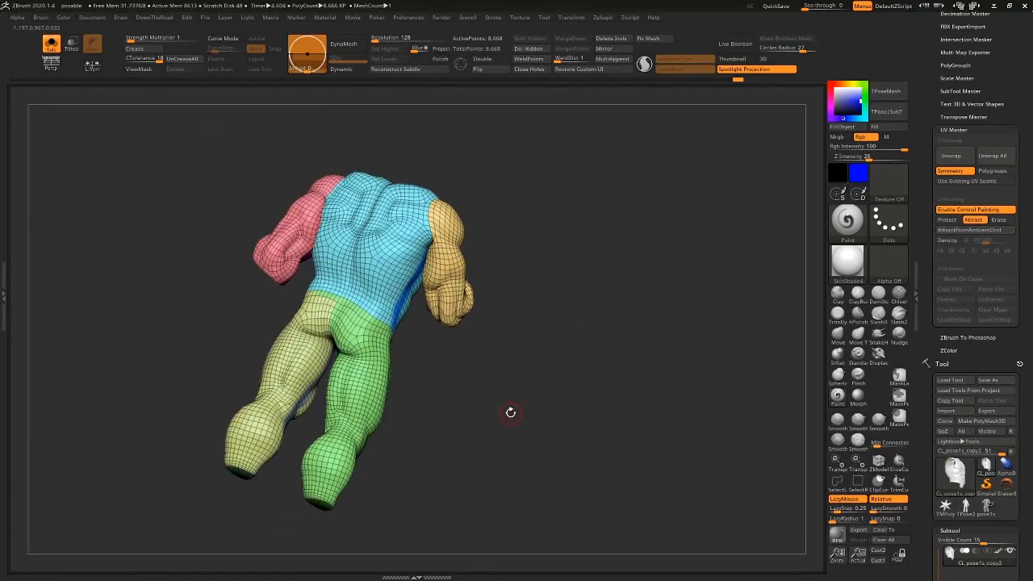
shift+drag(593, 302, 624, 378)
drag(619, 377, 608, 255)
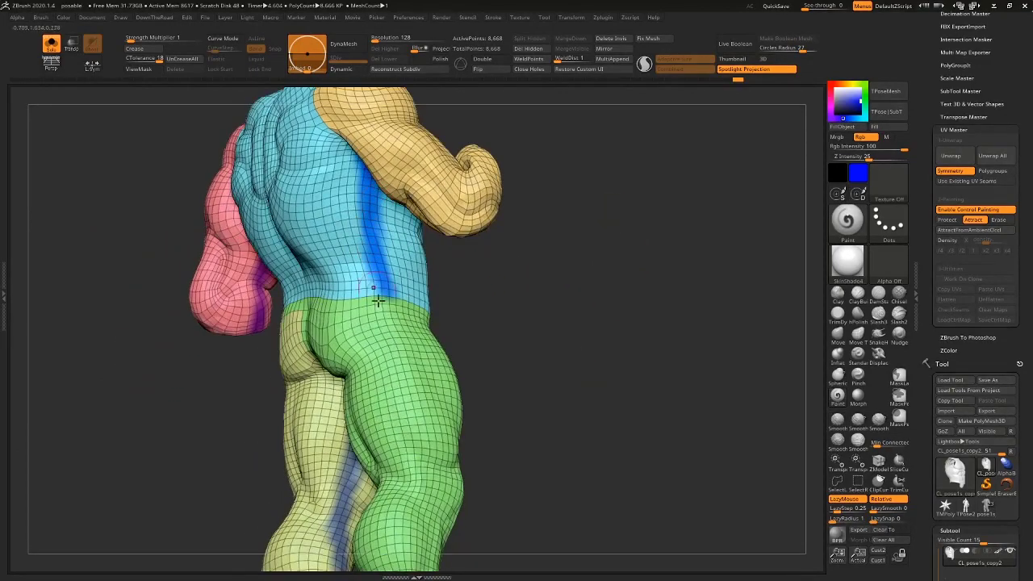
mouse_move(559, 375)
mouse_down()
mouse_move(572, 373)
mouse_move(556, 352)
mouse_move(553, 367)
mouse_move(669, 362)
mouse_move(625, 322)
mouse_move(648, 330)
mouse_move(627, 362)
mouse_move(669, 354)
mouse_up()
key(shift+f)
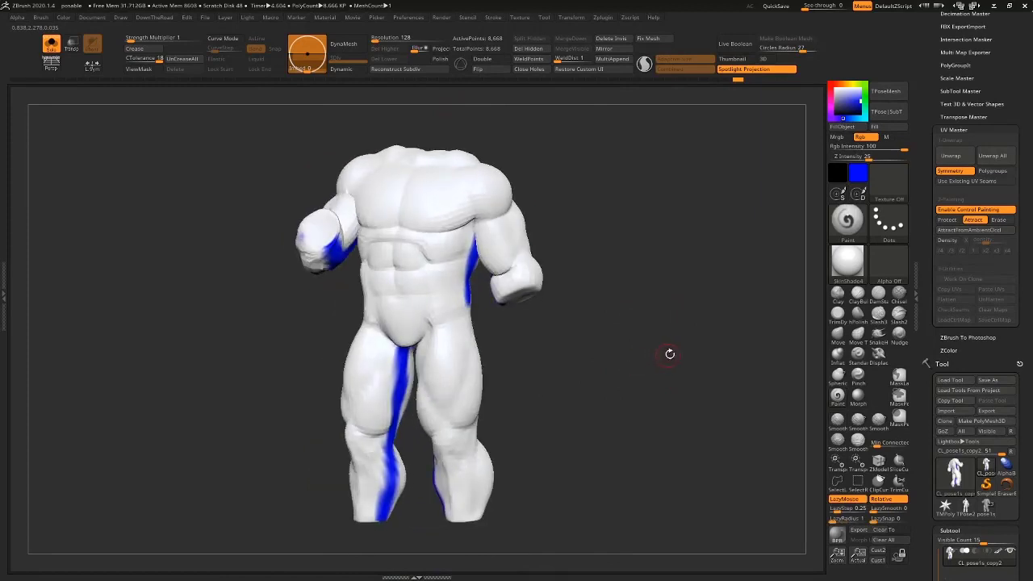
Turn off Symmetry and enable Polygroups for the unwrap in UV Master, and display the polyframe on the body.
click(961, 172)
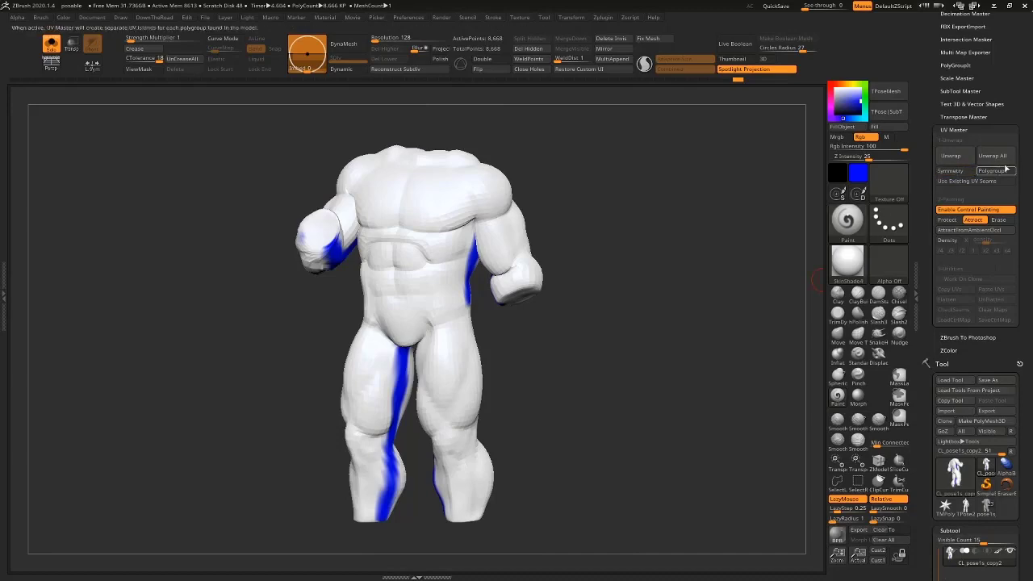
click(995, 171)
drag(618, 293, 636, 293)
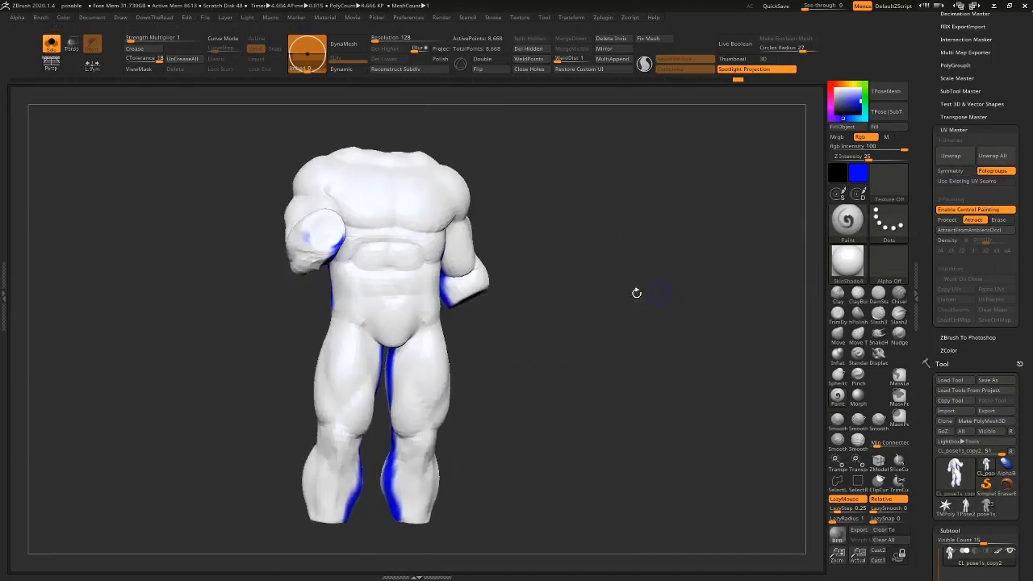
key(shift+f)
drag(505, 215, 551, 209)
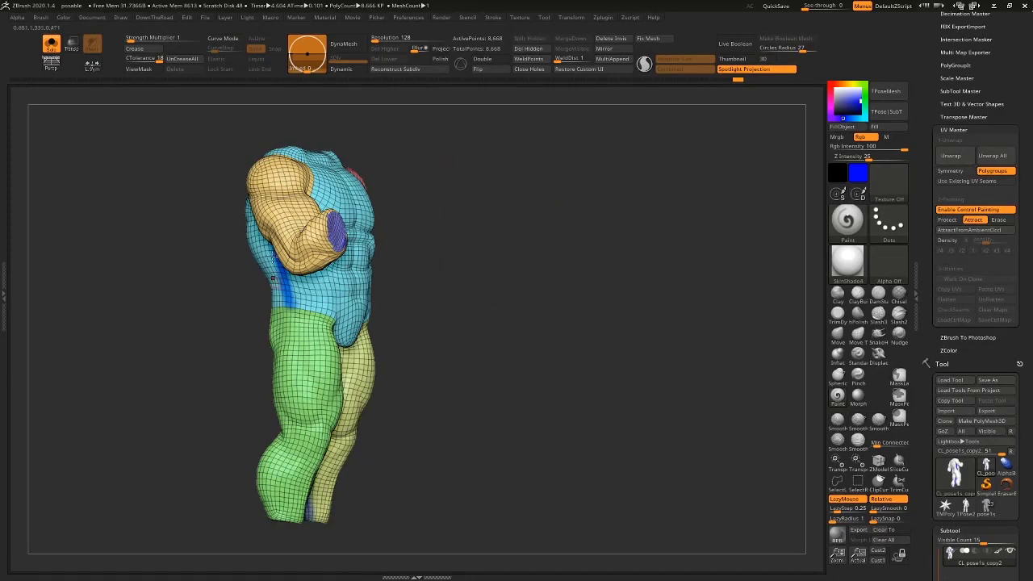
drag(514, 318, 484, 321)
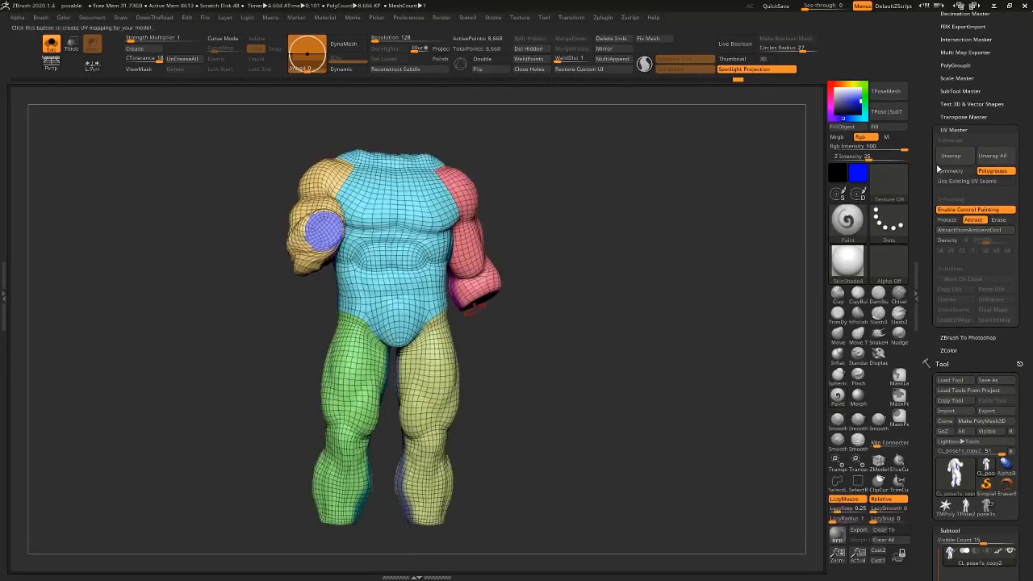
Unwrap the cloned body with UV Master and flatten it to show its UV islands.
click(950, 156)
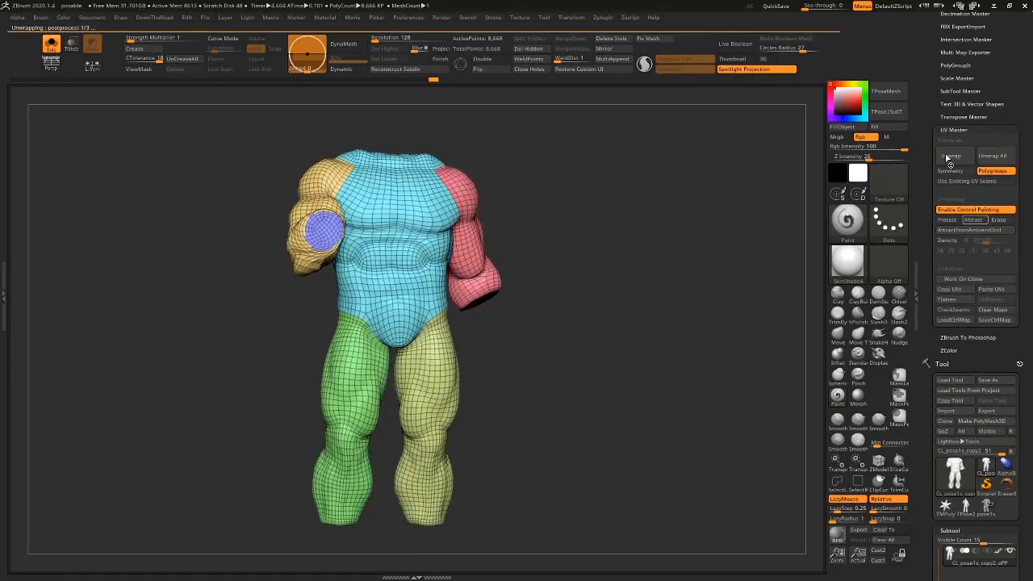
drag(569, 392, 587, 391)
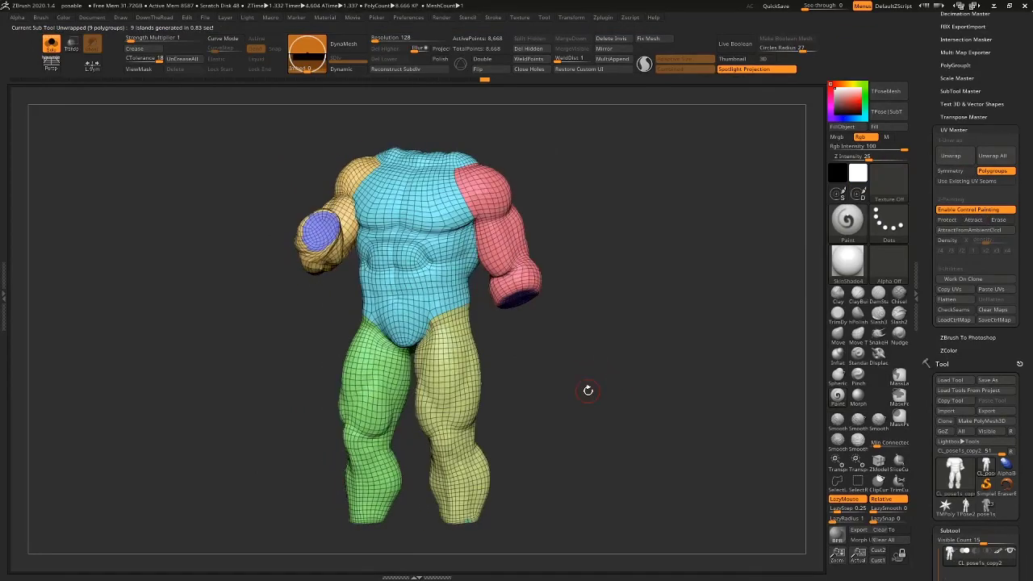
click(951, 300)
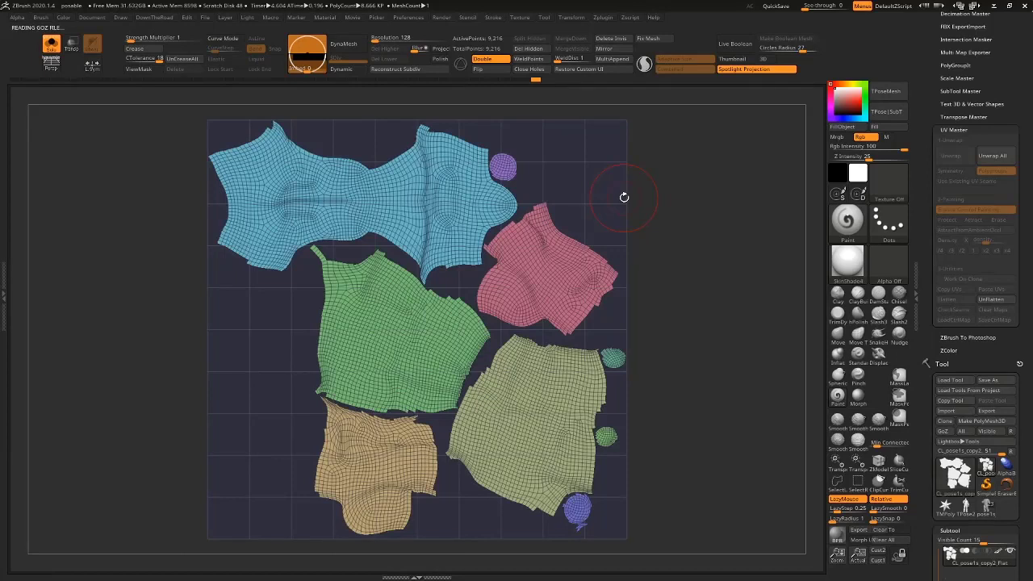
Mask everything except the red arm island, rotate it upright, and place it against the UV tile's right edge.
key(w)
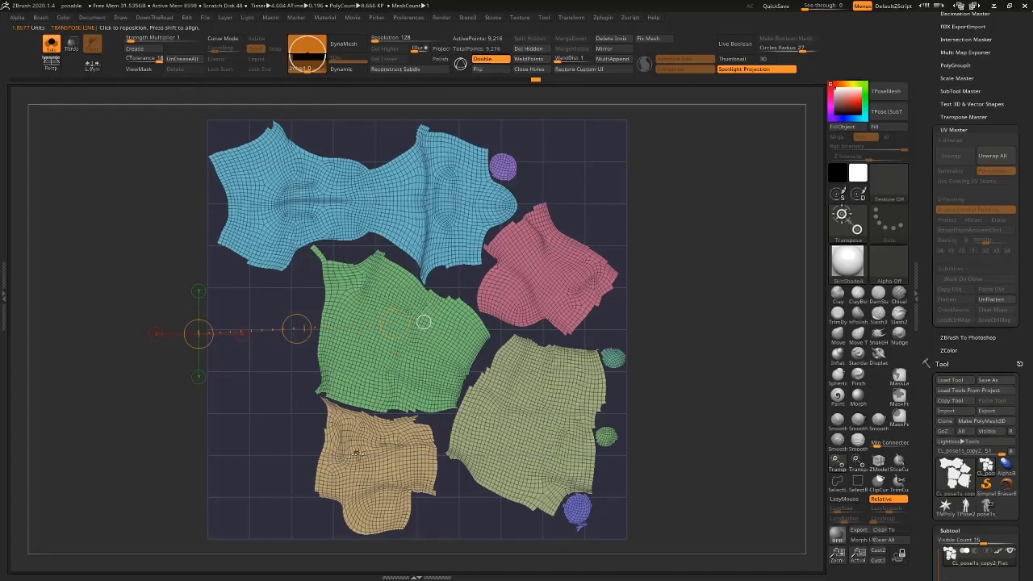
ctrl+click(561, 264)
drag(717, 280, 731, 295)
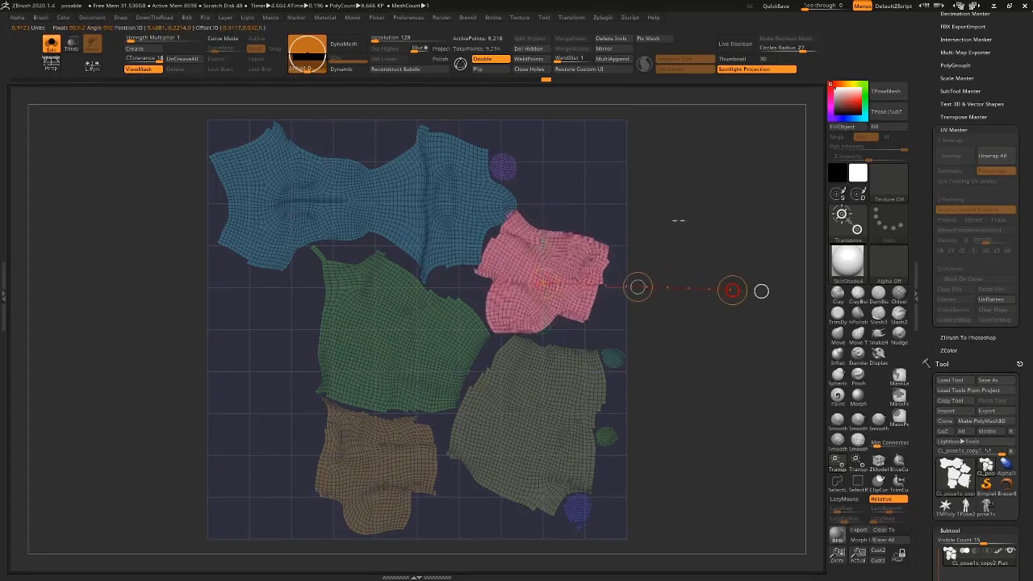
drag(570, 259, 717, 251)
mouse_move(644, 255)
mouse_down()
mouse_move(667, 248)
mouse_move(648, 255)
mouse_up()
alt+drag(719, 286, 731, 205)
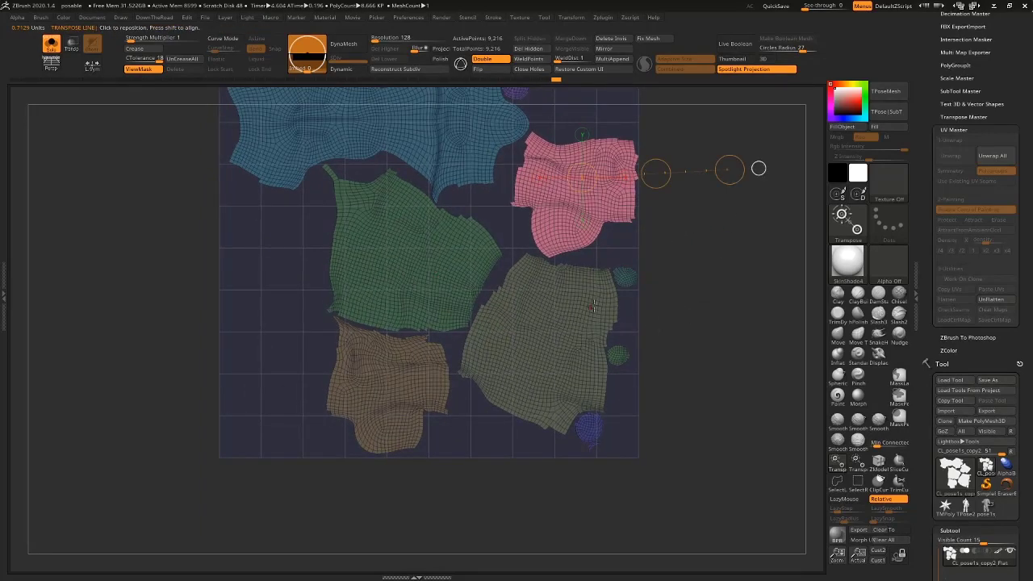
Isolate the yellow leg island with a mask and rotate it upright in the lower right of the UV tile.
ctrl+click(577, 376)
drag(524, 387, 716, 385)
mouse_move(717, 386)
mouse_down()
mouse_move(682, 339)
mouse_move(685, 392)
mouse_up()
drag(619, 387, 637, 399)
Mask all but the green leg island and move it down toward the UV tile's left edge.
ctrl+click(406, 271)
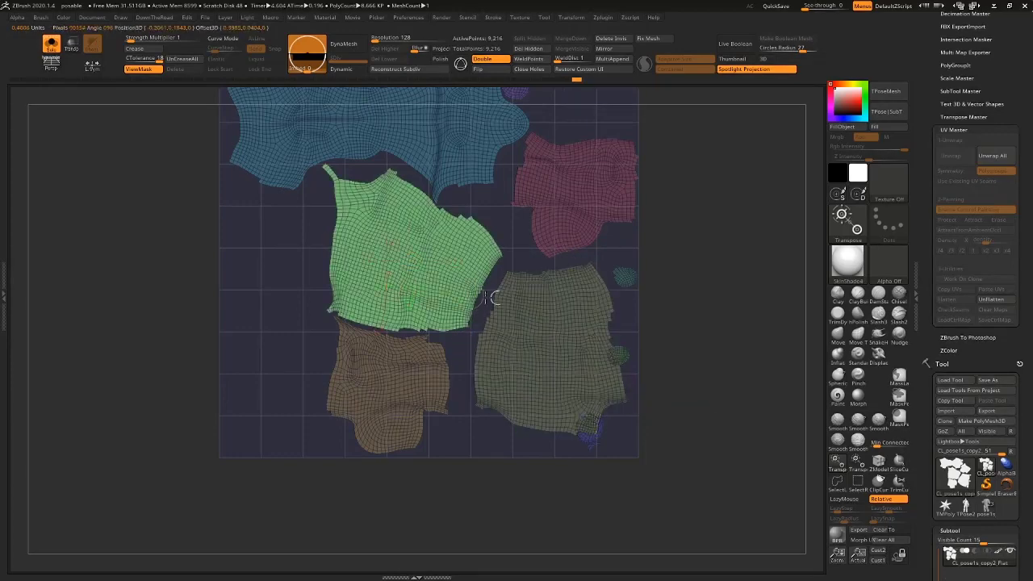
mouse_move(559, 301)
mouse_down()
mouse_move(732, 317)
mouse_move(698, 251)
mouse_up()
drag(560, 300, 472, 345)
Mask all but the orange arm island and shift it right, between the two leg islands.
ctrl+click(389, 435)
drag(368, 448, 646, 488)
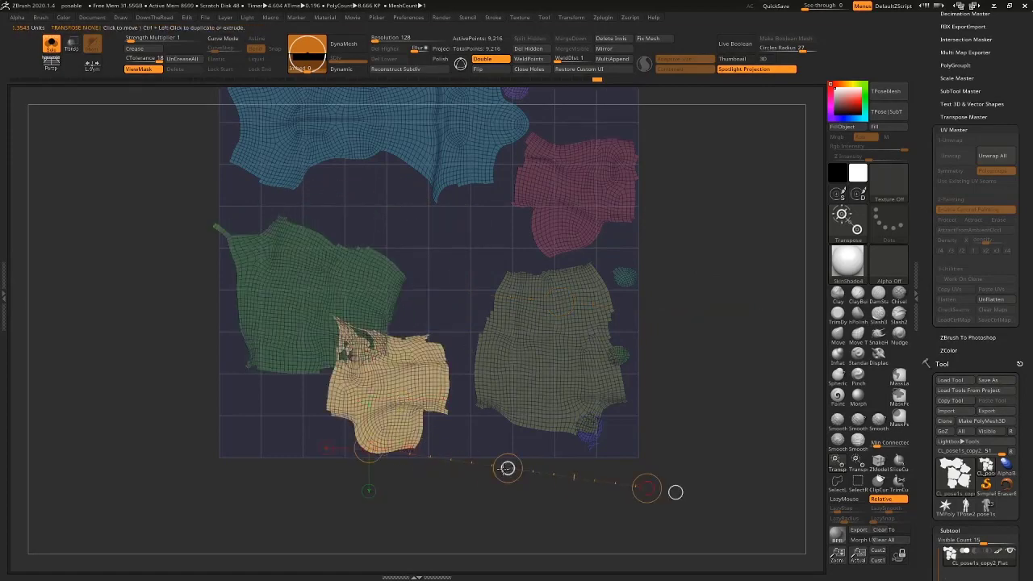
mouse_move(507, 468)
mouse_down()
mouse_move(628, 468)
mouse_move(559, 467)
mouse_up()
alt+drag(721, 355, 690, 393)
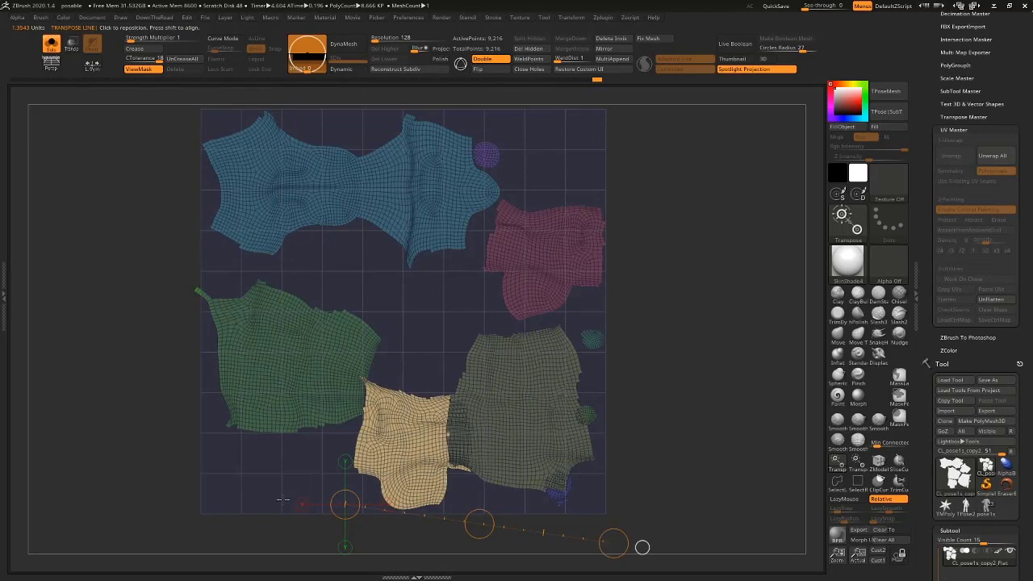
Unmask the entire green leg island again and move it down into the UV tile's lower-left corner.
ctrl+click(297, 357)
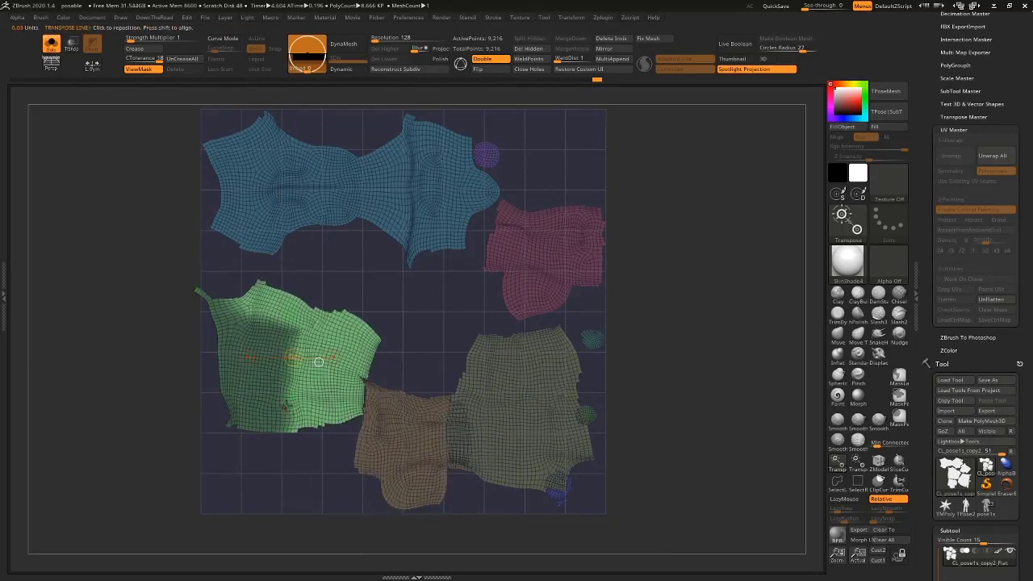
ctrl+drag(781, 272, 720, 320)
ctrl+click(312, 393)
drag(312, 393, 747, 347)
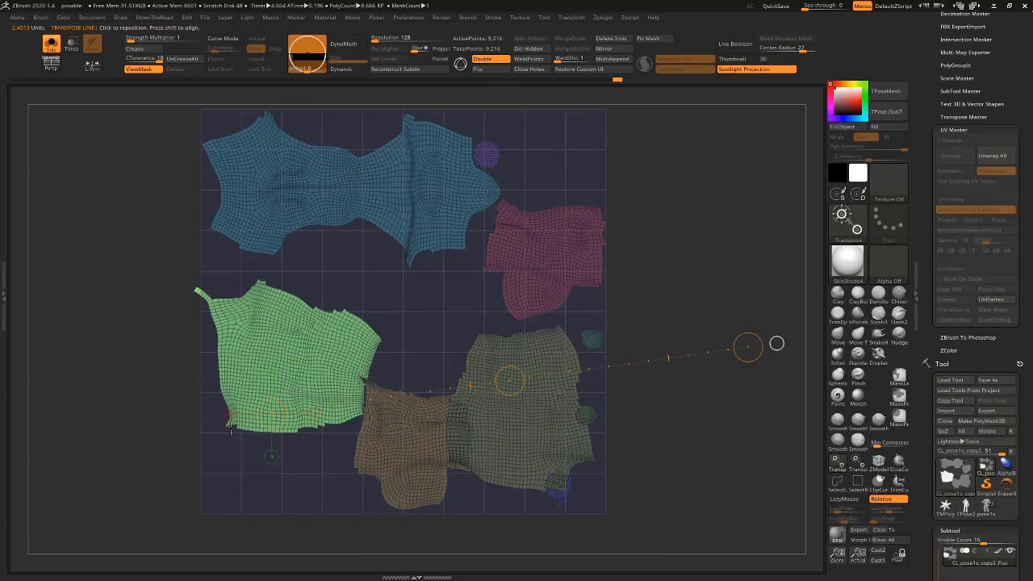
drag(257, 406, 511, 205)
mouse_move(298, 297)
shift+mouse_down()
mouse_move(300, 419)
mouse_move(325, 324)
shift+mouse_up()
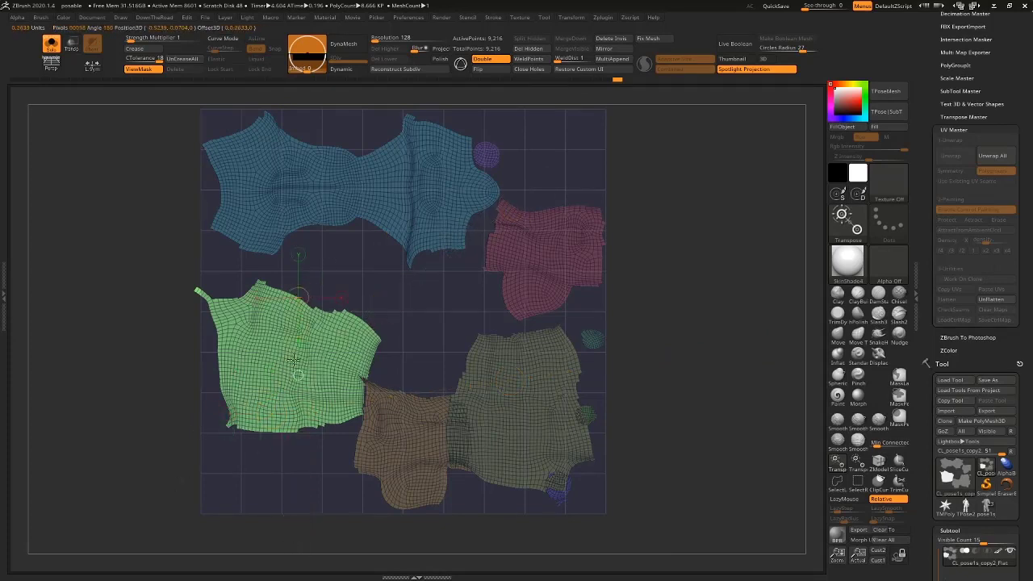
shift+drag(298, 375, 297, 490)
shift+drag(318, 324, 318, 494)
shift+drag(233, 345, 617, 346)
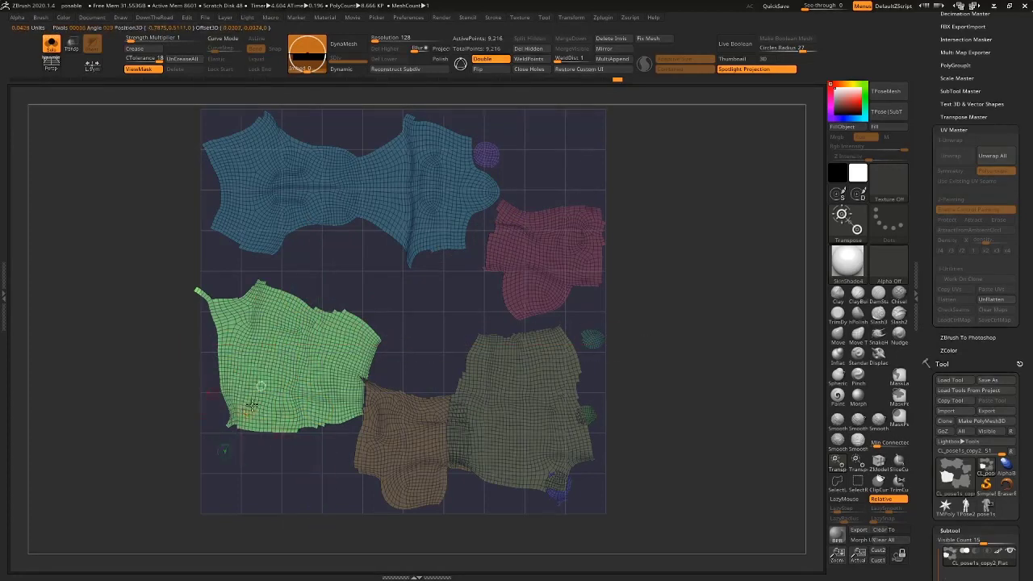
drag(242, 448, 470, 242)
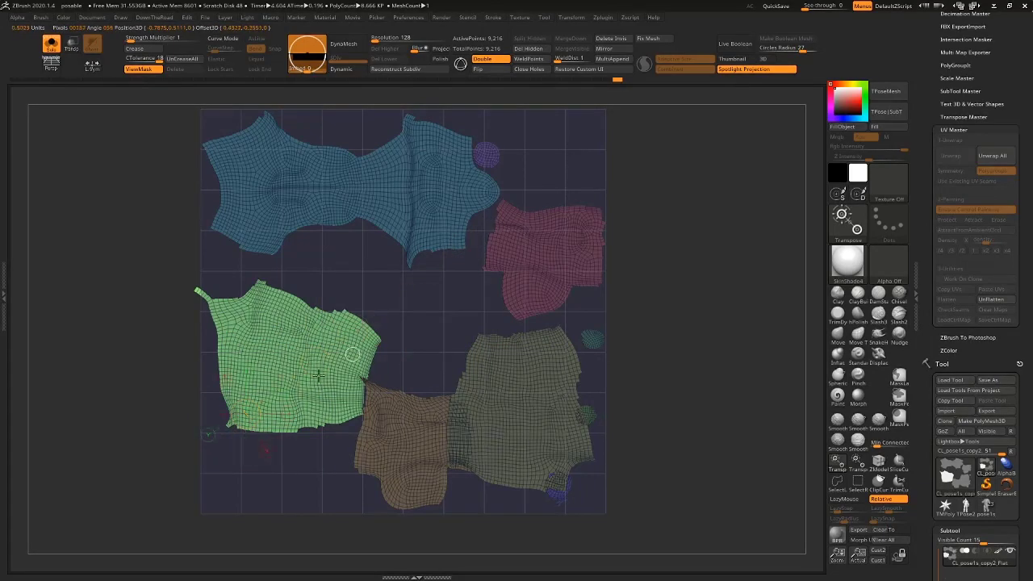
drag(319, 376, 434, 307)
drag(304, 398, 716, 383)
mouse_move(509, 391)
mouse_down()
mouse_move(517, 463)
mouse_move(749, 448)
mouse_up()
Mask all but the yellow leg island, turn it onto its side, and position it near the UV tile's lower-right corner.
ctrl+click(548, 415)
key(r)
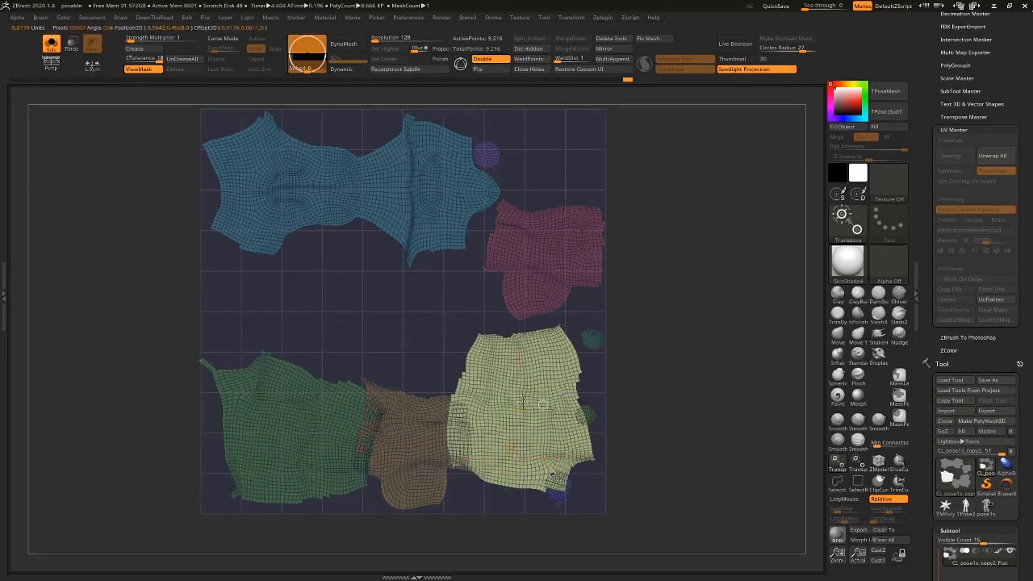
mouse_move(516, 403)
shift+mouse_down()
mouse_move(759, 403)
mouse_move(704, 250)
mouse_move(522, 280)
shift+mouse_up()
drag(611, 410, 615, 436)
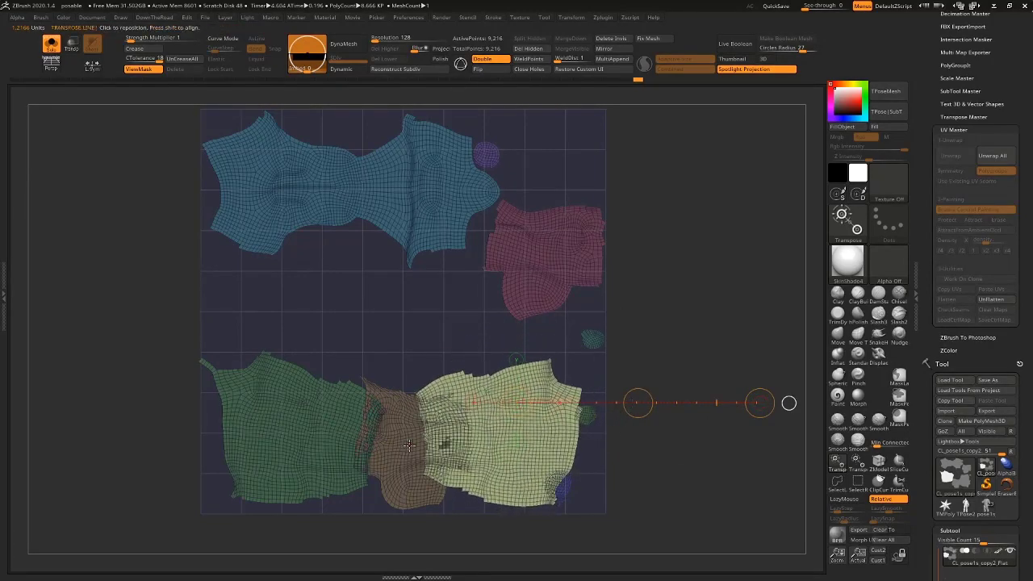
Move the orange arm island up into the gap between the torso and leg islands, and return to Draw mode.
ctrl+click(443, 442)
drag(411, 486, 770, 481)
drag(592, 483, 527, 340)
key(q)
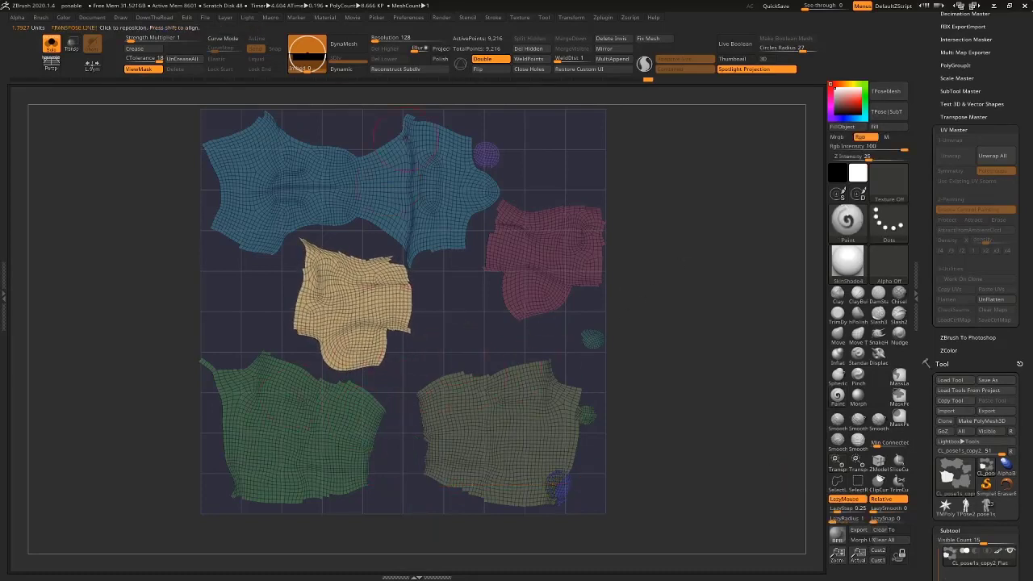
Mask all but the green leg island, nudge it slightly right inside the UV tile, and clear the mask.
ctrl+drag(692, 215, 680, 231)
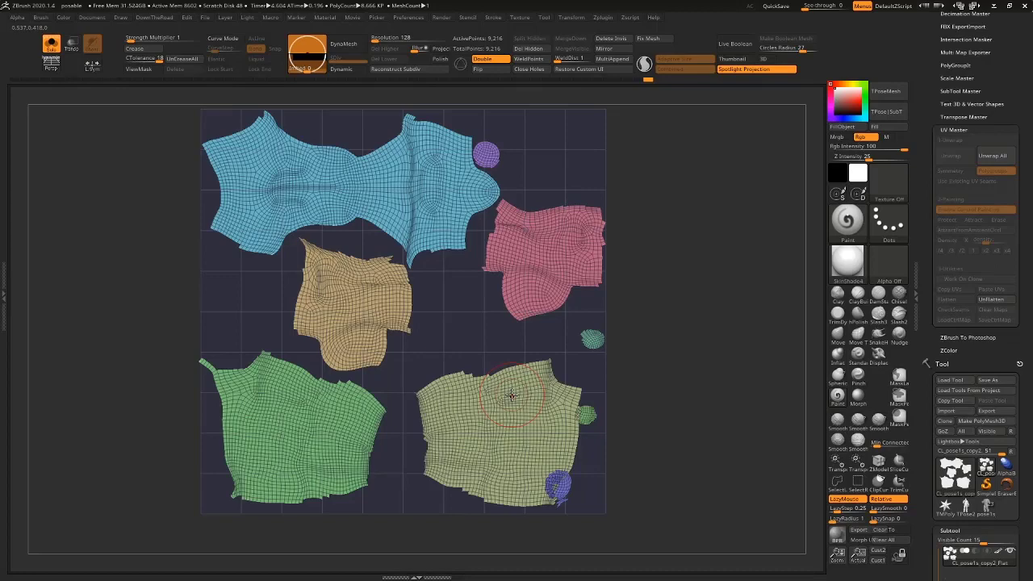
key(w)
ctrl+click(292, 449)
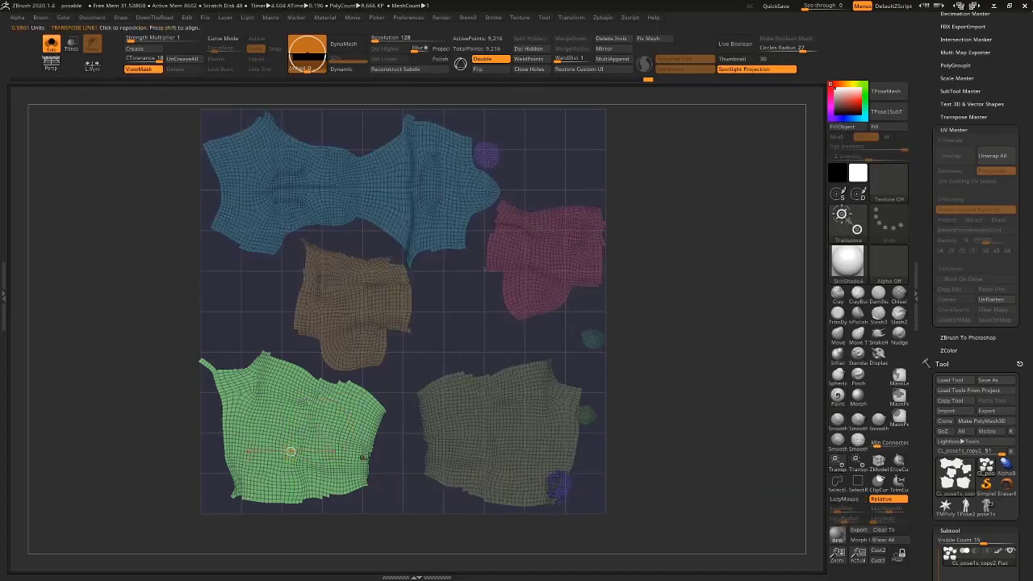
drag(346, 412, 518, 411)
drag(433, 411, 438, 411)
ctrl+drag(670, 229, 663, 384)
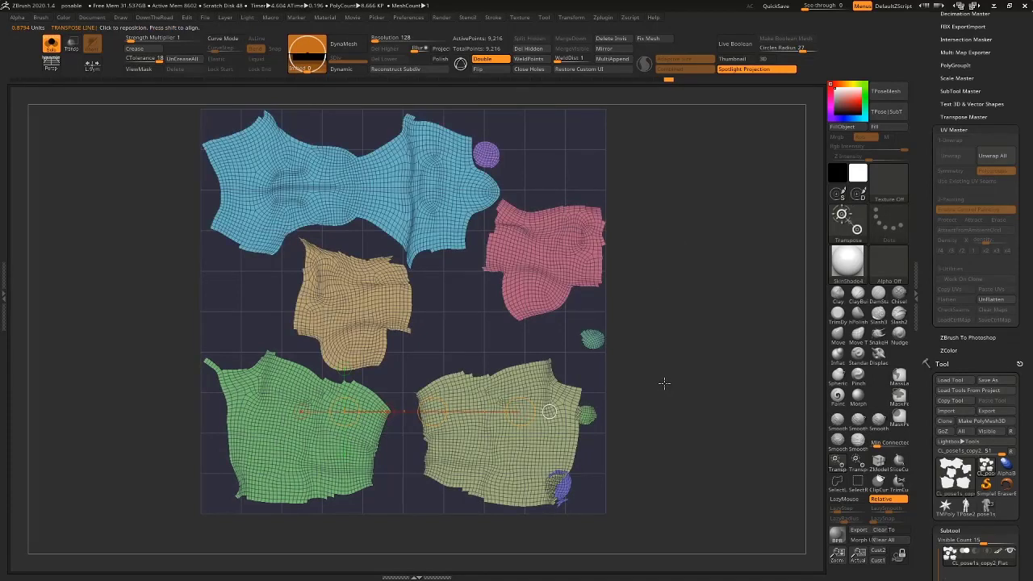
ctrl+drag(362, 303, 365, 288)
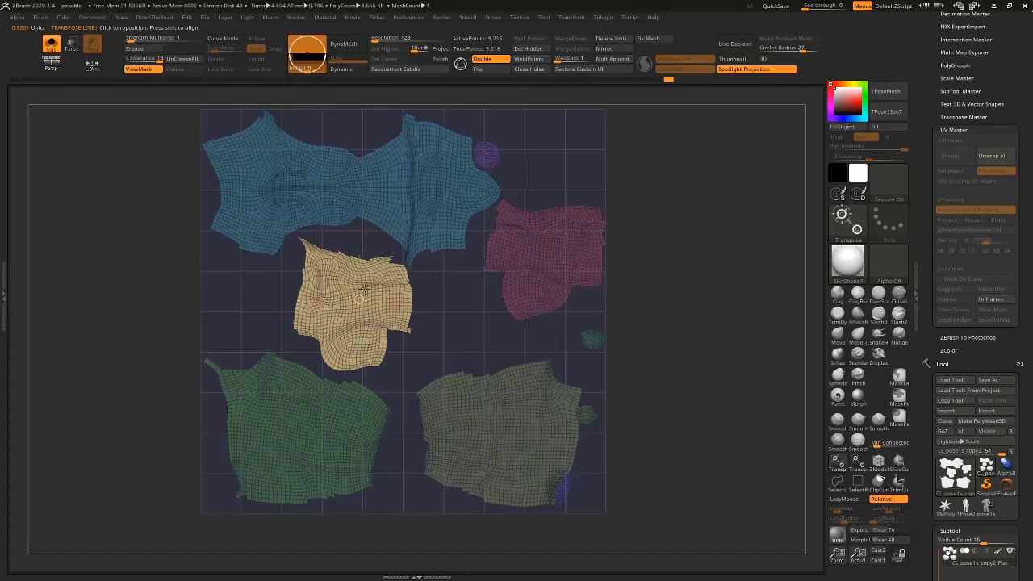
drag(409, 317, 703, 315)
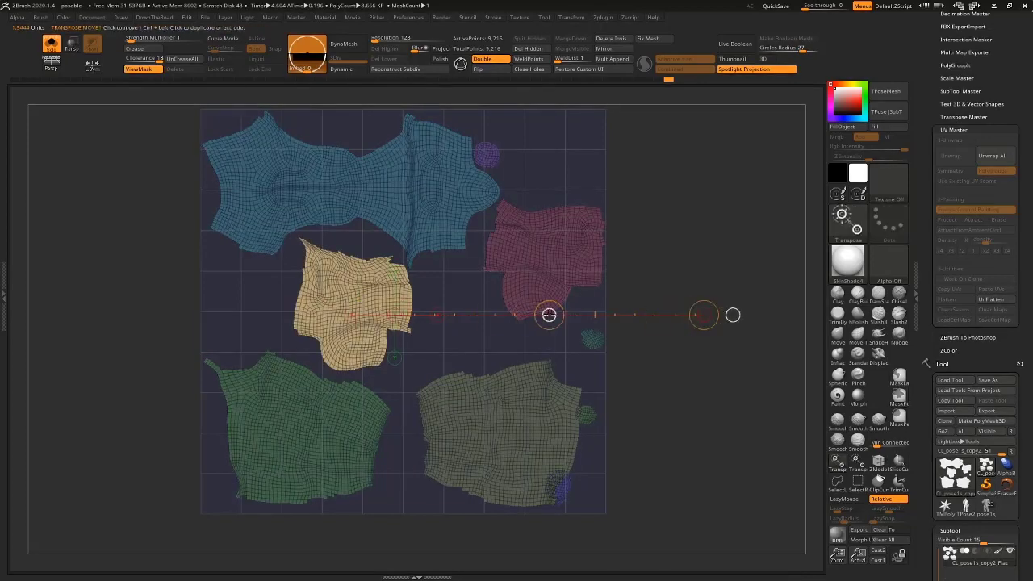
mouse_move(549, 315)
mouse_down()
mouse_move(556, 329)
mouse_move(551, 318)
mouse_up()
key(ctrl+z)
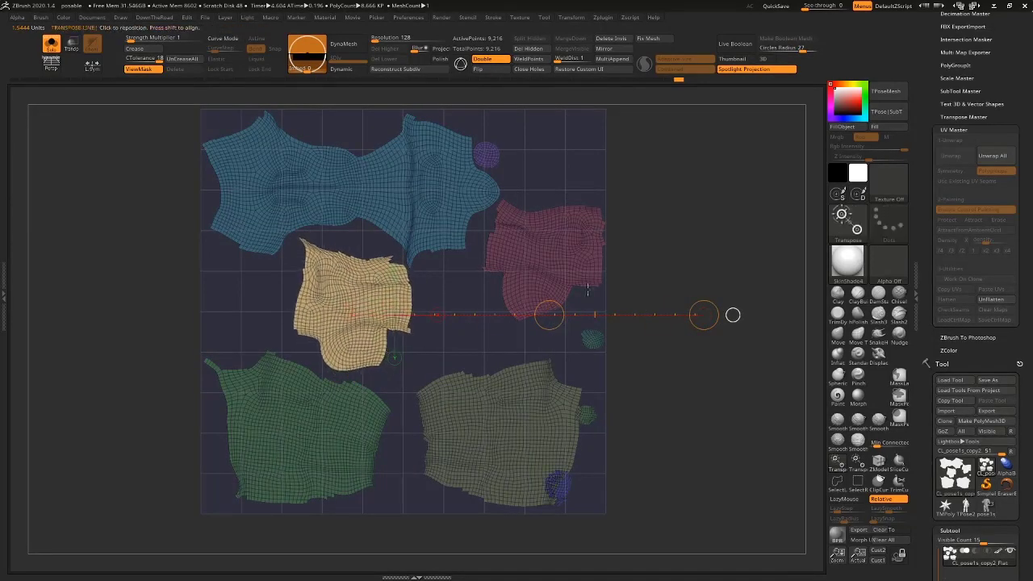
Mask all but the small blue cap island and shift it right, clear of the yellow leg island.
ctrl+drag(639, 428, 660, 451)
ctrl+click(559, 484)
drag(557, 489, 749, 490)
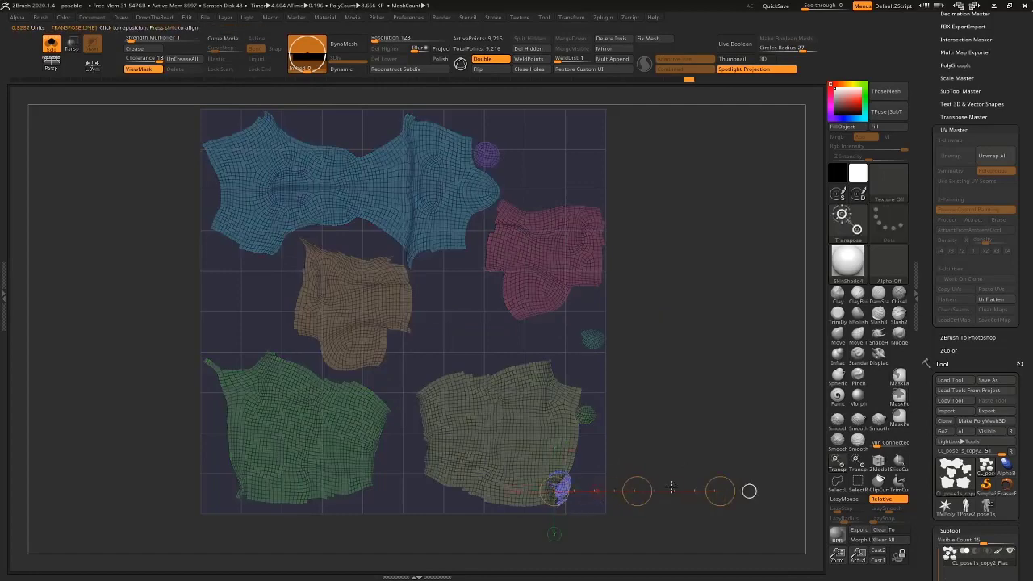
drag(637, 490, 658, 491)
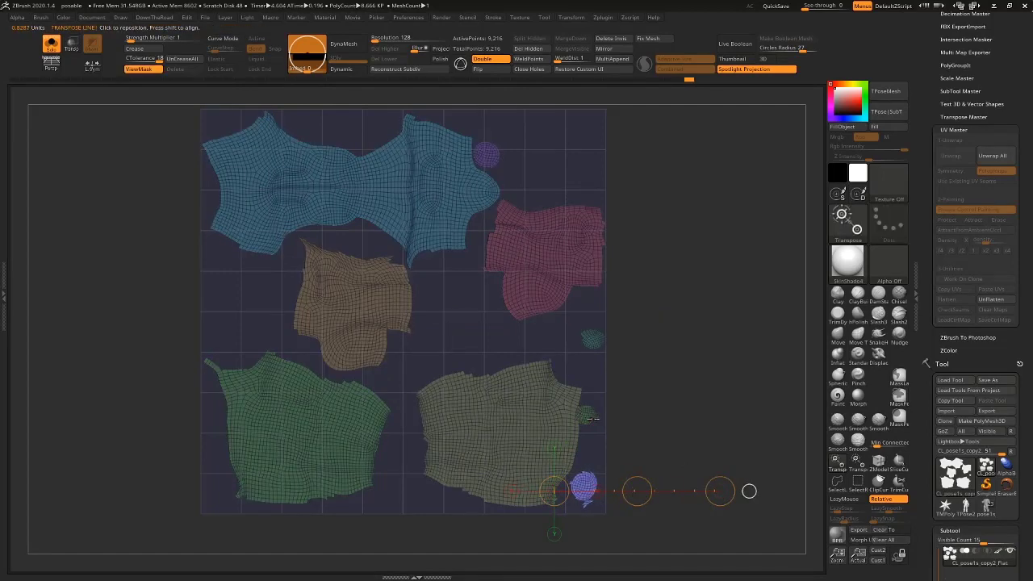
Mask all but the small green cap island, move it down just above the blue cap, and return to Draw mode.
ctrl+click(587, 416)
drag(554, 437, 732, 437)
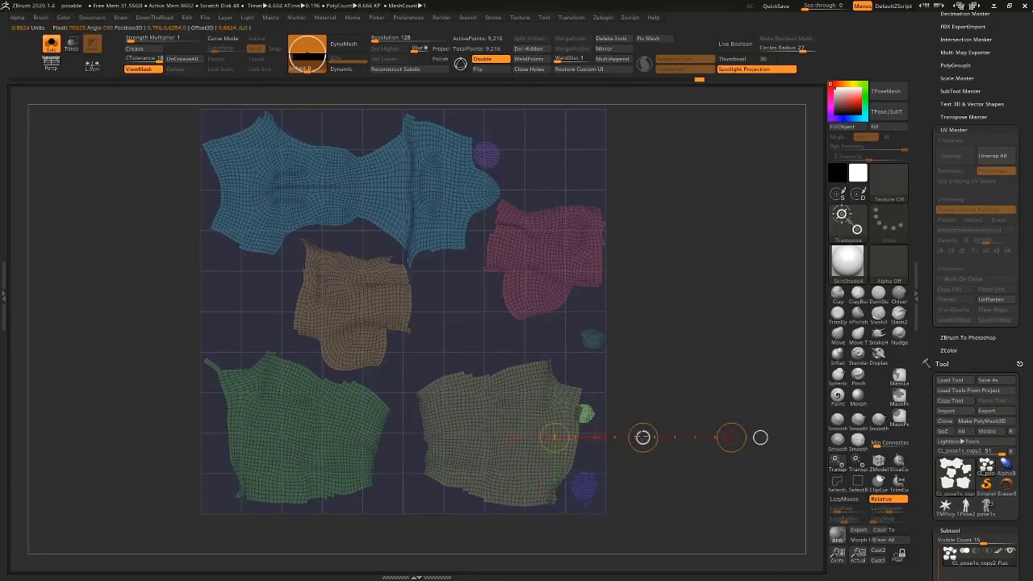
mouse_move(644, 437)
mouse_down()
mouse_move(647, 475)
mouse_move(691, 432)
mouse_up()
key(q)
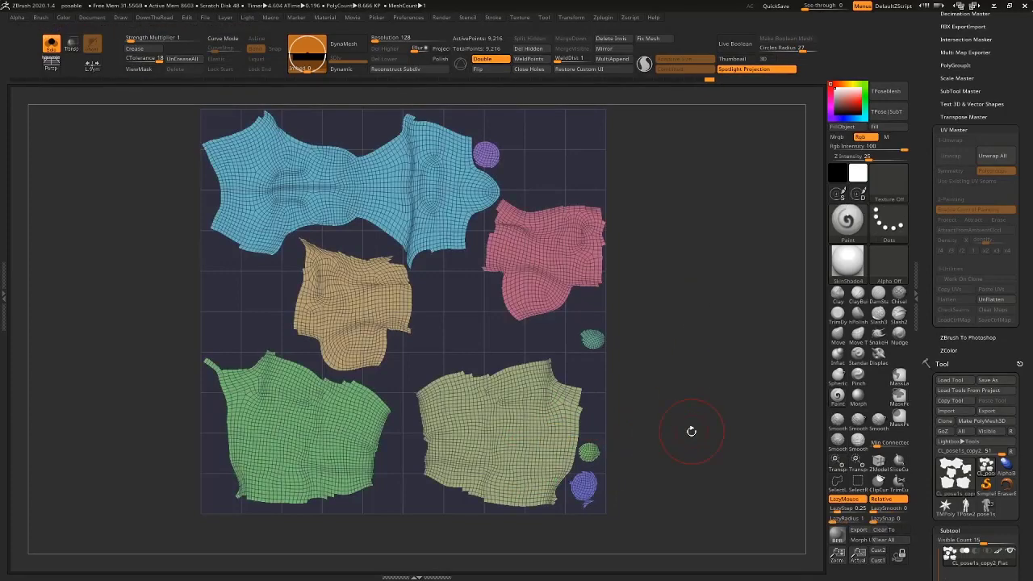
Mask all but the purple cap island, move it into the space above the red arm island, and clear the mask in Draw mode.
key(w)
ctrl+click(488, 155)
shift+drag(438, 181, 664, 181)
shift+drag(551, 180, 649, 182)
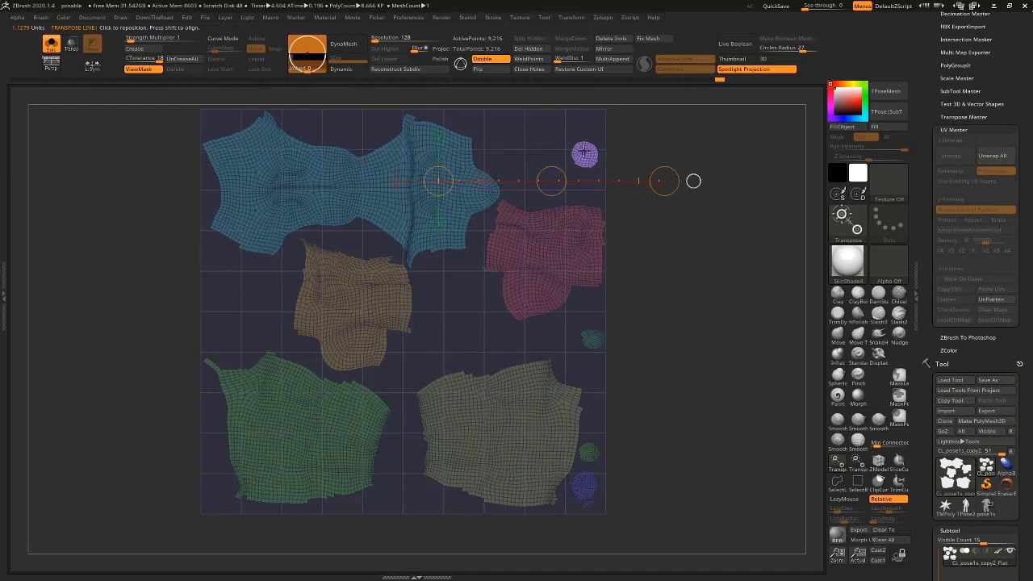
shift+drag(584, 151, 583, 320)
shift+drag(583, 235, 583, 259)
key(q)
ctrl+drag(699, 283, 707, 234)
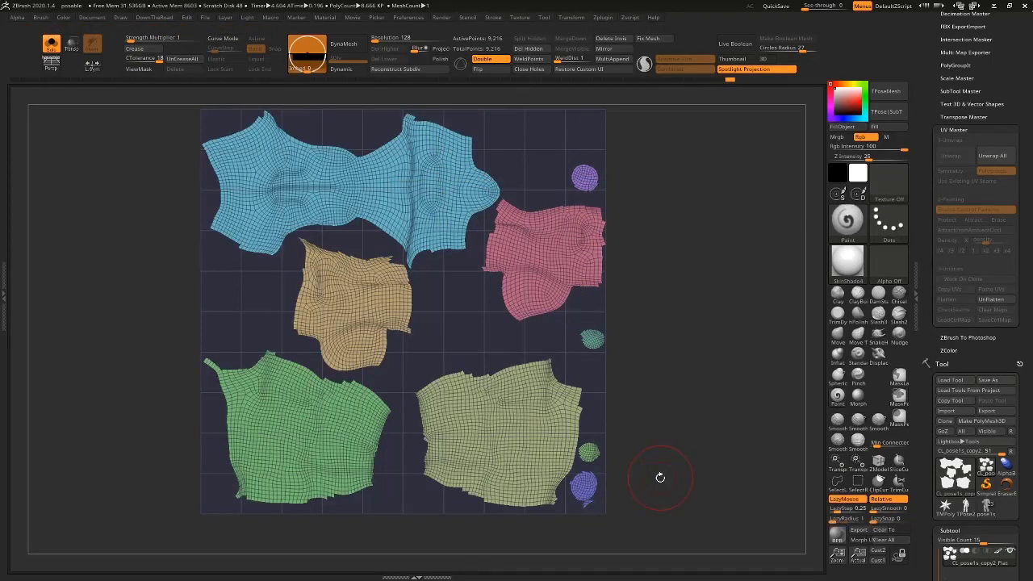
Unflatten the UV layout back into the 3D body and turn off the polyframe display.
click(992, 300)
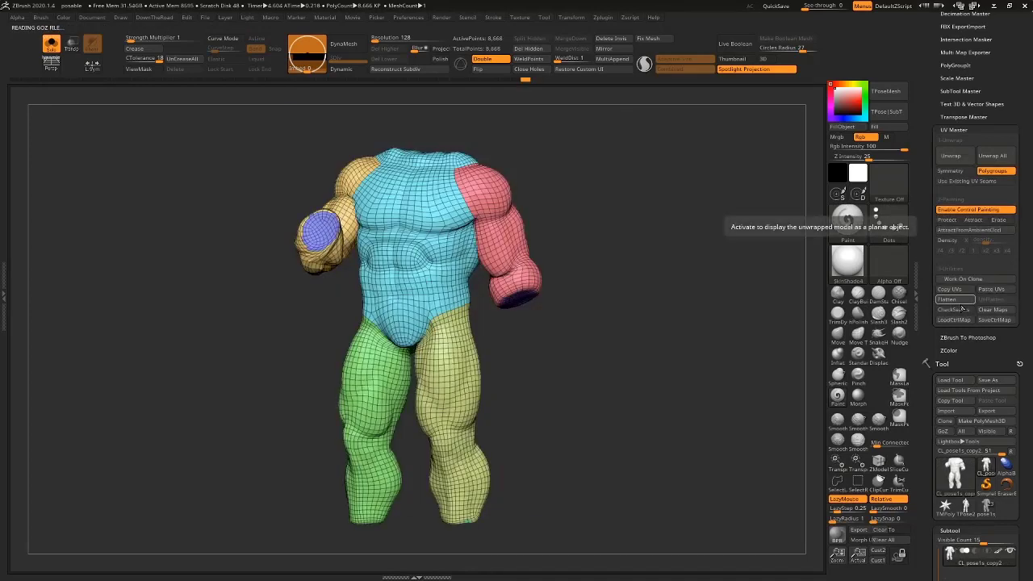
drag(684, 276, 554, 300)
key(shift+f)
drag(489, 216, 551, 247)
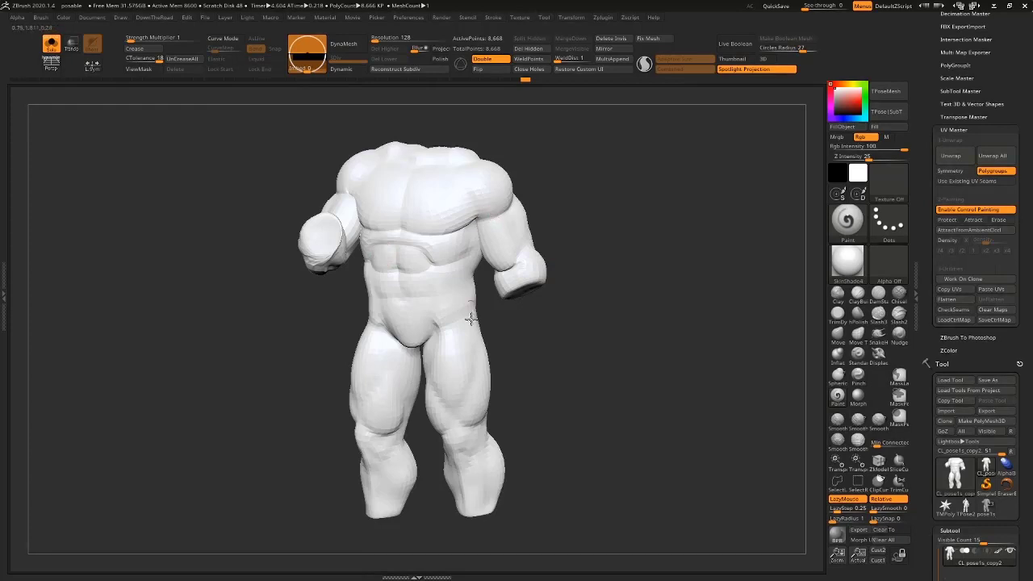
right_drag(471, 319, 603, 316)
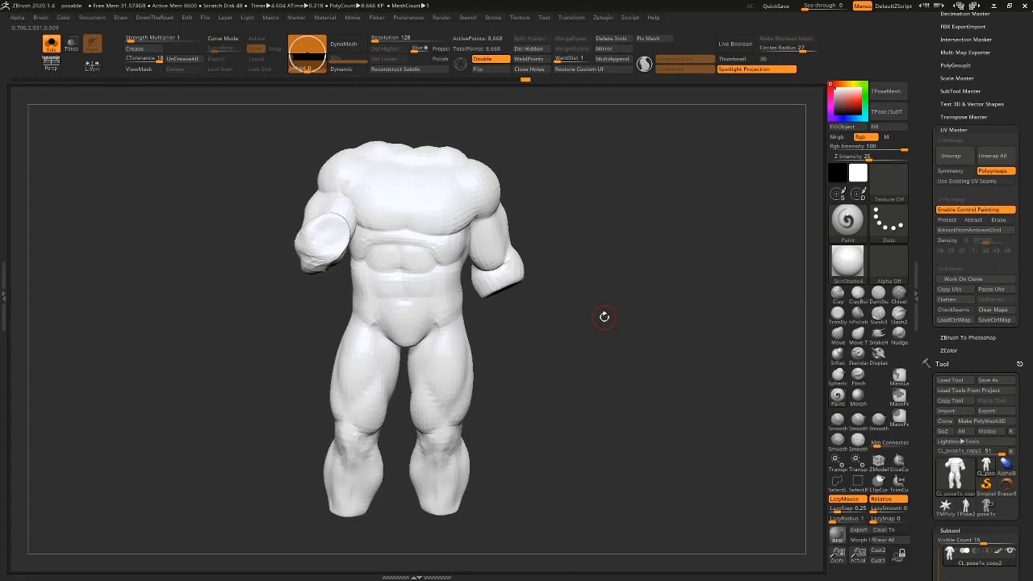
Copy the clone's UVs and switch to the original pose1s_copy2_1 tool.
click(788, 196)
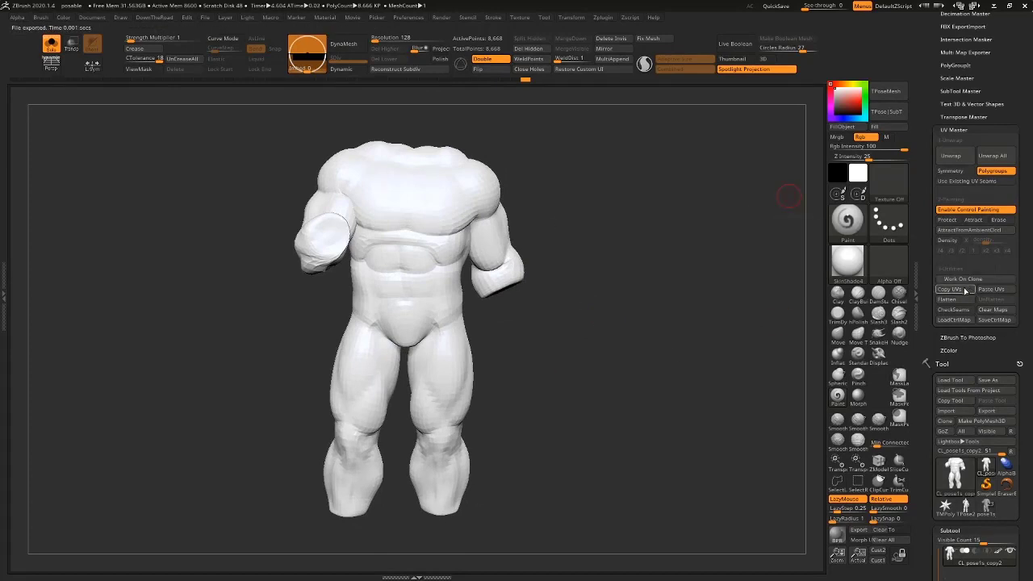
drag(1024, 301, 917, 131)
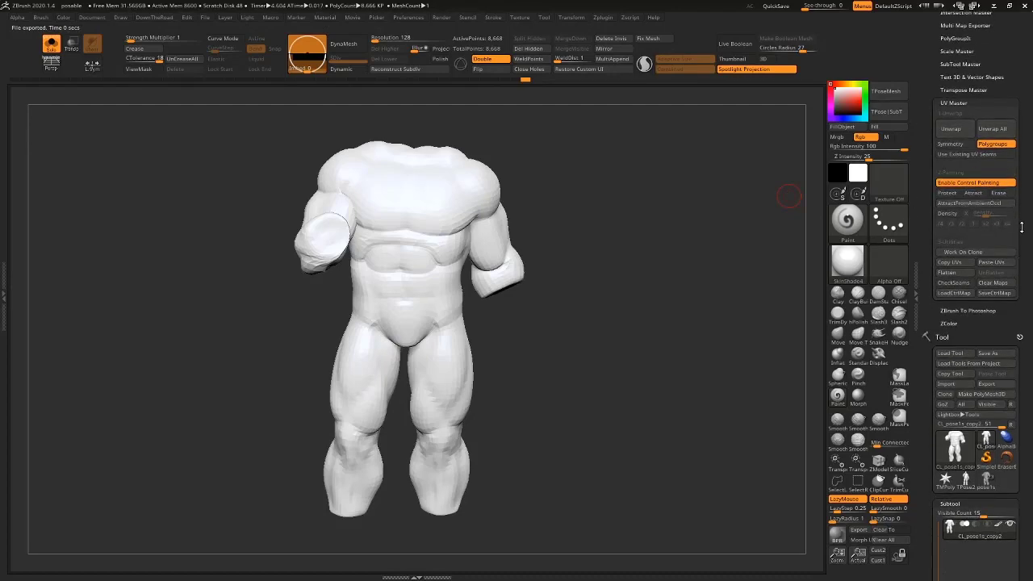
drag(1020, 227, 1004, 127)
click(986, 229)
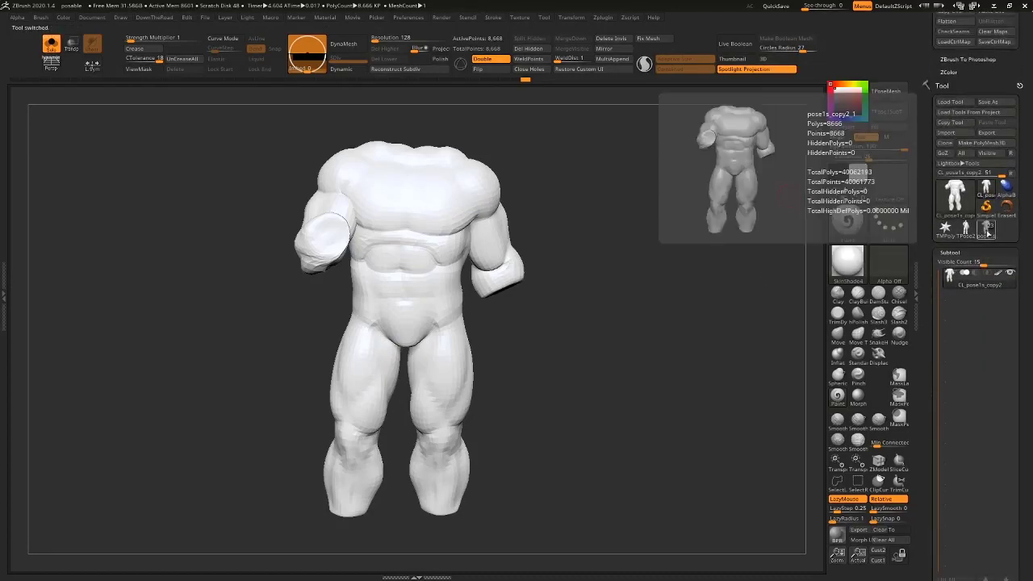
Check the original body's polygroups, hide the polyframe, and paste the copied UVs onto the body.
drag(685, 332, 610, 379)
key(shift+f)
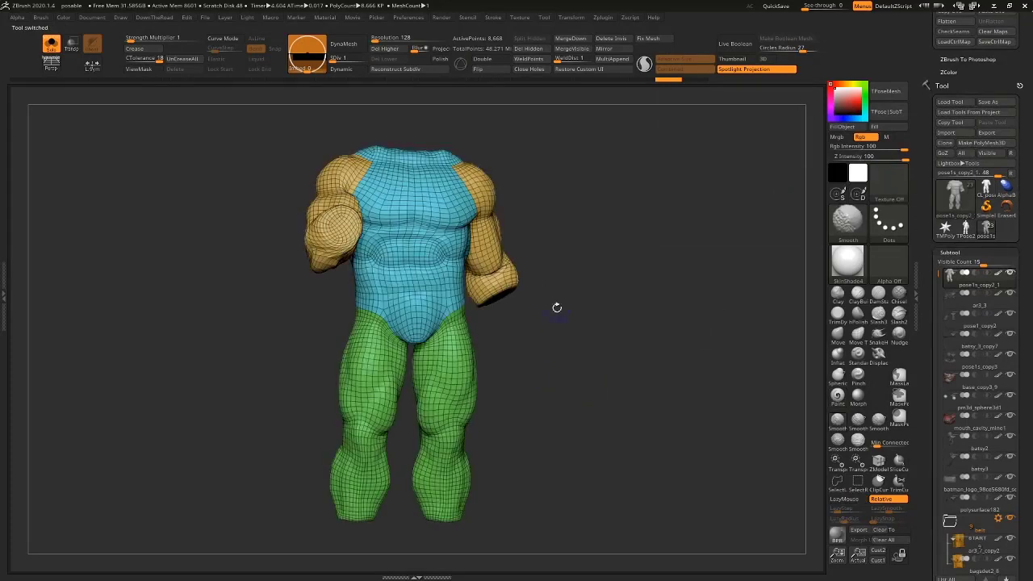
key(shift+f)
drag(1026, 49, 1023, 146)
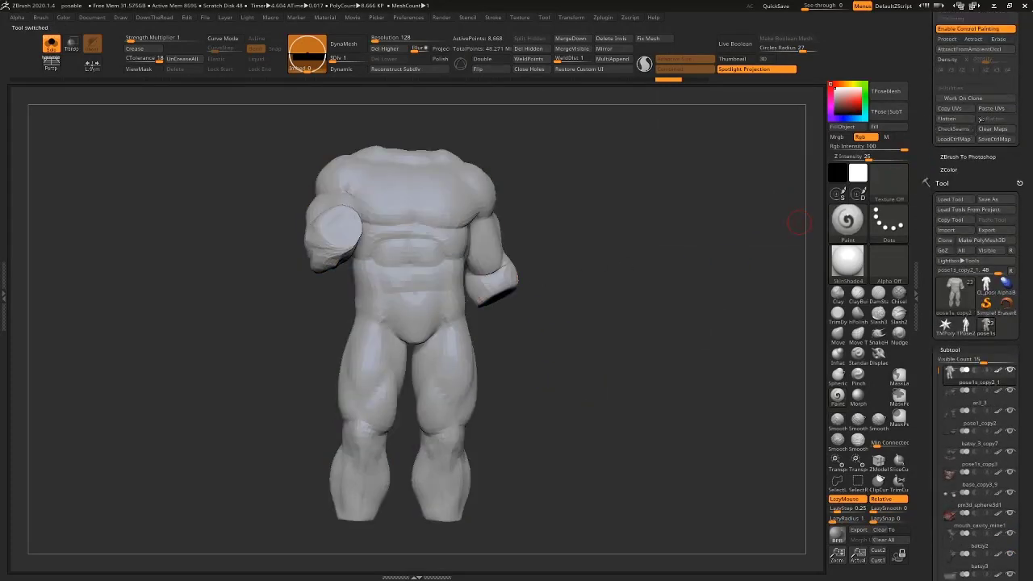
click(998, 109)
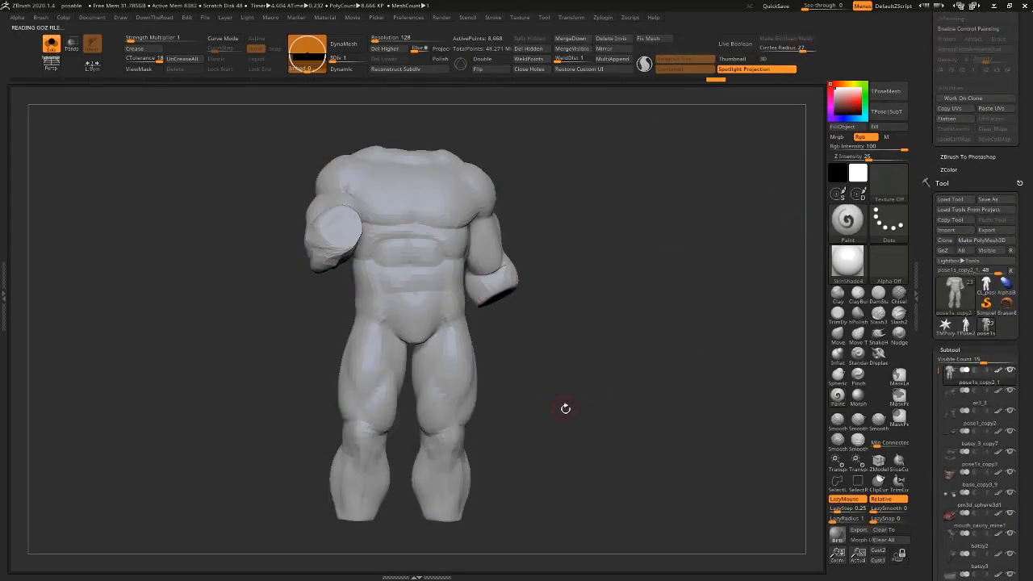
Raise the original body to subdivision level 2.
key(shift+f)
key(shift+f)
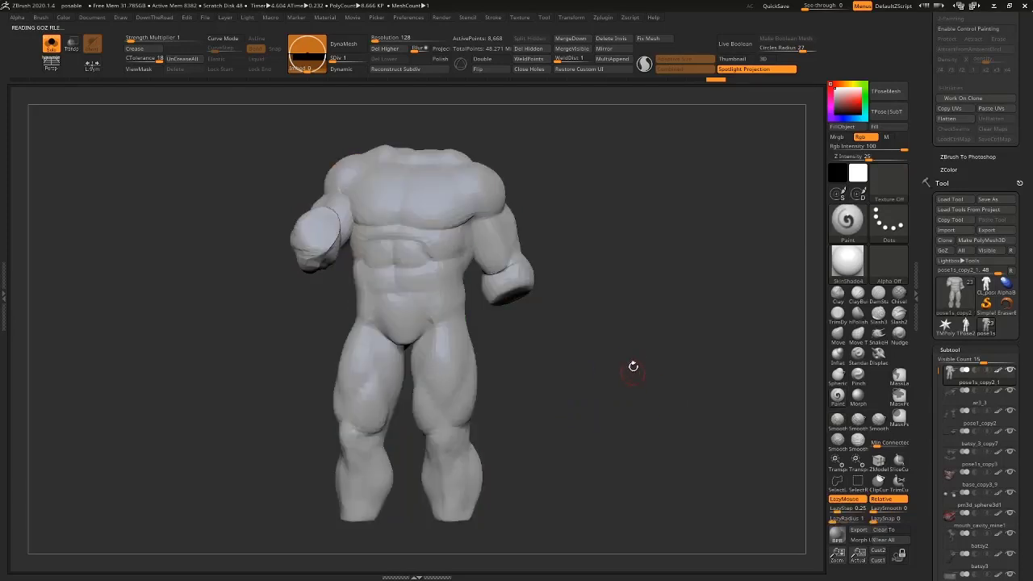
key(shift+s)
drag(621, 260, 691, 371)
key(shift+s)
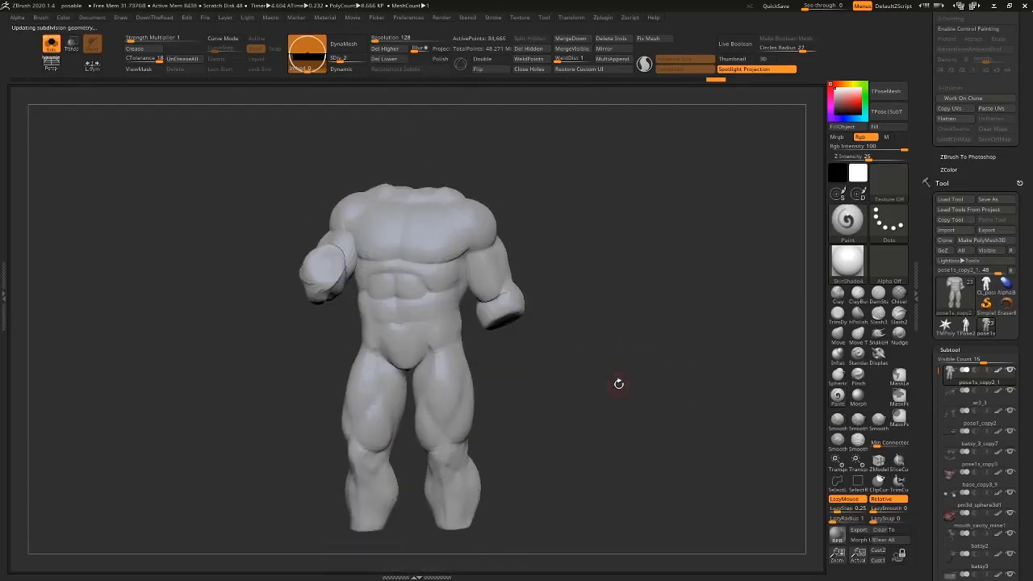
Preview the body's flattened layout with Morph UV, then return it to its 3D shape.
click(860, 539)
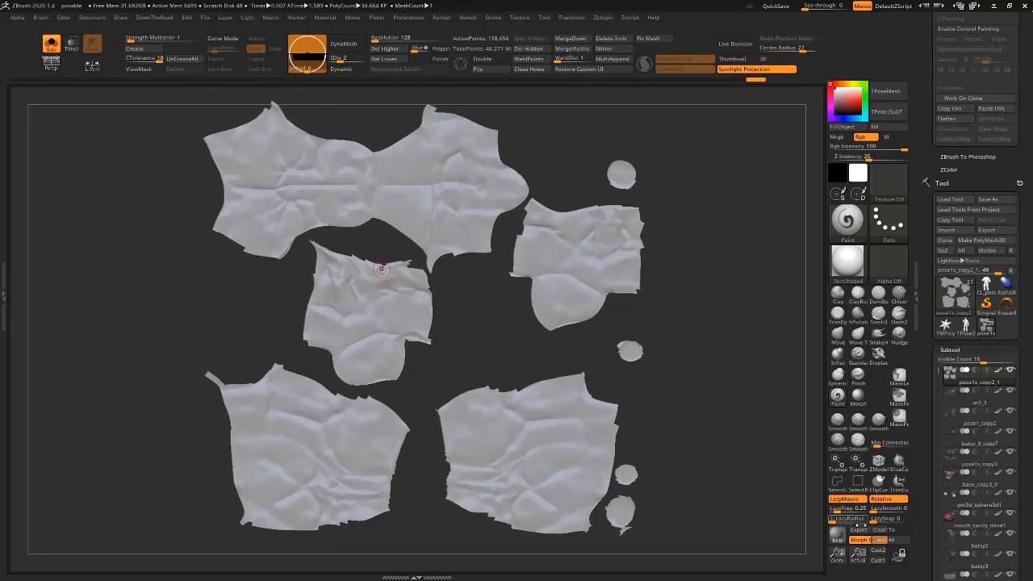
click(860, 539)
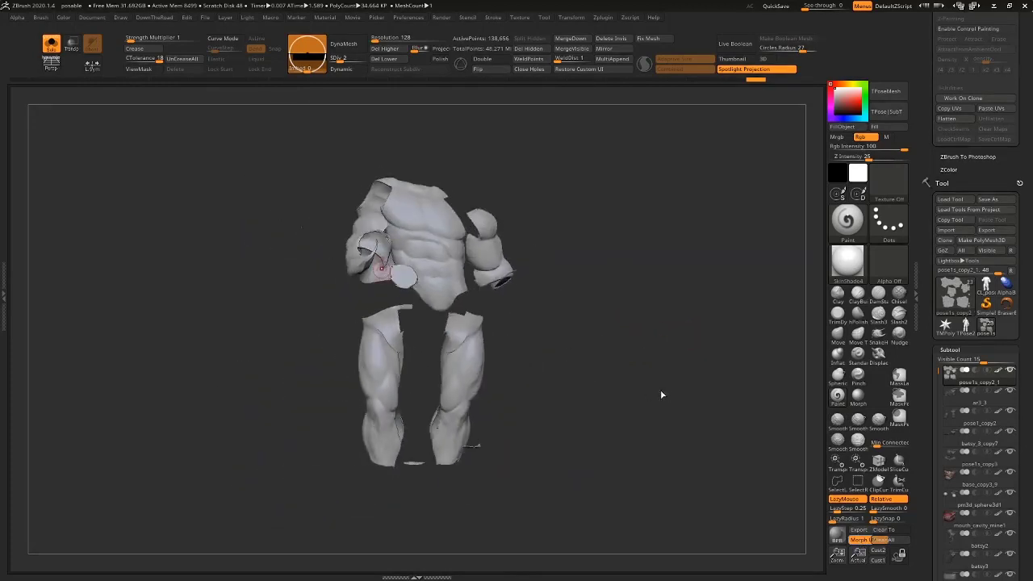
drag(684, 399, 576, 422)
key(shift+f)
Show the full character with all its subtools and turn off the polyframe display.
key(alt+s)
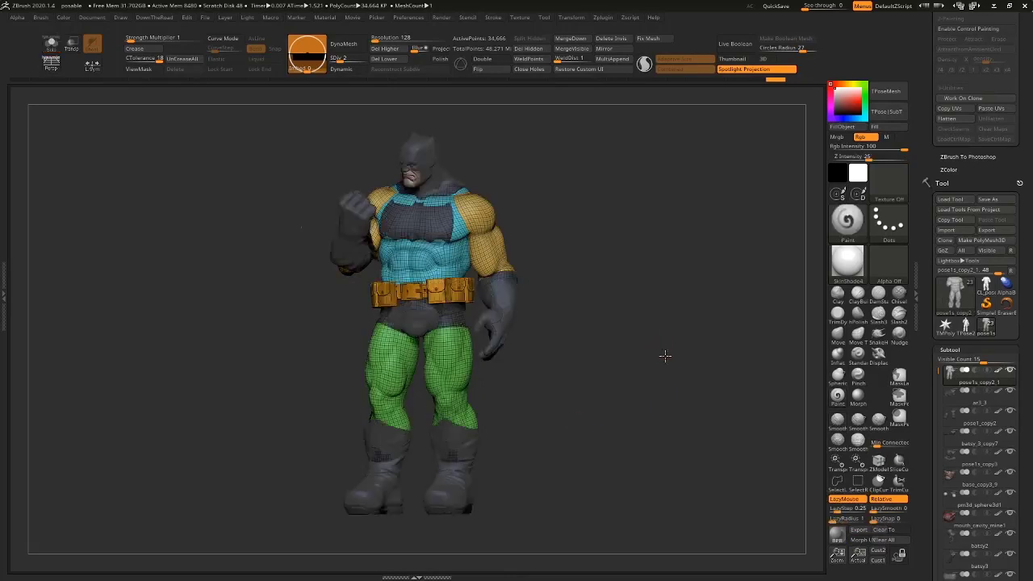
alt+drag(664, 355, 766, 332)
key(shift+f)
Isolate the body, morph it to its UV layout, and paint a red test stroke across the separate arm island.
click(860, 539)
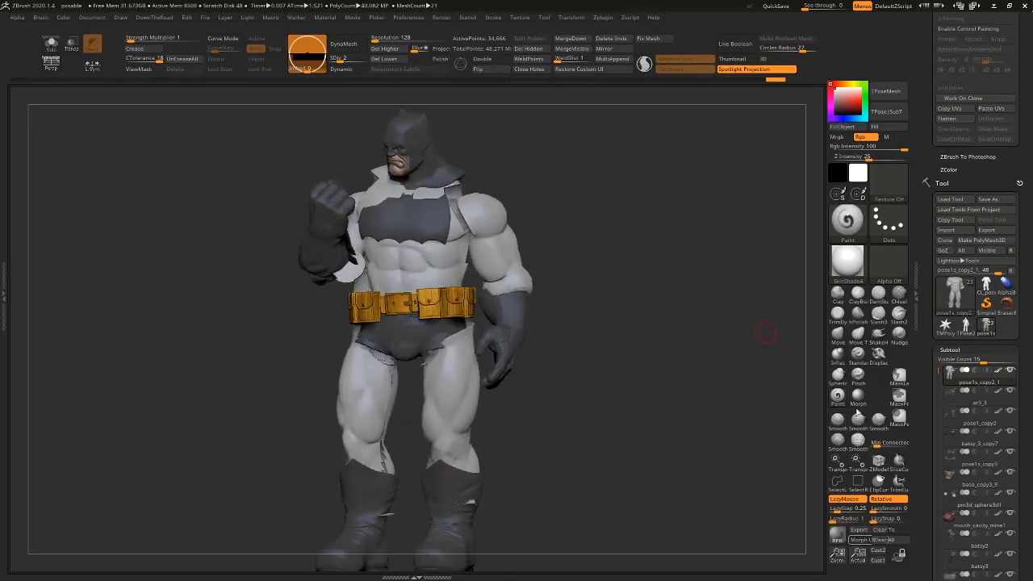
key(alt+s)
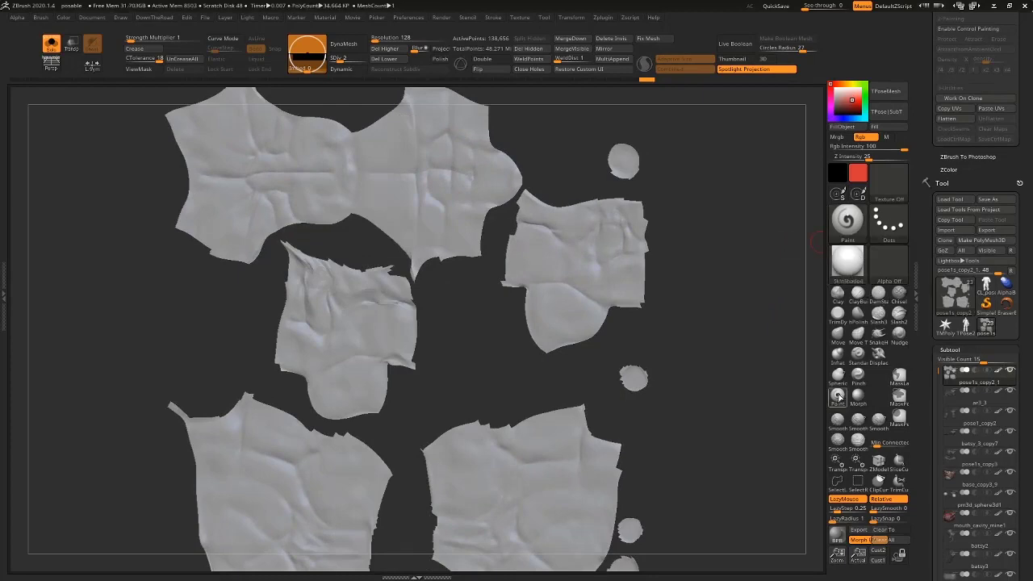
alt+drag(708, 240, 688, 274)
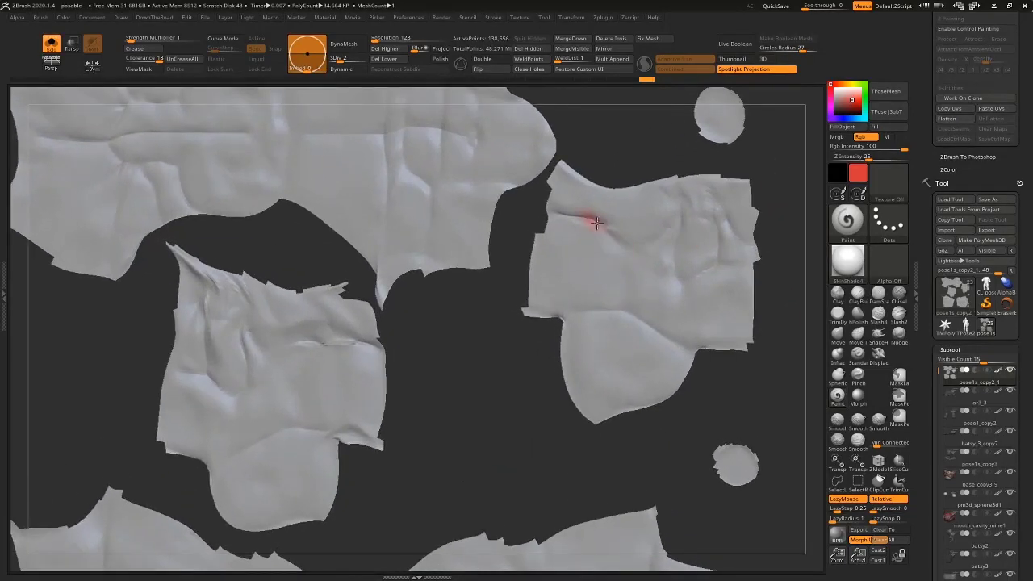
mouse_move(597, 223)
mouse_down()
mouse_move(581, 216)
mouse_move(633, 255)
mouse_move(653, 216)
mouse_up()
key(f)
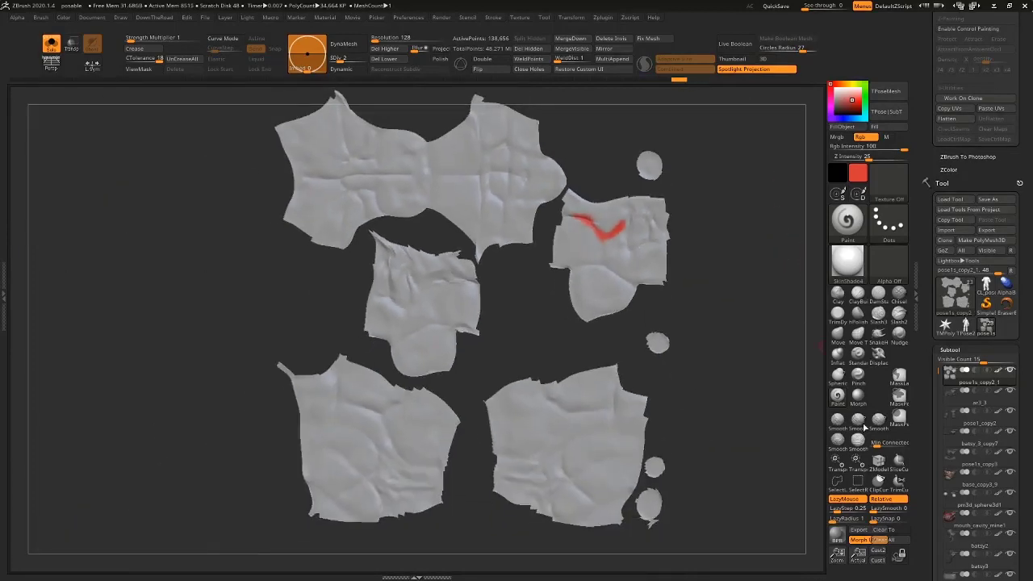
Morph the body back to 3D and examine where the red stroke falls on the forearm.
click(860, 539)
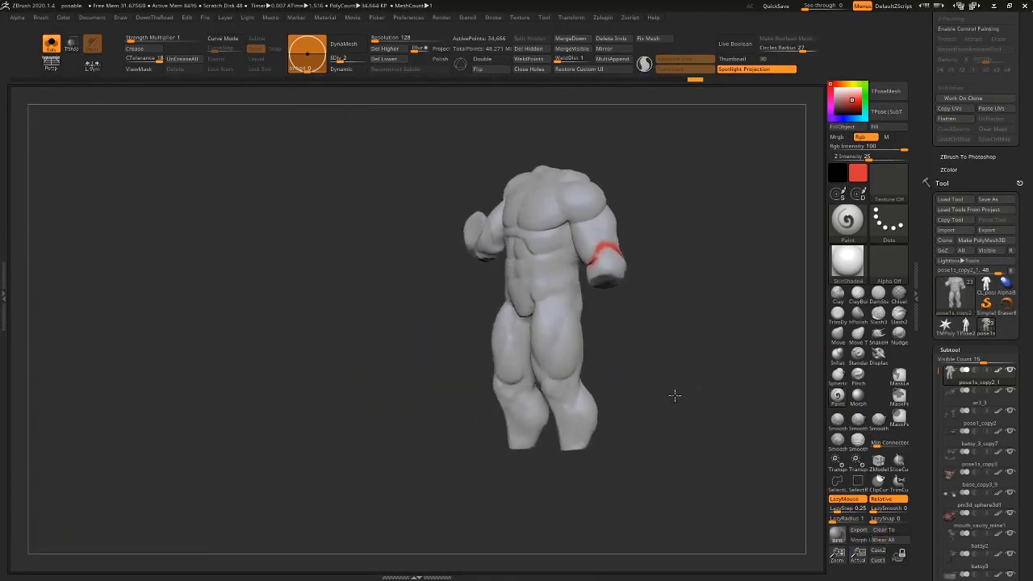
drag(675, 395, 648, 390)
alt+drag(722, 248, 632, 259)
mouse_move(718, 214)
mouse_down()
mouse_move(760, 210)
mouse_move(668, 188)
mouse_up()
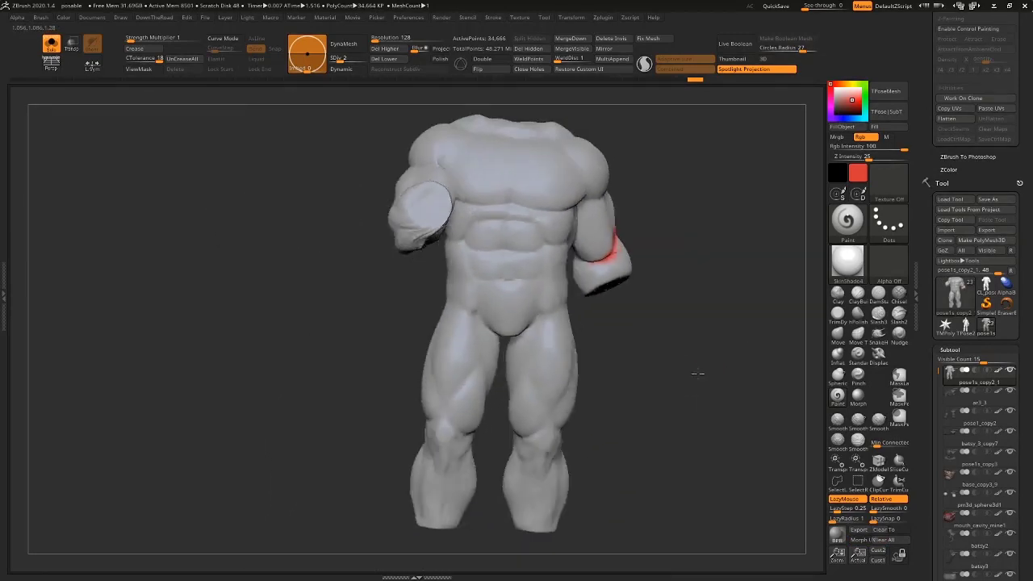
Show the full character again and undo the red test stroke on the forearm.
mouse_move(697, 374)
mouse_down()
mouse_move(713, 394)
mouse_move(683, 385)
mouse_move(652, 396)
mouse_move(662, 376)
mouse_move(715, 355)
mouse_move(697, 362)
mouse_move(642, 336)
mouse_move(737, 364)
mouse_move(724, 344)
mouse_up()
key(alt+s)
key(ctrl+u)
key(ctrl+z)
key(ctrl+z)
key(ctrl+z)
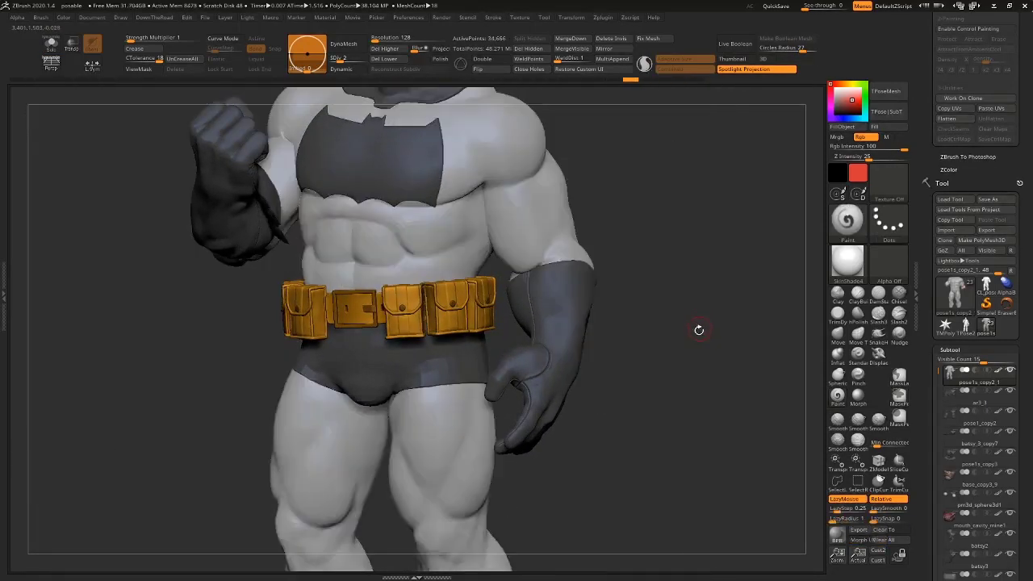
Raise the body to subdivision level 3 and isolate it from the other subtools.
mouse_move(699, 329)
mouse_down()
mouse_move(717, 342)
mouse_move(699, 322)
mouse_up()
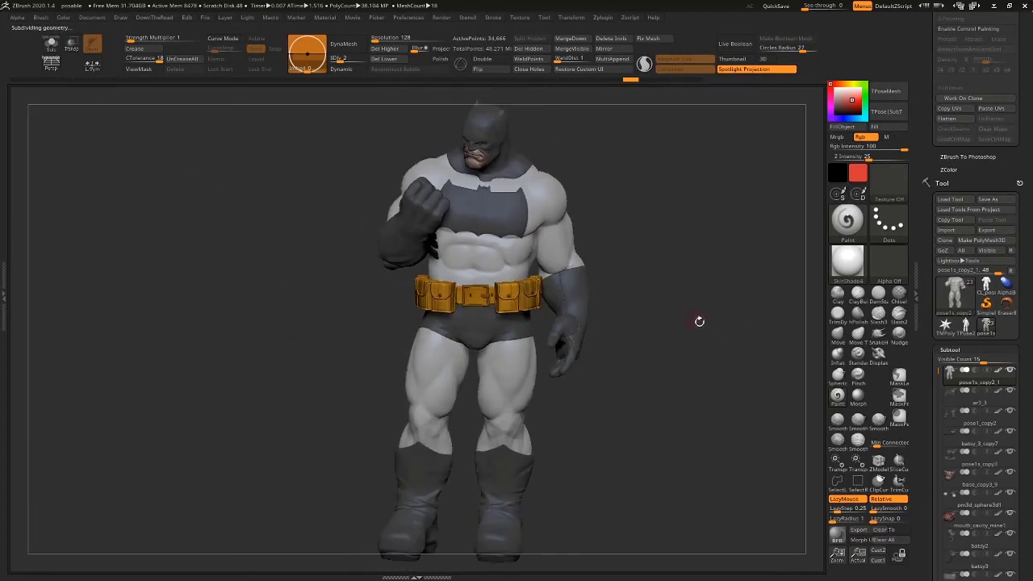
key(alt+s)
drag(653, 383, 766, 279)
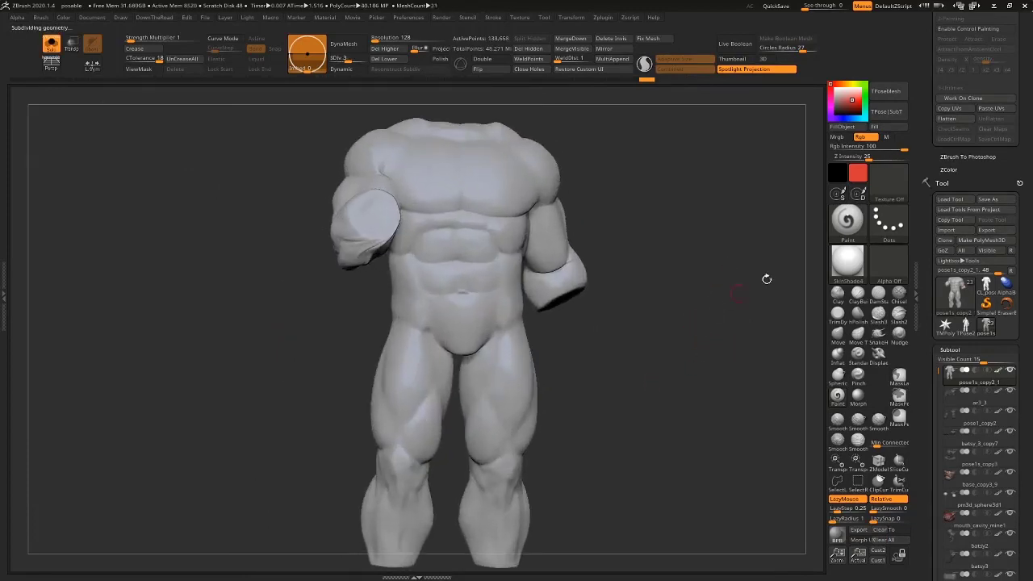
Switch the material to StartupMaterial and show the full character with all its subtools again.
click(848, 260)
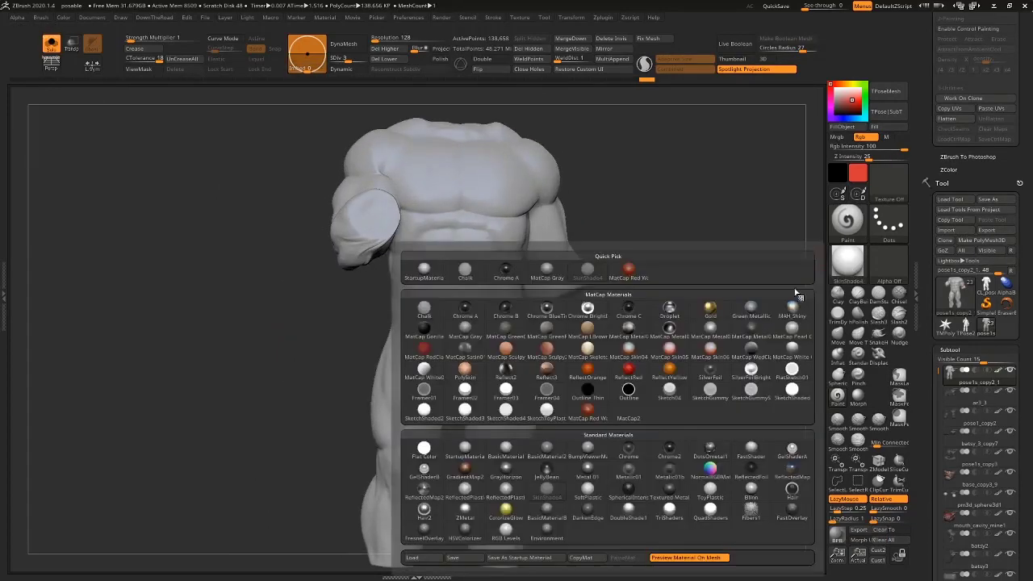
click(466, 452)
key(alt+s)
alt+drag(697, 384, 693, 372)
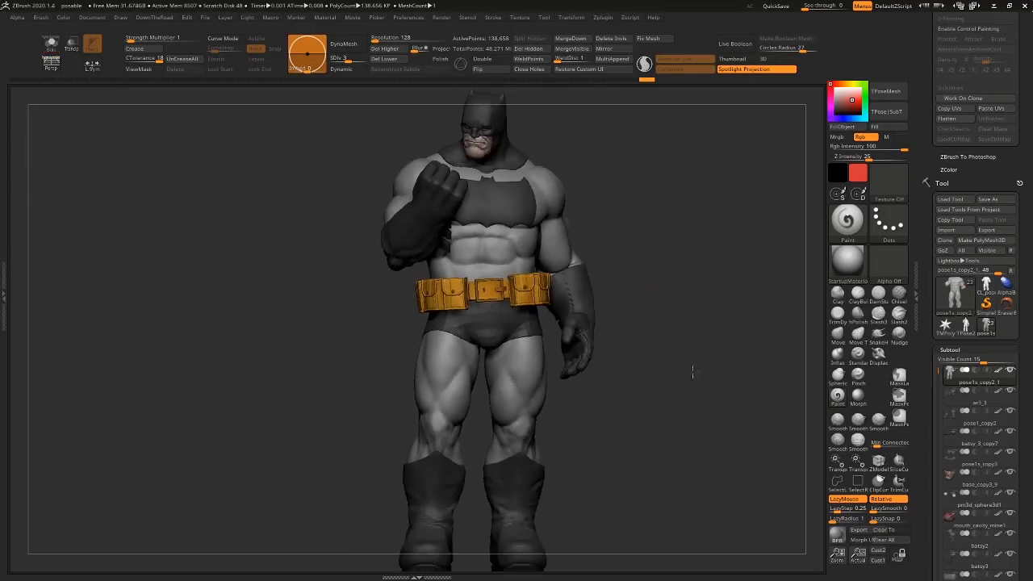
Select the ClayBuildup brush and open NoiseMaker to add surface noise to the body.
click(857, 294)
scroll(1023, 204, down, 3)
drag(1014, 165, 1000, 129)
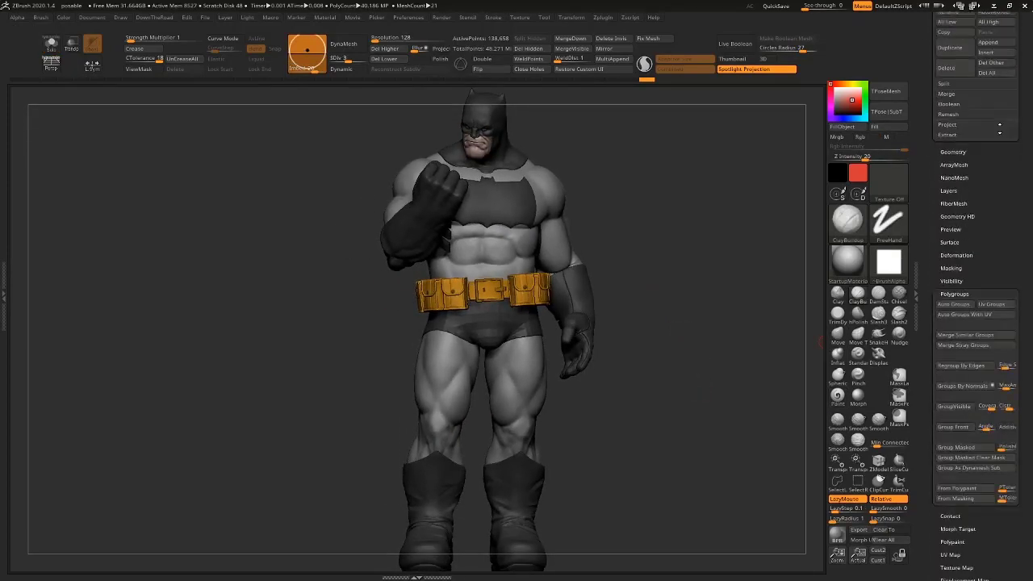
drag(972, 278, 972, 276)
click(951, 241)
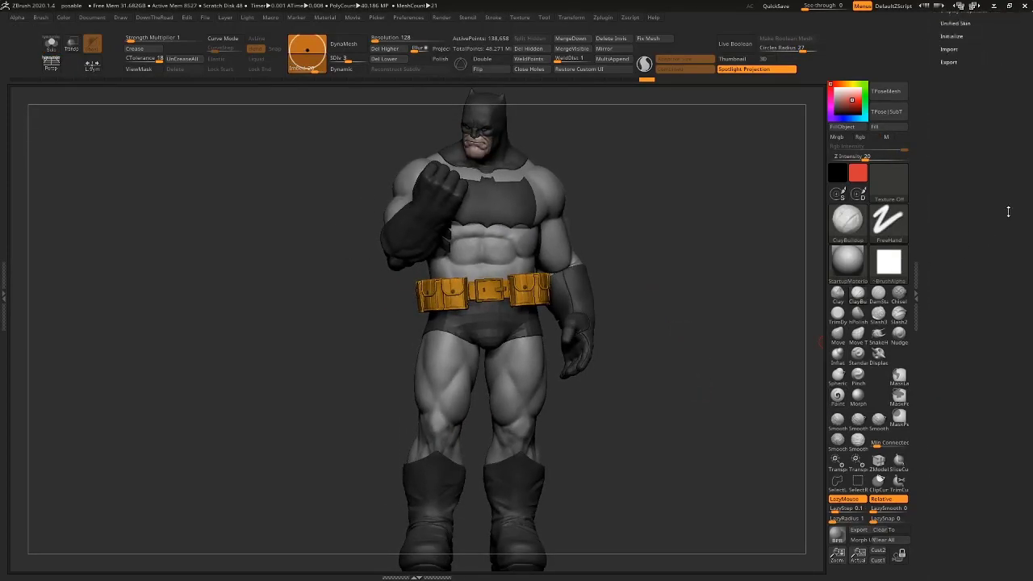
click(939, 201)
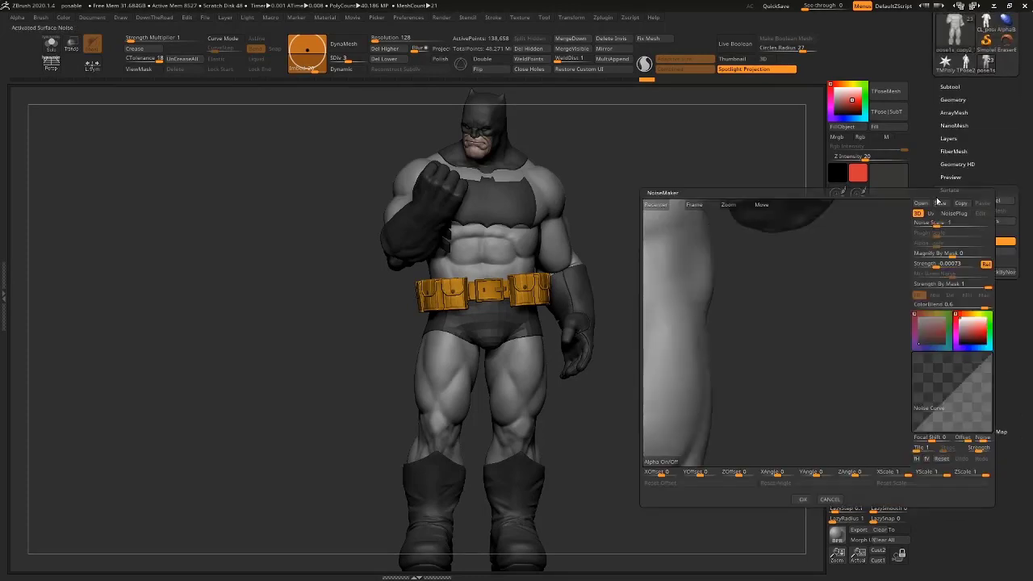
Set the noise strength to -0.01047 and the noise scale to 3.70336, and accept the surface noise.
drag(782, 291, 853, 350)
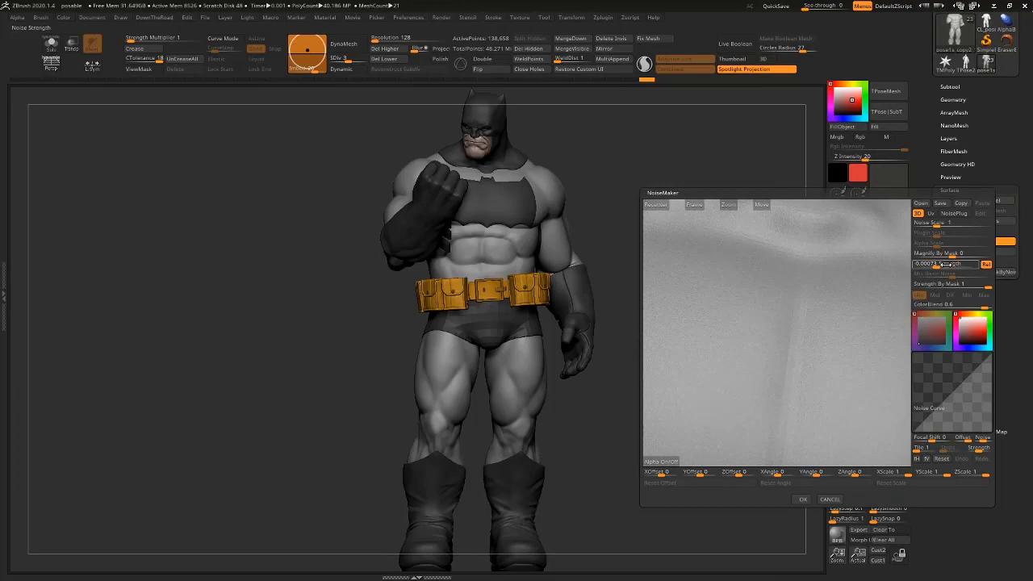
drag(944, 265, 930, 265)
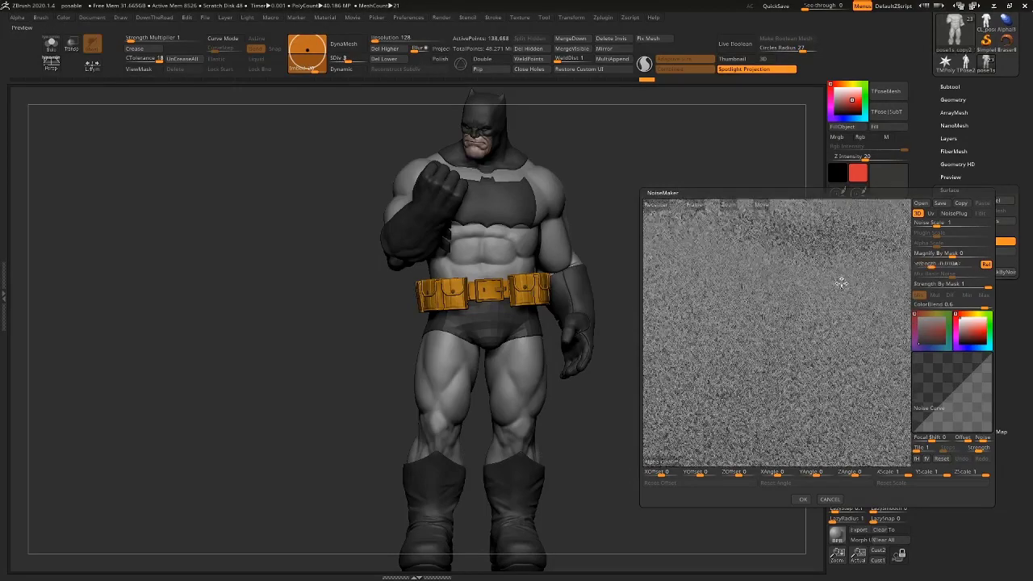
drag(927, 223, 936, 222)
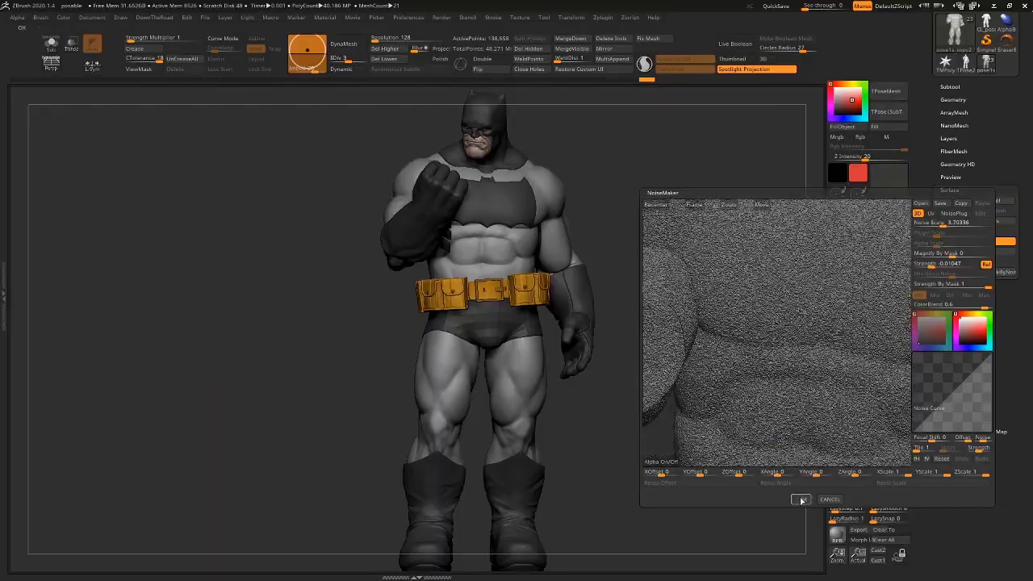
click(801, 500)
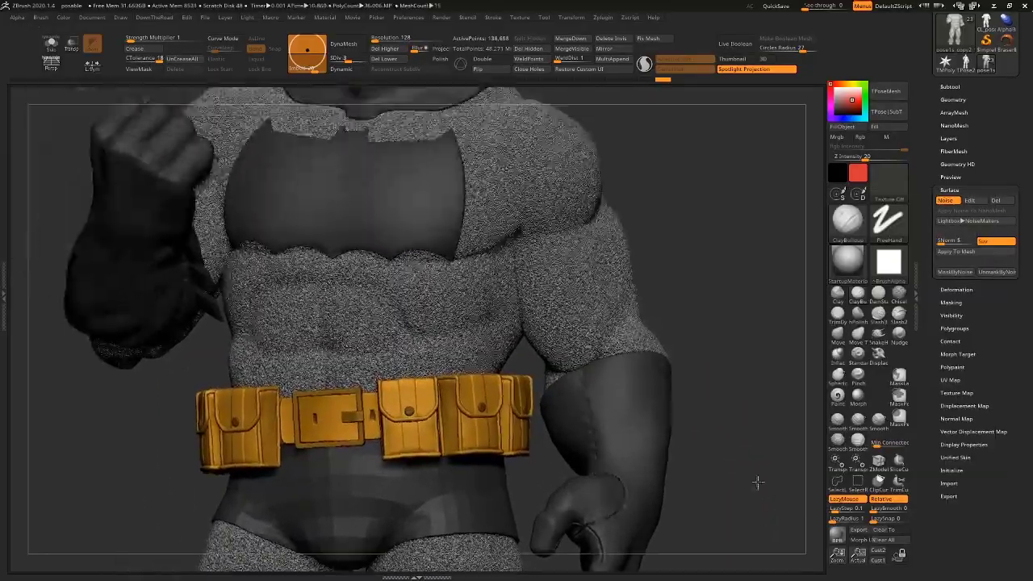
Edit the body's surface noise and load 76_basket_weave_height.tif from the Projects > Batsi > Nueva carpeta folder as its alpha.
alt+drag(757, 481, 772, 497)
alt+drag(726, 295, 655, 218)
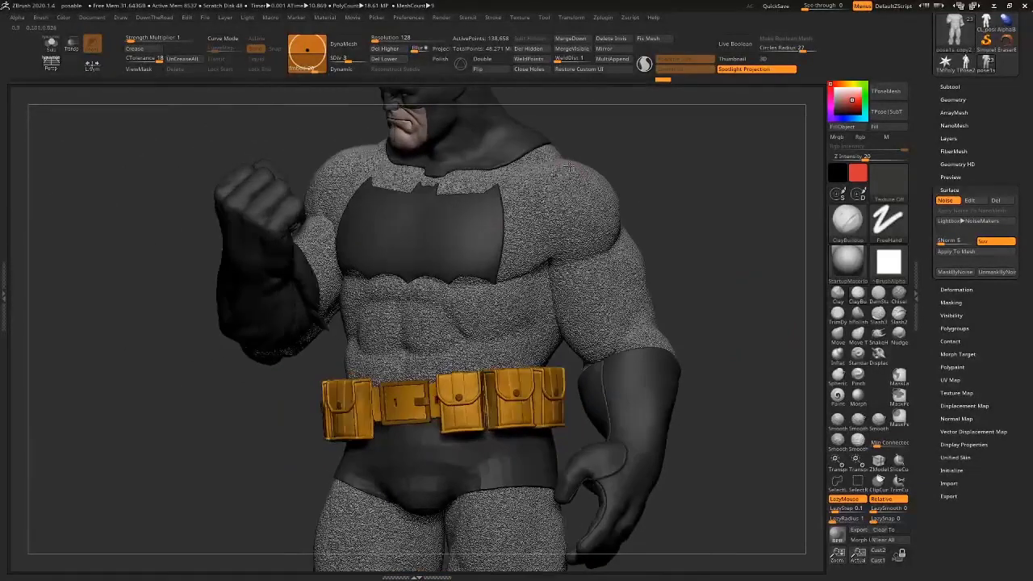
click(969, 200)
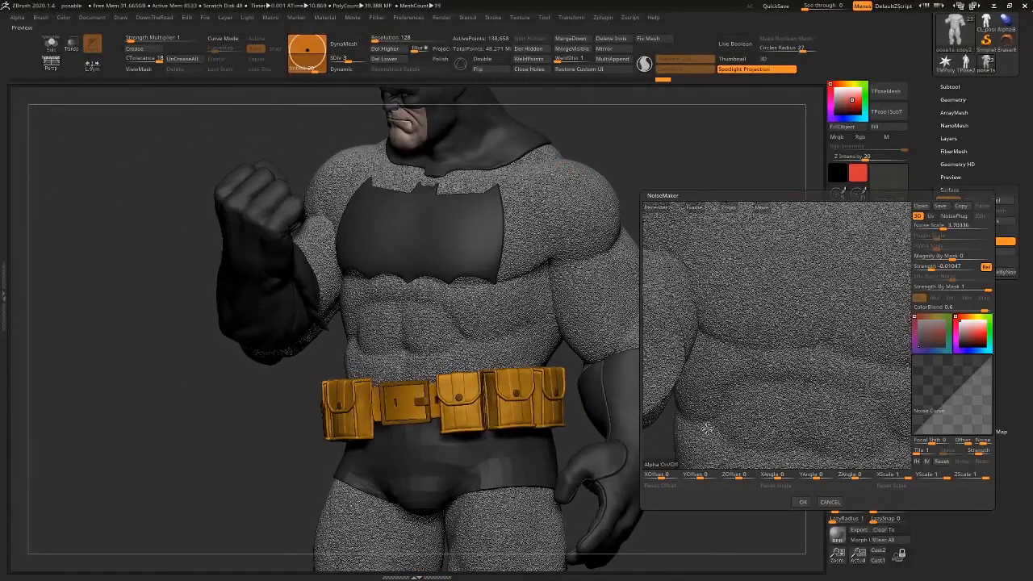
click(675, 448)
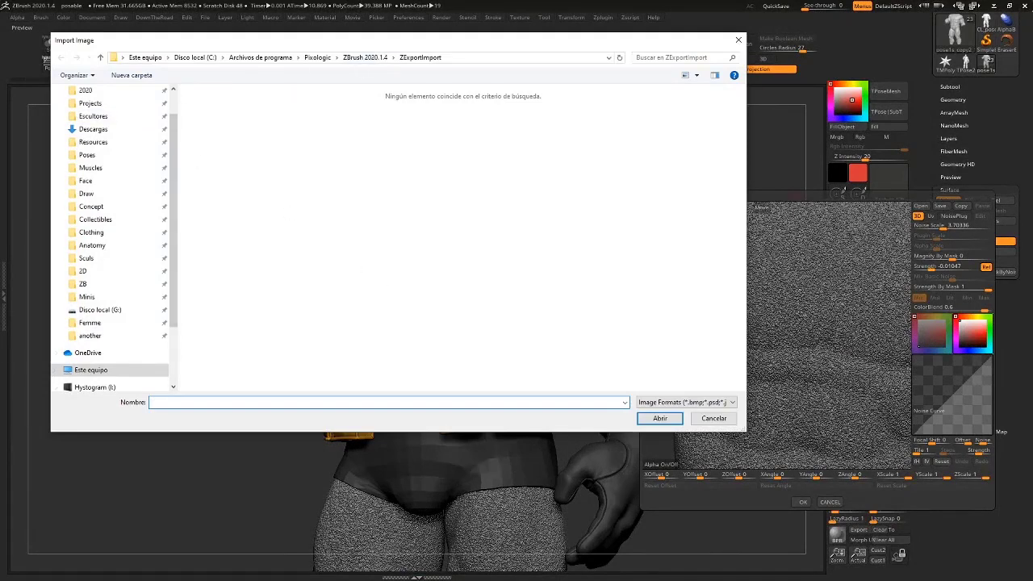
click(90, 103)
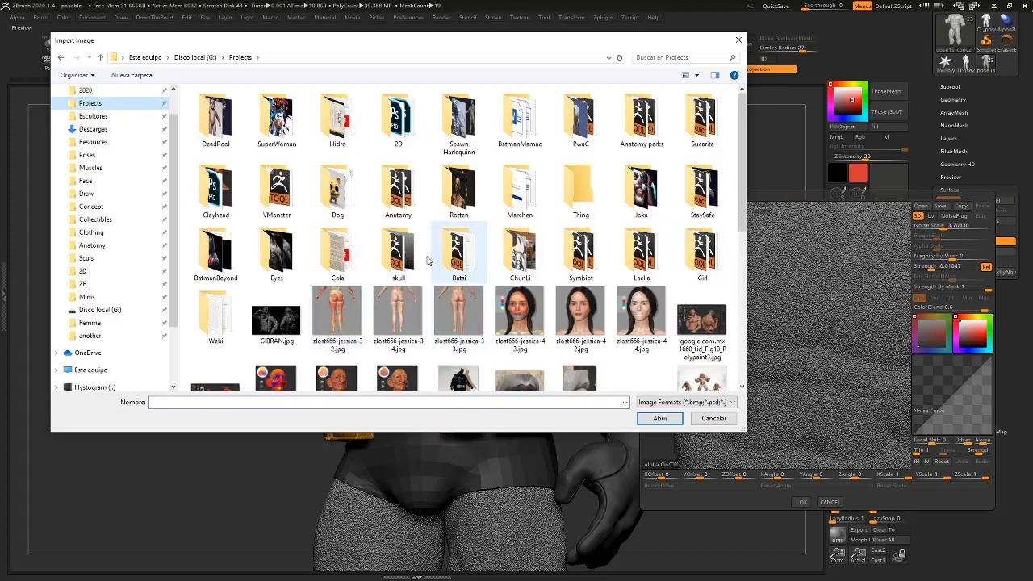
click(279, 256)
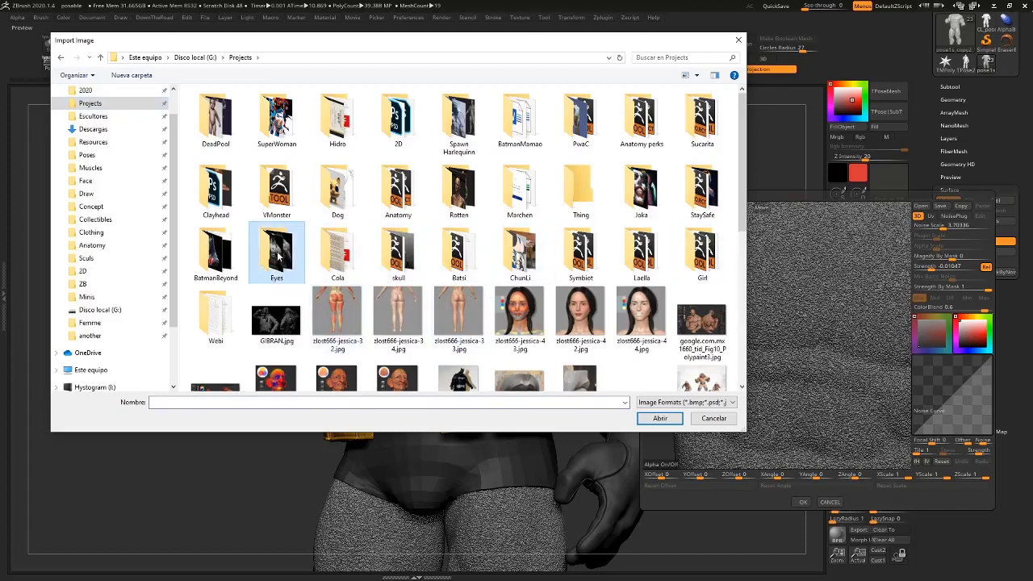
click(458, 257)
double_click(474, 260)
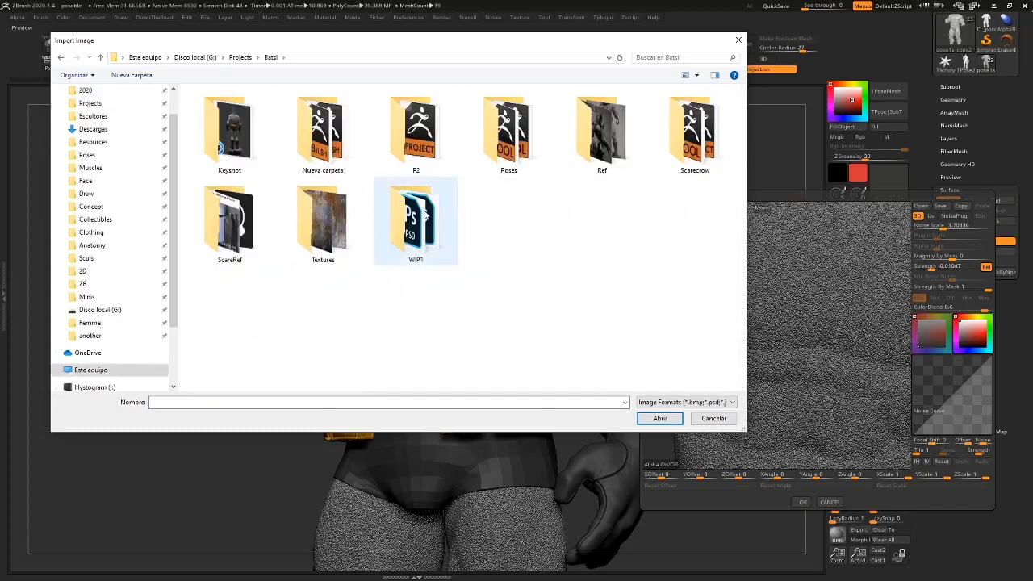
click(342, 155)
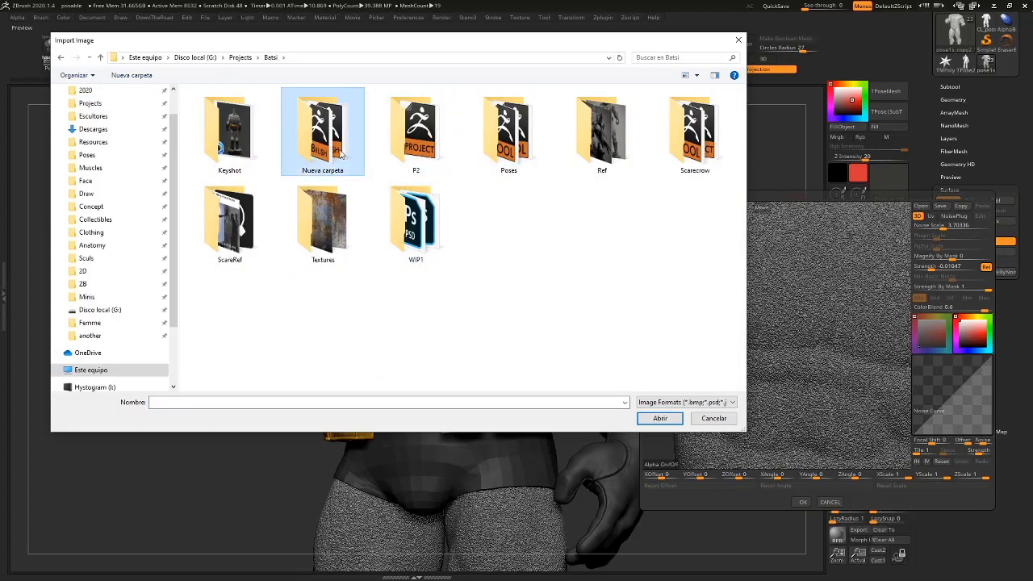
double_click(342, 155)
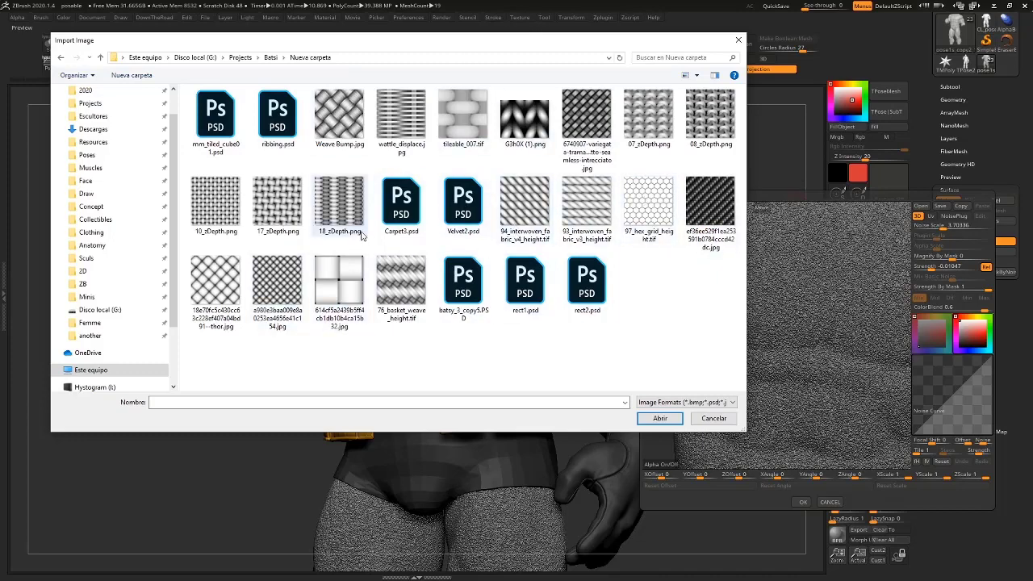
click(412, 278)
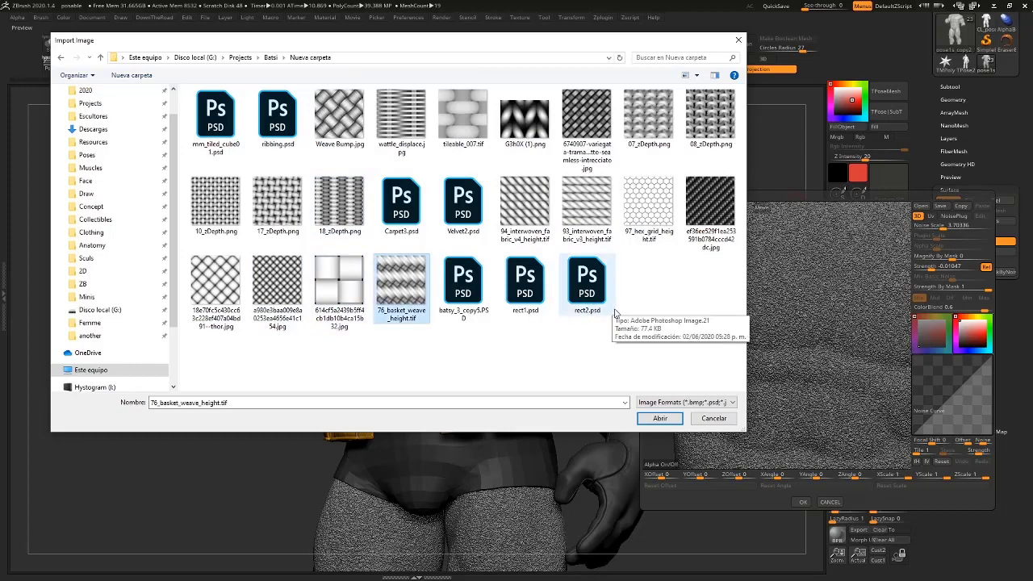
click(659, 419)
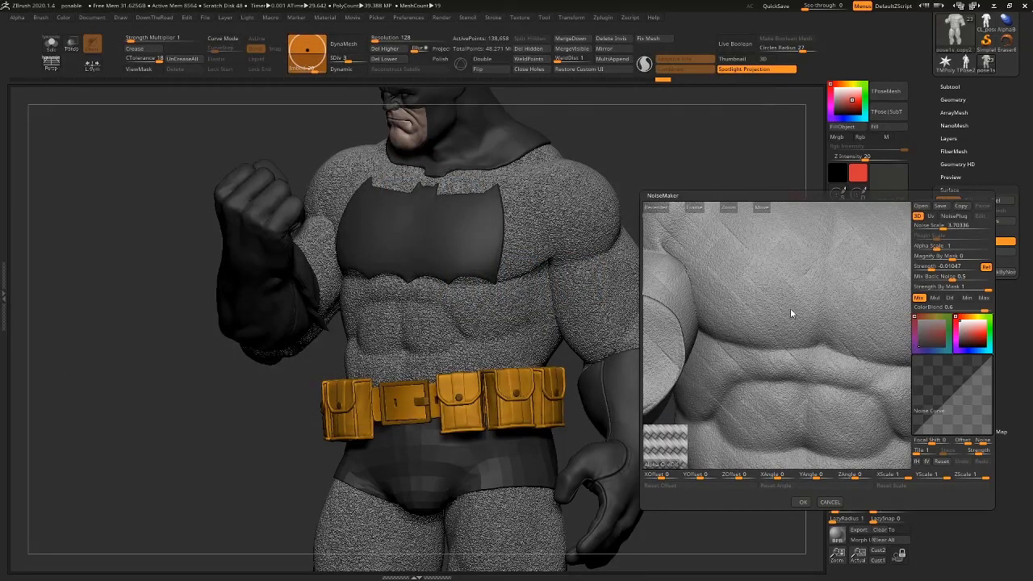
Set the weave noise's Mix Basic Noise to 0 and its Alpha Scale to 0.24307.
alt+drag(804, 315, 860, 354)
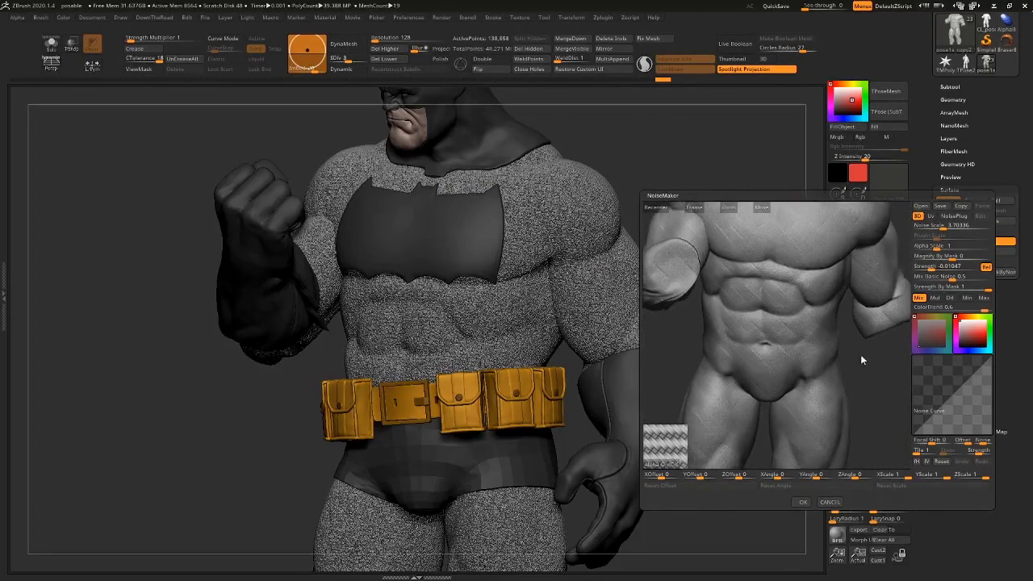
alt+drag(779, 242, 808, 329)
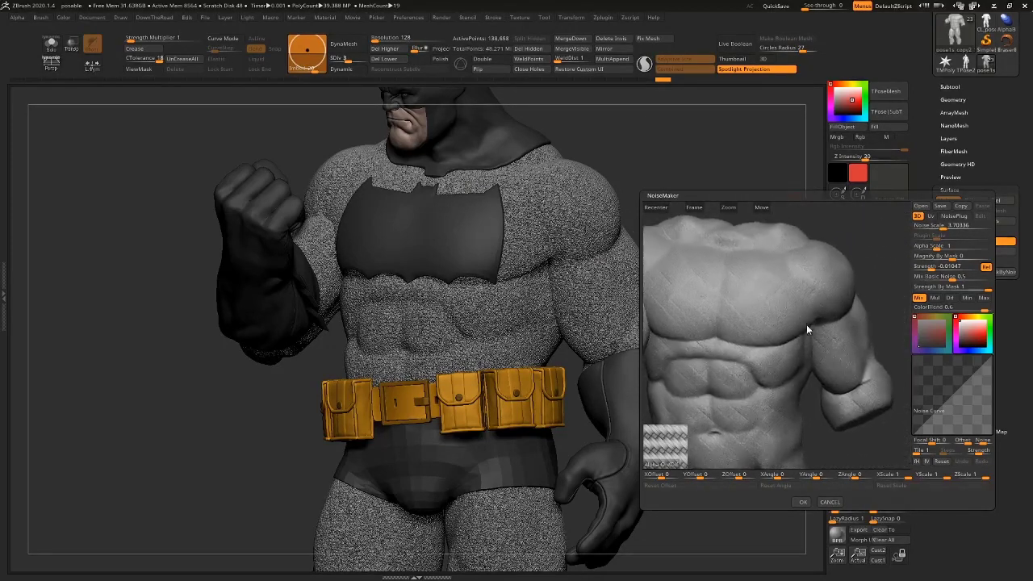
click(951, 277)
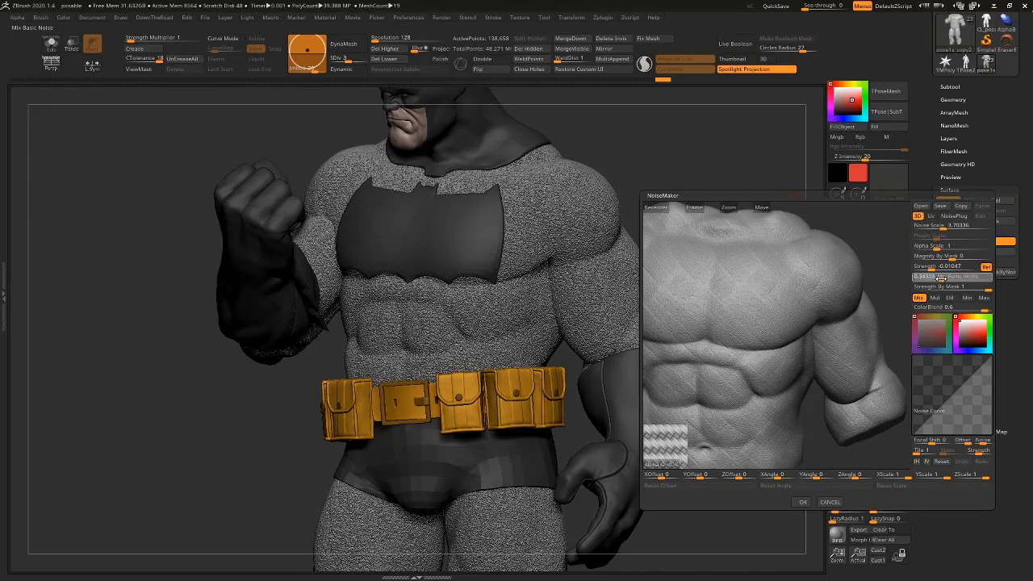
drag(916, 281, 909, 283)
alt+drag(725, 335, 821, 370)
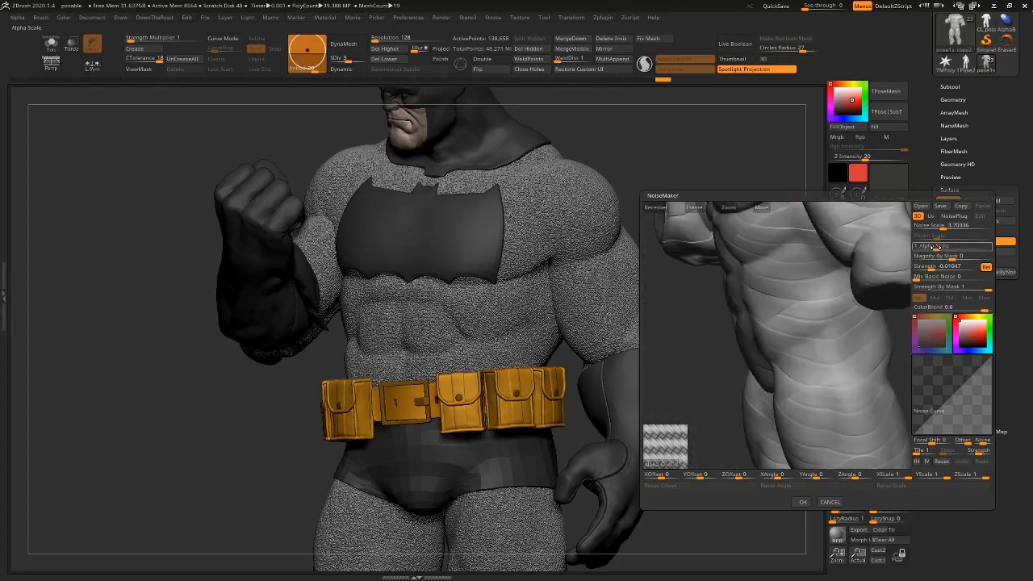
drag(935, 246, 931, 247)
Examine how the 3D-projected weave pattern wraps around the front, sides and shoulders of the body in the noise preview.
drag(840, 372, 797, 388)
drag(767, 304, 773, 278)
drag(843, 299, 741, 319)
scroll(809, 365, down, 5)
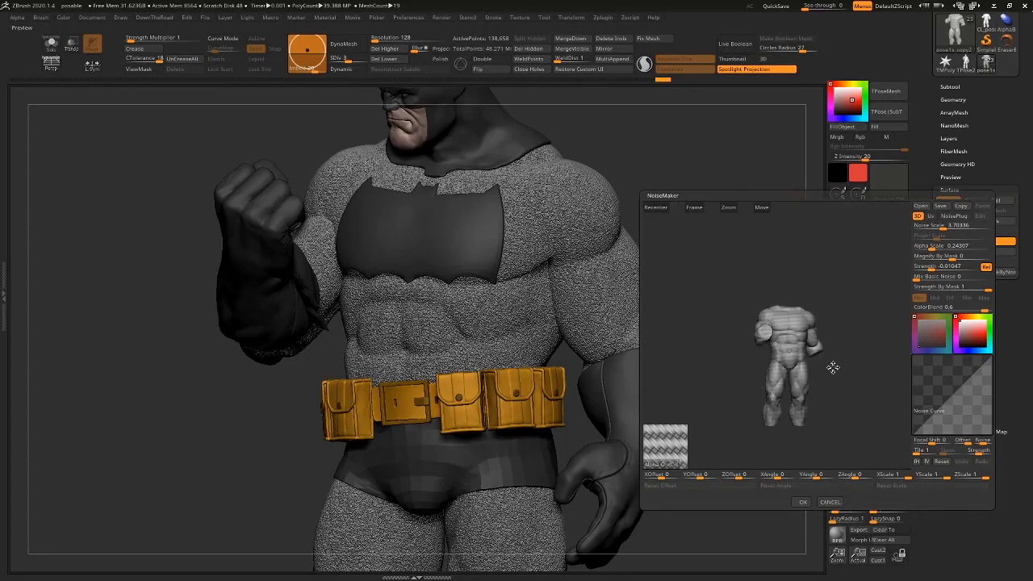
drag(859, 397, 710, 413)
drag(791, 413, 830, 367)
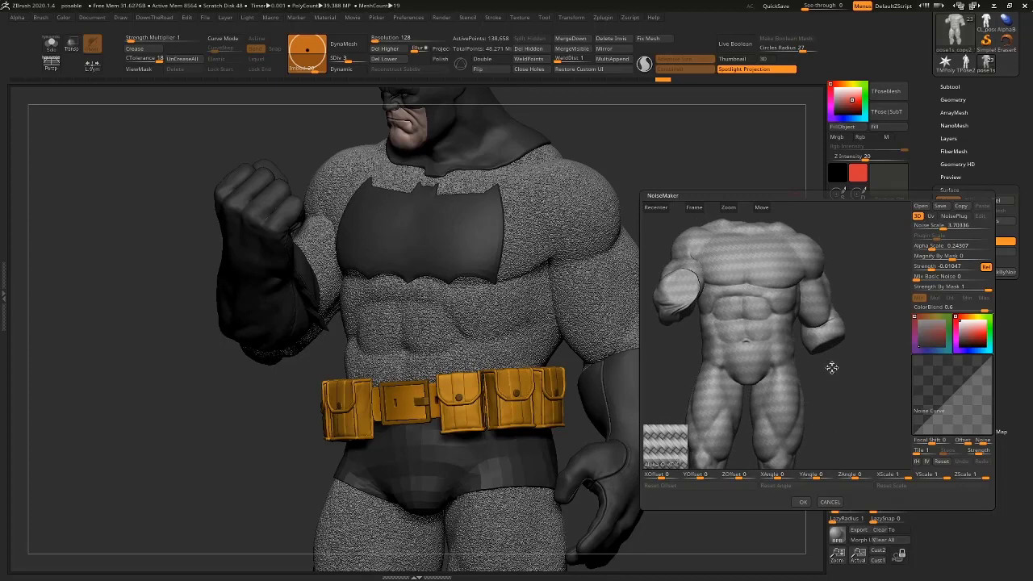
mouse_move(831, 367)
mouse_down()
mouse_move(812, 373)
mouse_move(836, 379)
mouse_up()
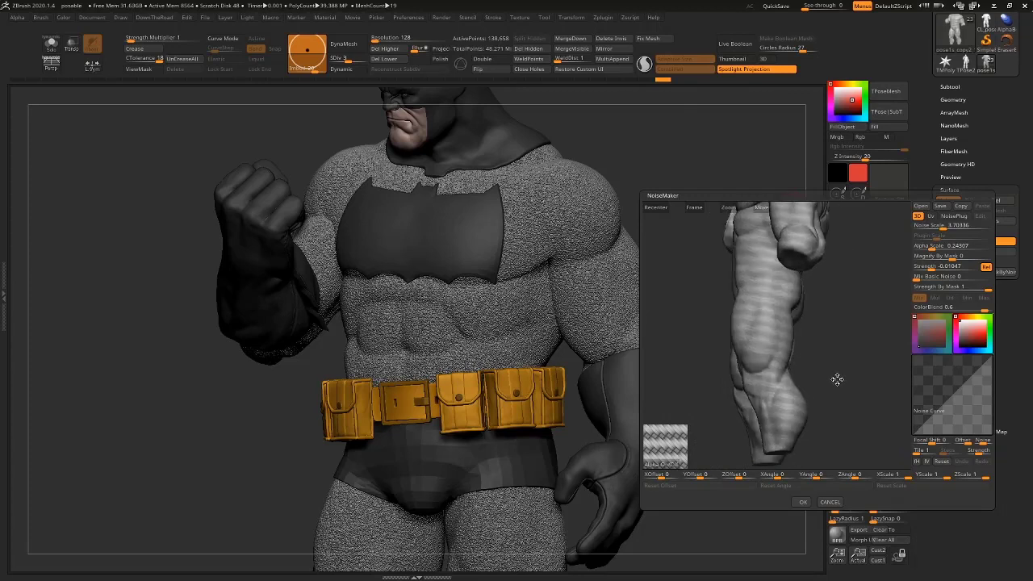
alt+drag(850, 315, 897, 243)
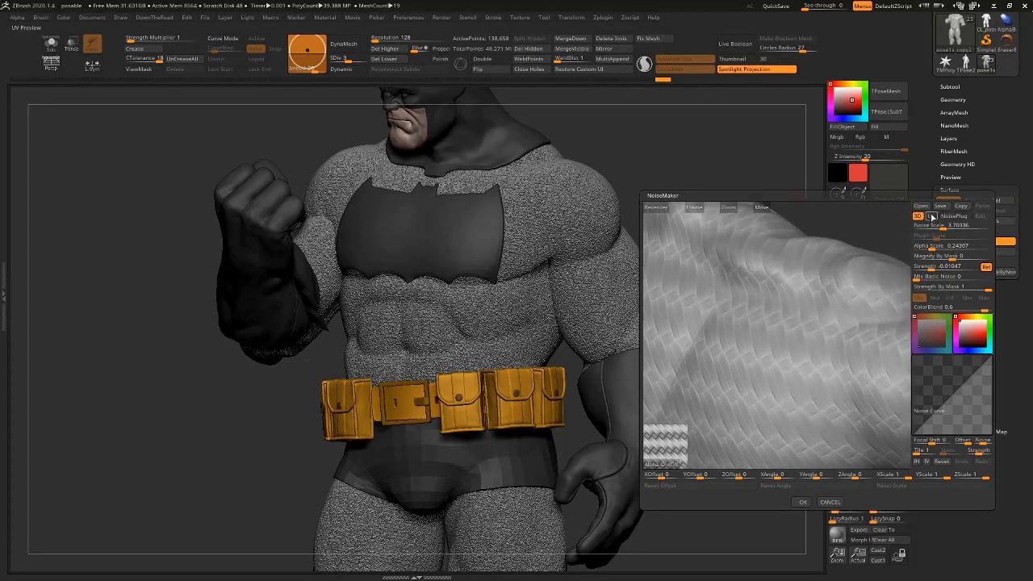
Map the weave noise by UV instead of 3D and set its Alpha Scale to 0.02239.
click(932, 216)
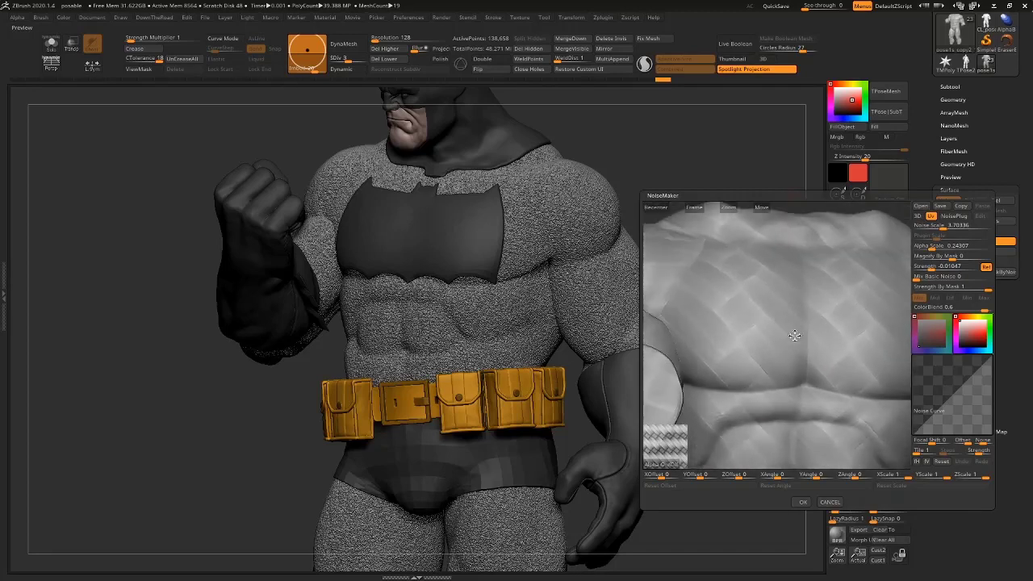
click(930, 247)
drag(932, 247, 925, 248)
alt+drag(820, 401, 819, 353)
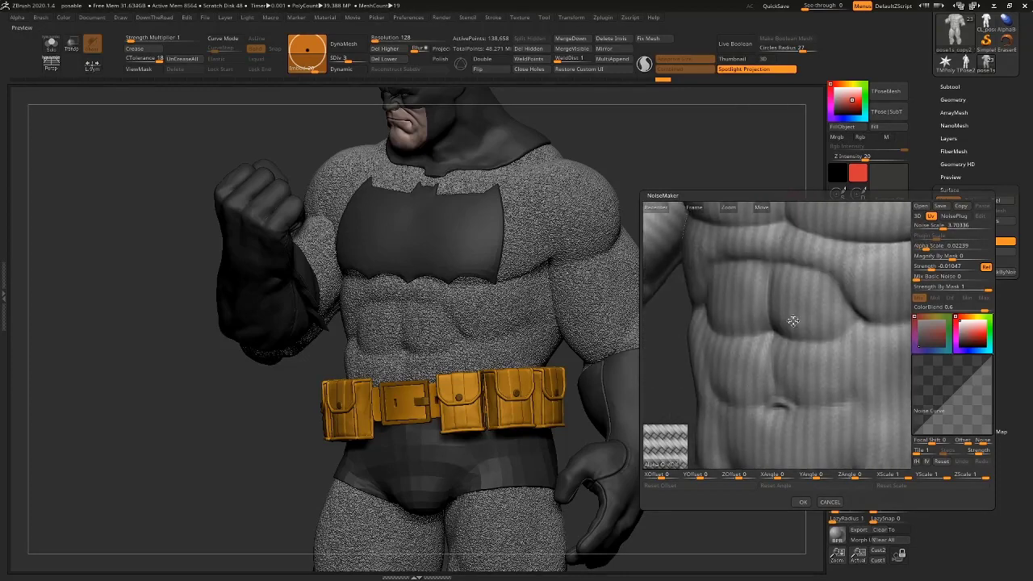
Inspect the UV-mapped weave across the torso and set the noise strength to -0.27085.
drag(793, 321, 809, 427)
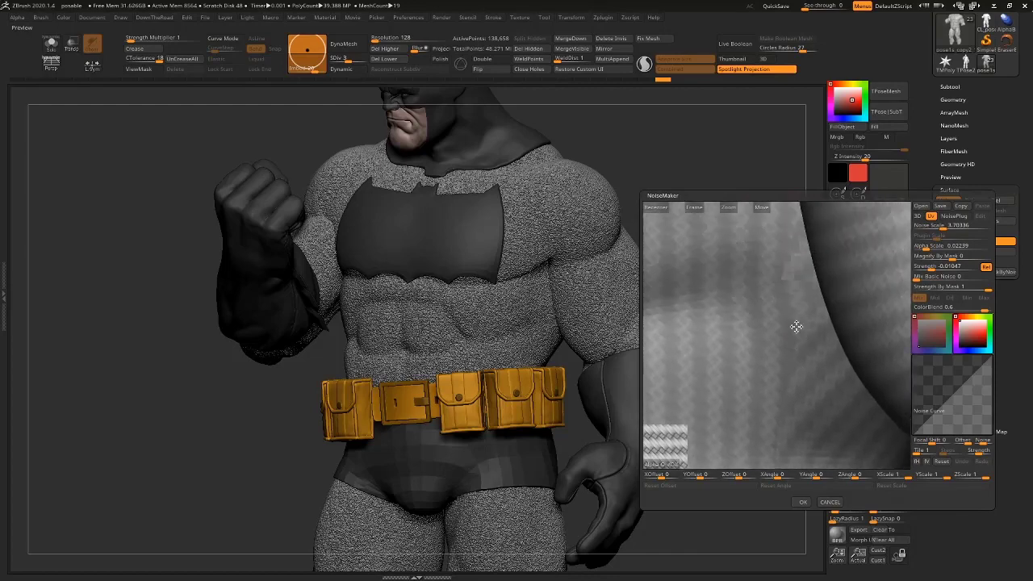
drag(796, 326, 790, 279)
drag(796, 404, 801, 368)
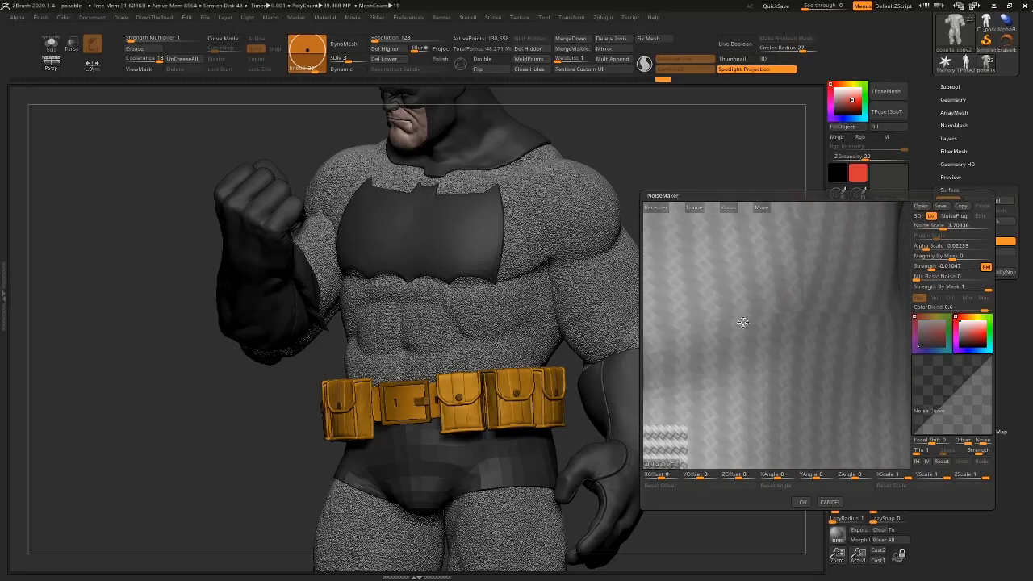
drag(742, 323, 883, 278)
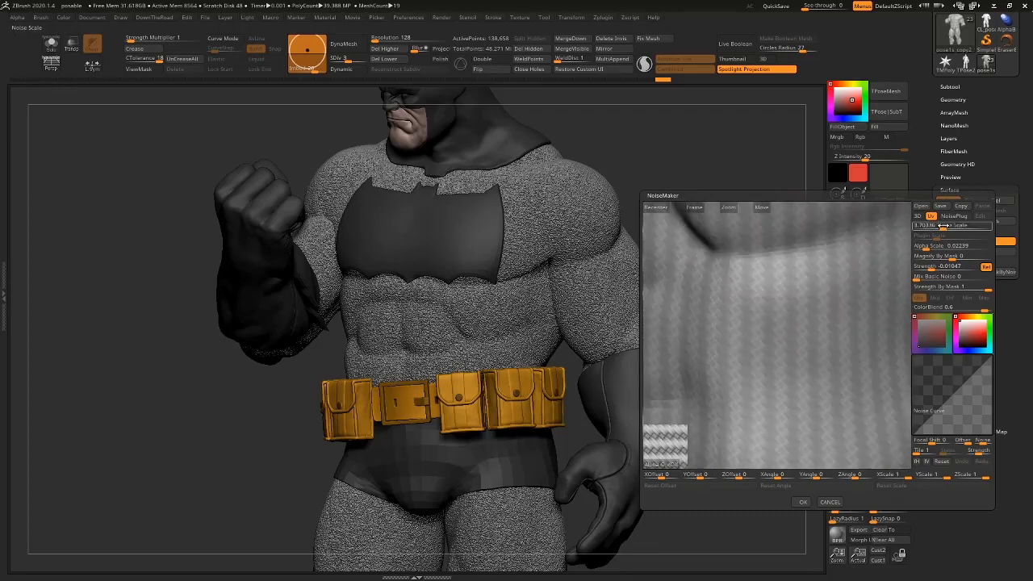
click(931, 266)
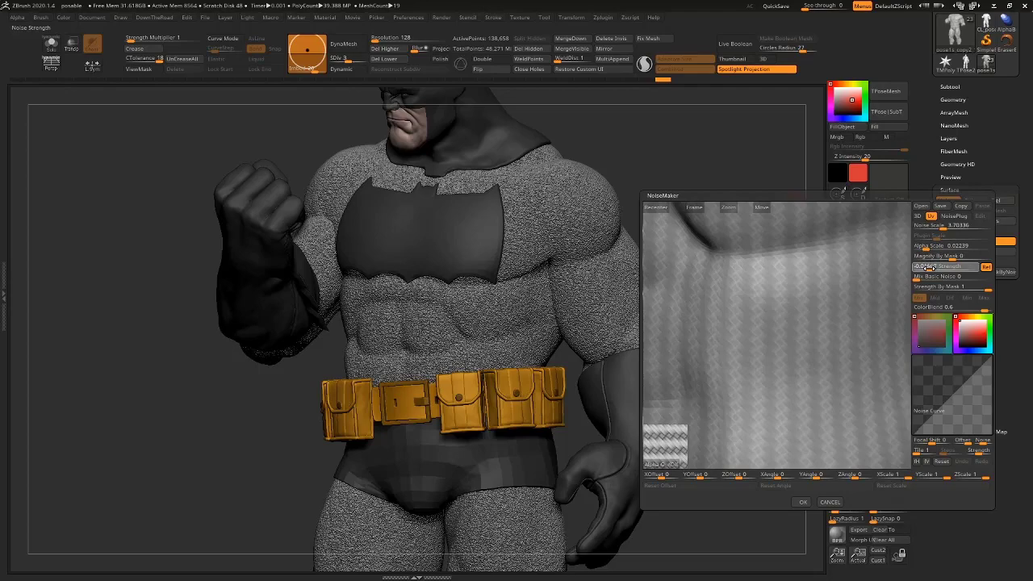
drag(920, 268, 919, 269)
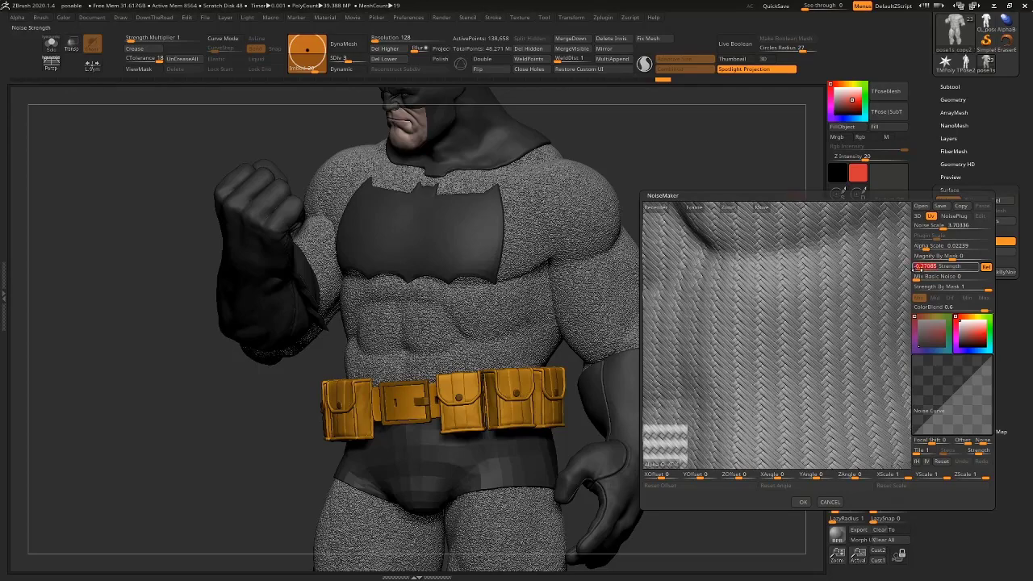
drag(778, 347, 825, 268)
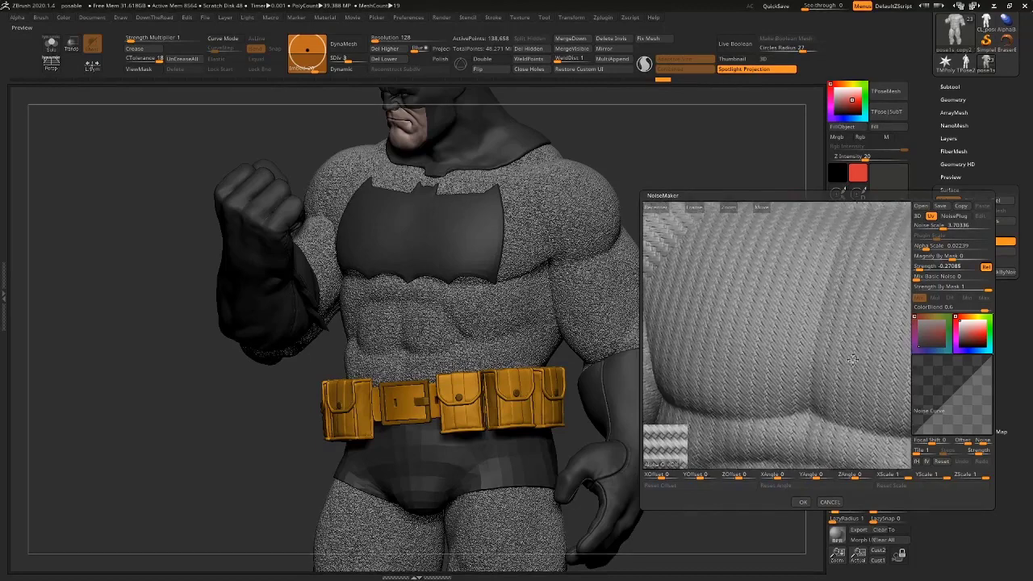
Set the weave noise strength to -0.37147, apply it to the body, and check the pattern from several angles.
drag(920, 269, 917, 269)
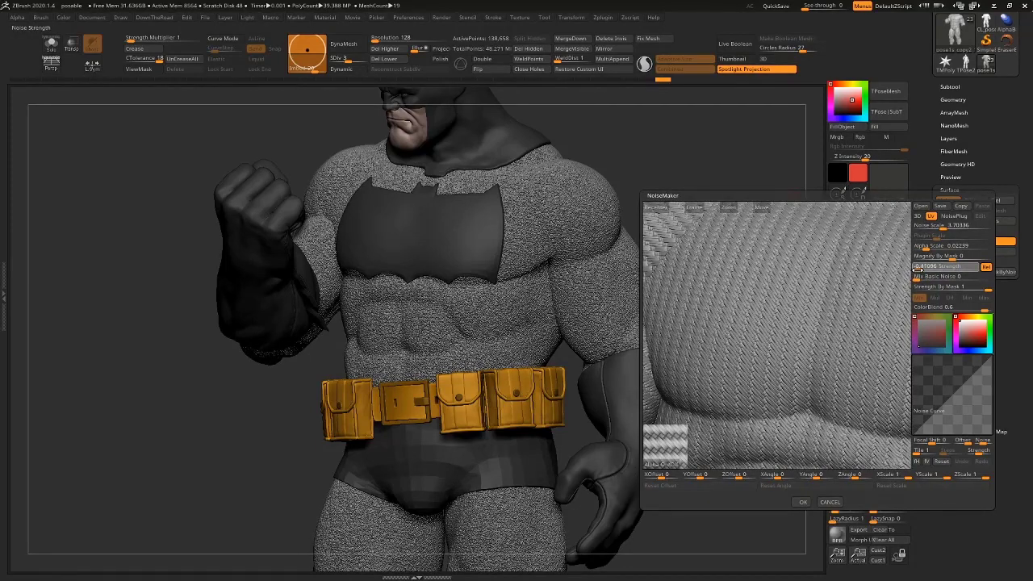
click(802, 503)
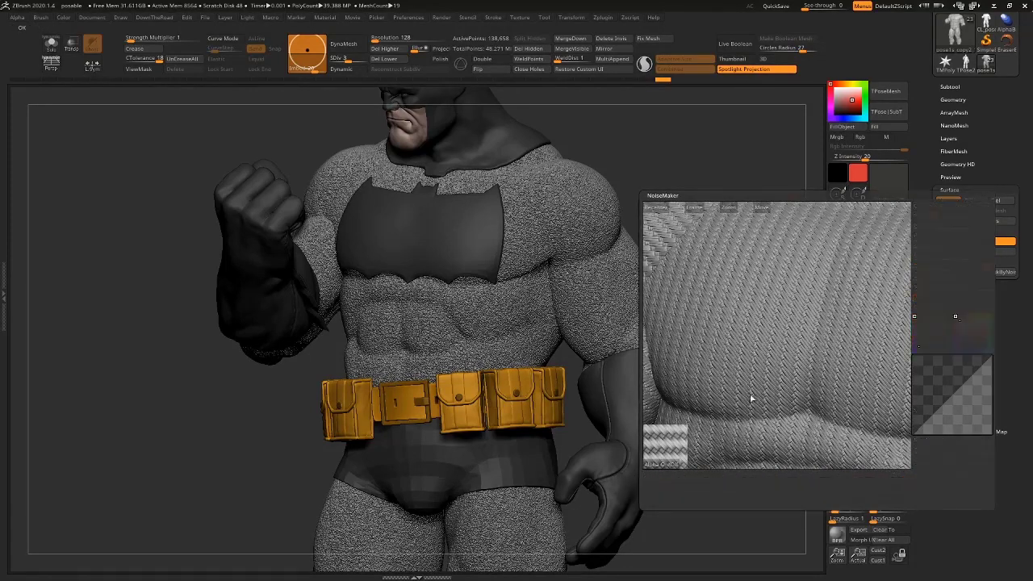
drag(767, 256, 728, 351)
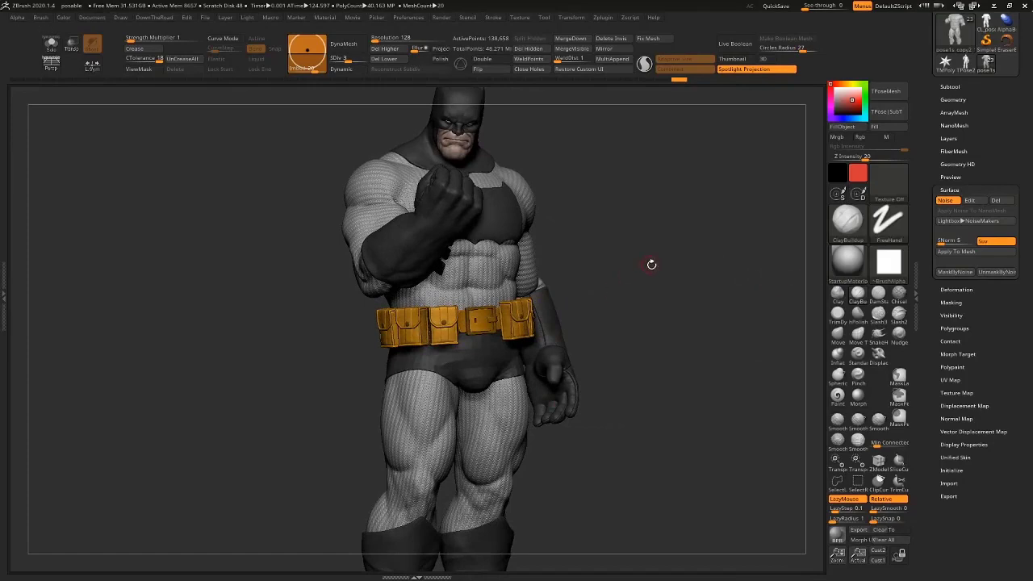
drag(653, 263, 614, 271)
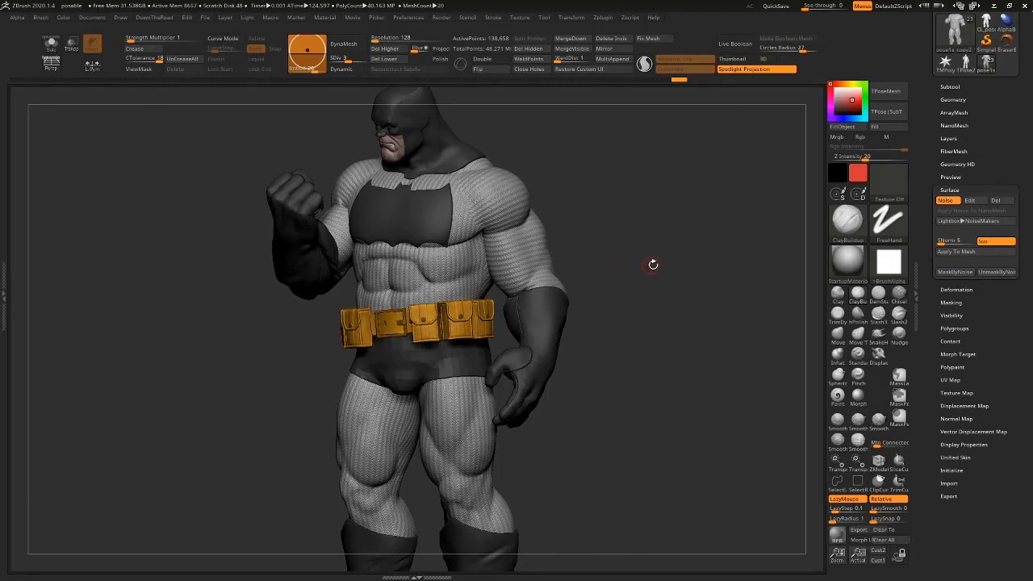
drag(652, 264, 651, 265)
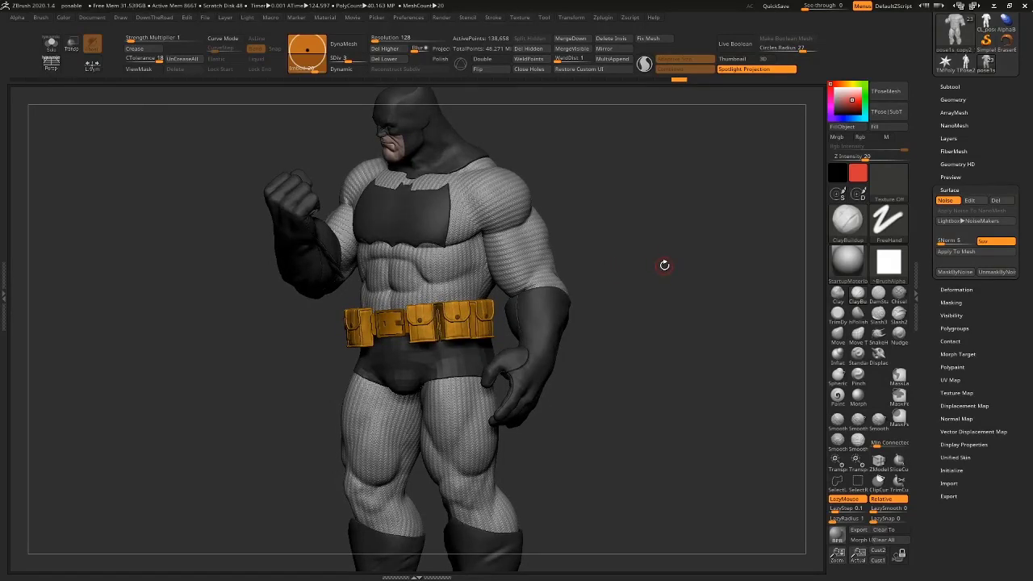
alt+drag(673, 233, 732, 284)
Edit the body's surface noise so its second colour is a dark blue, and apply the change.
click(966, 200)
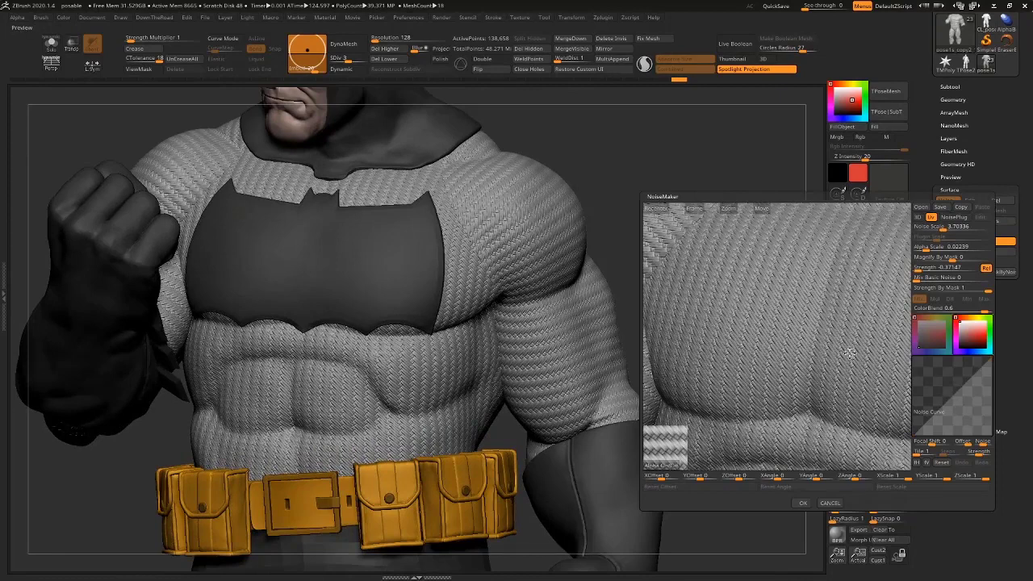
alt+drag(849, 352, 926, 395)
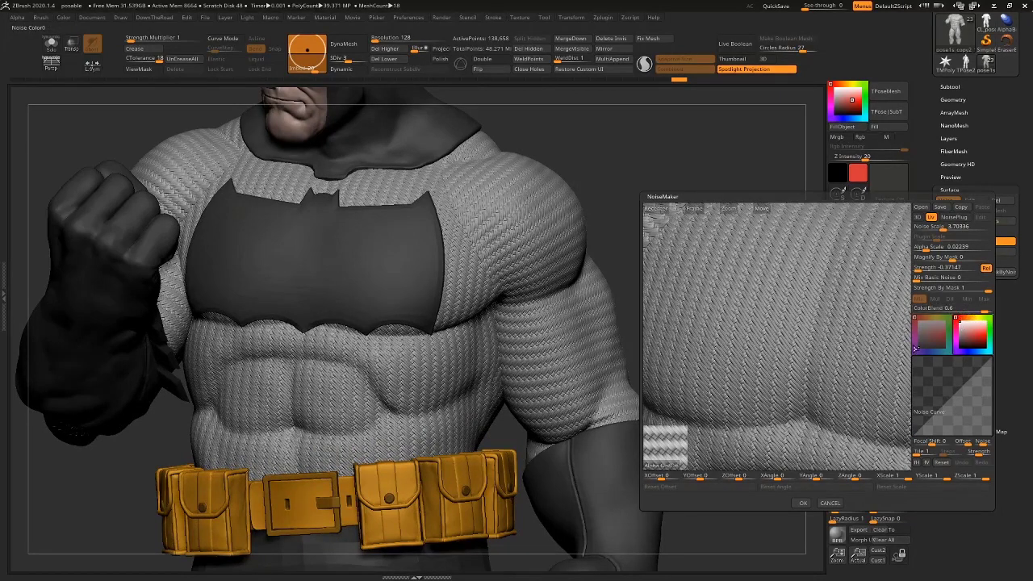
drag(970, 332, 969, 341)
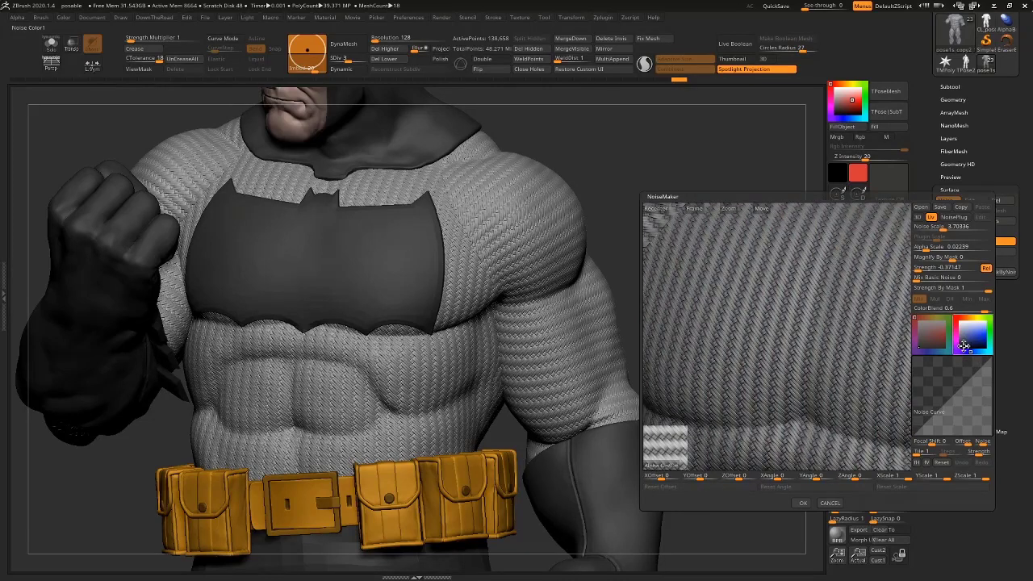
click(805, 503)
drag(761, 429, 814, 345)
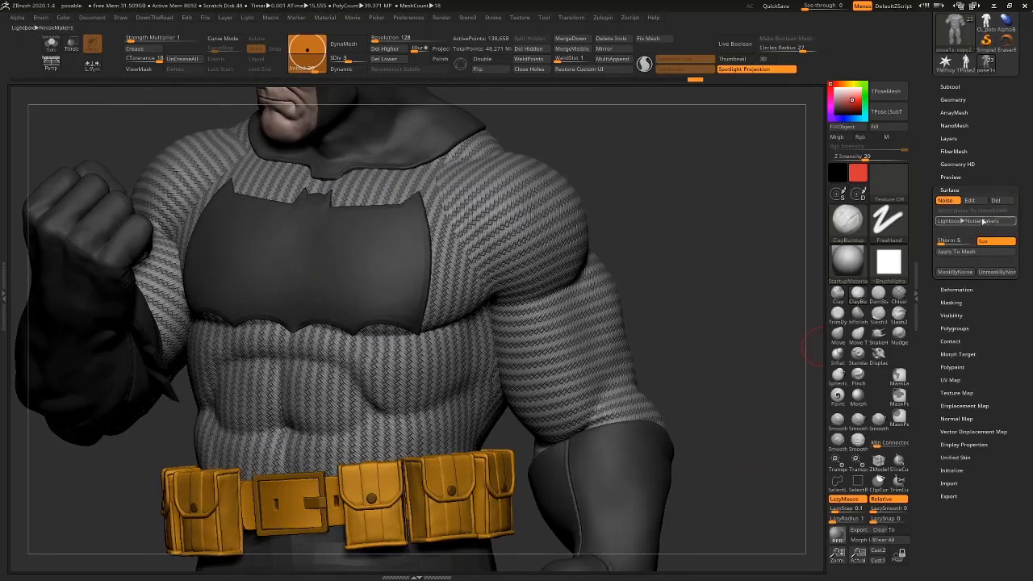
Soften the noise colouring by setting ColorBlend to 0.17468, and view the result on the torso.
click(976, 221)
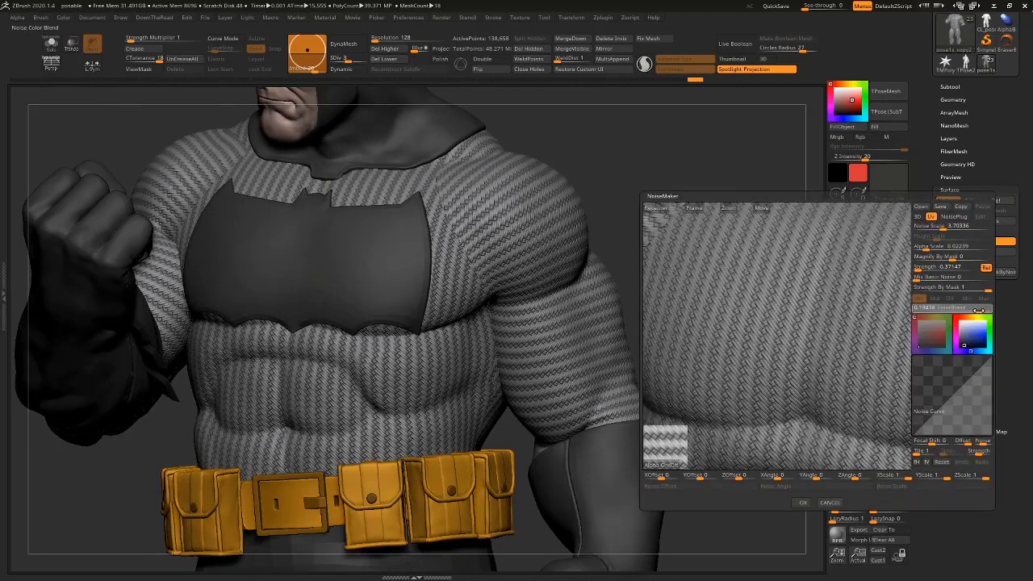
click(801, 505)
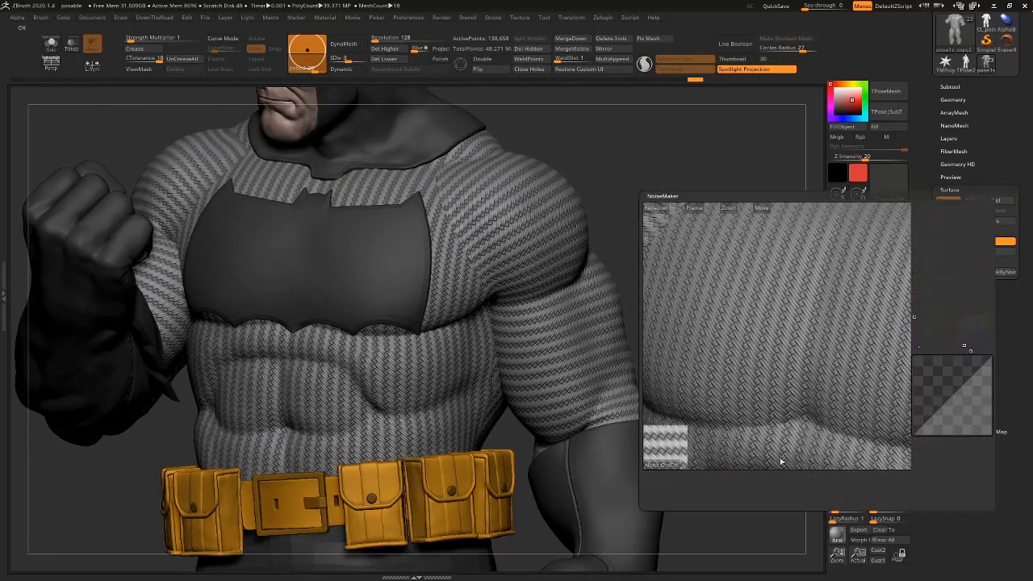
mouse_move(754, 450)
mouse_down()
mouse_move(770, 471)
mouse_move(740, 401)
mouse_move(781, 468)
mouse_move(777, 427)
mouse_move(807, 428)
mouse_move(846, 403)
mouse_move(936, 315)
mouse_move(955, 272)
mouse_up()
mouse_move(795, 279)
mouse_down()
mouse_move(816, 280)
mouse_move(753, 309)
mouse_move(761, 337)
mouse_up()
alt+drag(742, 289, 767, 296)
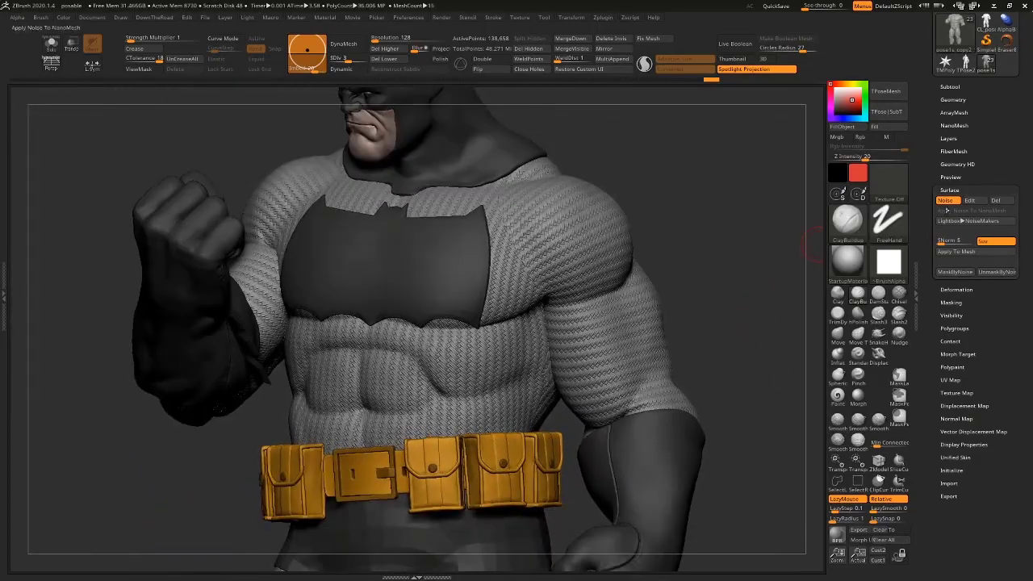
Replace the noise alpha with Weave Bump.jpg, apply it, and view the new weave on the suit.
click(976, 200)
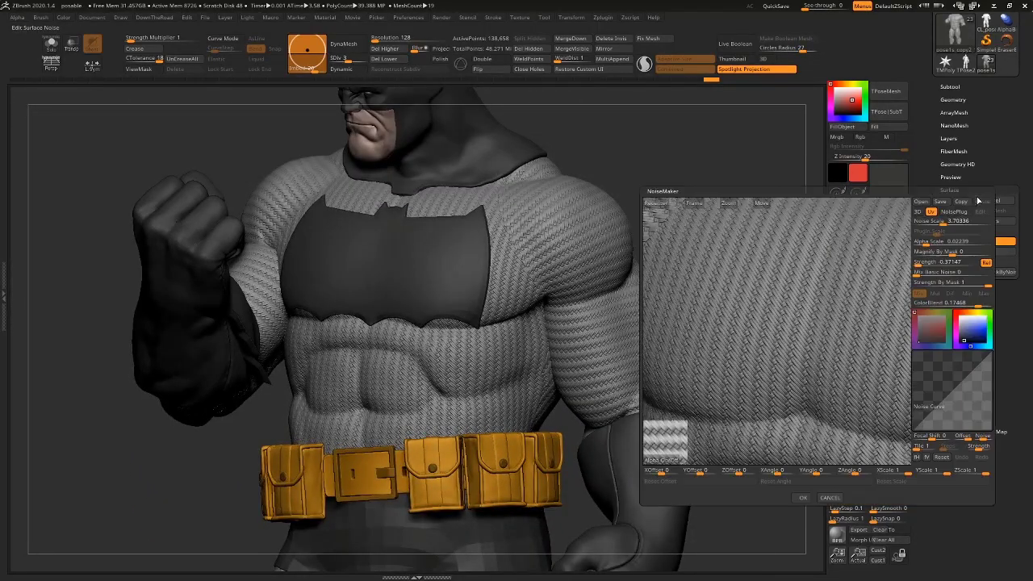
click(671, 459)
click(663, 460)
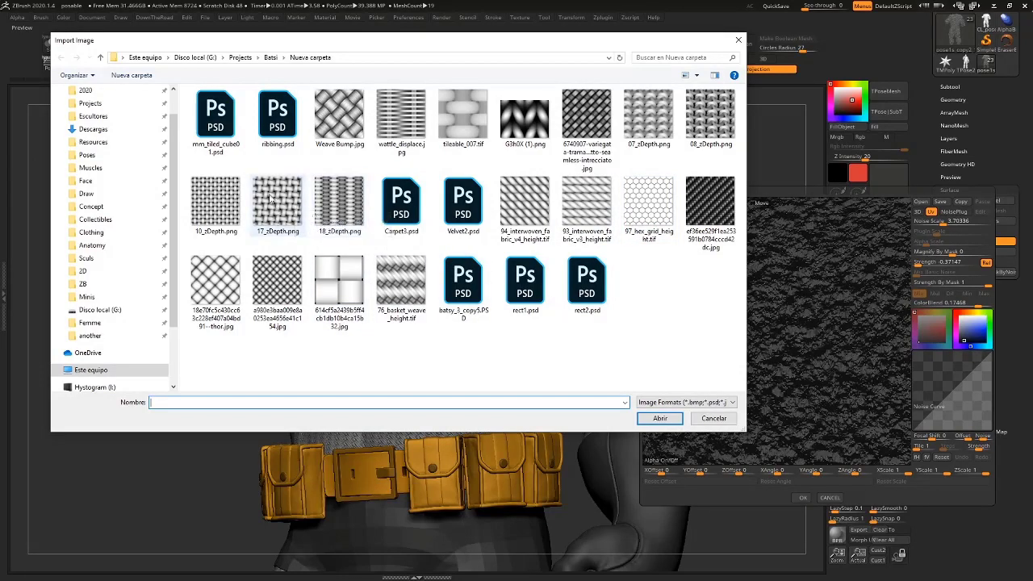
click(339, 115)
click(659, 419)
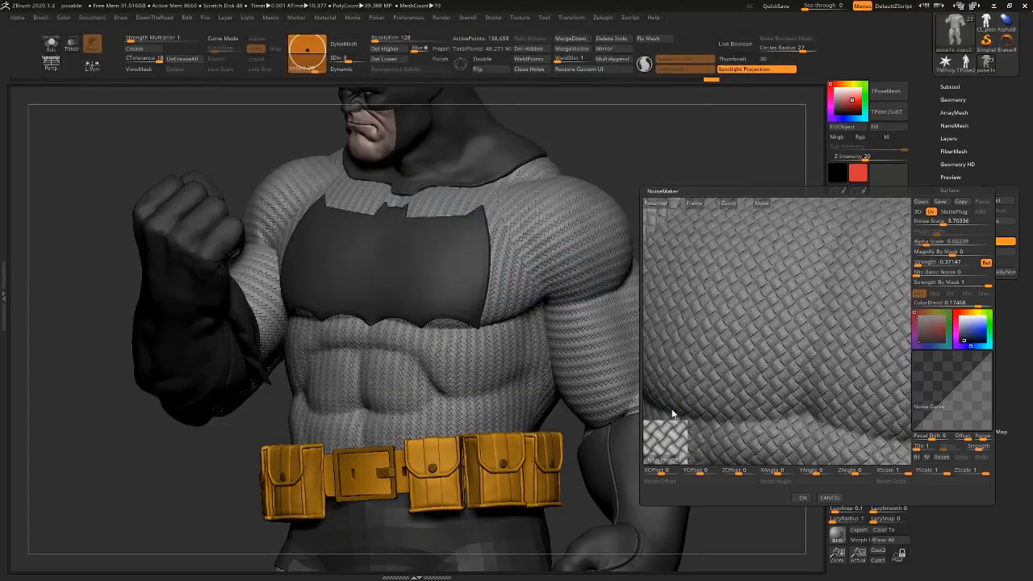
click(803, 497)
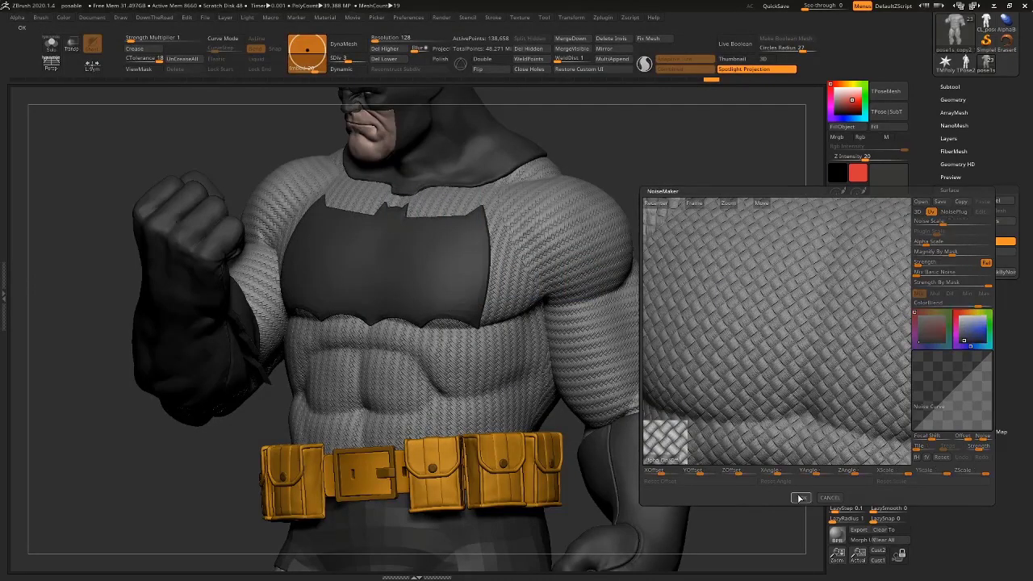
drag(748, 467, 795, 302)
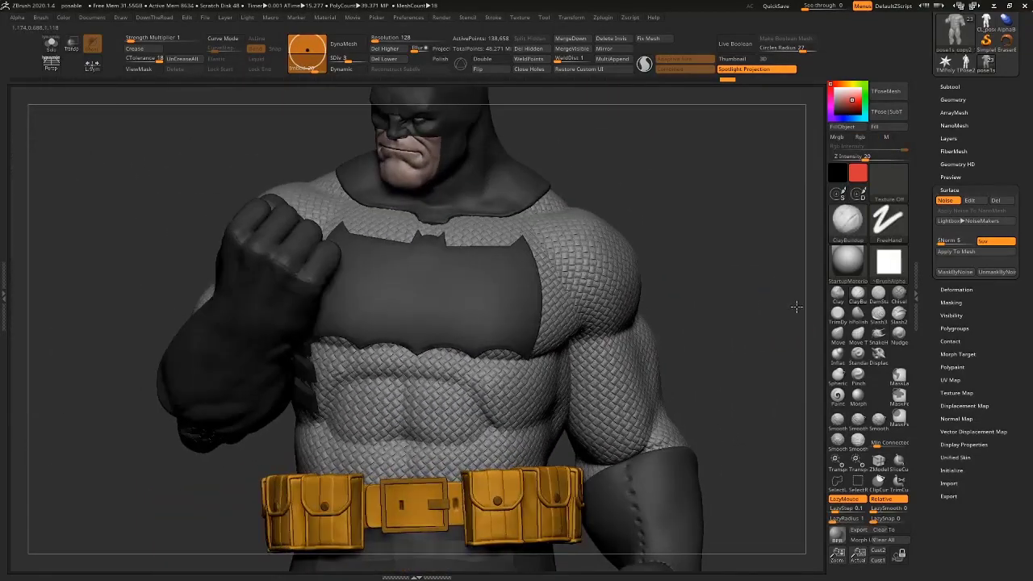
Swap the noise alpha for 17_zDepth.png, apply it, and inspect the fabric on the whole figure and torso.
click(972, 201)
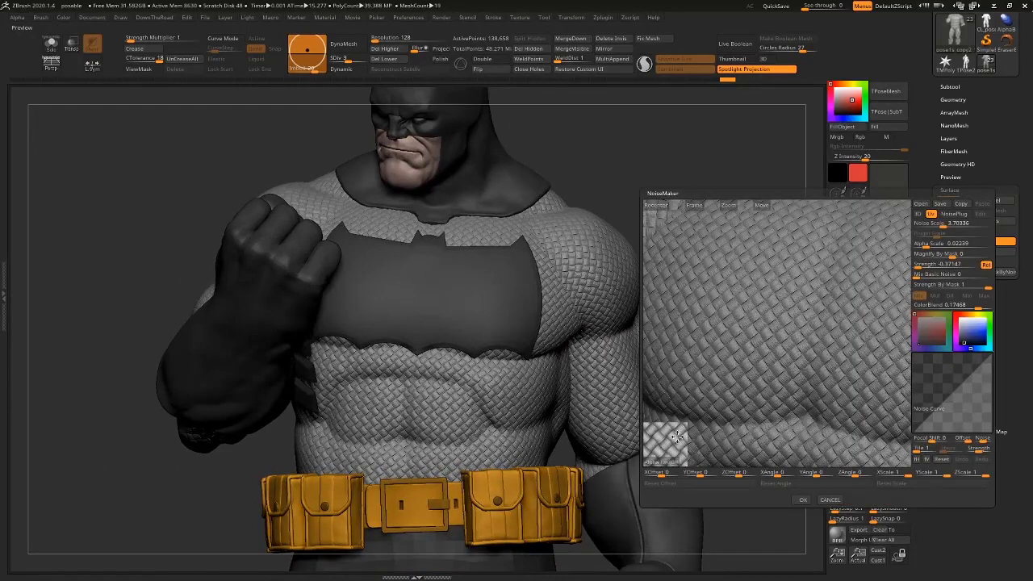
click(663, 459)
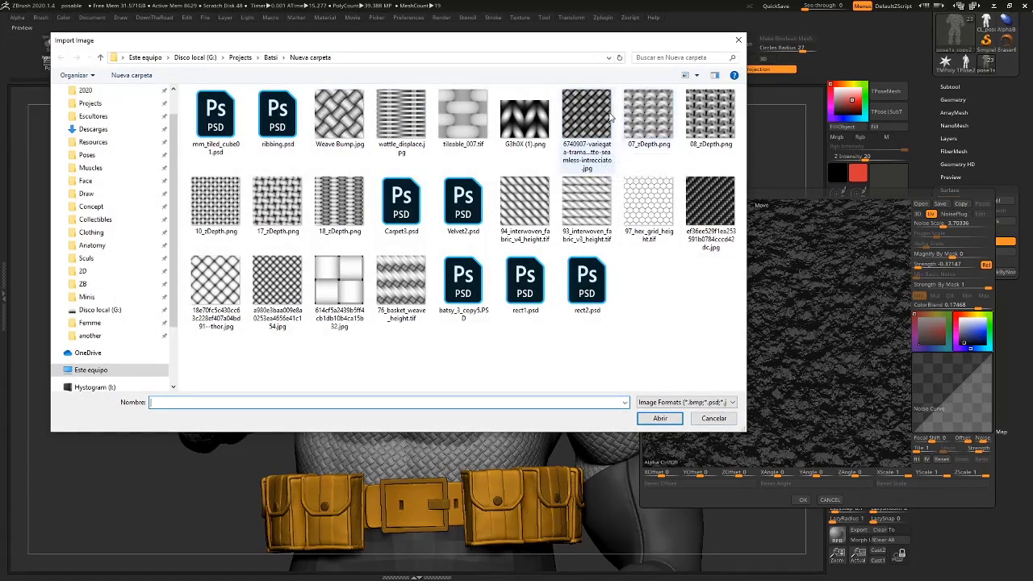
click(278, 202)
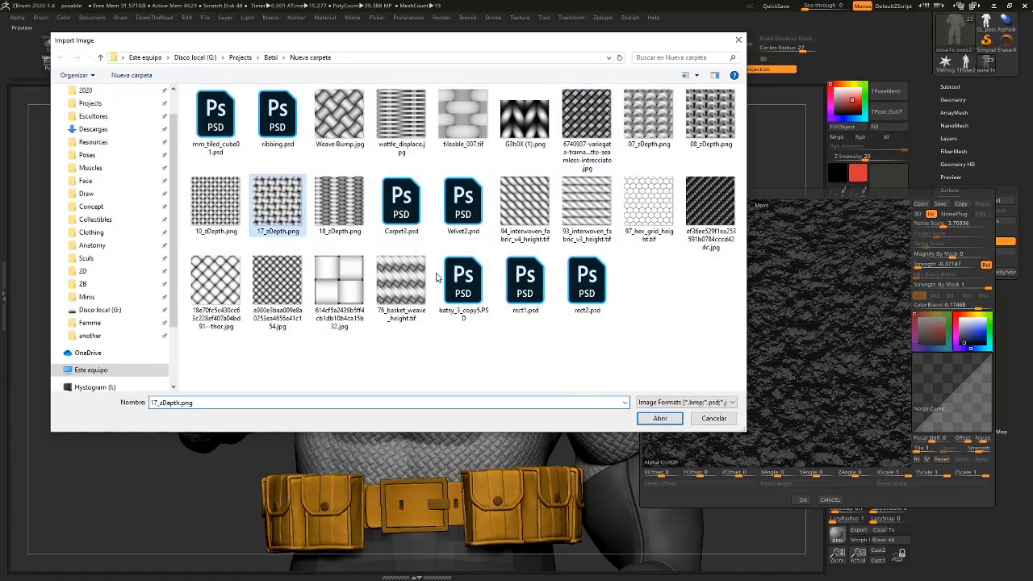
click(663, 424)
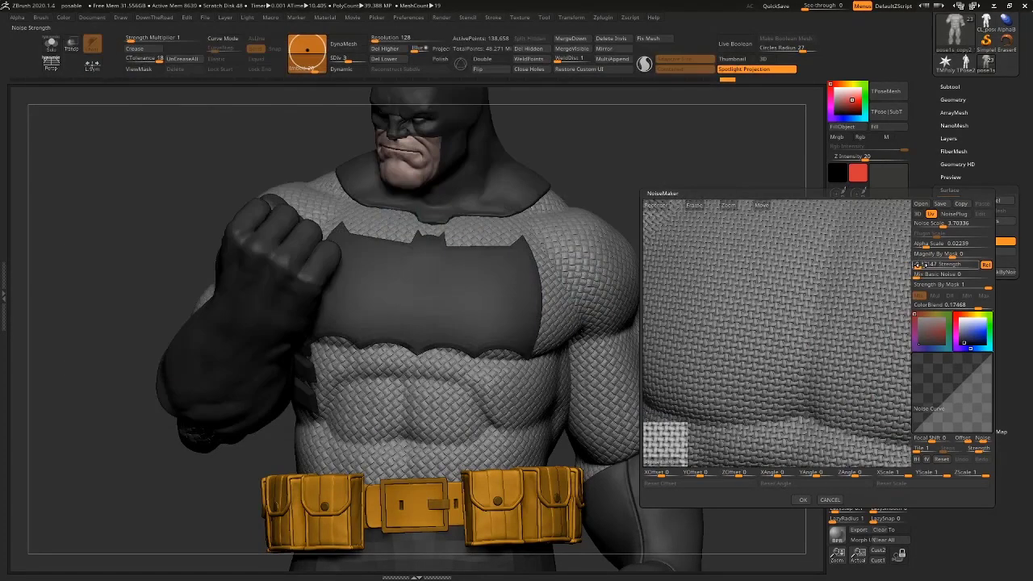
click(801, 499)
drag(747, 370, 953, 378)
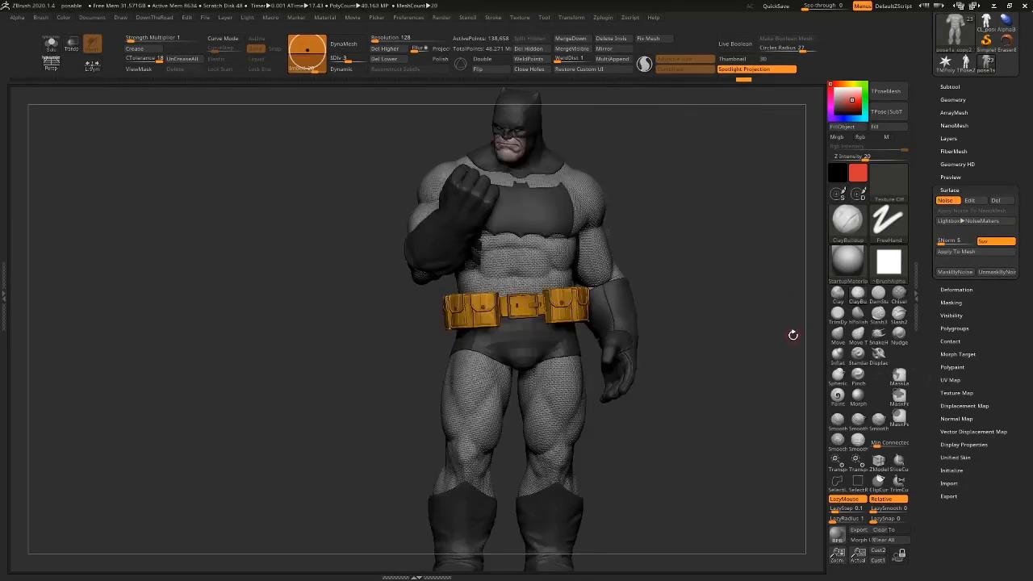
drag(790, 332, 795, 378)
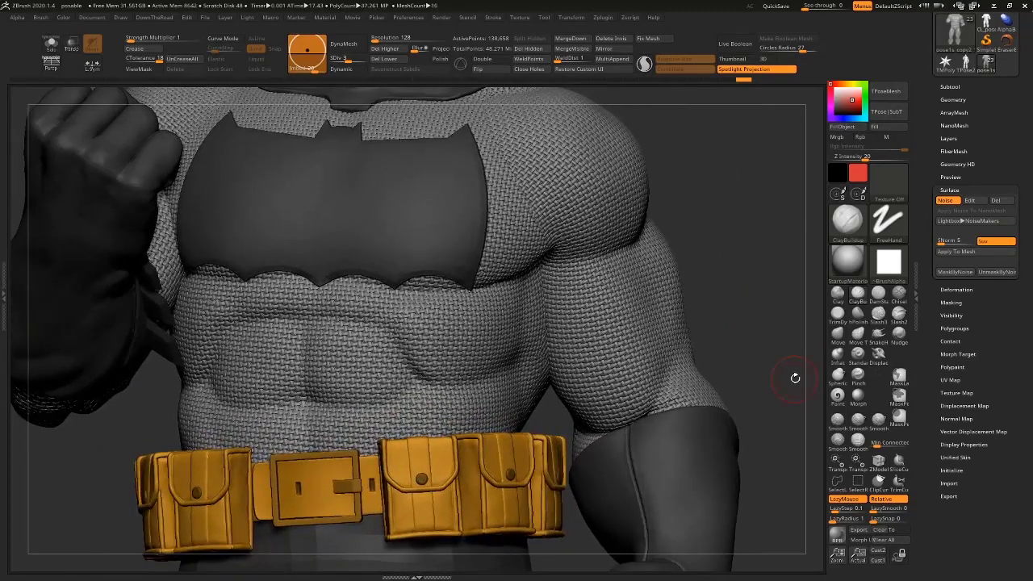
Load the XMD_Cloth_Wrinkle01 brush from the Clothing brush folder and reduce its draw size.
key(comma)
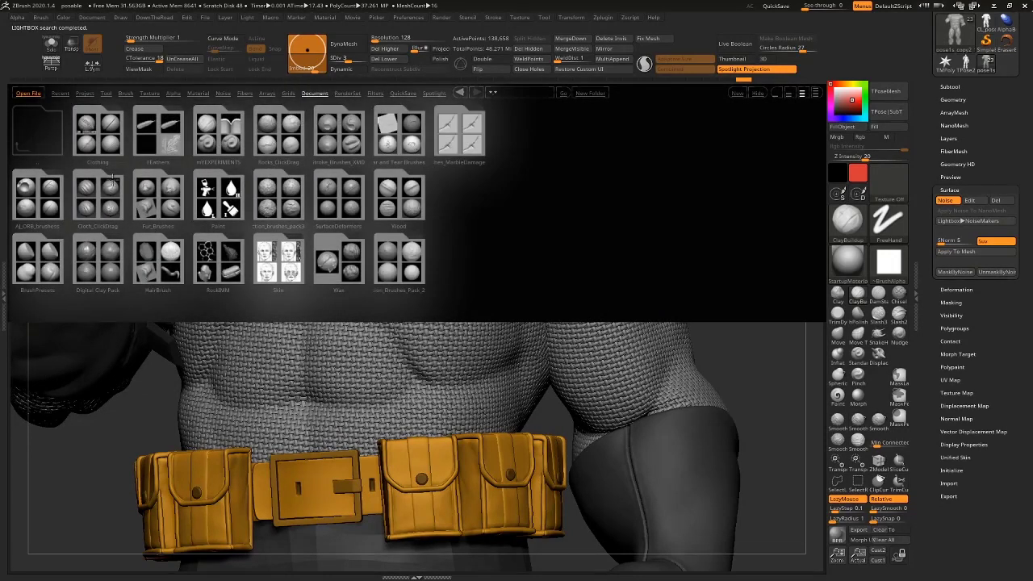
click(103, 208)
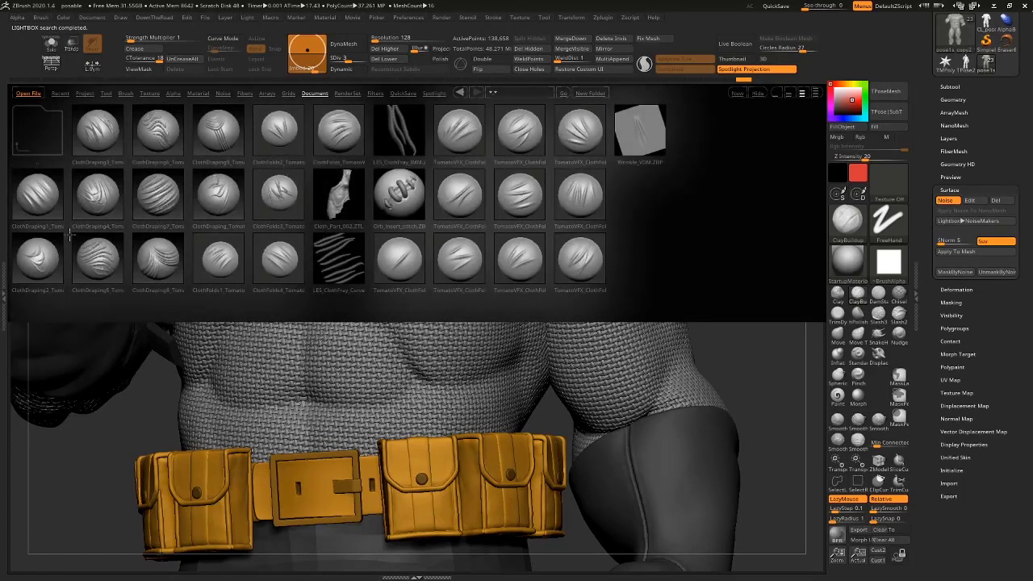
double_click(37, 133)
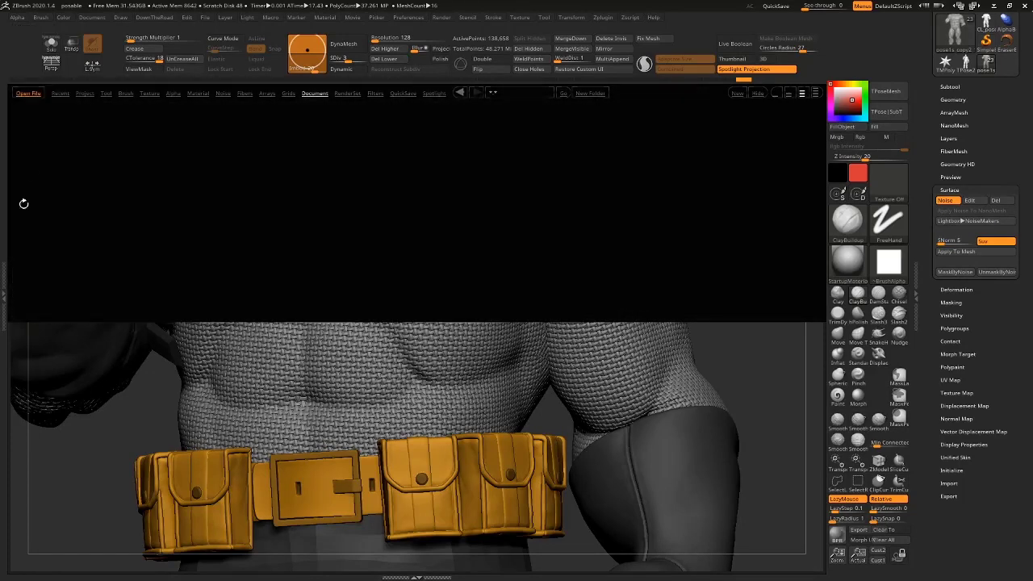
double_click(104, 150)
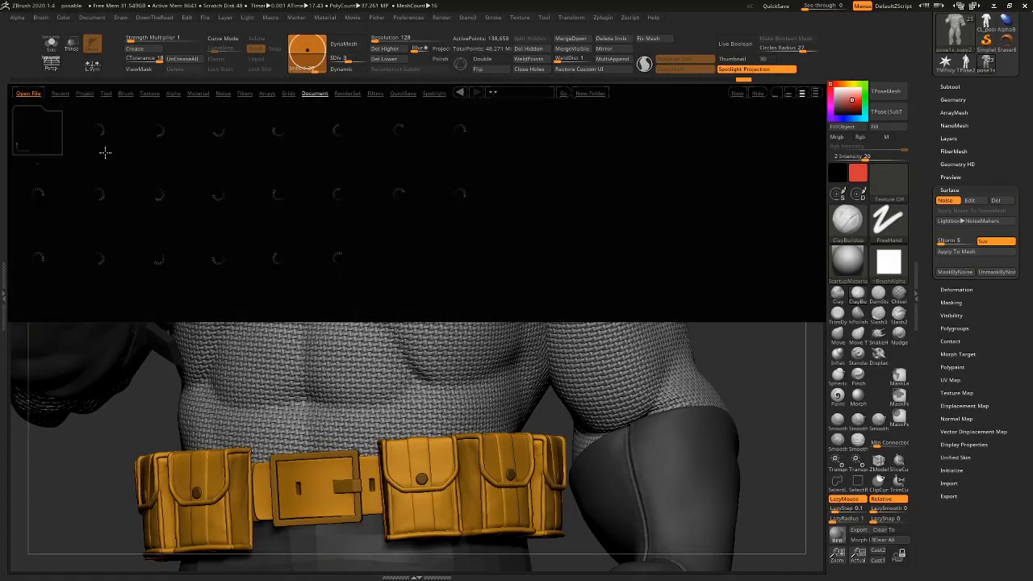
click(521, 282)
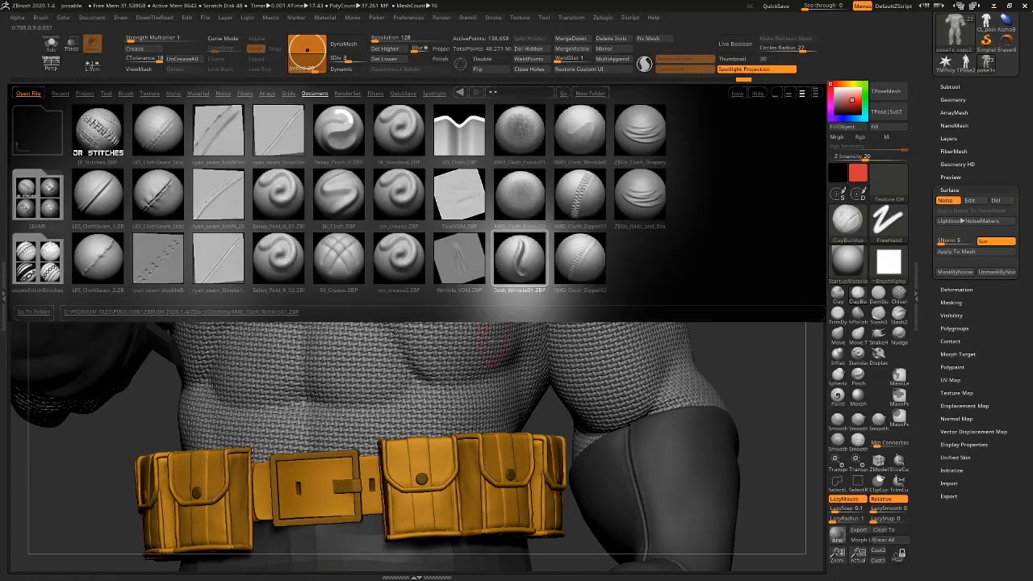
double_click(522, 265)
key(s)
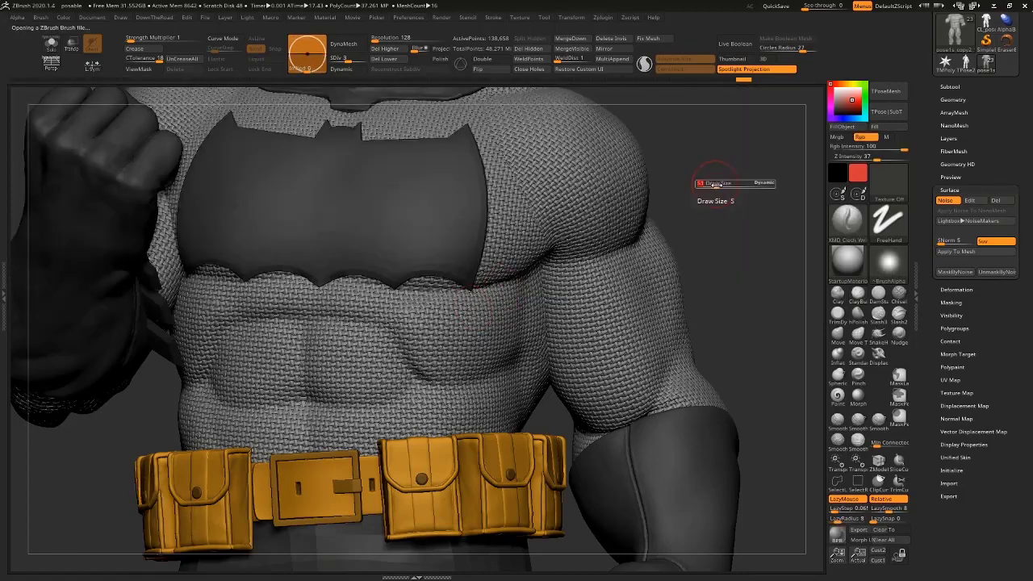
drag(714, 184, 704, 183)
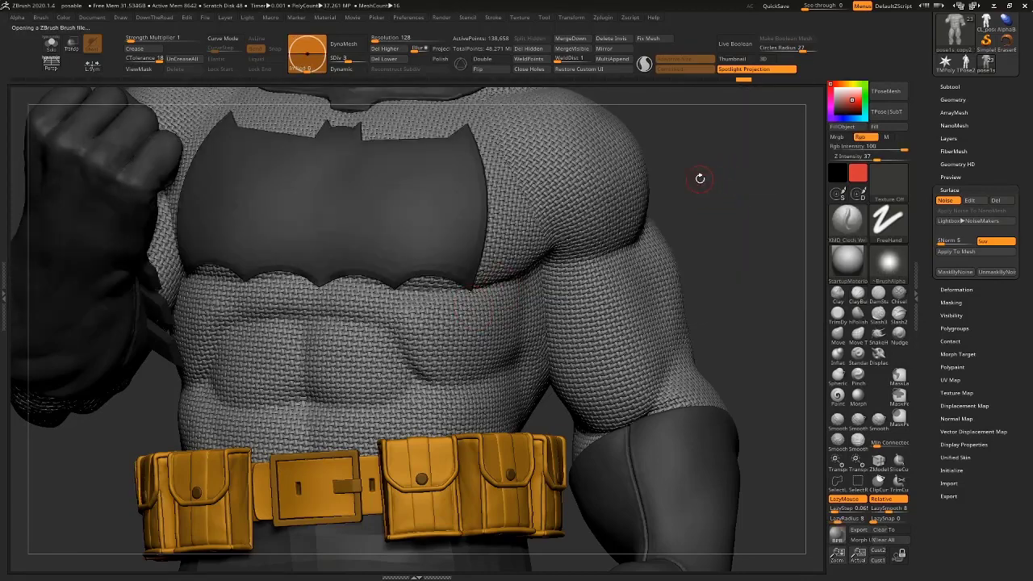
Turn off the body's surface noise and raise its subdivision to level 4.
ctrl+right_drag(711, 288, 601, 177)
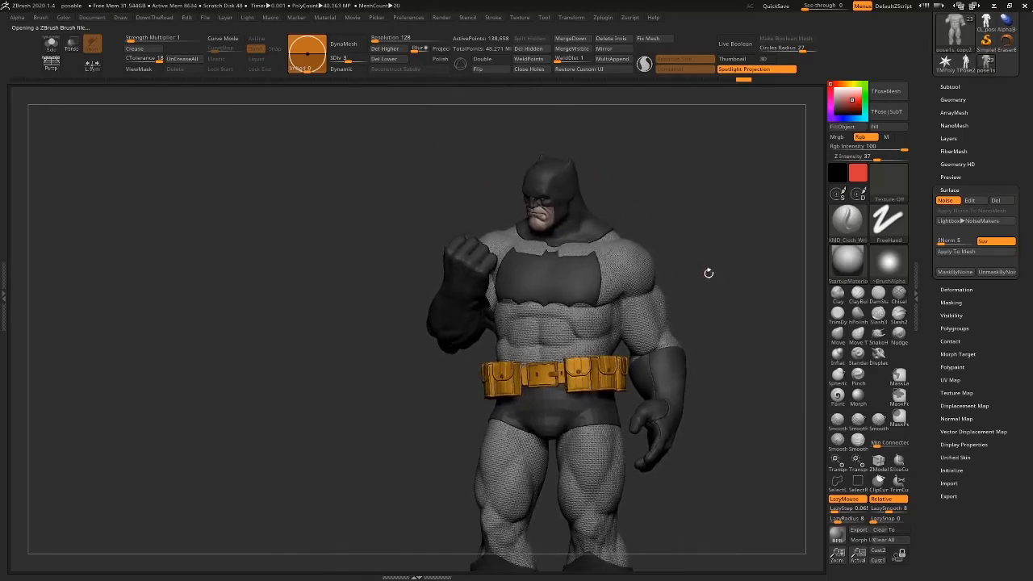
click(944, 200)
ctrl+right_drag(718, 230, 775, 339)
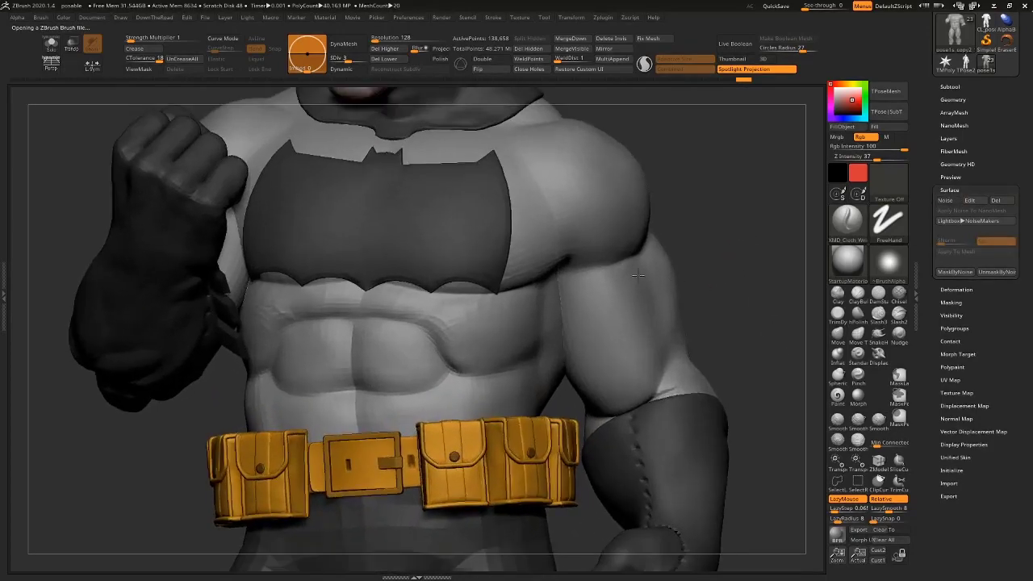
alt+right_drag(703, 203, 728, 161)
key(d)
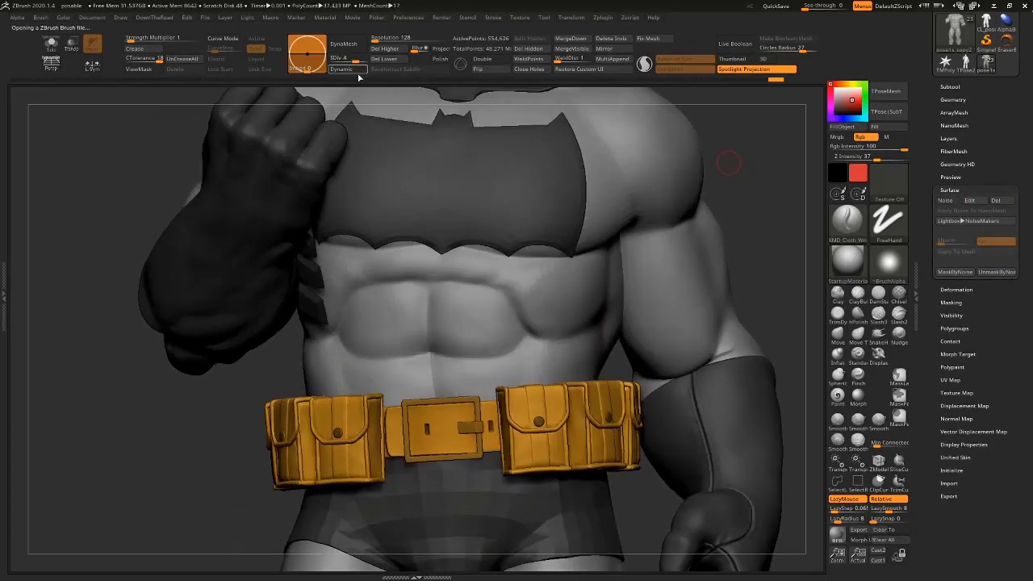
Isolate the body and sculpt a short diagonal cloth wrinkle beside the upper abdominal muscles.
key(alt+s)
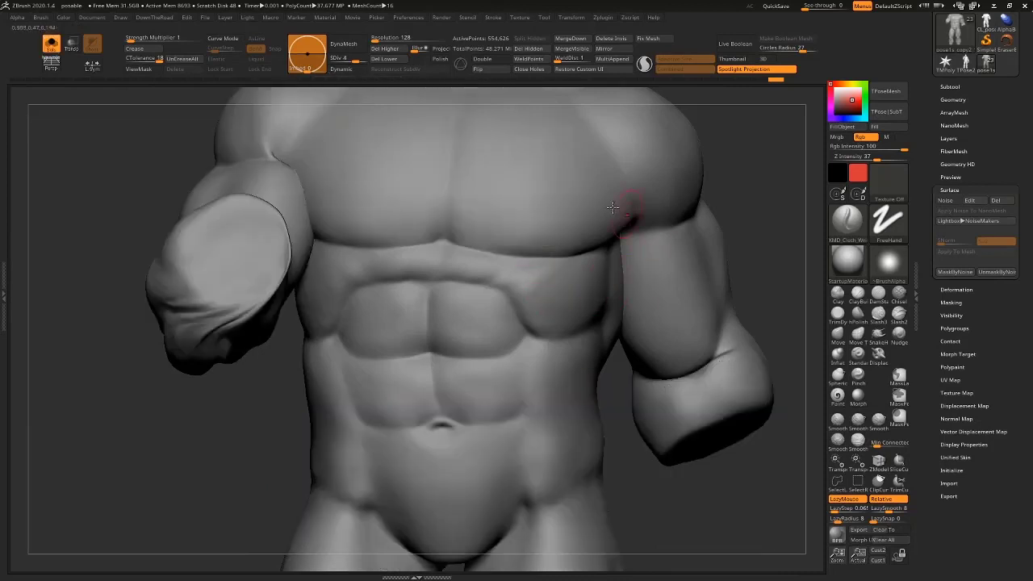
drag(539, 294, 492, 327)
key(ctrl+z)
drag(733, 172, 813, 145)
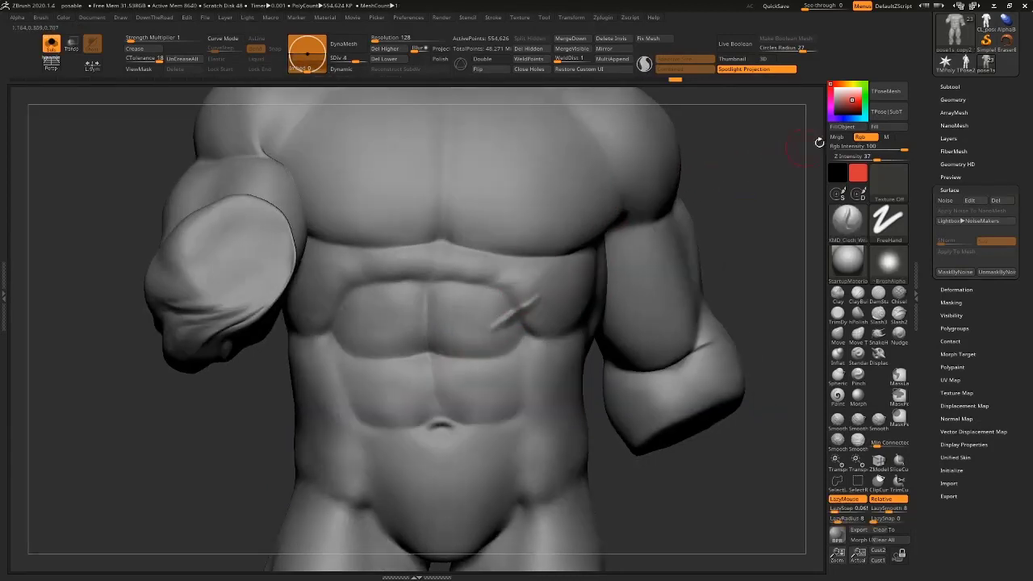
Turn off the brush's Rgb and sculpt diagonal cloth wrinkles on the outer upper arm just below the shoulder.
click(866, 138)
drag(701, 196, 641, 232)
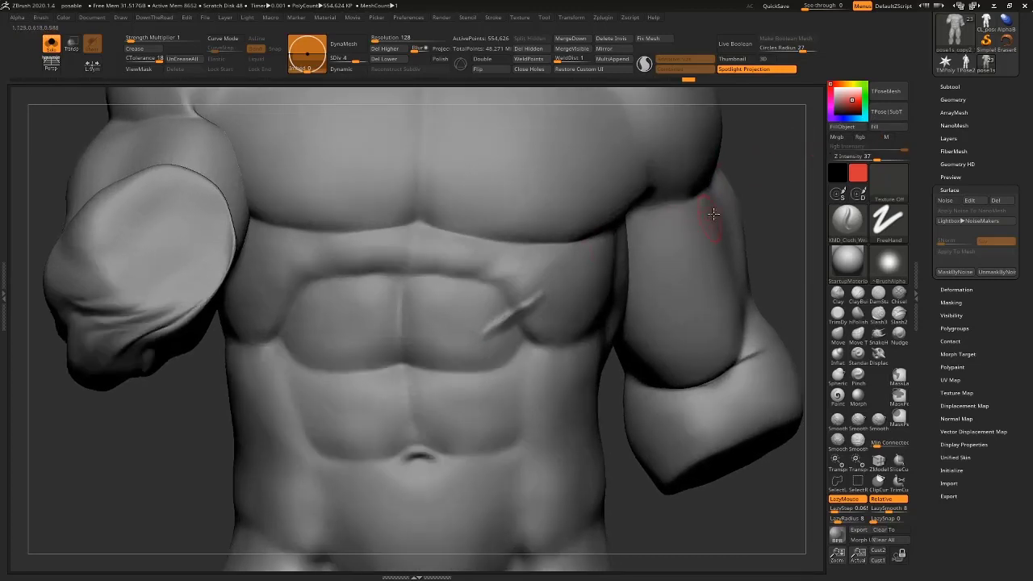
mouse_move(791, 147)
alt+mouse_down()
mouse_move(686, 237)
mouse_move(623, 270)
alt+mouse_up()
mouse_move(732, 253)
mouse_down()
mouse_move(668, 316)
mouse_move(757, 235)
mouse_move(683, 258)
mouse_up()
drag(605, 278, 535, 342)
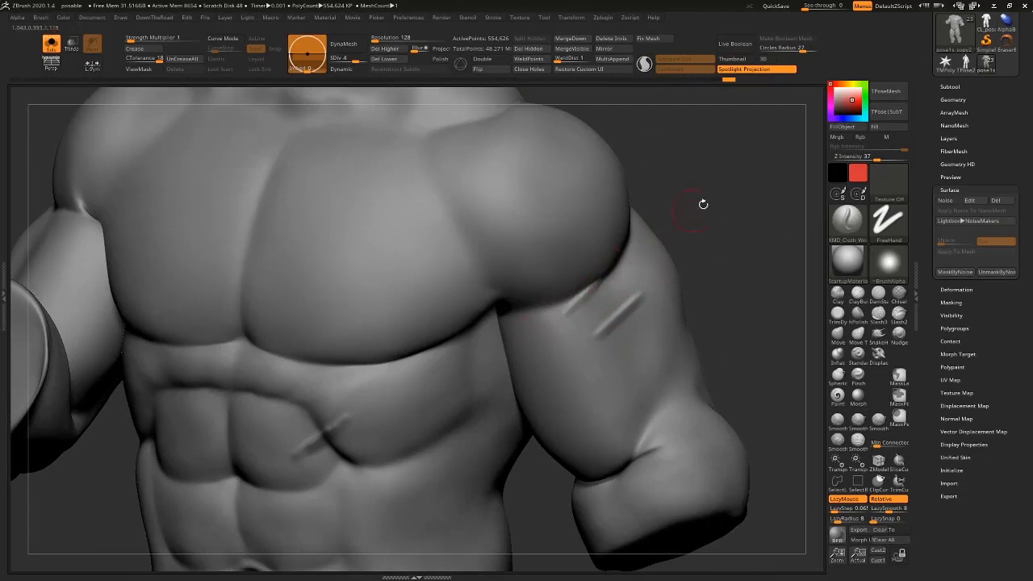
Add more wrinkles along the crease between the shoulder and upper arm and smooth where they meet it.
drag(703, 204, 676, 192)
drag(615, 258, 555, 306)
drag(706, 219, 667, 208)
mouse_move(604, 278)
shift+mouse_down()
mouse_move(626, 247)
mouse_move(555, 294)
mouse_move(620, 255)
shift+mouse_up()
drag(703, 227, 712, 219)
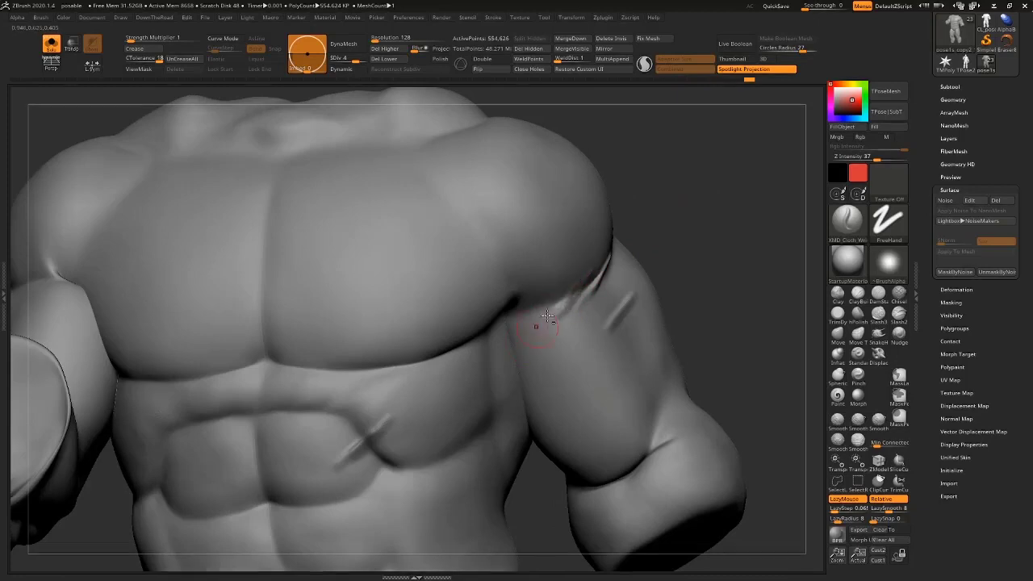
mouse_move(546, 323)
mouse_down()
mouse_move(599, 281)
mouse_move(583, 275)
mouse_move(524, 344)
mouse_up()
mouse_move(718, 206)
mouse_down()
mouse_move(675, 224)
mouse_move(734, 223)
mouse_up()
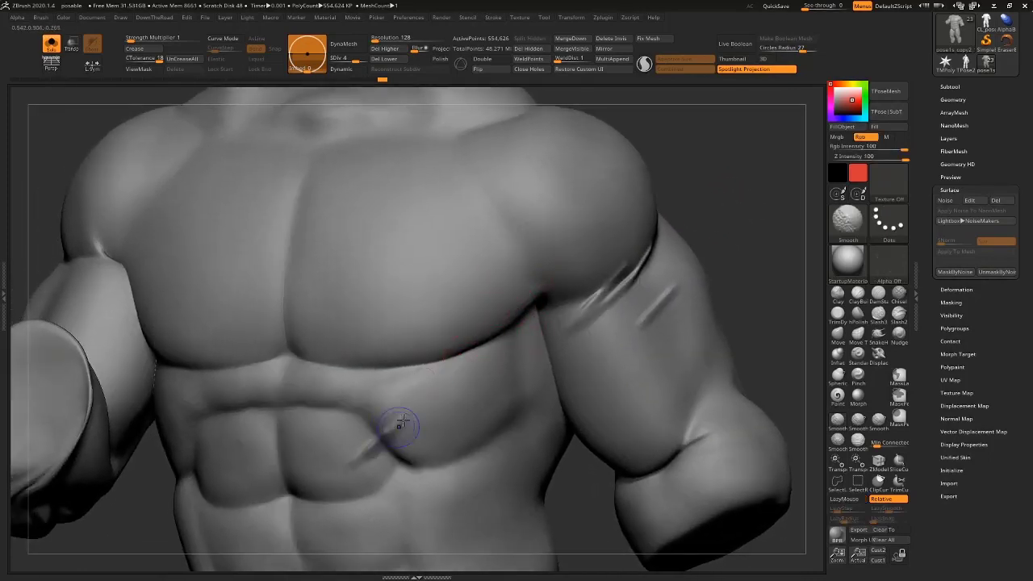
Sculpt diagonal cloth wrinkles fanning from the armpit onto the outer chest and the front of the shoulder.
drag(722, 185, 641, 193)
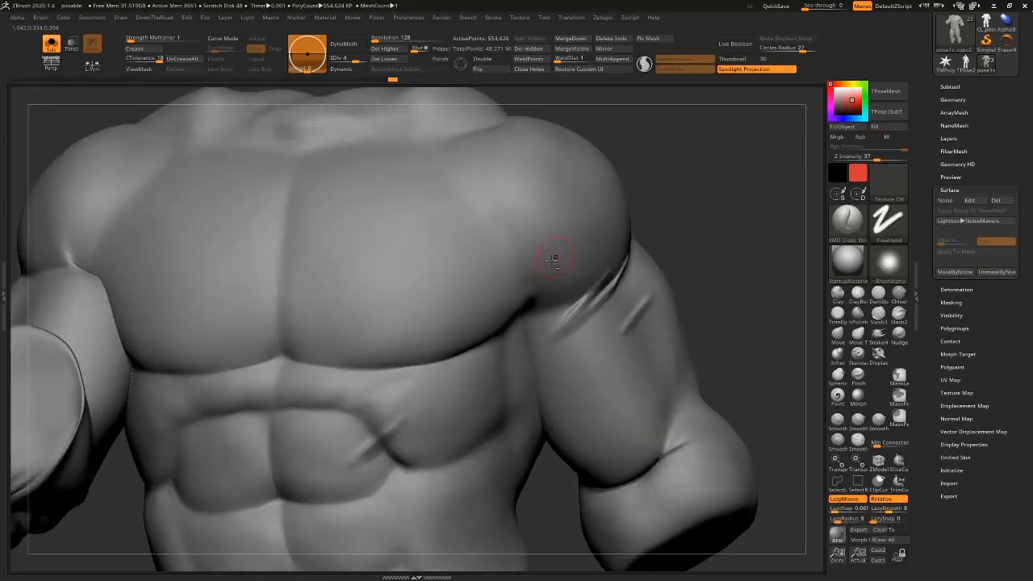
drag(496, 292, 491, 294)
drag(711, 190, 650, 189)
drag(547, 300, 578, 247)
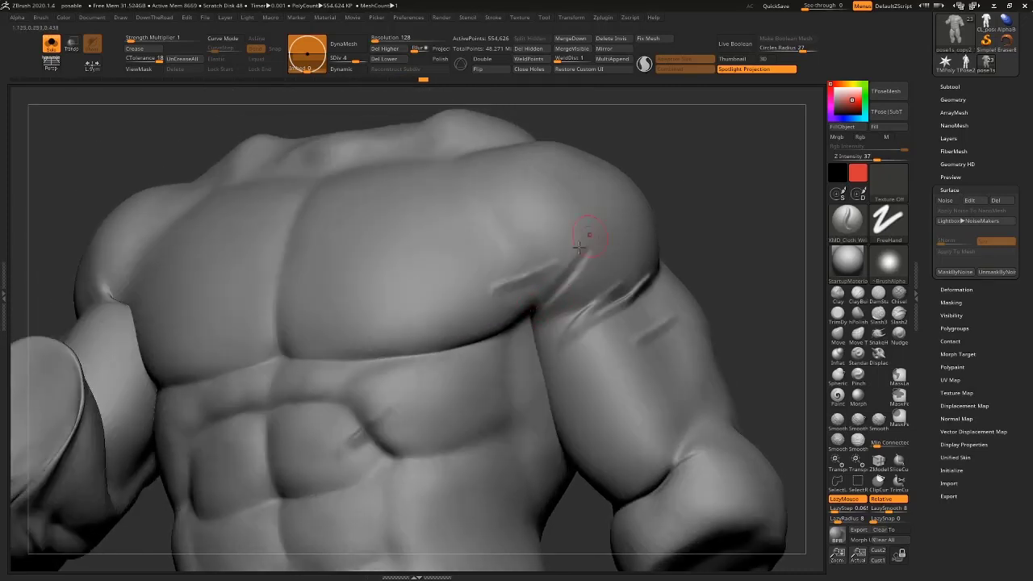
drag(698, 171, 545, 298)
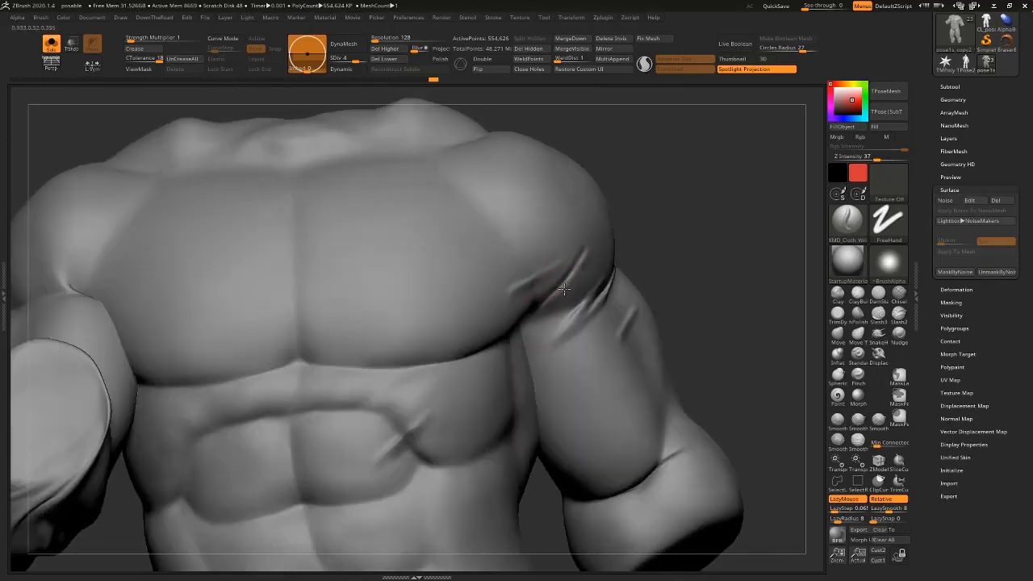
drag(590, 250, 594, 243)
drag(648, 198, 620, 201)
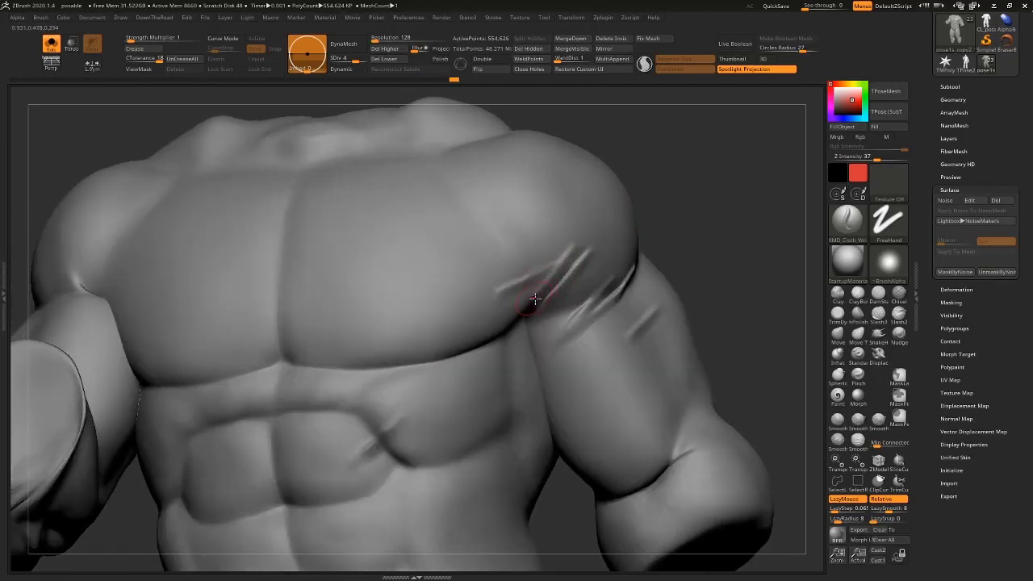
Extend the armpit folds up the shoulder, redo the fold along the lower chest edge, and smooth the creases.
drag(535, 299, 603, 188)
drag(687, 149, 592, 172)
shift+drag(554, 284, 563, 244)
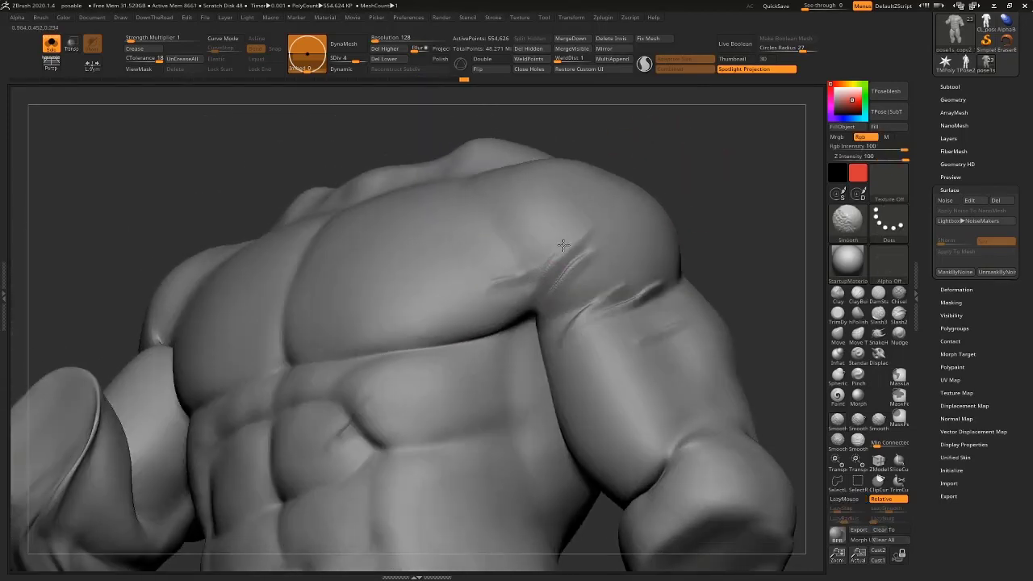
drag(688, 165, 730, 186)
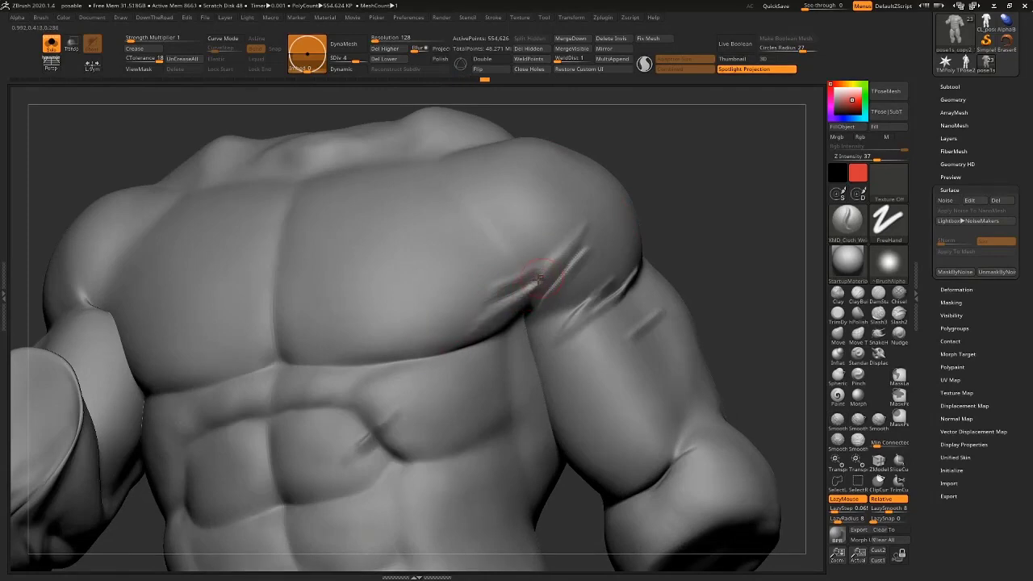
key(ctrl+z)
drag(536, 280, 482, 321)
right_drag(587, 224, 544, 281)
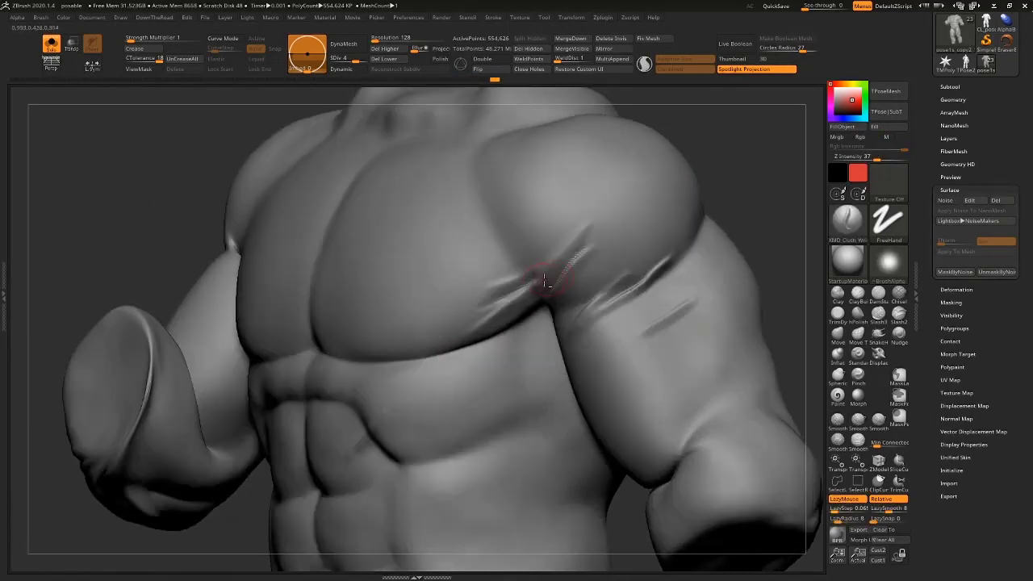
shift+right_drag(705, 129, 599, 202)
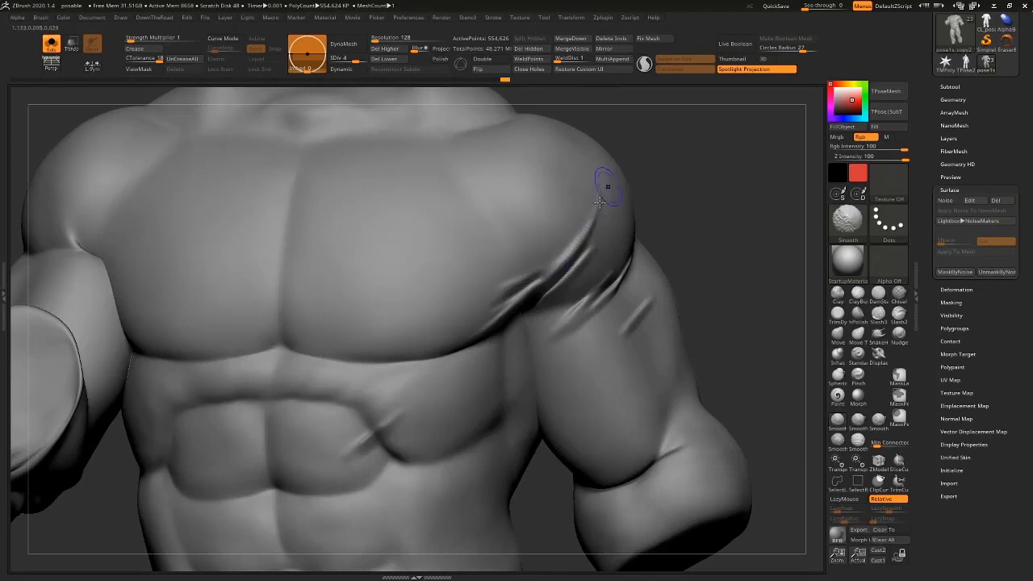
Show the whole figure again, adjust the draw size, and sculpt a diagonal wrinkle on the side of the ribs.
mouse_move(572, 271)
alt+right_down()
mouse_move(721, 196)
mouse_move(694, 92)
alt+right_up()
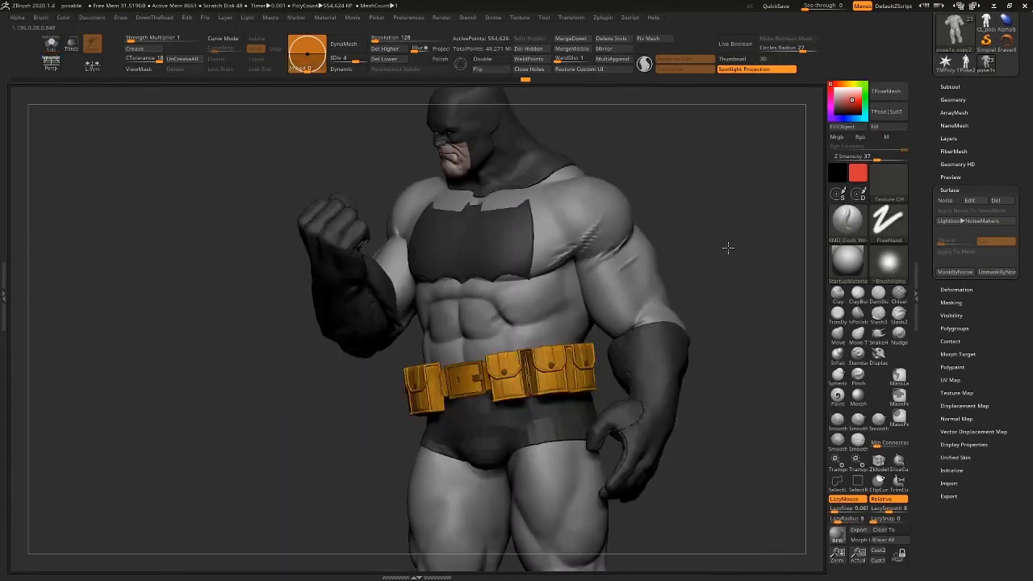
mouse_move(728, 239)
alt+right_down()
mouse_move(720, 243)
mouse_move(707, 206)
mouse_move(747, 265)
mouse_move(710, 279)
mouse_move(714, 270)
mouse_move(626, 233)
alt+right_up()
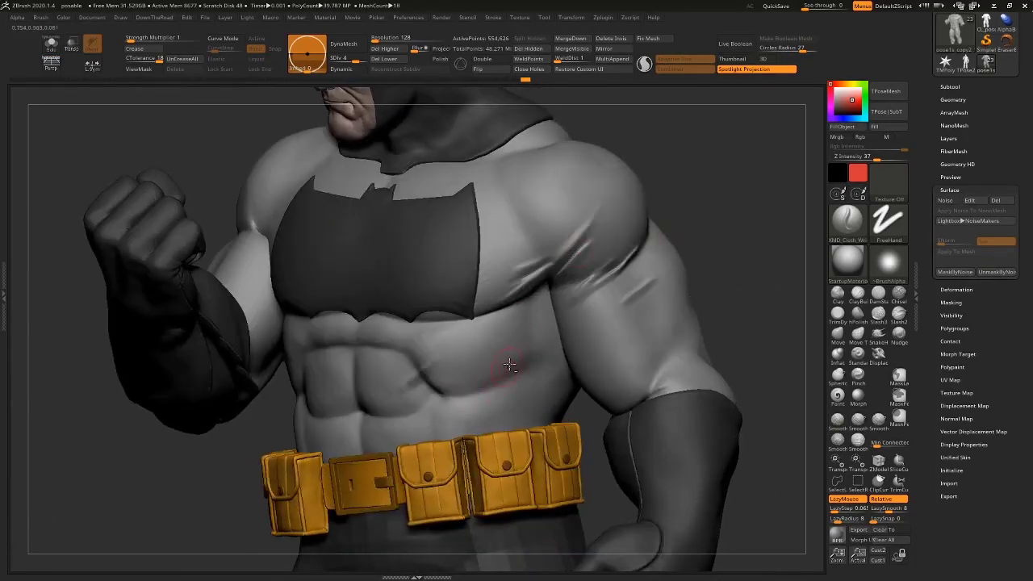
key(s)
drag(479, 404, 517, 348)
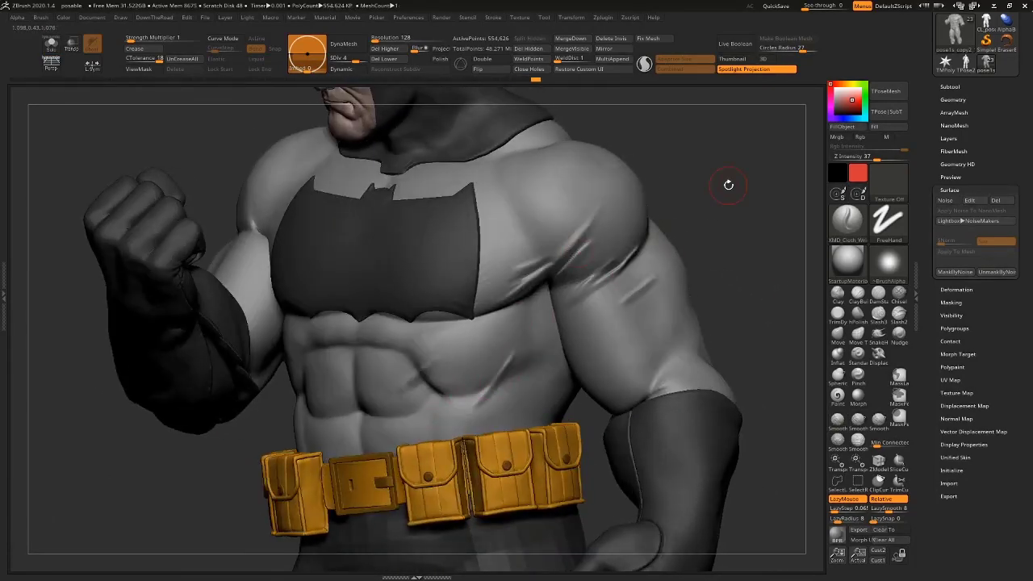
Switch to the Standard brush, sculpt a diagonal fold at the lower rib edge beside the abdominals, and soften it.
click(877, 294)
mouse_move(771, 271)
alt+right_down()
mouse_move(766, 227)
mouse_move(655, 281)
alt+right_up()
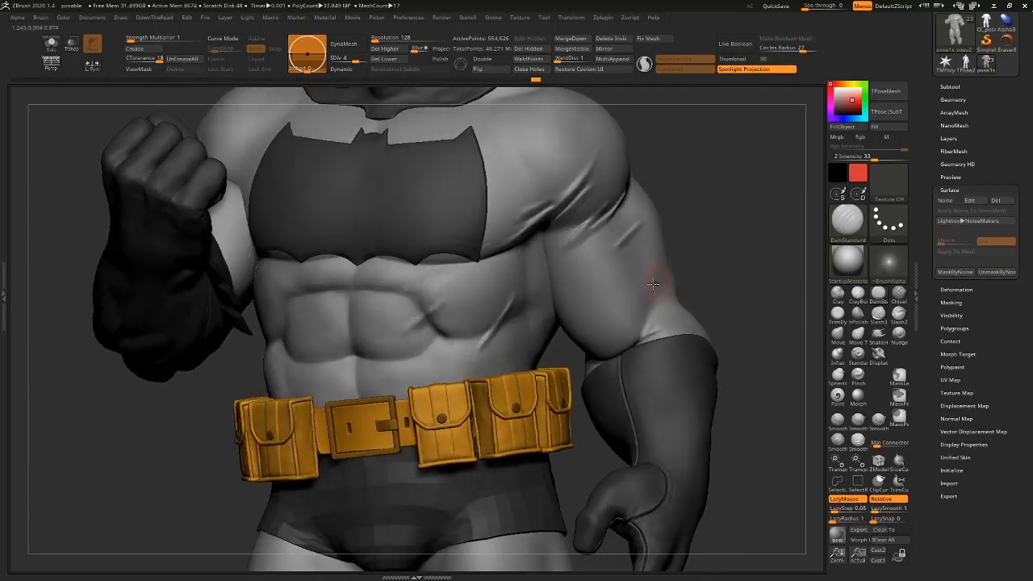
click(860, 355)
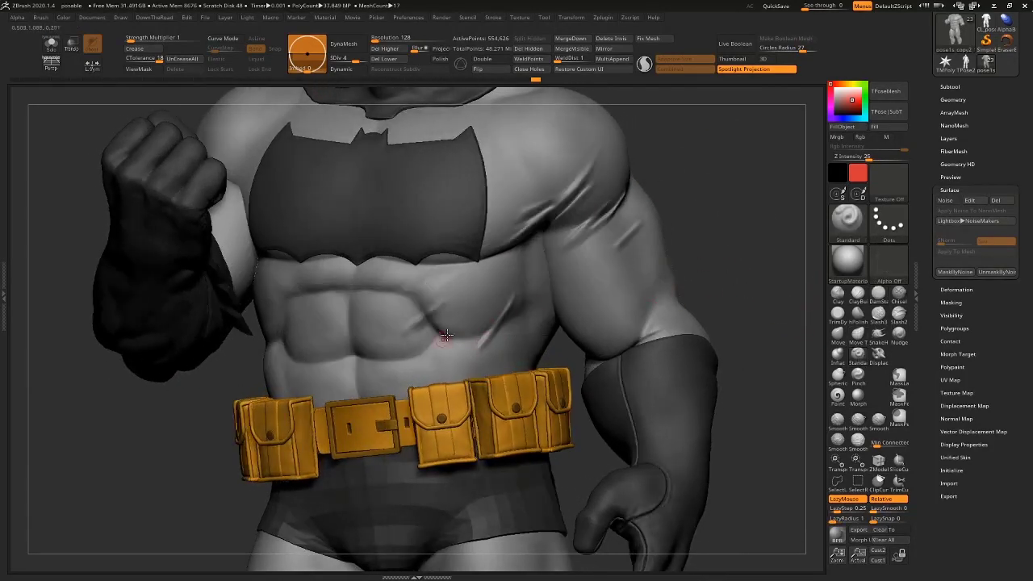
drag(457, 331, 429, 358)
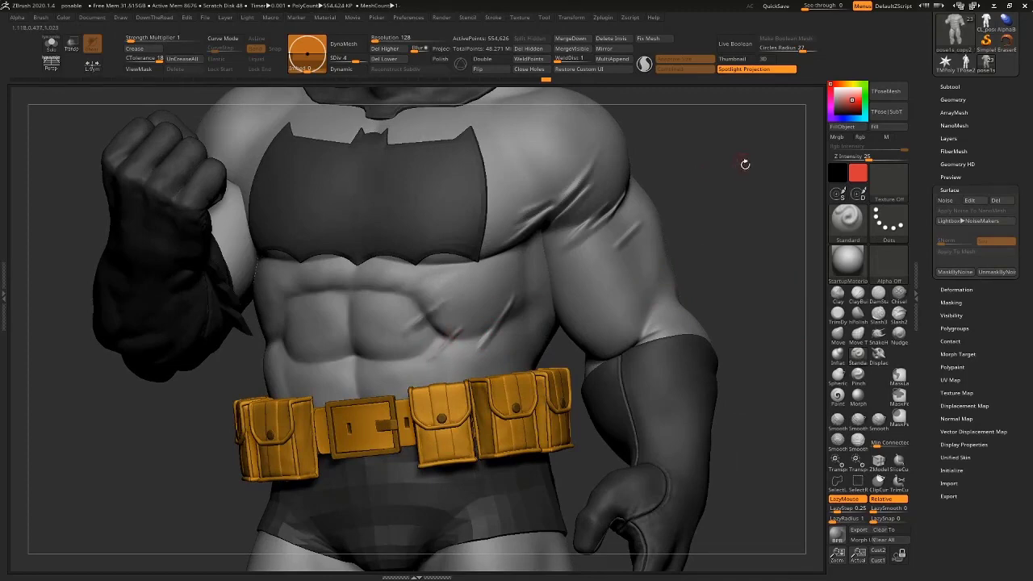
alt+drag(744, 163, 741, 279)
shift+drag(451, 333, 450, 335)
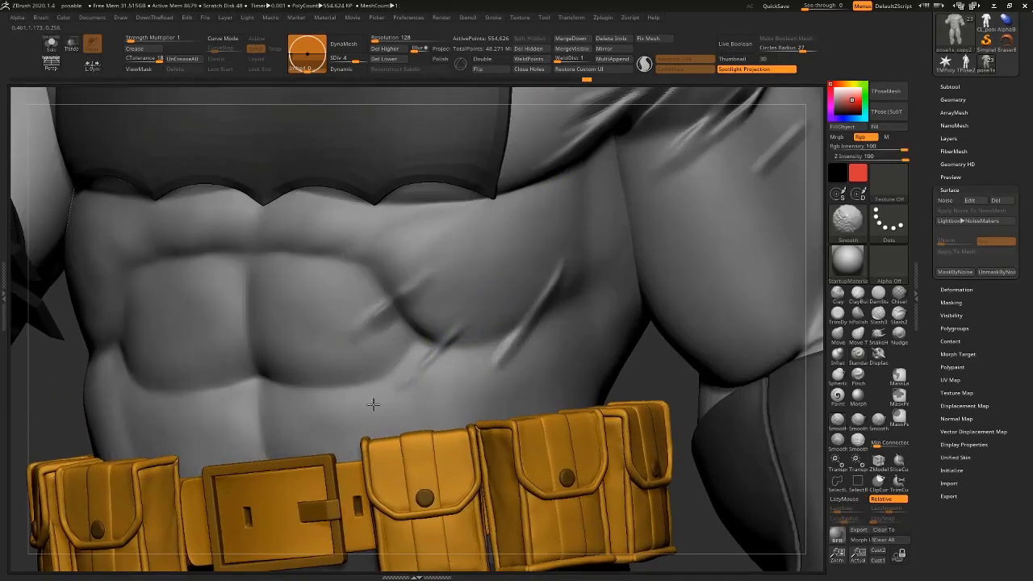
key(l)
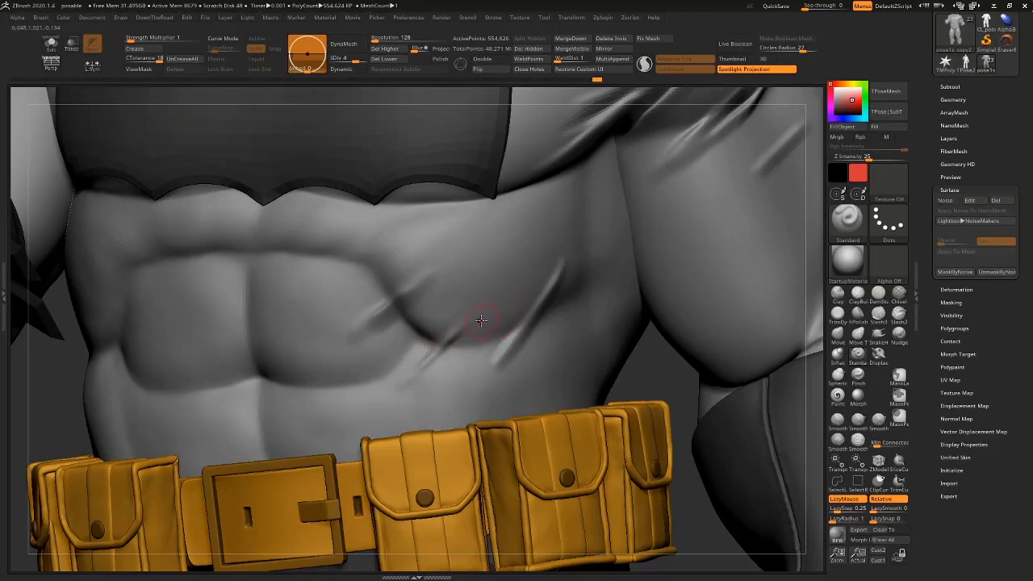
Refine the rib-side wrinkles above the belt by sculpting along the folds and smoothing their lower ends.
mouse_move(481, 321)
shift+mouse_down()
mouse_move(484, 374)
mouse_move(468, 388)
shift+mouse_up()
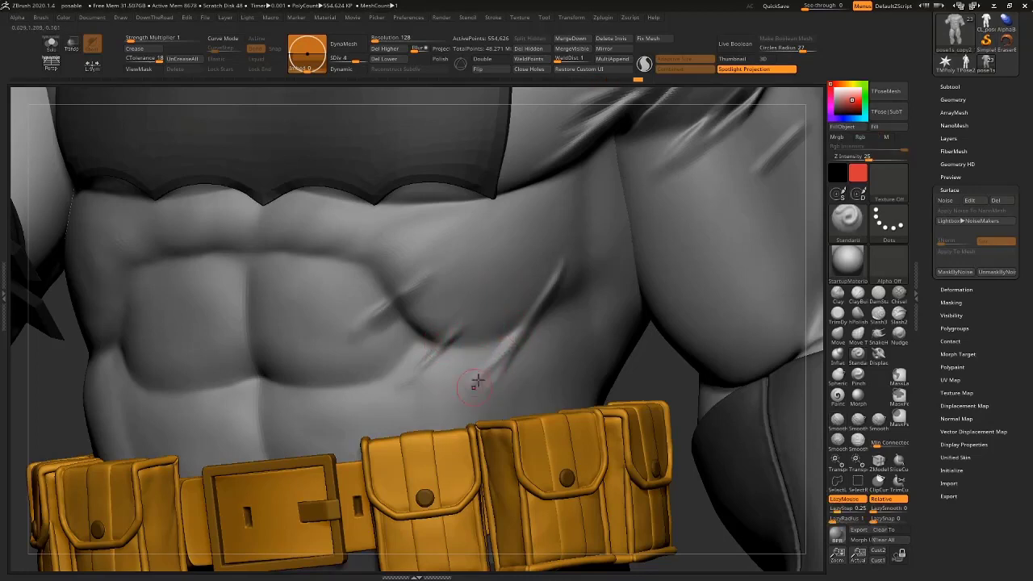
key(shift)
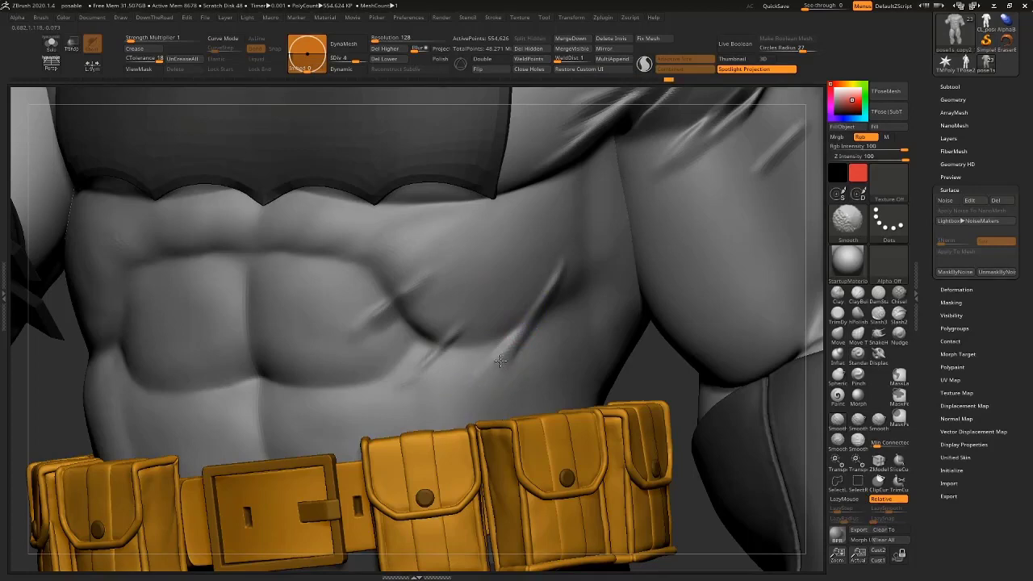
shift+drag(501, 361, 485, 371)
shift+drag(410, 381, 389, 403)
right_drag(390, 403, 440, 355)
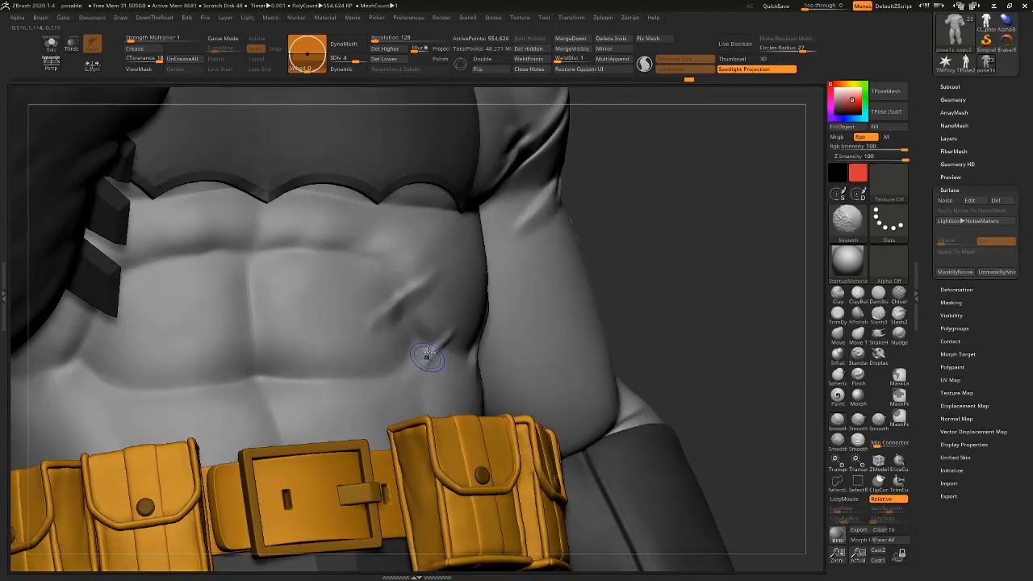
drag(422, 363, 443, 340)
Smooth the ends of the diagonal wrinkle beside the upper abdominals so it fades into the body.
right_drag(661, 197, 358, 333)
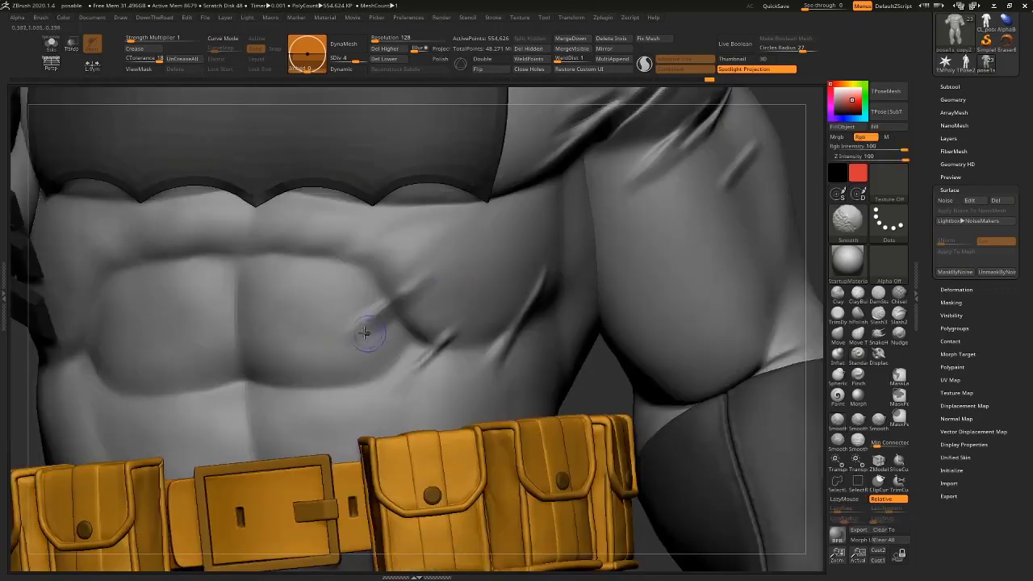
key(shift)
shift+drag(431, 278, 447, 258)
shift+drag(427, 293, 449, 278)
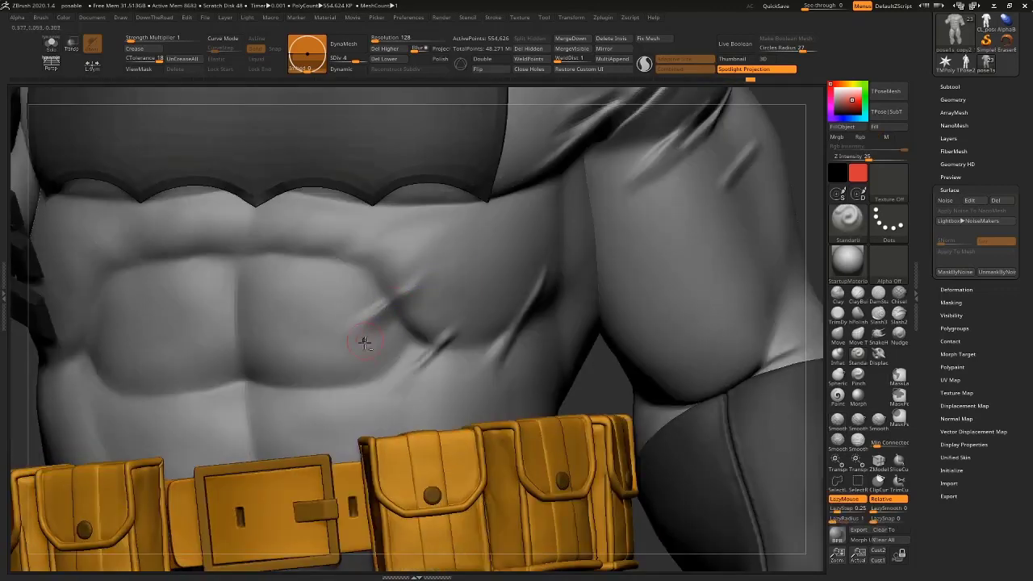
Sculpt a diagonal fold across the centre line of the upper abdominals and smooth it.
mouse_move(363, 341)
right_down()
mouse_move(456, 295)
mouse_move(426, 281)
right_up()
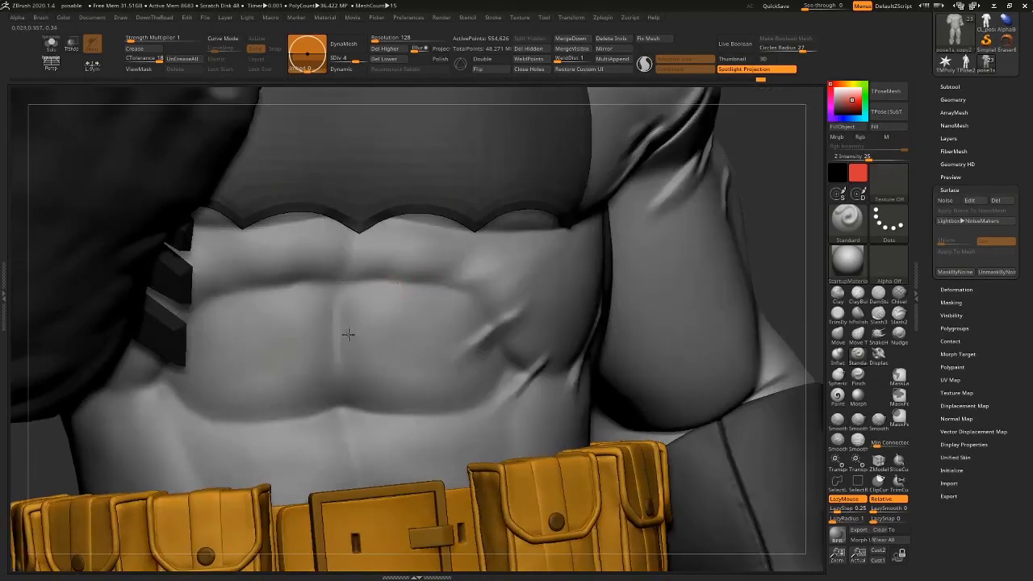
mouse_move(308, 373)
mouse_down()
mouse_move(352, 330)
mouse_move(279, 395)
mouse_up()
right_drag(500, 292, 638, 230)
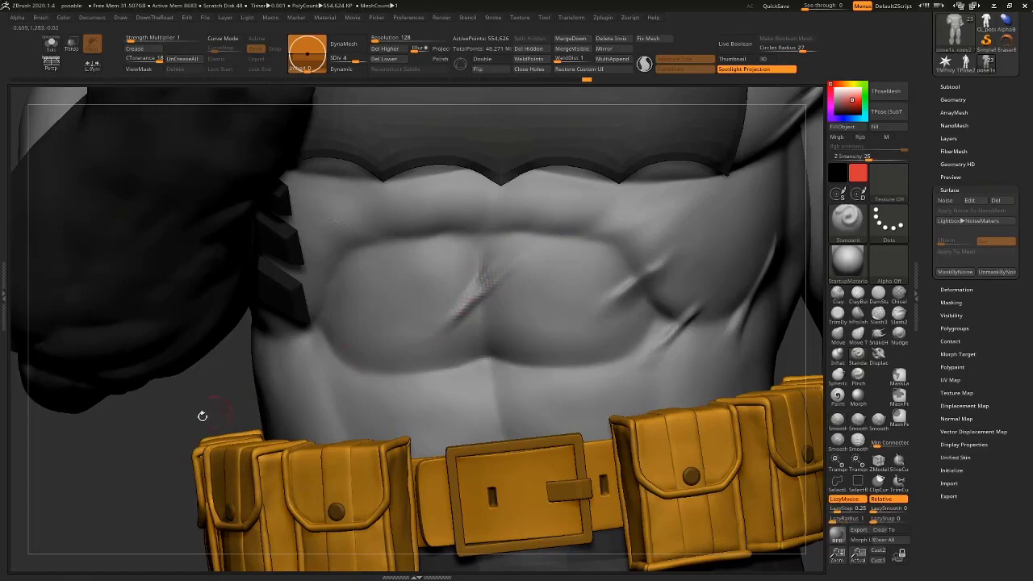
right_drag(202, 417, 184, 407)
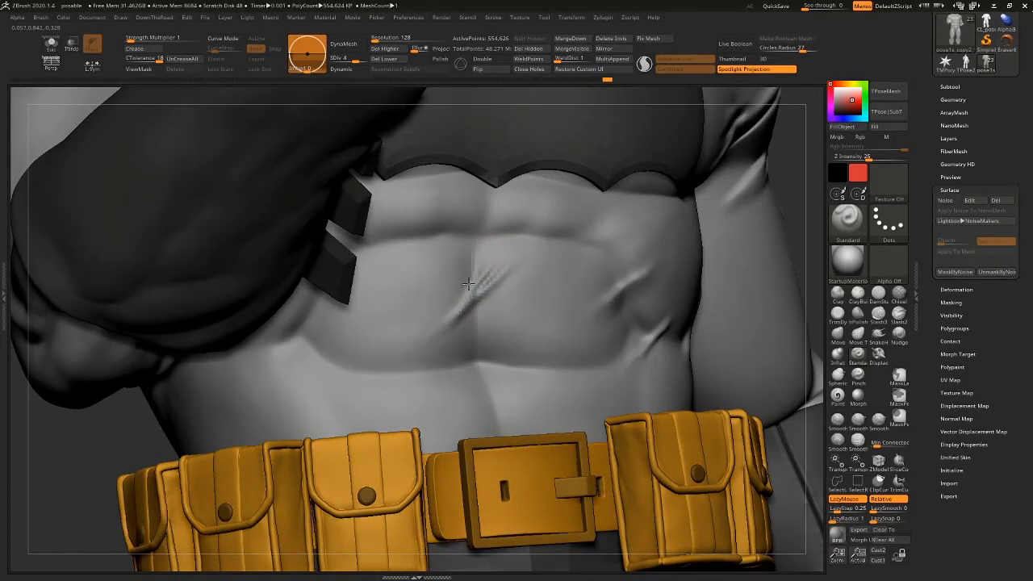
shift+drag(447, 318, 502, 267)
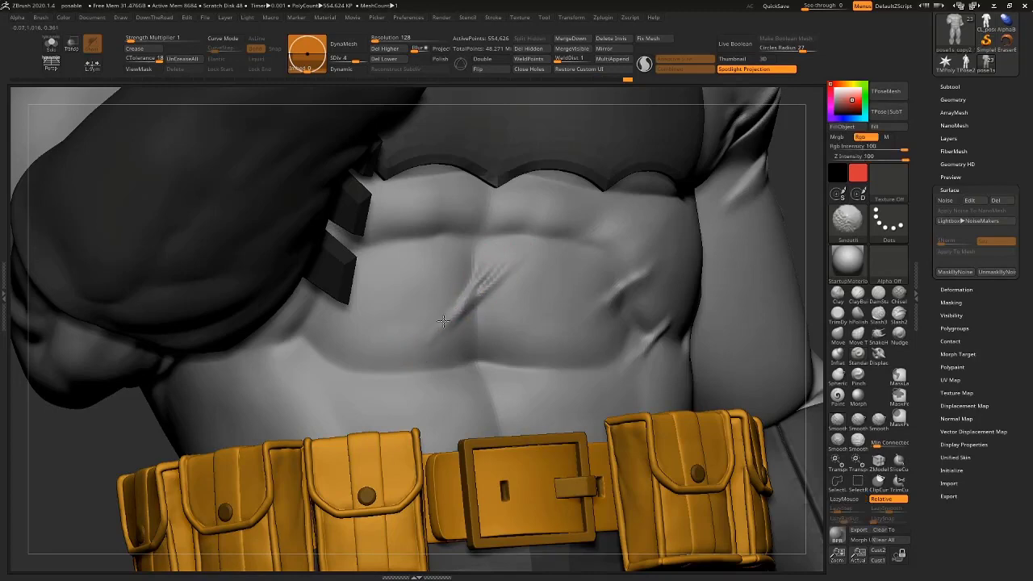
mouse_move(185, 425)
ctrl+right_down()
mouse_move(44, 394)
mouse_move(180, 505)
mouse_move(225, 473)
mouse_move(211, 395)
ctrl+right_up()
Turn the body's surface noise back on and inspect the wrinkles under the fabric from several angles.
right_drag(667, 255, 568, 325)
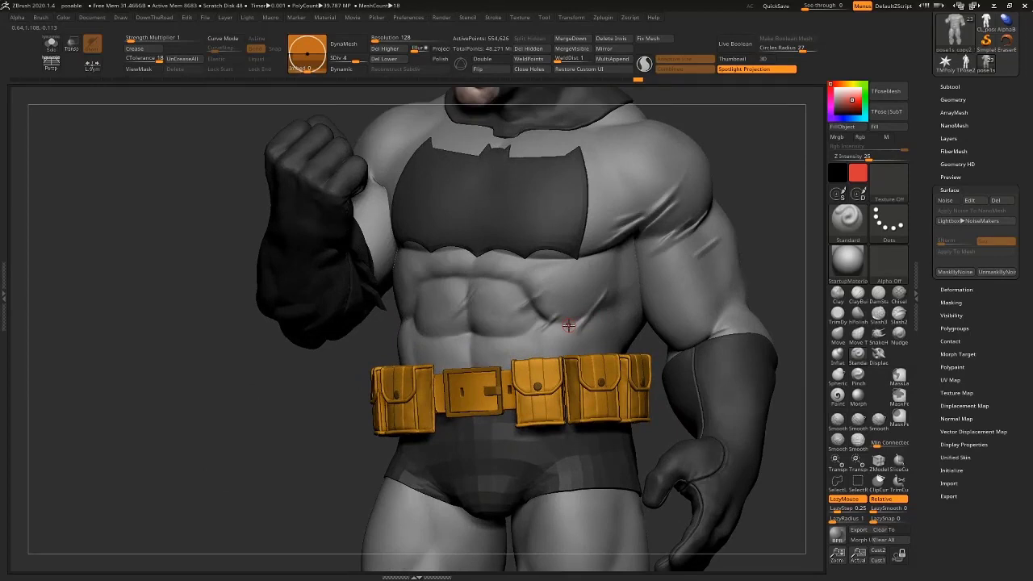
click(944, 200)
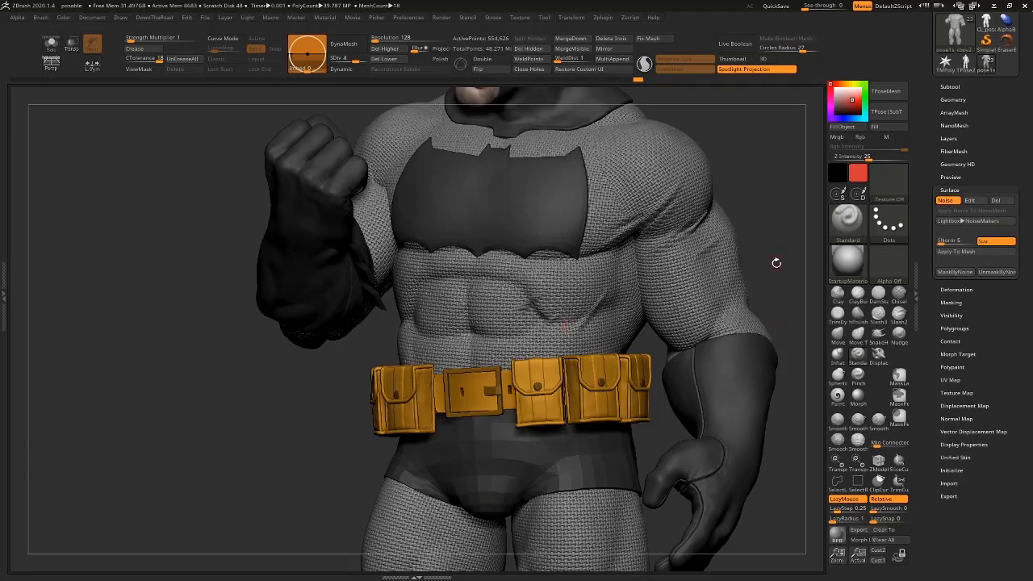
alt+drag(746, 263, 781, 307)
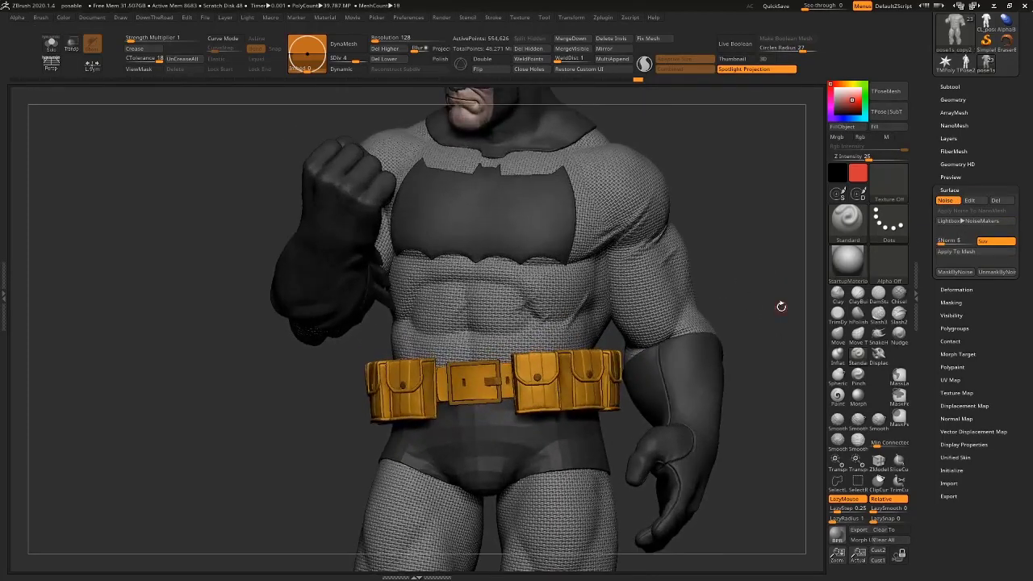
drag(741, 245, 720, 307)
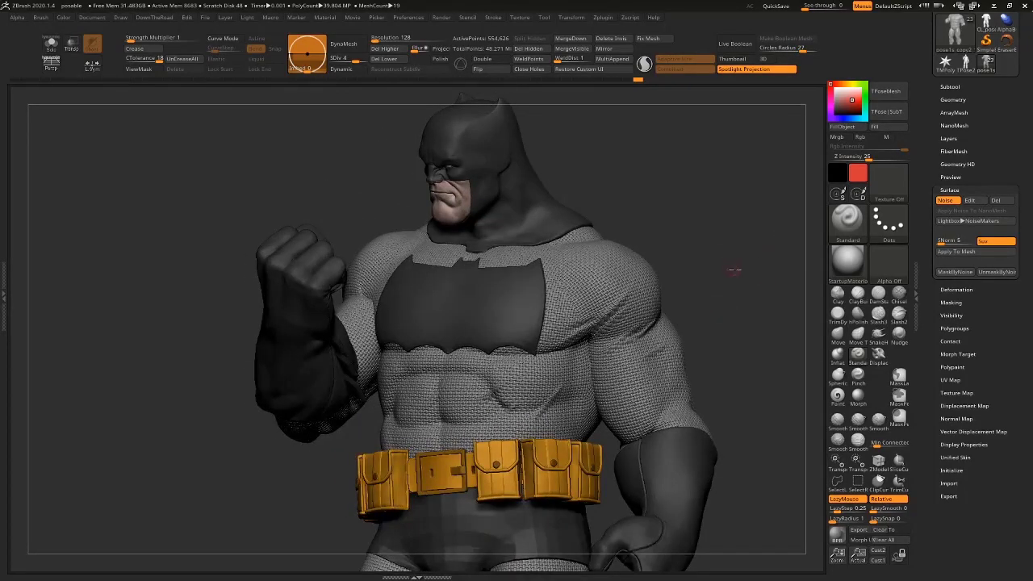
drag(734, 271, 767, 417)
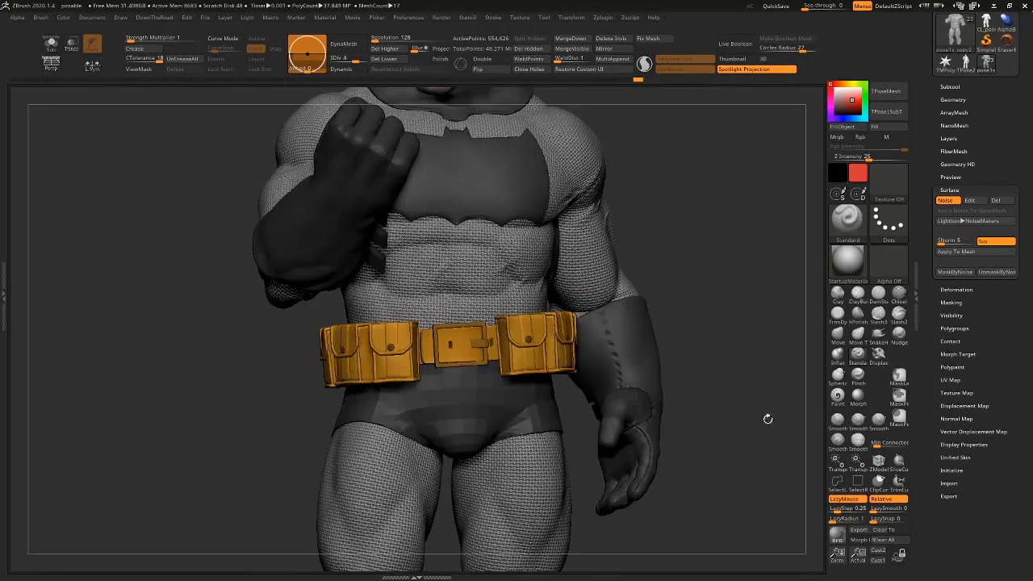
Isolate the body with its fabric noise and view the wrinkled chest and arm.
key(f)
drag(708, 385, 679, 444)
key(shift+s)
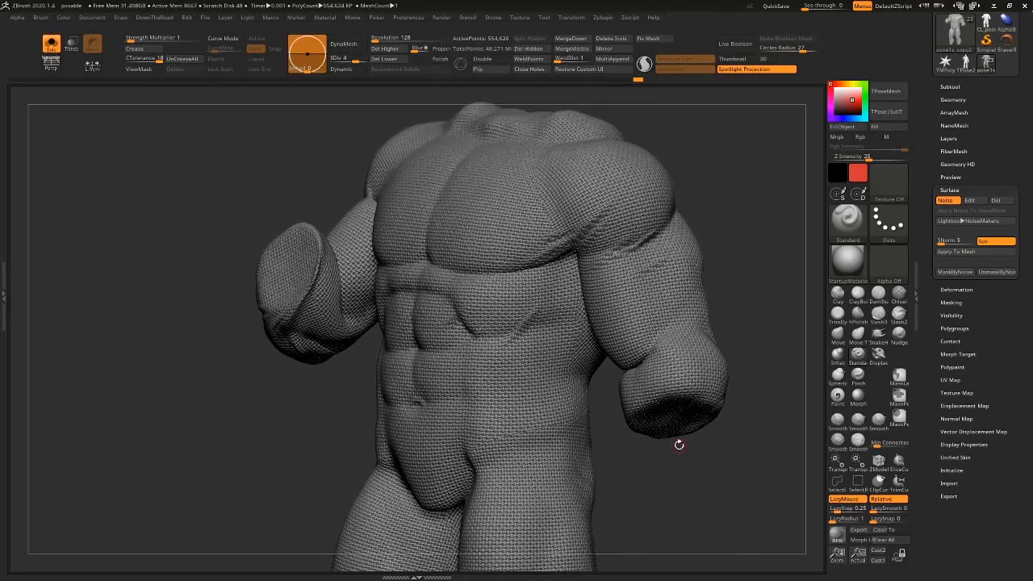
Turn off the body's surface noise and sculpt smoothed diagonal creases along the lower edge of the chest muscle.
drag(731, 190, 458, 279)
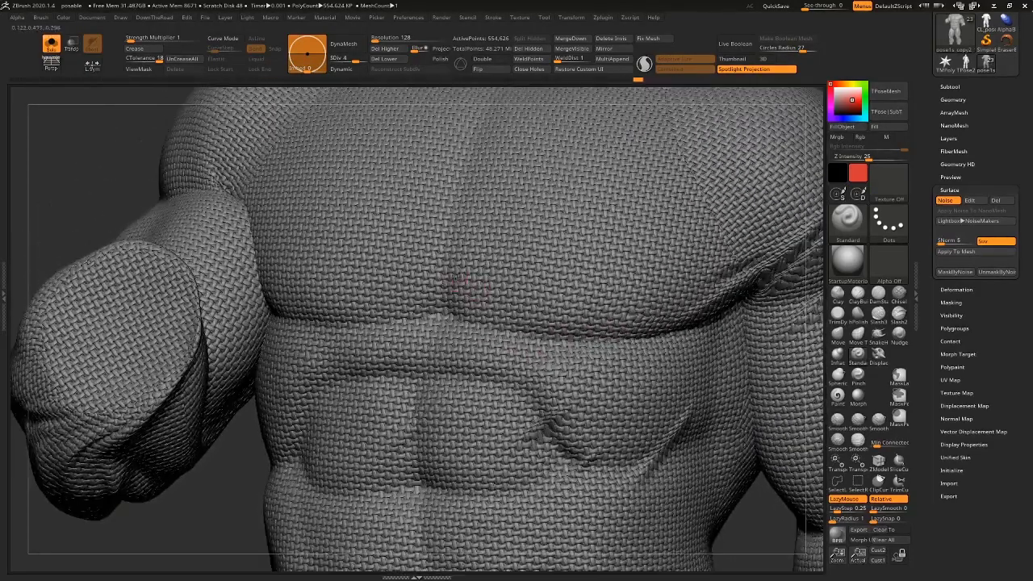
click(947, 203)
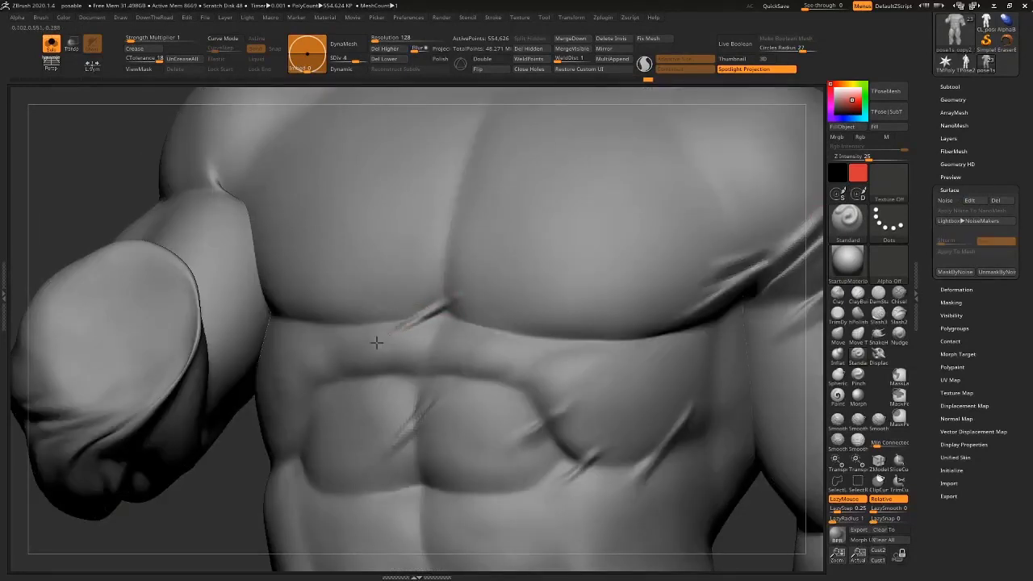
mouse_move(376, 343)
right_down()
mouse_move(457, 303)
mouse_move(497, 330)
right_up()
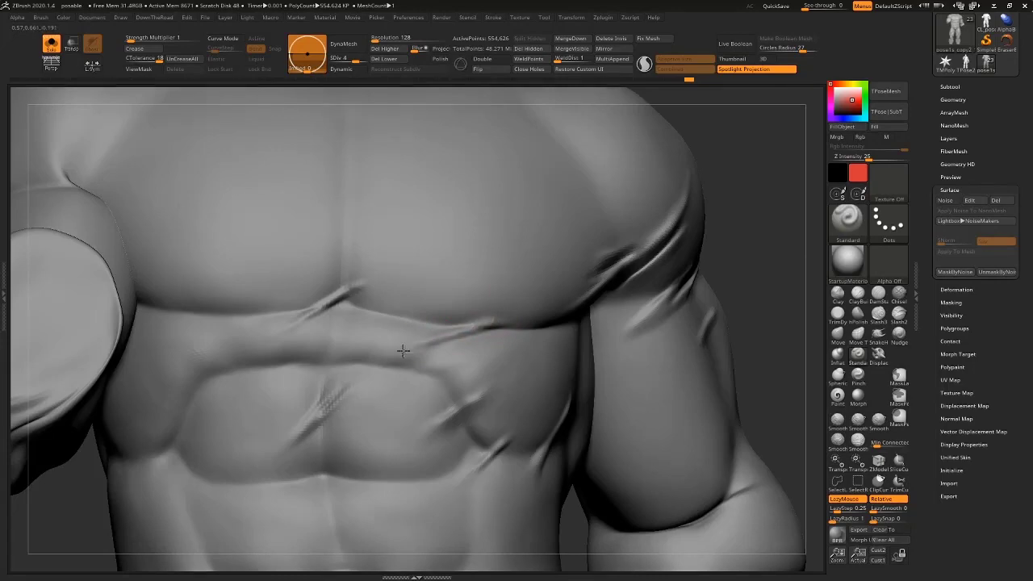
key(shift)
drag(802, 201, 548, 282)
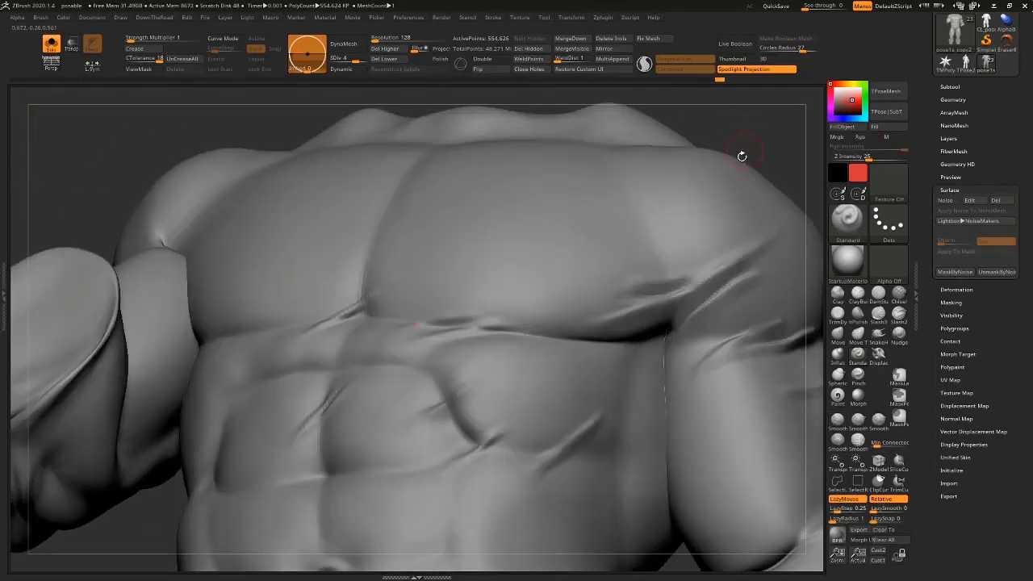
mouse_move(742, 156)
mouse_down()
mouse_move(800, 145)
mouse_move(740, 145)
mouse_move(769, 225)
mouse_move(756, 203)
mouse_move(782, 215)
mouse_up()
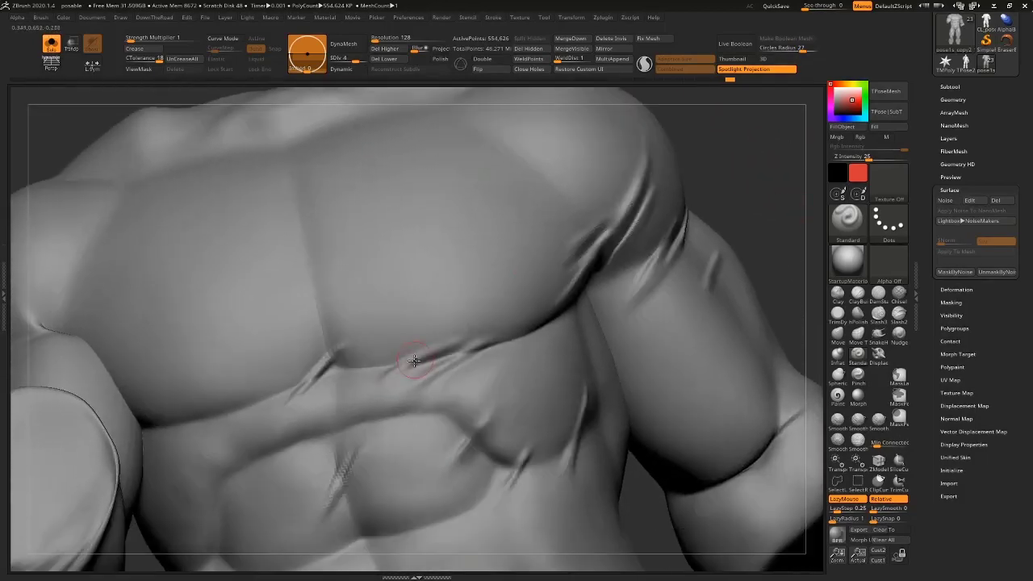
shift+drag(414, 361, 396, 369)
Check the wrinkled torso, then show the rest of the character around the body again.
alt+drag(780, 175, 693, 184)
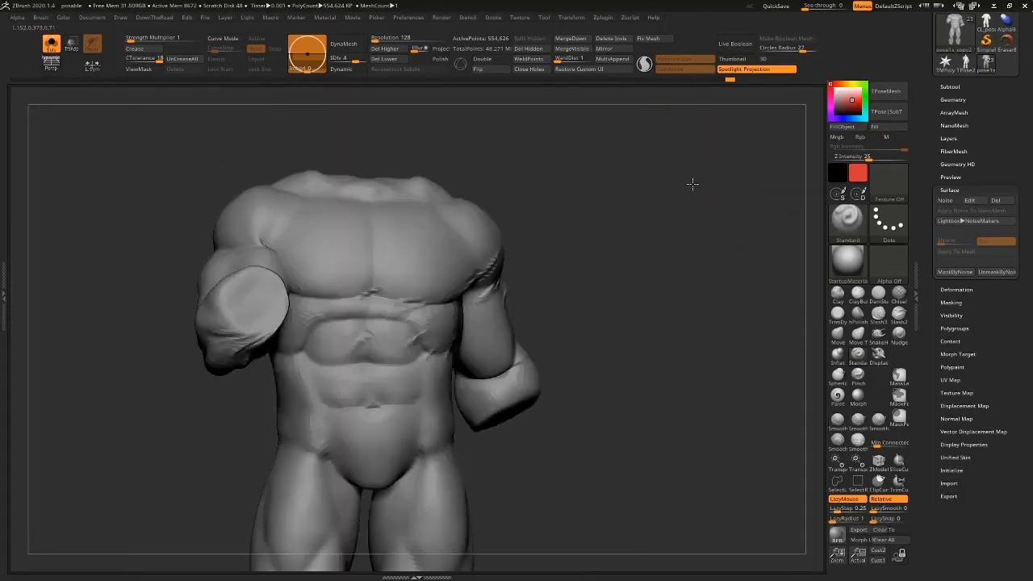
mouse_move(694, 258)
alt+mouse_down()
mouse_move(717, 166)
mouse_move(762, 179)
mouse_move(738, 279)
alt+mouse_up()
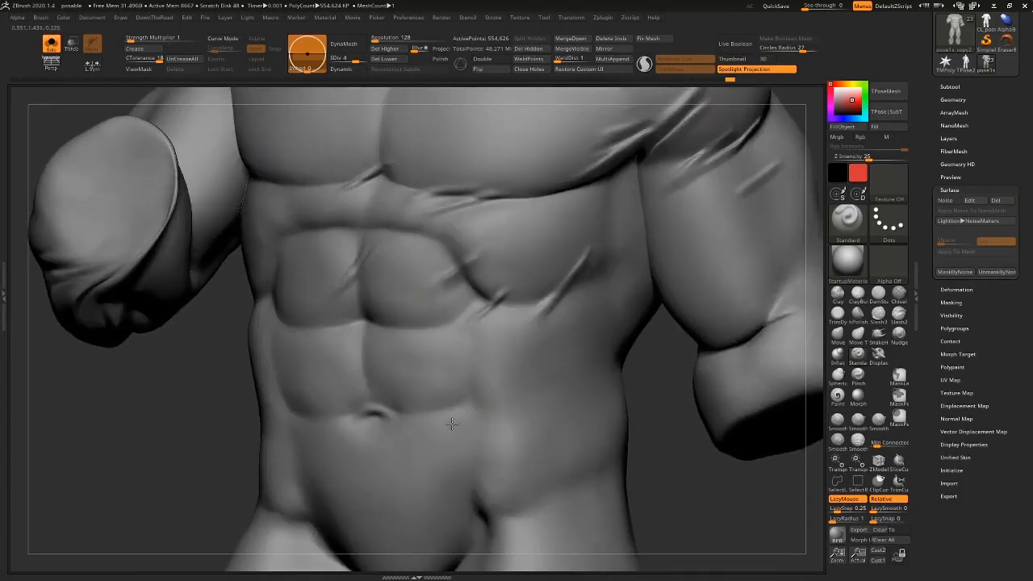
key(shift)
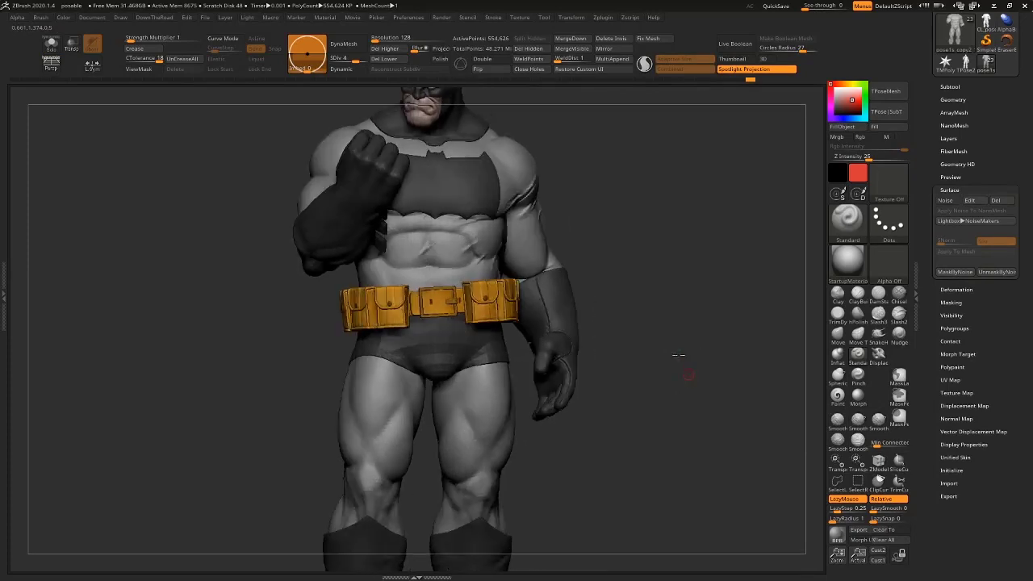
alt+drag(679, 355, 644, 305)
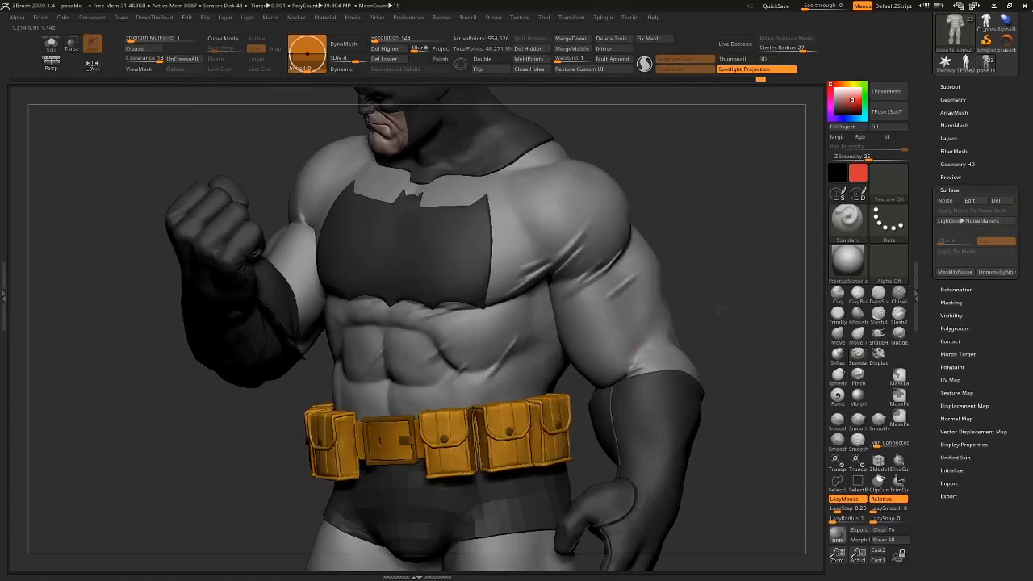
Sculpt parallel diagonal wrinkles on the lowered arm just above the glove and soften their ends.
drag(718, 309, 635, 358)
alt+drag(739, 288, 552, 329)
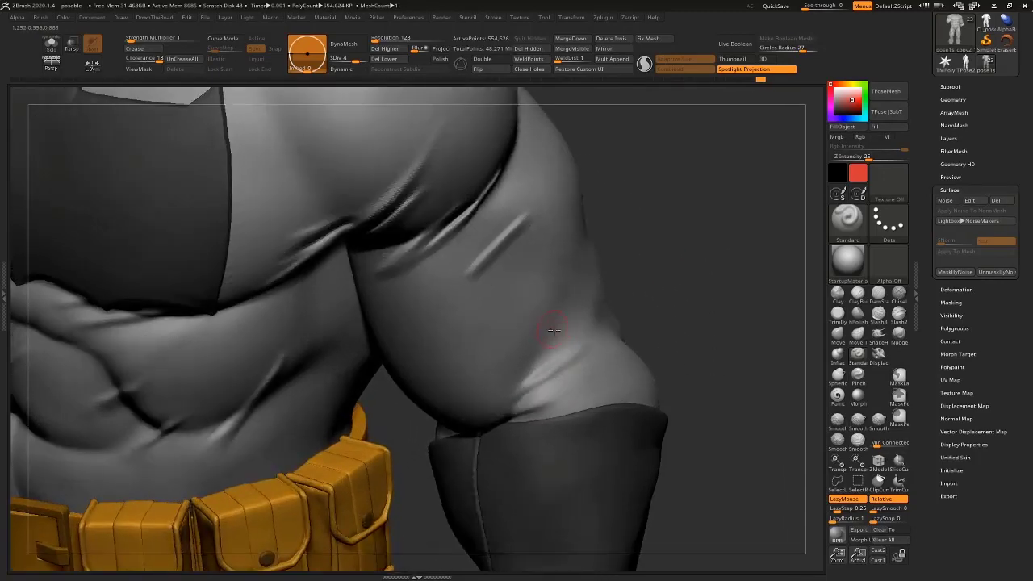
drag(650, 261, 565, 321)
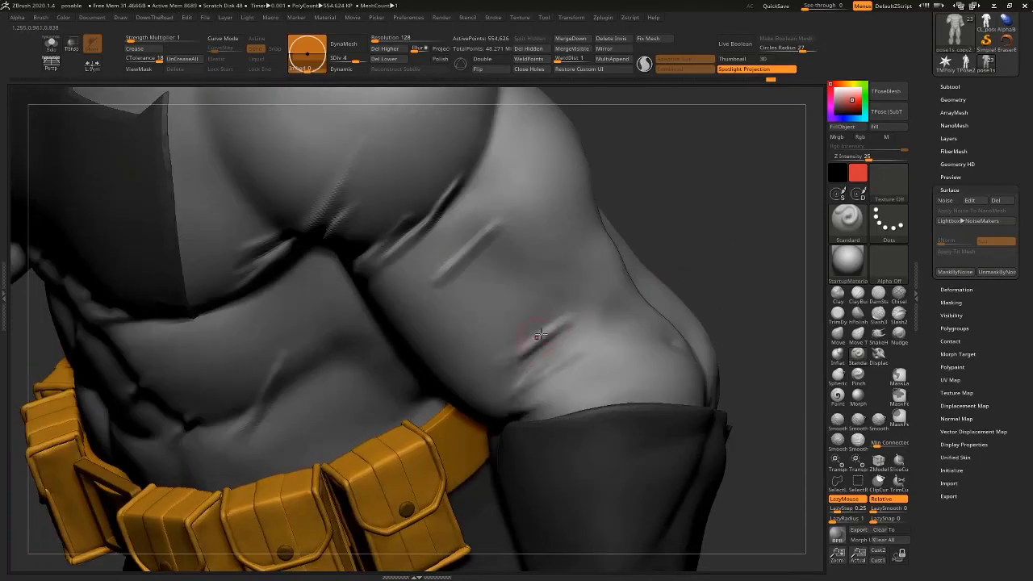
drag(738, 178, 649, 227)
drag(557, 327, 485, 365)
drag(623, 261, 548, 305)
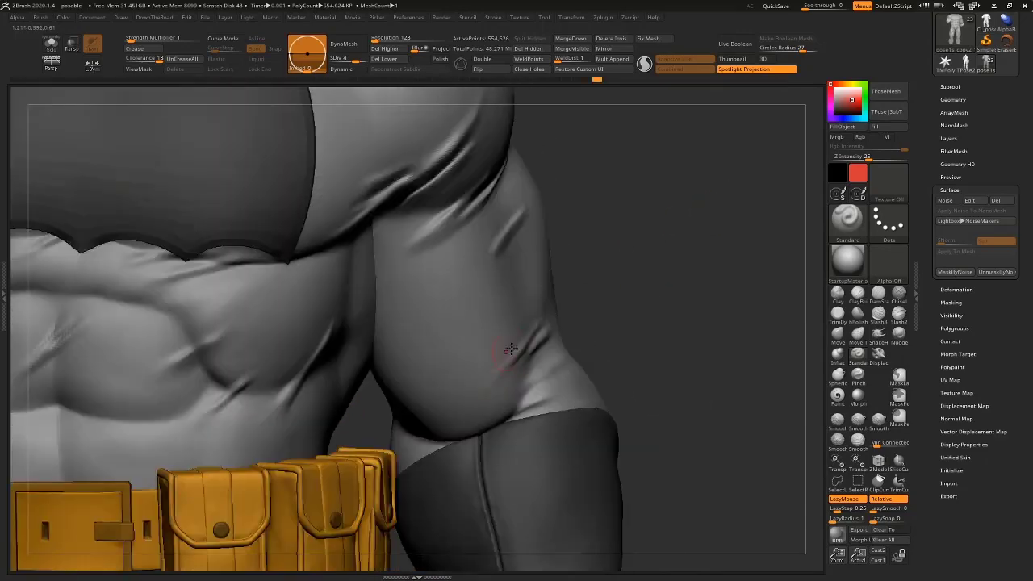
key(shift)
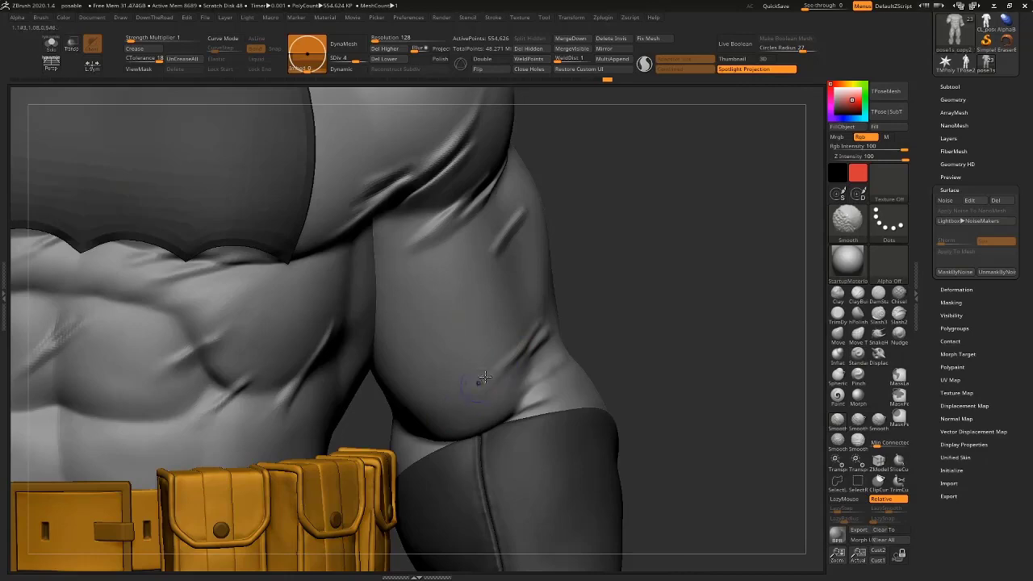
drag(638, 247, 558, 323)
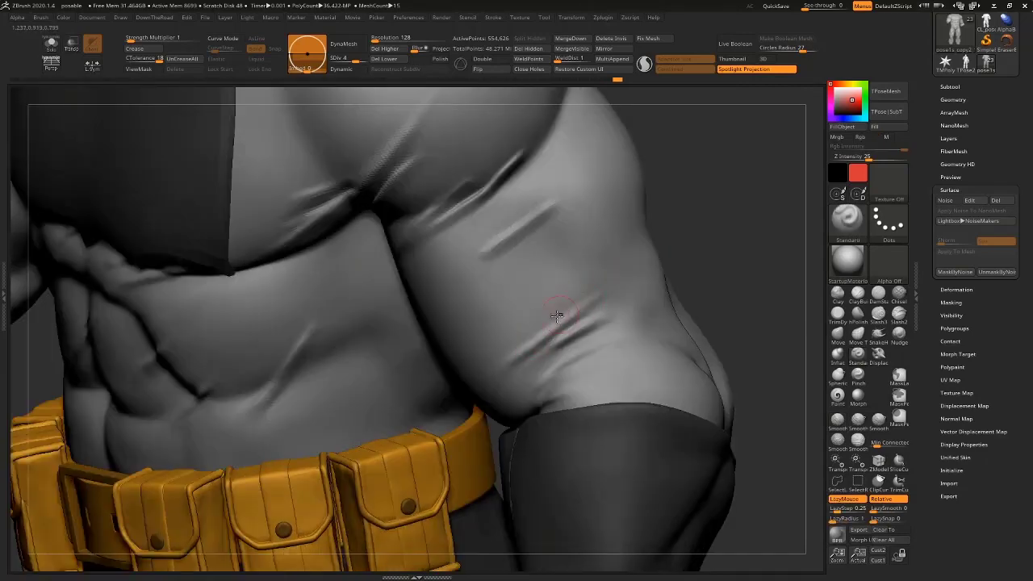
drag(695, 242, 578, 327)
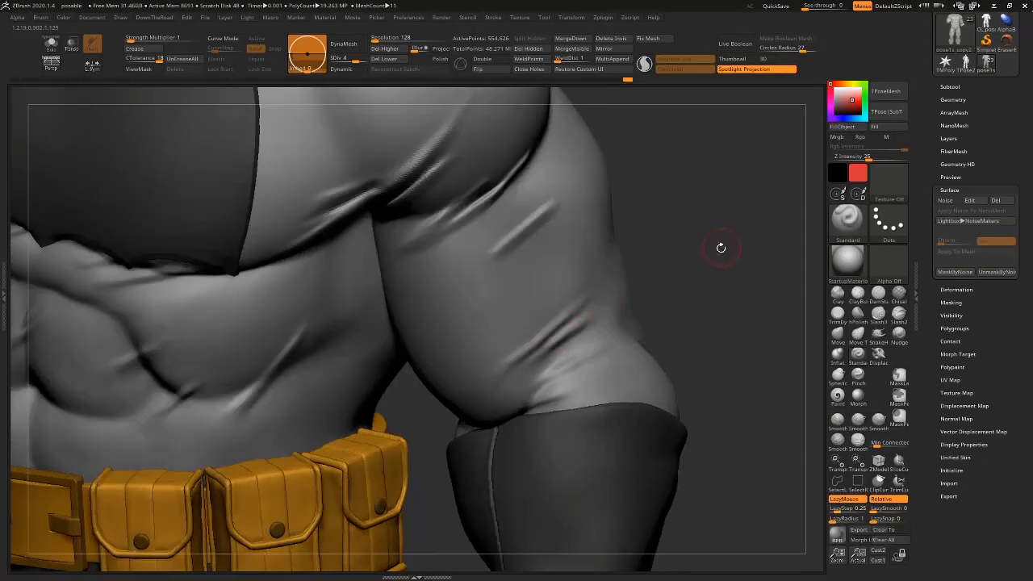
Switch to the XMD cloth wrinkle brush and review the legs, waist and chest for places to add folds.
mouse_move(721, 248)
alt+mouse_down()
mouse_move(745, 194)
mouse_move(703, 250)
mouse_move(706, 302)
mouse_move(686, 175)
alt+mouse_up()
mouse_move(605, 375)
mouse_down()
mouse_move(657, 434)
mouse_move(576, 309)
mouse_move(608, 379)
mouse_move(552, 385)
mouse_up()
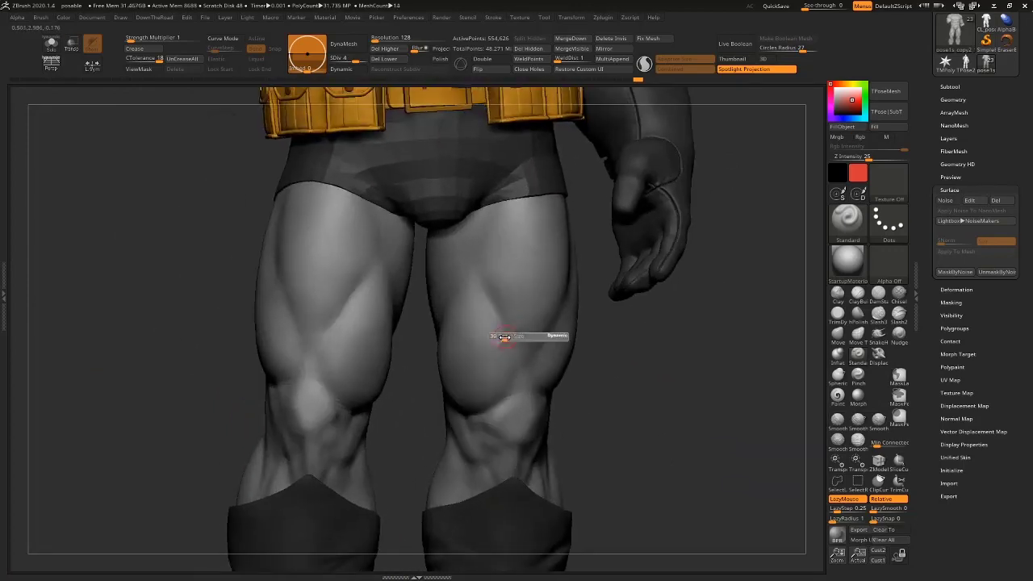
alt+drag(507, 333, 519, 368)
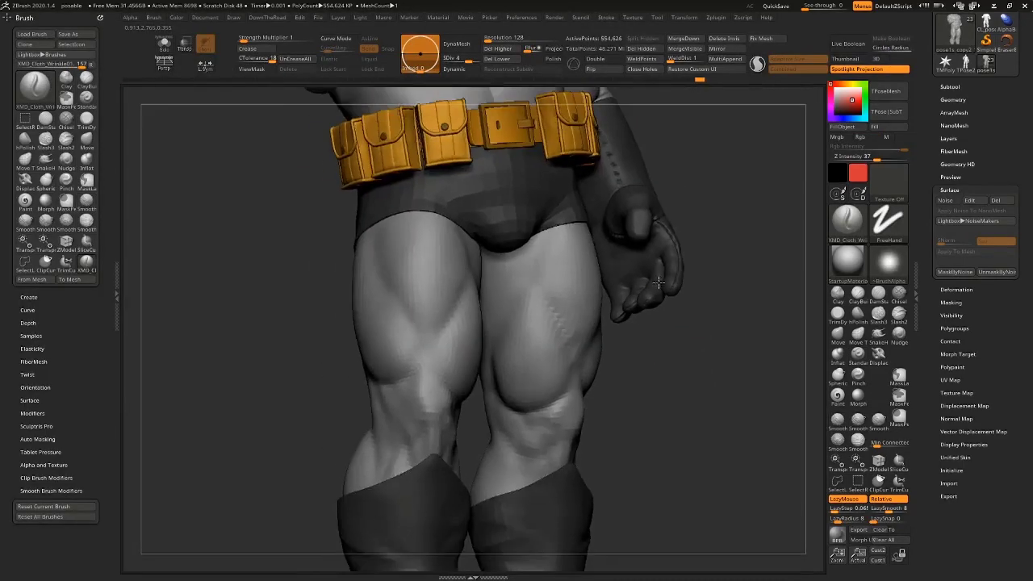
mouse_move(604, 258)
alt+mouse_down()
mouse_move(692, 379)
mouse_move(702, 352)
alt+mouse_up()
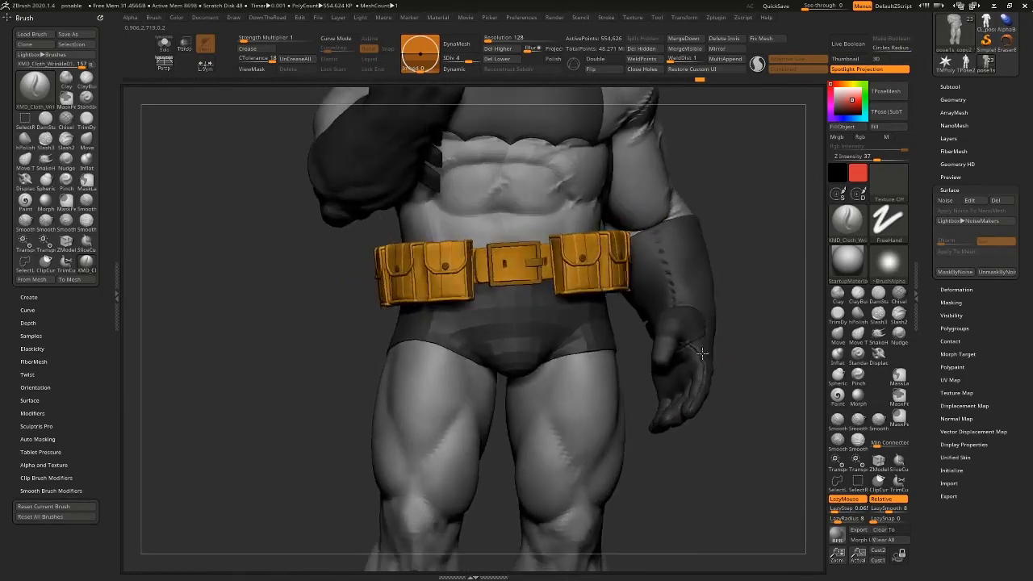
alt+drag(710, 214, 696, 352)
drag(654, 238, 597, 232)
alt+drag(756, 175, 704, 256)
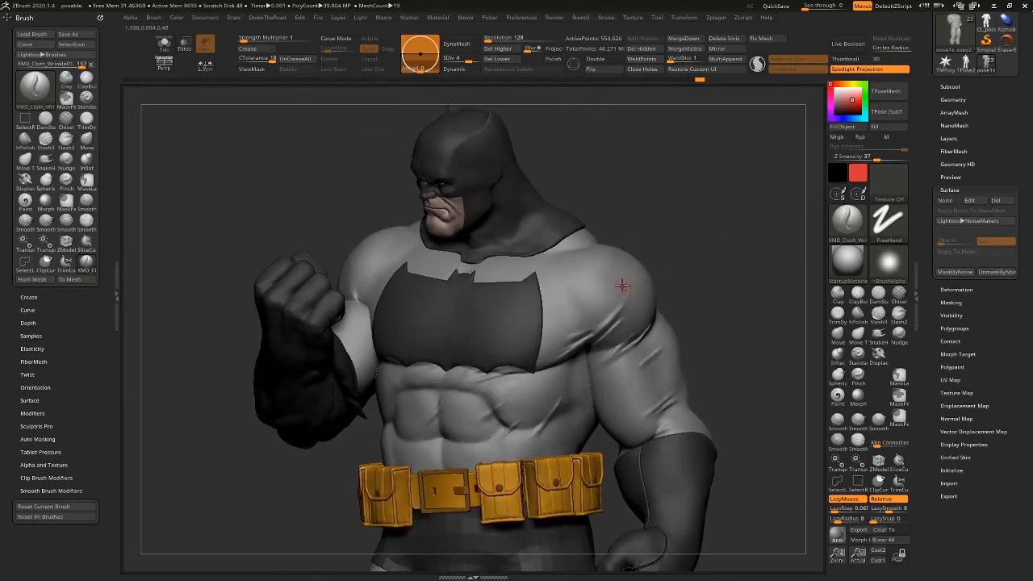
alt+drag(722, 219, 735, 284)
Sculpt a diagonal wrinkle on the upper chest beside the bat emblem, redo the stroke, and smooth its ends.
drag(536, 281, 498, 307)
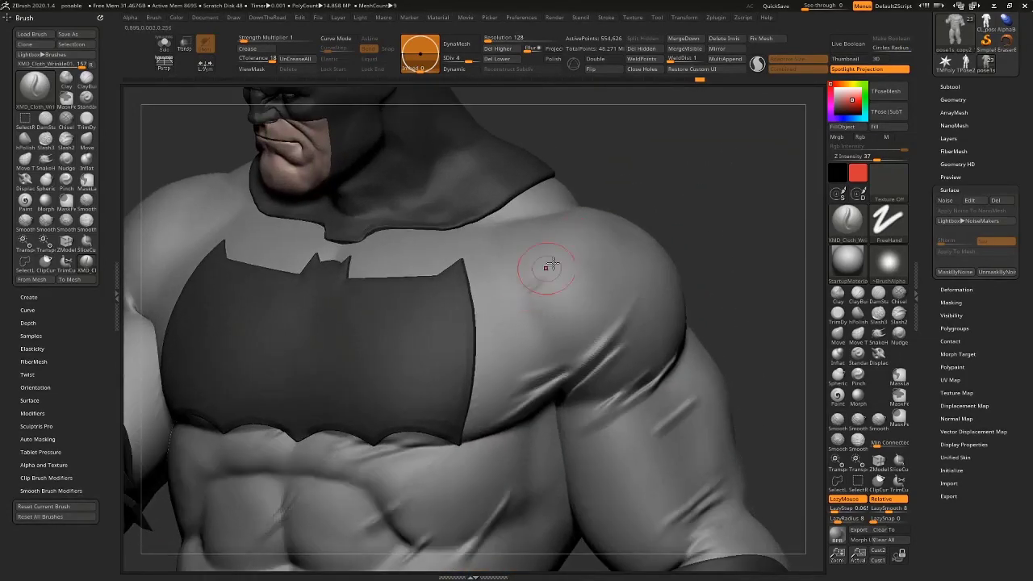
drag(685, 197, 699, 238)
mouse_move(541, 278)
mouse_down()
mouse_move(518, 287)
mouse_move(528, 284)
mouse_up()
key(s)
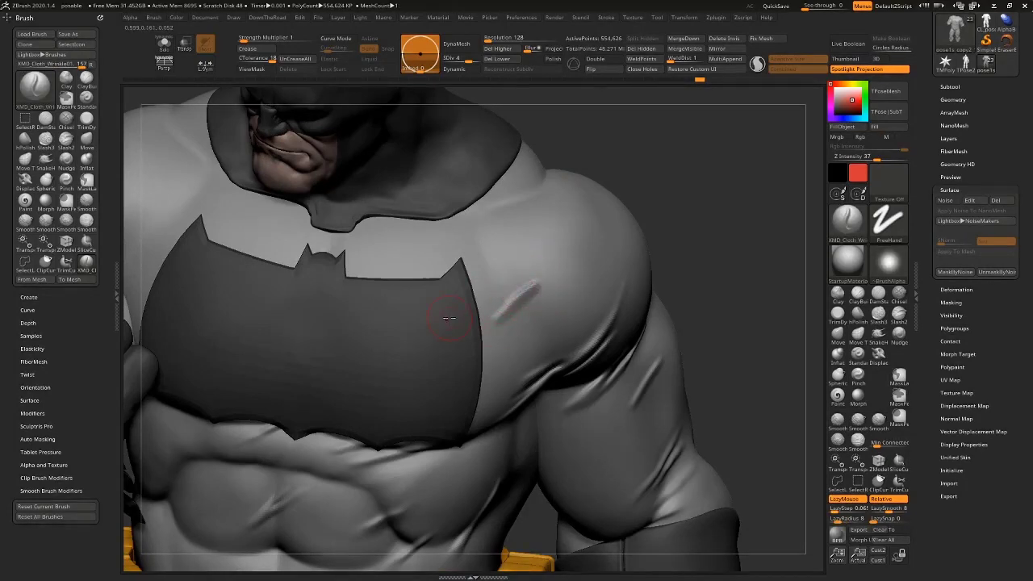
key(shift)
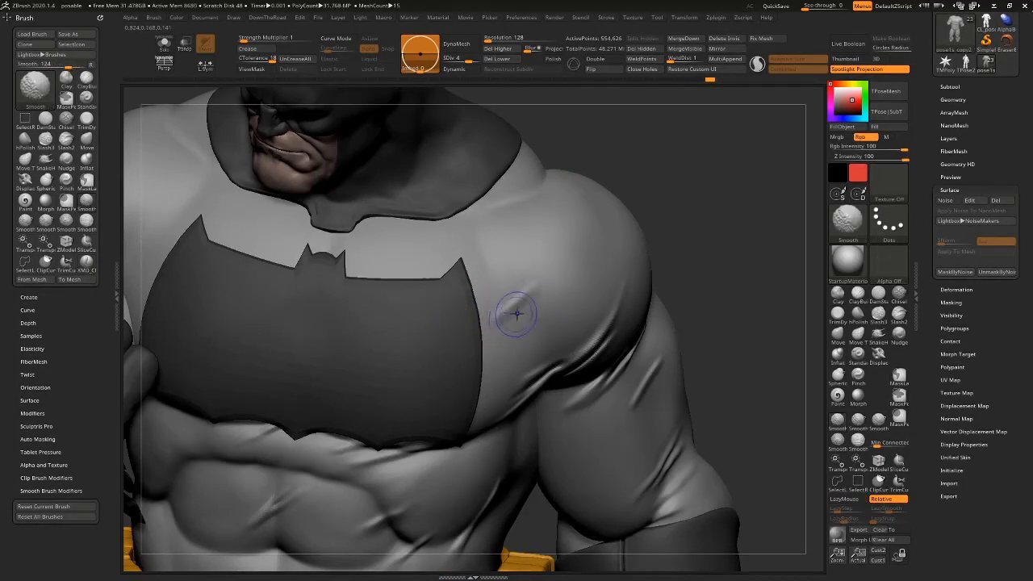
key(s)
key(ctrl+z)
drag(537, 281, 471, 340)
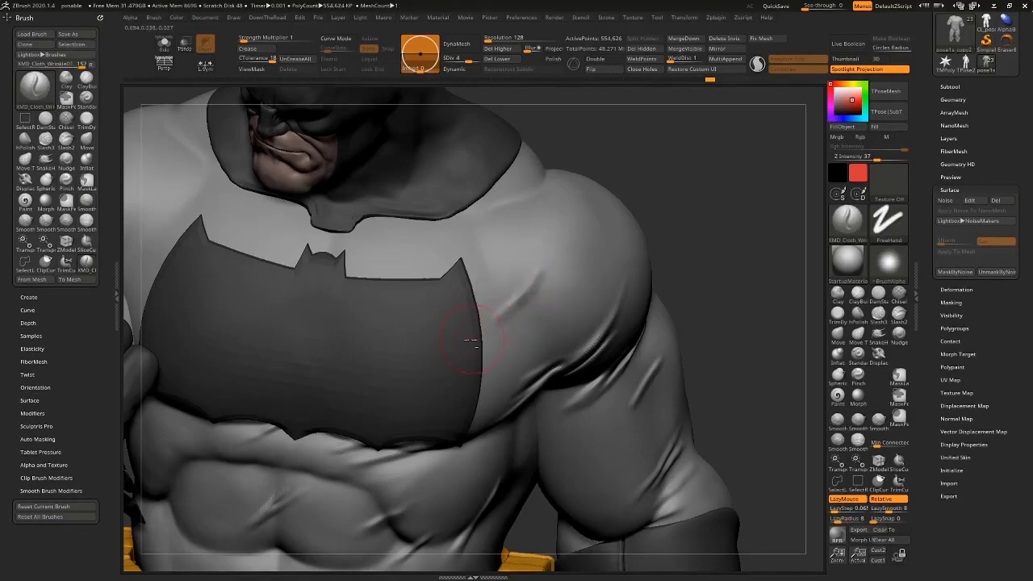
key(shift)
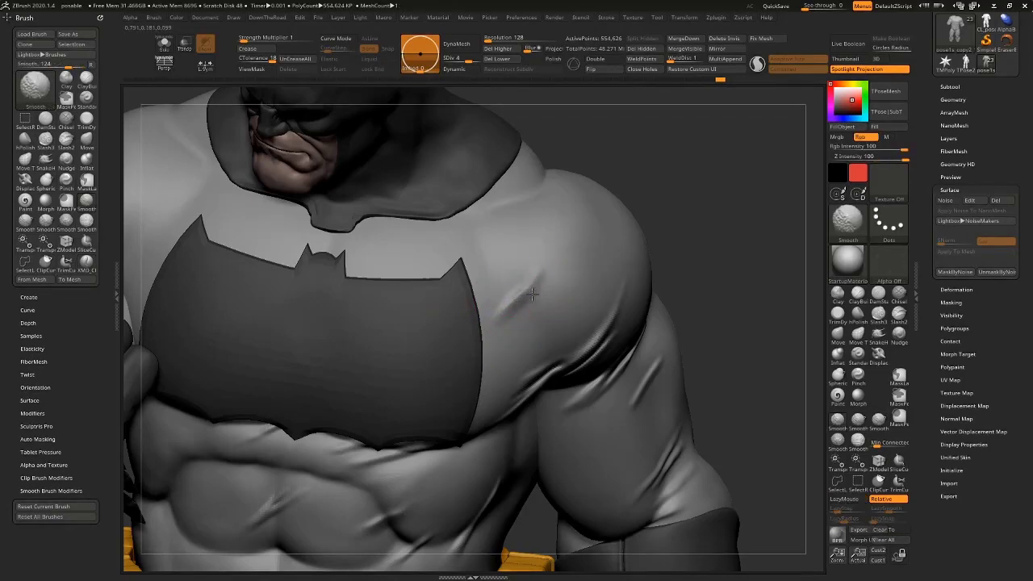
shift+drag(531, 294, 520, 300)
drag(666, 140, 625, 161)
shift+drag(528, 282, 542, 259)
mouse_move(705, 186)
mouse_down()
mouse_move(737, 182)
mouse_move(655, 192)
mouse_up()
key(shift)
Sculpt folds radiating from the armpit over the front of the shoulder and smooth them into the surface.
mouse_move(726, 190)
mouse_down()
mouse_move(752, 242)
mouse_move(730, 210)
mouse_move(735, 263)
mouse_move(758, 232)
mouse_move(730, 212)
mouse_up()
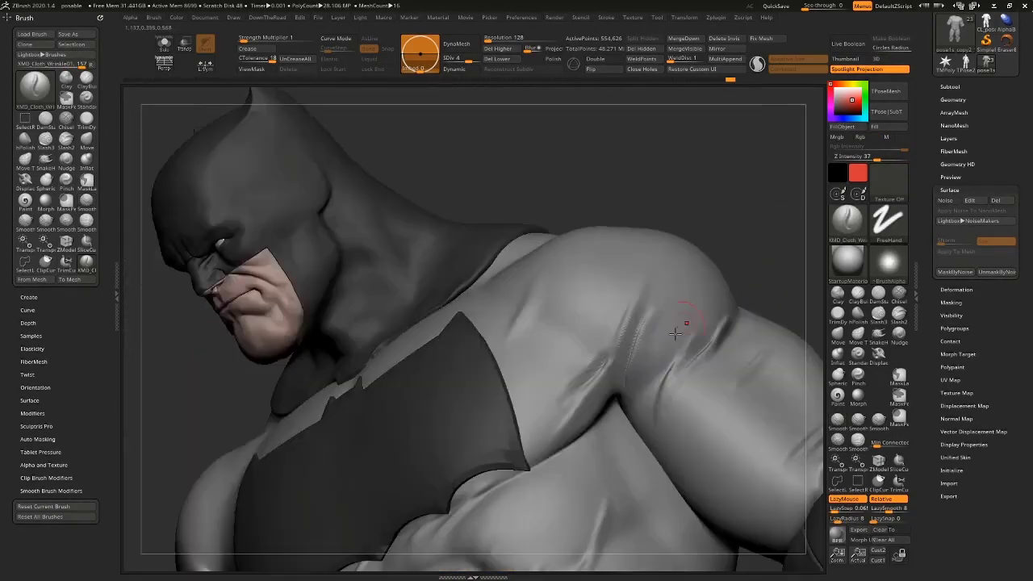
shift+drag(631, 375, 658, 305)
mouse_move(623, 379)
mouse_down()
mouse_move(646, 336)
mouse_move(686, 316)
mouse_up()
mouse_move(759, 246)
mouse_down()
mouse_move(656, 281)
mouse_move(534, 382)
mouse_up()
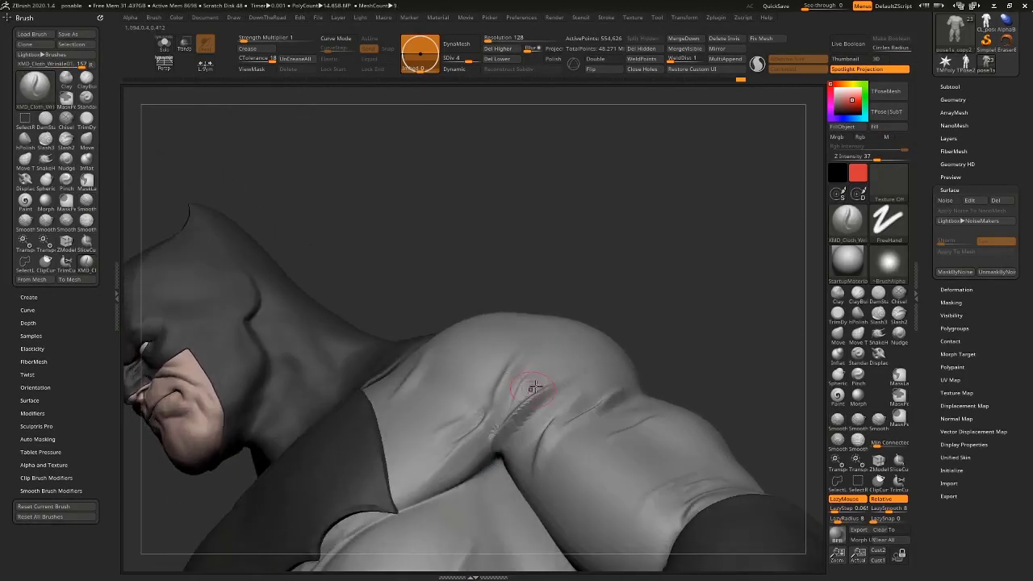
key(s)
key(shift)
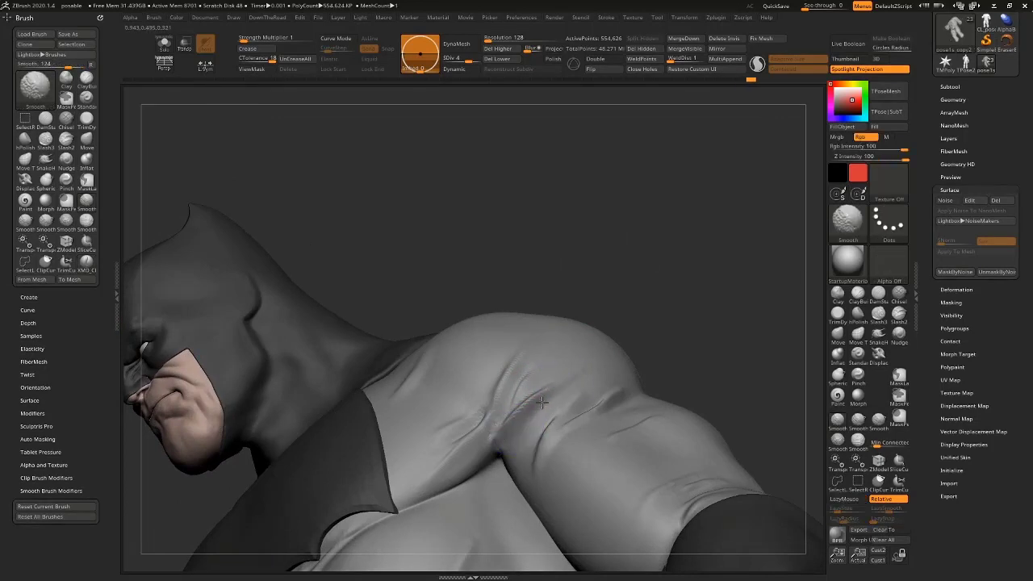
mouse_move(624, 325)
mouse_down()
mouse_move(552, 381)
mouse_move(575, 341)
mouse_move(563, 349)
mouse_up()
key(ctrl+z)
Sculpt wrinkles across the lower deltoid above the crease with the upper arm and refine them.
key(s)
mouse_move(595, 303)
mouse_down()
mouse_move(579, 343)
mouse_move(526, 385)
mouse_move(611, 296)
mouse_up()
right_drag(611, 296, 608, 326)
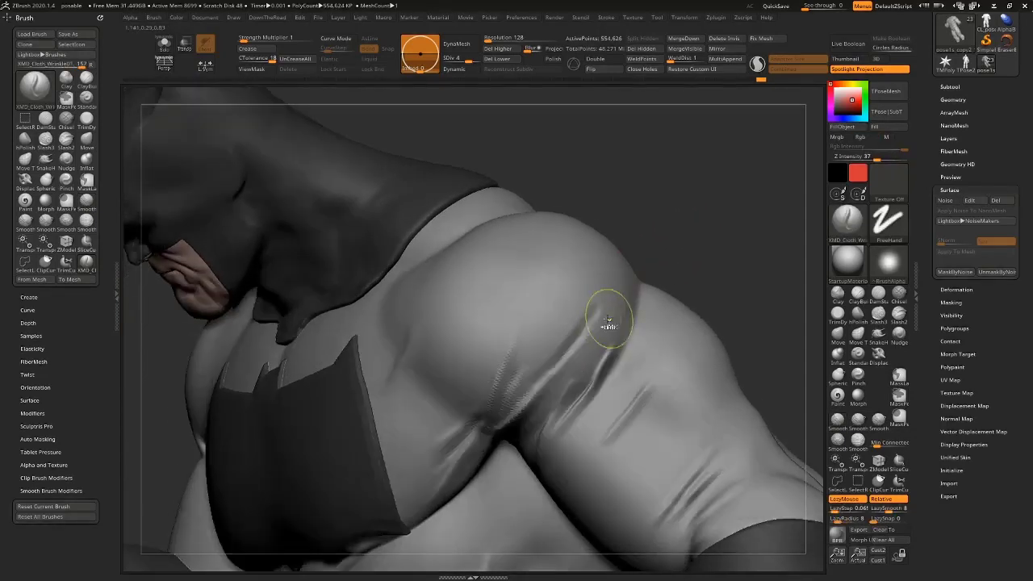
mouse_move(587, 322)
mouse_down()
mouse_move(526, 387)
mouse_move(610, 267)
mouse_move(604, 277)
mouse_up()
key(s)
key(s)
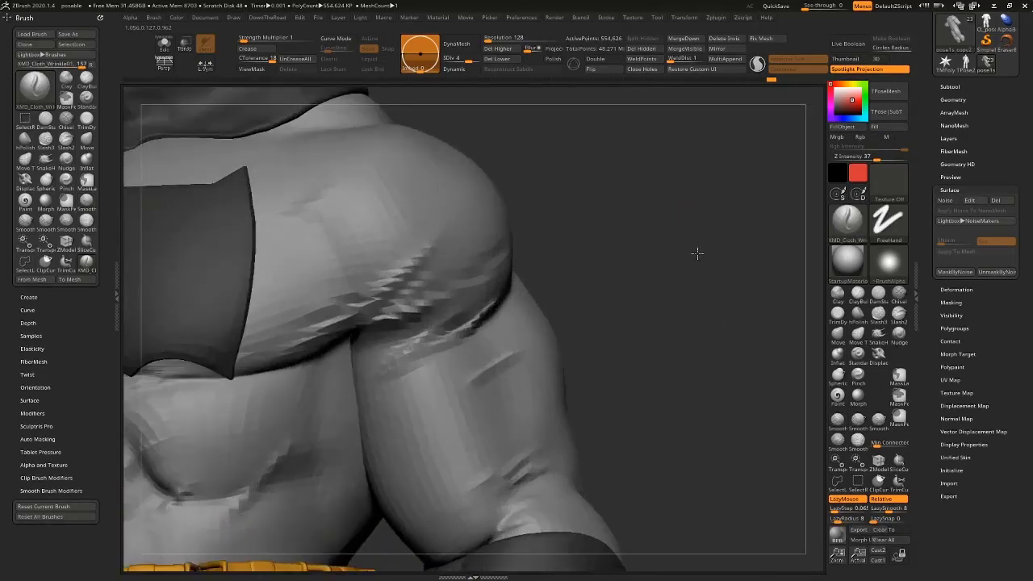
key(s)
drag(453, 327, 447, 326)
key(shift)
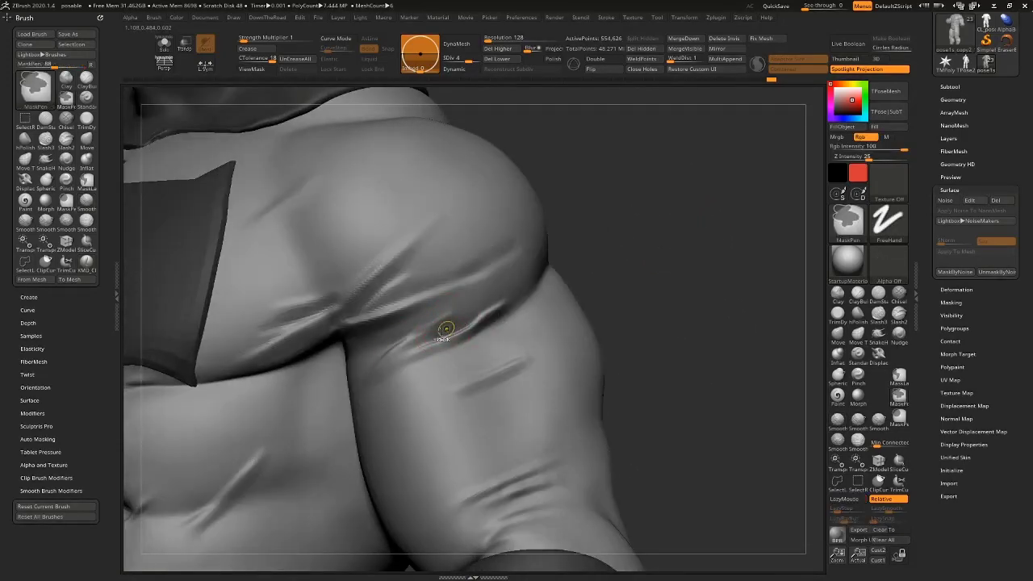
Sculpt a diagonal fold running from the armpit down the side of the ribcage and smooth its lower end.
mouse_move(593, 232)
mouse_down()
mouse_move(615, 237)
mouse_move(643, 201)
mouse_move(395, 324)
mouse_move(385, 364)
mouse_up()
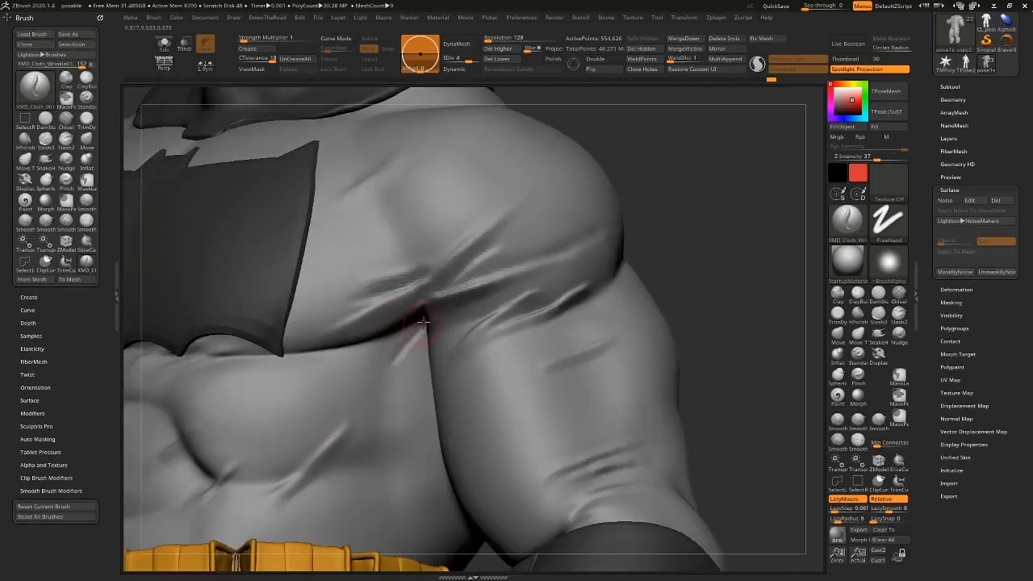
shift+drag(424, 321, 406, 347)
mouse_move(424, 319)
mouse_down()
mouse_move(349, 399)
mouse_move(357, 379)
mouse_up()
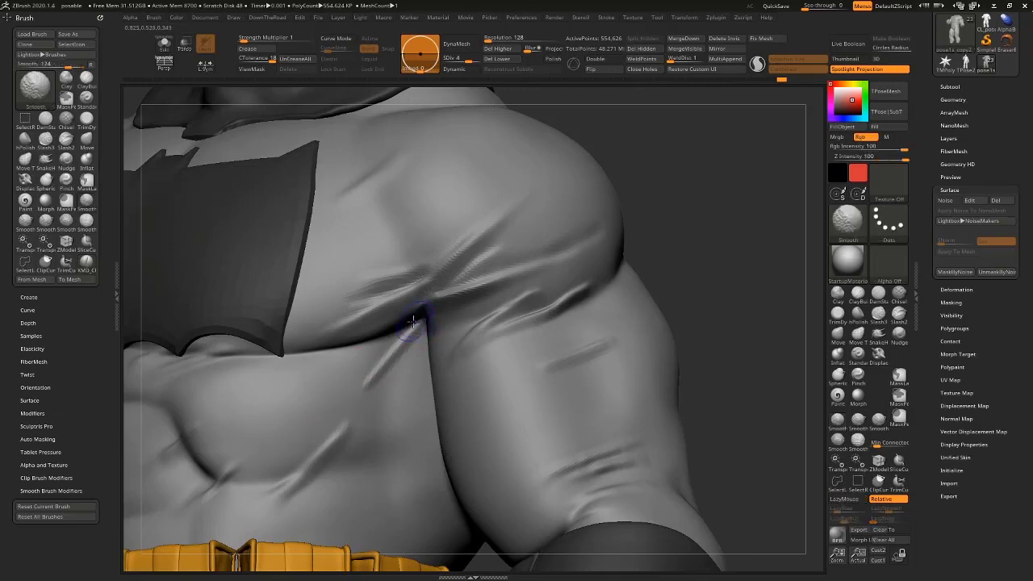
shift+drag(420, 315, 386, 358)
drag(420, 321, 368, 378)
alt+drag(685, 177, 726, 160)
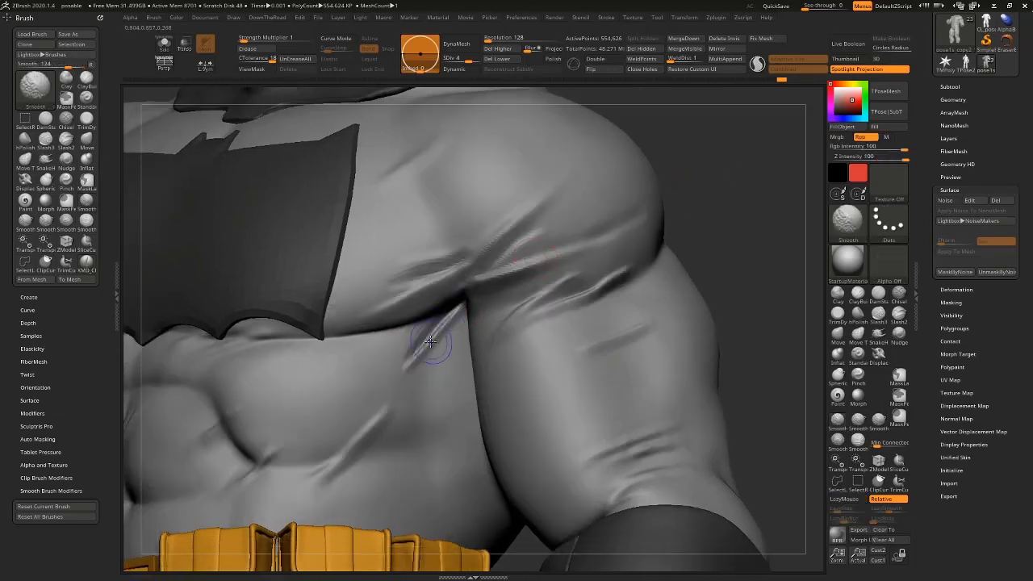
shift+drag(433, 341, 378, 394)
Sculpt horizontal creases on the back of the shoulder where the deltoid meets the upper arm.
drag(727, 171, 176, 464)
alt+drag(142, 524, 418, 410)
alt+drag(386, 376, 355, 525)
drag(726, 173, 633, 245)
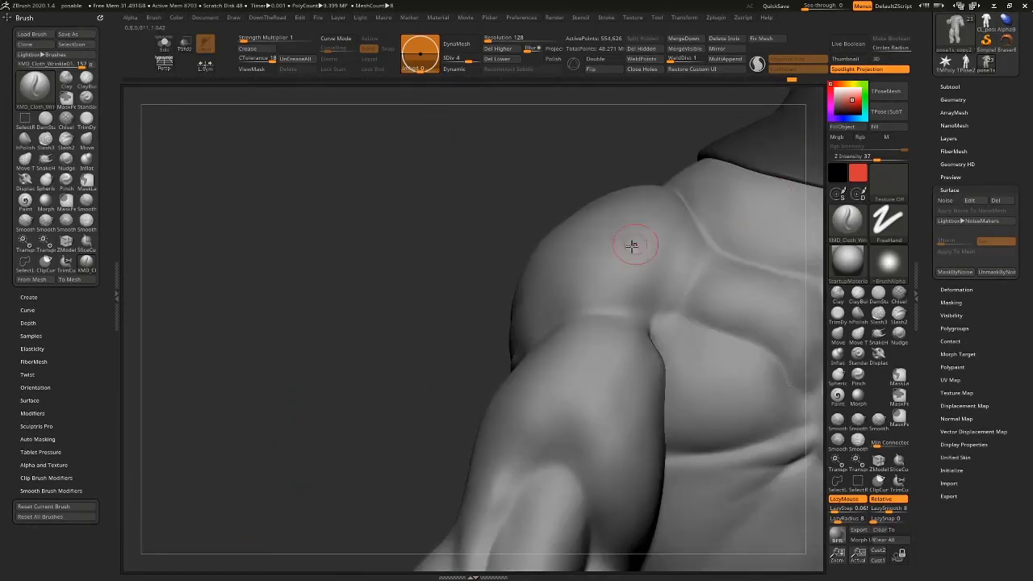
drag(629, 299, 565, 308)
drag(670, 298, 577, 314)
drag(358, 388, 411, 383)
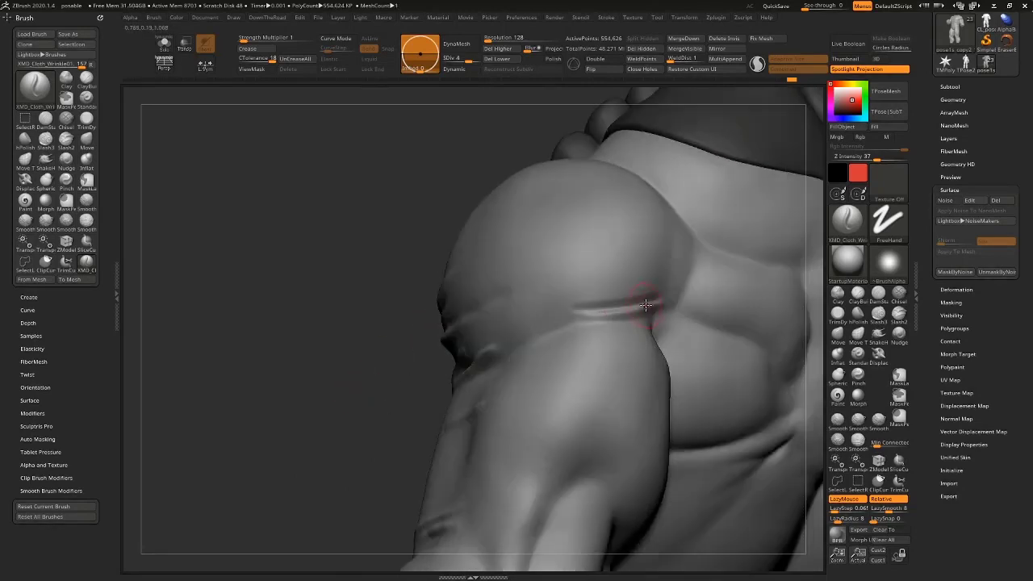
Sculpt a horizontal crease and folds fanning upward from the armpit over the back of the shoulder, and smooth them into the surface.
drag(647, 305, 577, 323)
mouse_move(391, 363)
mouse_down()
mouse_move(258, 401)
mouse_move(263, 379)
mouse_up()
drag(669, 300, 590, 208)
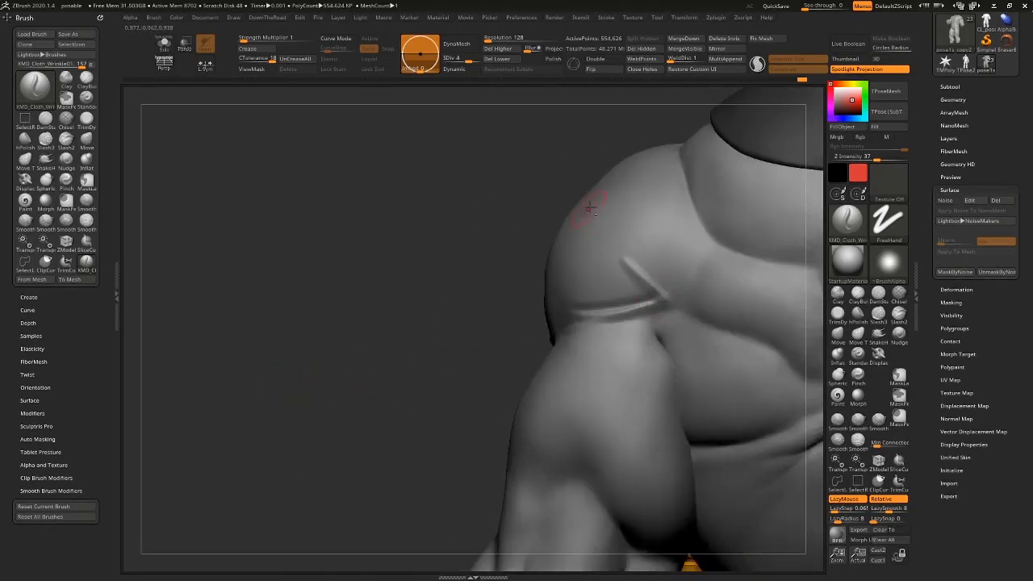
mouse_move(681, 298)
mouse_down()
mouse_move(643, 253)
mouse_move(639, 180)
mouse_move(657, 188)
mouse_up()
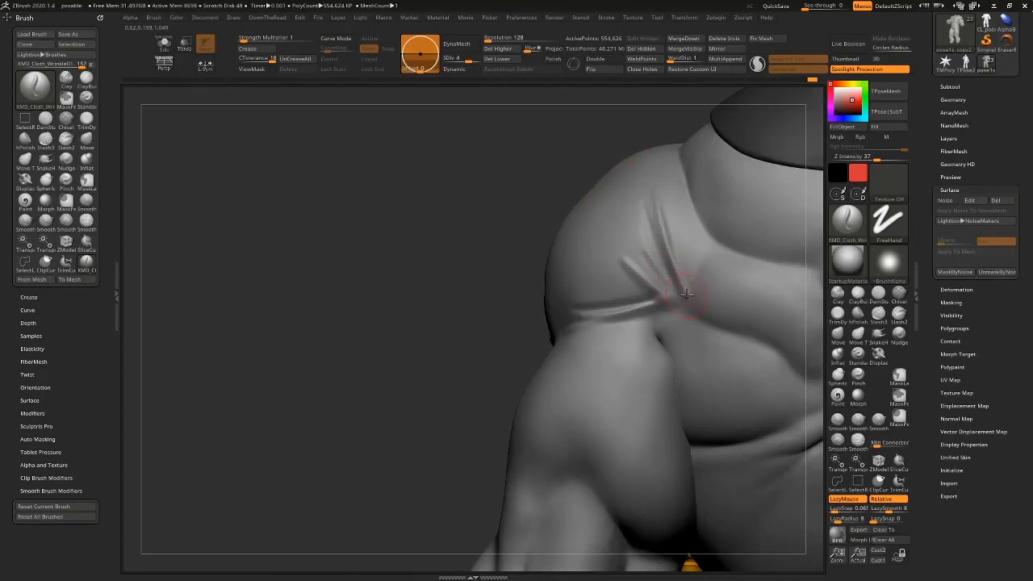
shift+drag(682, 245, 670, 151)
drag(685, 298, 673, 165)
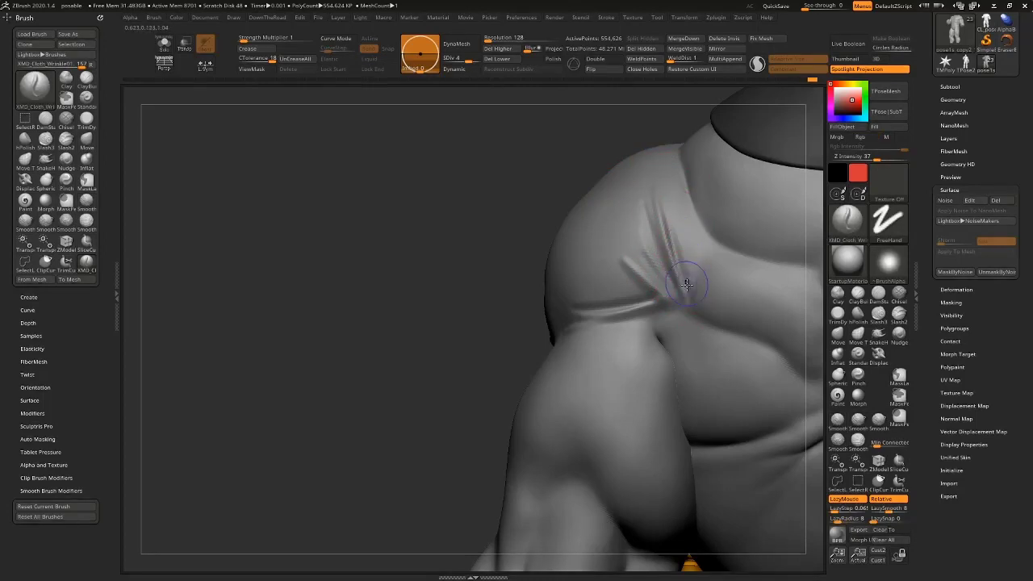
shift+drag(685, 279, 662, 200)
Soften the creases between the front deltoid and upper arm, and reinforce the diagonal fold across the lower deltoid.
mouse_move(436, 347)
mouse_down()
mouse_move(219, 433)
mouse_move(173, 440)
mouse_up()
mouse_move(262, 436)
mouse_down()
mouse_move(787, 214)
mouse_move(721, 115)
mouse_move(718, 189)
mouse_up()
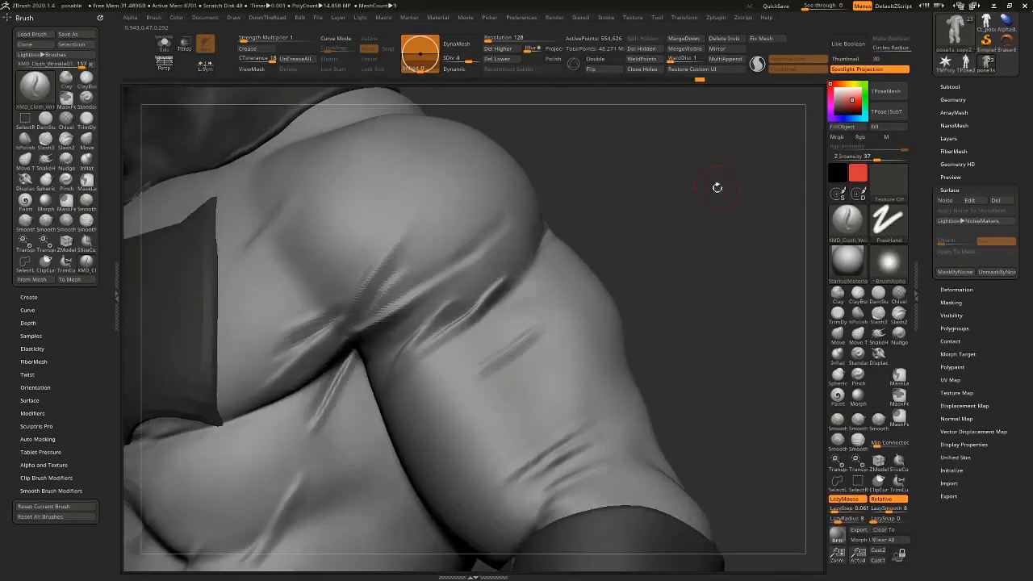
shift+drag(525, 355, 459, 399)
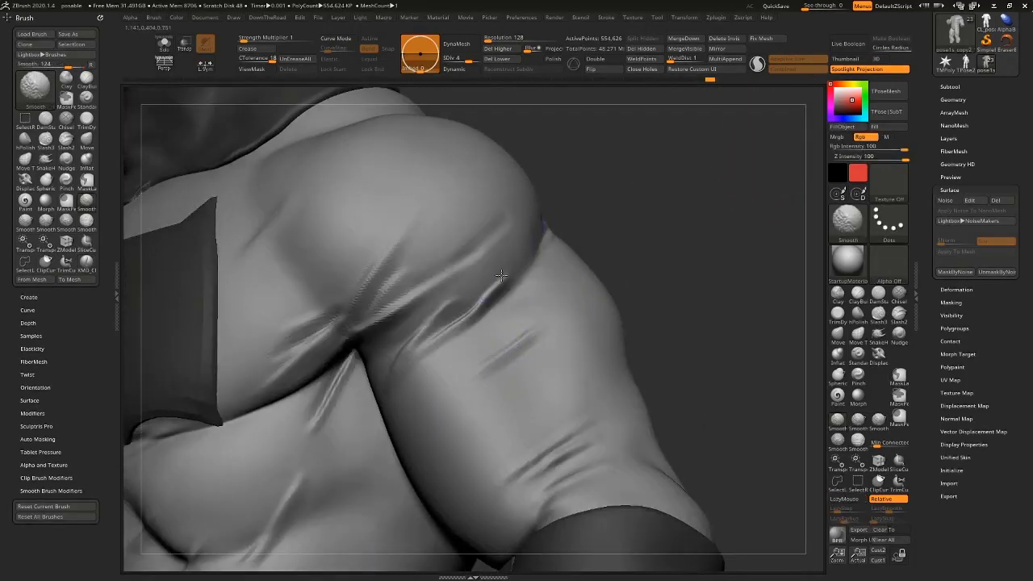
mouse_move(512, 214)
mouse_down()
mouse_move(428, 275)
mouse_move(417, 271)
mouse_up()
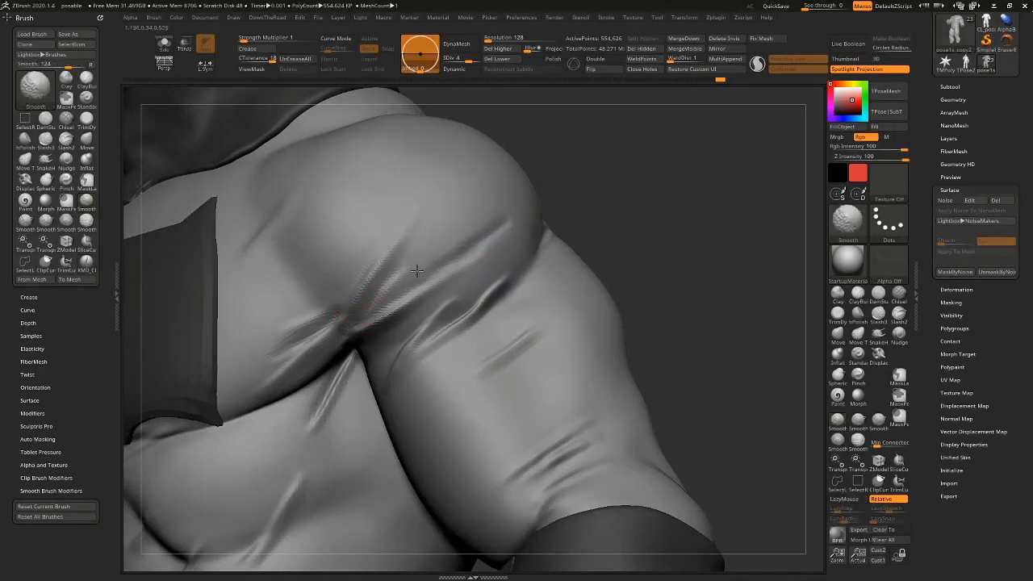
shift+drag(487, 213, 411, 227)
Sculpt a short diagonal fold on the side of the waist just above the utility belt.
drag(673, 137, 706, 125)
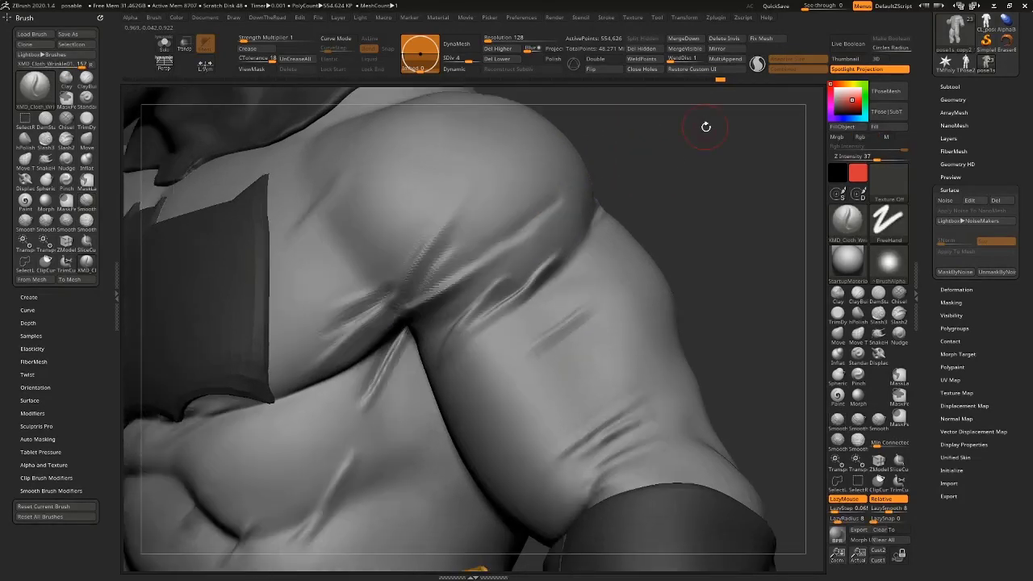
mouse_move(763, 213)
mouse_down()
mouse_move(772, 224)
mouse_move(715, 196)
mouse_move(733, 196)
mouse_up()
alt+drag(662, 277, 718, 256)
alt+drag(696, 312, 785, 232)
drag(787, 231, 734, 409)
alt+drag(756, 246, 823, 146)
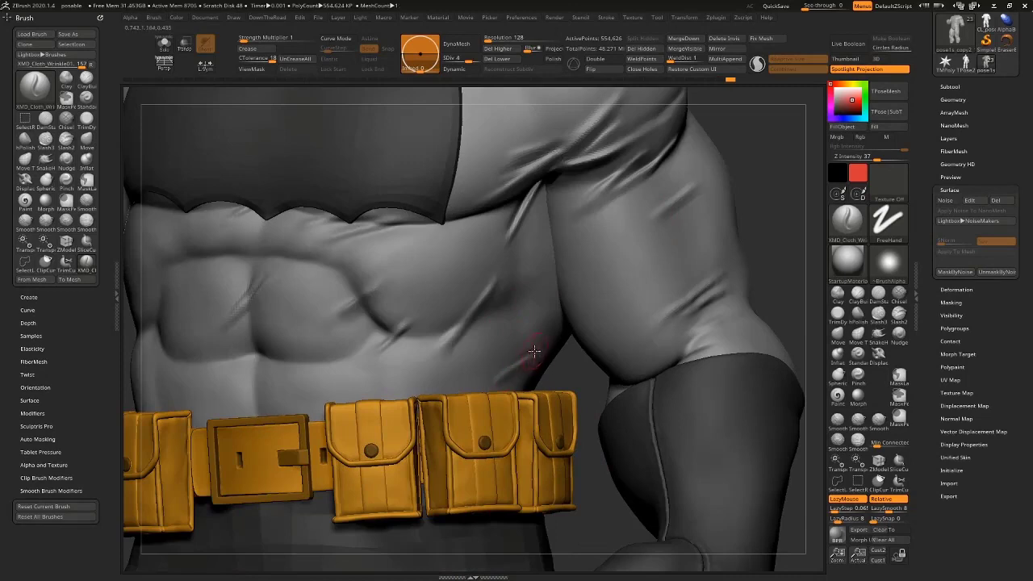
key(shift)
mouse_move(592, 385)
mouse_down()
mouse_move(572, 370)
mouse_move(578, 380)
mouse_up()
key(shift)
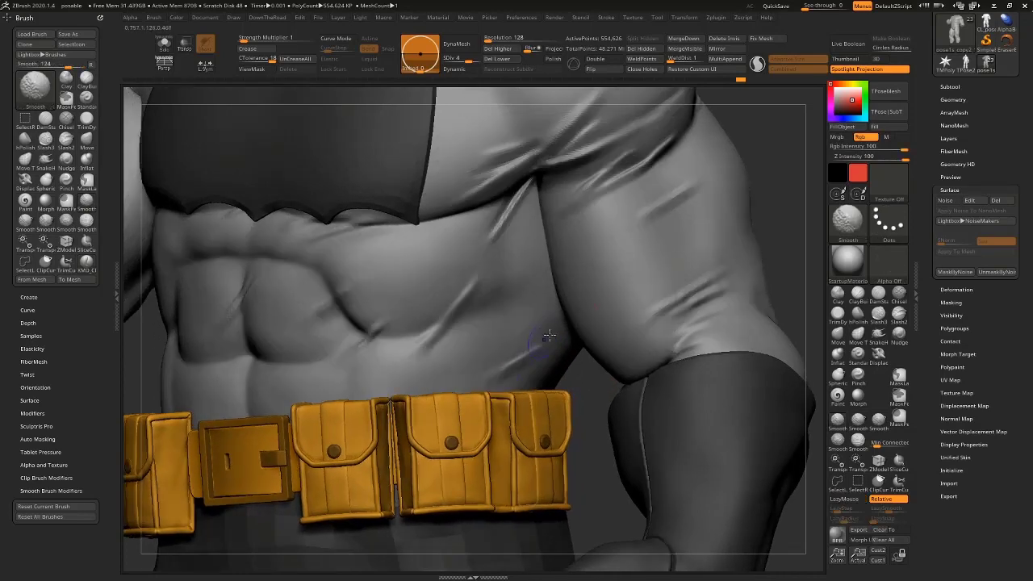
mouse_move(585, 431)
alt+mouse_down()
mouse_move(575, 404)
mouse_move(565, 440)
alt+mouse_up()
key(3)
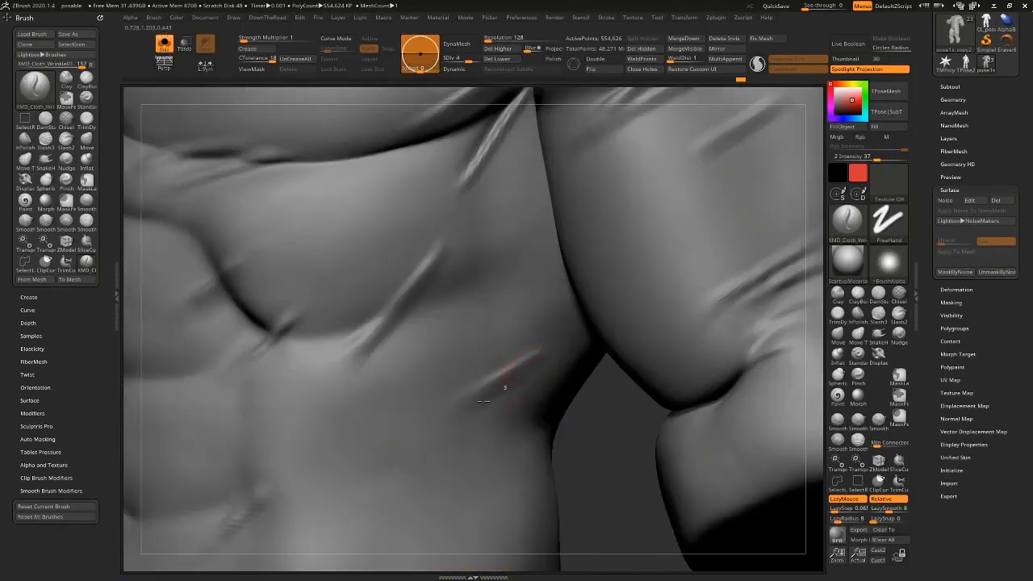
Extend the diagonal waist fold down toward the abdomen and smooth its lower end and edges.
mouse_move(484, 402)
shift+mouse_down()
mouse_move(529, 374)
mouse_move(462, 413)
shift+mouse_up()
key(shift)
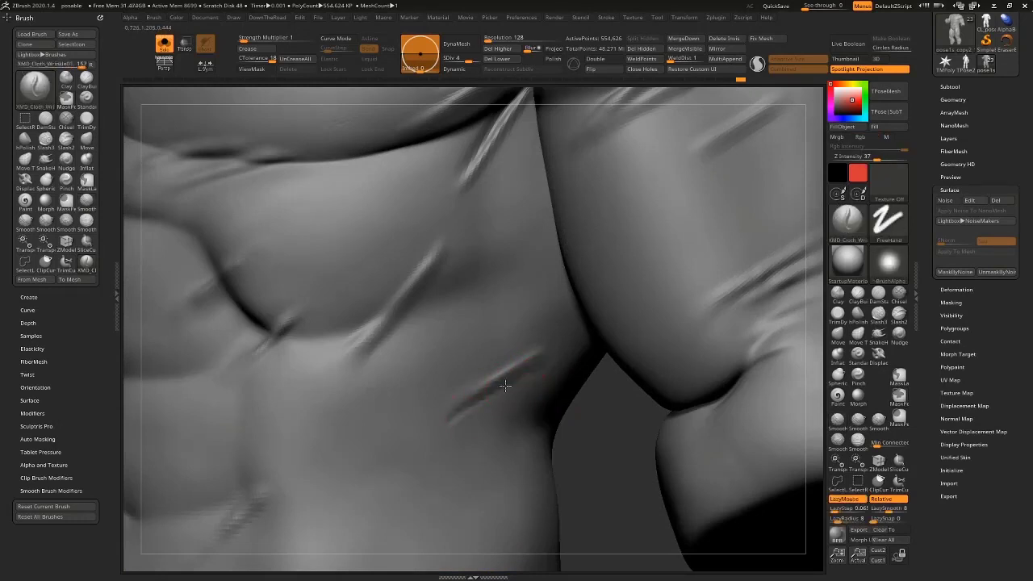
key(shift)
drag(505, 385, 421, 428)
mouse_move(517, 443)
right_down()
mouse_move(560, 454)
mouse_move(494, 412)
right_up()
shift+drag(495, 406, 522, 384)
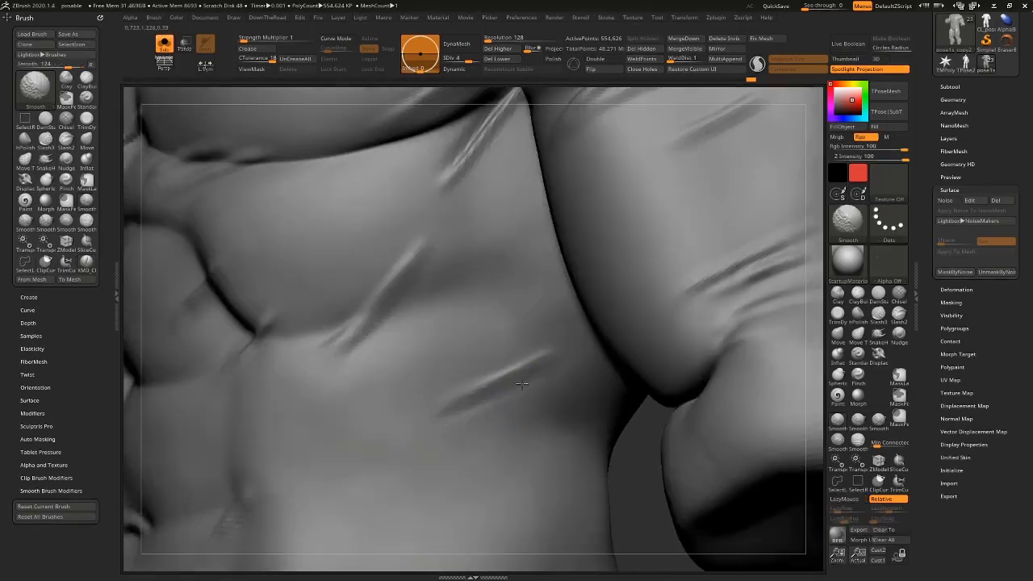
drag(627, 465, 655, 466)
mouse_move(525, 382)
shift+mouse_down()
mouse_move(519, 370)
mouse_move(483, 419)
shift+mouse_up()
Sculpt a diagonal fold from the outer corner of the upper abdominals toward the ribcage and blend its ends.
alt+drag(588, 439, 517, 275)
scroll(719, 234, up, 3)
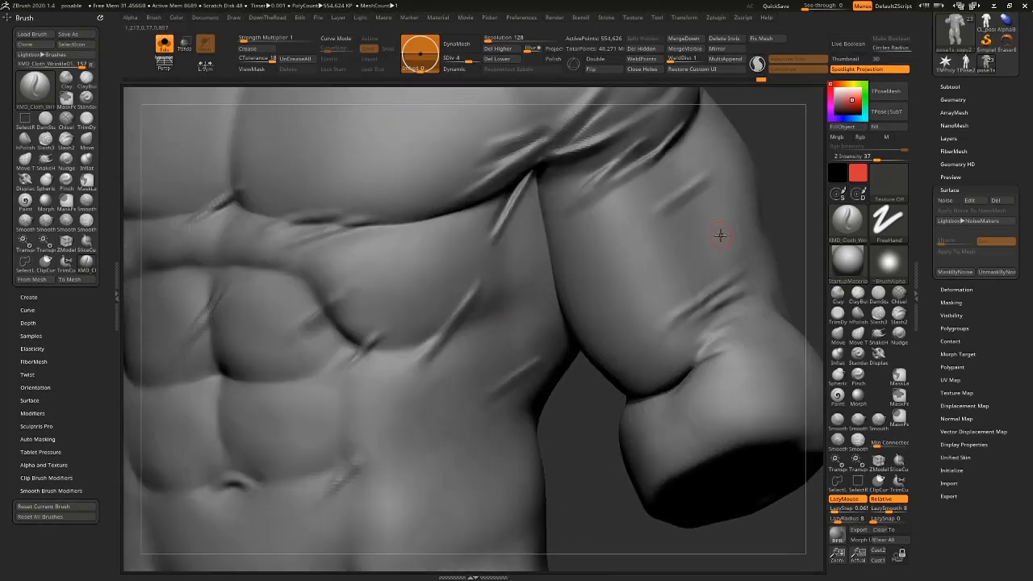
scroll(419, 327, up, 3)
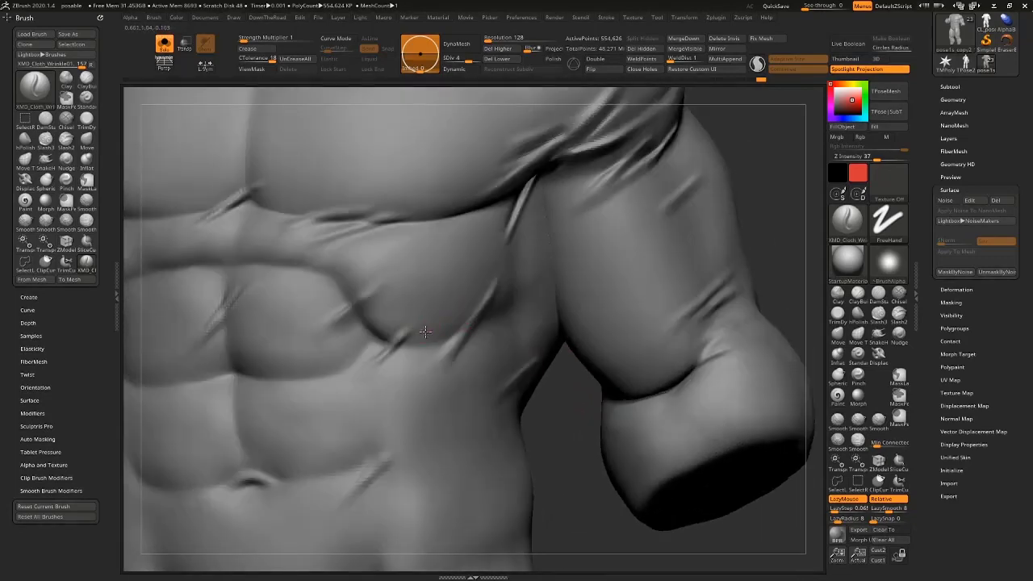
mouse_move(388, 354)
mouse_down()
mouse_move(452, 320)
mouse_move(463, 302)
mouse_move(454, 309)
mouse_up()
drag(395, 350, 423, 328)
right_drag(442, 316, 489, 285)
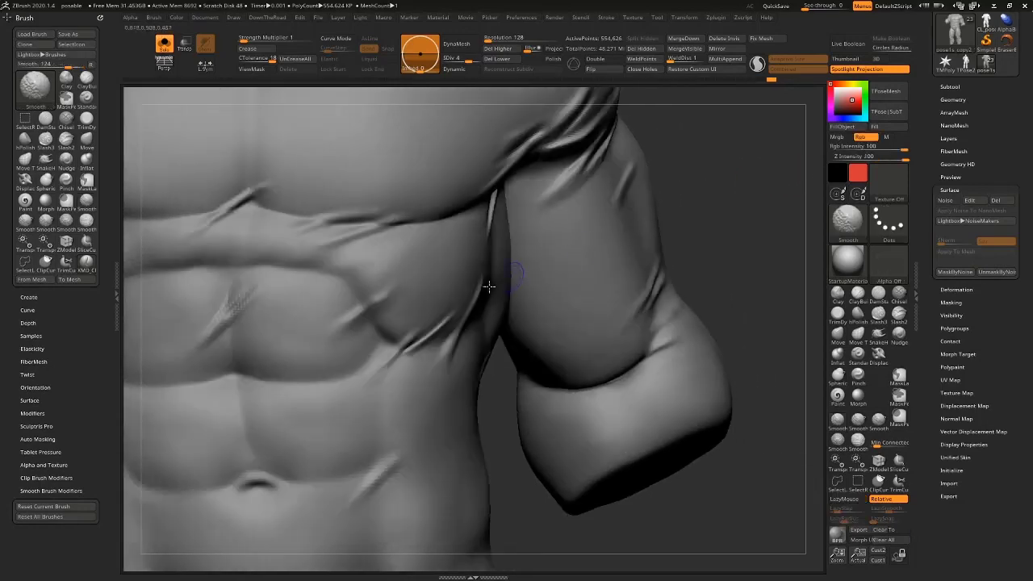
mouse_move(445, 321)
shift+mouse_down()
mouse_move(452, 306)
mouse_move(393, 358)
shift+mouse_up()
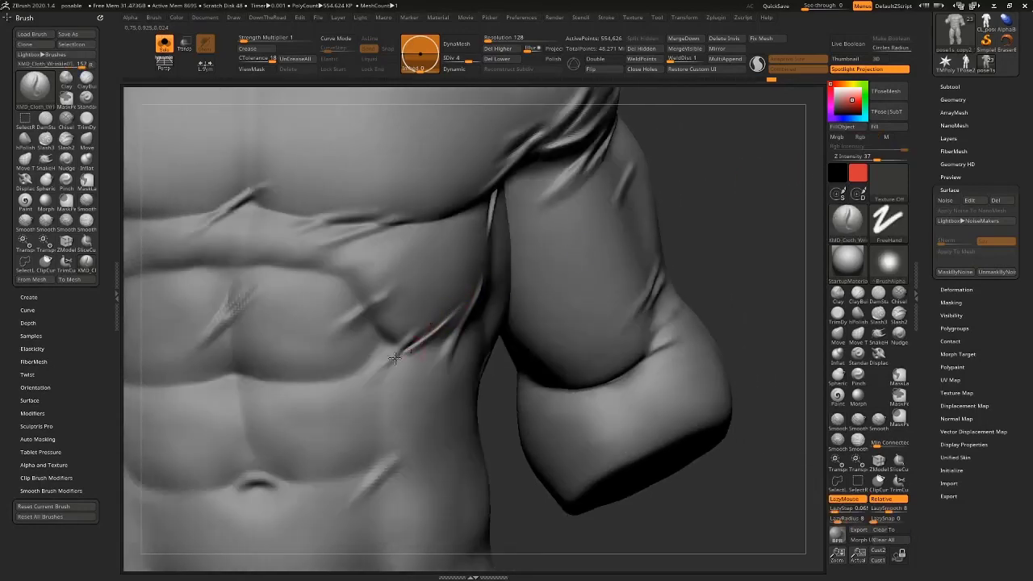
right_drag(489, 306, 436, 330)
mouse_move(369, 367)
mouse_down()
mouse_move(383, 350)
mouse_move(361, 371)
mouse_move(371, 365)
mouse_up()
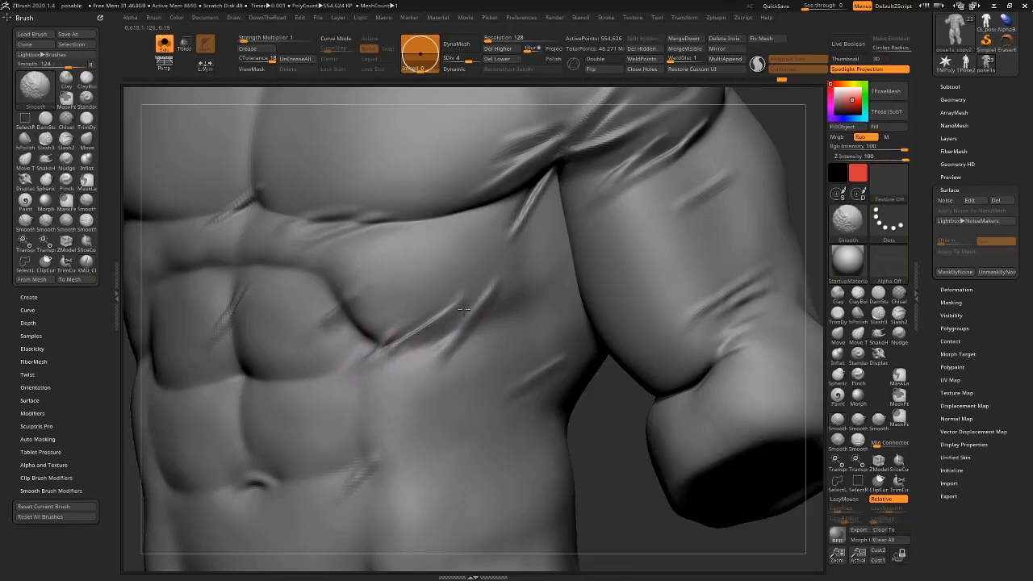
shift+drag(463, 311, 478, 290)
Strengthen the wrinkle crossing the outer edge of the upper abdominal muscle and smooth it.
right_drag(604, 219, 461, 292)
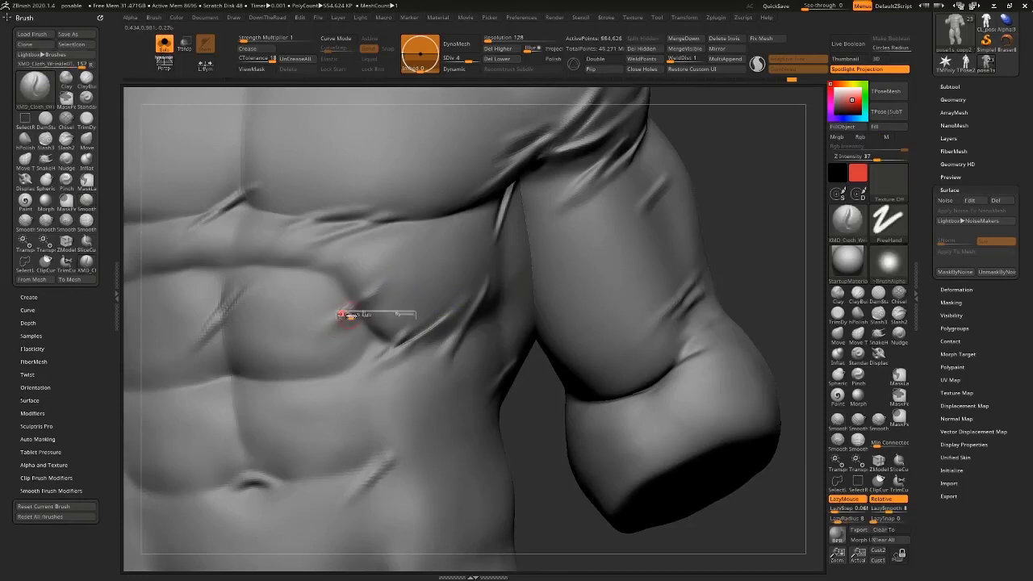
right_drag(748, 158, 362, 294)
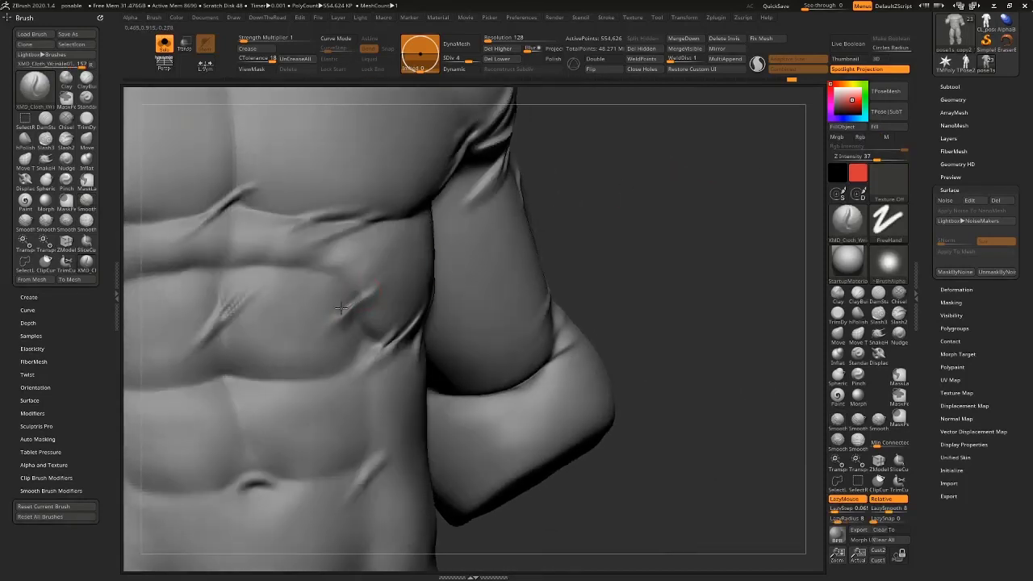
key(shift)
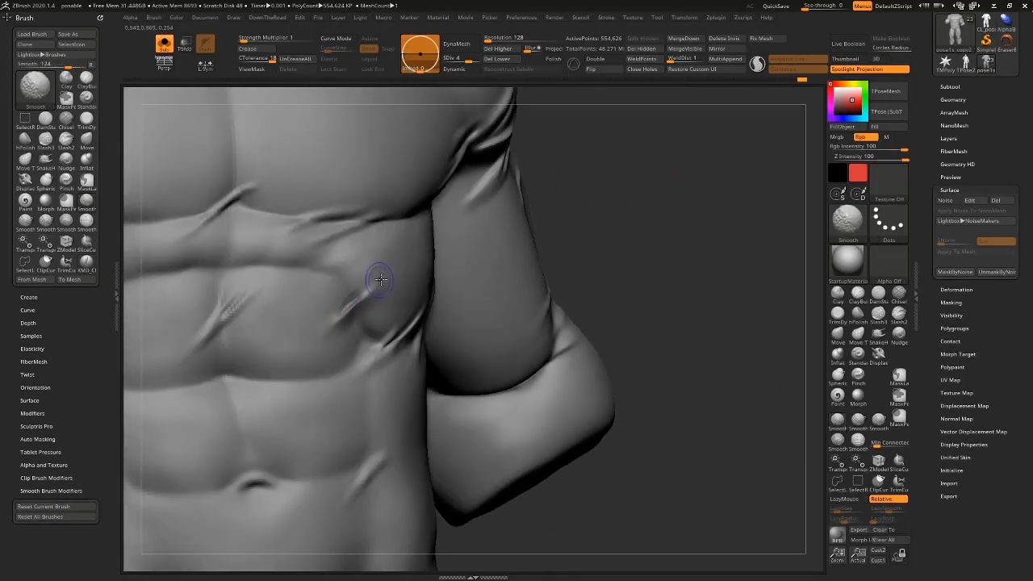
shift+drag(371, 288, 329, 318)
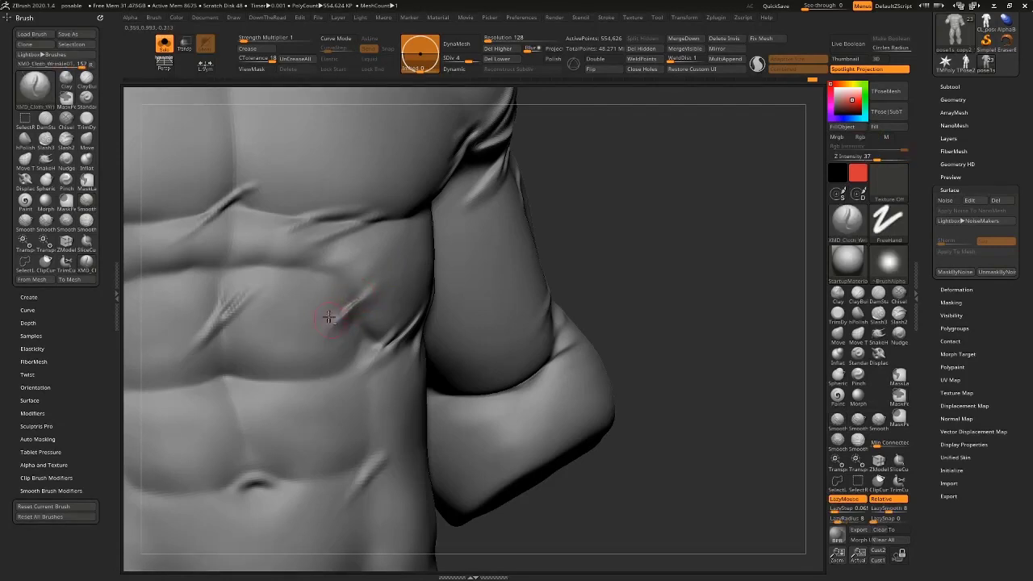
Show the complete character and change the document background colour to bright green.
alt+drag(625, 206, 689, 247)
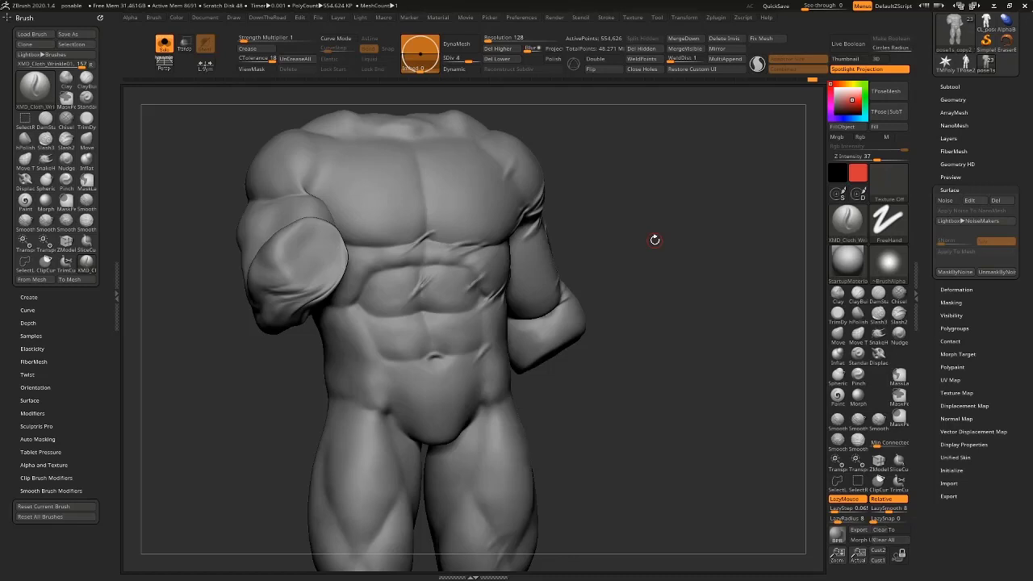
drag(707, 285, 634, 273)
key(alt+s)
click(155, 17)
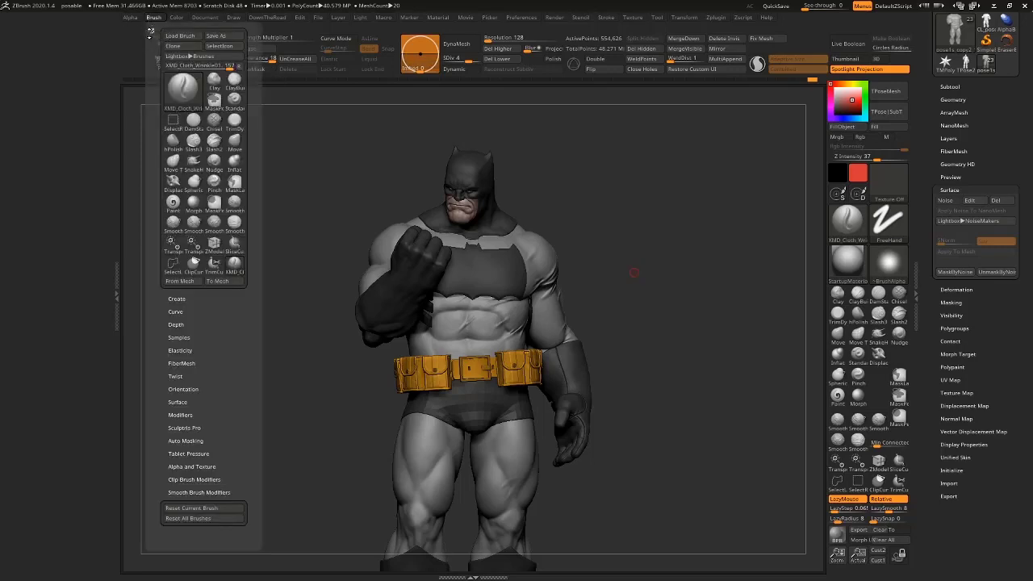
click(151, 30)
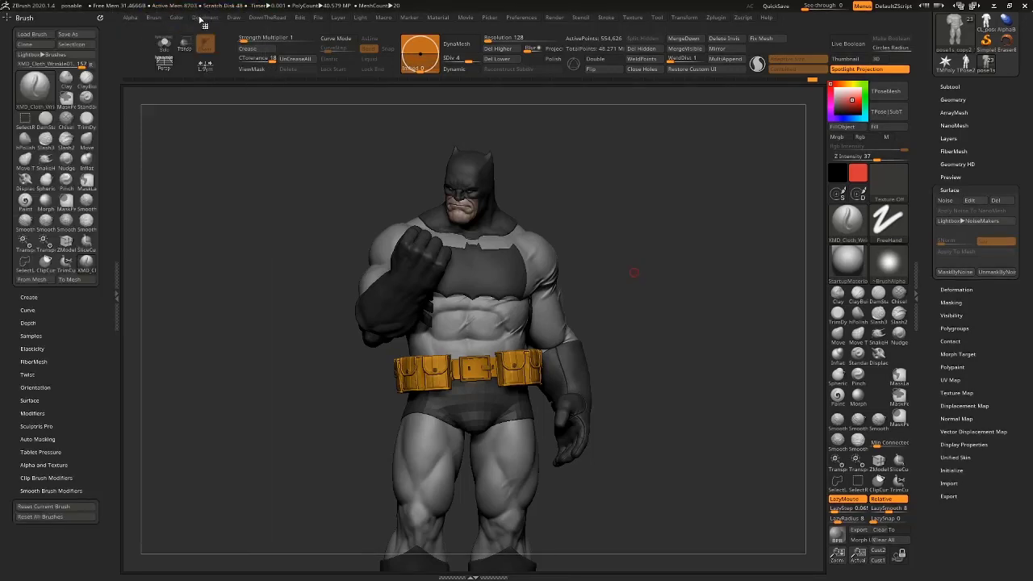
click(203, 17)
click(202, 30)
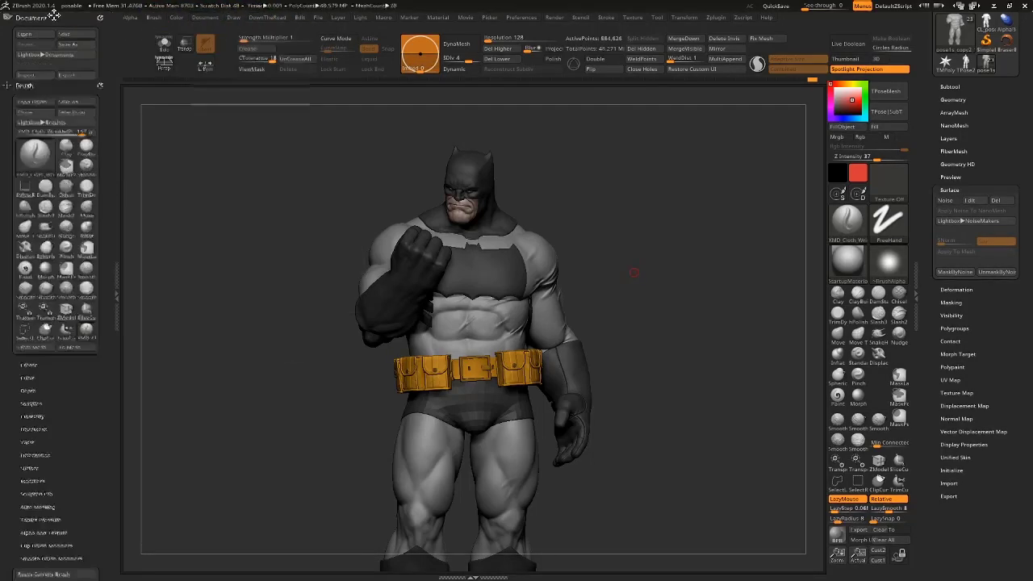
drag(29, 197, 706, 307)
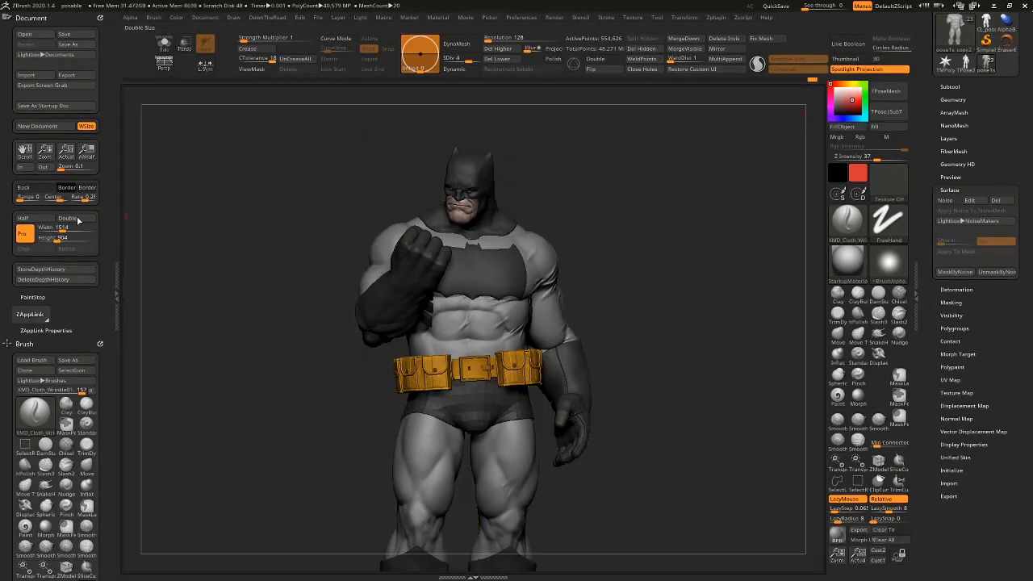
drag(35, 192, 860, 85)
drag(657, 226, 682, 232)
drag(710, 242, 715, 277)
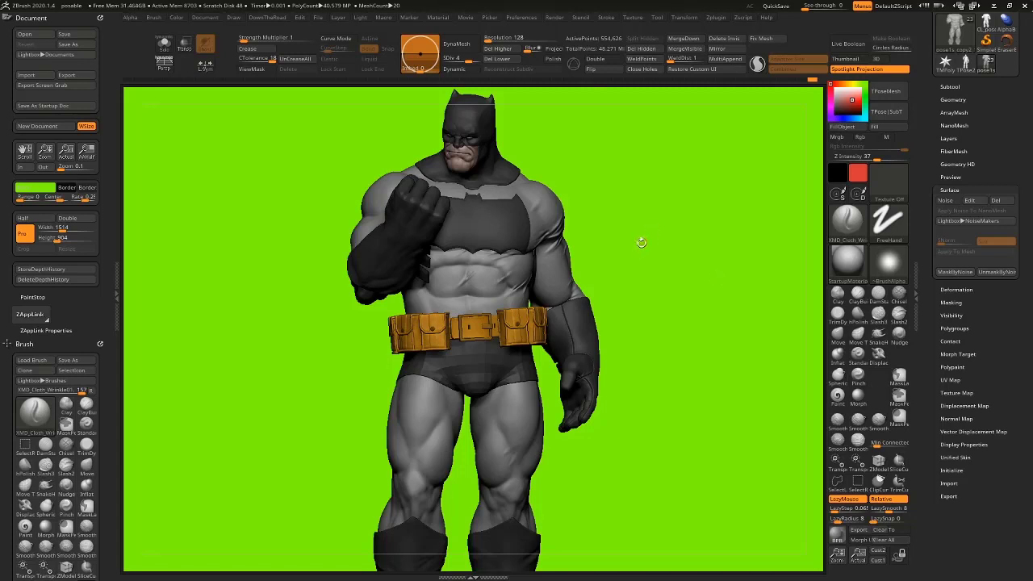
drag(683, 217, 664, 262)
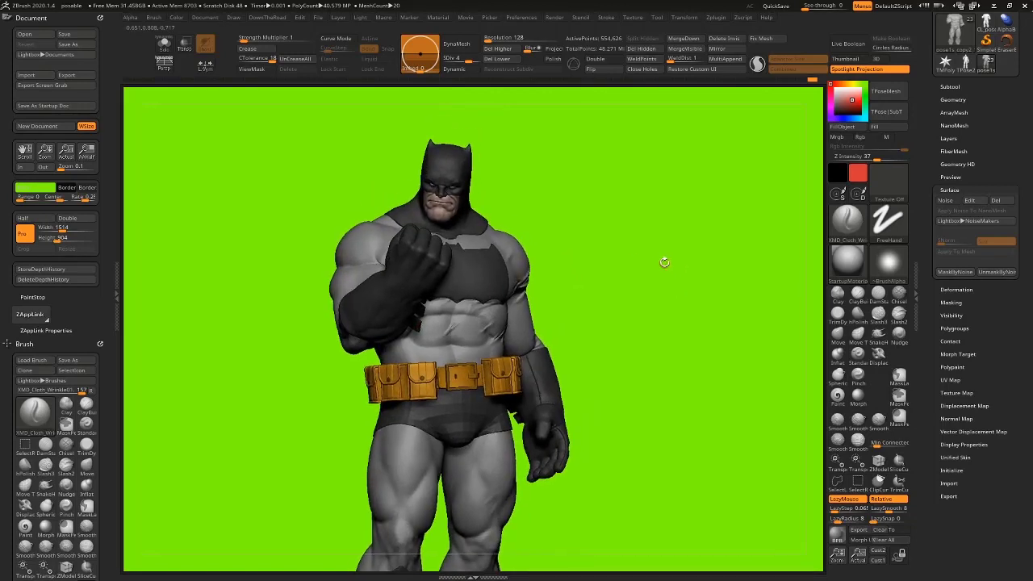
Change the document background to magenta and return it to dark grey.
click(208, 18)
drag(216, 189, 832, 105)
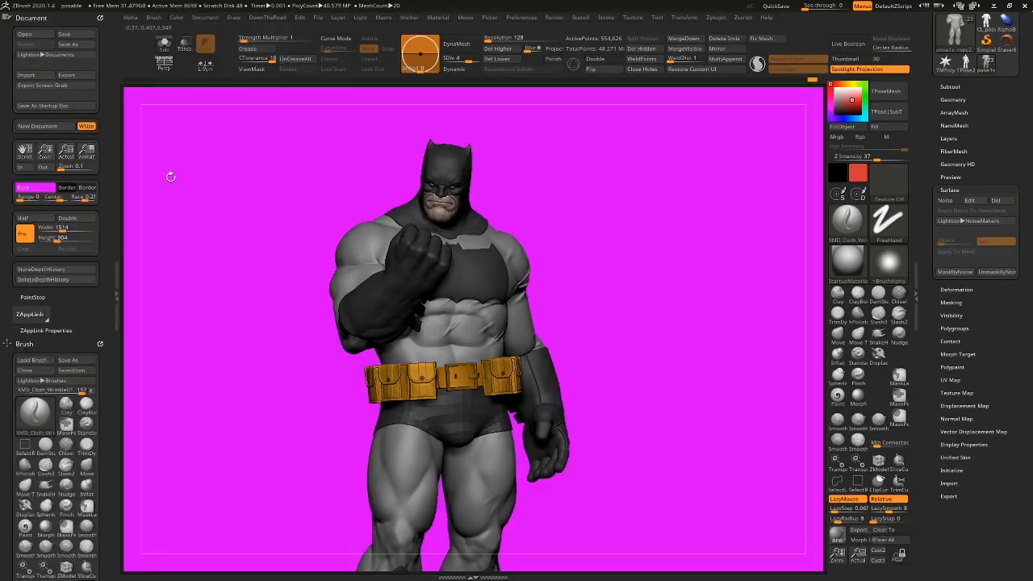
click(211, 18)
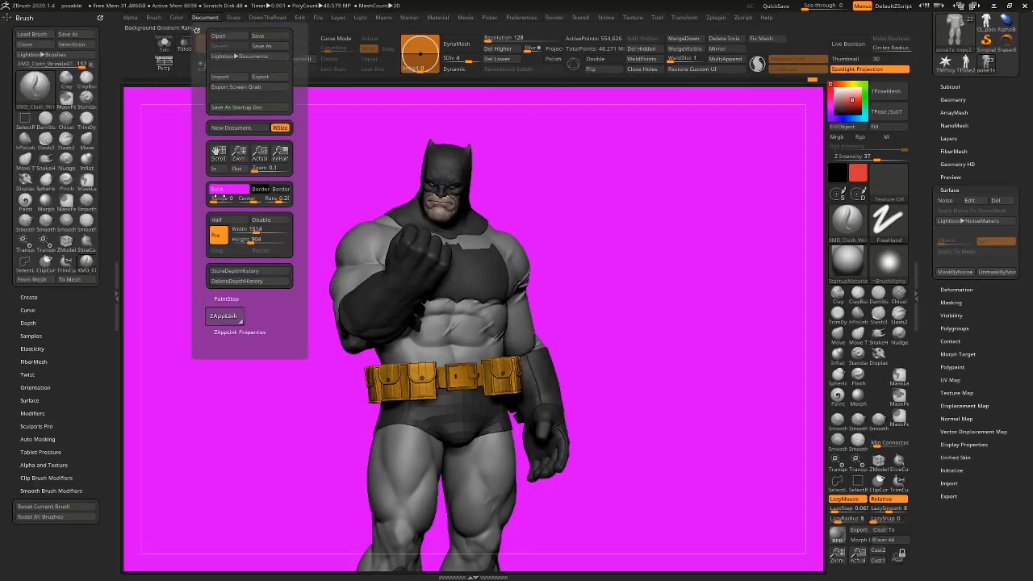
click(230, 196)
drag(230, 196, 835, 111)
mouse_move(716, 297)
mouse_down()
mouse_move(695, 296)
mouse_move(690, 271)
mouse_up()
Select the ClayBuildup brush and isolate the body mesh to view its sculpted wrinkles.
click(856, 296)
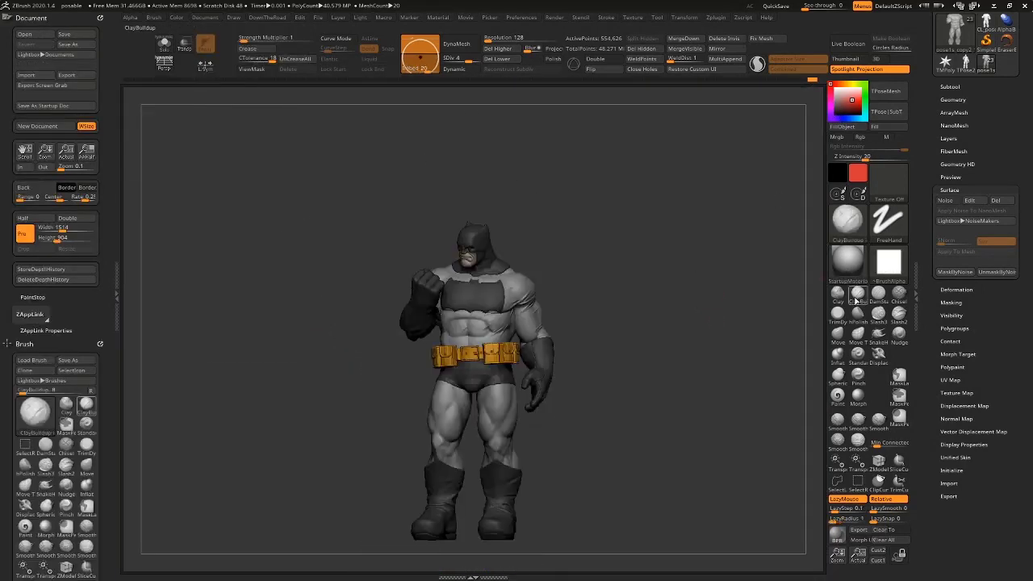
drag(650, 242, 619, 211)
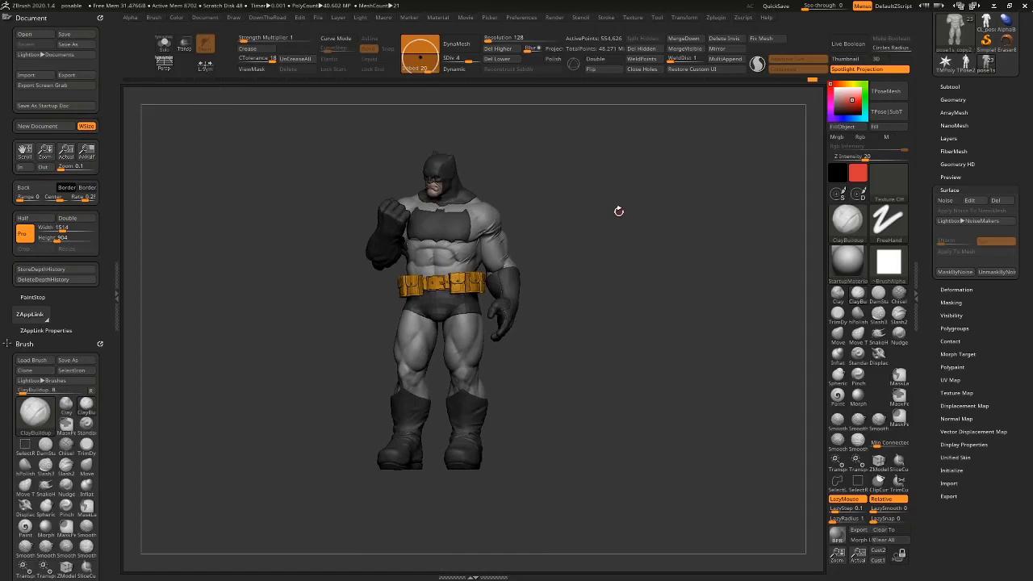
drag(678, 406, 660, 404)
click(164, 43)
alt+drag(661, 291, 699, 333)
drag(698, 332, 650, 309)
key(shift+f)
key(shift+f)
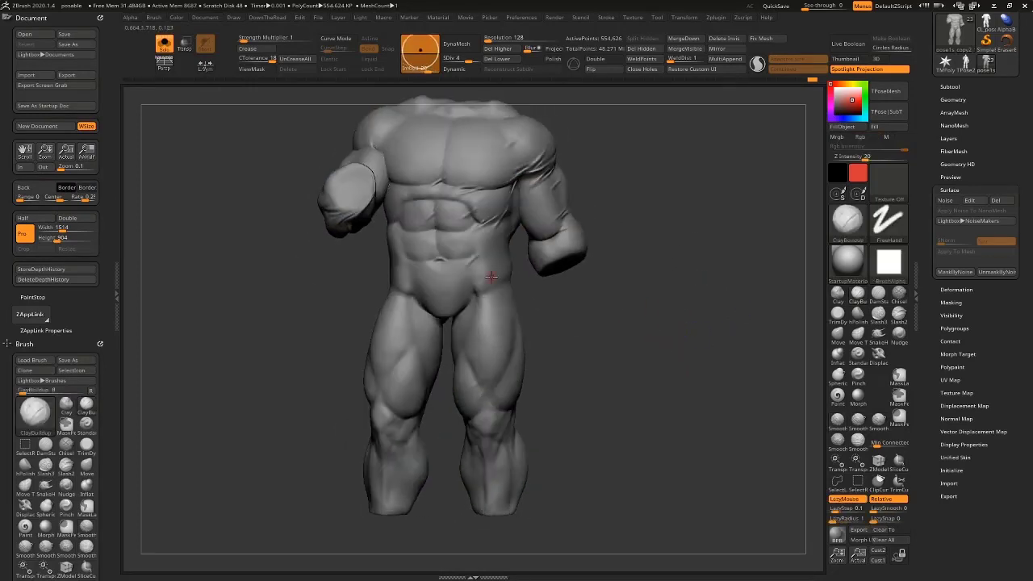
Enable the woven surface noise on the suit and isolate the body to check the fabric over the wrinkles.
key(ctrl+shift+s)
click(945, 200)
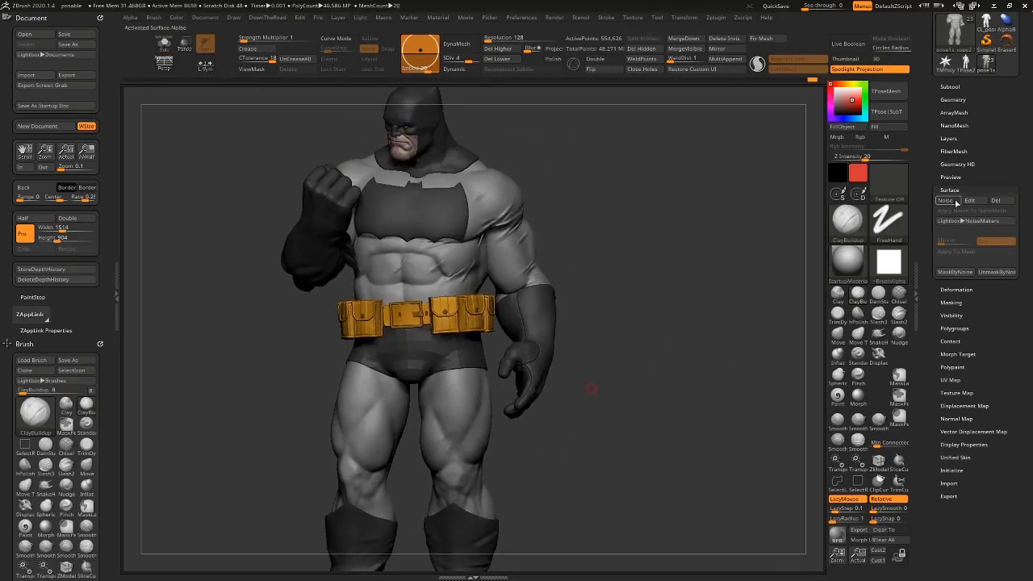
drag(662, 297, 627, 396)
key(ctrl+shift+s)
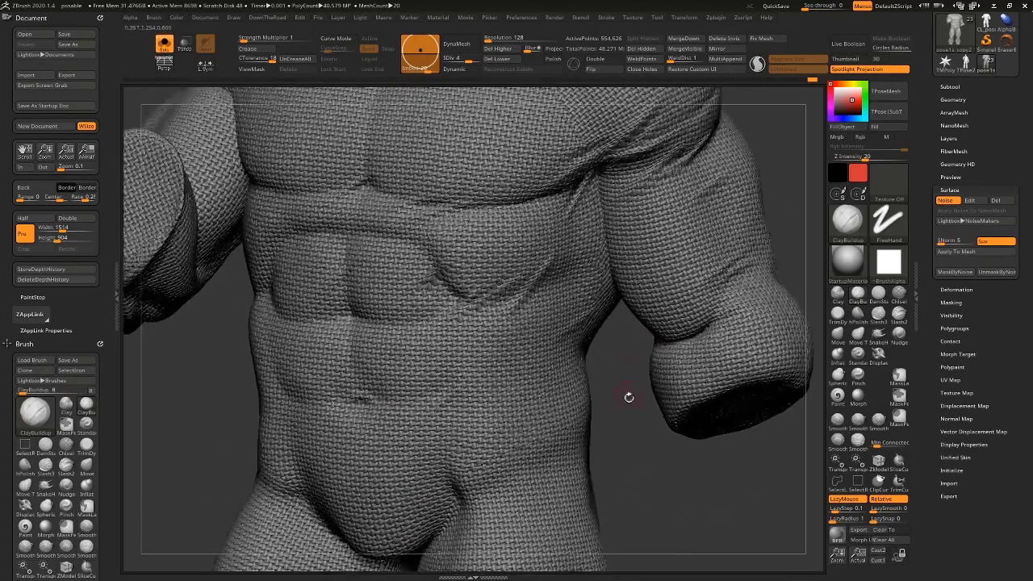
Subdivide the isolated body mesh to subdivision level 6 for denser fabric detail.
alt+drag(728, 278, 576, 482)
alt+drag(752, 238, 710, 261)
drag(732, 220, 675, 261)
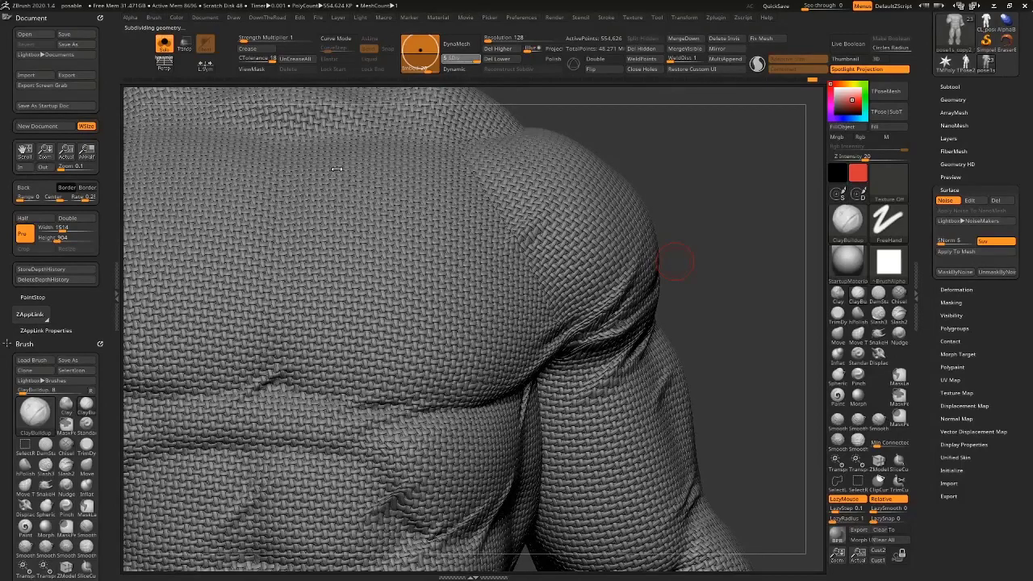
key(d)
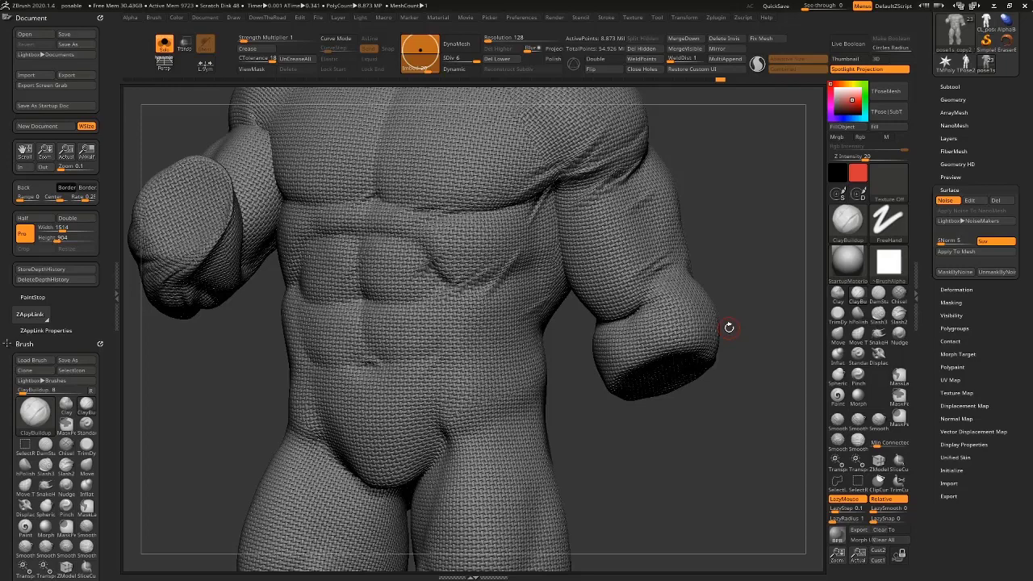
Compare the torso and arm wrinkles with the woven surface noise switched off and back on.
drag(729, 326, 744, 287)
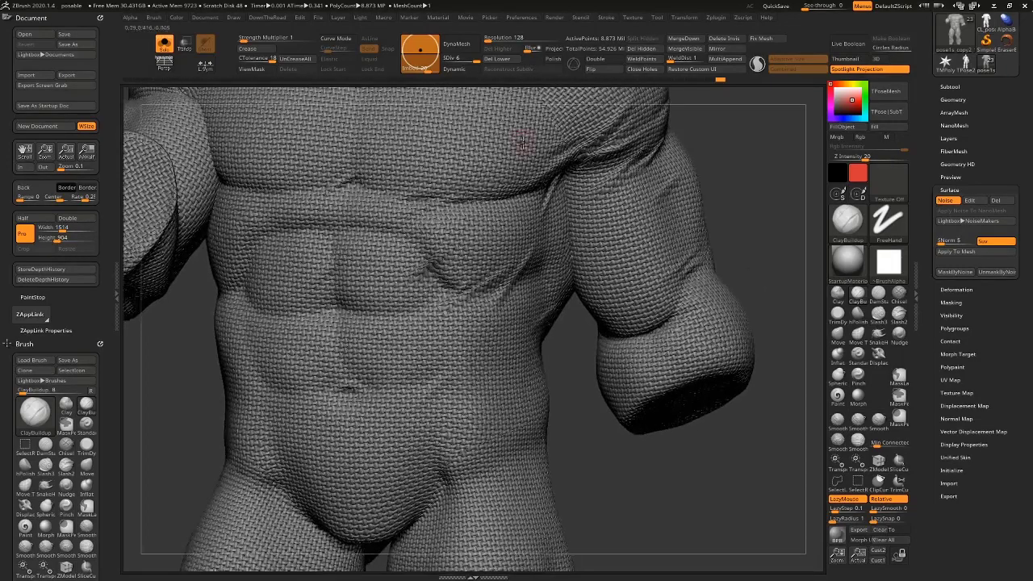
alt+drag(749, 142, 711, 218)
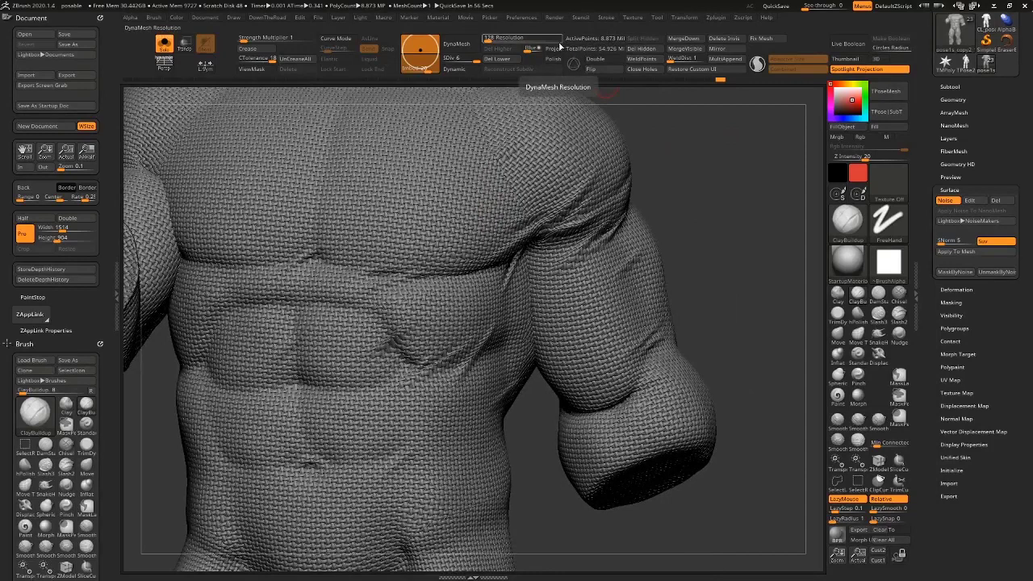
click(946, 200)
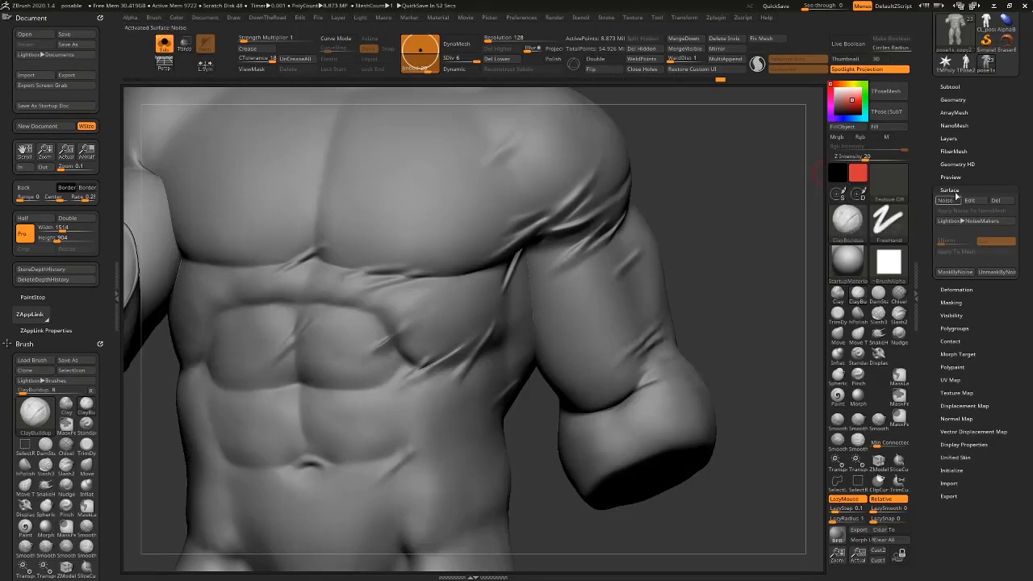
click(945, 200)
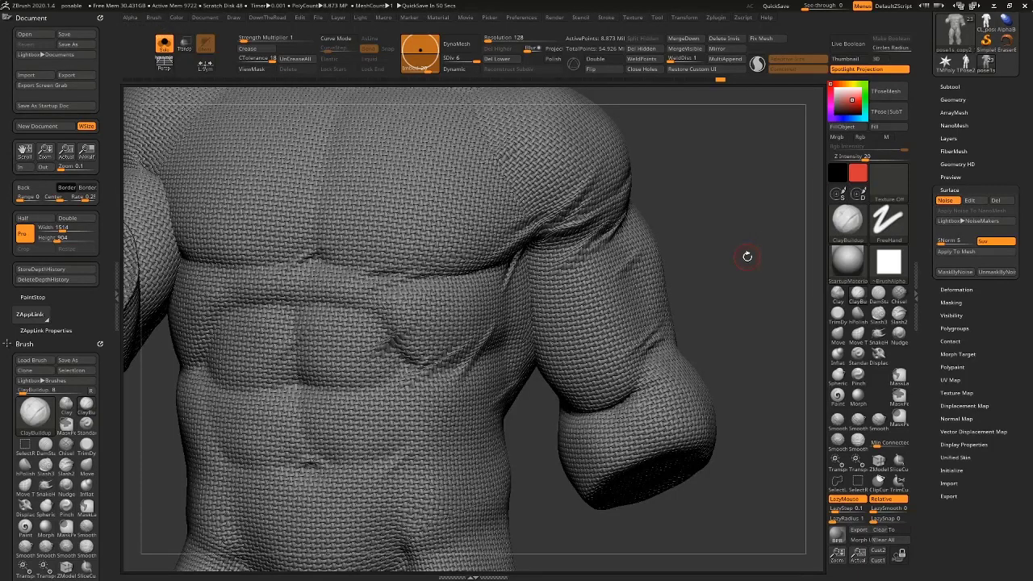
drag(754, 218, 728, 223)
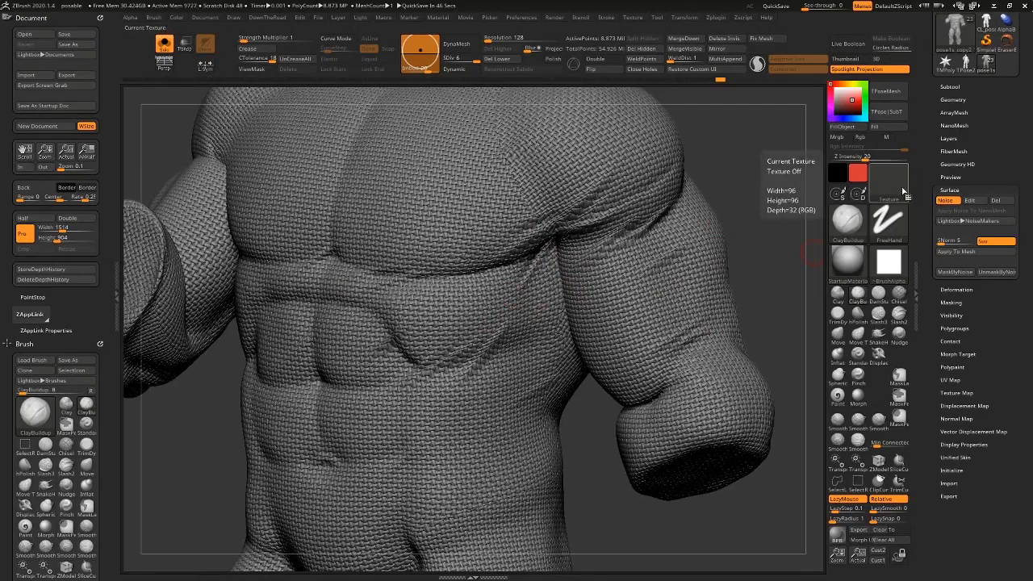
Try applying the woven surface noise to the body mesh and inspect the fabric relief on the groin and abdomen.
click(964, 253)
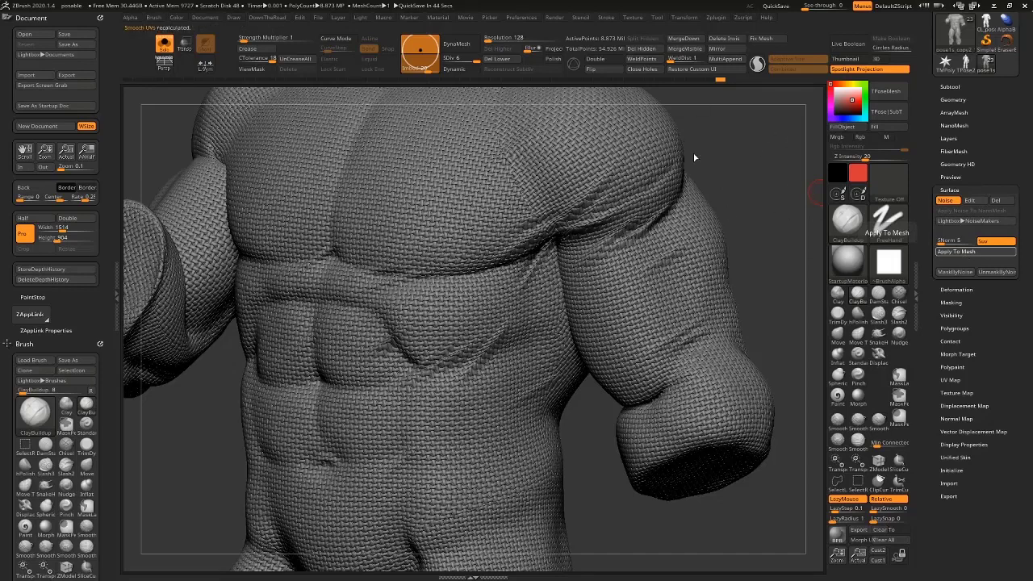
mouse_move(716, 172)
mouse_down()
mouse_move(726, 167)
mouse_move(779, 292)
mouse_up()
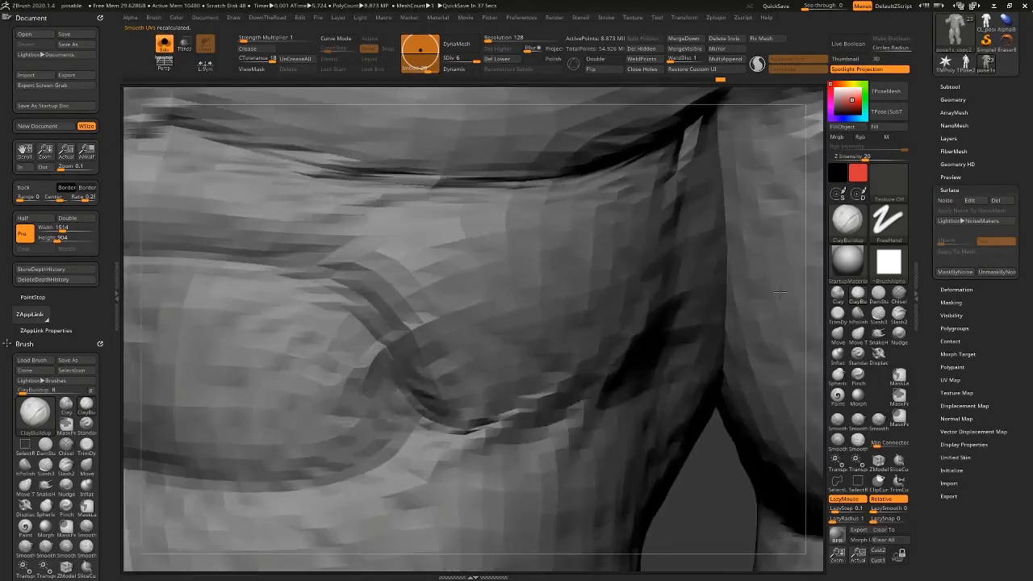
drag(707, 500, 696, 491)
key(f)
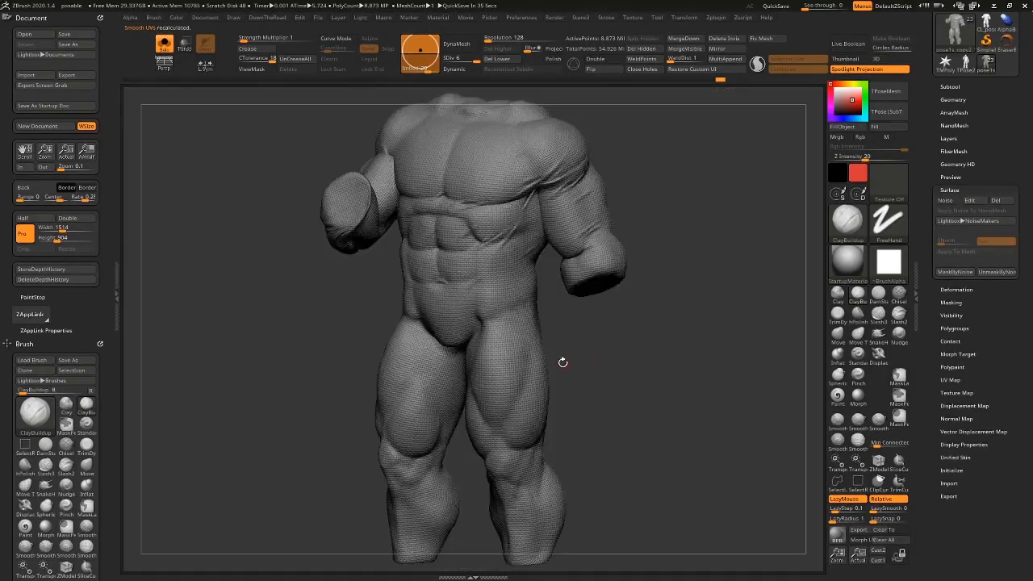
alt+drag(673, 339, 750, 517)
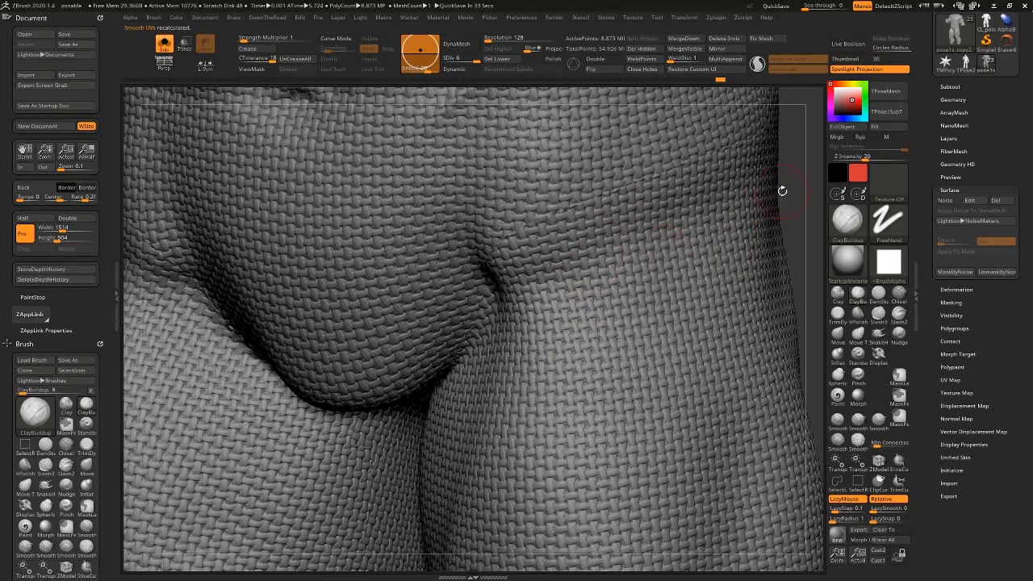
mouse_move(782, 191)
alt+mouse_down()
mouse_move(652, 396)
mouse_move(746, 379)
alt+mouse_up()
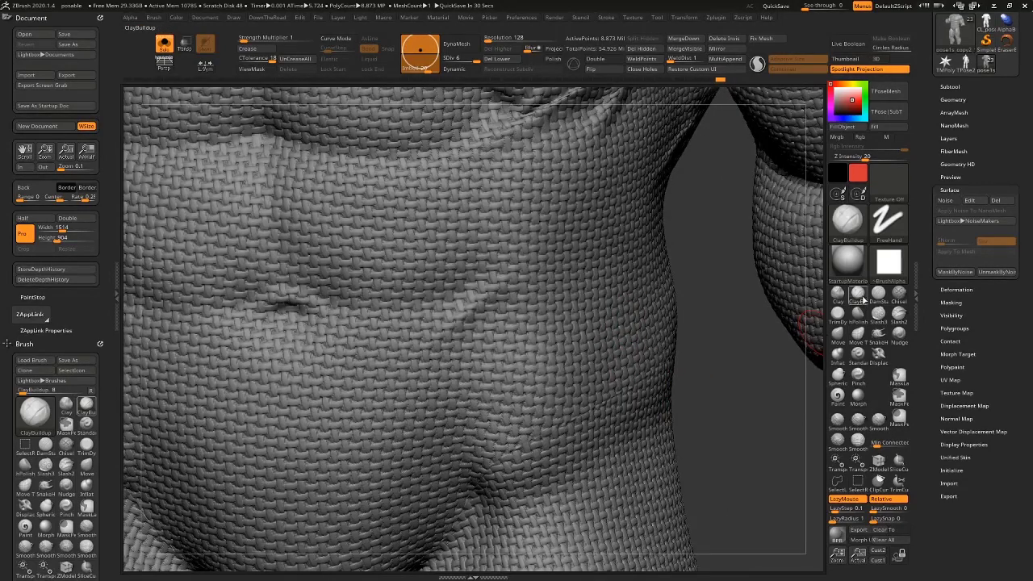
Try a DamStandard crease and smoothing on the abdomen's fabric, and undo back to the unapplied surface noise.
click(878, 294)
drag(502, 302, 526, 198)
drag(710, 341, 526, 298)
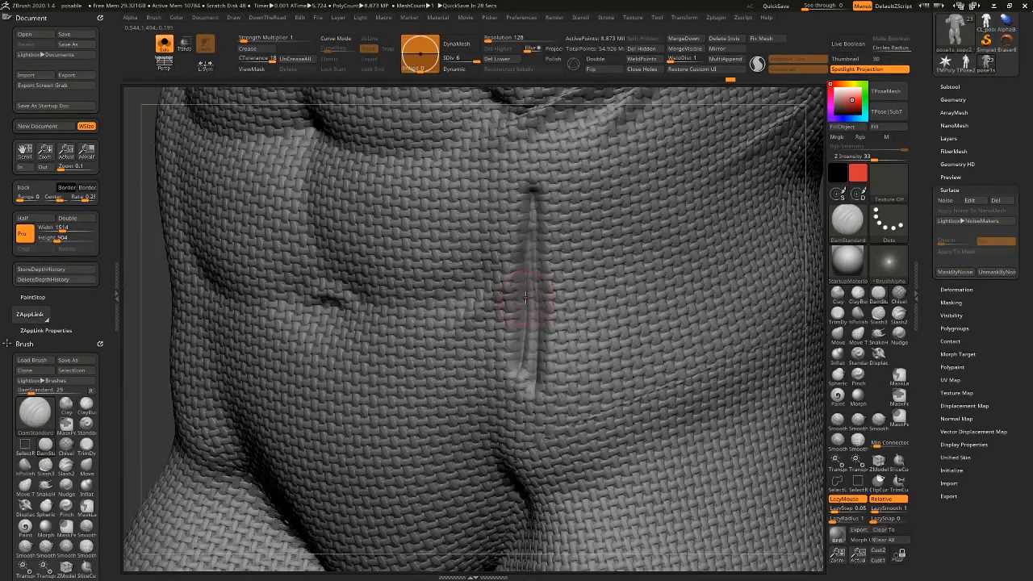
key(ctrl+z)
mouse_move(587, 288)
shift+mouse_down()
mouse_move(577, 245)
mouse_move(588, 334)
shift+mouse_up()
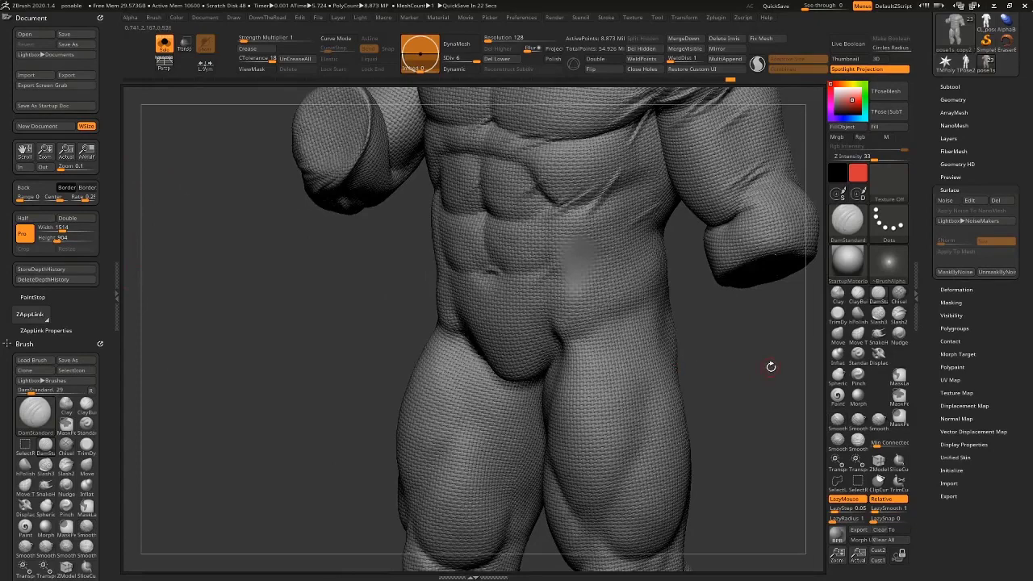
mouse_move(770, 362)
mouse_down()
mouse_move(618, 422)
mouse_move(641, 422)
mouse_up()
key(ctrl)
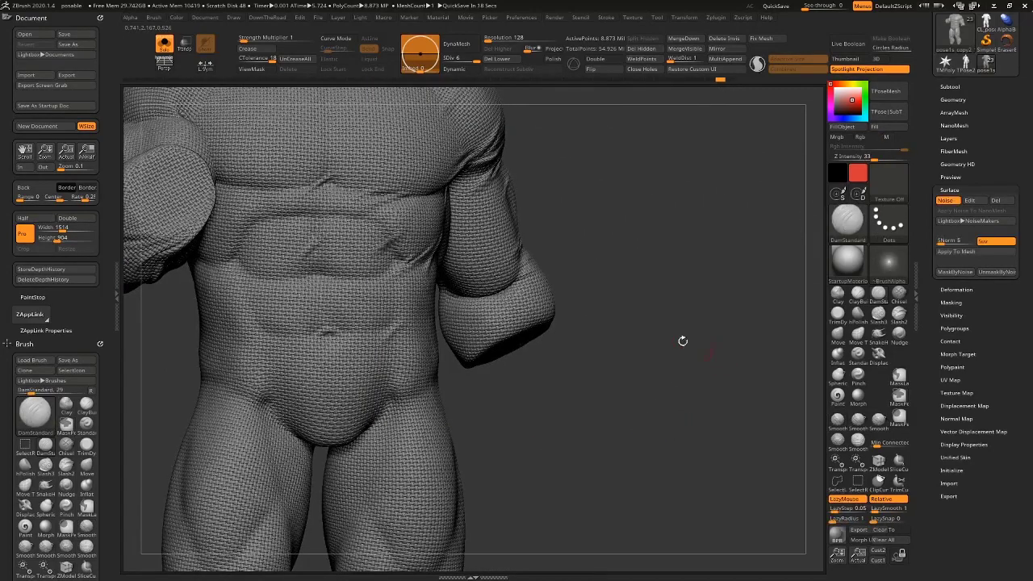
Set the woven noise's strength to -0.5 in NoiseMaker and apply the noise to the body mesh.
alt+drag(682, 341, 719, 410)
click(978, 202)
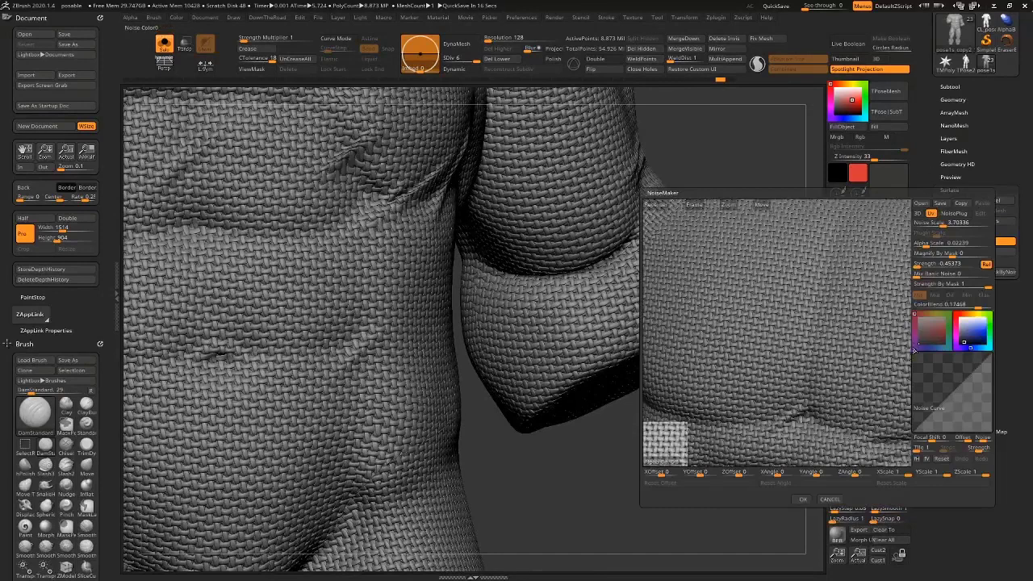
click(915, 265)
text(0.5)
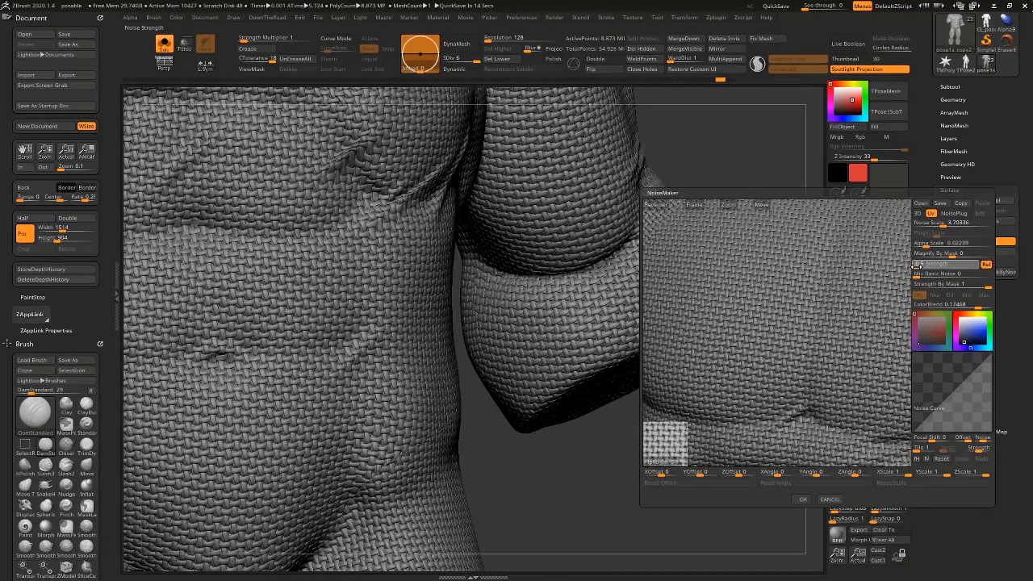
key(Return)
click(803, 498)
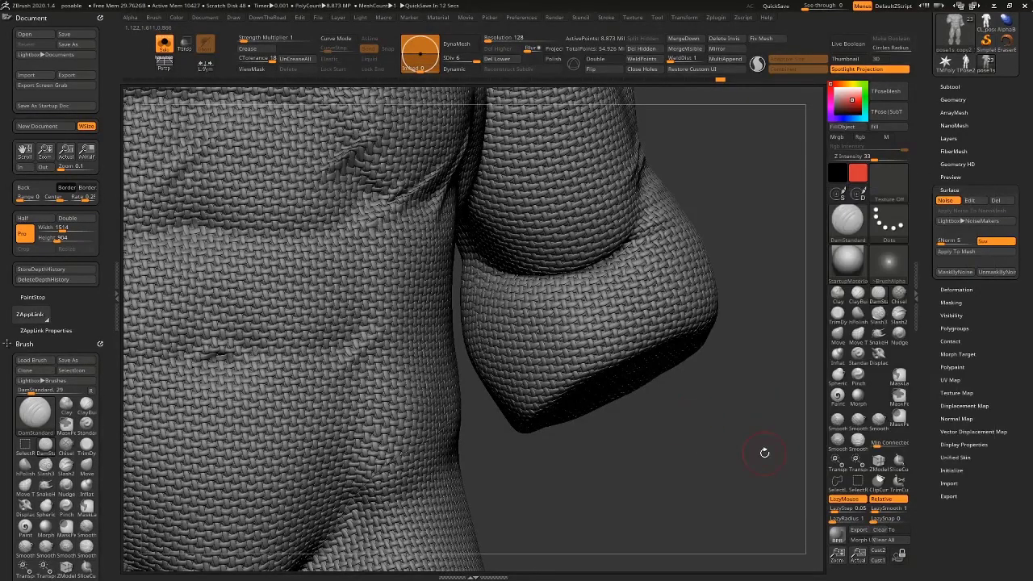
click(952, 252)
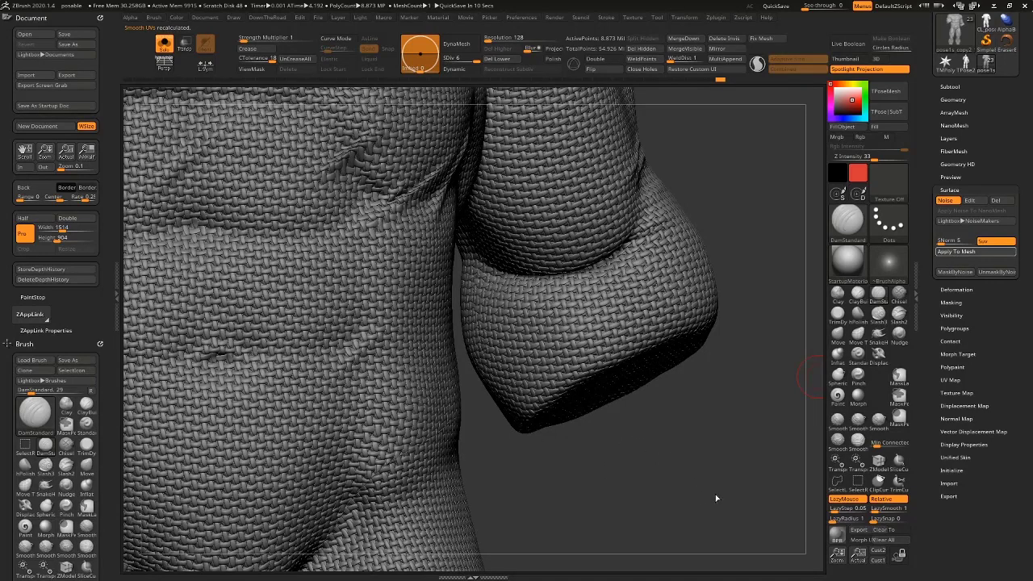
Examine the woven relief on the suit body, both with the full costume shown and with the body isolated.
drag(653, 483, 687, 454)
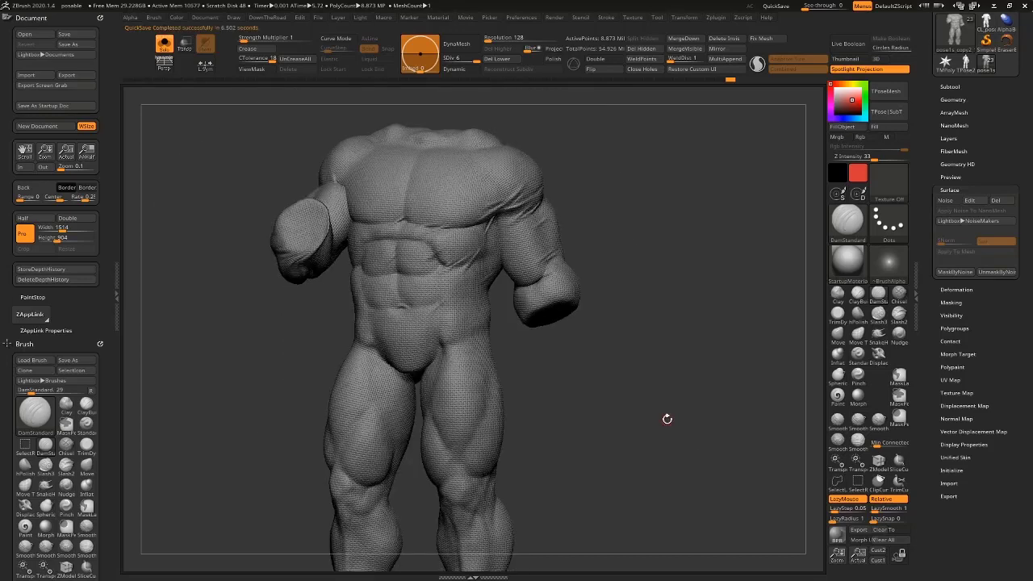
drag(667, 419, 680, 383)
drag(676, 323, 601, 212)
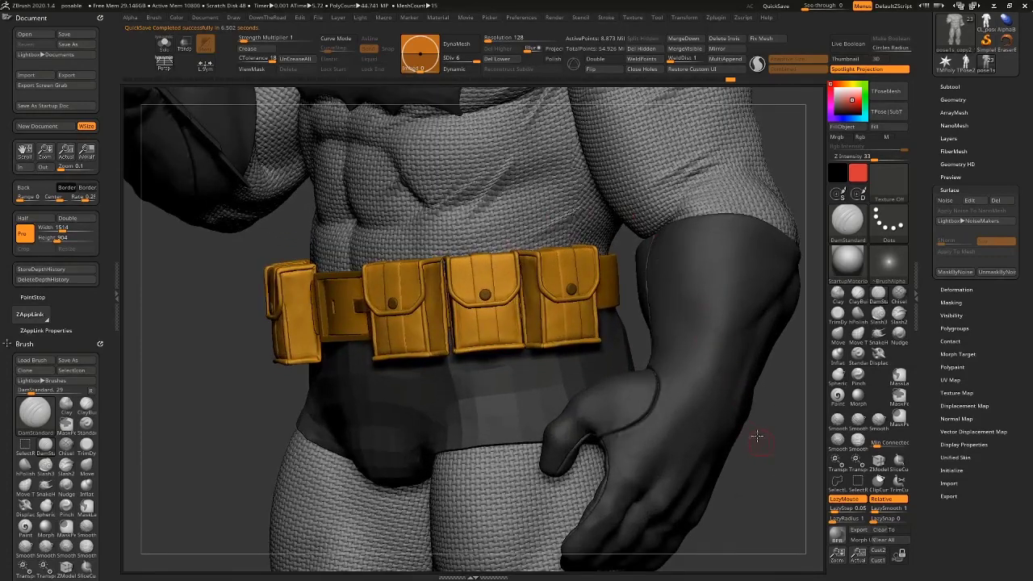
alt+drag(757, 435, 727, 327)
key(alt+s)
drag(716, 380, 577, 304)
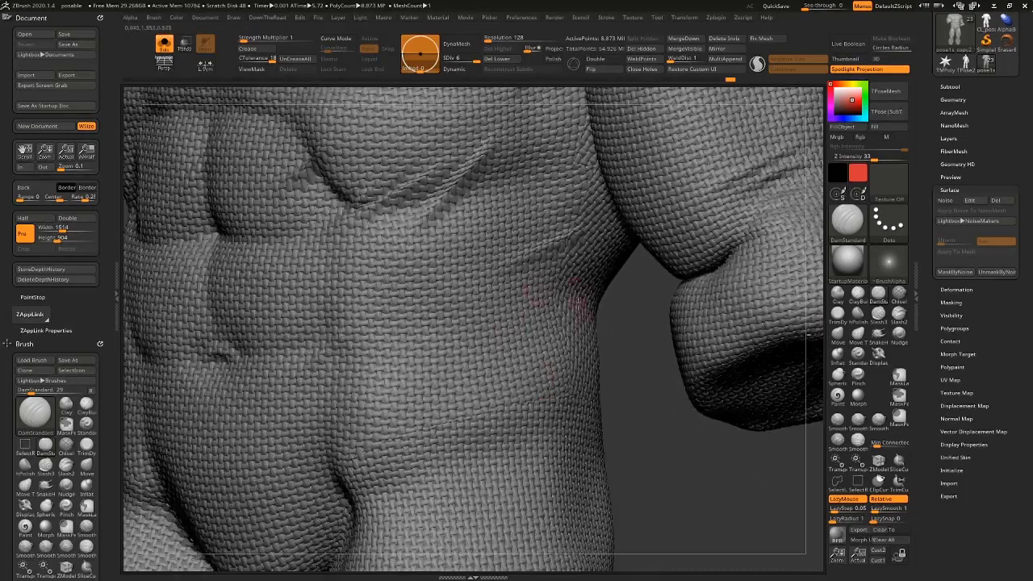
drag(664, 376, 458, 382)
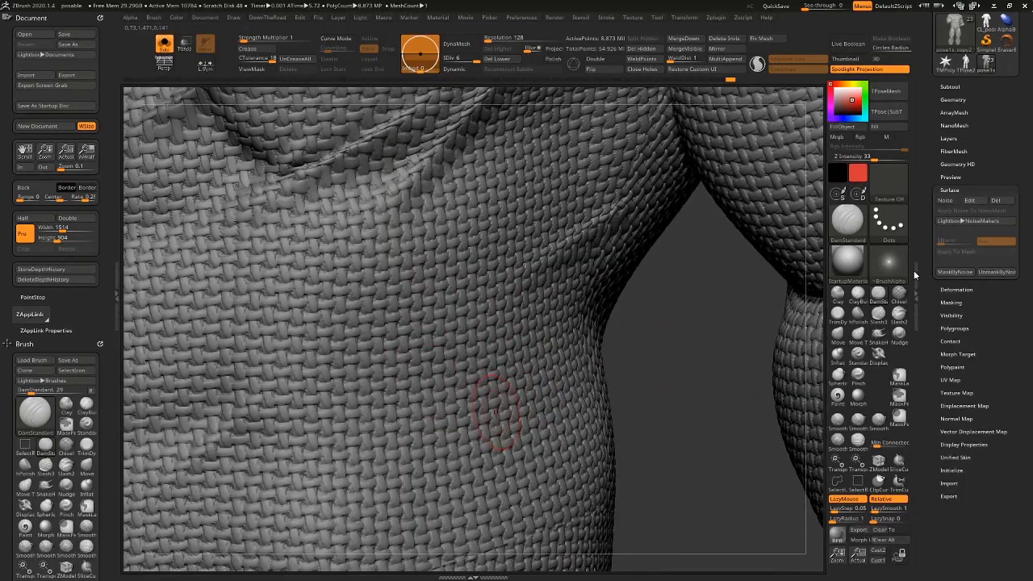
Turn on the mask display and mask the body's weave by cavity with an intensity of 100.
click(952, 190)
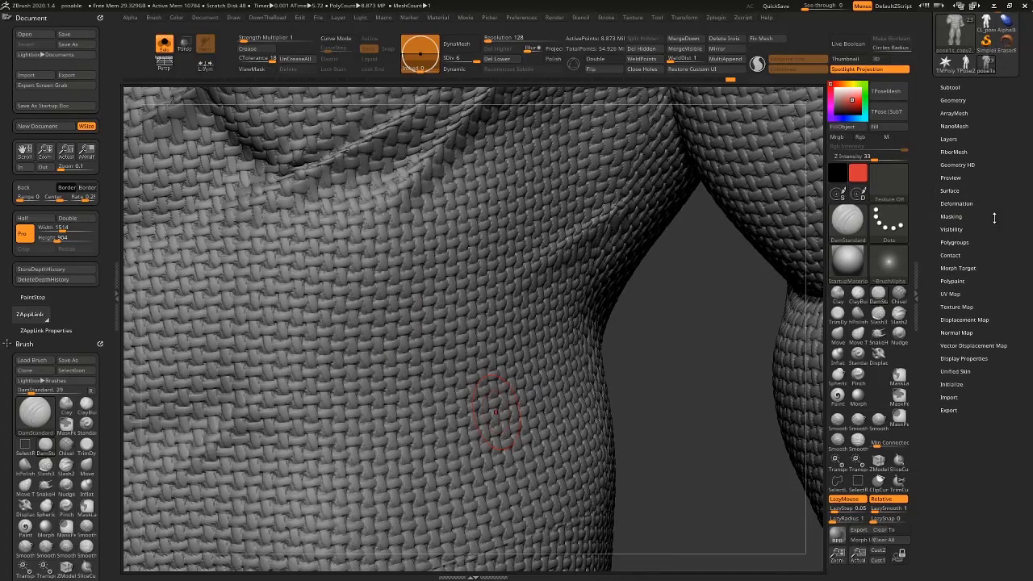
click(949, 216)
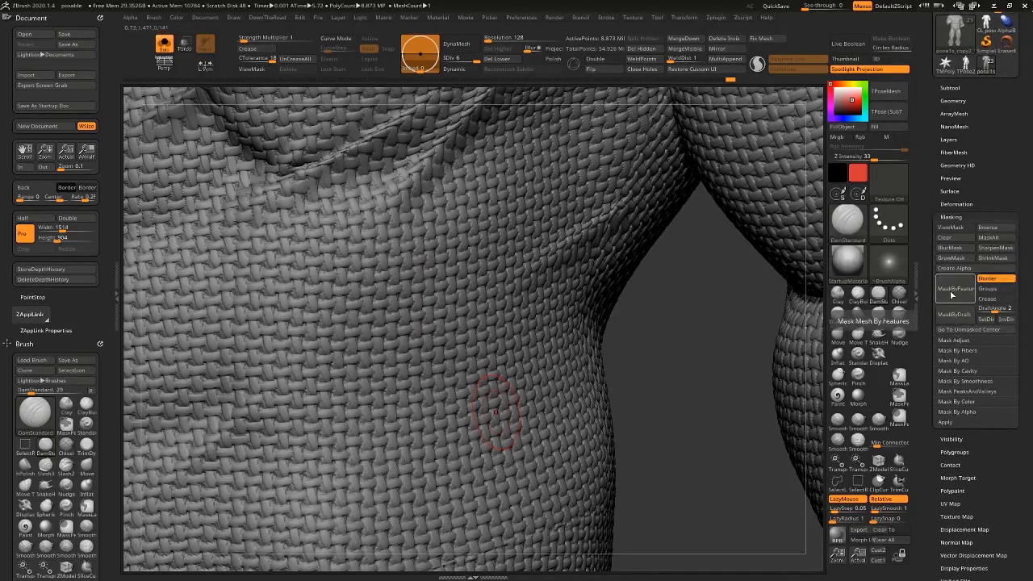
click(960, 371)
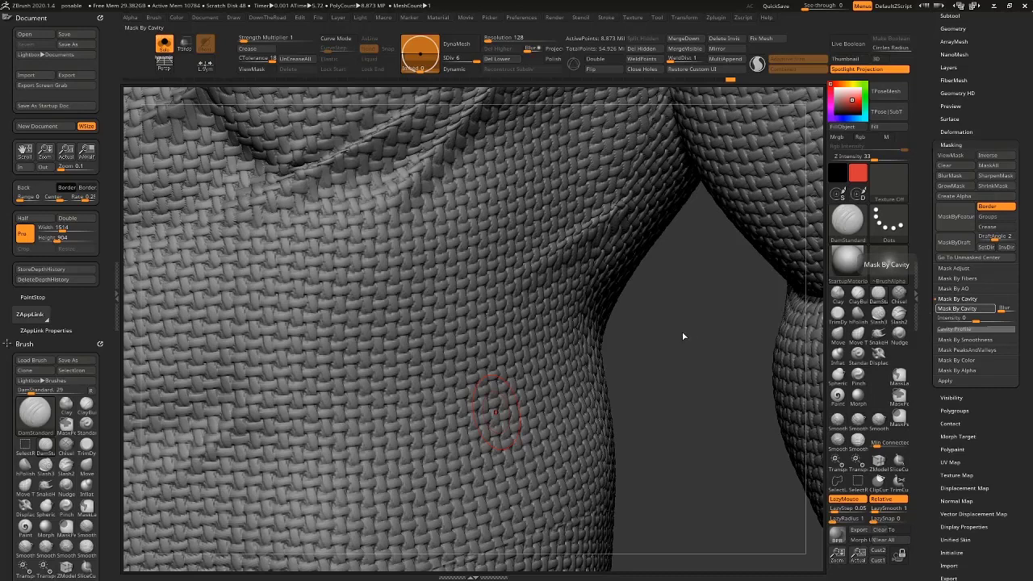
key(ctrl+h)
alt+drag(687, 351, 701, 376)
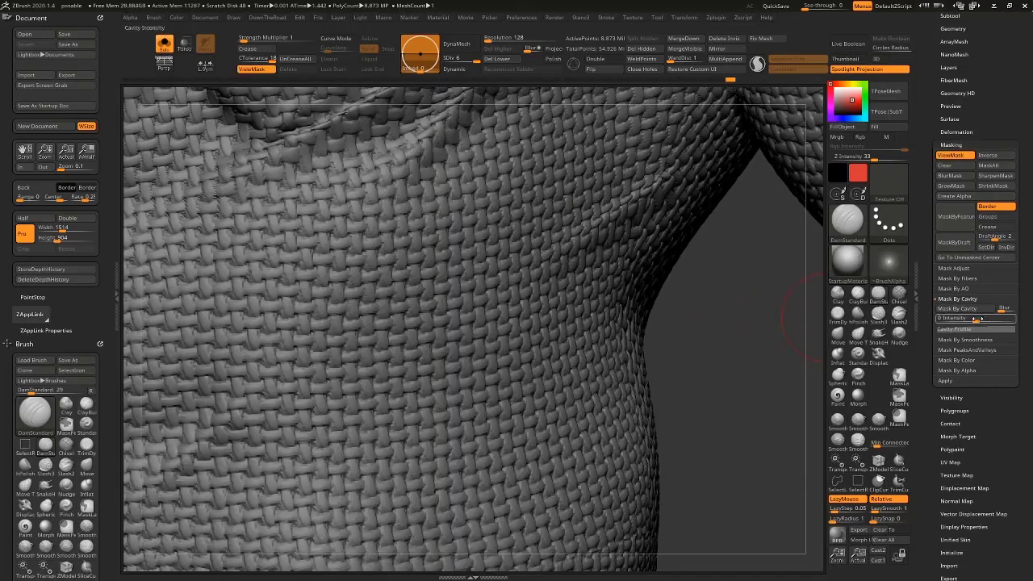
drag(975, 319, 1013, 322)
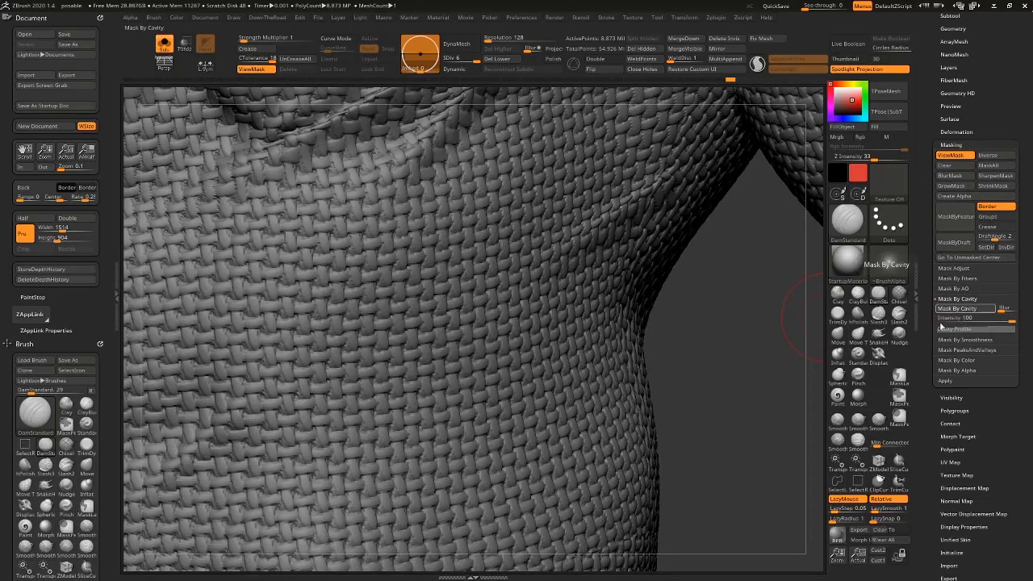
alt+drag(741, 327, 762, 373)
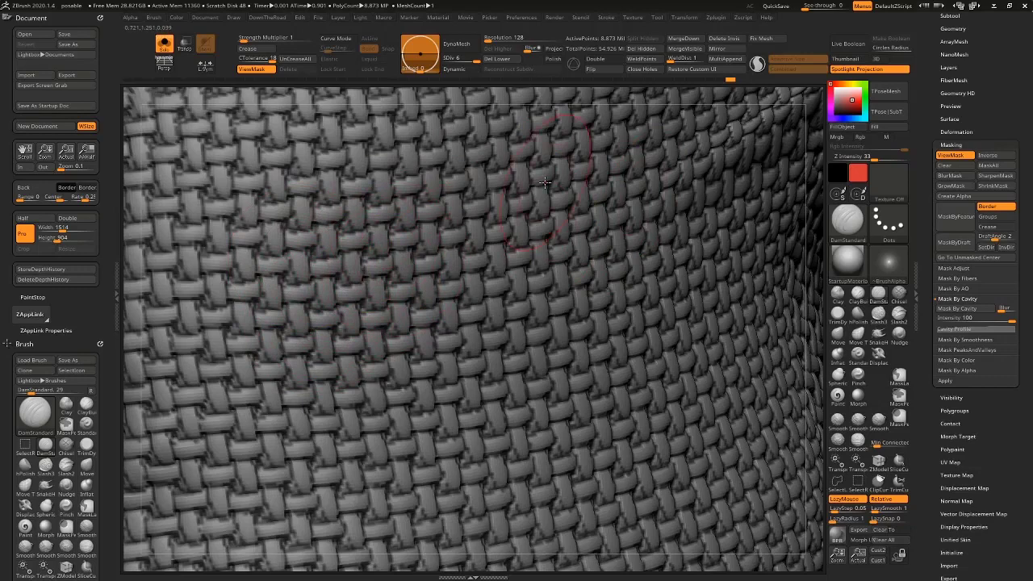
Choose dark grey (RGB 45, 45, 45) as the colour, and invert the cavity mask with its display hidden.
click(834, 110)
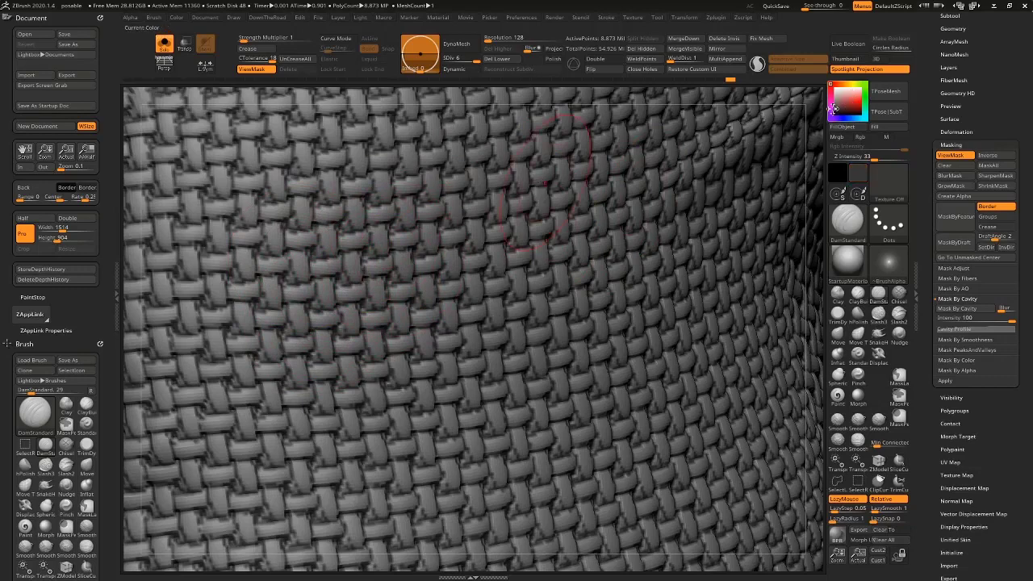
click(836, 292)
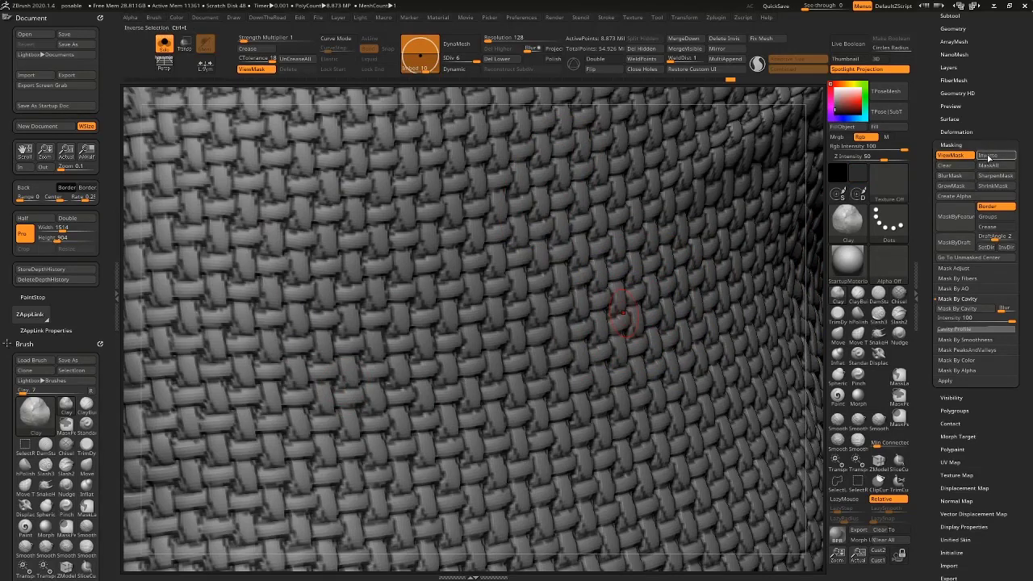
click(989, 155)
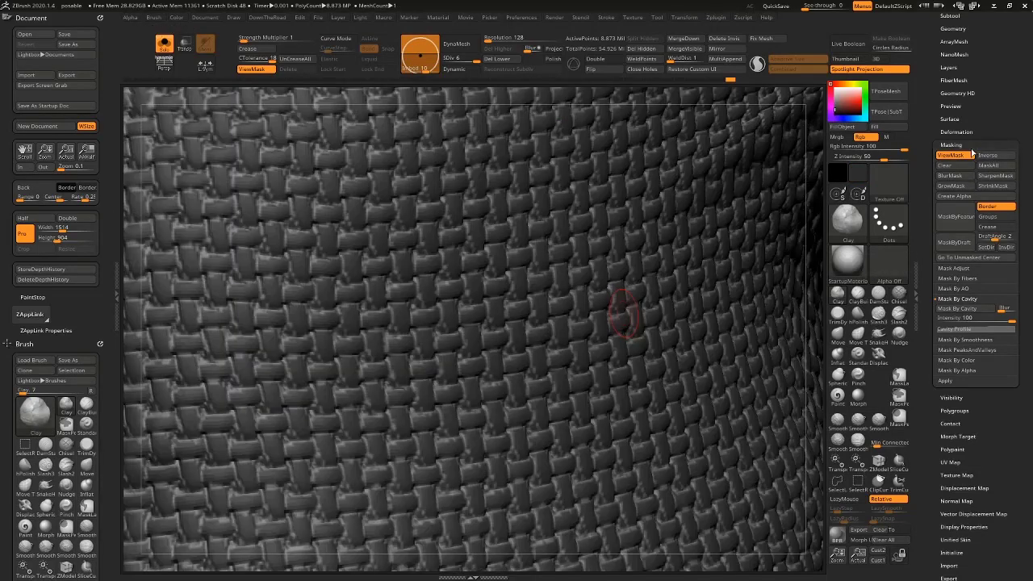
alt+drag(816, 313, 632, 425)
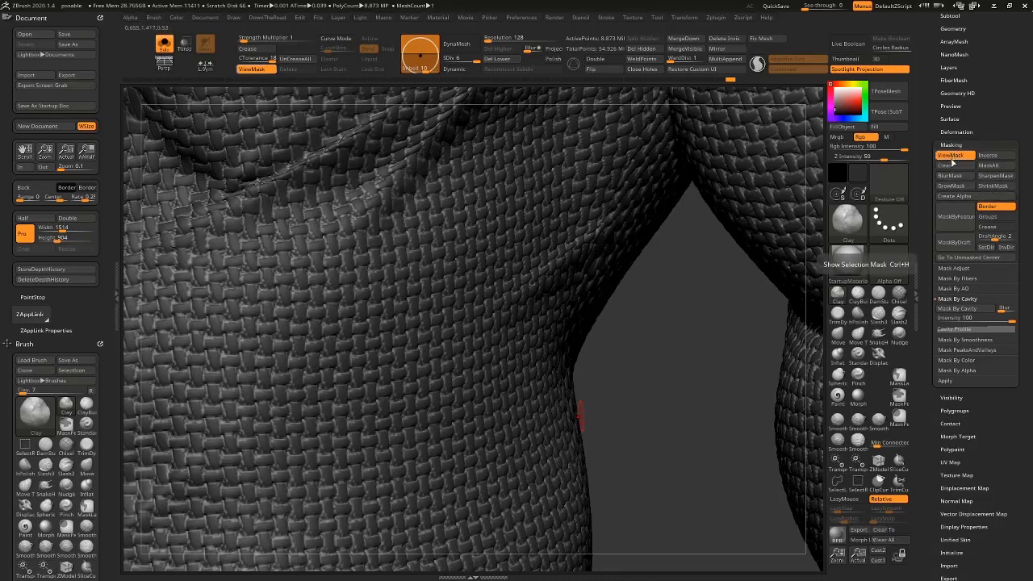
click(953, 156)
drag(721, 336, 684, 342)
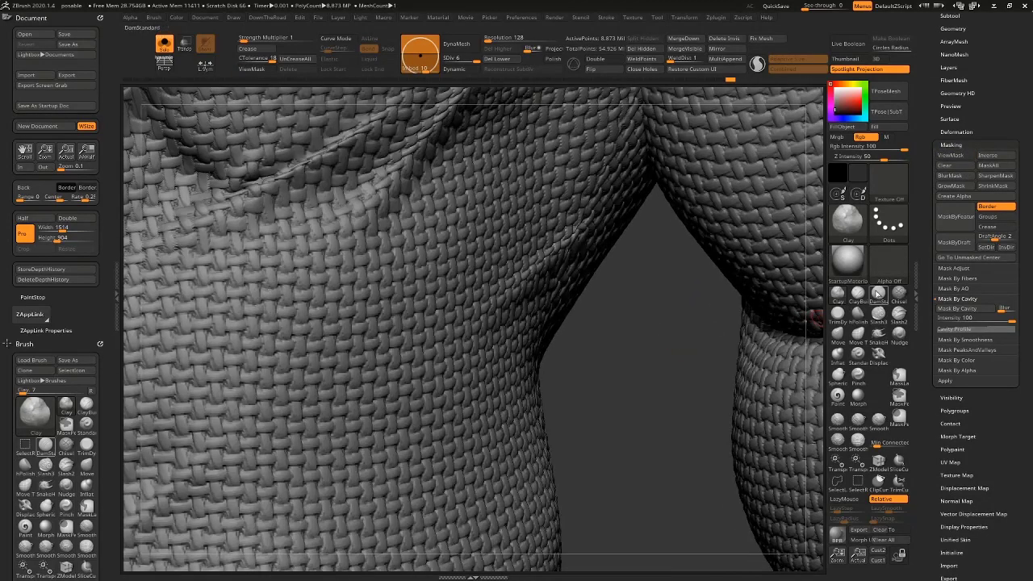
Try the ClayBuildup brush over the masked weave on the side of the torso.
click(857, 295)
key(s)
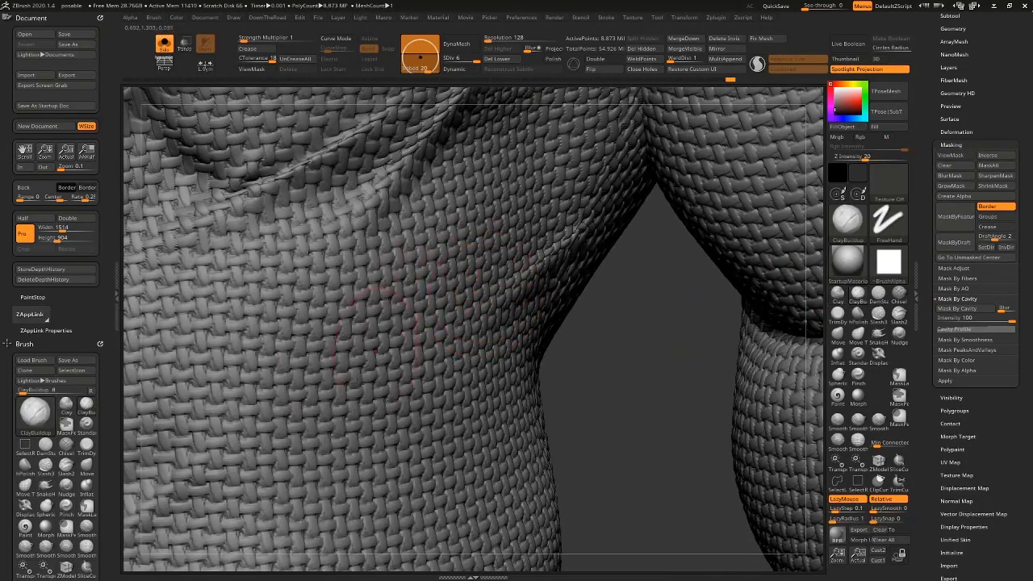
mouse_move(480, 257)
mouse_down()
mouse_move(321, 397)
mouse_move(355, 355)
mouse_up()
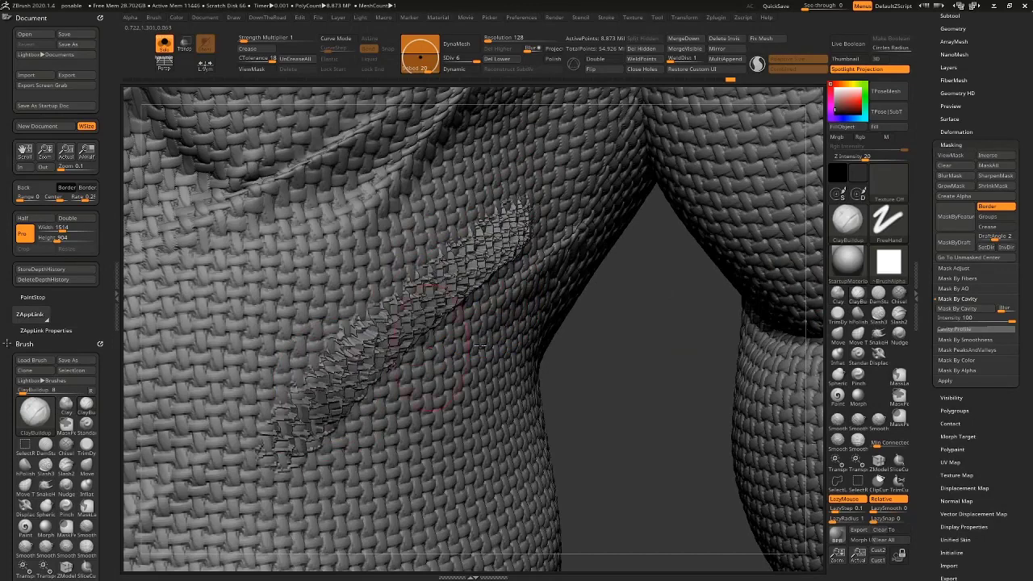
drag(626, 361, 555, 382)
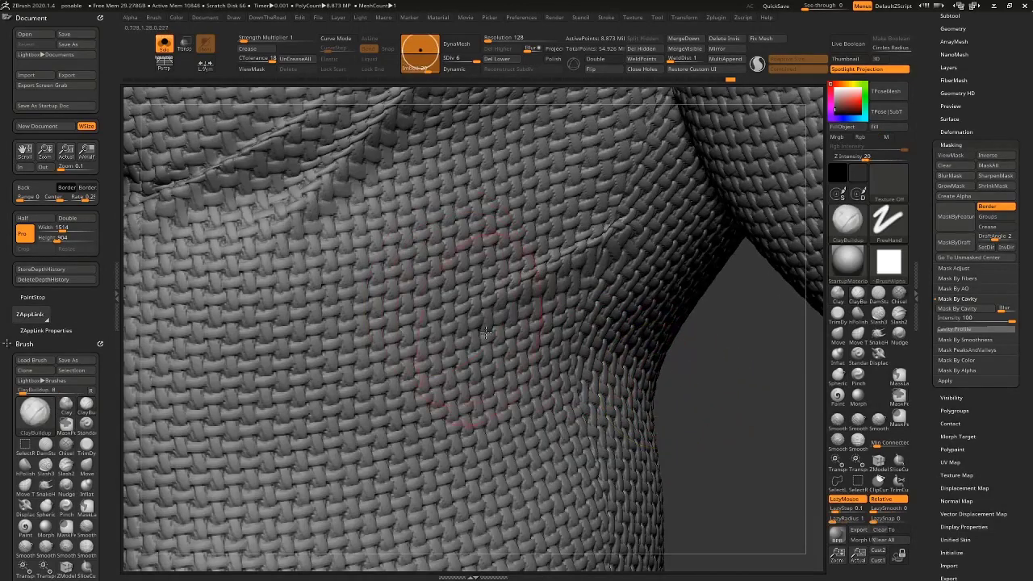
key(s)
drag(423, 290, 433, 290)
mouse_move(517, 206)
mouse_down()
mouse_move(298, 387)
mouse_move(545, 182)
mouse_up()
Dock the Color palette in the tray beside the canvas.
drag(681, 366, 516, 356)
drag(564, 484, 707, 488)
drag(708, 384, 668, 450)
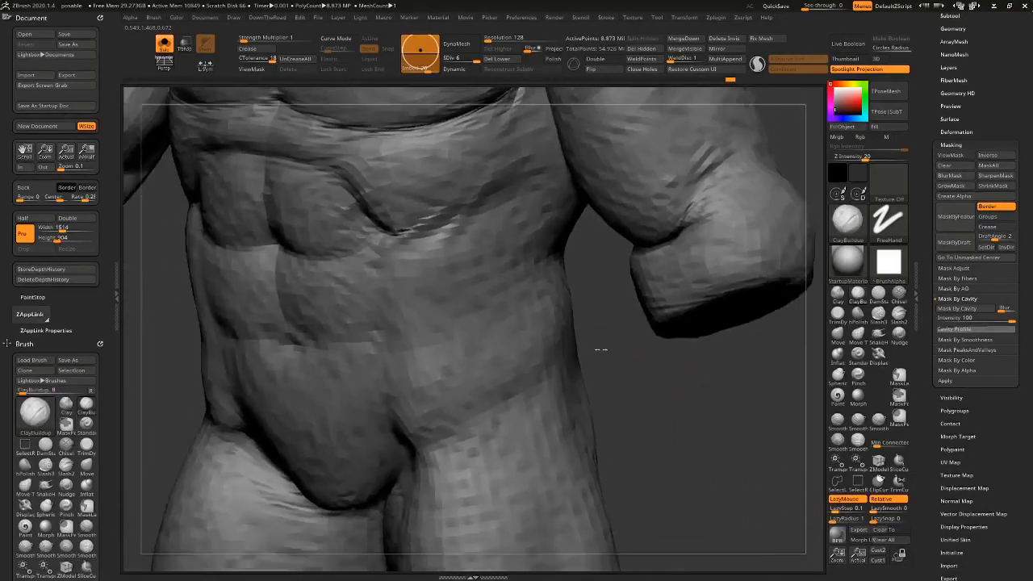
alt+drag(602, 348, 552, 278)
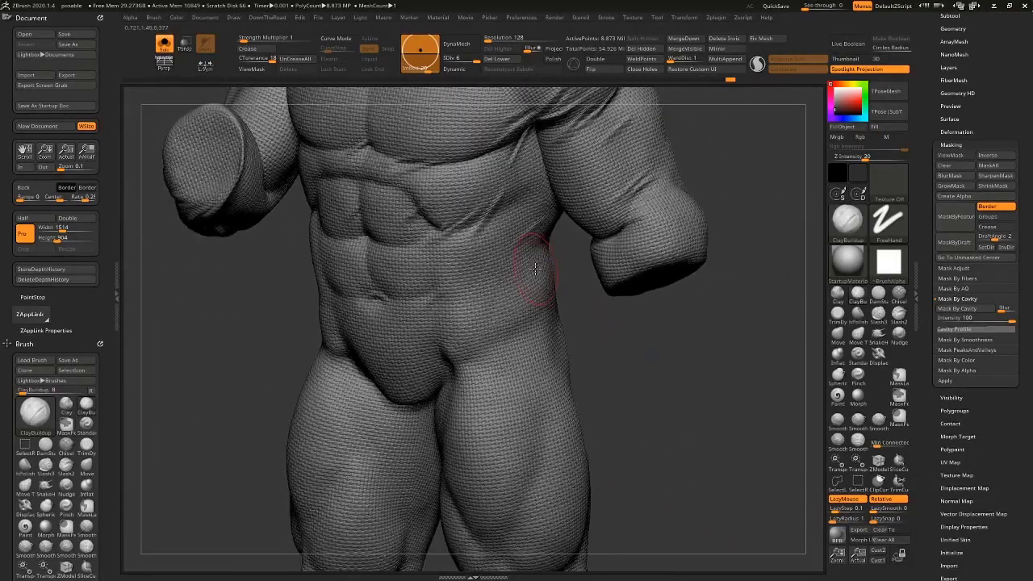
drag(652, 395, 703, 296)
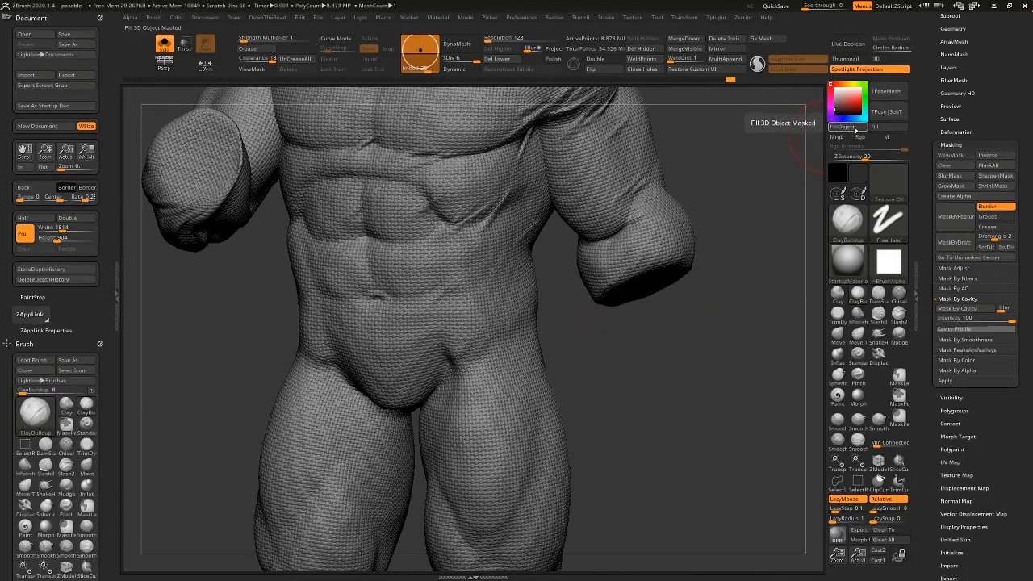
click(178, 18)
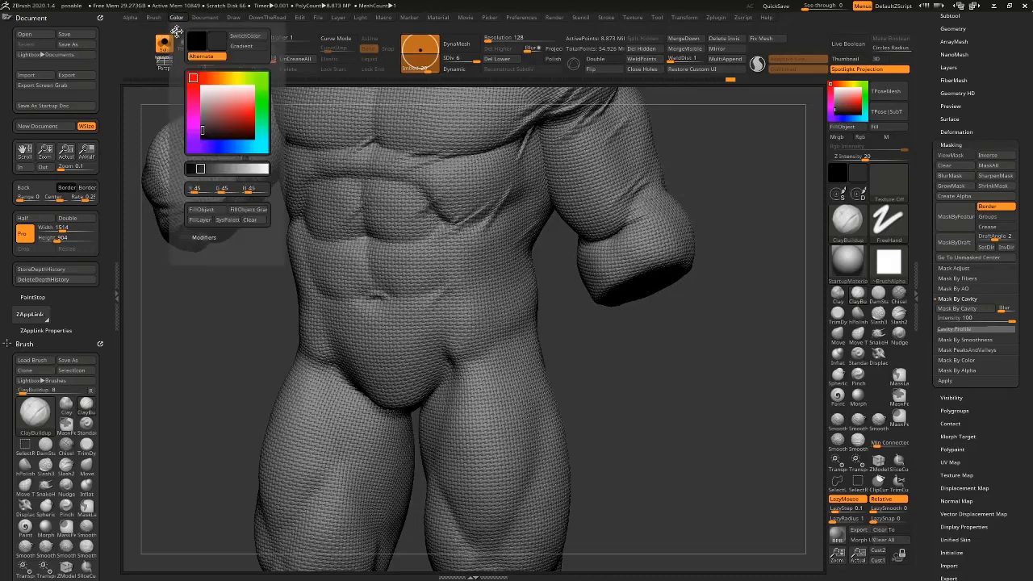
drag(174, 31, 28, 65)
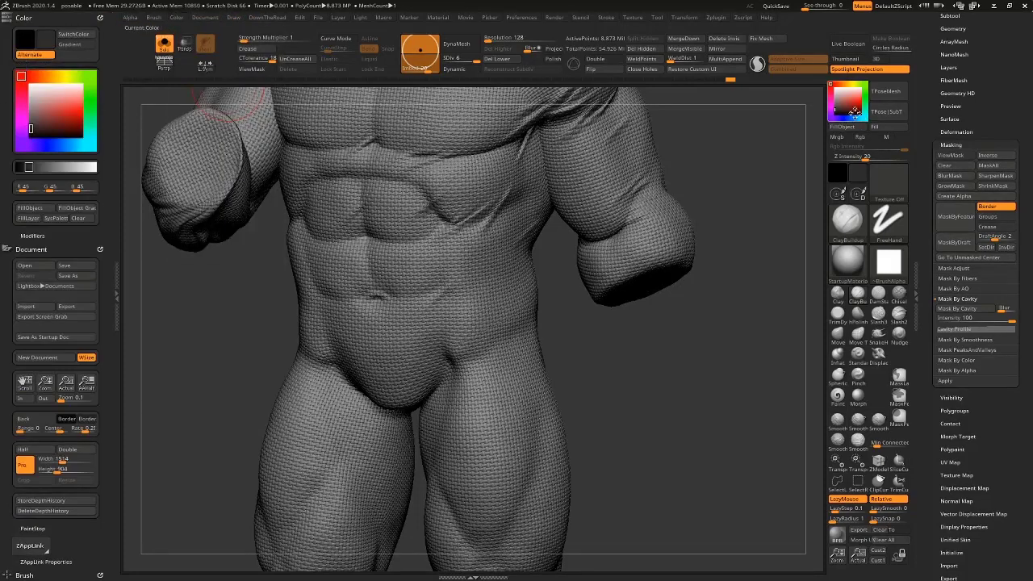
Fill the unmasked recesses of the body's weave with the dark grey colour.
alt+drag(587, 326, 489, 320)
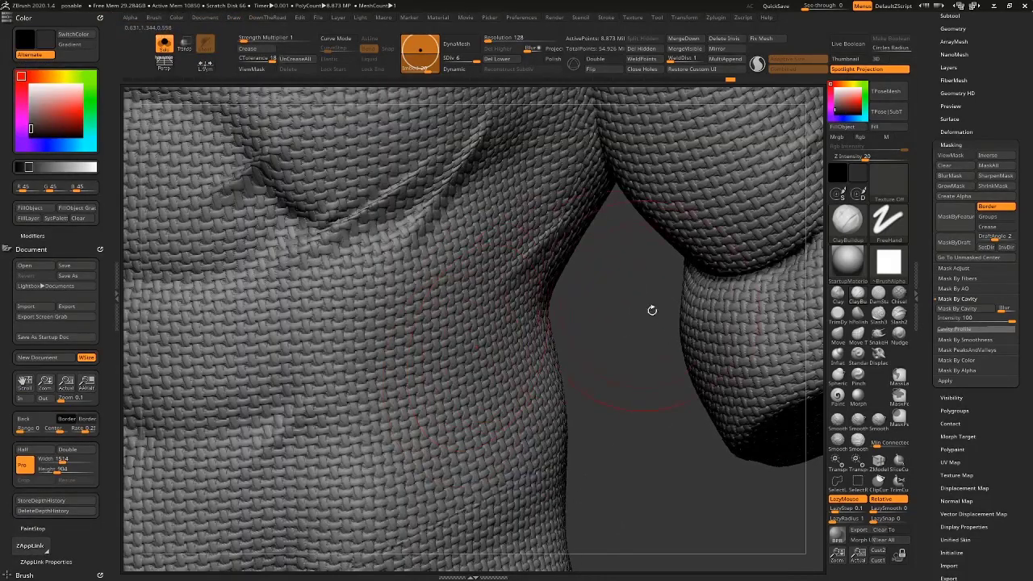
alt+drag(602, 344, 620, 378)
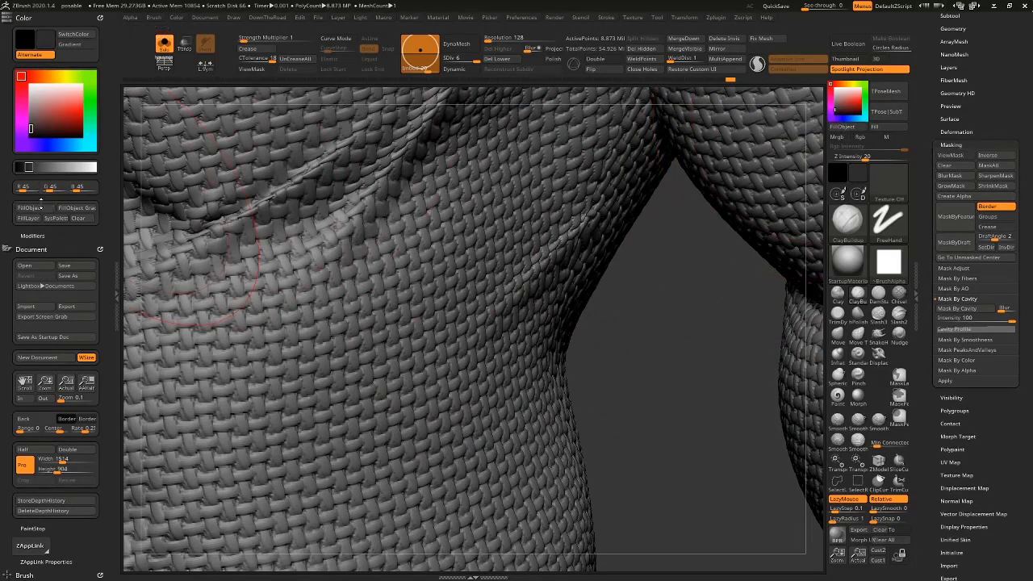
click(30, 218)
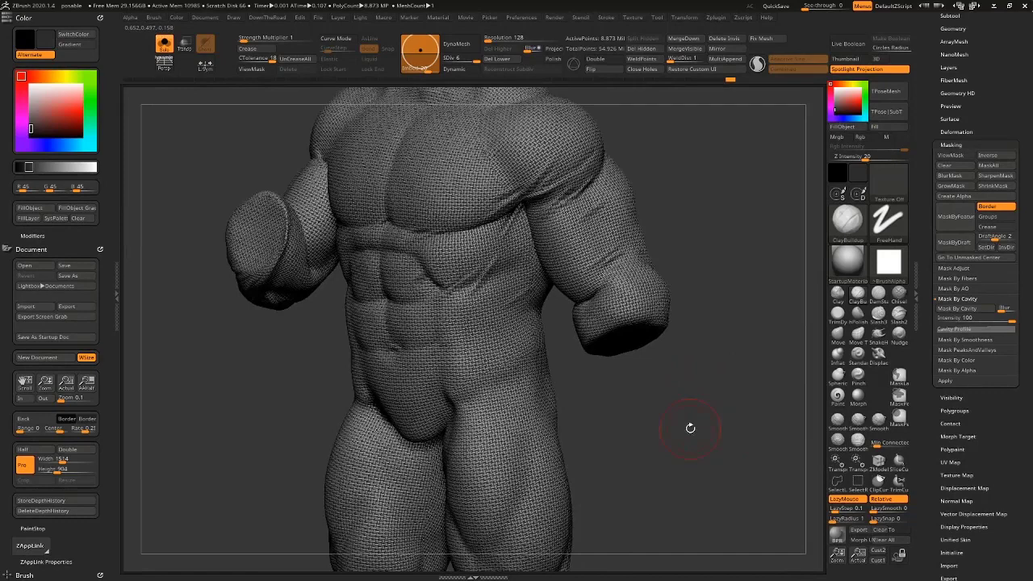
Compare the body before and after the dark fill by undoing and redoing it.
ctrl+click(690, 428)
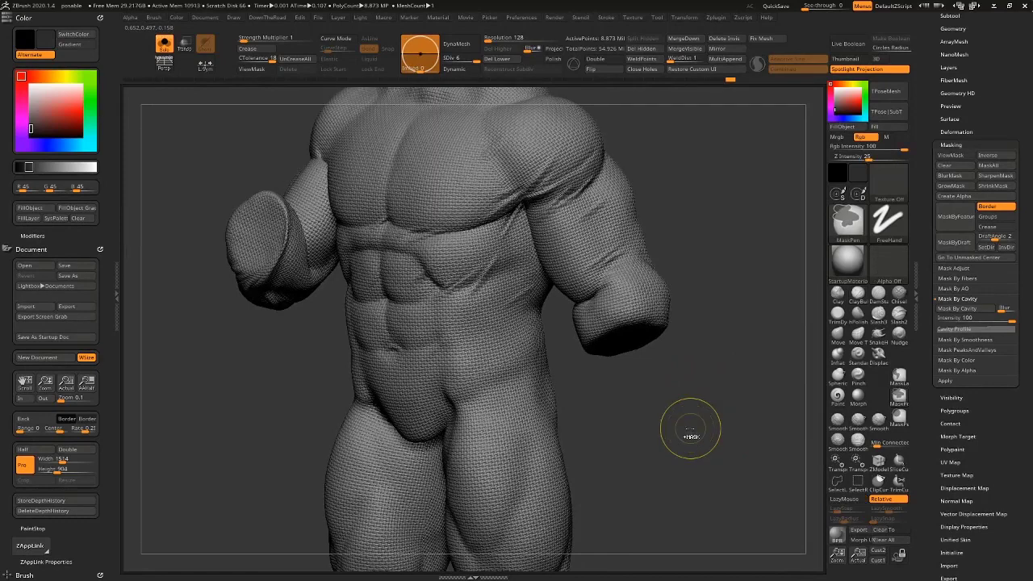
key(ctrl+shift)
ctrl+click(592, 398)
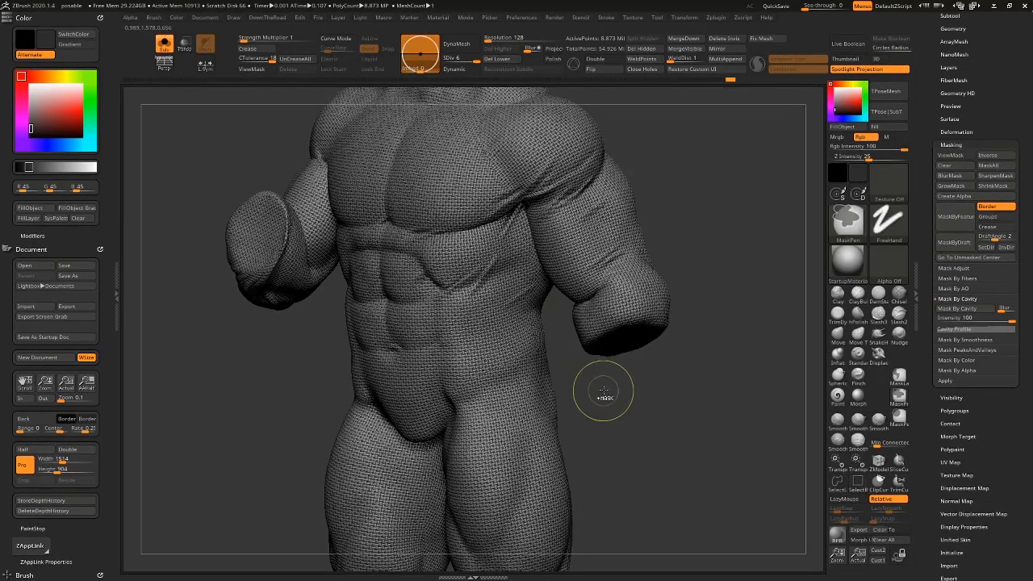
key(ctrl+z)
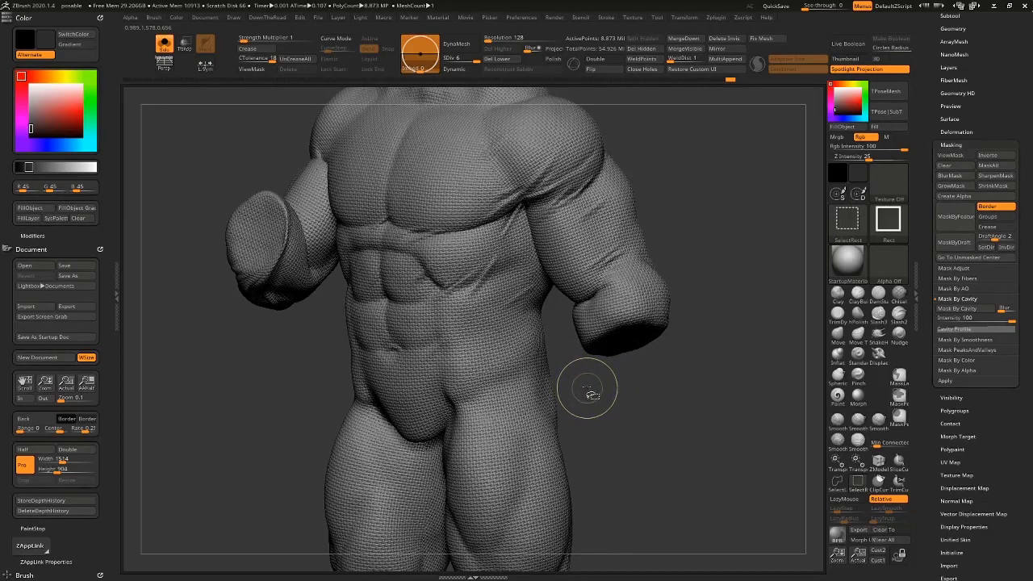
key(ctrl+shift+z)
mouse_move(610, 402)
mouse_down()
mouse_move(636, 401)
mouse_move(652, 431)
mouse_move(705, 330)
mouse_up()
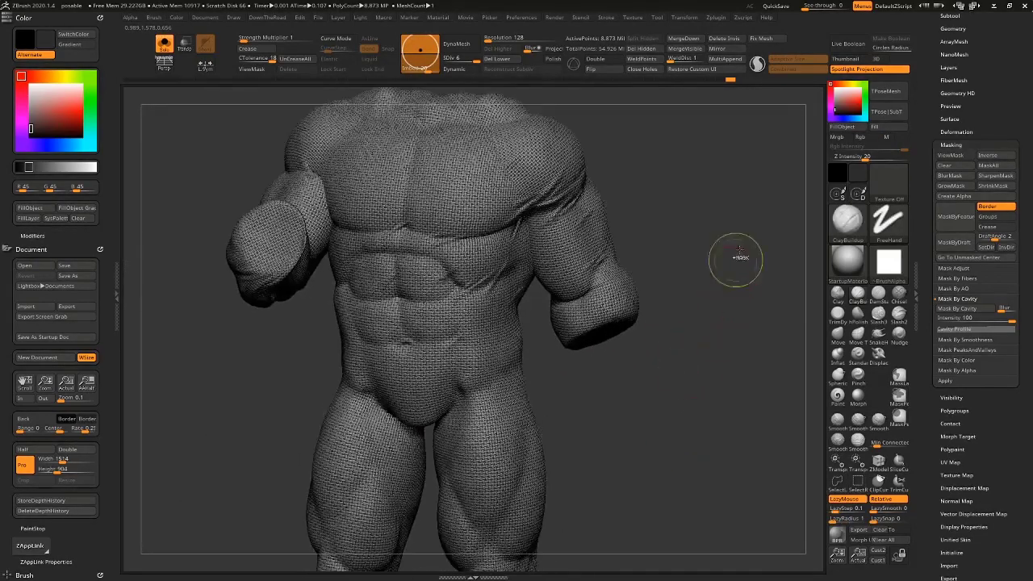
Show all the costume parts together with the body and inspect the darkened weave on the full figure.
key(alt+shift+s)
mouse_move(745, 415)
alt+mouse_down()
mouse_move(699, 364)
mouse_move(683, 377)
mouse_move(708, 371)
mouse_move(721, 431)
mouse_move(660, 410)
alt+mouse_up()
mouse_move(753, 375)
alt+mouse_down()
mouse_move(691, 343)
mouse_move(708, 376)
mouse_move(610, 369)
mouse_move(691, 362)
mouse_move(710, 387)
mouse_move(694, 380)
alt+mouse_up()
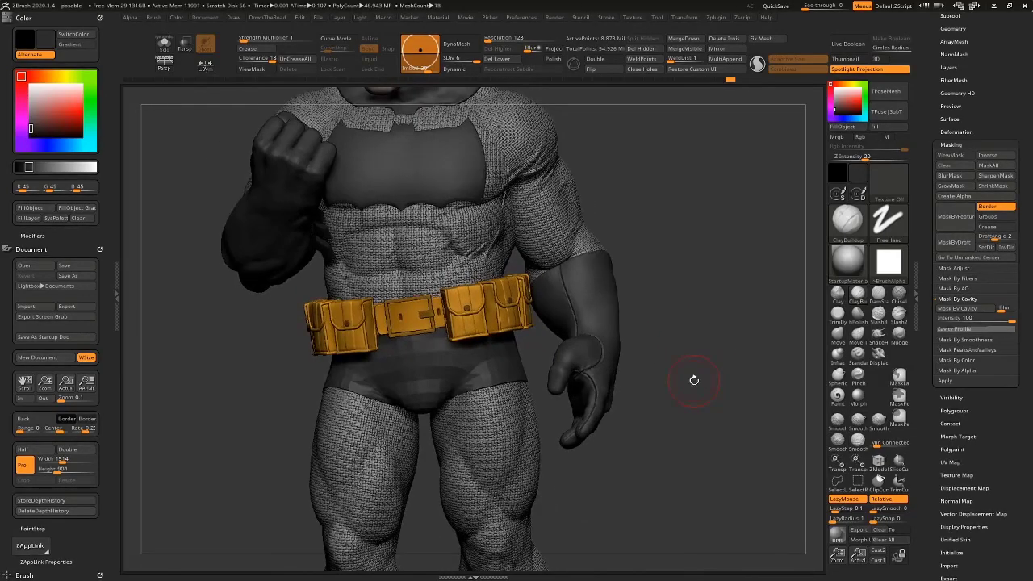
key(alt+s)
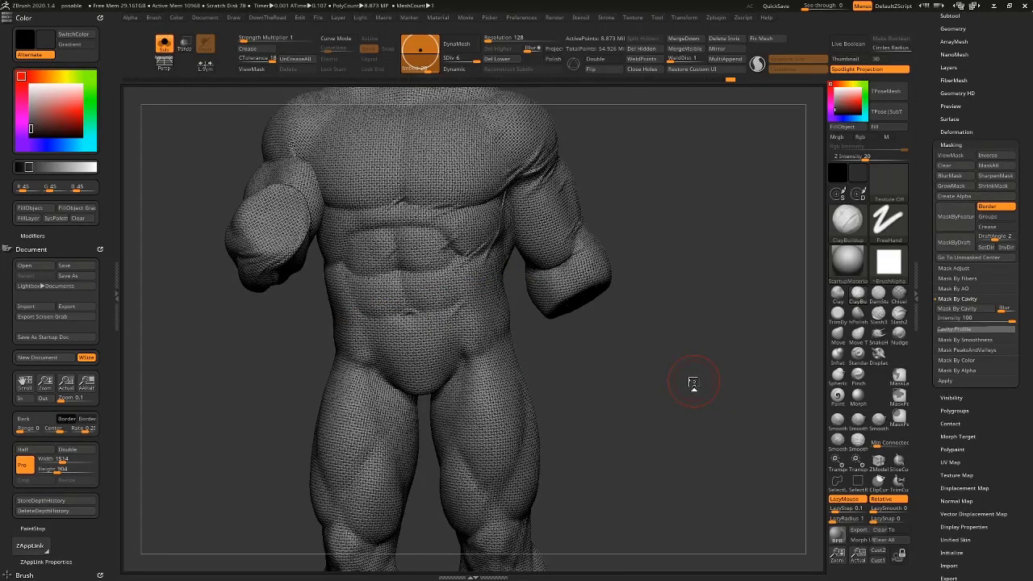
key(alt+s)
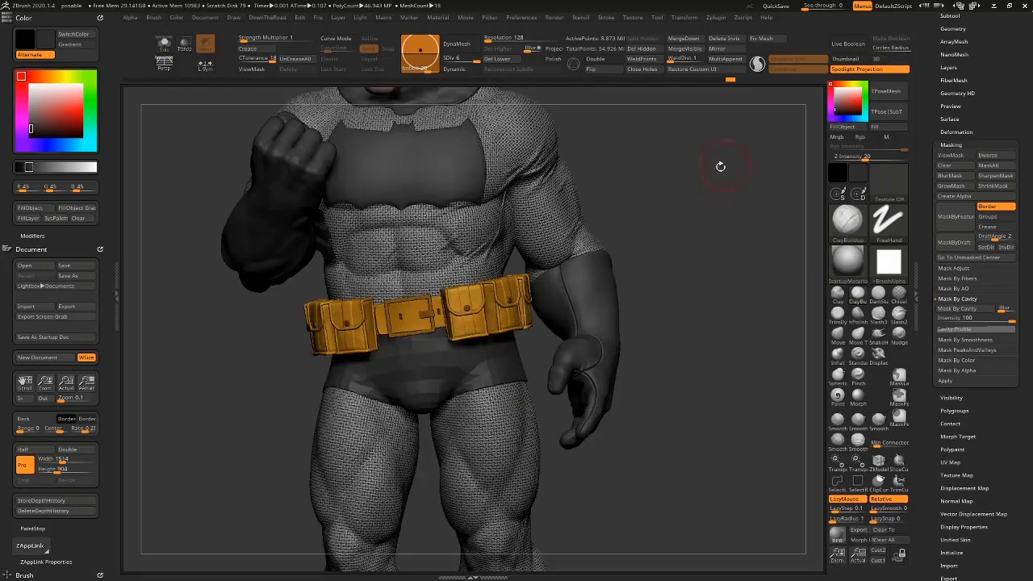
key(f)
drag(709, 251, 692, 365)
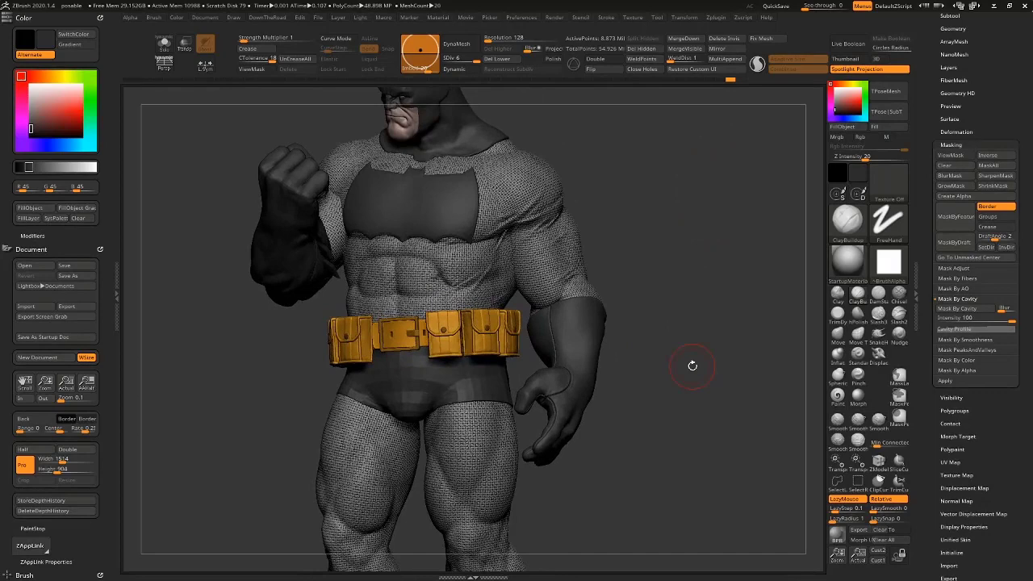
Choose the Paint brush and switch the active tool to a Sphere3D primitive.
click(837, 395)
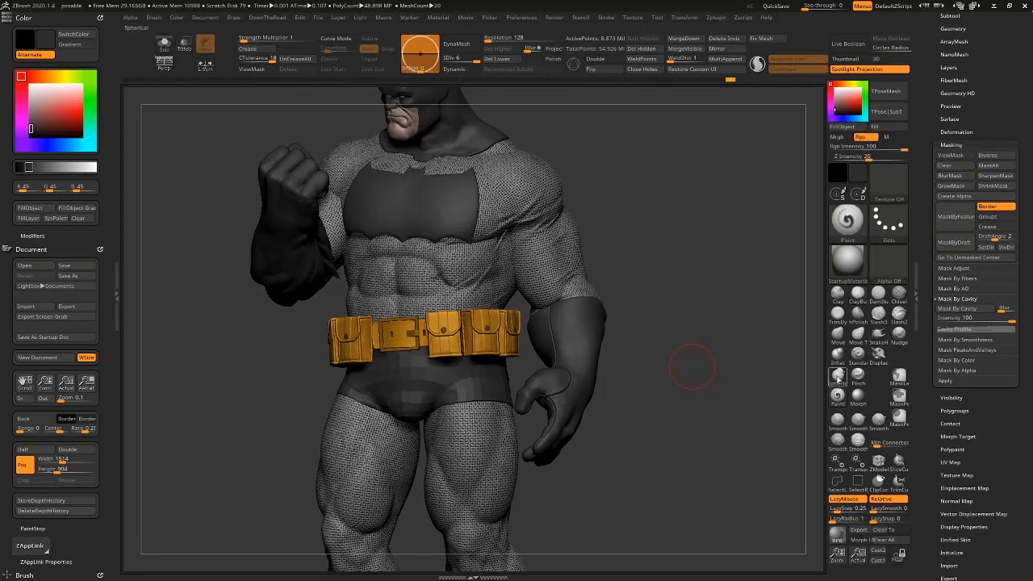
drag(1009, 108, 1008, 226)
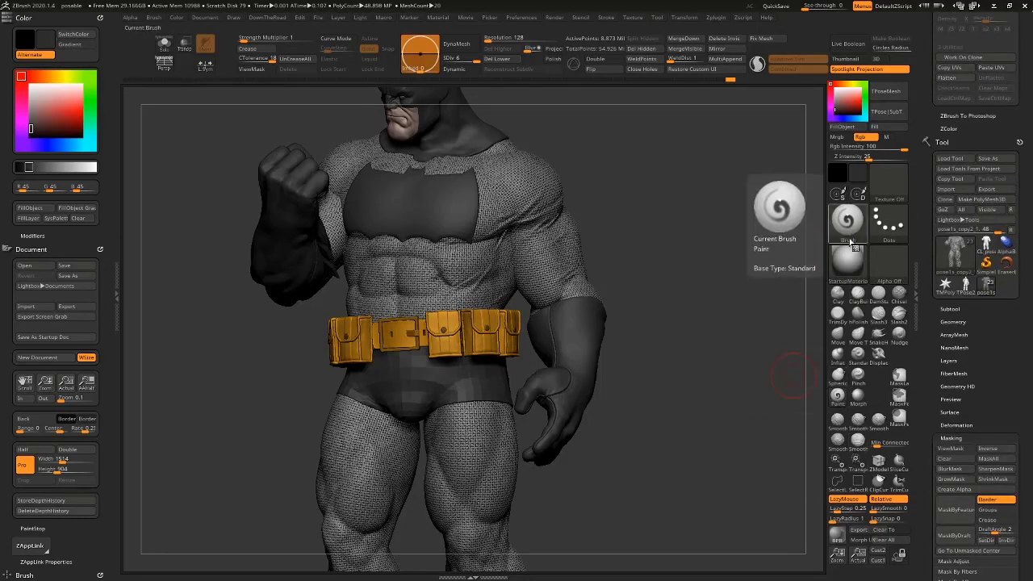
click(955, 252)
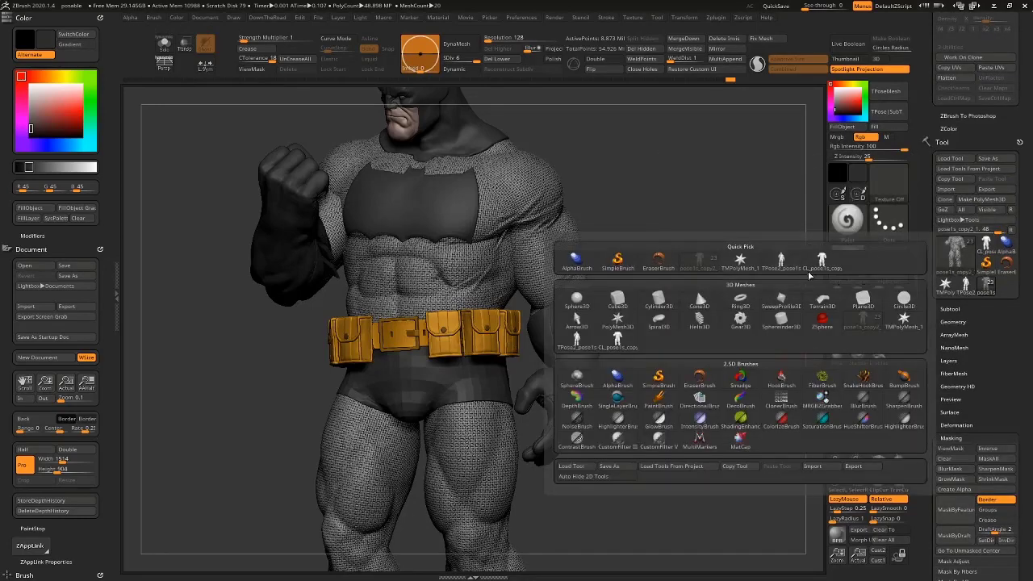
click(576, 300)
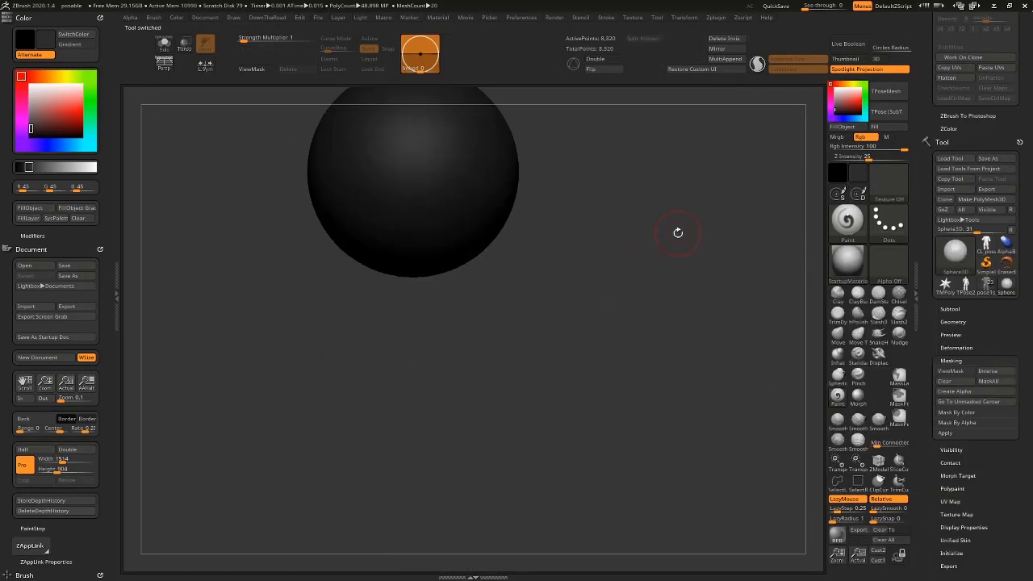
Set the paint colour to white and convert the sphere into a PolyMesh3D.
click(836, 87)
key(f)
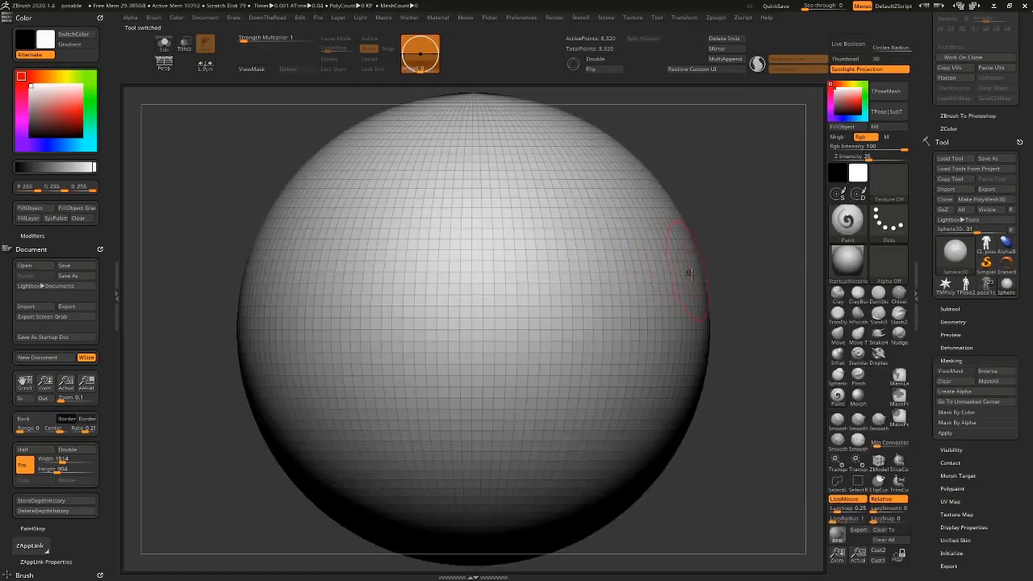
key(f)
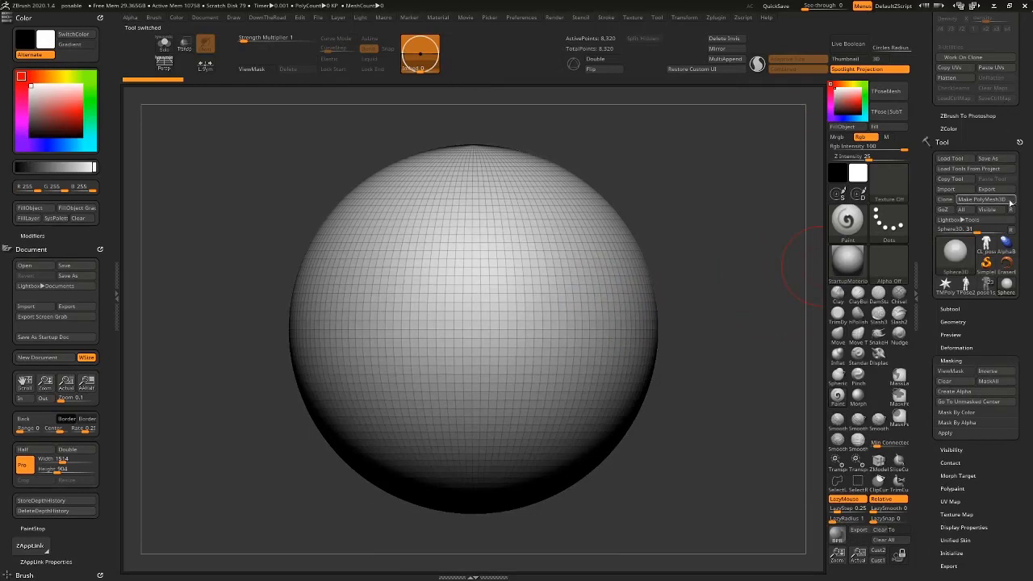
click(960, 199)
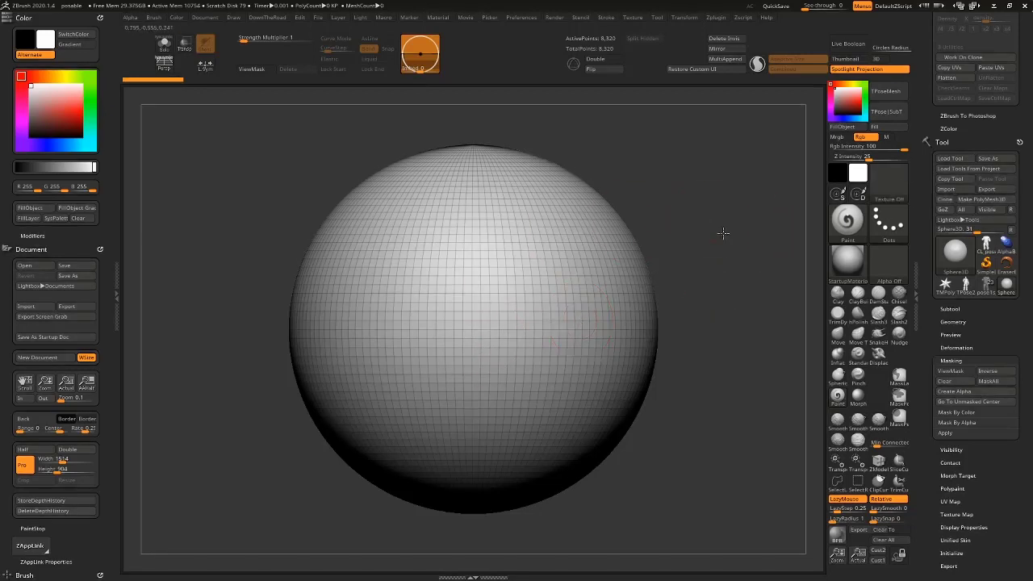
drag(723, 233, 696, 273)
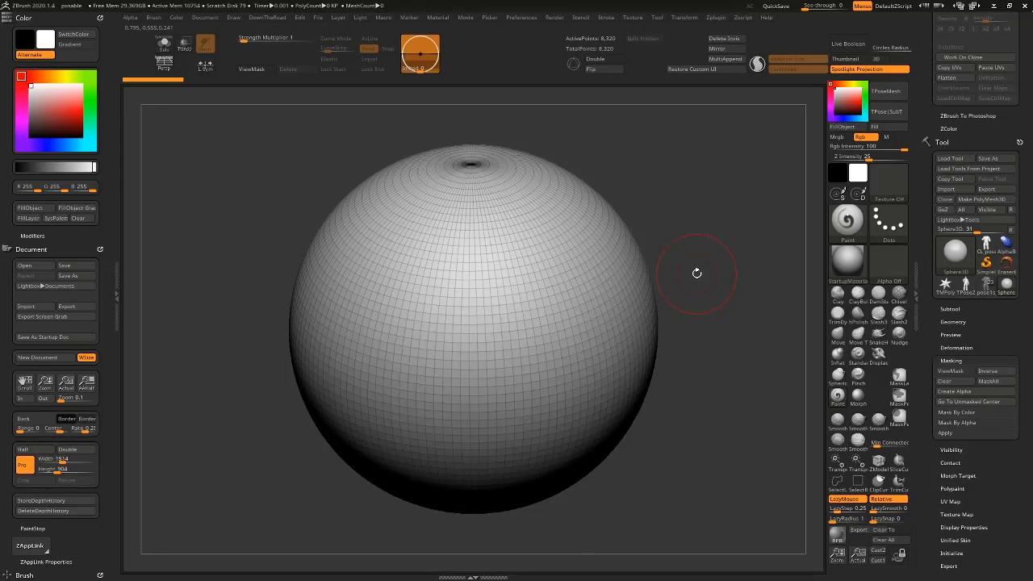
click(989, 200)
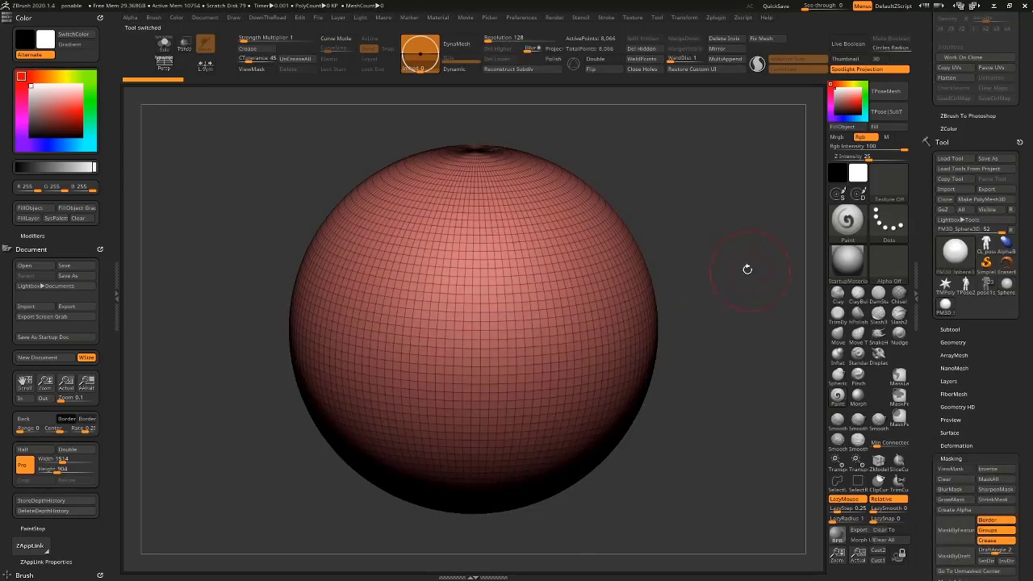
drag(707, 231, 689, 216)
key(f)
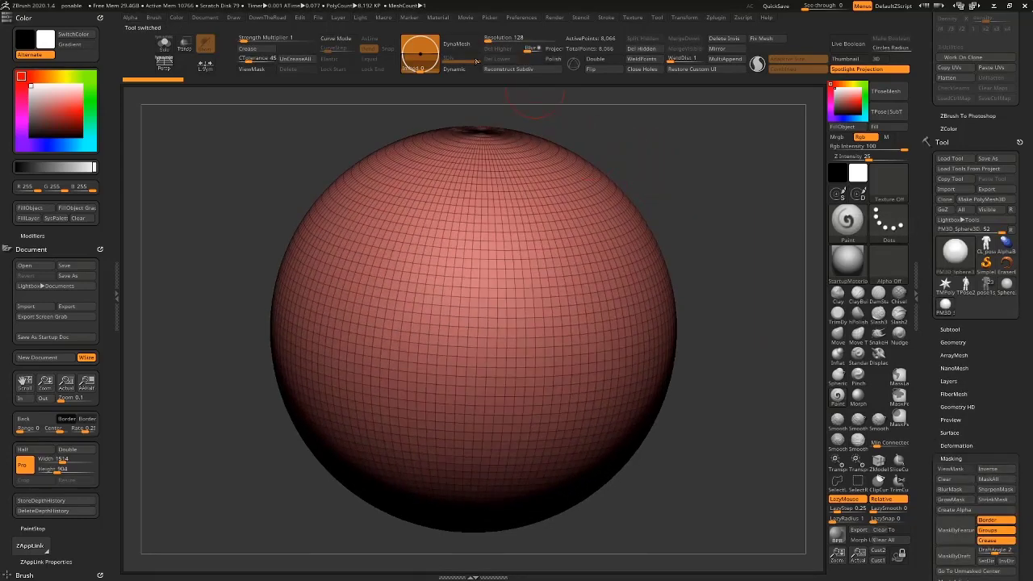
Remesh the sphere with DynaMesh at a resolution of 96.
click(486, 39)
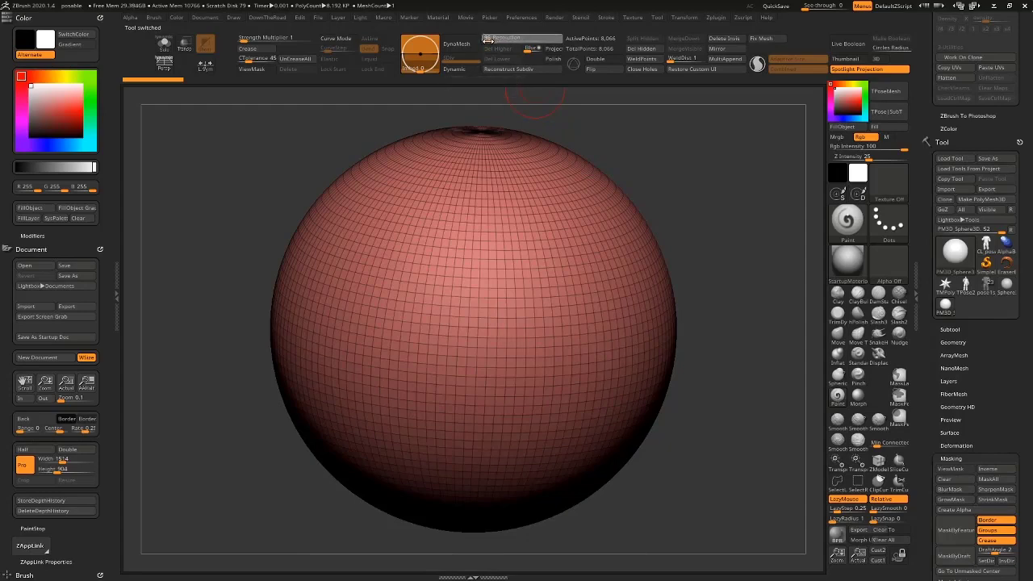
text(96)
key(Return)
click(456, 44)
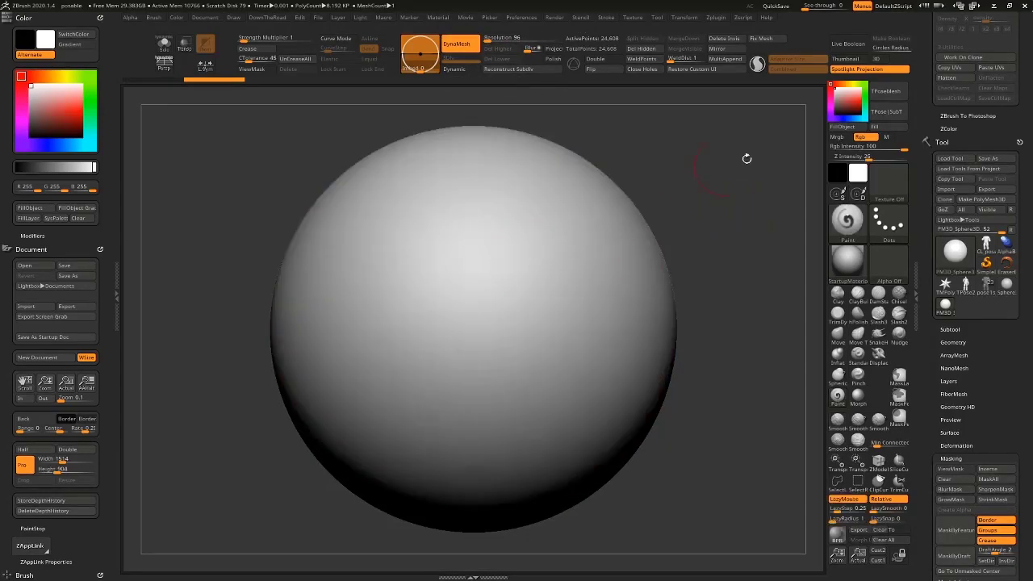
Pick a light red colour (R 243, G 87, B 87), resize the brush and paint several test strokes across the sphere.
click(858, 96)
key(s)
click(533, 268)
drag(524, 262, 332, 186)
drag(576, 210, 468, 352)
mouse_move(696, 192)
mouse_down()
mouse_move(732, 217)
mouse_move(700, 184)
mouse_up()
alt+drag(700, 184, 762, 262)
mouse_move(574, 302)
mouse_down()
mouse_move(538, 387)
mouse_move(558, 334)
mouse_move(522, 377)
mouse_up()
mouse_move(700, 330)
alt+mouse_down()
mouse_move(719, 274)
mouse_move(758, 276)
alt+mouse_up()
mouse_move(475, 316)
mouse_down()
mouse_move(457, 360)
mouse_move(507, 380)
mouse_up()
alt+drag(692, 238, 686, 283)
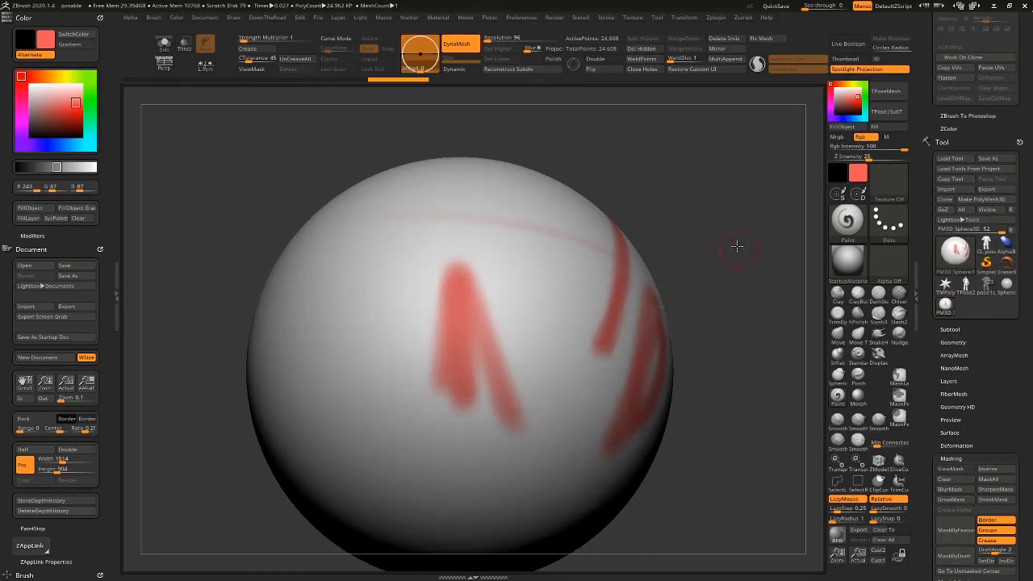
drag(736, 246, 695, 224)
drag(523, 277, 533, 368)
mouse_move(734, 247)
mouse_down()
mouse_move(765, 201)
mouse_move(645, 152)
mouse_up()
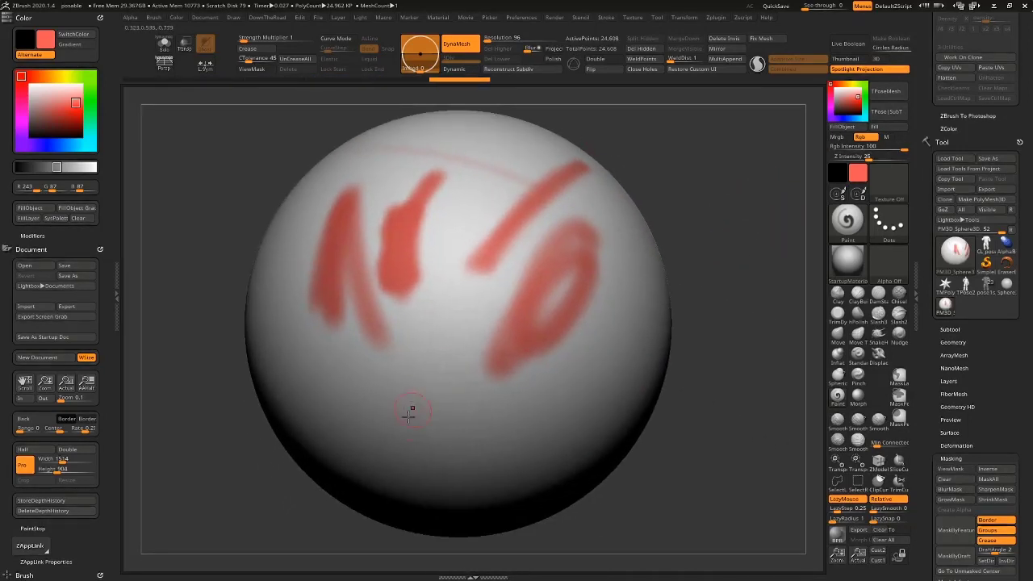
mouse_move(412, 413)
mouse_down()
mouse_move(461, 334)
mouse_move(380, 425)
mouse_move(442, 337)
mouse_up()
mouse_move(731, 300)
mouse_down()
mouse_move(762, 276)
mouse_move(772, 284)
mouse_up()
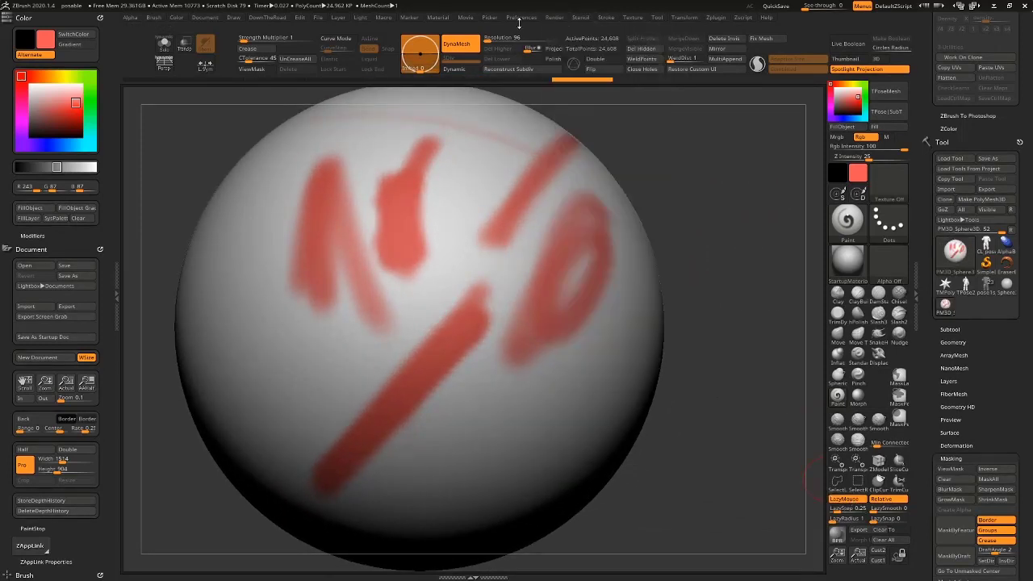
Dock the Stroke palette in the tray beside the canvas and remove the Zplugin palette from that tray.
click(611, 25)
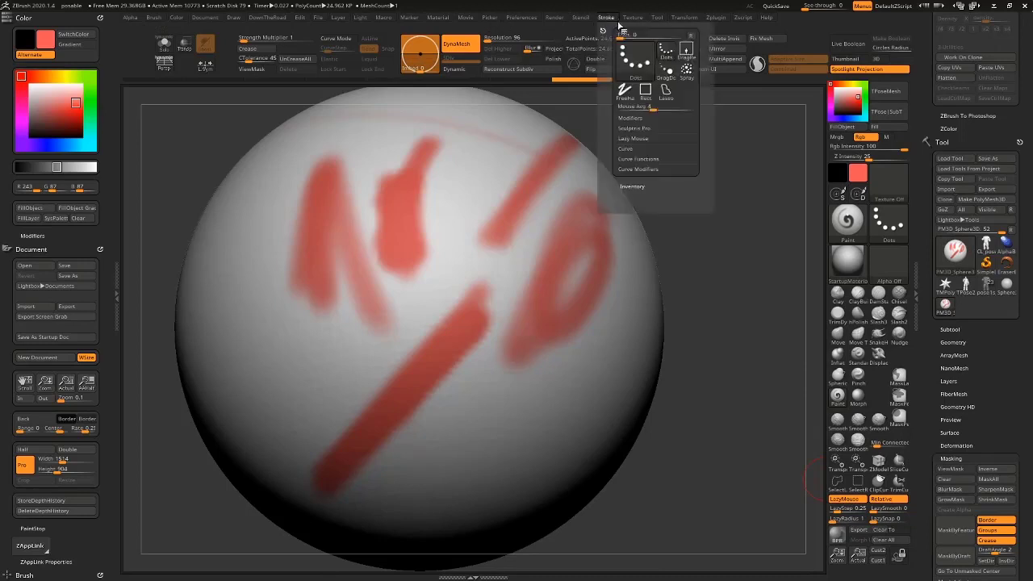
scroll(976, 238, up, 3)
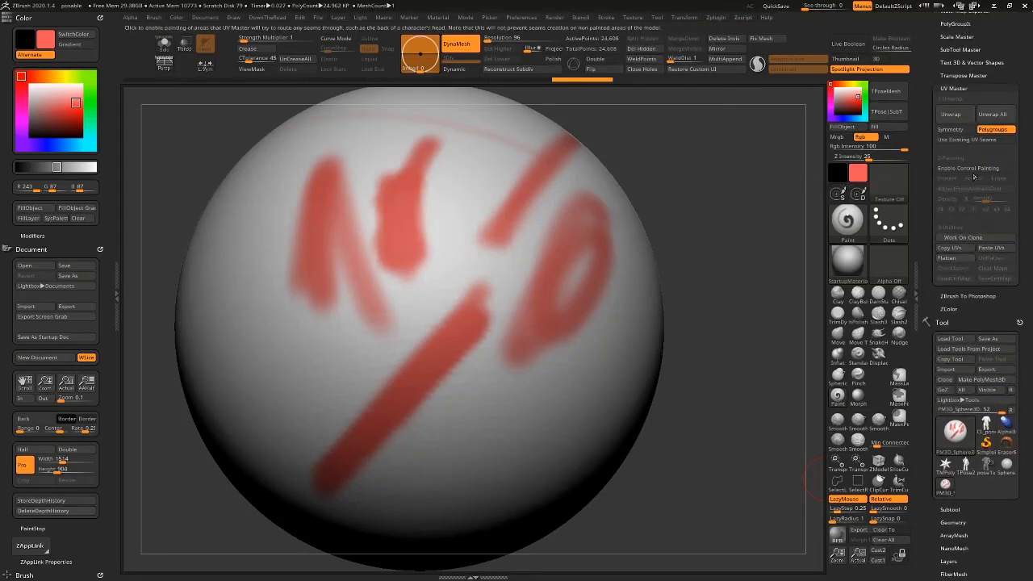
click(964, 86)
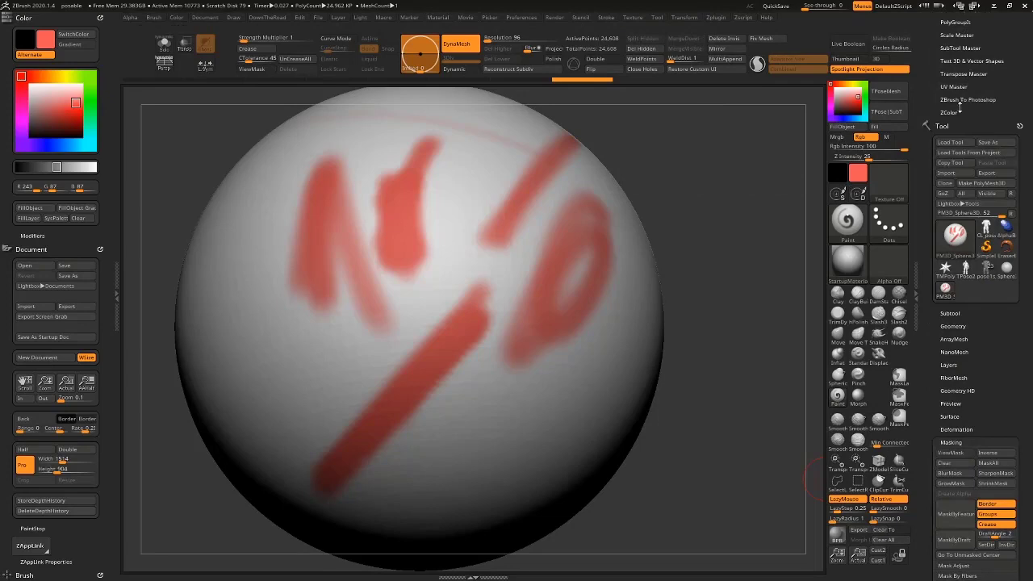
scroll(1015, 72, up, 4)
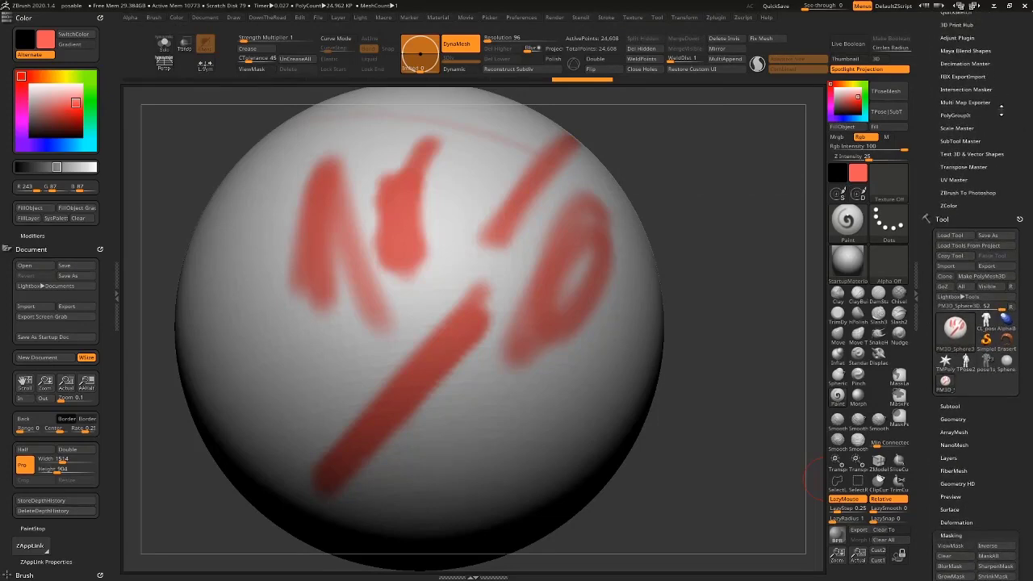
scroll(999, 212, up, 10)
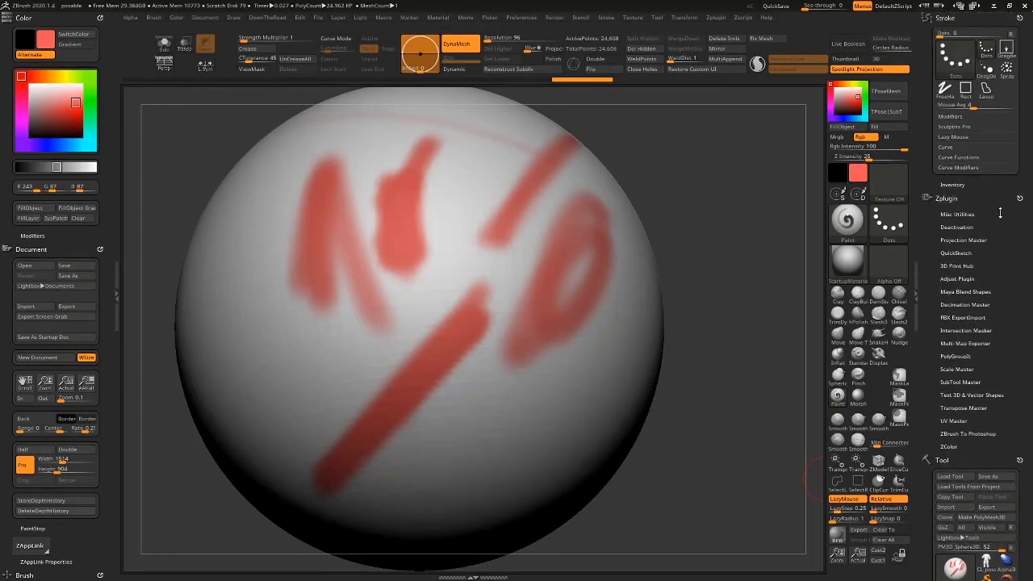
click(952, 33)
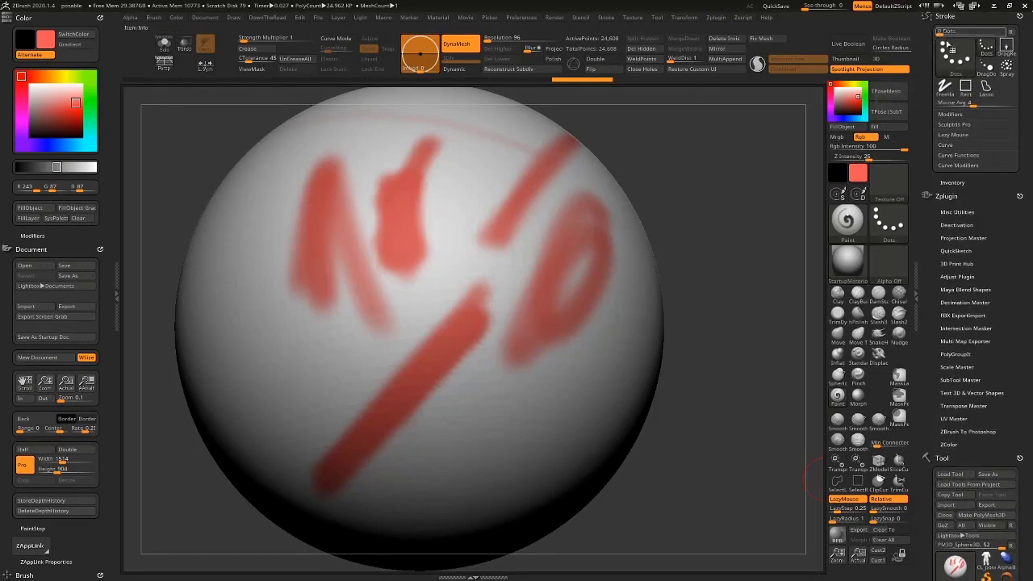
click(1018, 195)
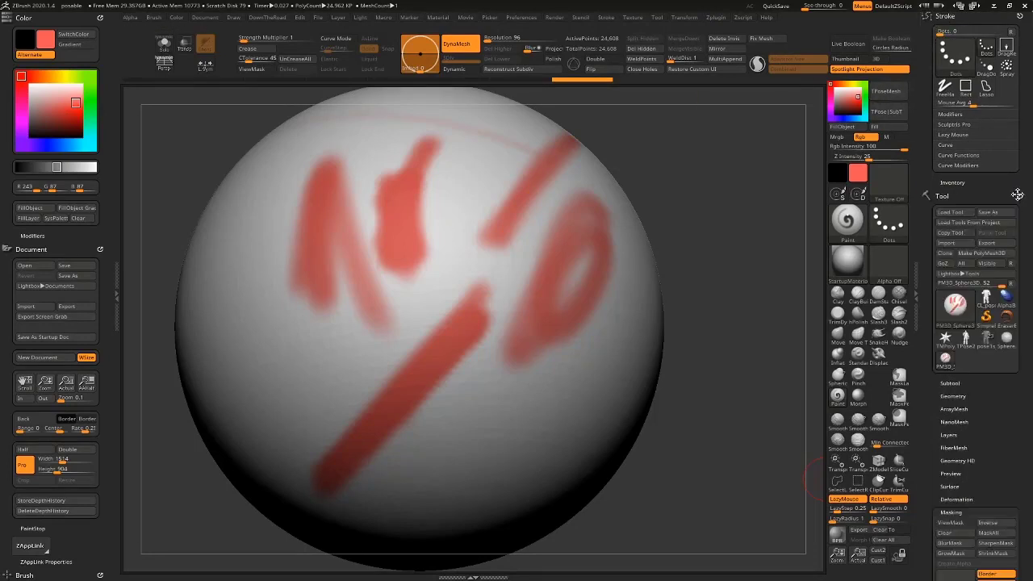
Set the Paint brush's LazyStep to 0.002 in the Lazy Mouse settings.
click(955, 135)
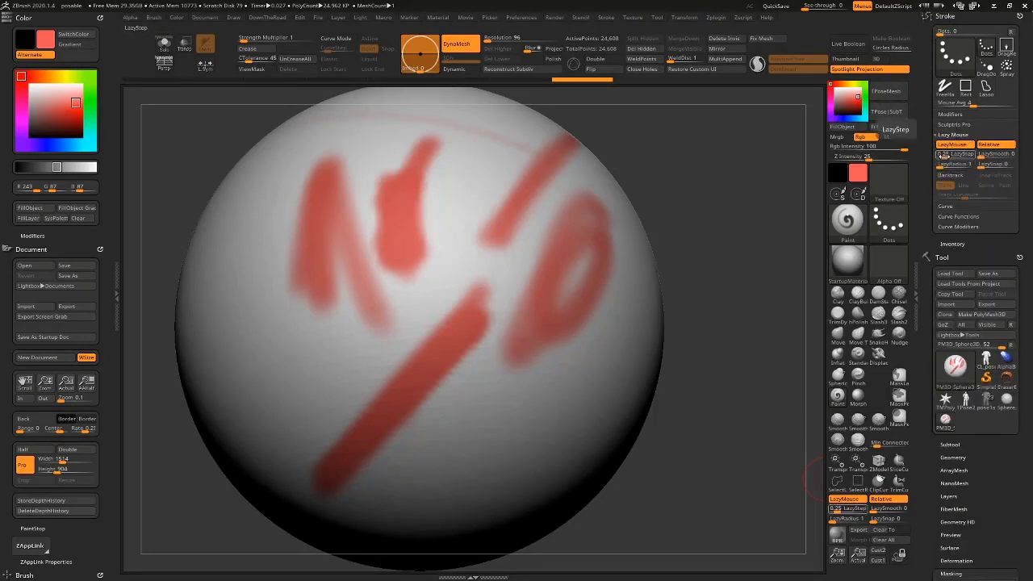
click(945, 155)
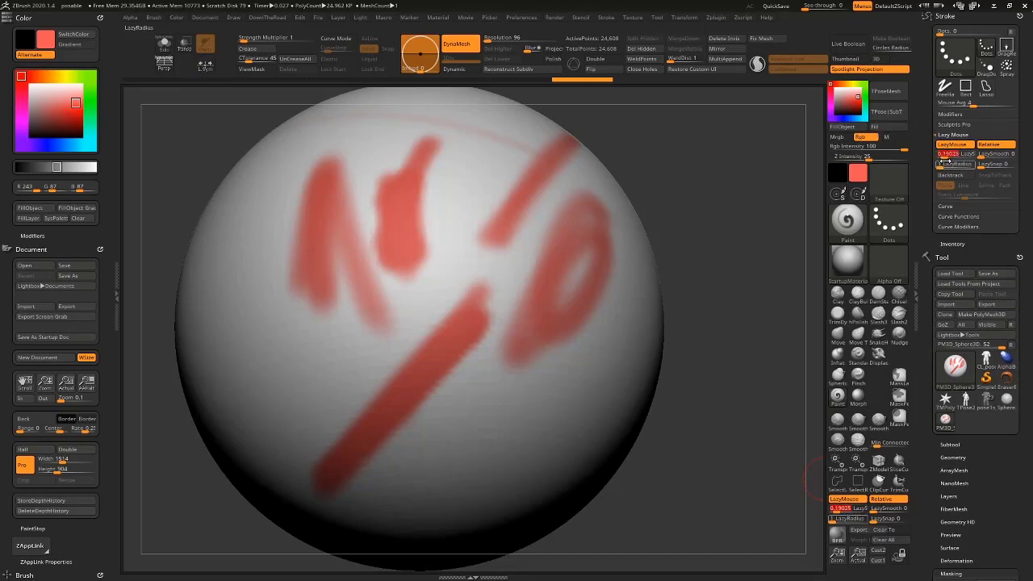
text(.002)
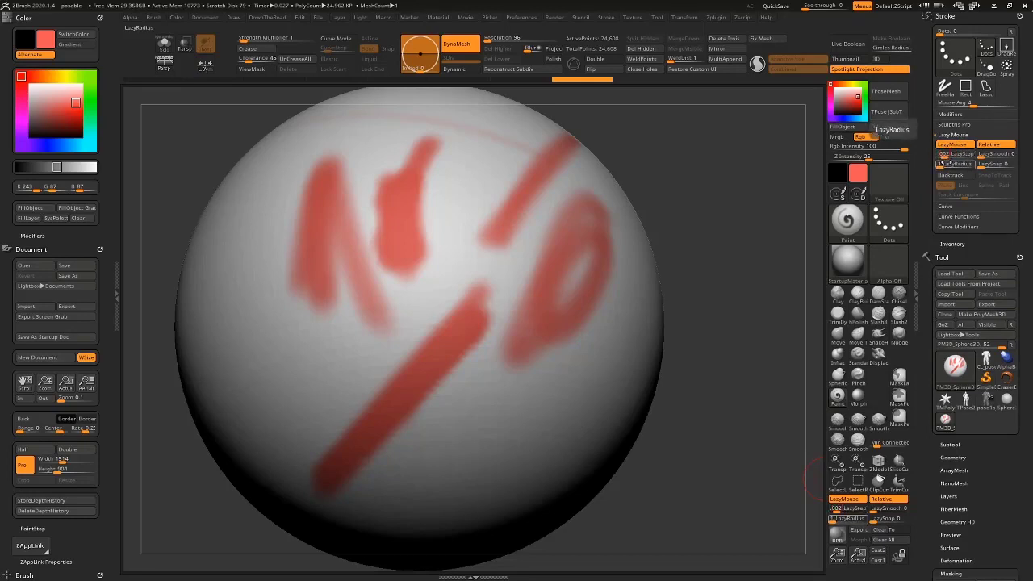
key(Return)
Switch to a saturated red with R 240 and paint a thin diagonal stroke on the sphere beneath the earlier strokes.
mouse_move(720, 337)
alt+mouse_down()
mouse_move(728, 266)
mouse_move(699, 241)
alt+mouse_up()
key(s)
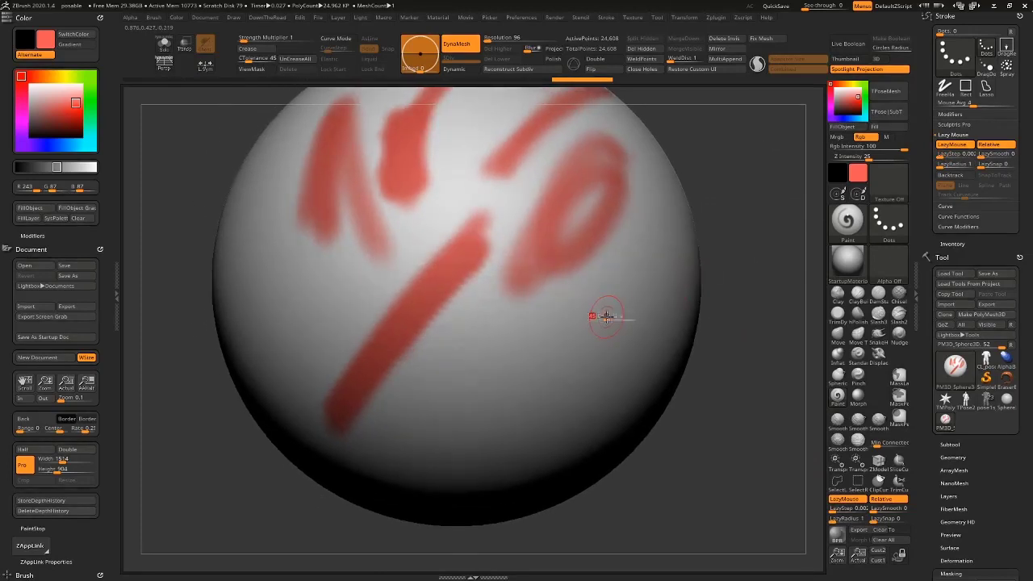
drag(606, 317, 602, 315)
mouse_move(720, 423)
alt+mouse_down()
mouse_move(698, 374)
mouse_move(698, 382)
alt+mouse_up()
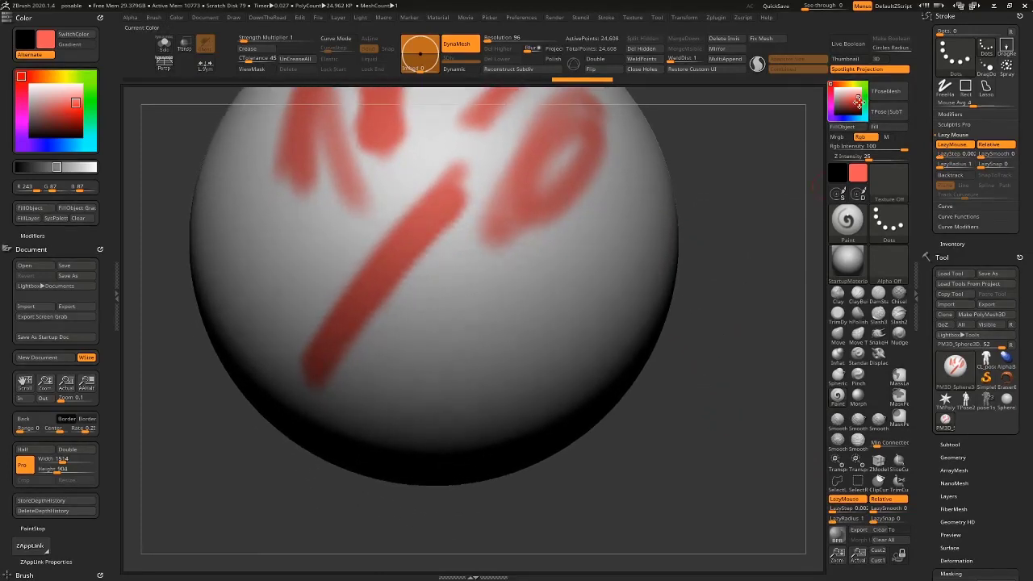
drag(859, 101, 861, 100)
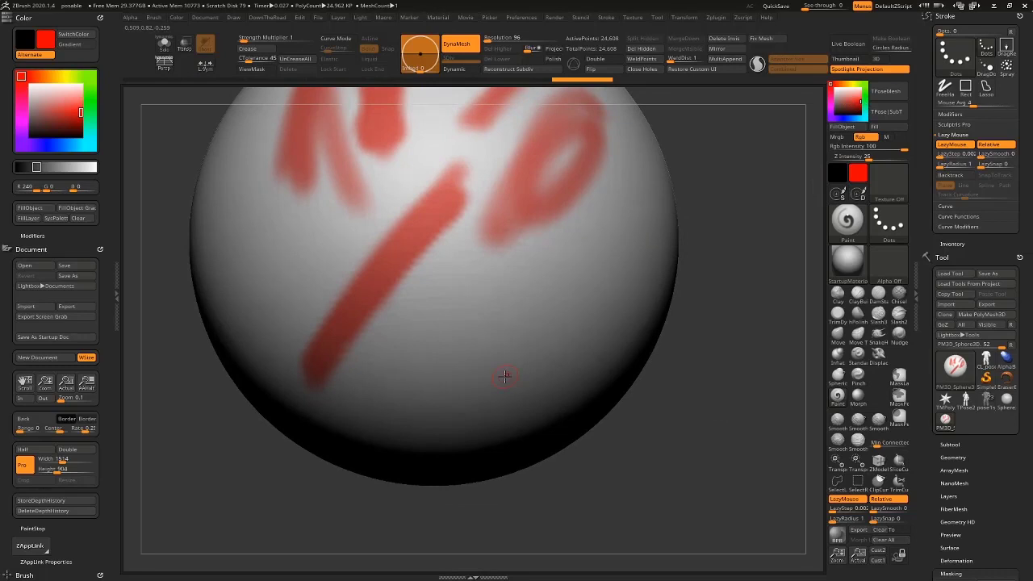
drag(568, 278, 437, 372)
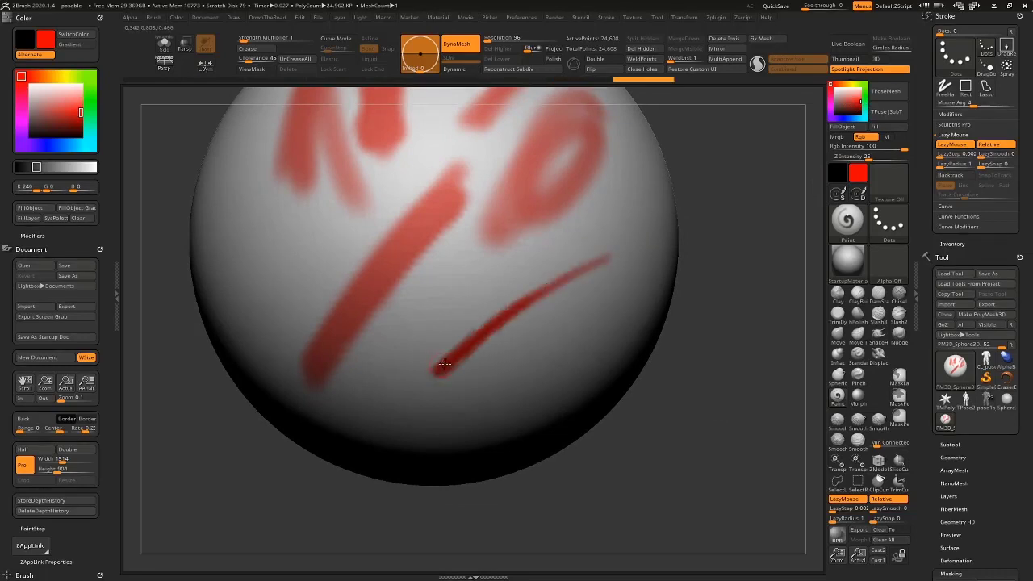
Subdivide the sphere twice to SDiv 3 and paint a second diagonal stroke beside the thin one.
key(ctrl+d)
drag(682, 455, 663, 406)
key(ctrl+d)
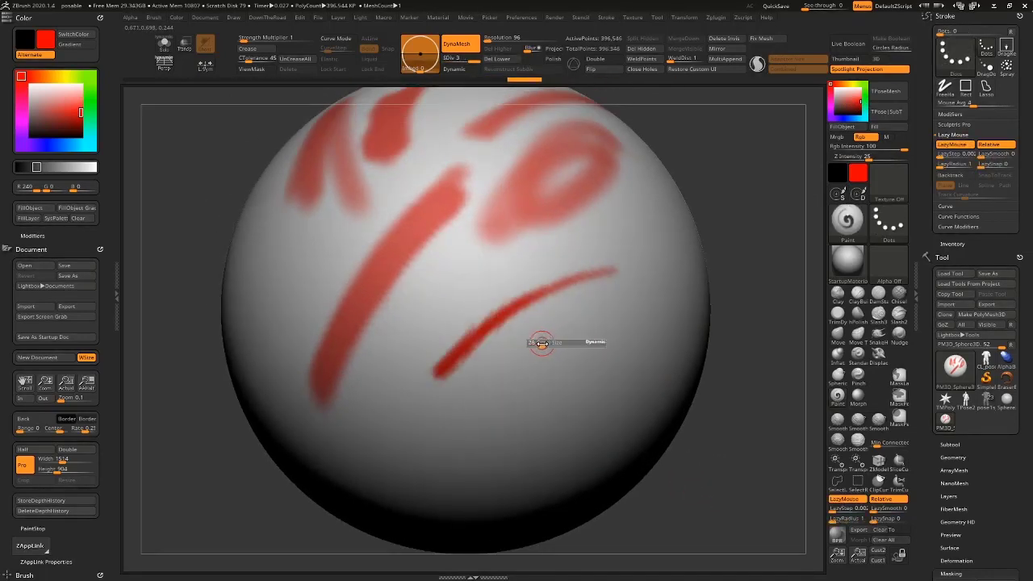
drag(643, 296, 490, 375)
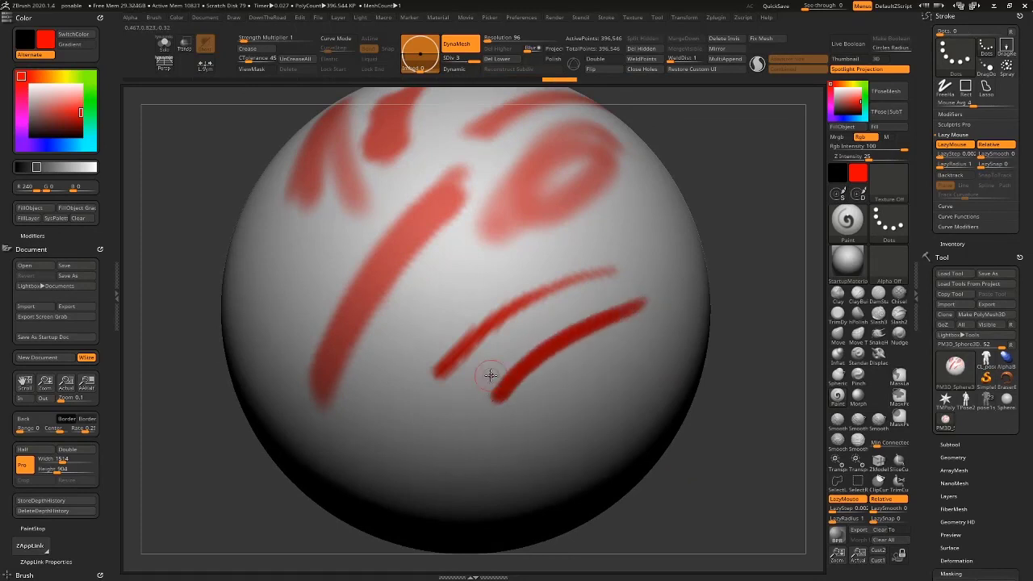
mouse_move(766, 427)
mouse_down()
mouse_move(775, 426)
mouse_move(765, 415)
mouse_up()
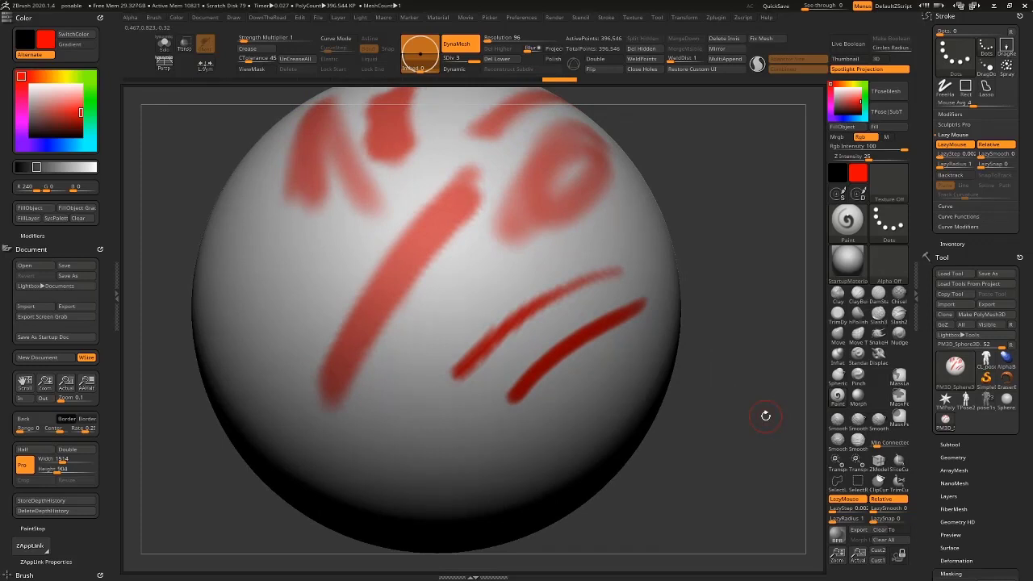
Raise the LazyStep to about 1.57 and paint two rows of separated dots across the sphere.
drag(835, 509, 841, 508)
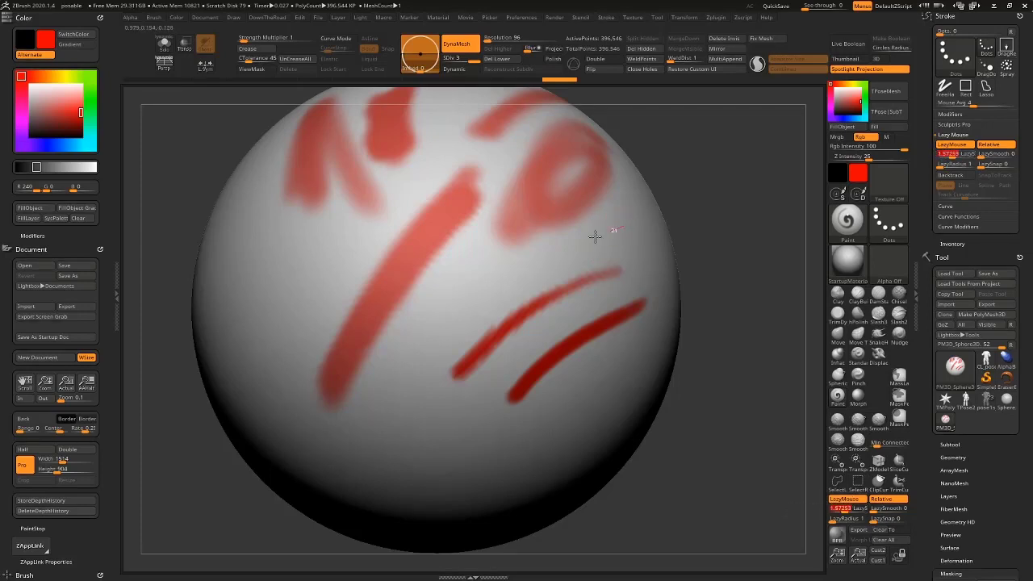
mouse_move(594, 237)
mouse_down()
mouse_move(472, 301)
mouse_move(383, 407)
mouse_move(546, 260)
mouse_move(621, 219)
mouse_up()
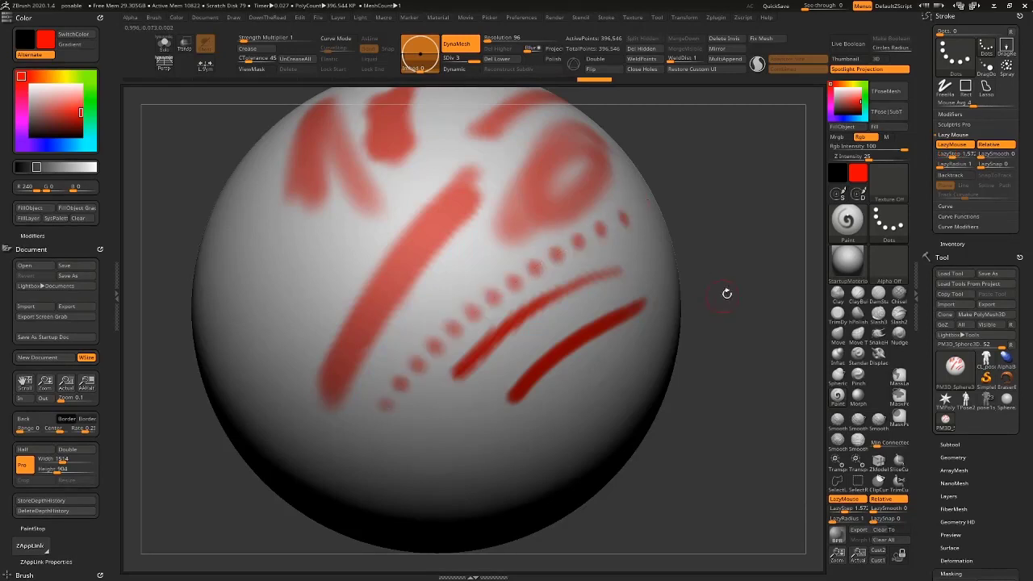
mouse_move(726, 293)
alt+mouse_down()
mouse_move(726, 245)
mouse_move(747, 210)
alt+mouse_up()
mouse_move(518, 326)
mouse_down()
mouse_move(500, 351)
mouse_move(412, 389)
mouse_up()
alt+drag(743, 314, 757, 395)
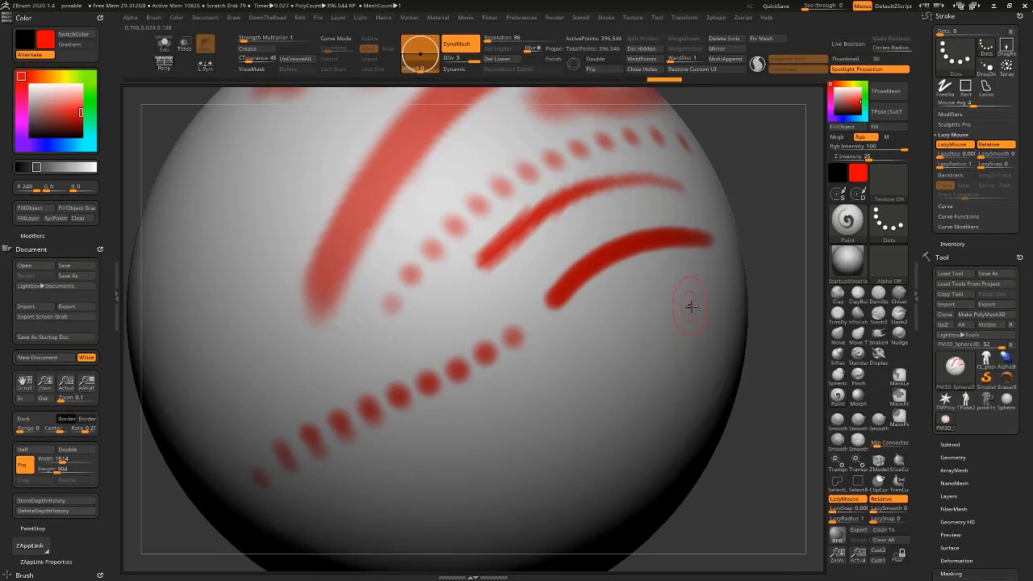
Paint one wide red stroke and a pair of thin diagonal strokes below the earlier ones on the sphere, changing the draw size between them.
drag(692, 305, 565, 381)
key(s)
mouse_move(727, 436)
mouse_down()
mouse_move(759, 373)
mouse_move(751, 379)
mouse_up()
mouse_move(544, 295)
mouse_down()
mouse_move(364, 406)
mouse_move(527, 288)
mouse_up()
key(s)
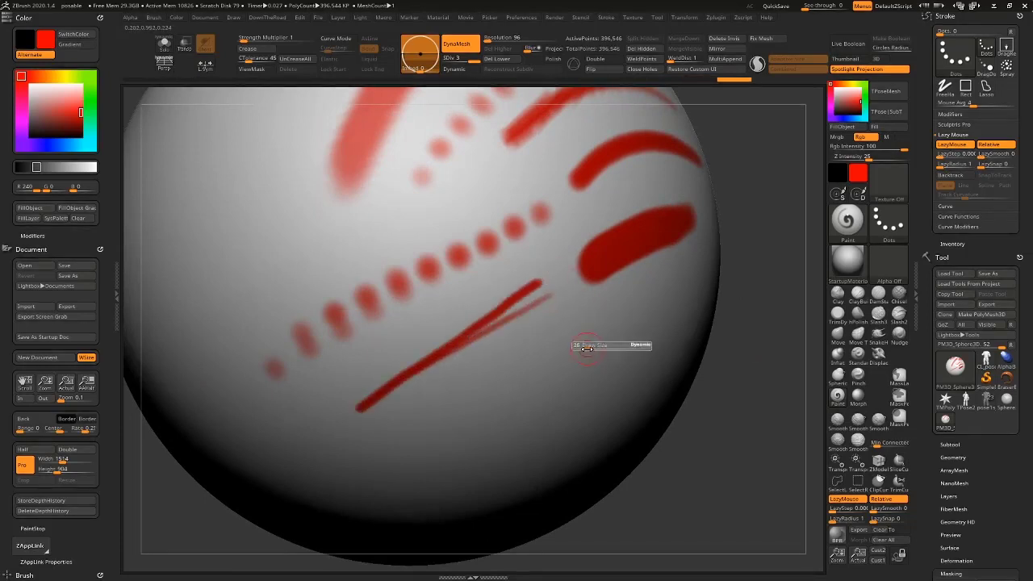
Paint two more long red strokes along the sphere's lower side and a solid V-shaped patch on its bare area.
mouse_move(625, 323)
mouse_down()
mouse_move(387, 441)
mouse_move(631, 315)
mouse_up()
mouse_move(773, 390)
alt+mouse_down()
mouse_move(715, 347)
mouse_move(684, 352)
alt+mouse_up()
drag(537, 410, 699, 325)
mouse_move(726, 411)
mouse_down()
mouse_move(751, 388)
mouse_move(736, 379)
mouse_move(717, 422)
mouse_move(690, 399)
mouse_move(646, 409)
mouse_up()
mouse_move(350, 347)
mouse_down()
mouse_move(373, 208)
mouse_move(362, 315)
mouse_up()
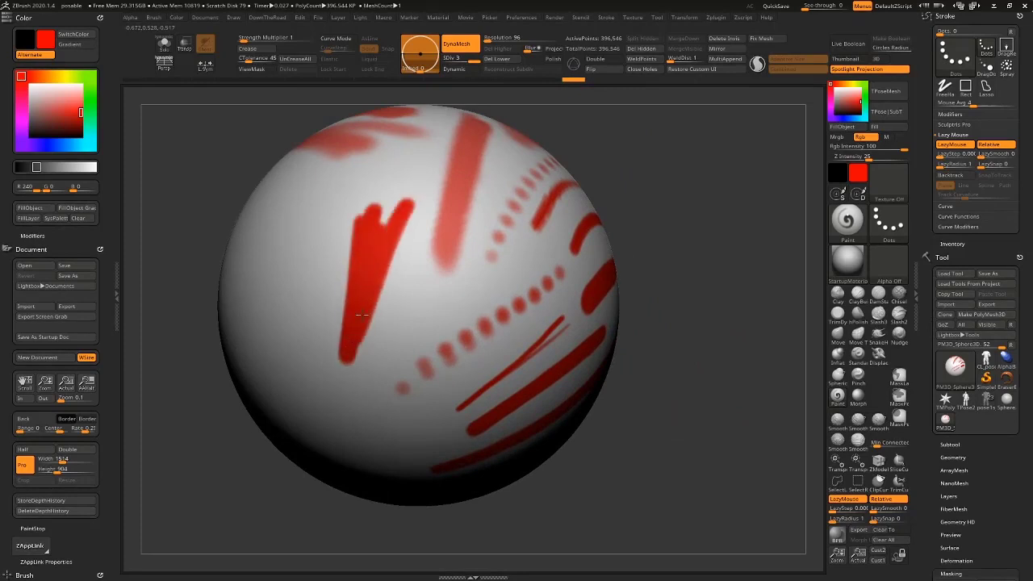
mouse_move(758, 322)
mouse_down()
mouse_move(735, 318)
mouse_move(691, 262)
mouse_up()
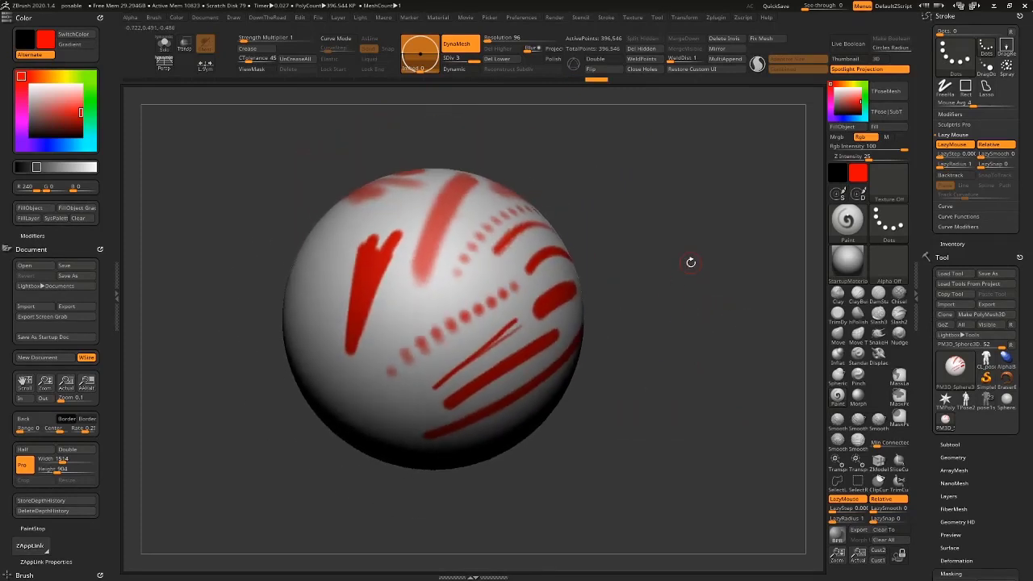
Change the Paint brush's stroke type to Spray and paint a red vertical band beside the V-shaped patch.
click(878, 226)
click(882, 231)
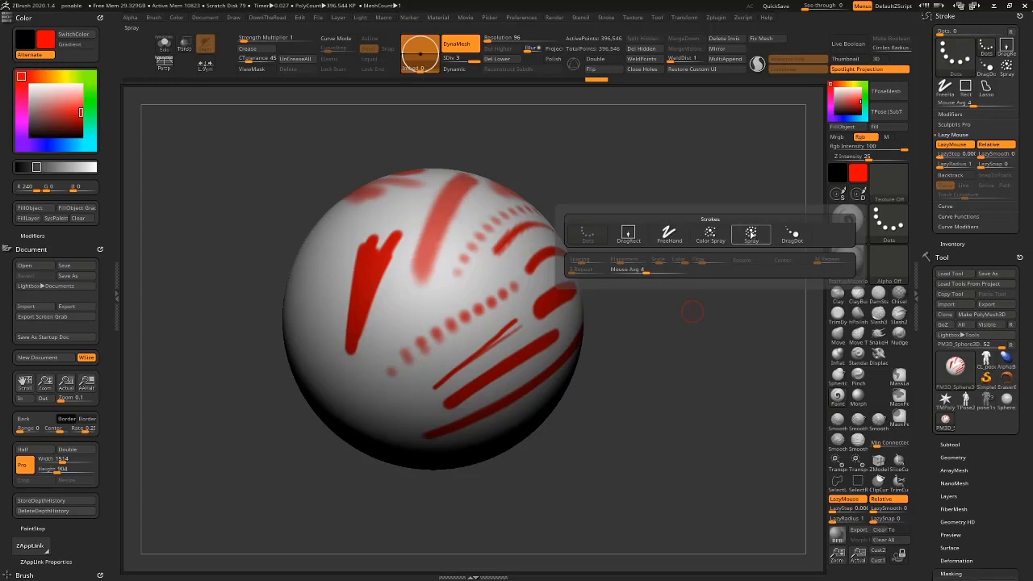
click(750, 234)
mouse_move(729, 254)
mouse_down()
mouse_move(737, 277)
mouse_move(632, 300)
mouse_move(697, 280)
mouse_up()
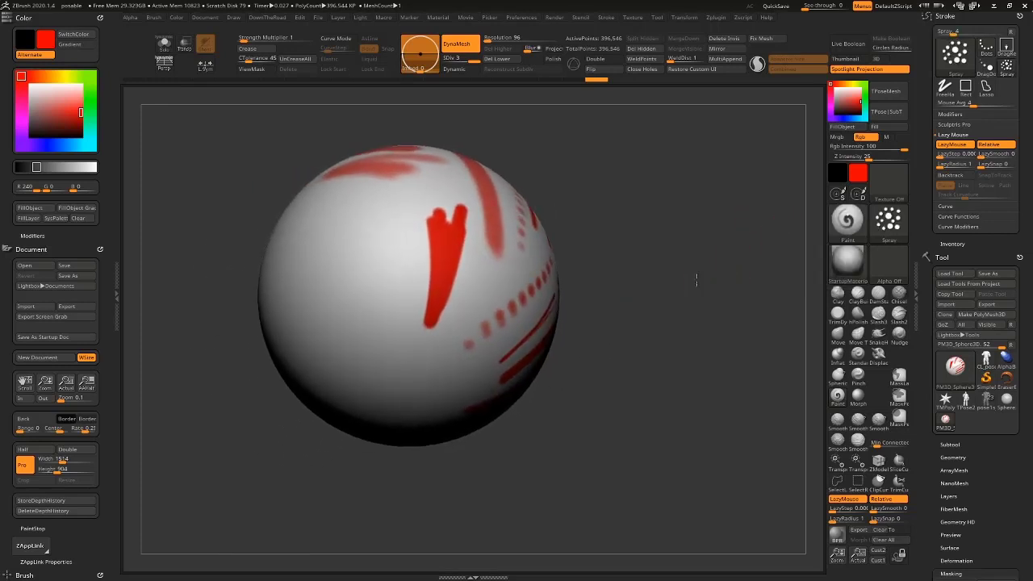
key(f)
mouse_move(347, 325)
mouse_down()
mouse_move(341, 290)
mouse_move(359, 184)
mouse_up()
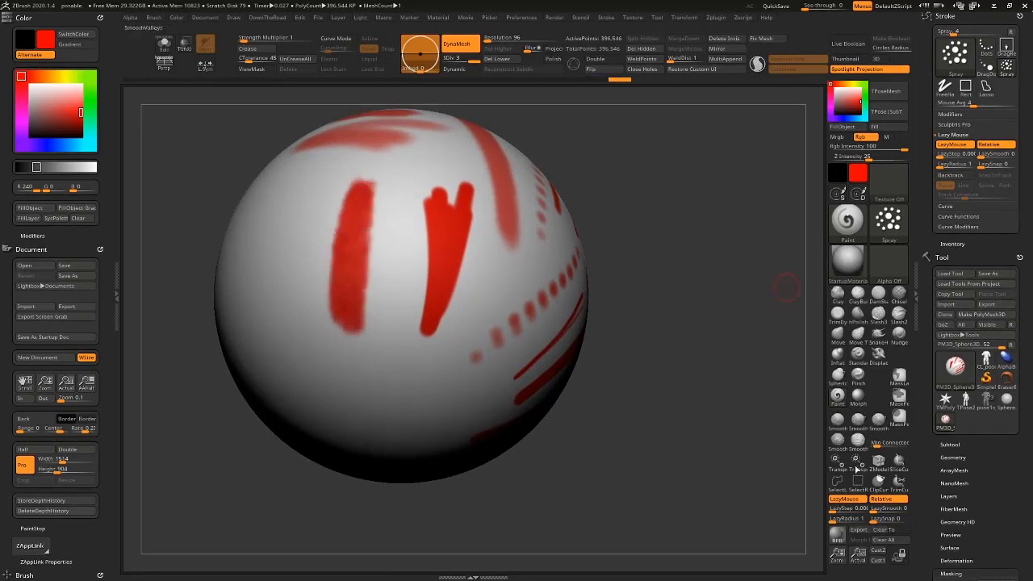
Turn off LazyMouse and spray loose, blotchy red marks below the vertical bands and across the neighbouring bare area.
click(843, 499)
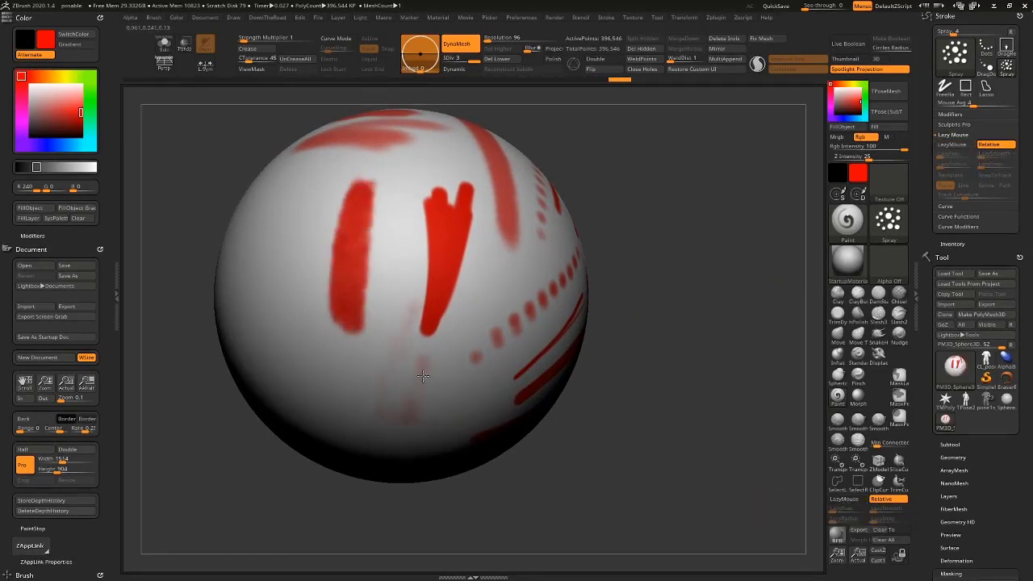
drag(423, 376, 316, 309)
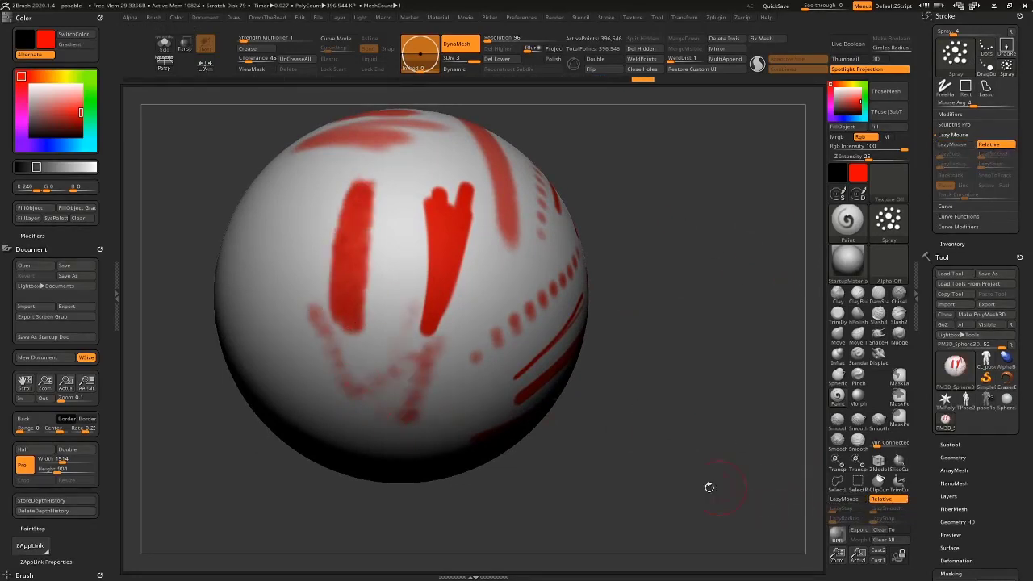
drag(709, 487, 747, 476)
mouse_move(318, 393)
mouse_down()
mouse_move(267, 243)
mouse_move(288, 187)
mouse_up()
mouse_move(615, 367)
alt+mouse_down()
mouse_move(696, 383)
mouse_move(759, 372)
alt+mouse_up()
mouse_move(377, 426)
mouse_down()
mouse_move(290, 272)
mouse_move(384, 399)
mouse_move(355, 395)
mouse_move(233, 252)
mouse_move(278, 404)
mouse_move(375, 410)
mouse_up()
mouse_move(615, 377)
alt+mouse_down()
mouse_move(707, 341)
mouse_move(671, 278)
alt+mouse_up()
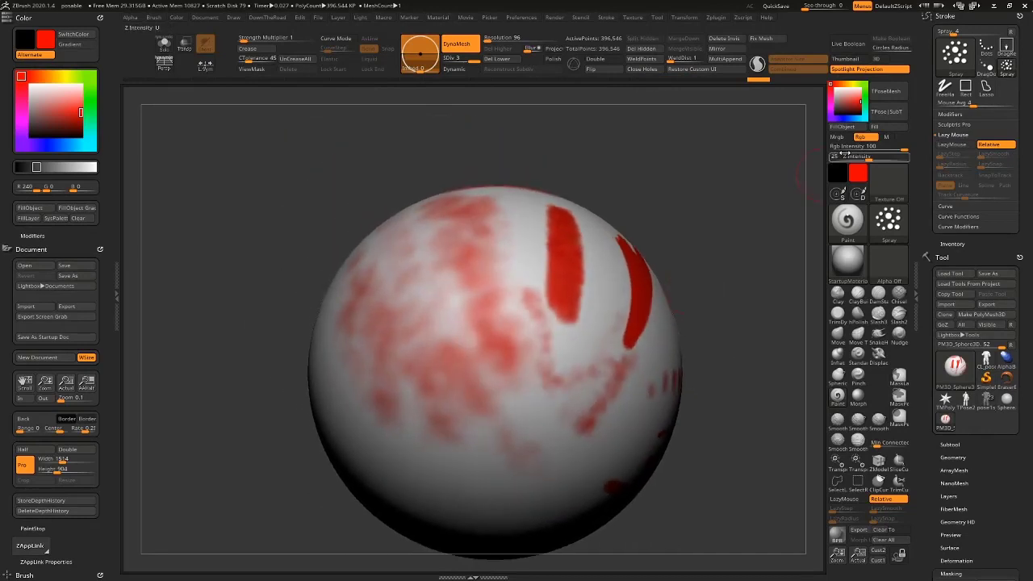
Switch to a dark purple with R 61, G 48, B 72 and spray it over the red blotches.
drag(833, 105, 834, 106)
mouse_move(482, 443)
mouse_down()
mouse_move(484, 478)
mouse_move(528, 489)
mouse_up()
drag(841, 99, 831, 114)
drag(618, 216, 641, 247)
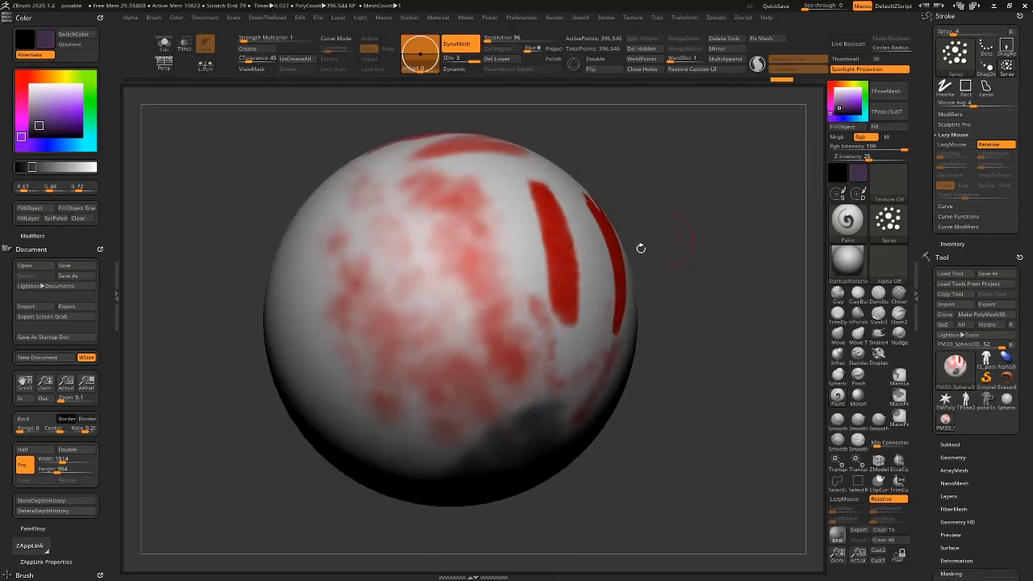
mouse_move(381, 403)
mouse_down()
mouse_move(428, 274)
mouse_move(332, 396)
mouse_up()
Adjust the draw size and spray a diagonal patch of purple dots on a clean part of the sphere.
drag(212, 447, 304, 468)
key(s)
alt+drag(518, 297, 699, 276)
mouse_move(418, 287)
mouse_down()
mouse_move(362, 362)
mouse_move(447, 341)
mouse_move(475, 313)
mouse_up()
alt+drag(699, 291, 719, 282)
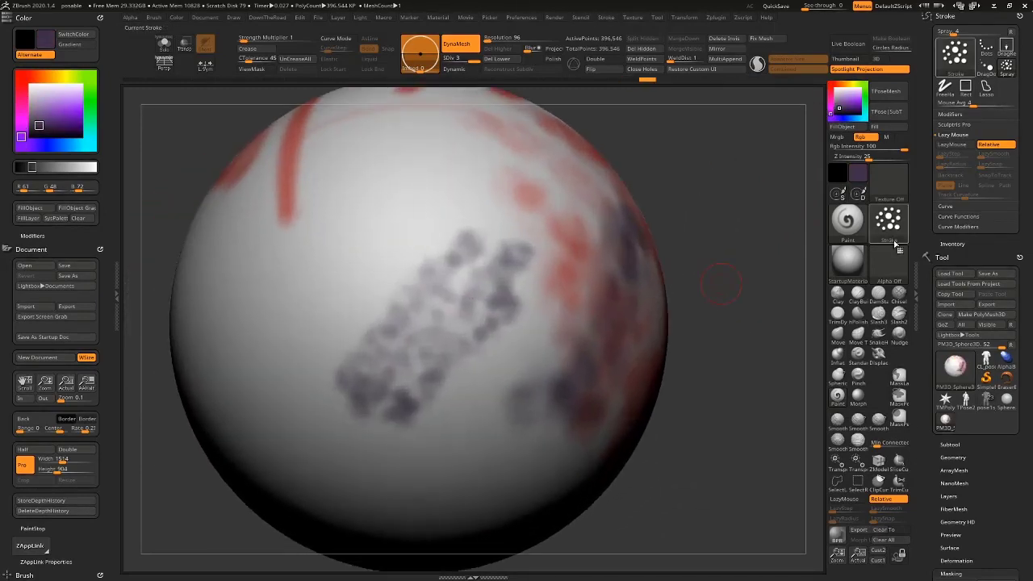
Assign Alpha 07 to the Paint brush and spray a speckled patch beside the purple dots.
click(885, 268)
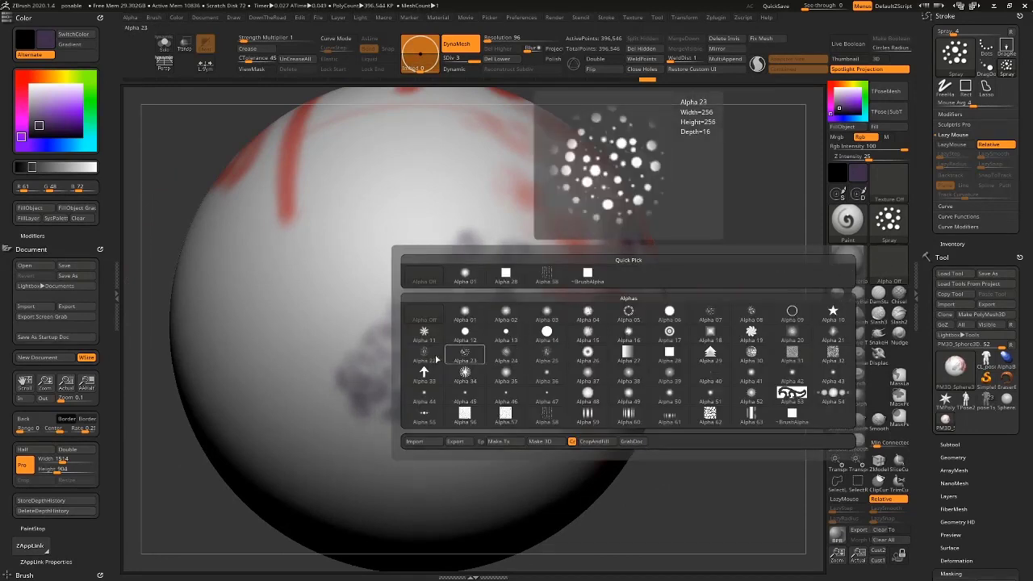
click(705, 311)
drag(749, 233, 834, 234)
mouse_move(479, 236)
mouse_down()
mouse_move(422, 296)
mouse_move(420, 336)
mouse_move(445, 290)
mouse_up()
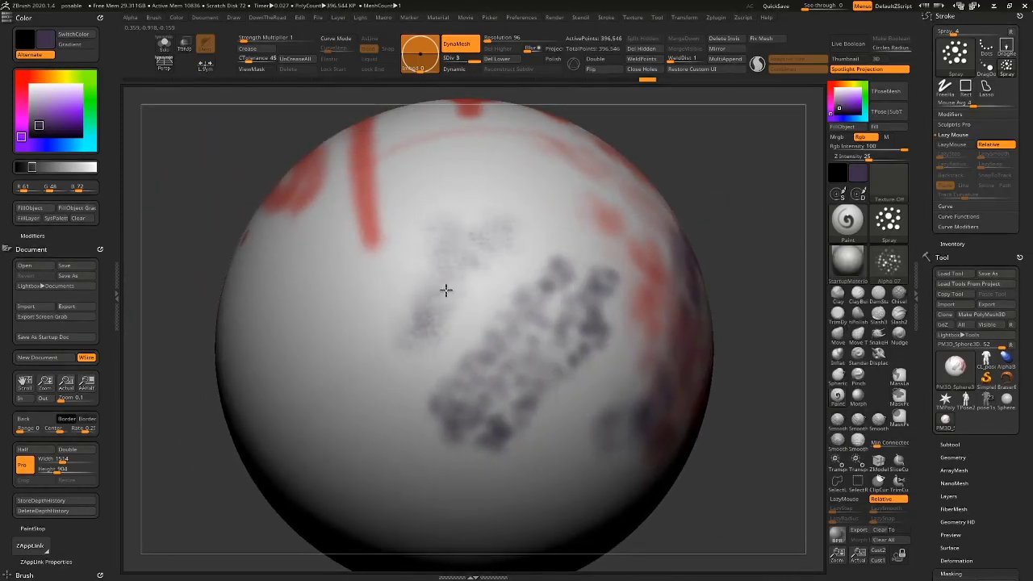
mouse_move(712, 138)
alt+mouse_down()
mouse_move(745, 185)
mouse_move(750, 256)
alt+mouse_up()
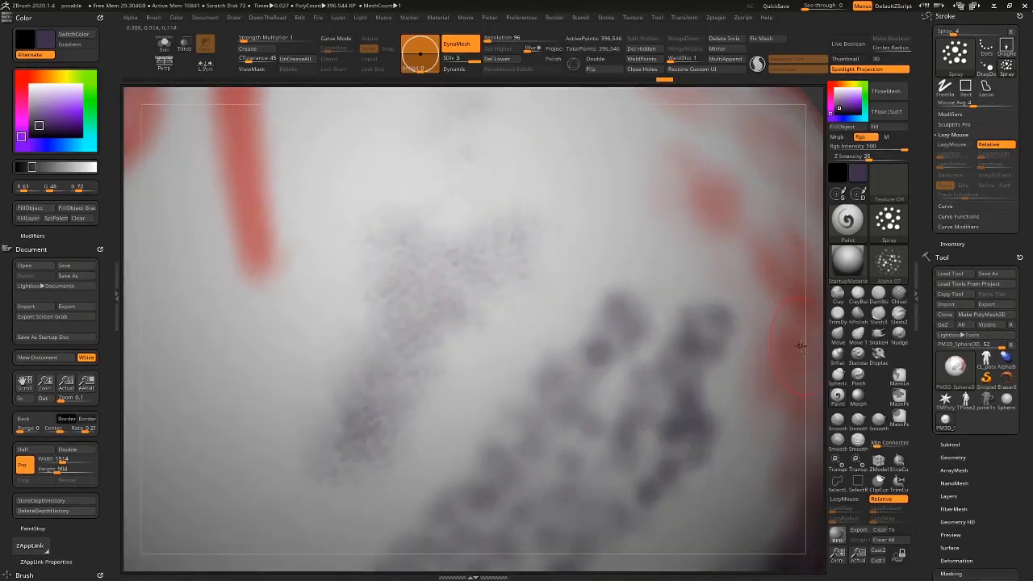
Subdivide the sphere to SDiv 4 and spray a speckled vertical band next to the previous patch.
key(f)
key(ctrl+d)
drag(662, 278, 726, 339)
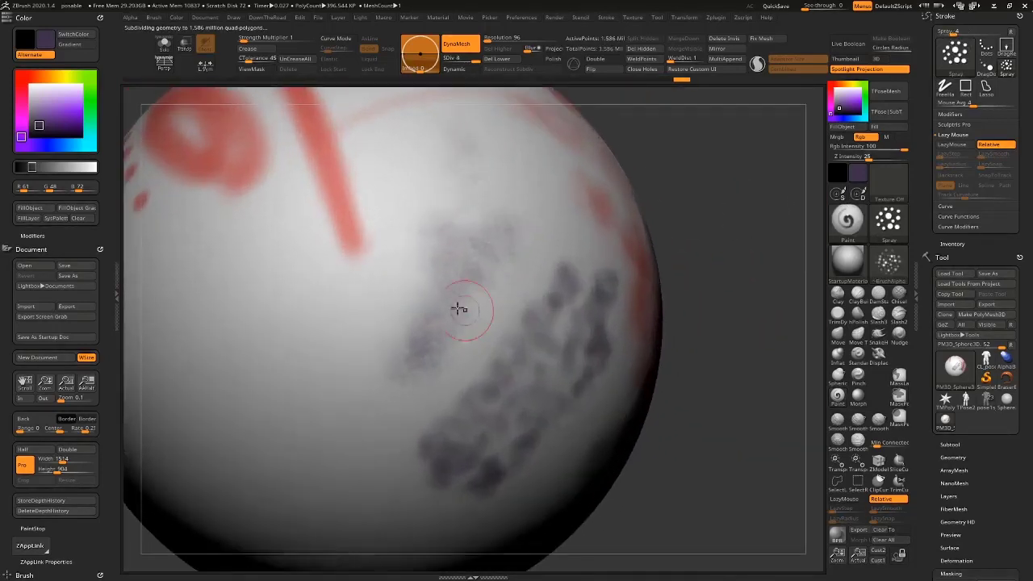
drag(697, 237, 745, 232)
mouse_move(338, 286)
mouse_down()
mouse_move(339, 403)
mouse_move(365, 454)
mouse_up()
drag(741, 302, 724, 242)
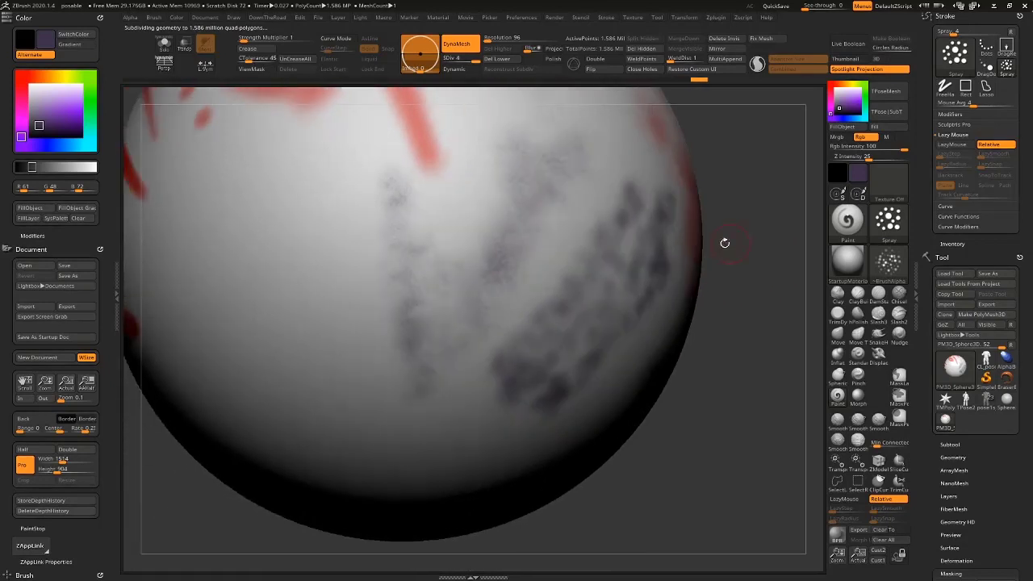
Spray more speckled purple patches around the vertical band and towards the sphere's underside, using several draw sizes.
mouse_move(364, 316)
mouse_down()
mouse_move(290, 230)
mouse_move(355, 357)
mouse_up()
mouse_move(628, 528)
mouse_down()
mouse_move(676, 447)
mouse_move(658, 472)
mouse_up()
key(s)
mouse_move(435, 347)
mouse_down()
mouse_move(433, 392)
mouse_move(387, 468)
mouse_move(411, 435)
mouse_up()
key(s)
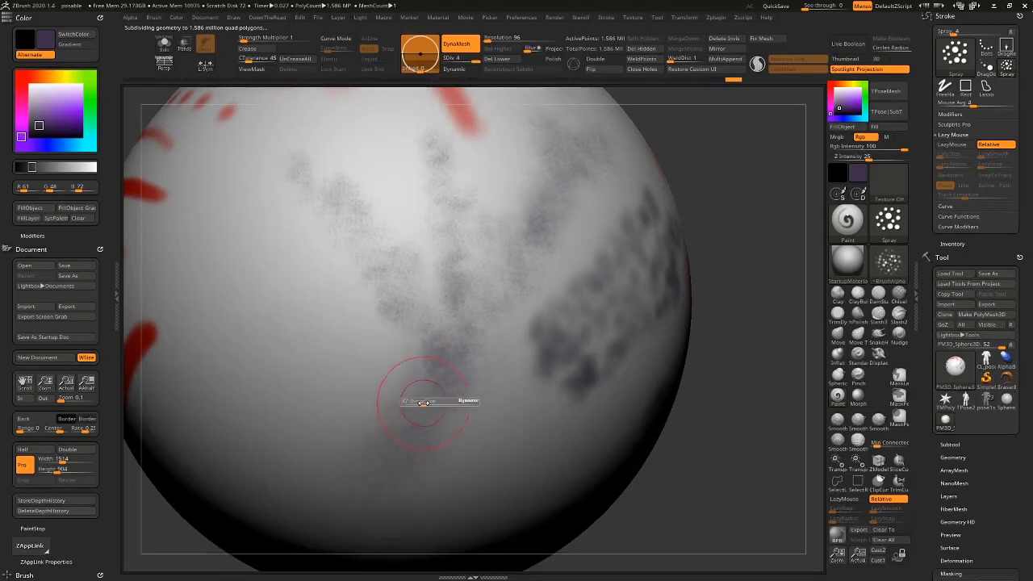
mouse_move(423, 399)
mouse_down()
mouse_move(458, 344)
mouse_move(489, 419)
mouse_up()
drag(706, 458, 595, 283)
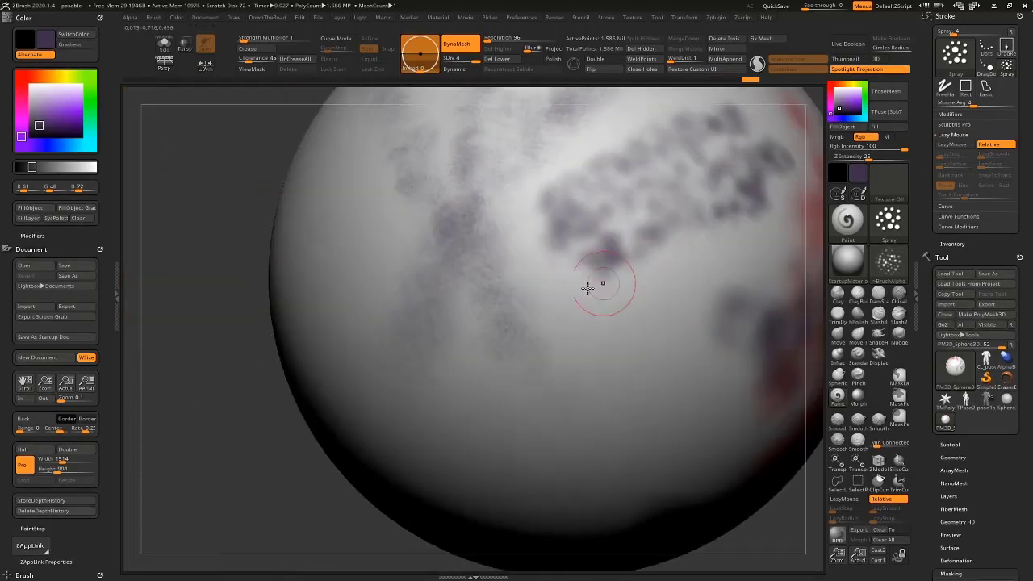
mouse_move(521, 300)
mouse_down()
mouse_move(564, 350)
mouse_move(544, 397)
mouse_move(488, 323)
mouse_up()
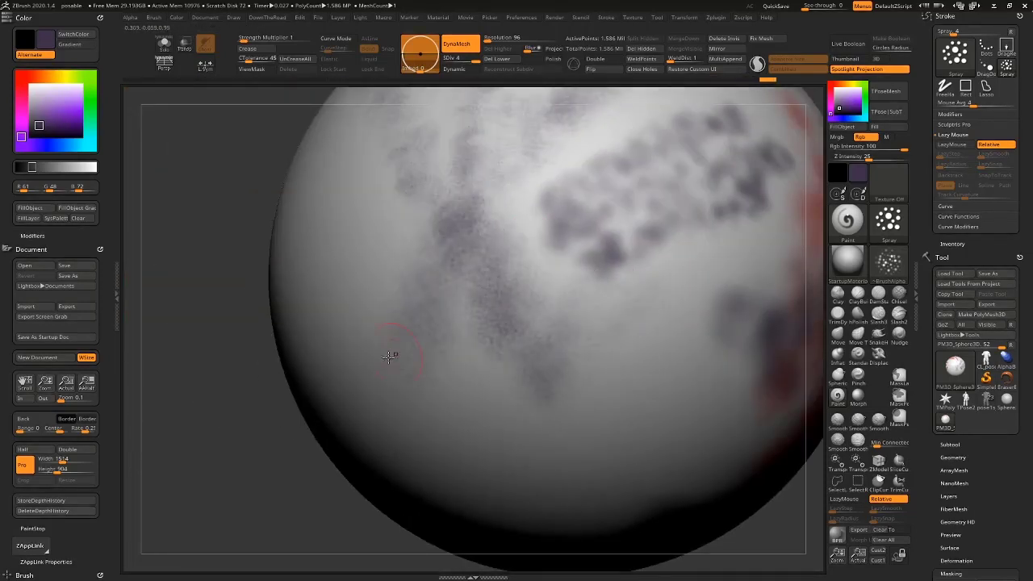
drag(238, 431, 261, 432)
Set the Spray stroke's Color Intensity Variance to 0 and spray dense speckled bands over the sphere.
click(889, 224)
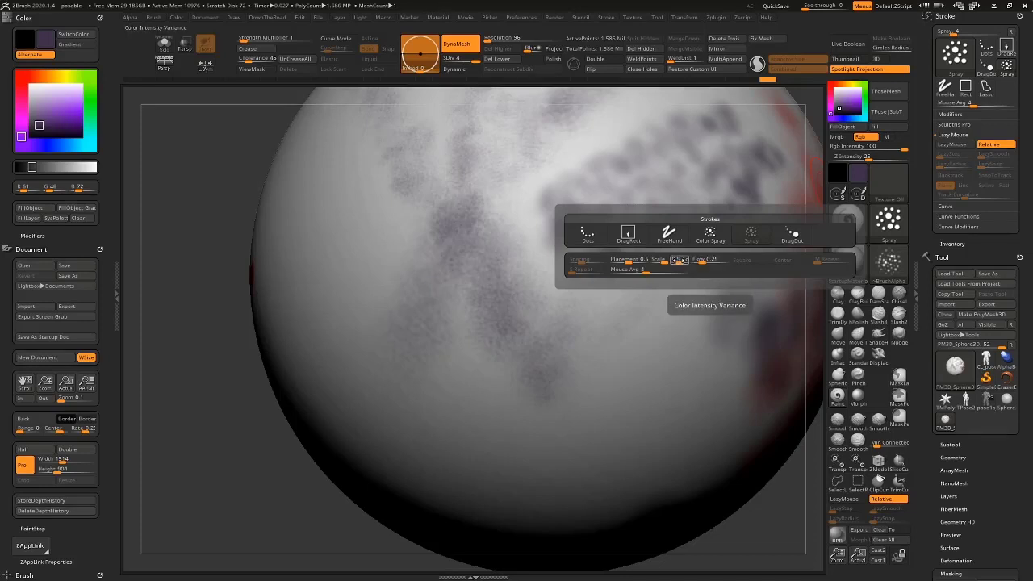
click(680, 261)
text(0)
key(Return)
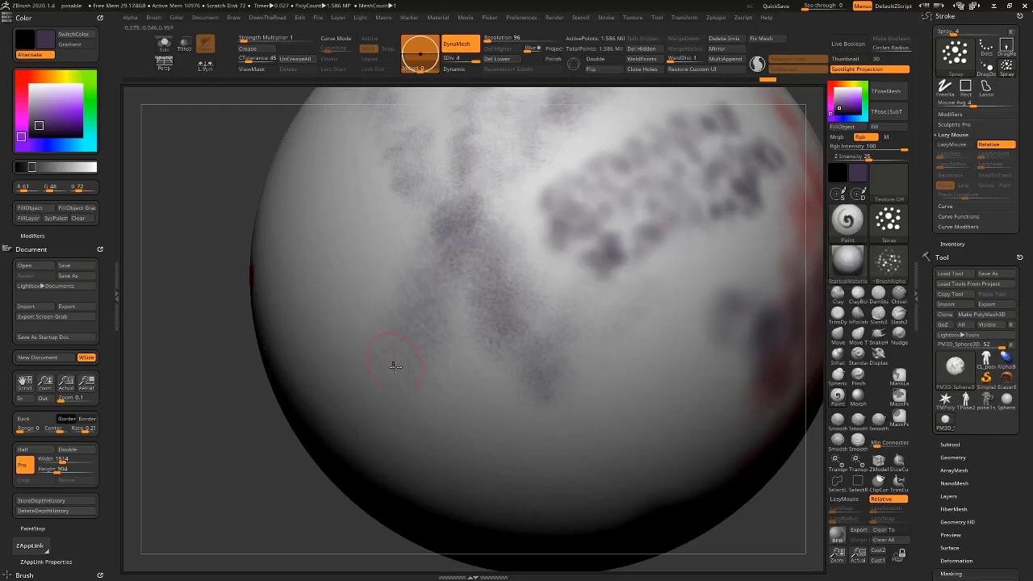
mouse_move(394, 366)
mouse_down()
mouse_move(508, 384)
mouse_move(589, 412)
mouse_move(452, 355)
mouse_move(388, 296)
mouse_move(370, 182)
mouse_up()
drag(216, 438, 415, 276)
mouse_move(321, 451)
mouse_down()
mouse_move(293, 334)
mouse_move(282, 222)
mouse_move(330, 355)
mouse_move(409, 446)
mouse_up()
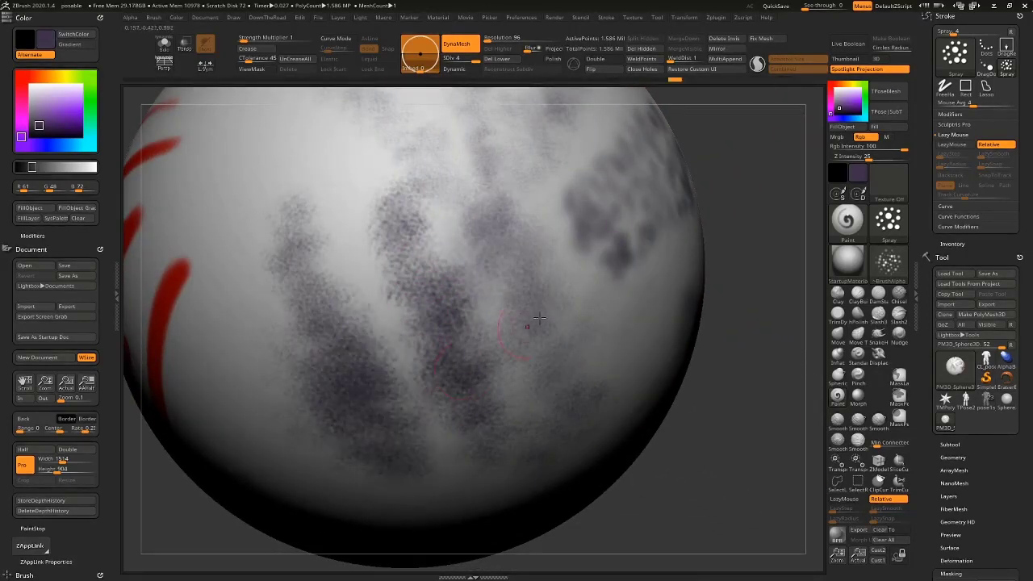
Build up the darkest speckled patch with another spray pass and review the whole sphere.
mouse_move(751, 247)
mouse_down()
mouse_move(742, 231)
mouse_move(738, 306)
mouse_up()
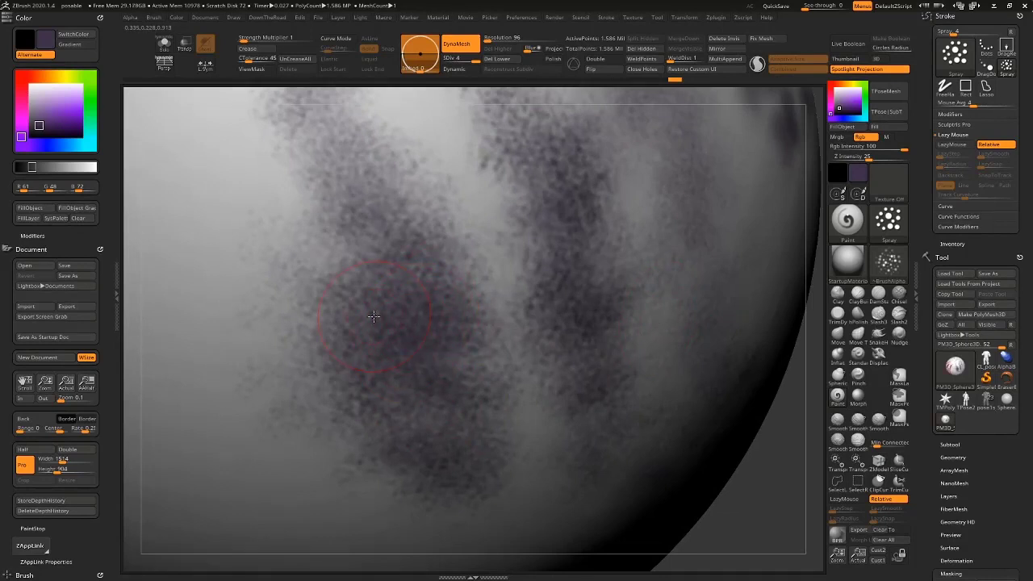
mouse_move(330, 443)
mouse_down()
mouse_move(307, 452)
mouse_move(380, 388)
mouse_move(484, 419)
mouse_move(444, 195)
mouse_move(373, 269)
mouse_up()
mouse_move(721, 486)
alt+mouse_down()
mouse_move(715, 344)
mouse_move(683, 433)
mouse_move(703, 359)
alt+mouse_up()
mouse_move(704, 359)
mouse_down()
mouse_move(690, 373)
mouse_move(664, 372)
mouse_up()
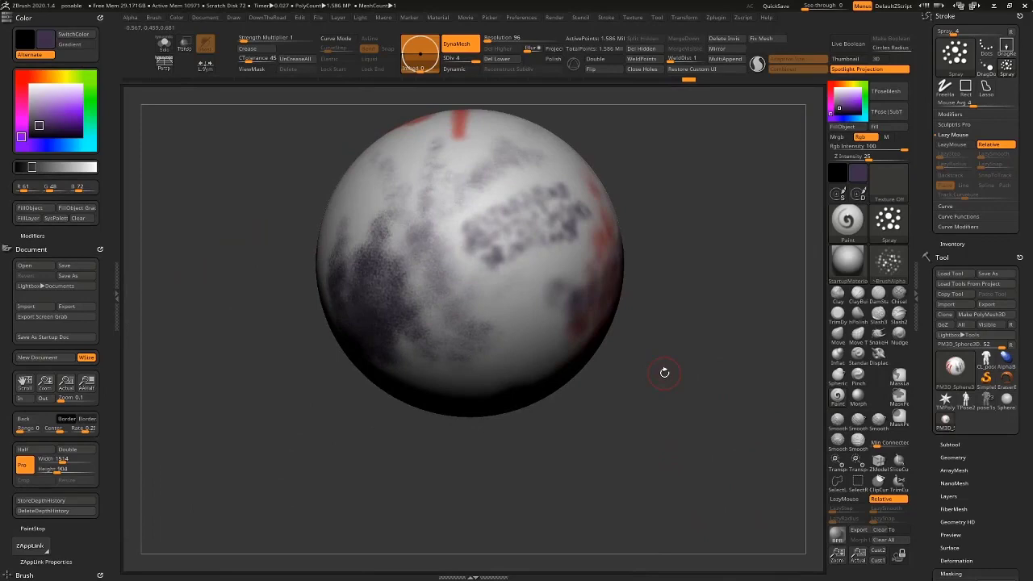
alt+drag(711, 319, 731, 305)
Switch back to the Batman model and lower the Paint brush's Rgb Intensity to 8.
drag(1024, 236, 1025, 185)
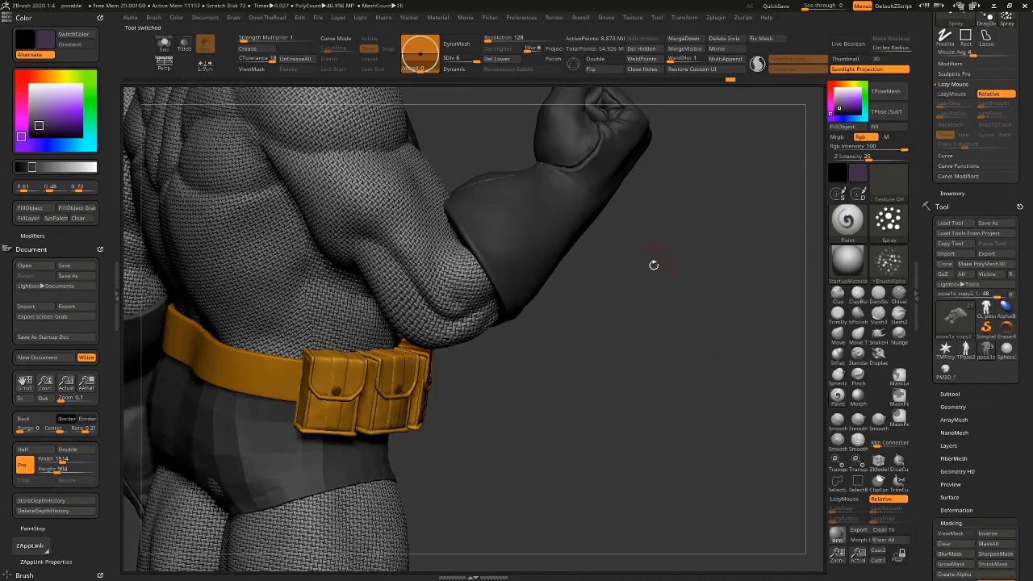
key(space)
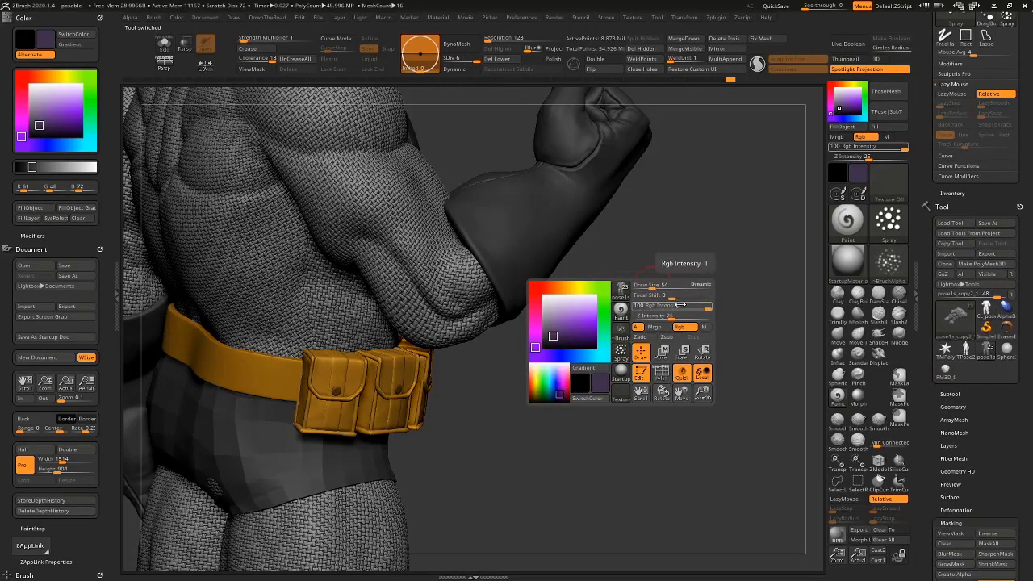
drag(708, 307, 652, 309)
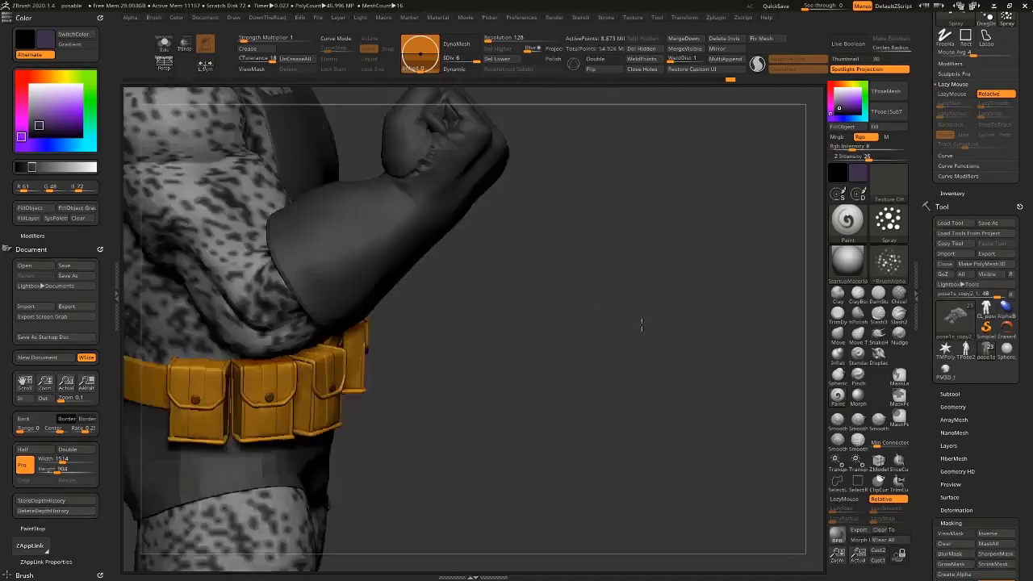
drag(642, 326, 738, 230)
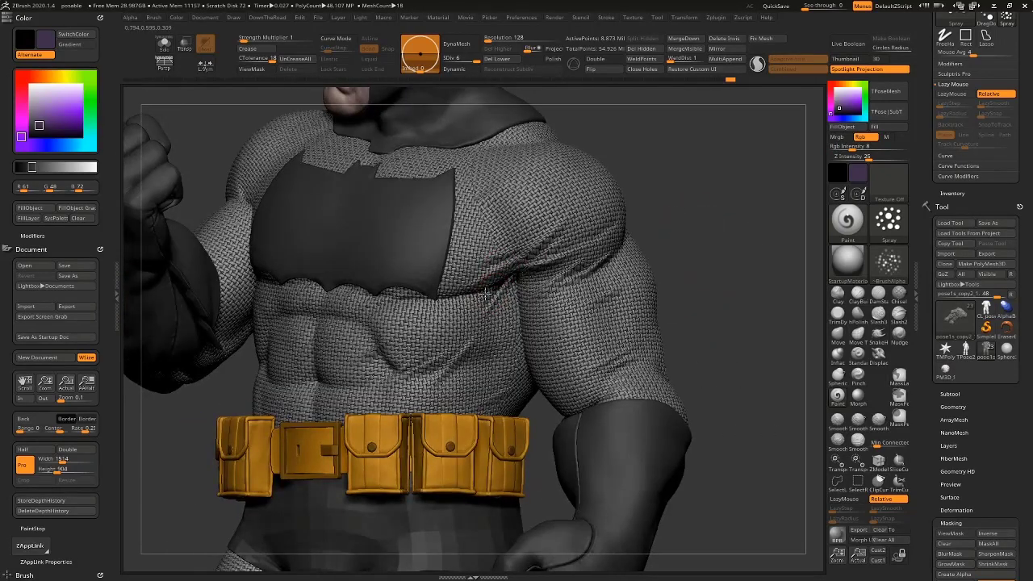
Darken the paint colour to R 35, G 32, B 38 and isolate the suit's body subtool.
click(839, 109)
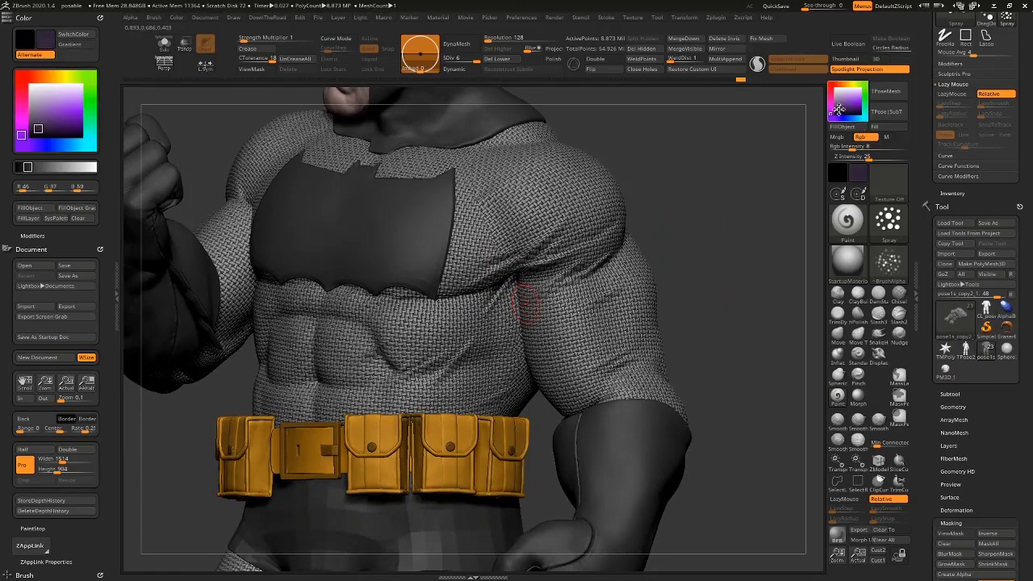
click(836, 111)
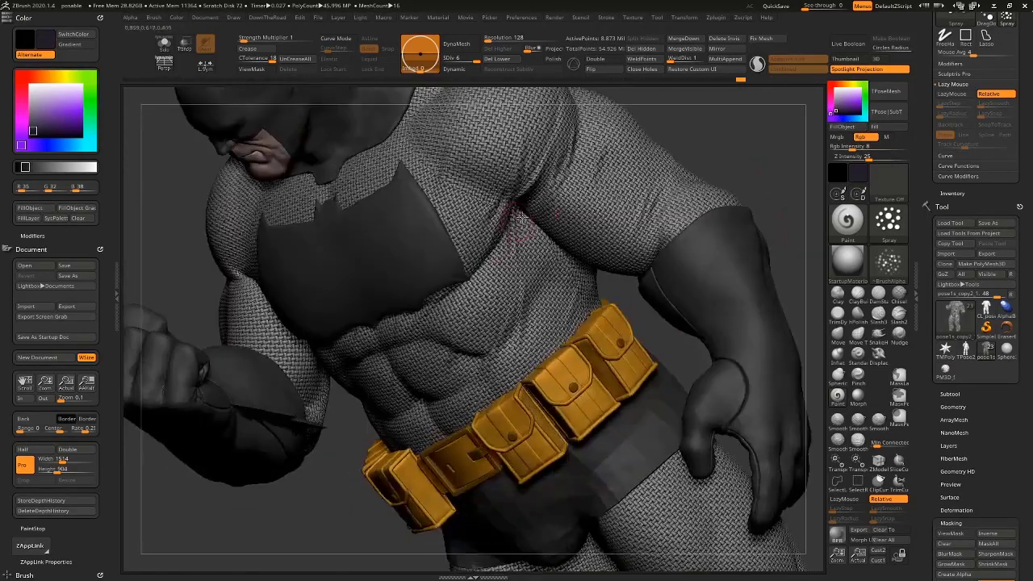
key(alt+s)
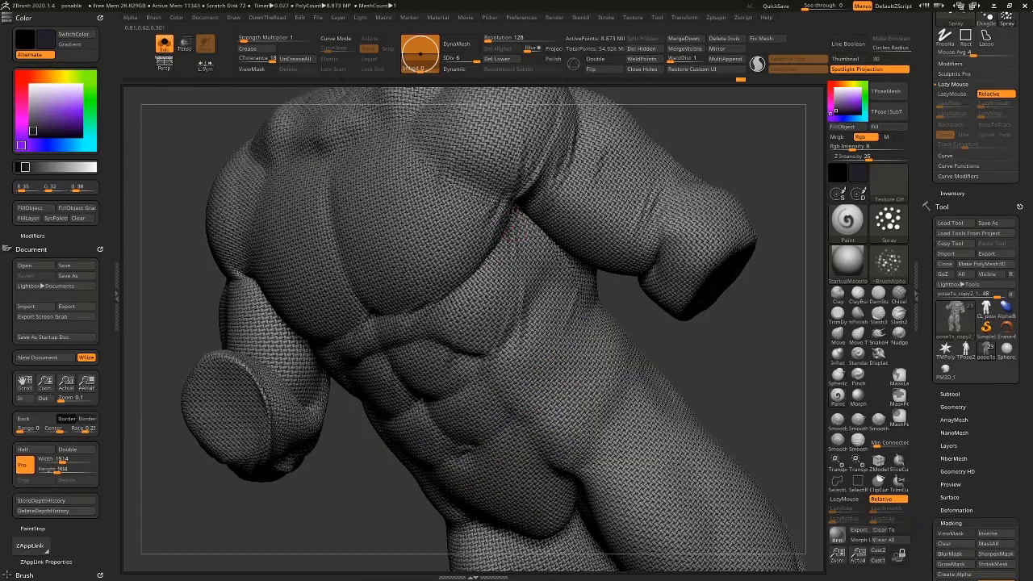
Raise the Paint brush's Rgb Intensity to 13 and spray subtle dark variation over the suit's abdomen, checking it against the full figure.
drag(736, 95, 456, 323)
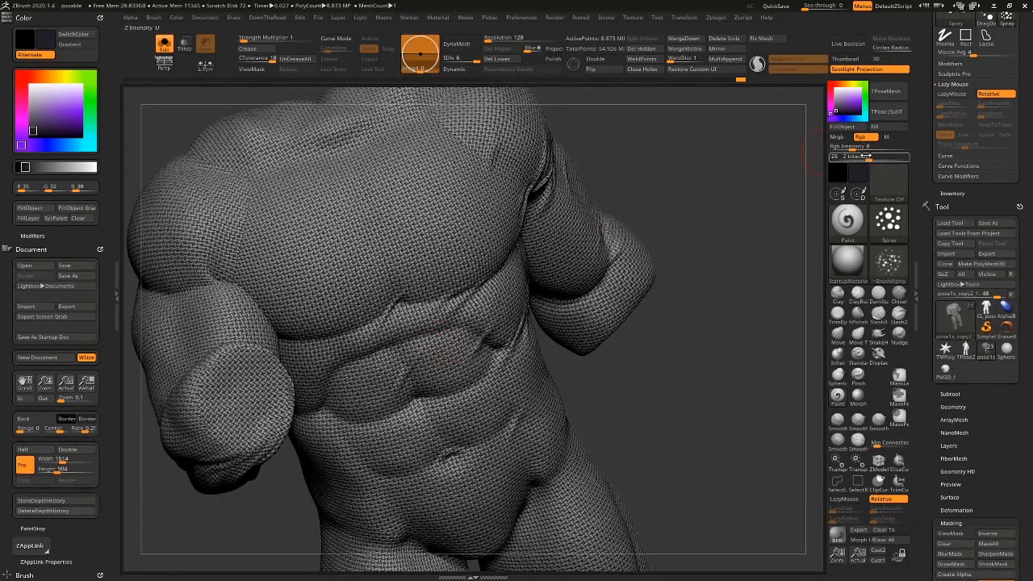
drag(744, 185, 612, 220)
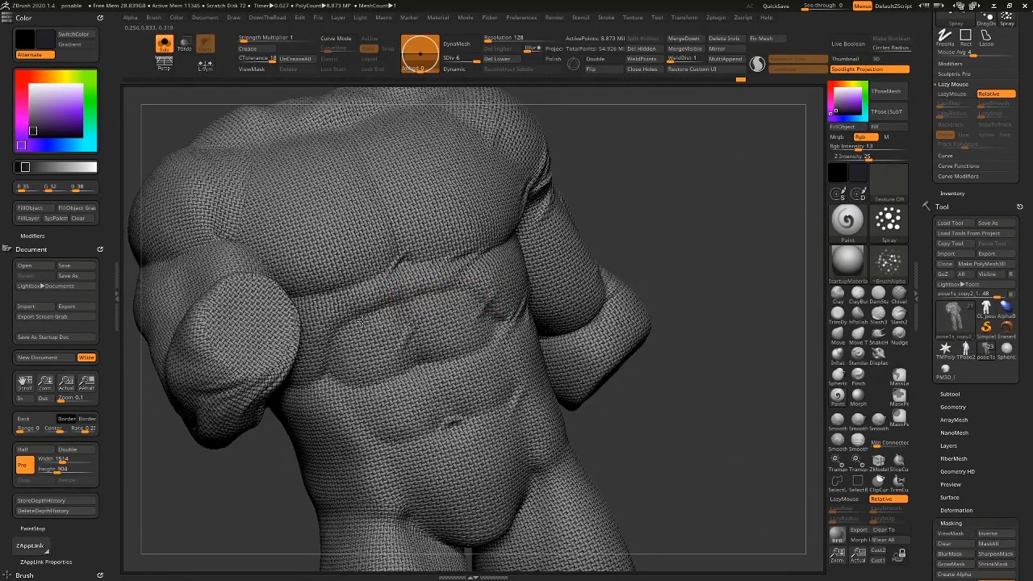
key(s)
key(shift+s)
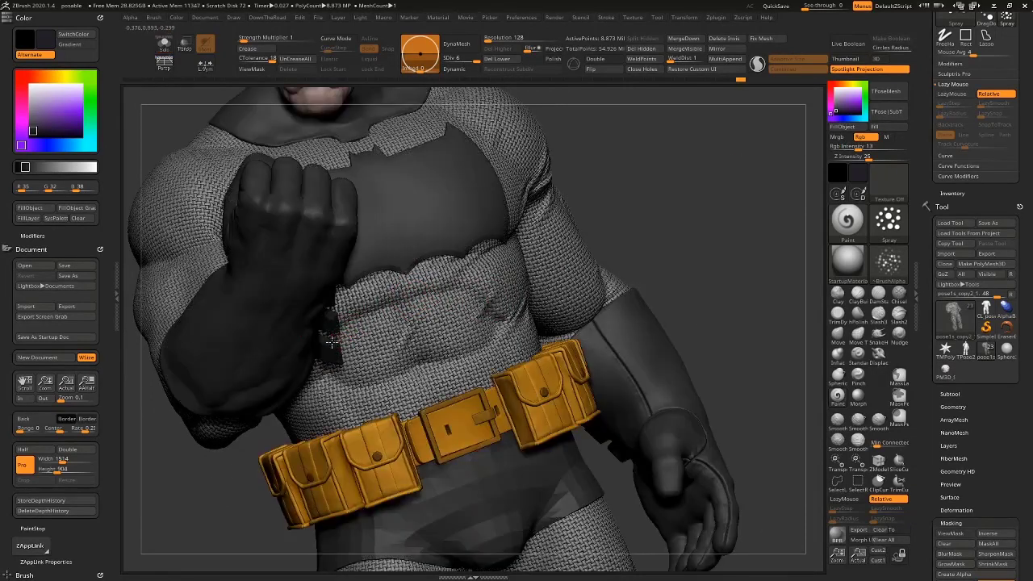
key(shift+s)
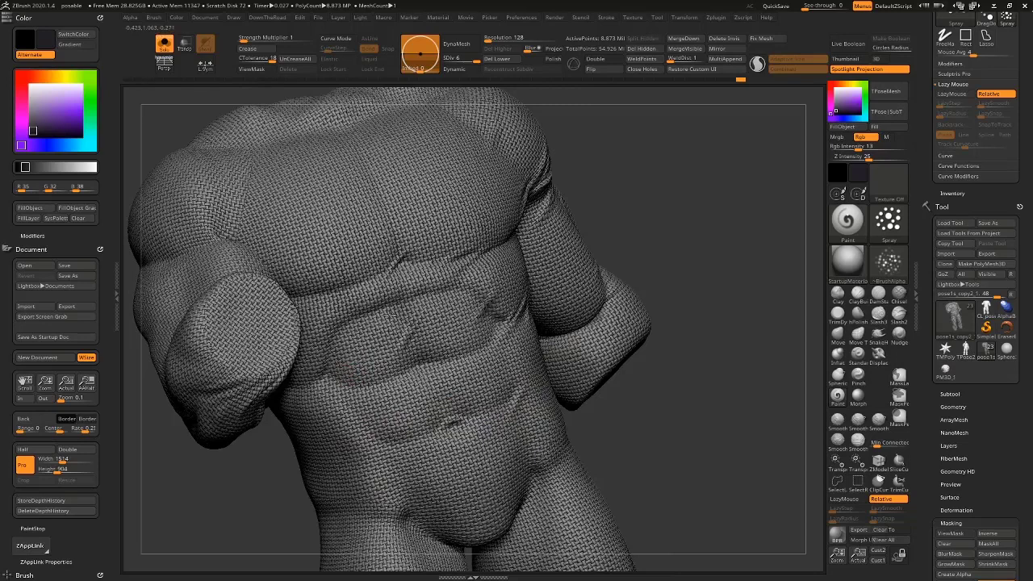
right_drag(510, 261, 457, 276)
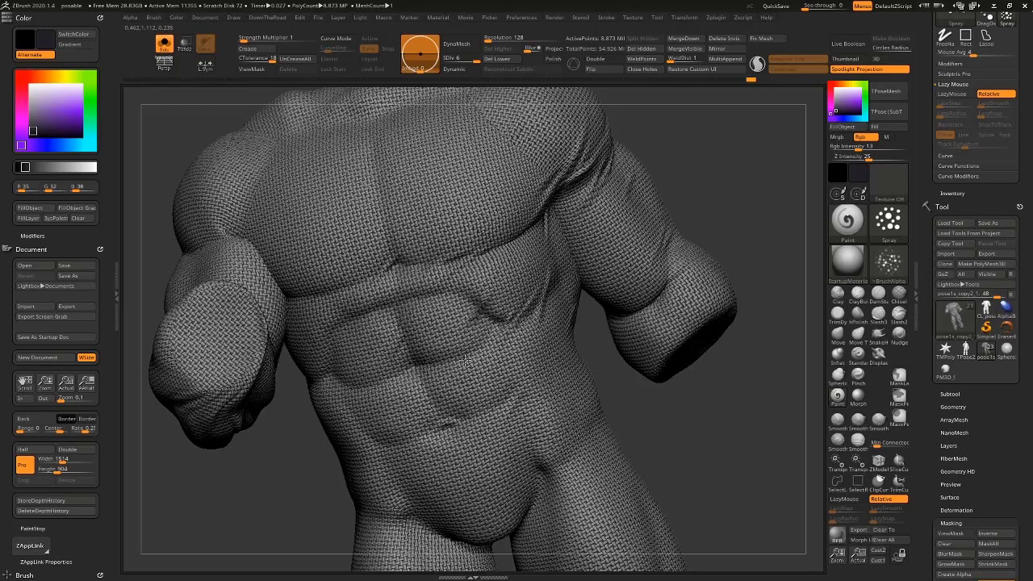
Set the Rgb Intensity to 25 and spray darker variation over the abdomen, chest and shoulder of the isolated suit body.
drag(738, 427, 709, 446)
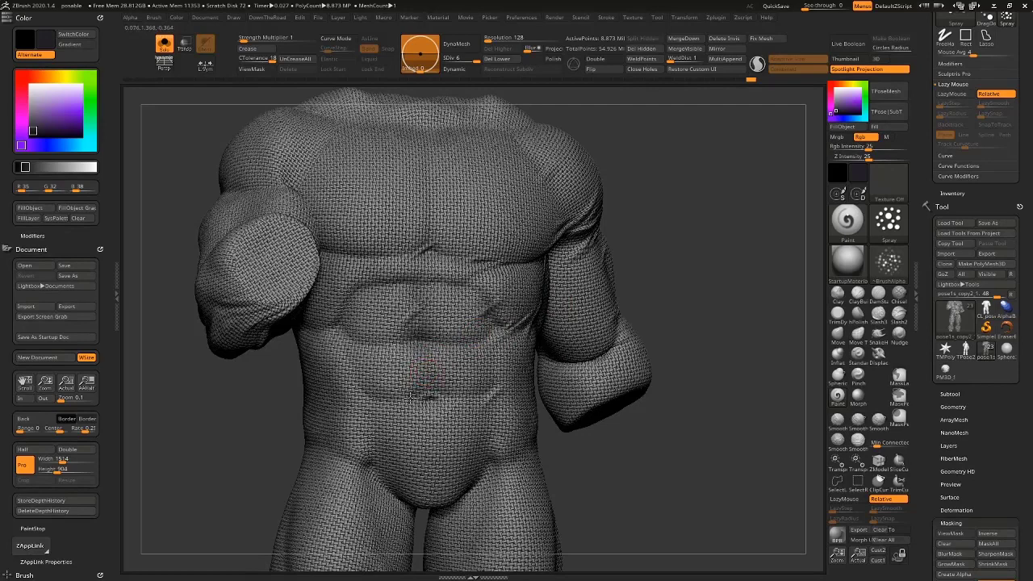
mouse_move(429, 363)
mouse_down()
mouse_move(355, 341)
mouse_move(474, 287)
mouse_up()
drag(702, 231, 628, 228)
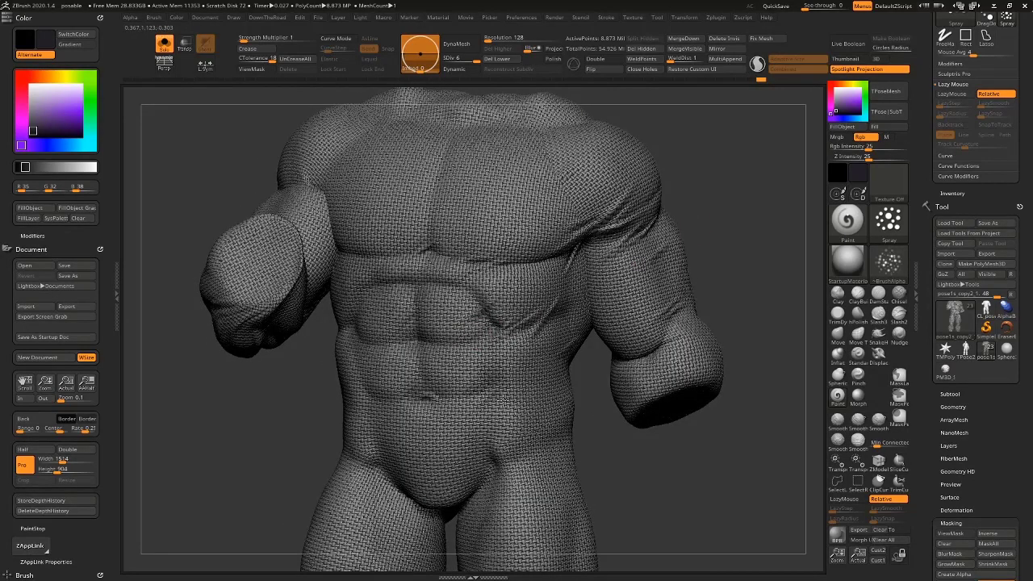
drag(621, 434, 640, 449)
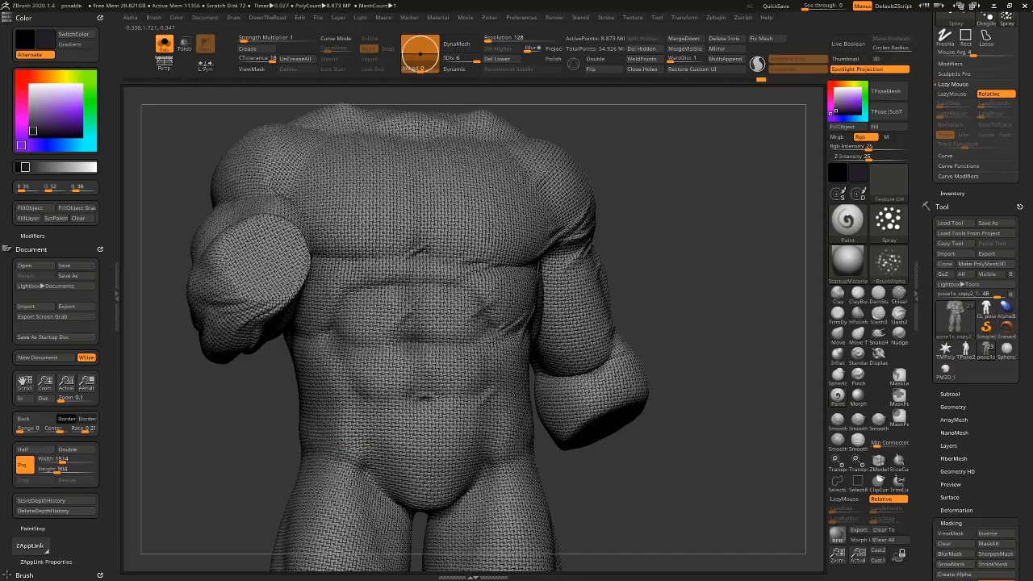
drag(688, 247, 392, 267)
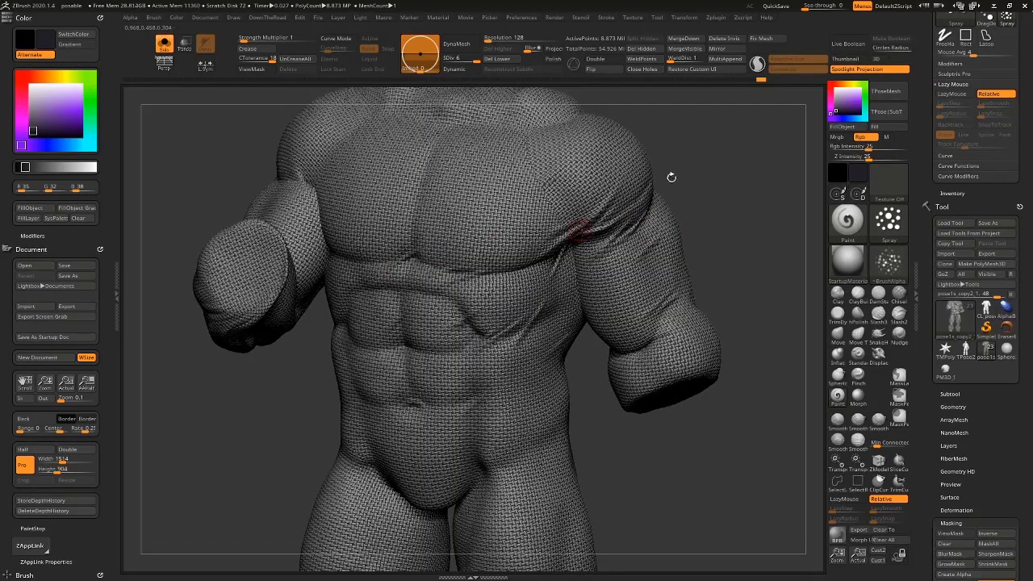
drag(672, 176, 607, 211)
key(alt+s)
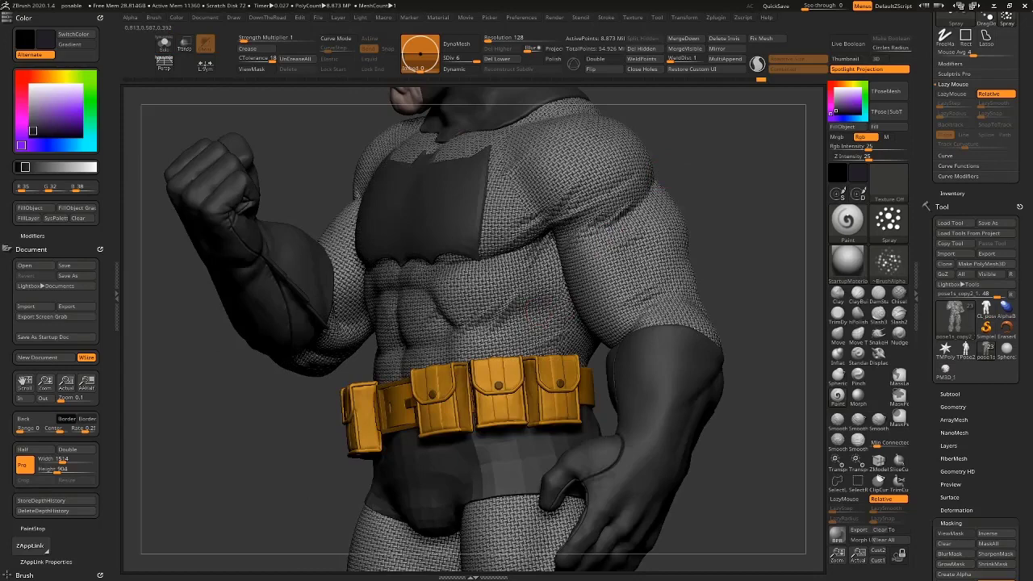
ctrl+shift+click(632, 250)
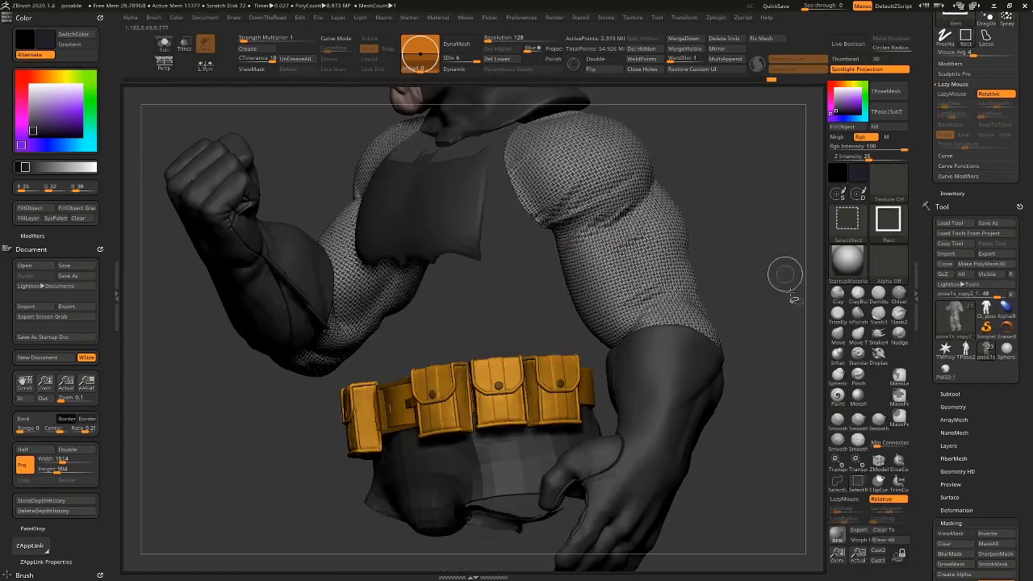
ctrl+shift+drag(773, 275, 729, 326)
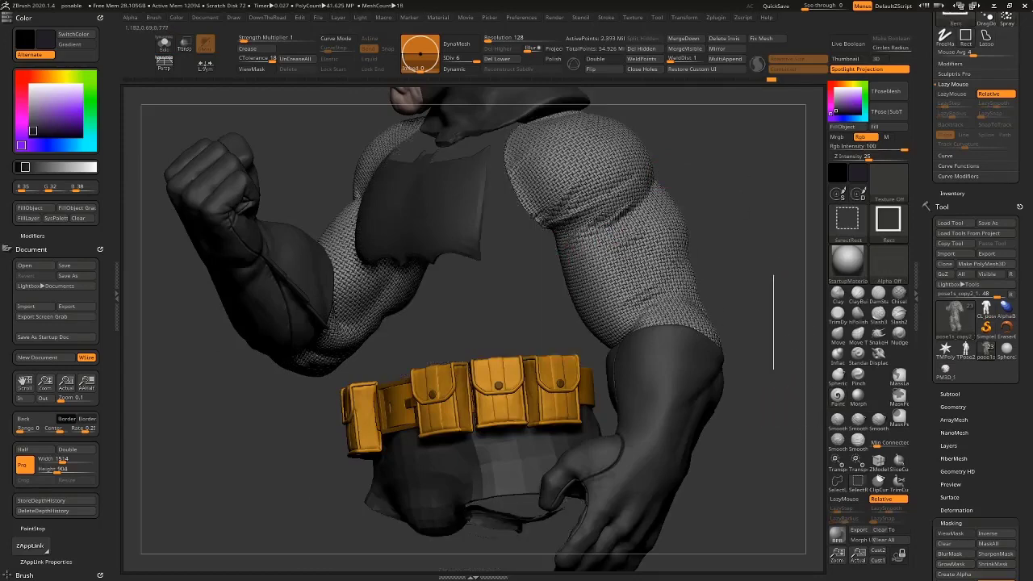
ctrl+shift+drag(773, 369, 773, 369)
Lower the suit body to subdivision level 5 and spray dark variation across the chest and shoulders.
key(shift+d)
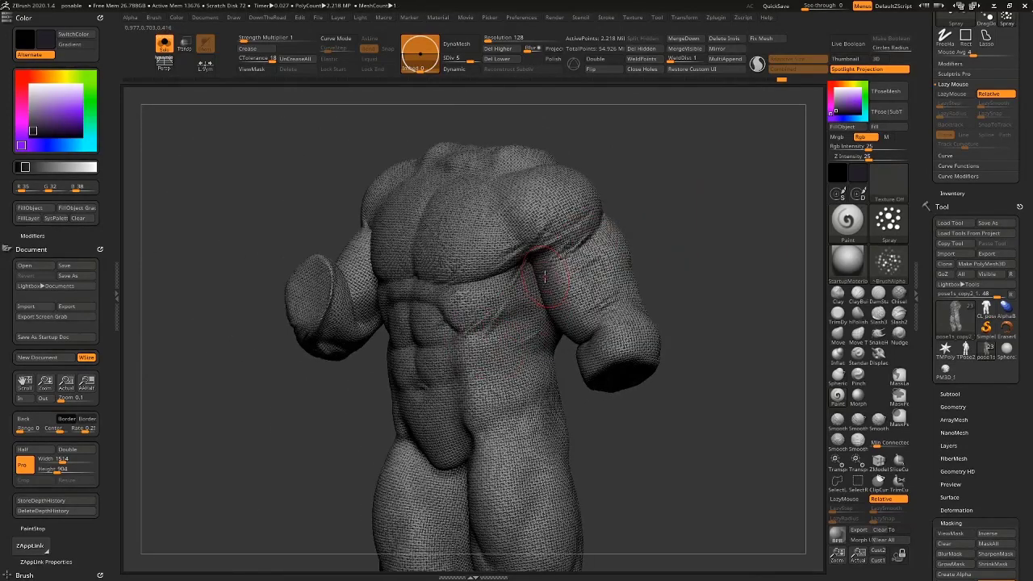
drag(653, 188, 693, 192)
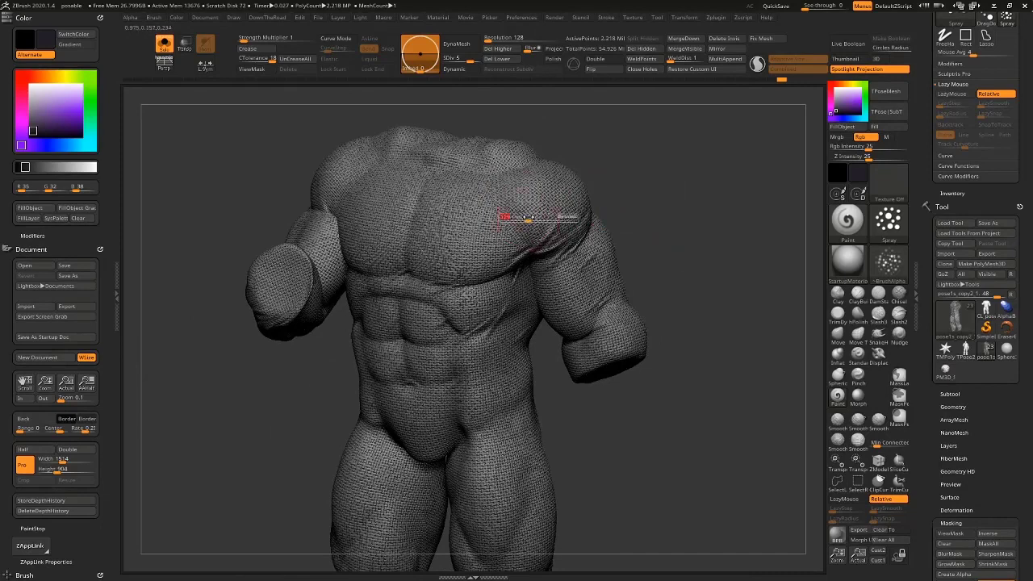
drag(616, 142, 434, 198)
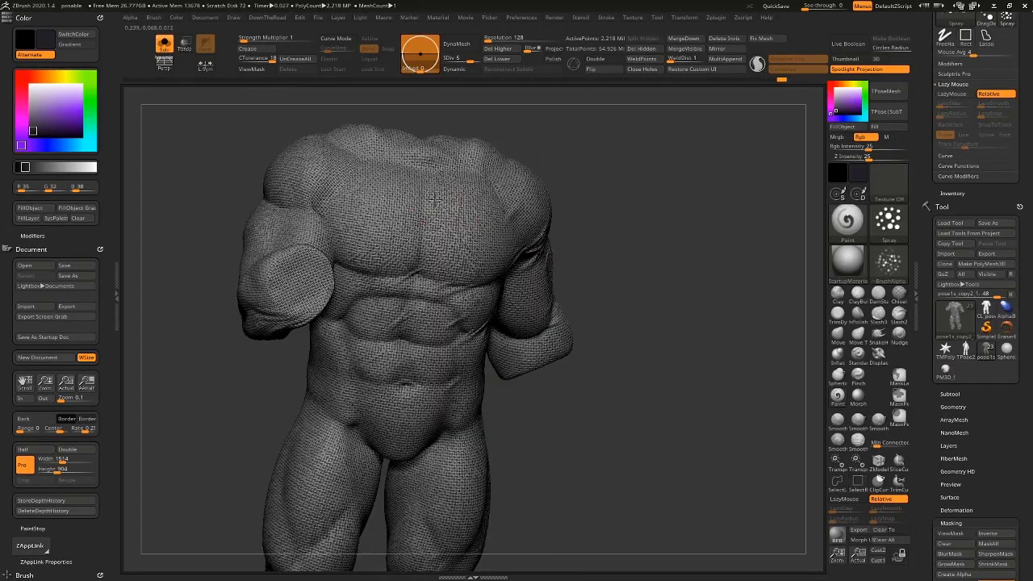
key(alt+s)
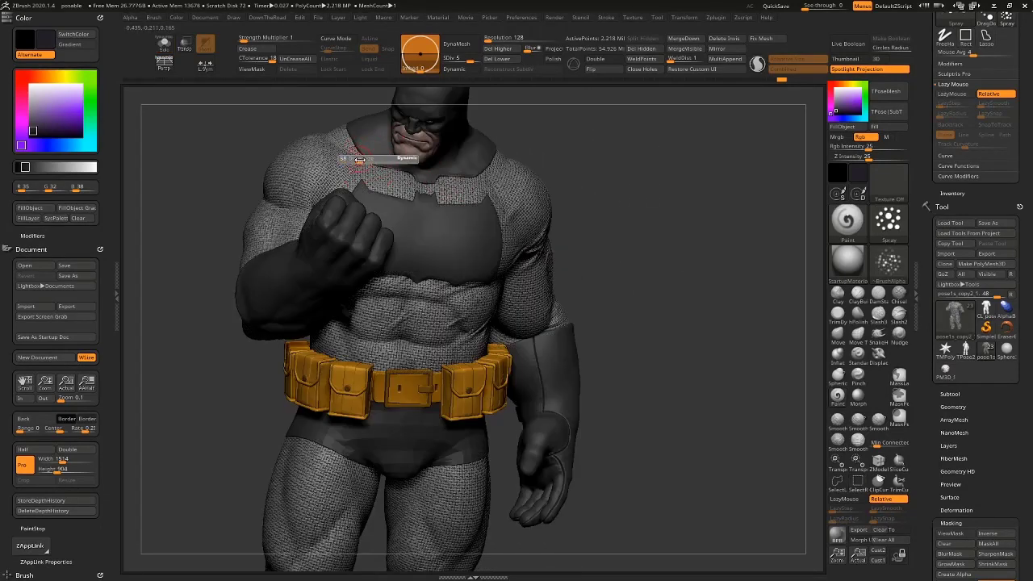
drag(595, 137, 591, 209)
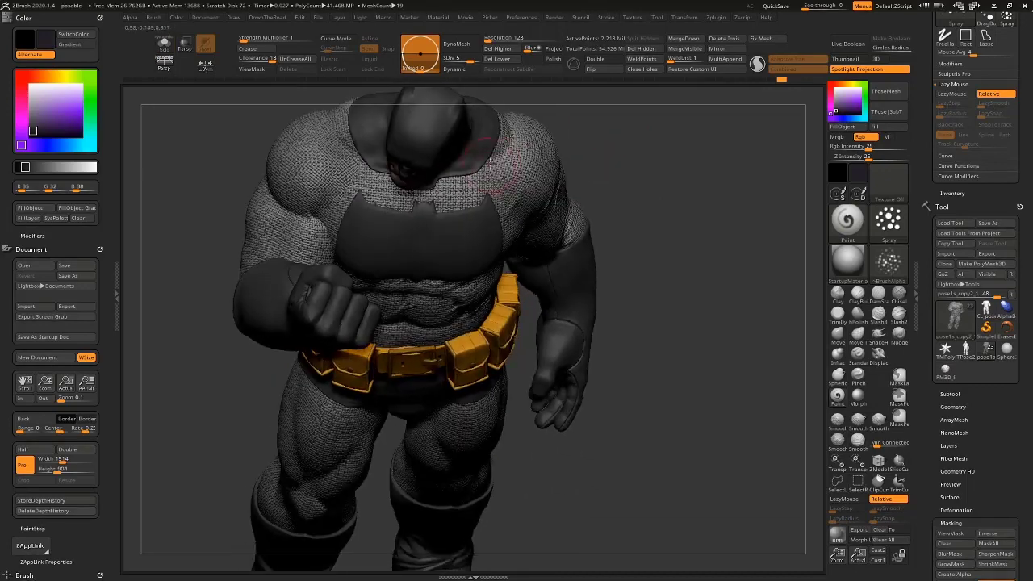
alt+click(508, 145)
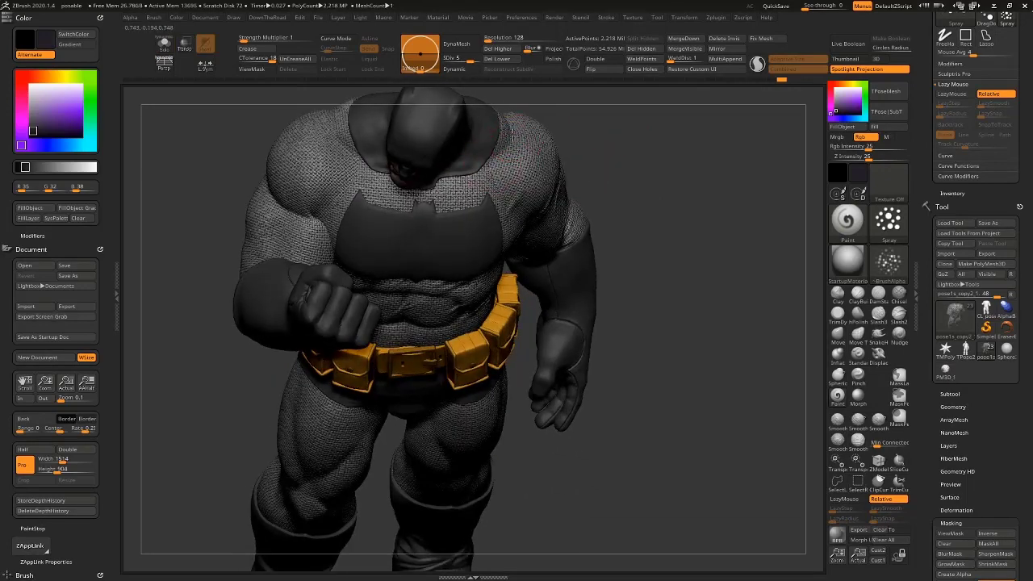
Spray dark variation around the back, shoulder and lowered upper arm with all subtools shown.
drag(615, 151, 482, 164)
drag(554, 233, 637, 168)
mouse_move(714, 213)
mouse_down()
mouse_move(681, 242)
mouse_move(678, 234)
mouse_up()
mouse_move(728, 175)
mouse_down()
mouse_move(725, 202)
mouse_move(310, 468)
mouse_up()
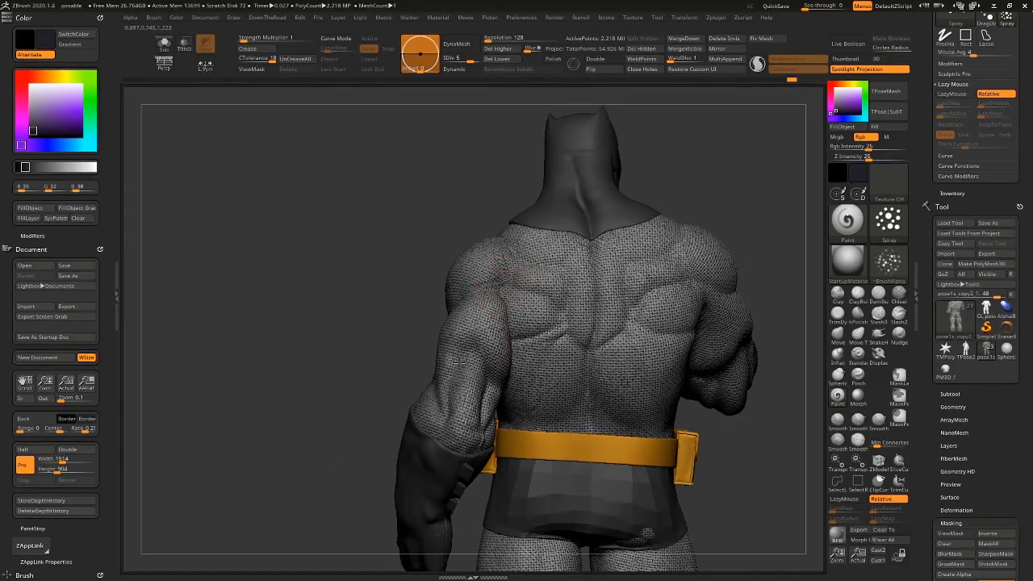
right_drag(394, 360, 455, 382)
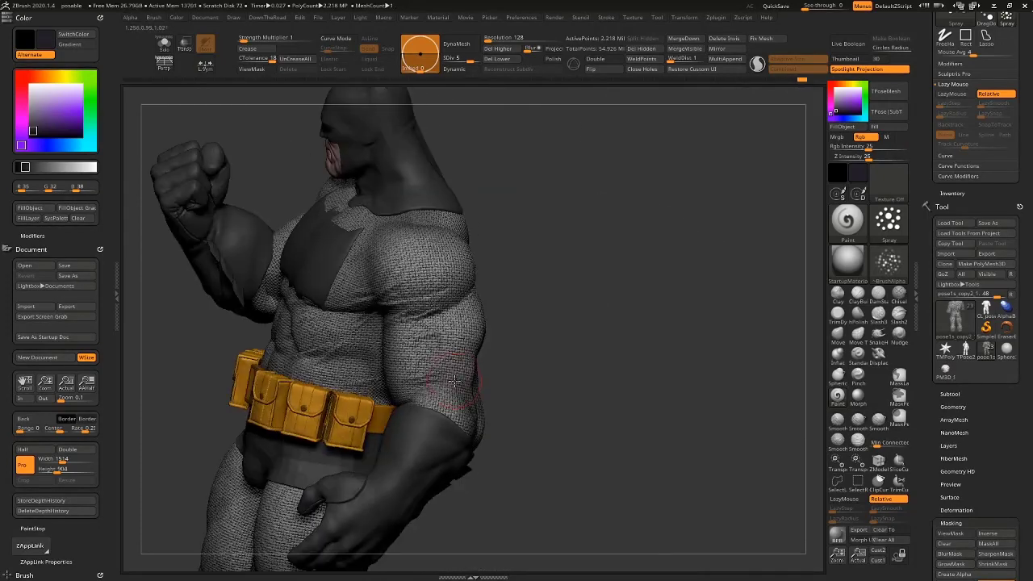
right_drag(438, 345, 549, 286)
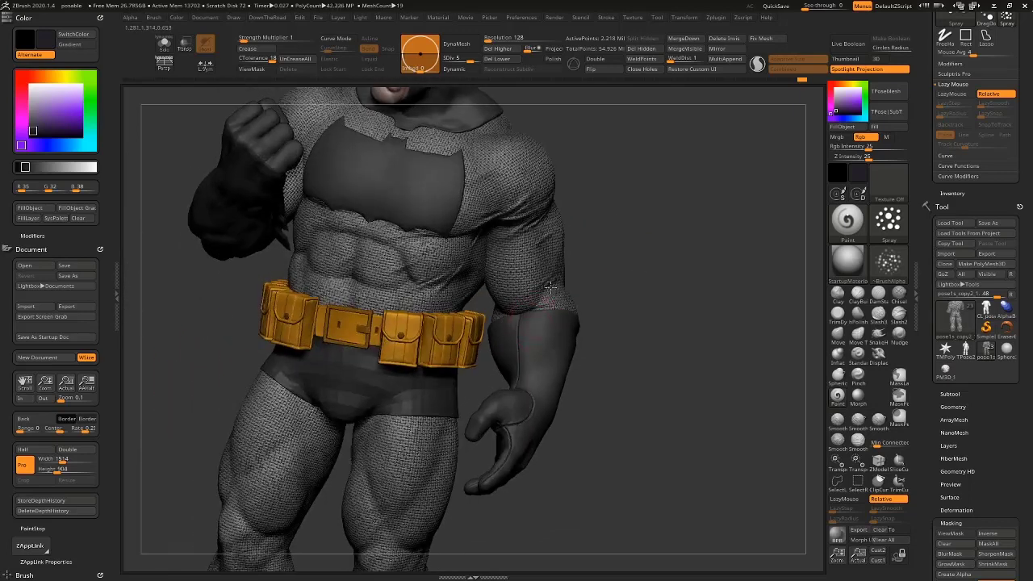
right_drag(595, 243, 459, 328)
Adjust the brush's draw size, isolate the suit body and spray variation over the abdominal muscles and waist.
key(s)
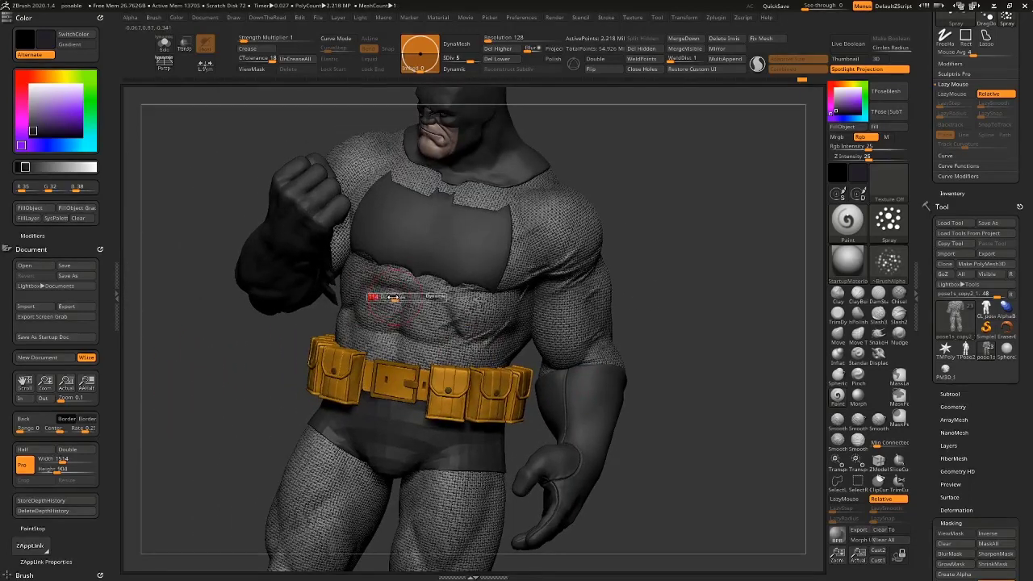
click(394, 298)
key(alt+s)
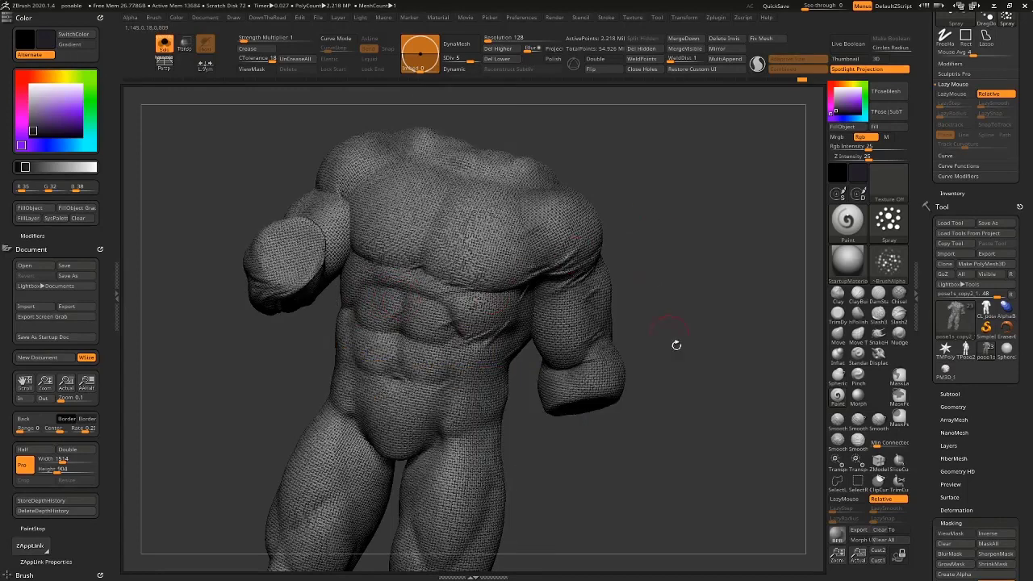
shift+drag(676, 345, 648, 229)
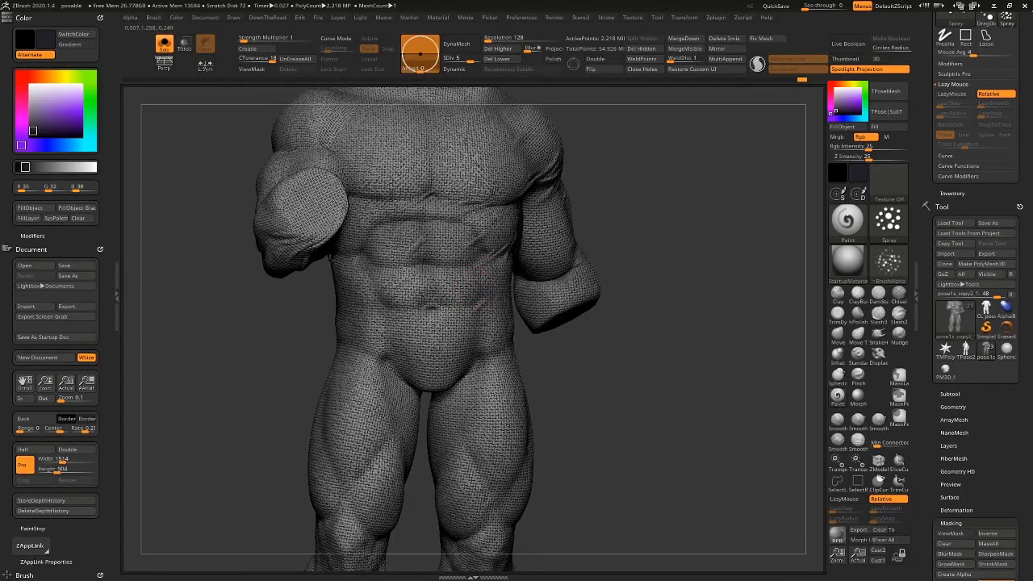
alt+drag(580, 192, 650, 288)
key(alt+s)
Spray dark variation over the shoulder and upper arm of the raised arm.
drag(228, 339, 406, 380)
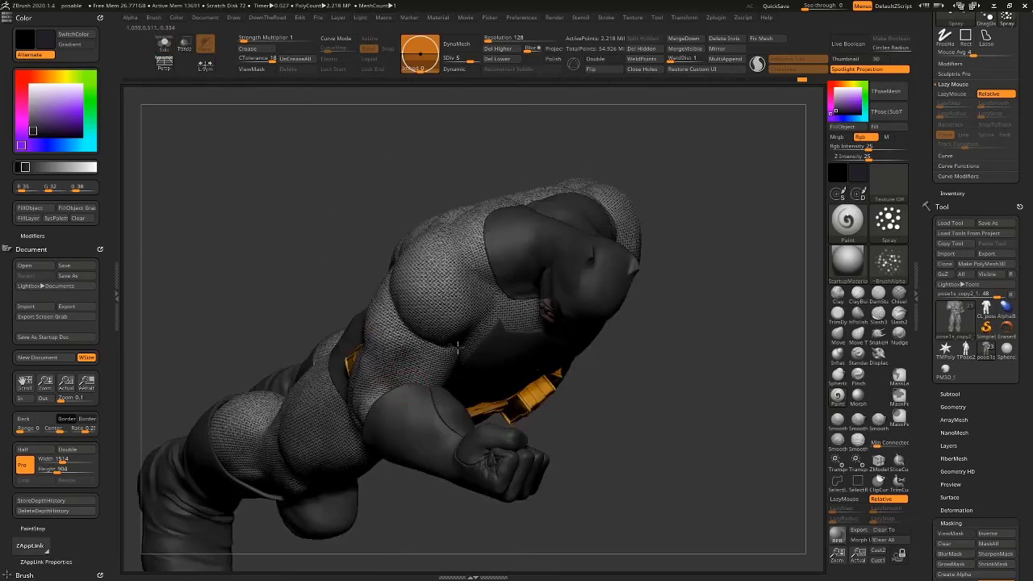
right_drag(400, 330, 384, 365)
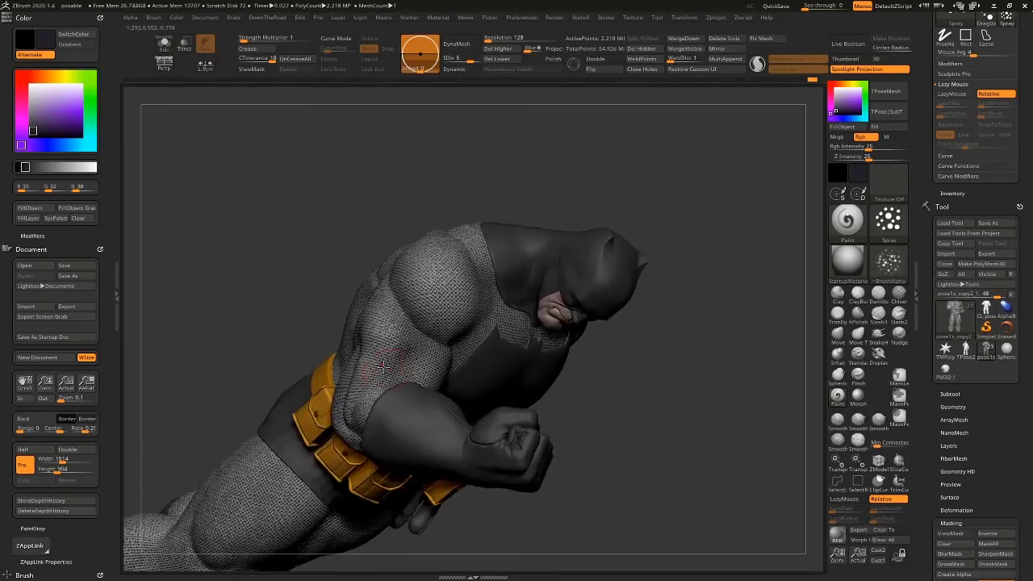
right_drag(502, 305, 388, 388)
right_drag(384, 437, 358, 439)
key(alt+s)
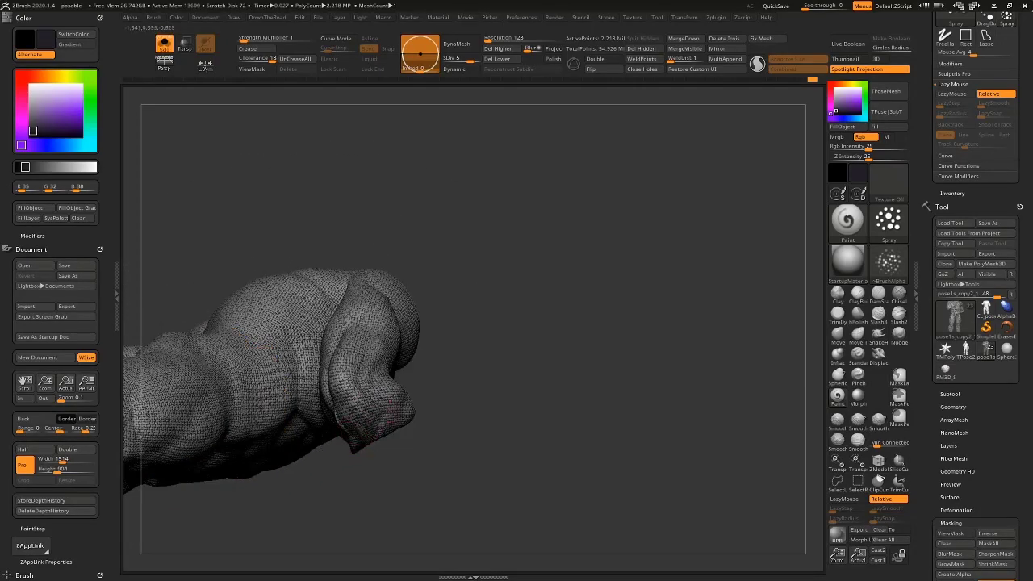
right_drag(386, 408, 388, 413)
Toggle the suit body's isolation to reach and spray the elbow area of the raised arm.
key(alt+s)
right_drag(506, 380, 386, 385)
key(alt+s)
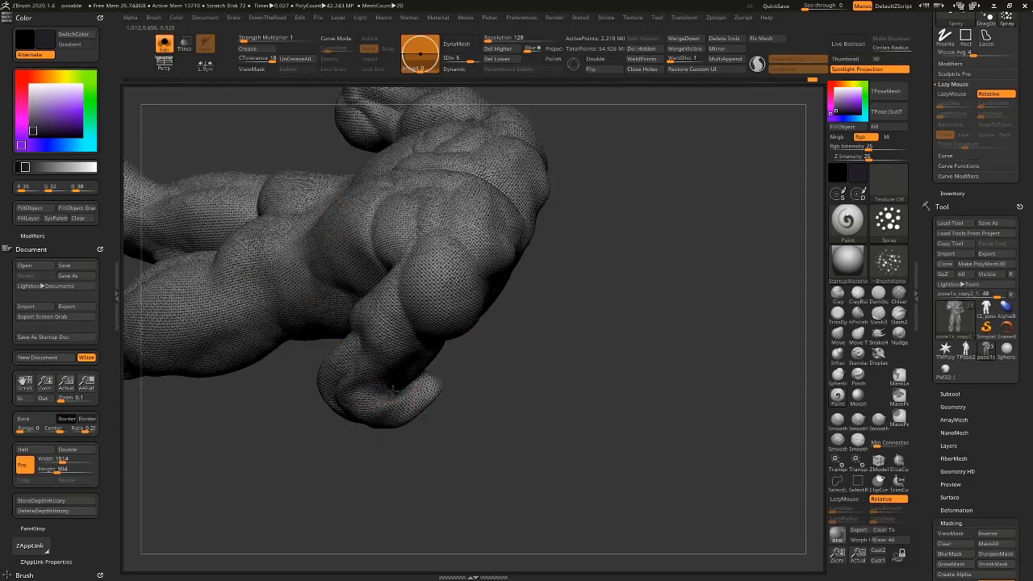
right_drag(396, 481, 388, 396)
key(alt+s)
key(alt+s)
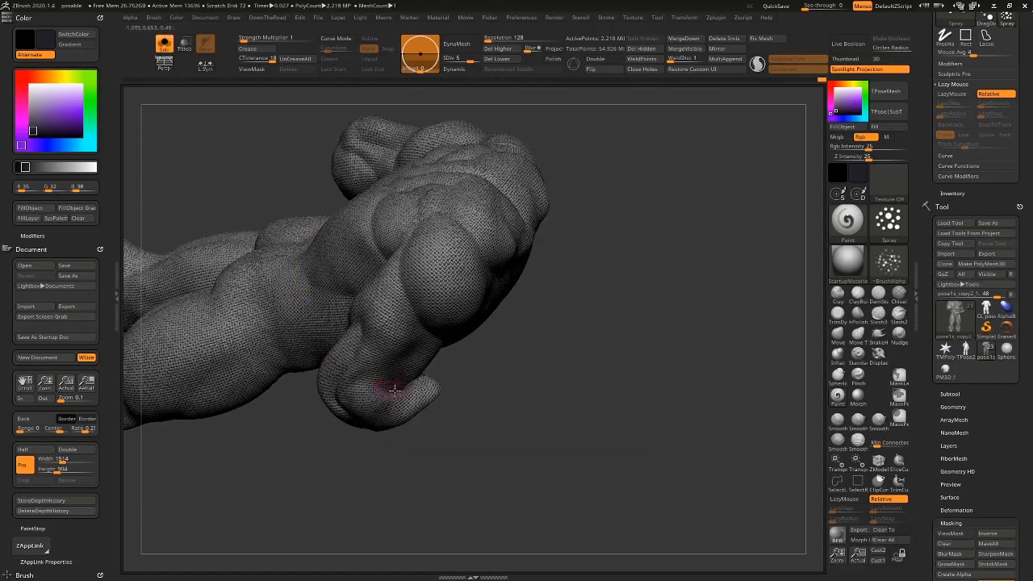
right_drag(375, 440, 344, 269)
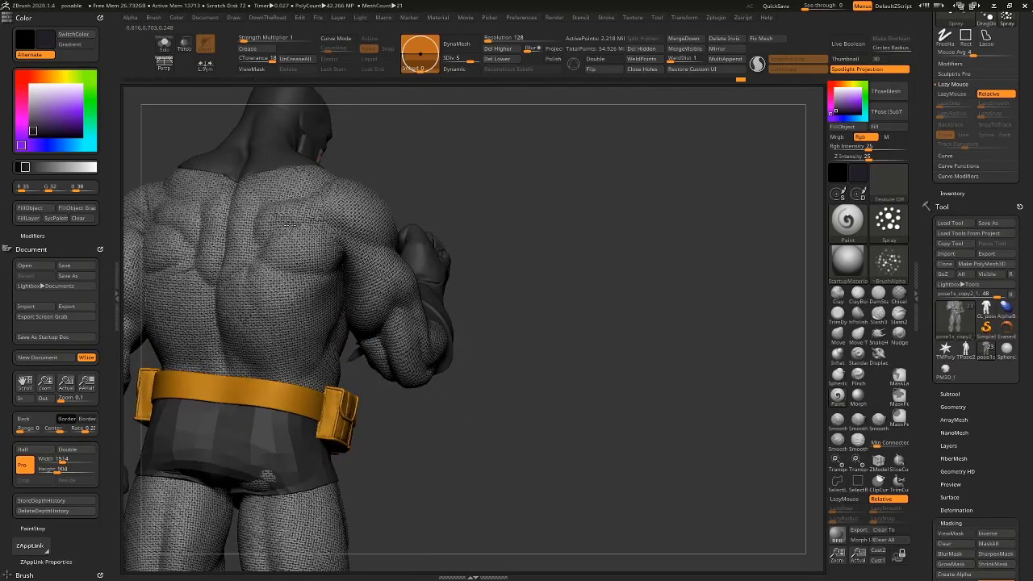
Spray variation across the upper back and the lowered arm's elbow, finishing with the torso front and a full-figure check.
right_drag(439, 212, 419, 335)
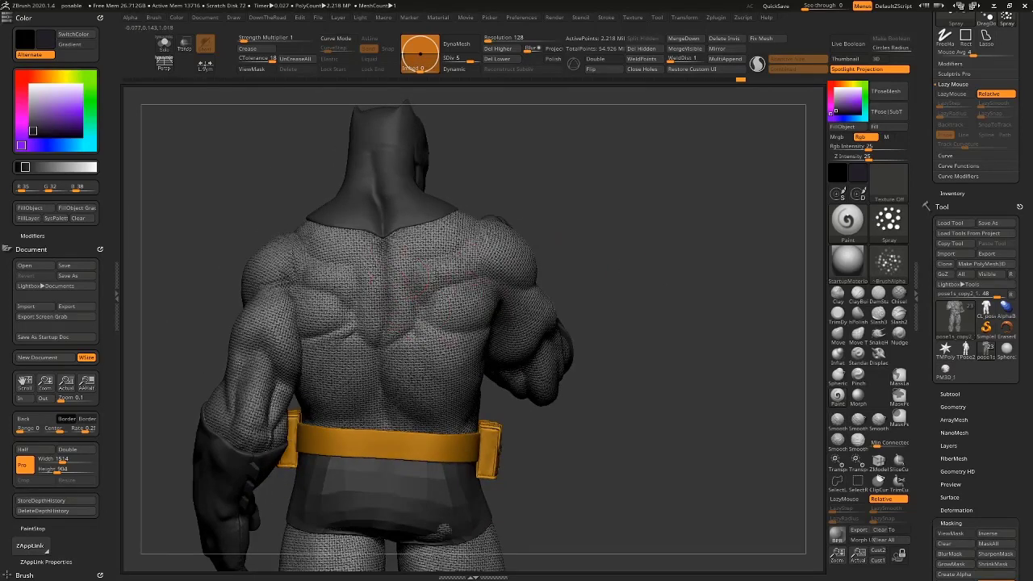
drag(578, 160, 608, 212)
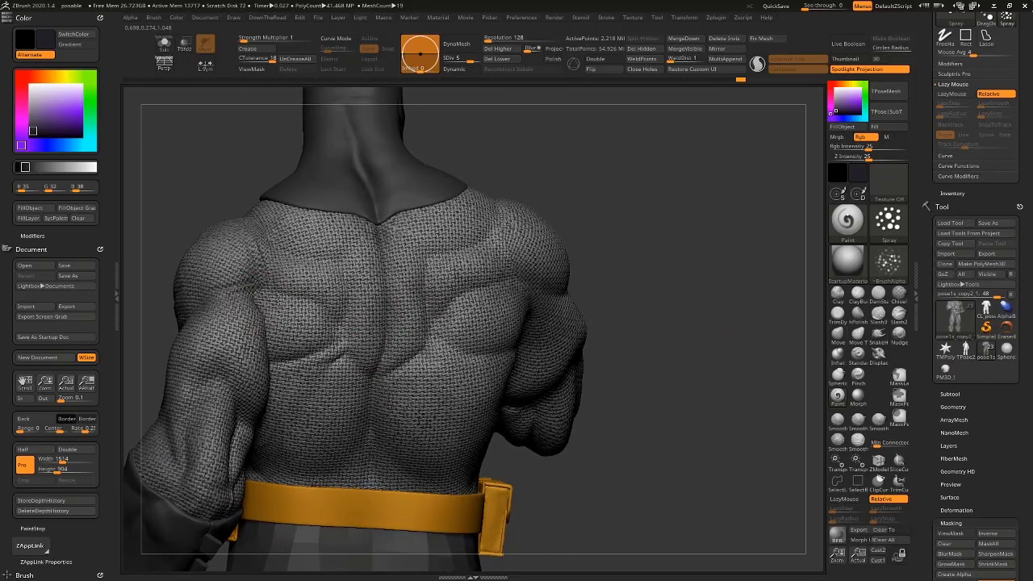
alt+drag(602, 253, 673, 201)
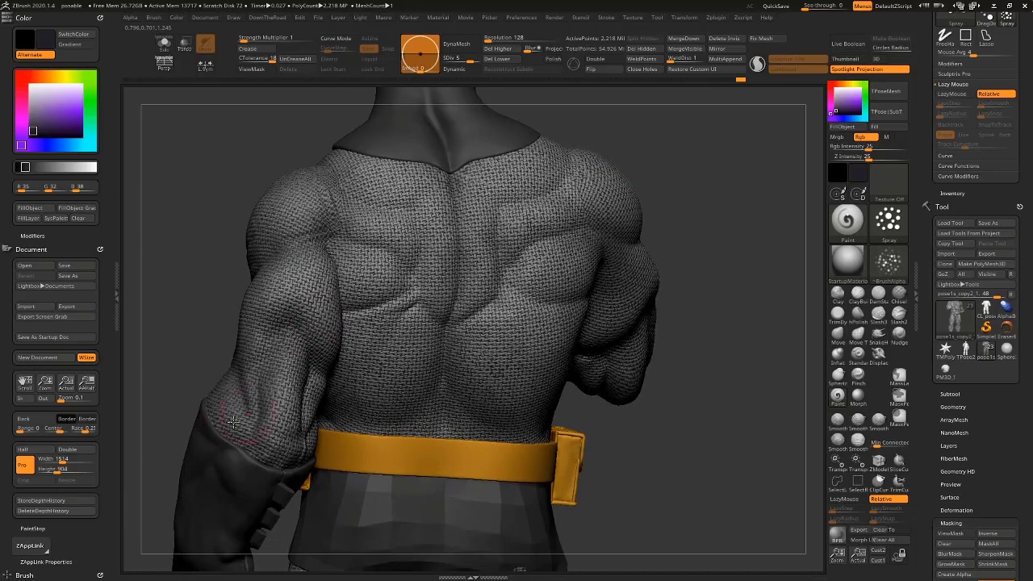
drag(207, 280, 324, 291)
alt+drag(369, 196, 682, 163)
alt+drag(583, 200, 794, 227)
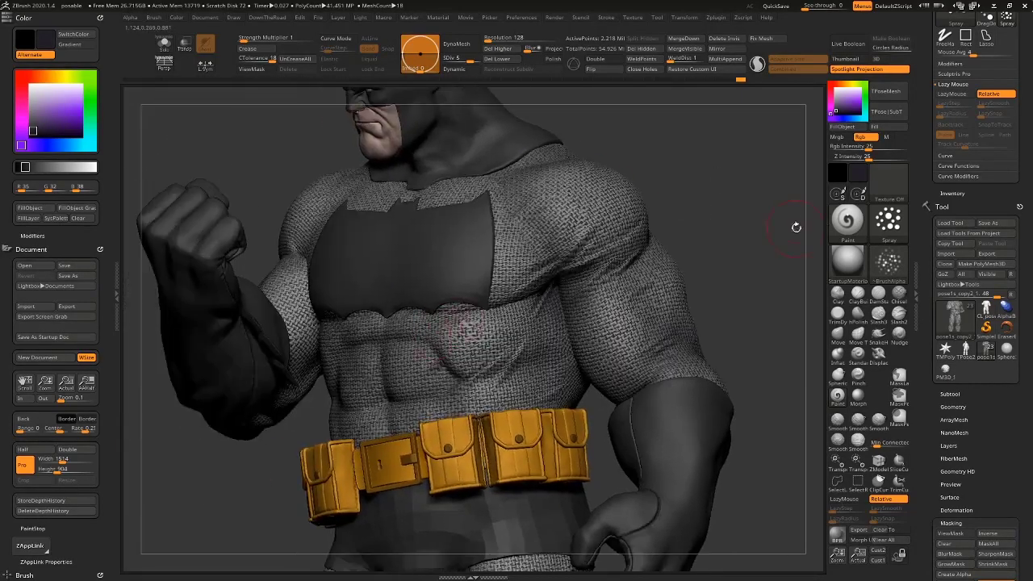
drag(726, 223, 638, 260)
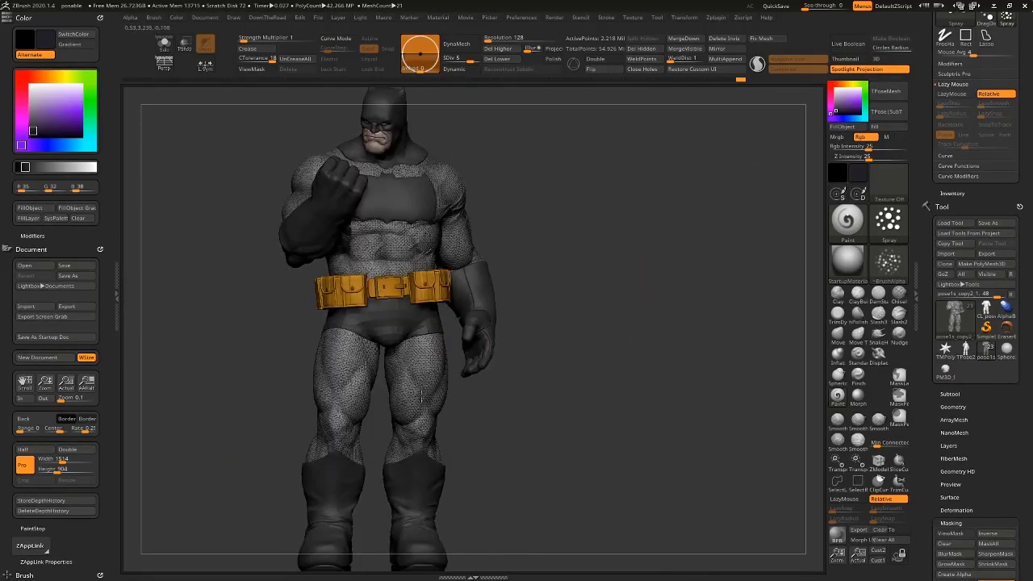
Examine the sprayed colour variation on the full figure, legs and torso from the front, side and back.
drag(480, 398, 427, 415)
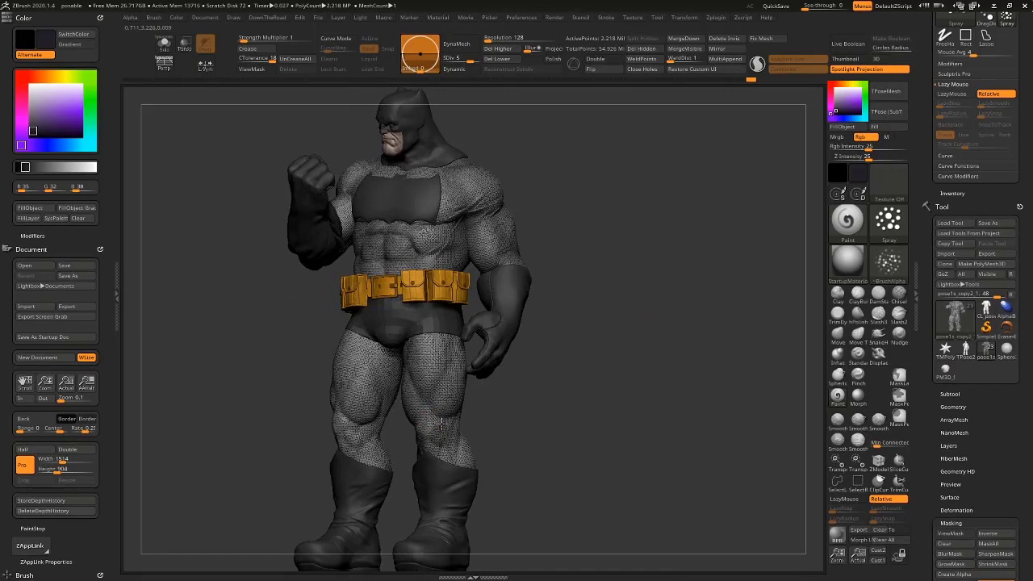
drag(510, 422, 412, 450)
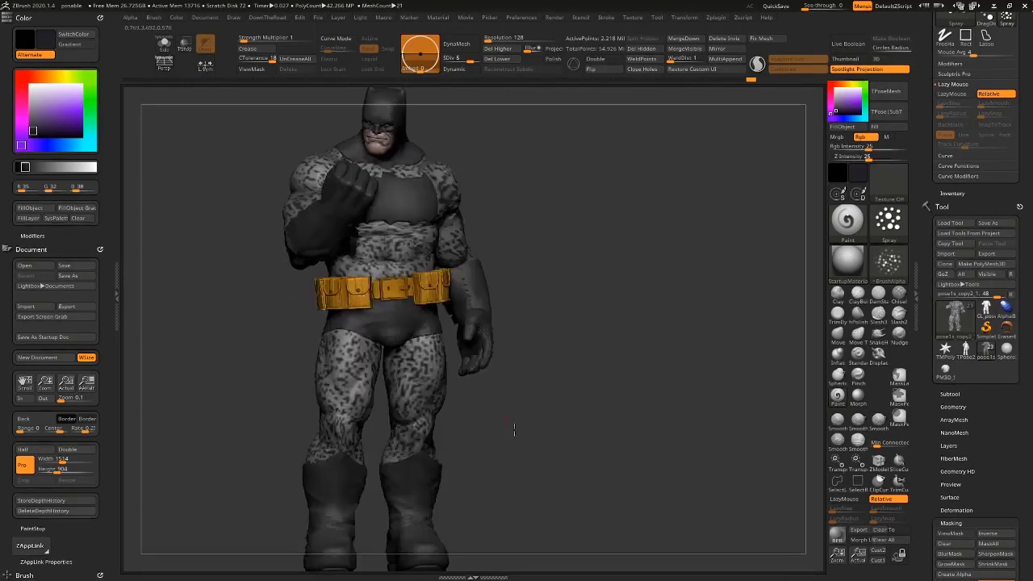
drag(512, 429, 355, 428)
drag(488, 313, 575, 295)
drag(464, 404, 380, 414)
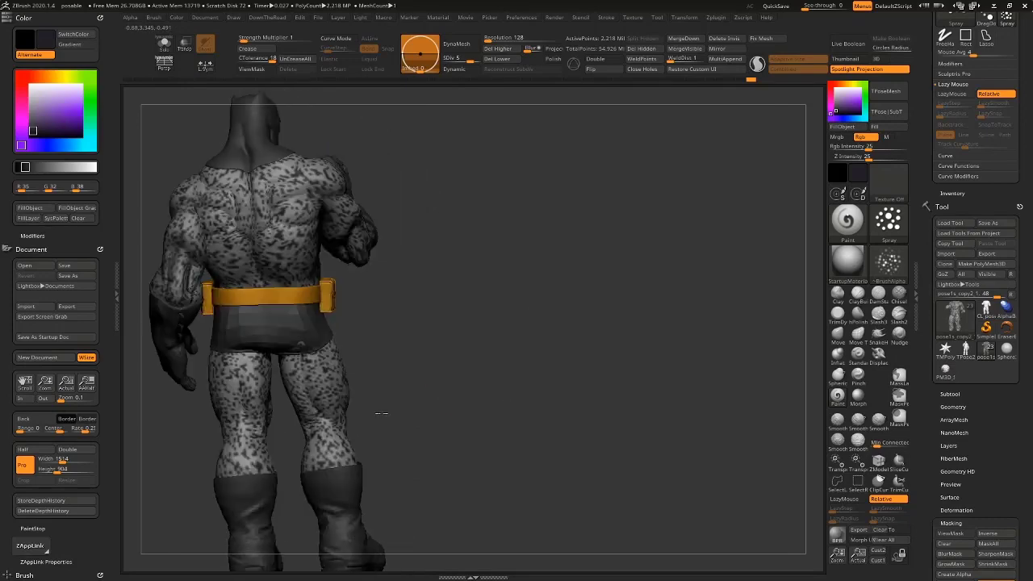
alt+drag(391, 378, 562, 288)
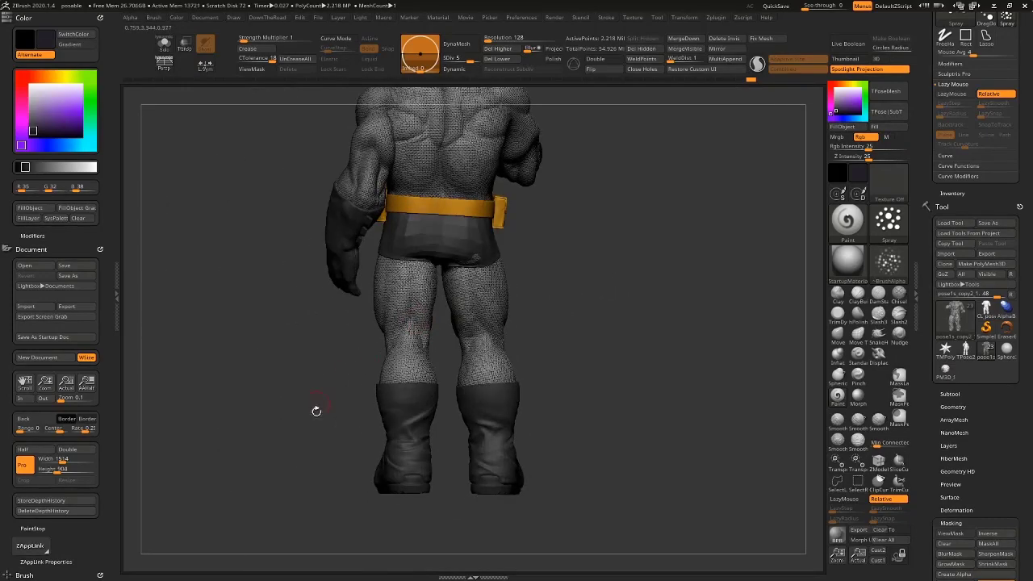
drag(316, 411, 385, 303)
alt+drag(533, 278, 624, 237)
drag(624, 323, 637, 302)
mouse_move(703, 271)
ctrl+mouse_down()
mouse_move(709, 380)
mouse_move(722, 346)
mouse_move(702, 263)
ctrl+mouse_up()
drag(702, 263, 681, 215)
drag(681, 215, 685, 279)
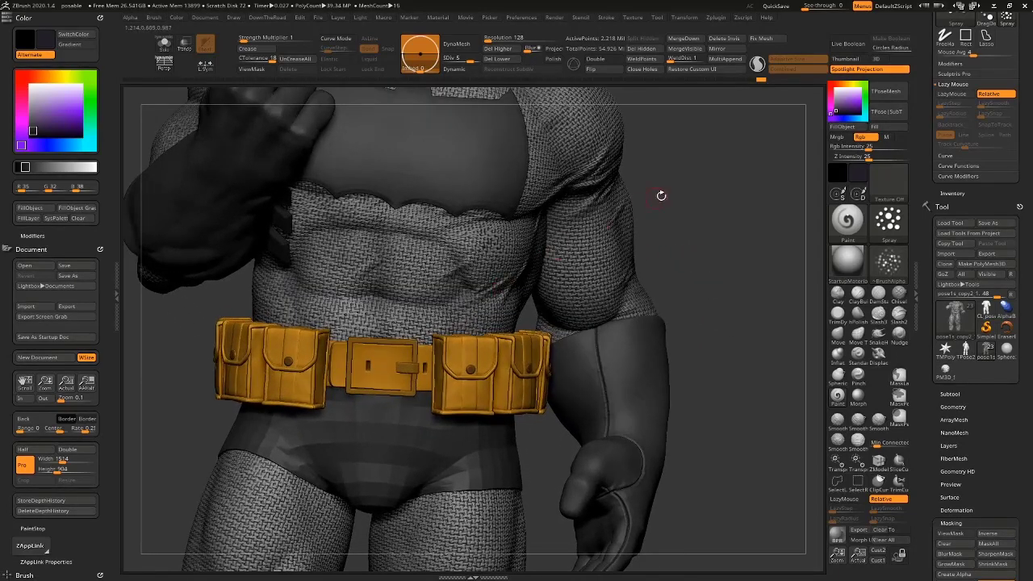
Choose a mid grey (R 145, G 145, B 145) and spray a highlight on the central abdominal muscle.
alt+drag(659, 198, 669, 284)
click(834, 89)
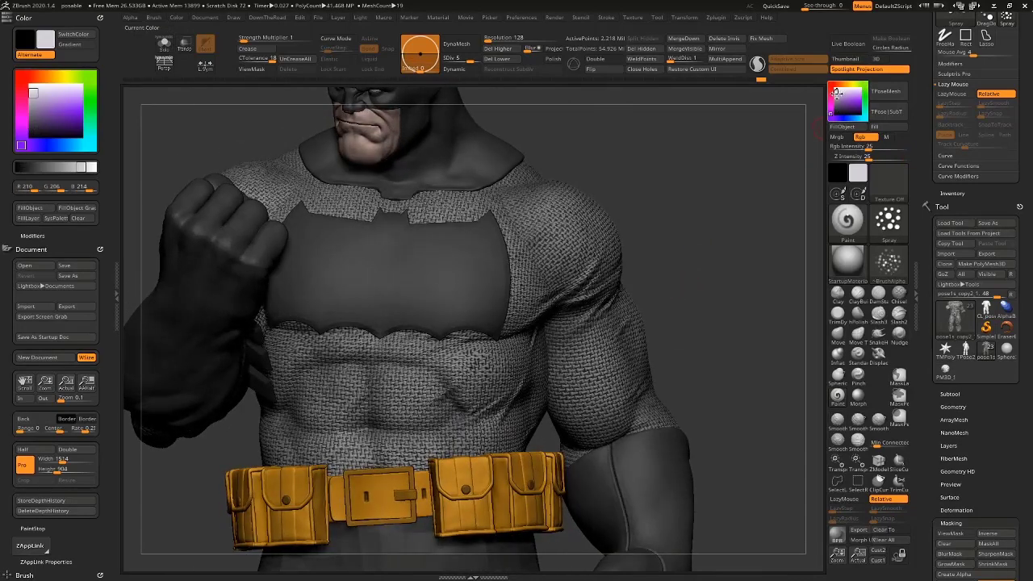
click(834, 96)
drag(834, 98, 834, 99)
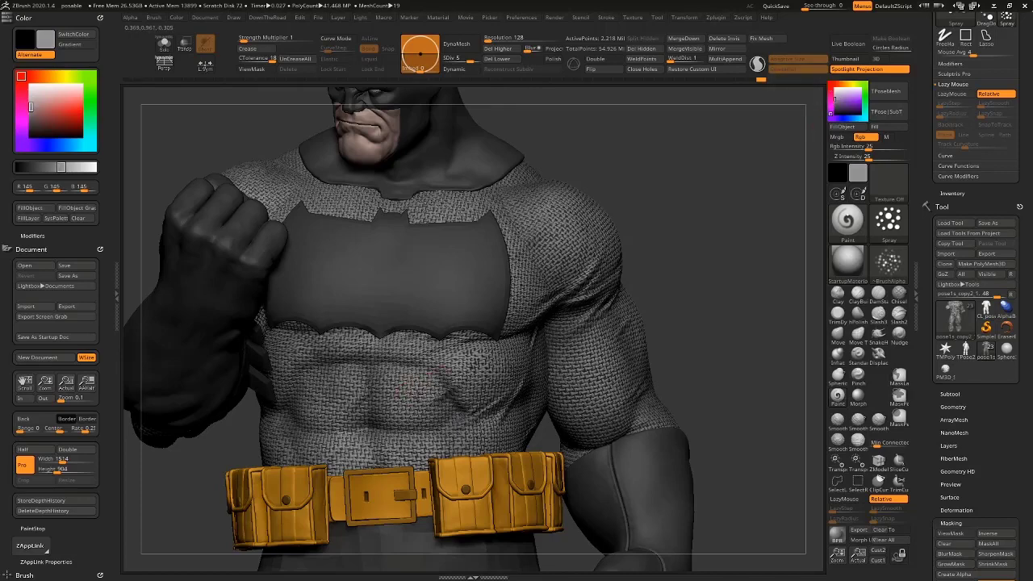
key(d)
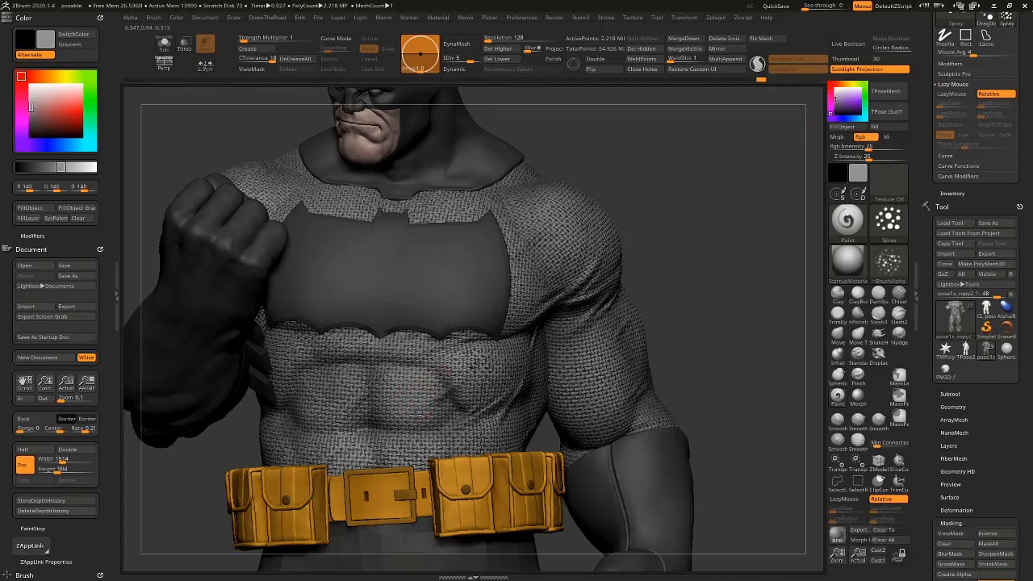
Isolate the suit body to check the painted weave and subdivide it to level 6.
mouse_move(708, 299)
alt+mouse_down()
mouse_move(708, 212)
mouse_move(695, 292)
alt+mouse_up()
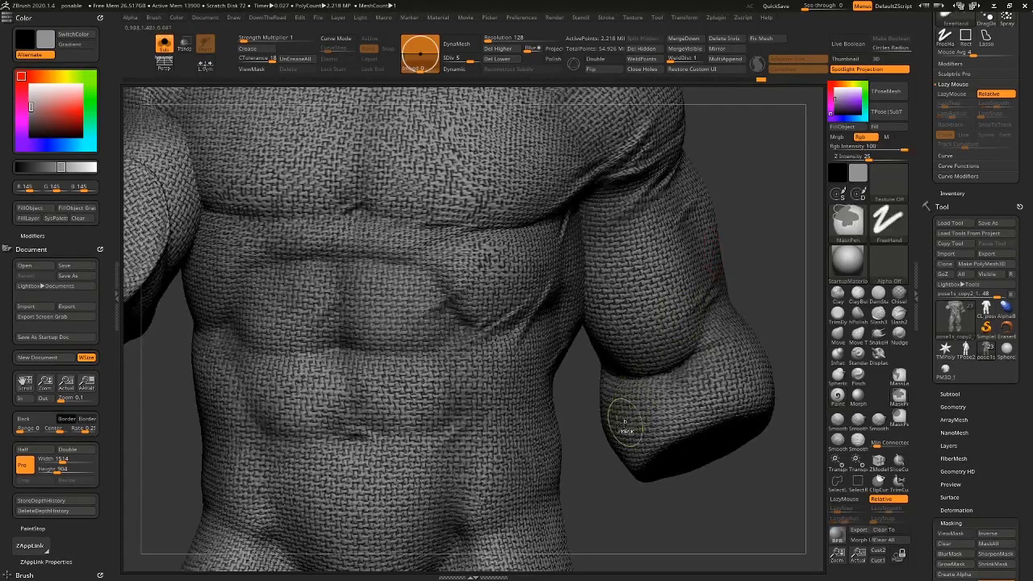
drag(569, 392, 403, 300)
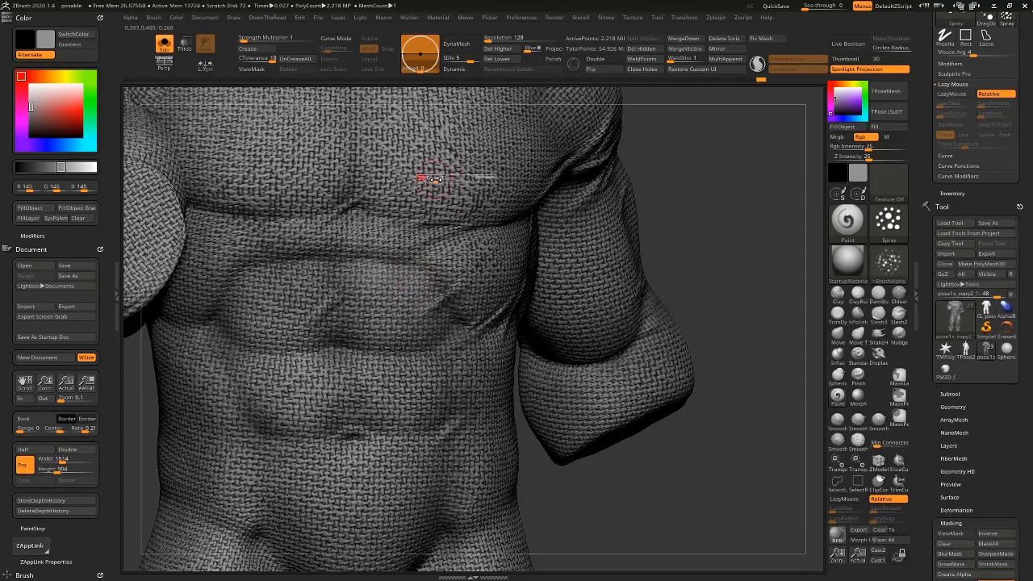
key(ctrl+d)
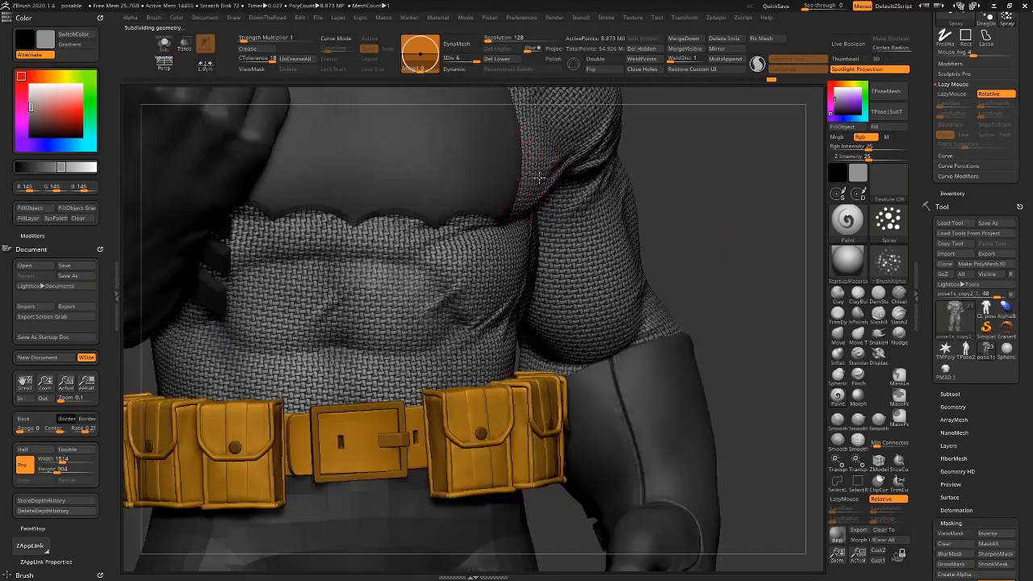
right_drag(486, 295, 523, 257)
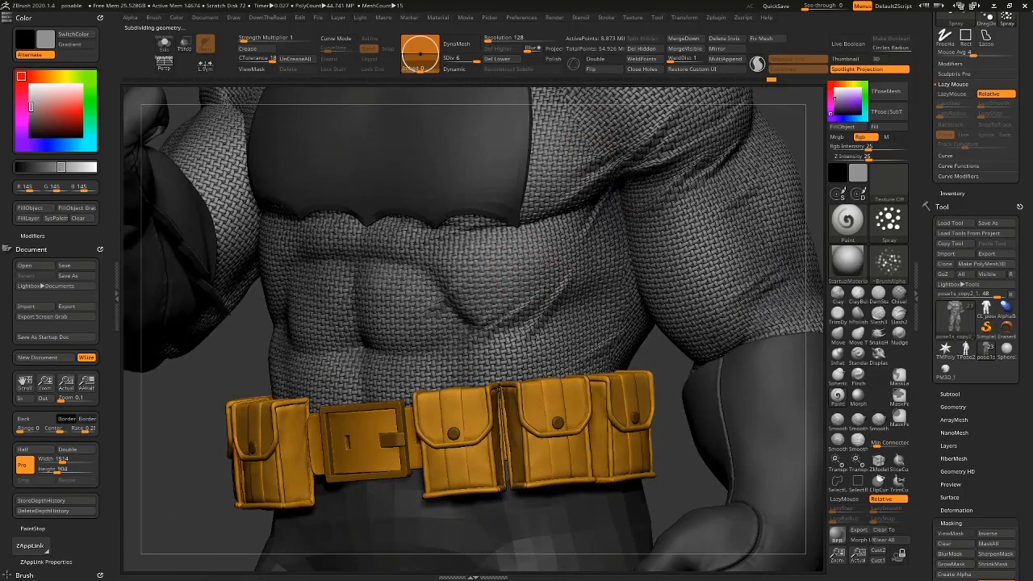
Set a light grey (R 180, G 177, B 183) with RGB intensity 29 and spray highlights on the lowered upper arm.
drag(868, 149, 876, 149)
click(837, 95)
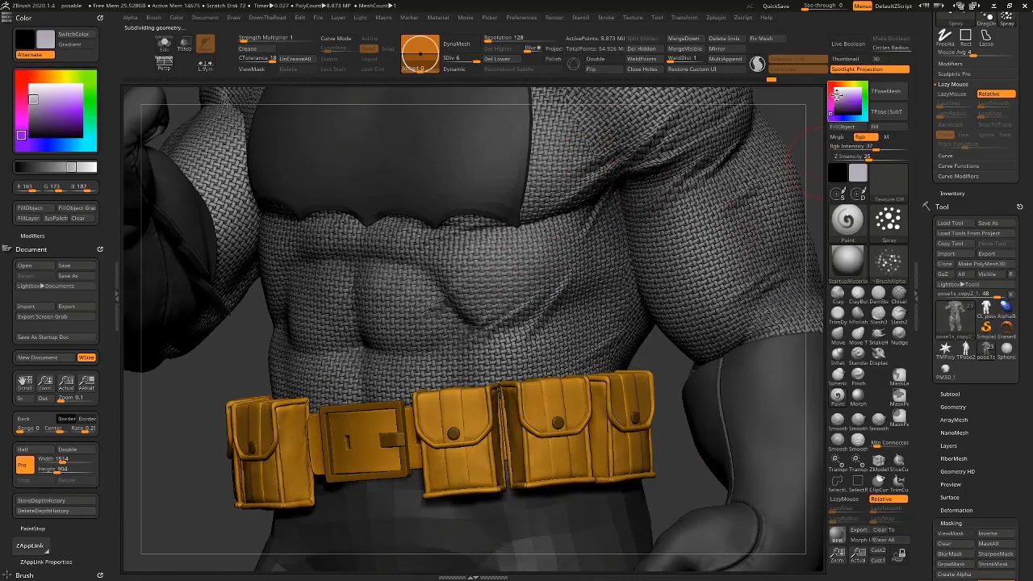
drag(837, 95, 835, 95)
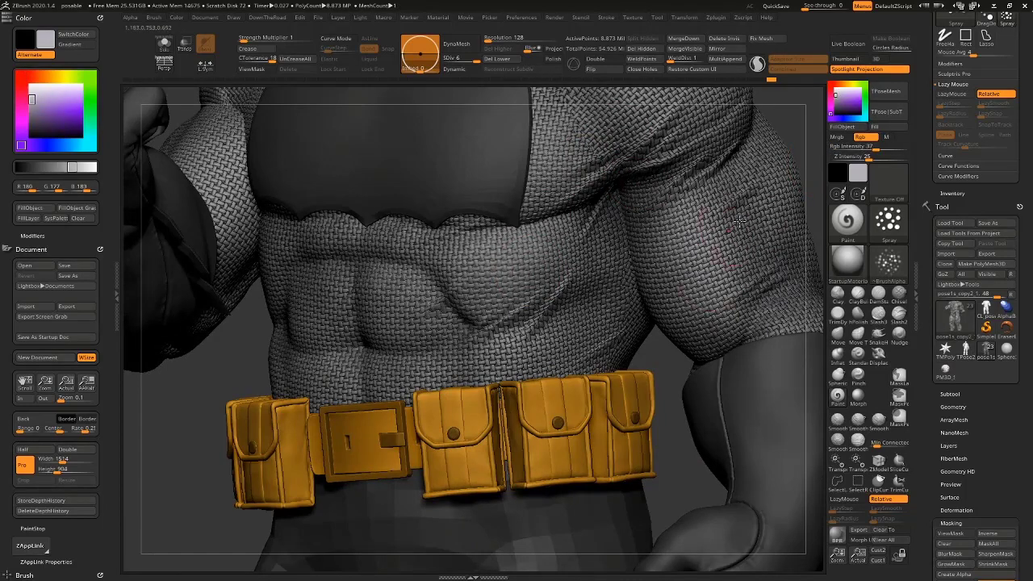
alt+drag(670, 484, 583, 546)
drag(767, 258, 782, 189)
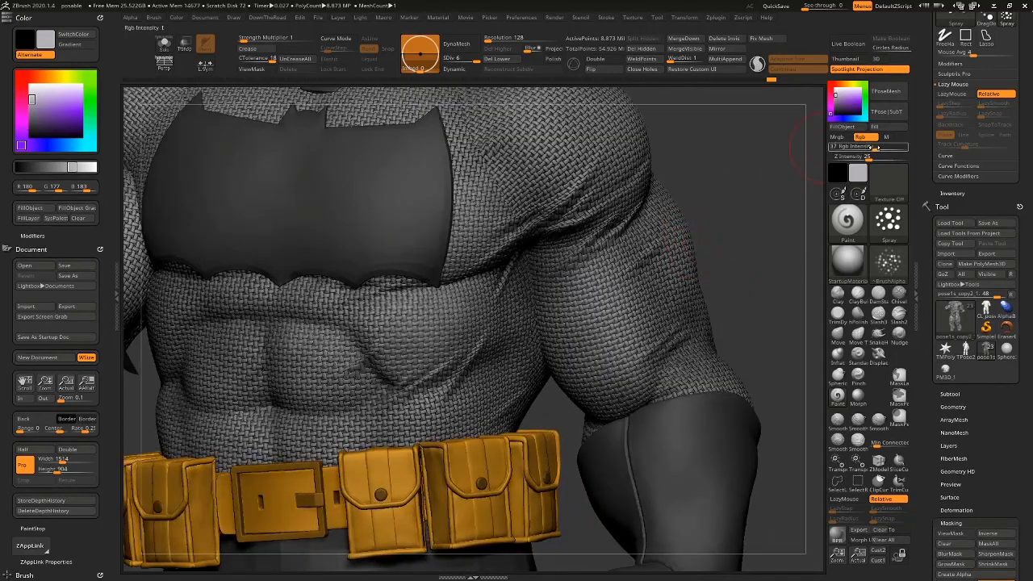
key(s)
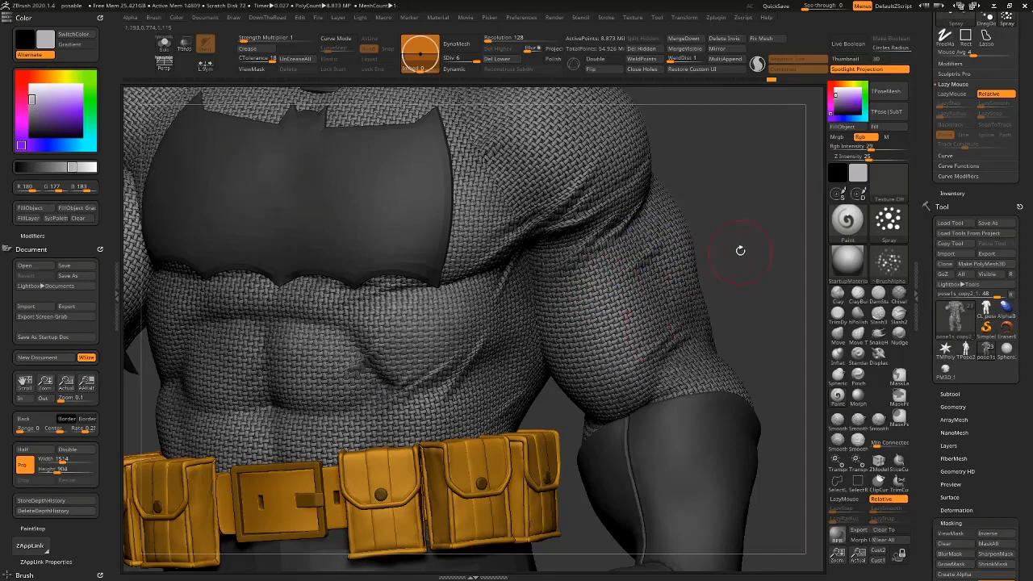
Spray light grey highlights over both shoulders, the upper chest and the raised upper arm.
drag(737, 247, 726, 339)
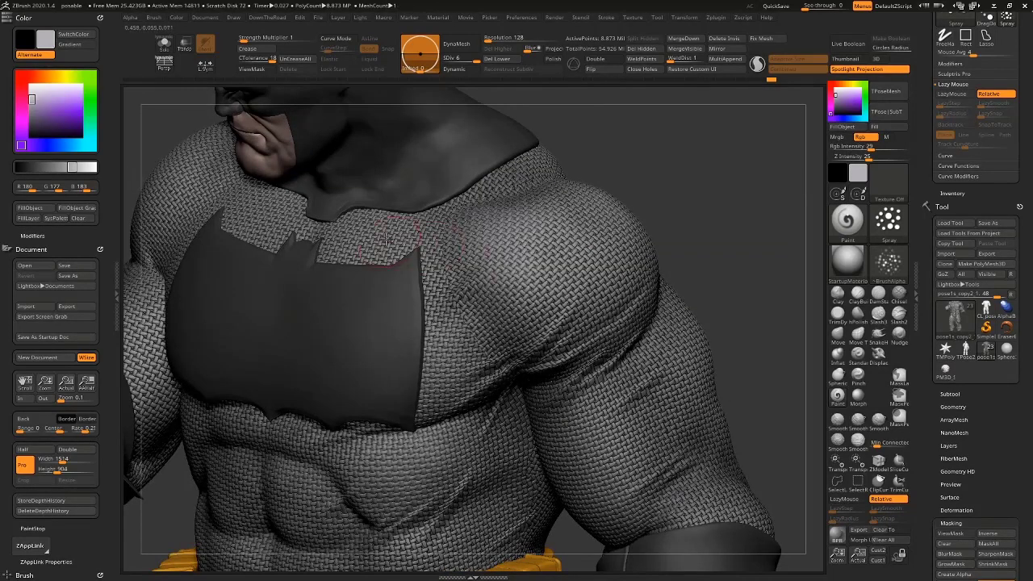
mouse_move(329, 248)
right_down()
mouse_move(326, 168)
mouse_move(745, 189)
mouse_move(309, 230)
right_up()
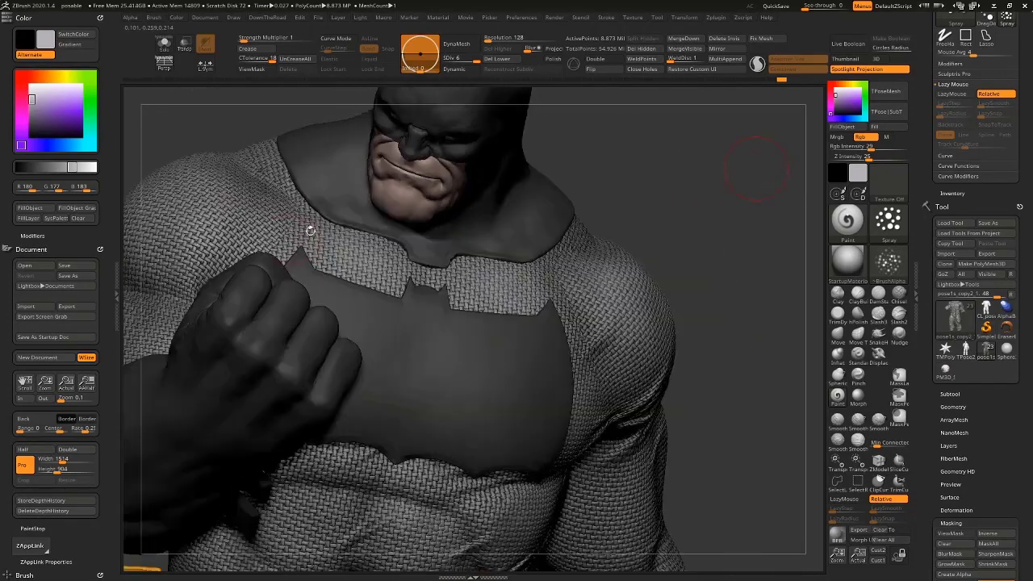
mouse_move(635, 186)
right_down()
mouse_move(721, 288)
mouse_move(811, 279)
right_up()
right_drag(557, 269, 348, 260)
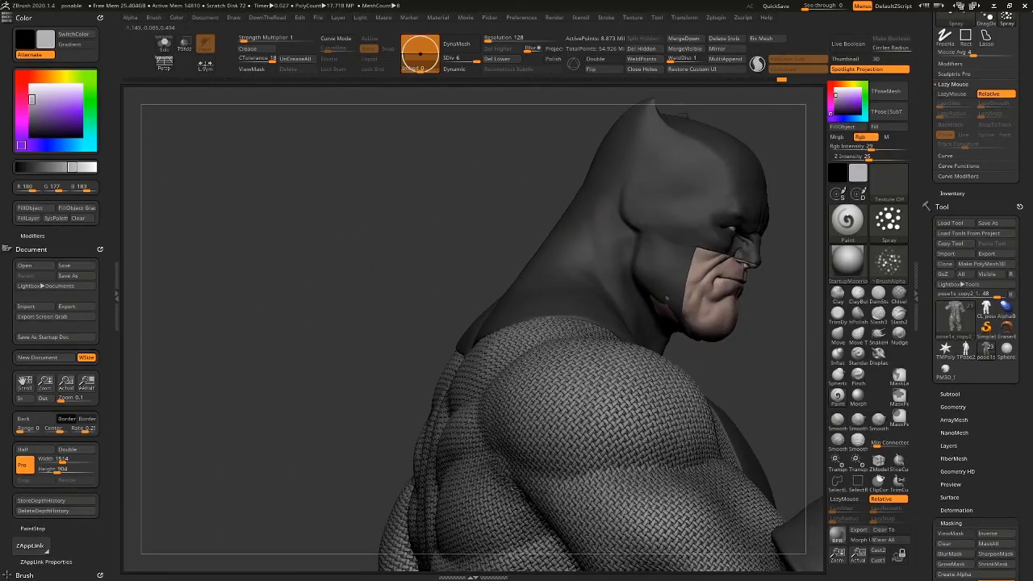
mouse_move(670, 435)
right_down()
mouse_move(314, 296)
mouse_move(721, 288)
mouse_move(613, 339)
mouse_move(695, 349)
right_up()
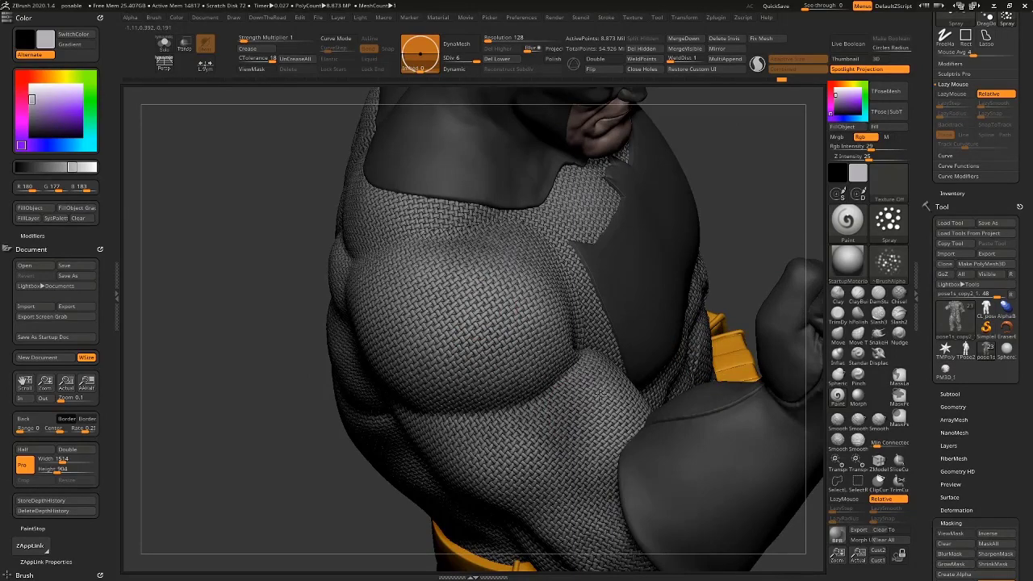
mouse_move(770, 214)
right_down()
mouse_move(687, 221)
mouse_move(638, 212)
mouse_move(168, 501)
mouse_move(269, 270)
mouse_move(373, 280)
right_up()
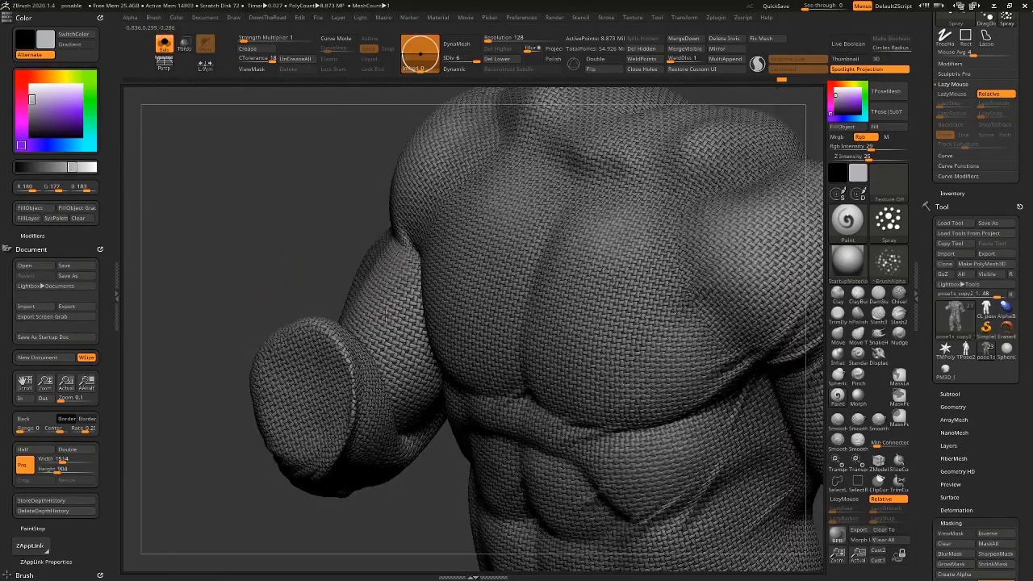
Toggle the suit body's isolation to spray light grey highlights on the covered chest area.
key(alt+s)
key(alt+s)
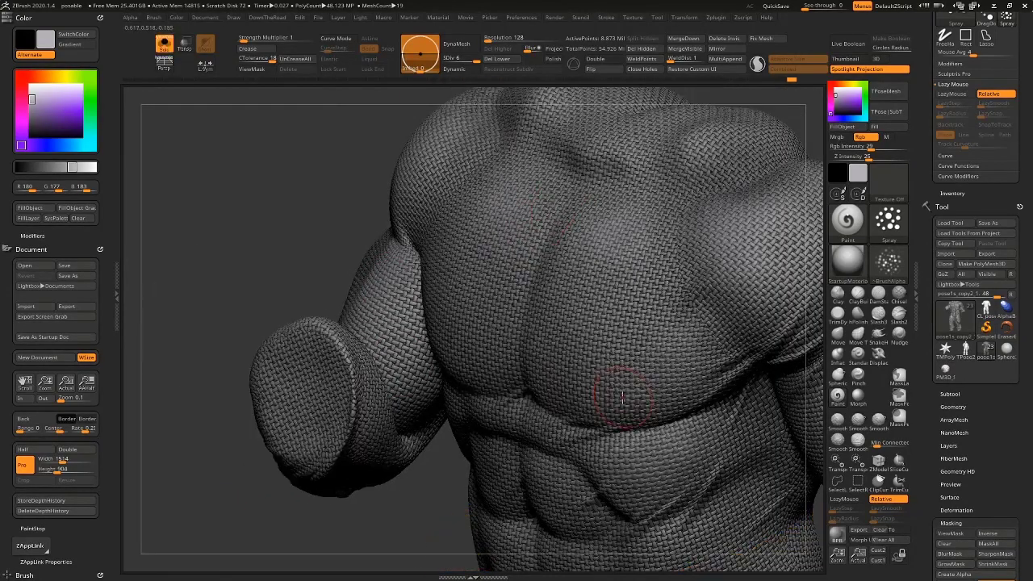
mouse_move(367, 496)
right_down()
mouse_move(360, 387)
mouse_move(355, 449)
mouse_move(293, 434)
mouse_move(265, 396)
right_up()
key(alt+s)
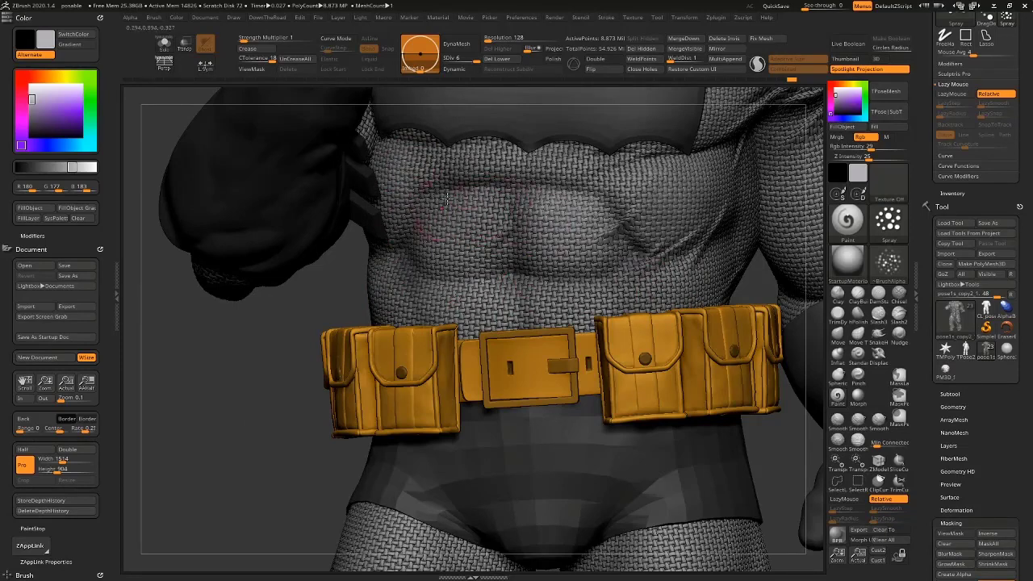
Spray light grey highlights on the abdominal muscles and check the torso and shoulders from several angles.
drag(452, 167, 636, 199)
alt+drag(771, 484, 698, 374)
mouse_move(766, 306)
alt+mouse_down()
mouse_move(724, 417)
mouse_move(724, 324)
mouse_move(718, 404)
alt+mouse_up()
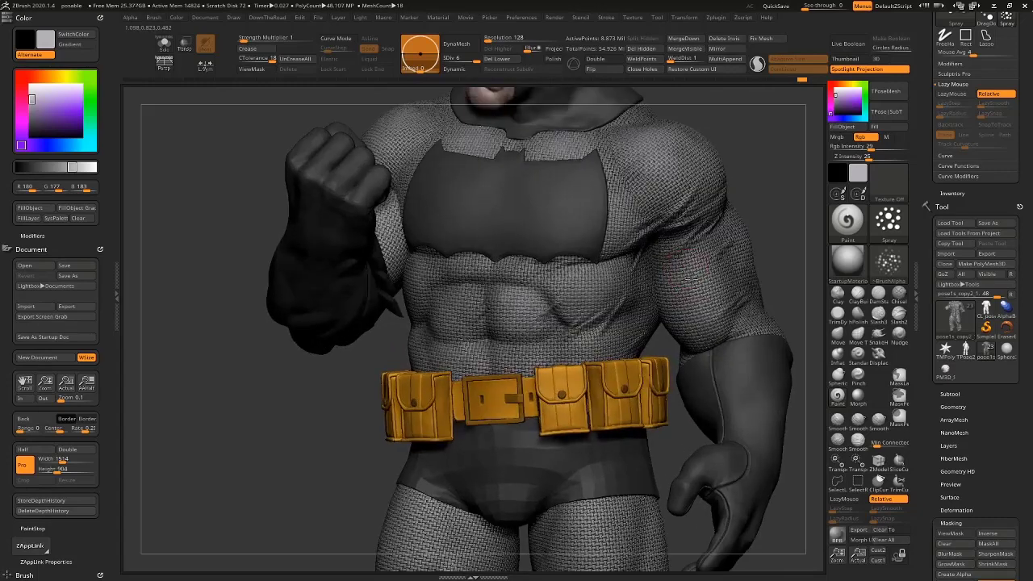
alt+drag(760, 154, 687, 271)
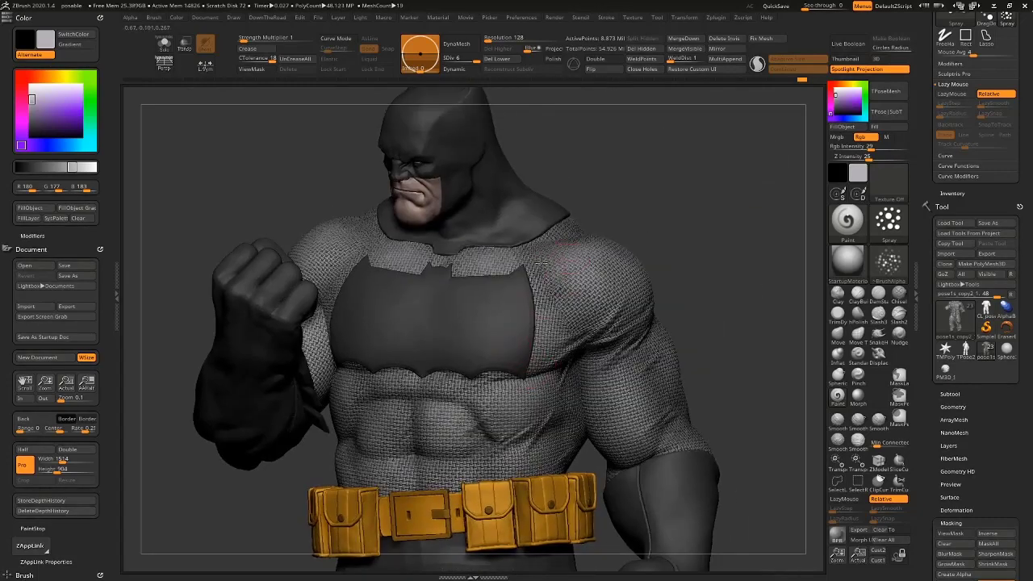
drag(681, 184, 680, 263)
drag(165, 169, 263, 260)
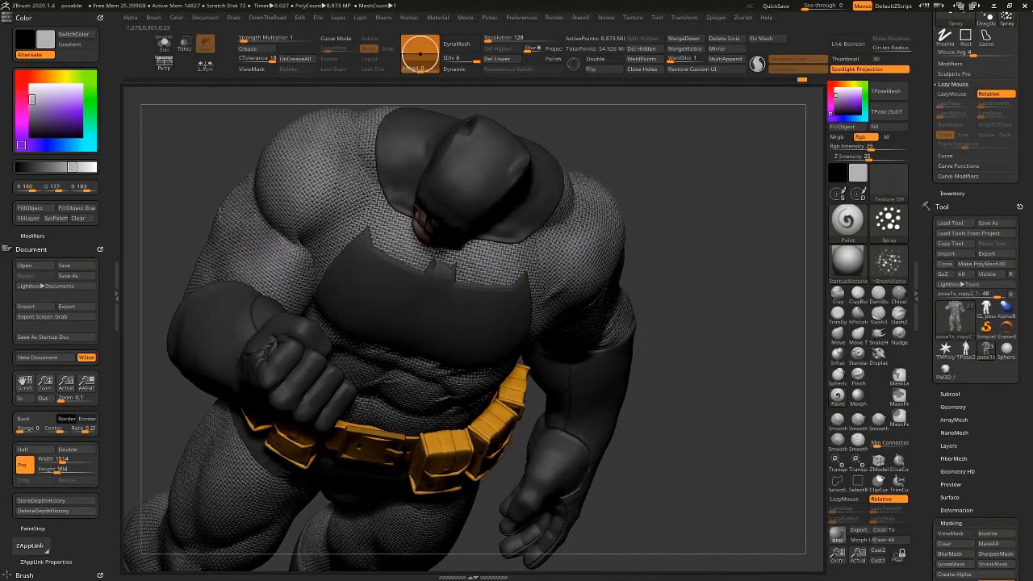
shift+drag(679, 137, 729, 181)
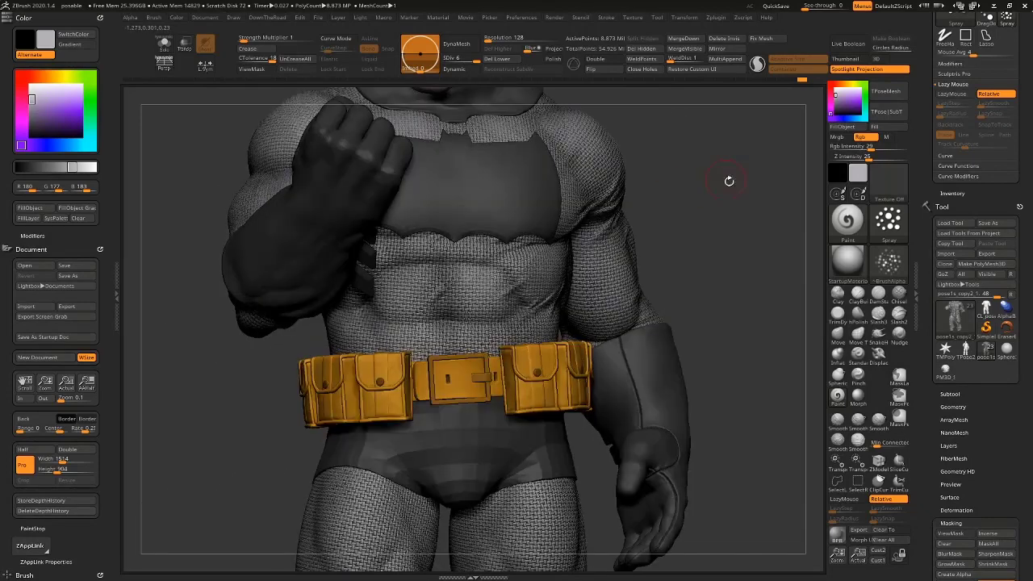
Try spraying a bright red (R 218, G 32, B 32) patch on the lower abdominal muscle.
click(831, 84)
click(854, 101)
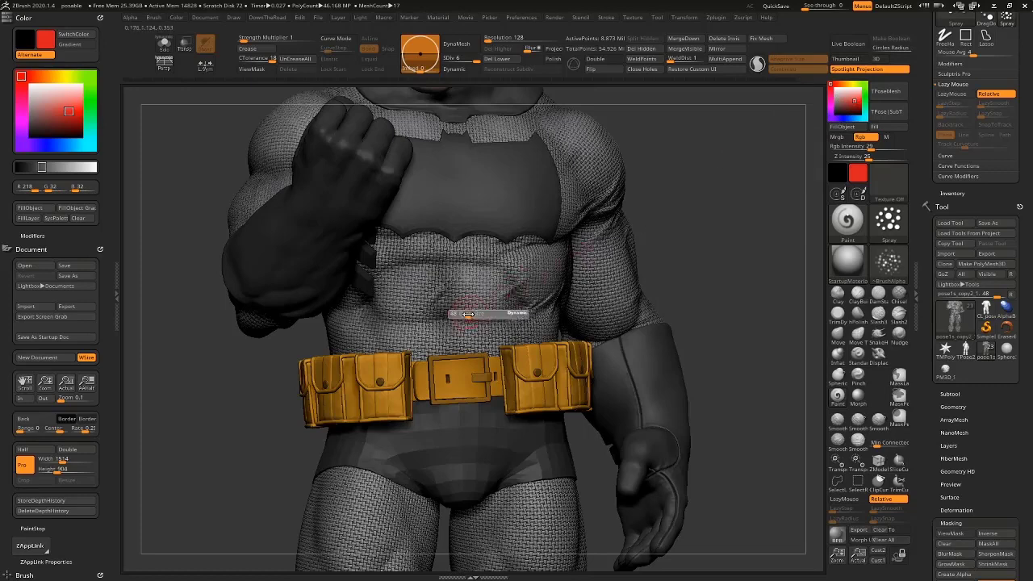
drag(492, 304, 494, 301)
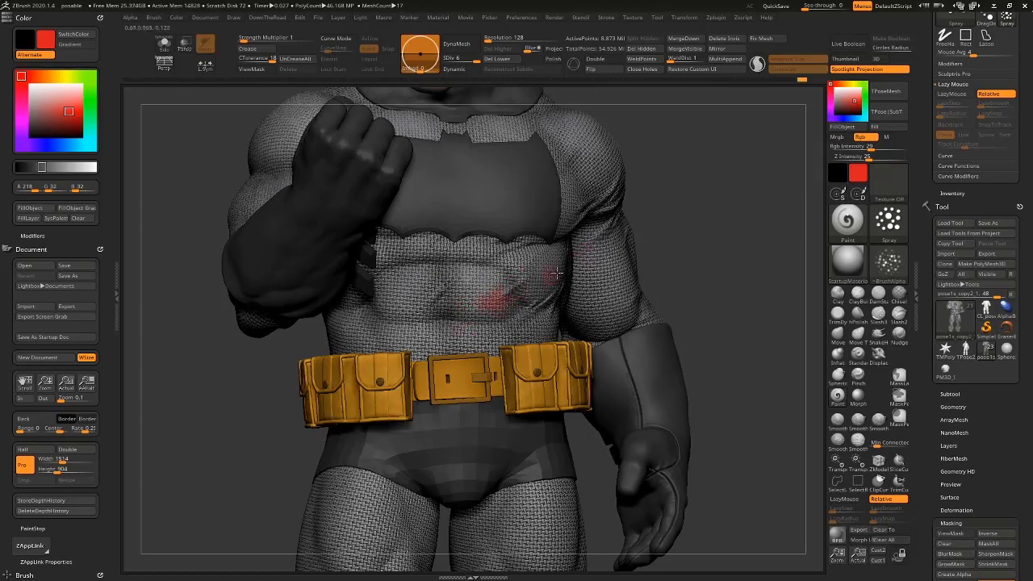
Undo the bright red patch and spray dark red (R 116, G 14, B 14) on the abdomen and the lowered upper arm.
click(855, 107)
alt+drag(744, 160, 753, 201)
ctrl+right_drag(753, 201, 752, 208)
key(ctrl+z)
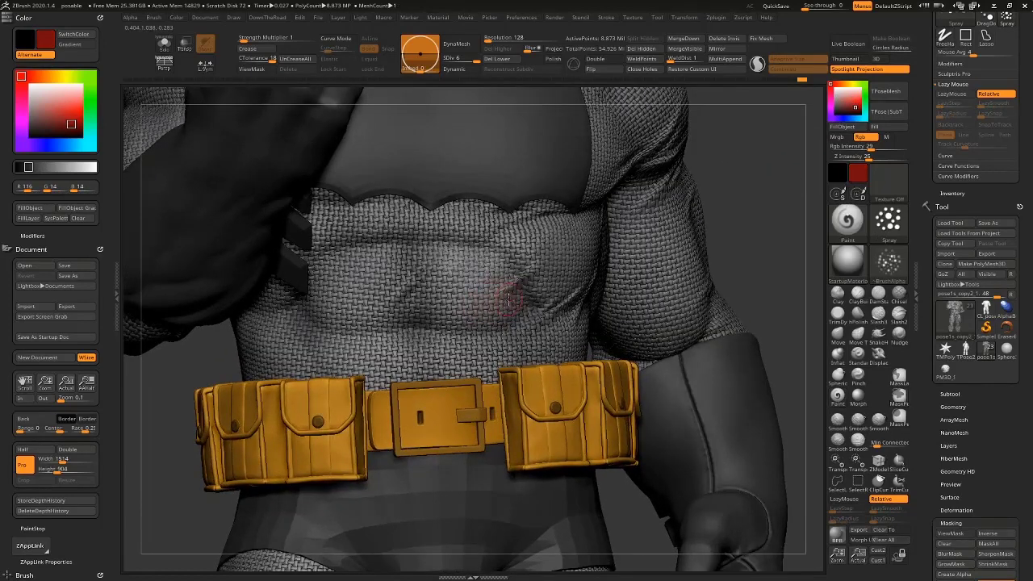
drag(506, 302, 489, 324)
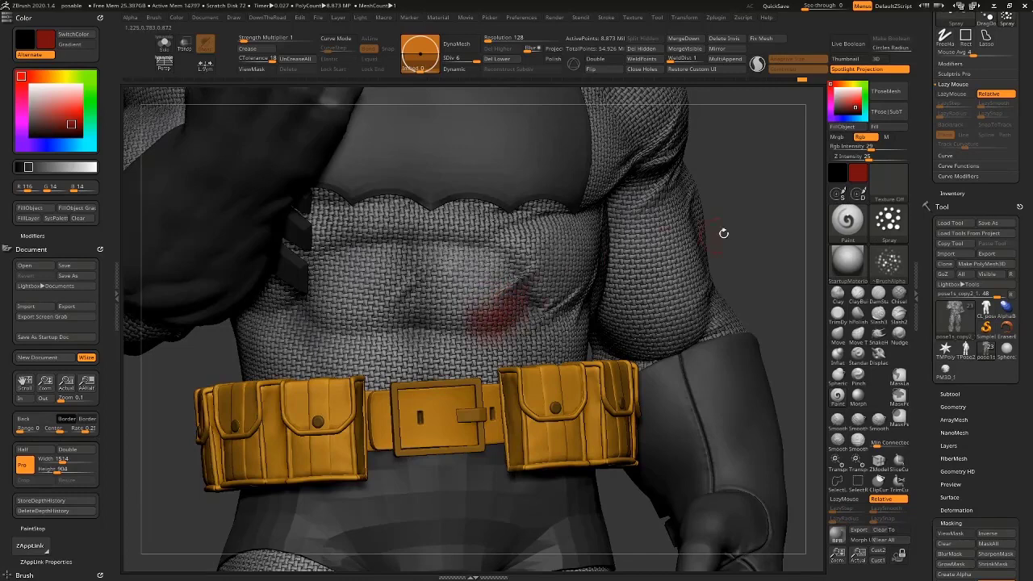
mouse_move(776, 237)
mouse_down()
mouse_move(737, 241)
mouse_move(750, 197)
mouse_move(754, 226)
mouse_up()
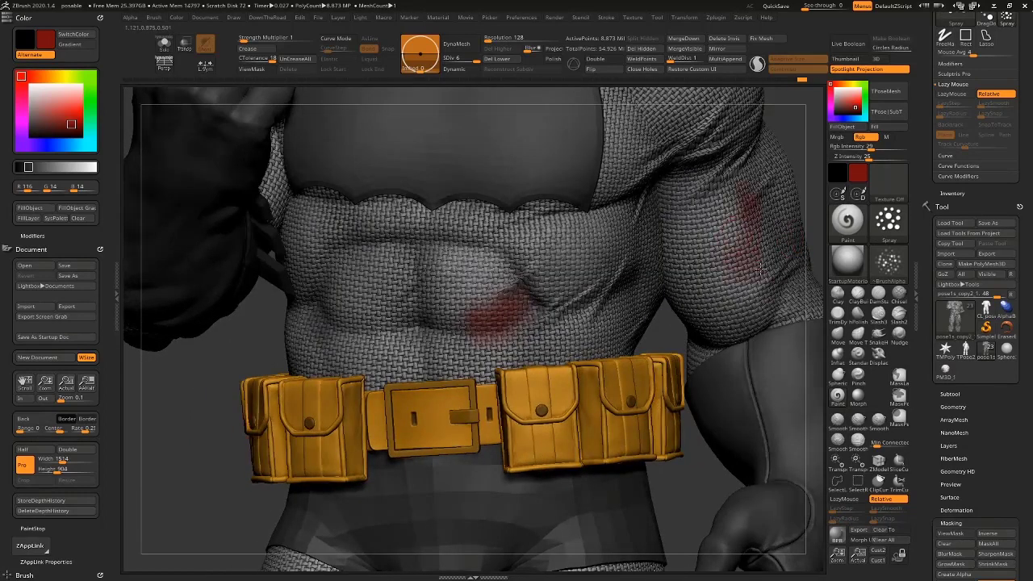
Carve slash cuts into the abdomen's dark red patch with the DamStandard brush.
click(878, 297)
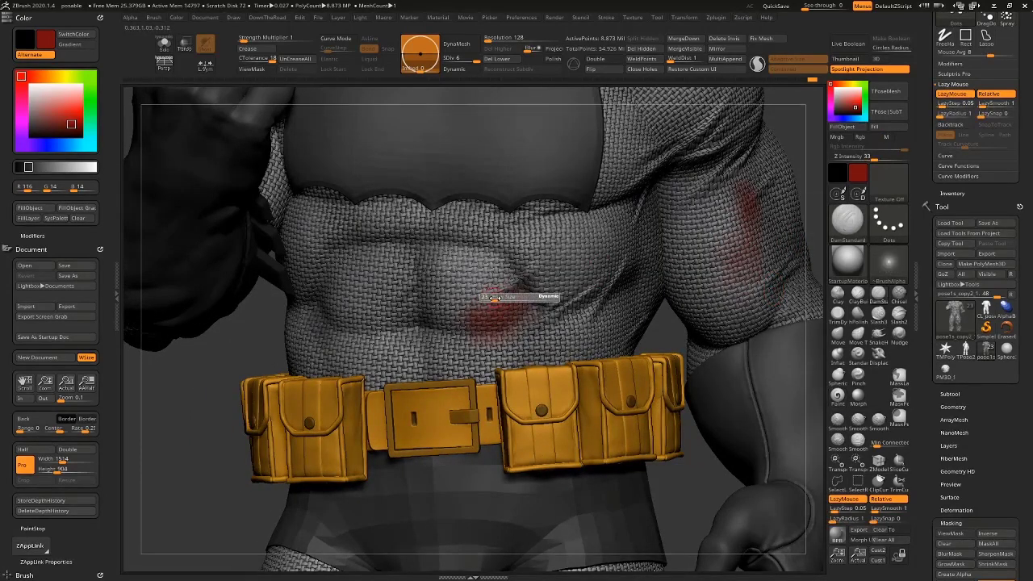
drag(475, 323, 514, 297)
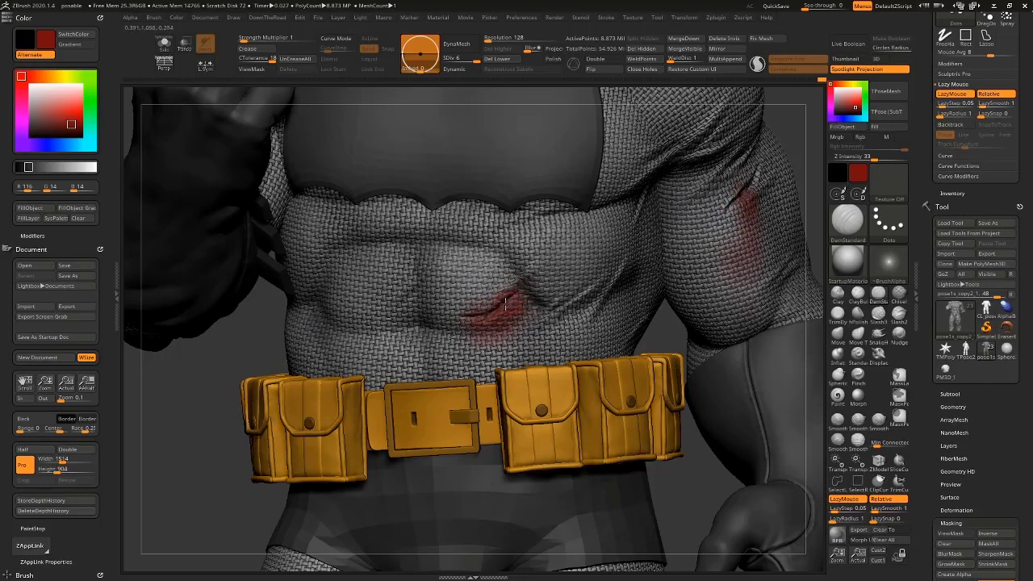
drag(505, 304, 517, 294)
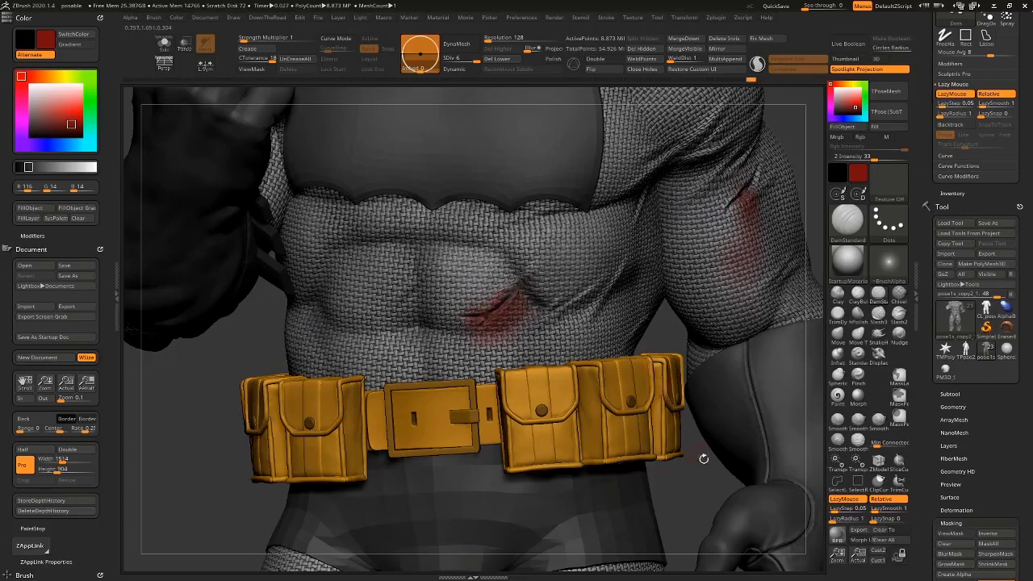
Dock the Texture palette in the side tray beside the canvas.
alt+drag(702, 460, 699, 426)
alt+drag(708, 371, 709, 373)
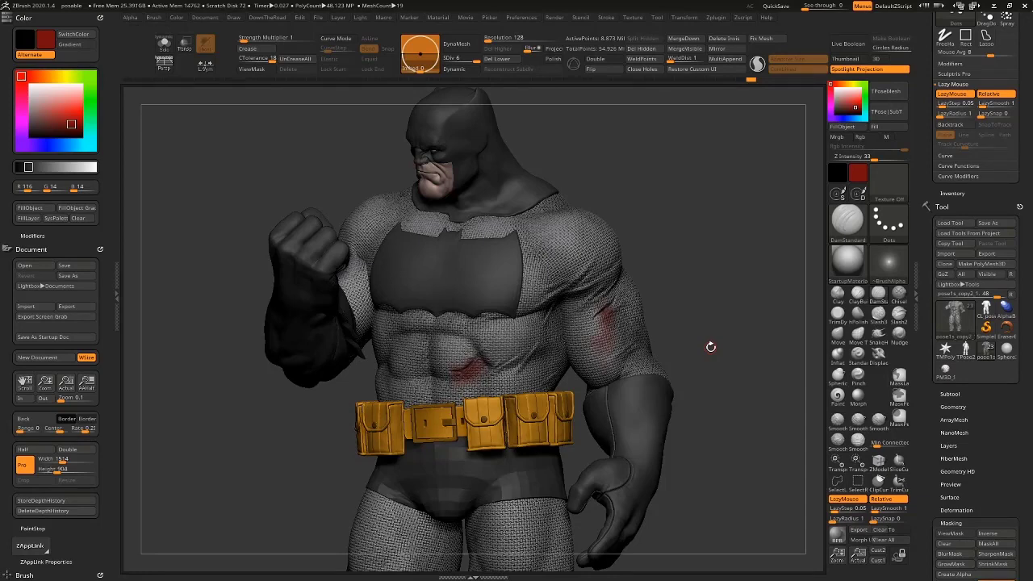
drag(711, 347, 715, 284)
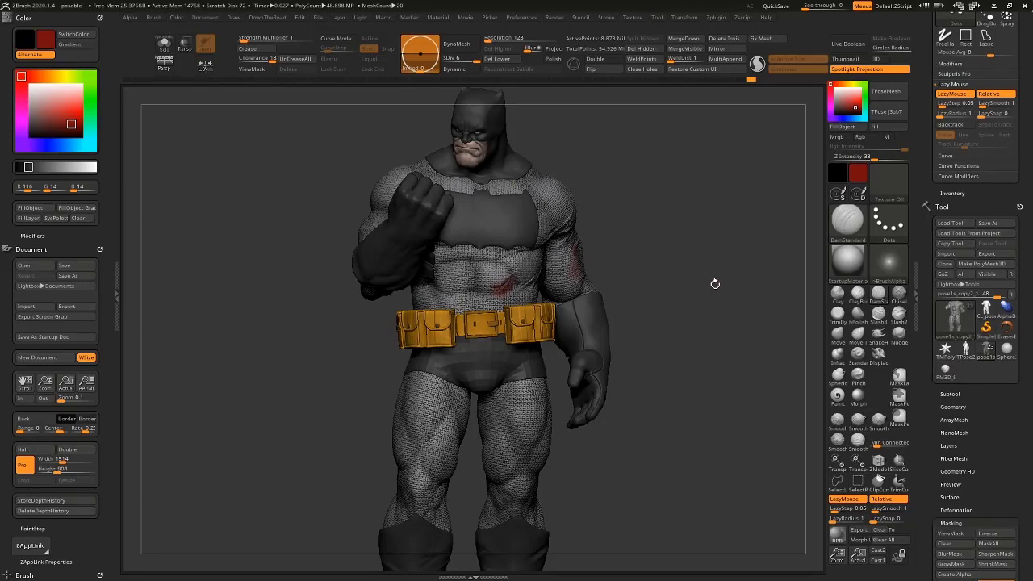
click(632, 17)
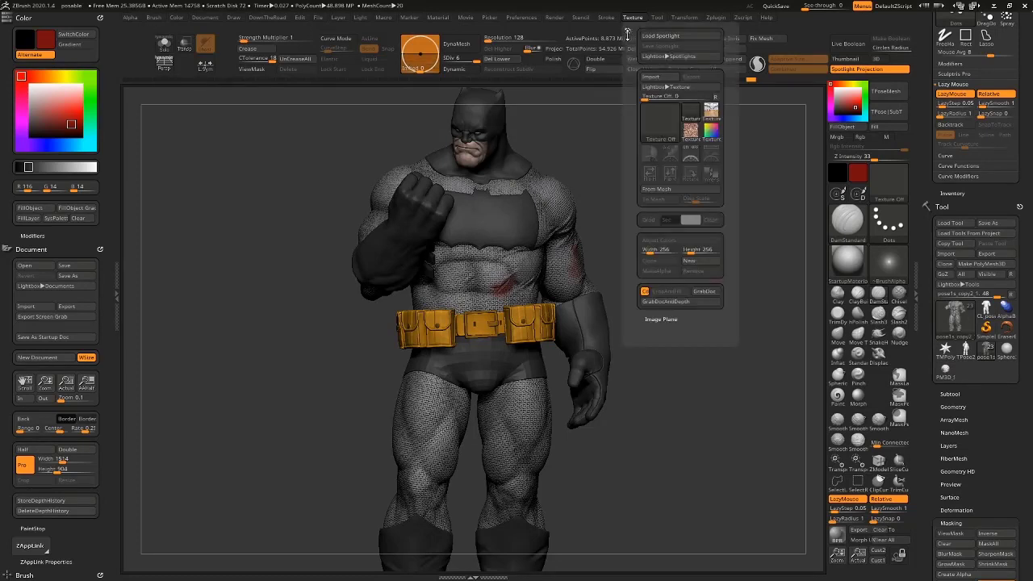
click(625, 30)
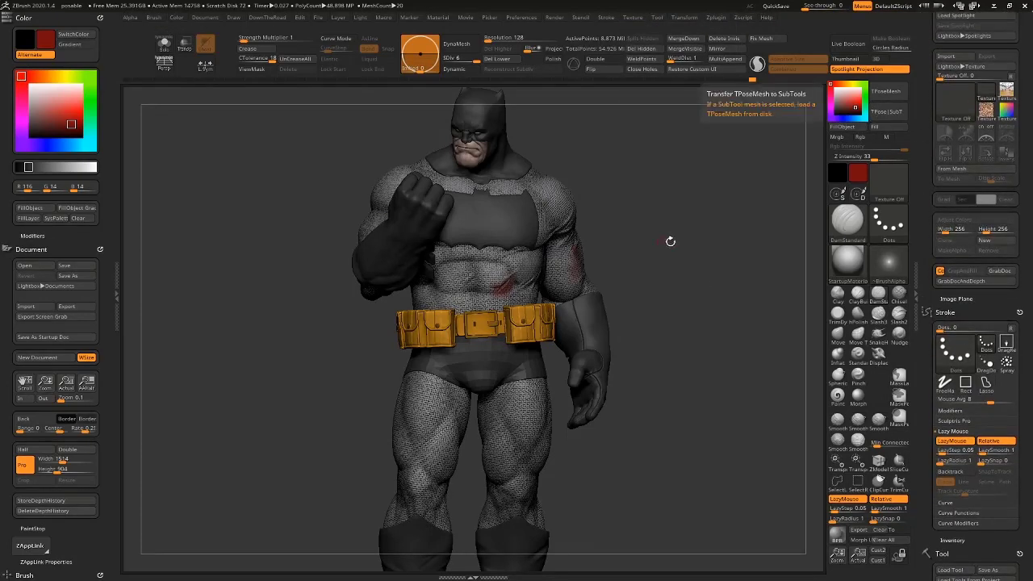
Import the rusty metal image Feb-1cc-2013-35.jpg from the Batsi project's Textures folder as a texture.
drag(669, 237, 688, 276)
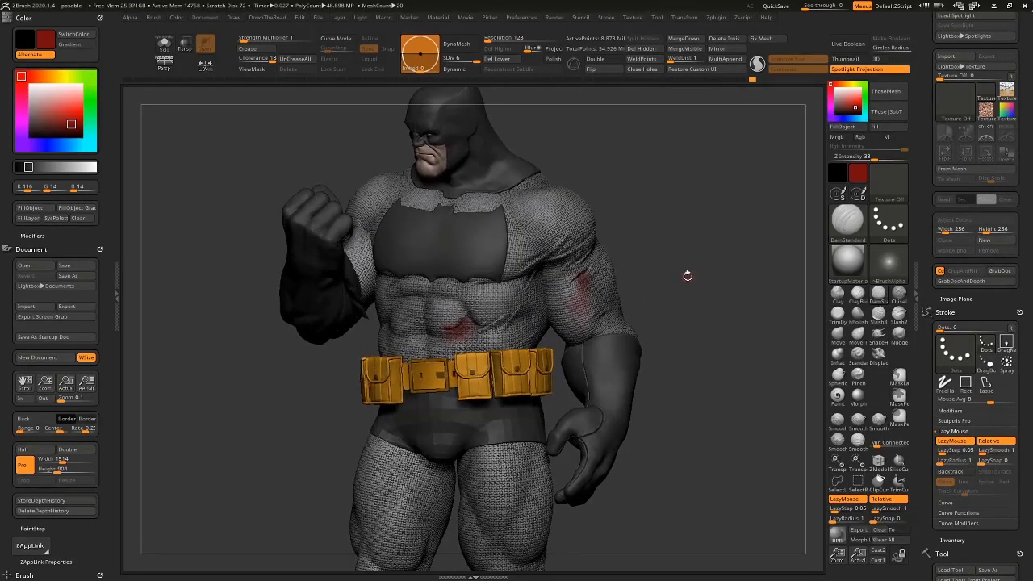
click(945, 105)
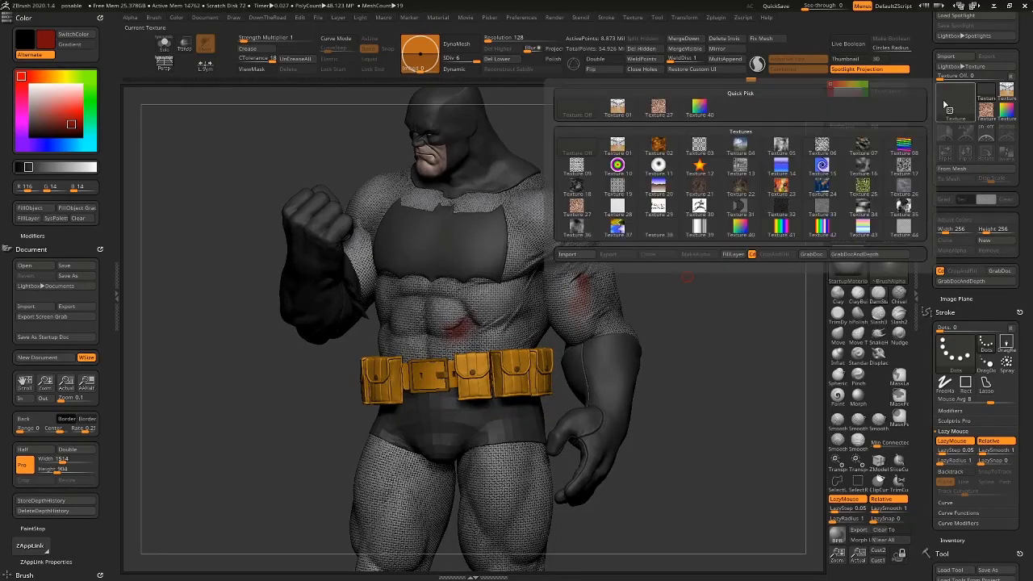
click(957, 105)
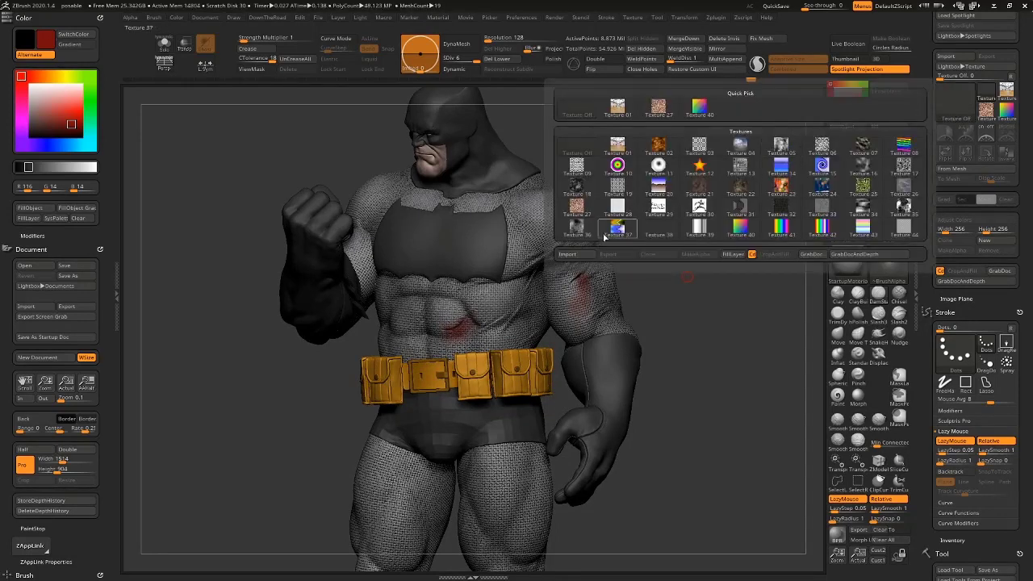
click(574, 254)
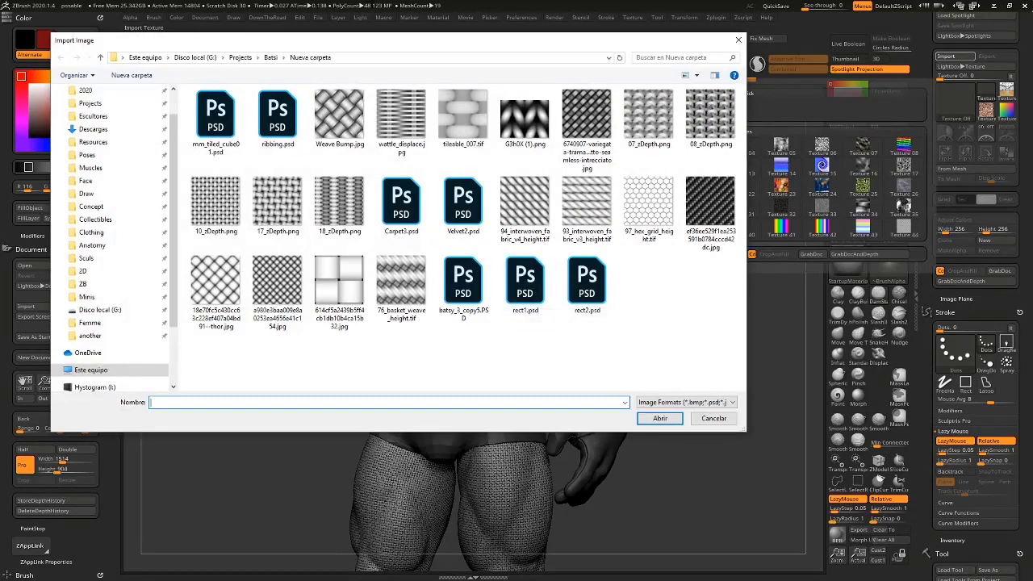
click(272, 57)
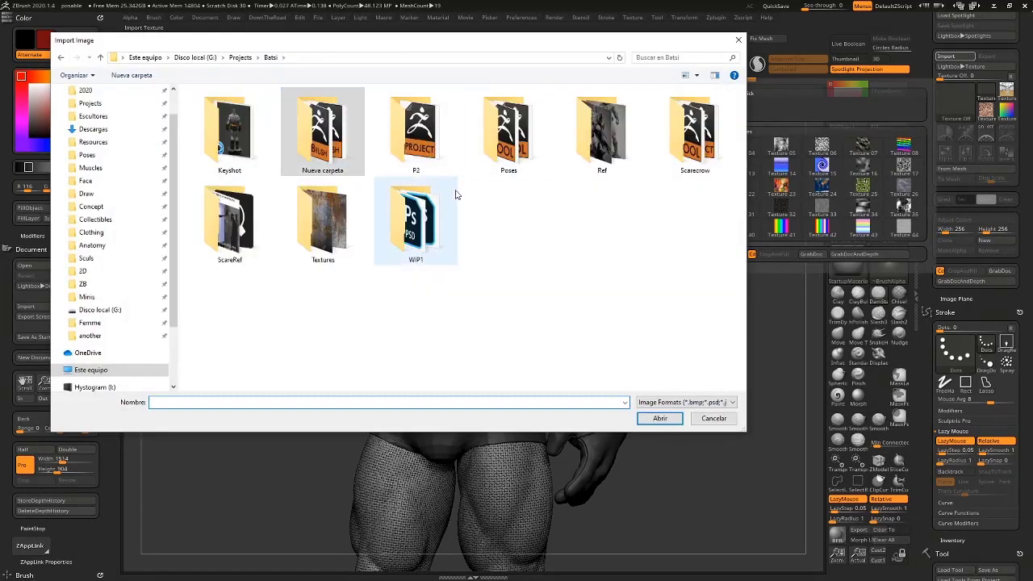
double_click(322, 222)
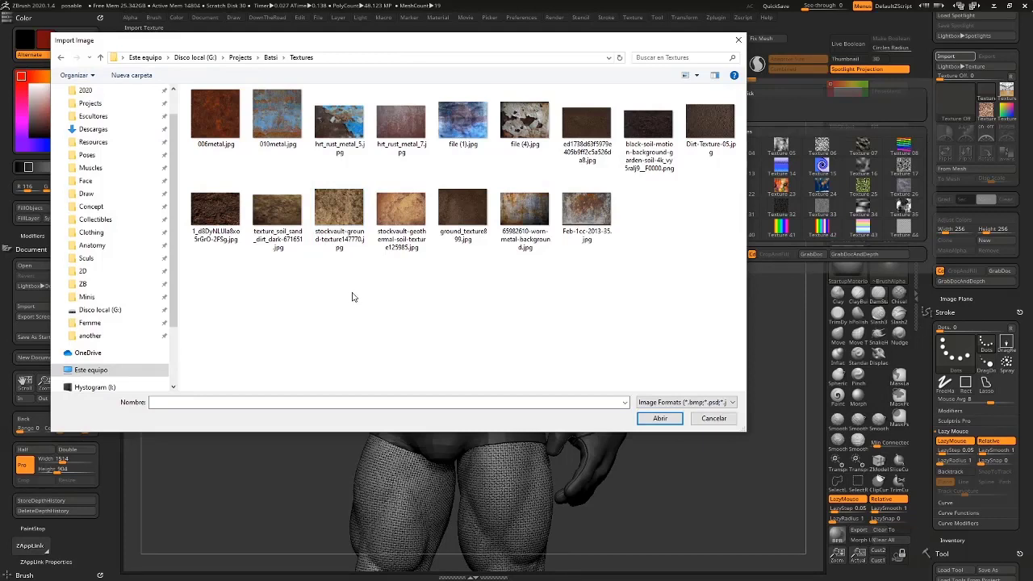
click(595, 213)
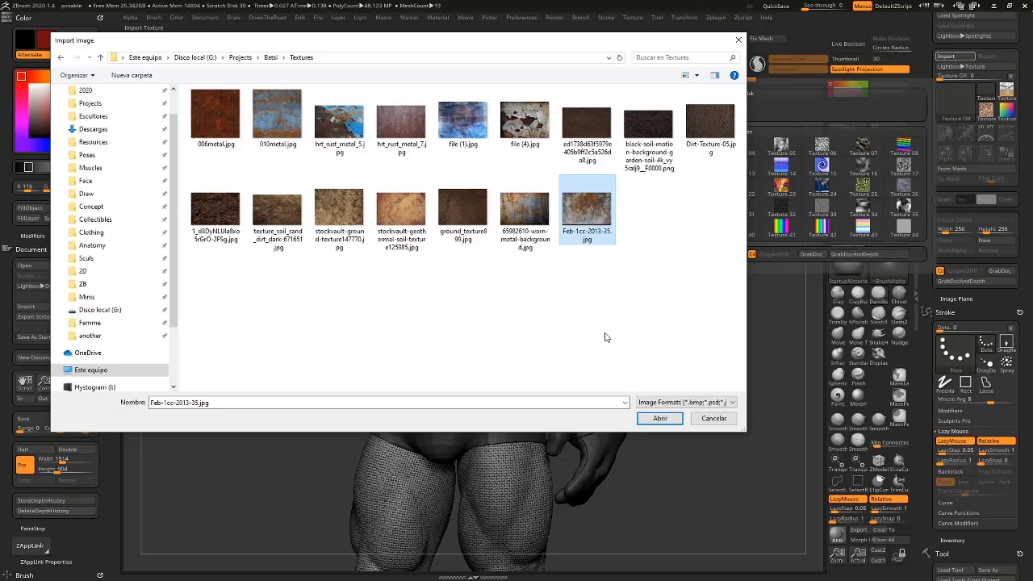
click(650, 418)
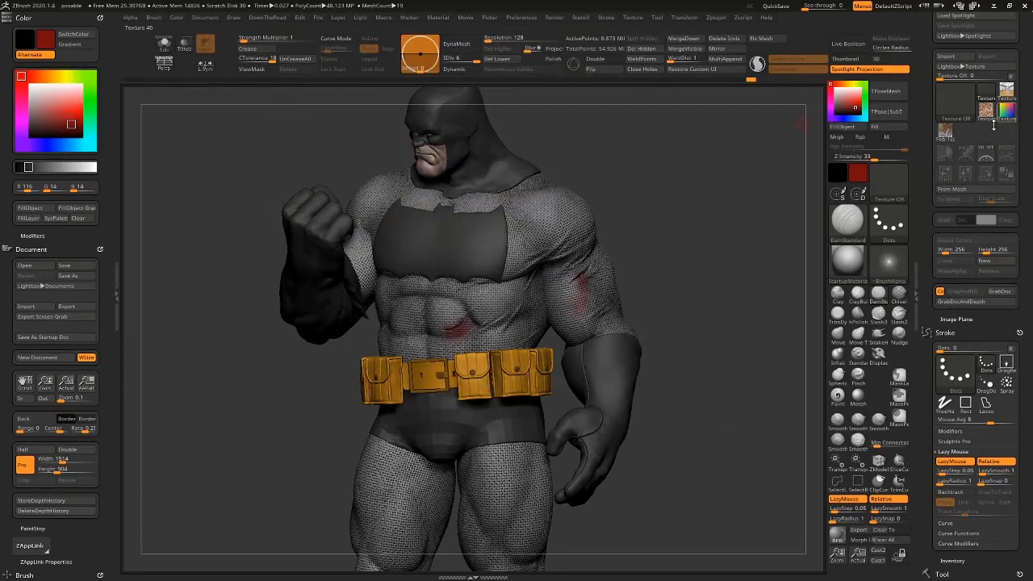
Select the imported rusty metal texture and add it to Spotlight over the model.
click(945, 130)
click(957, 109)
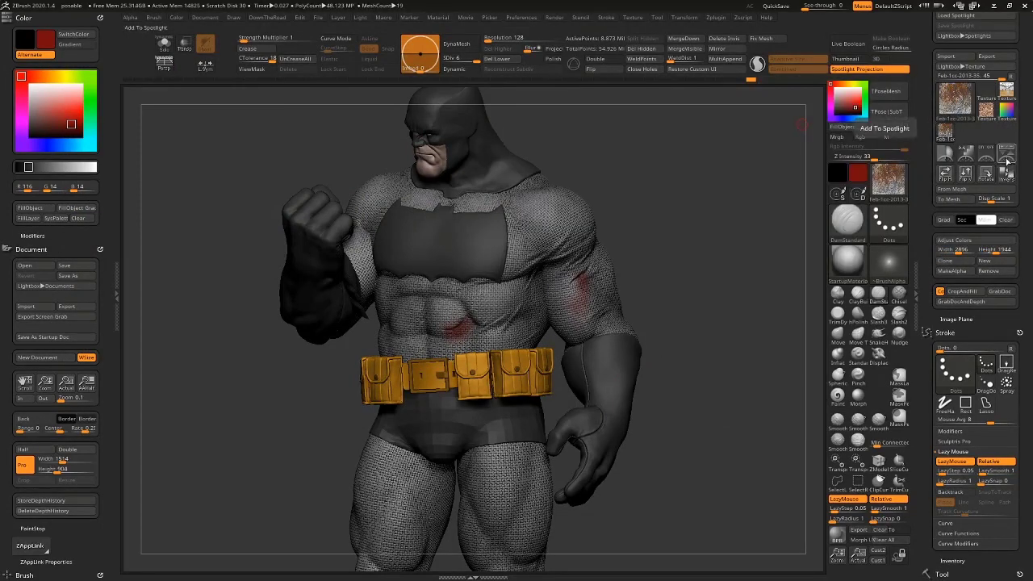
mouse_move(954, 101)
click(1007, 155)
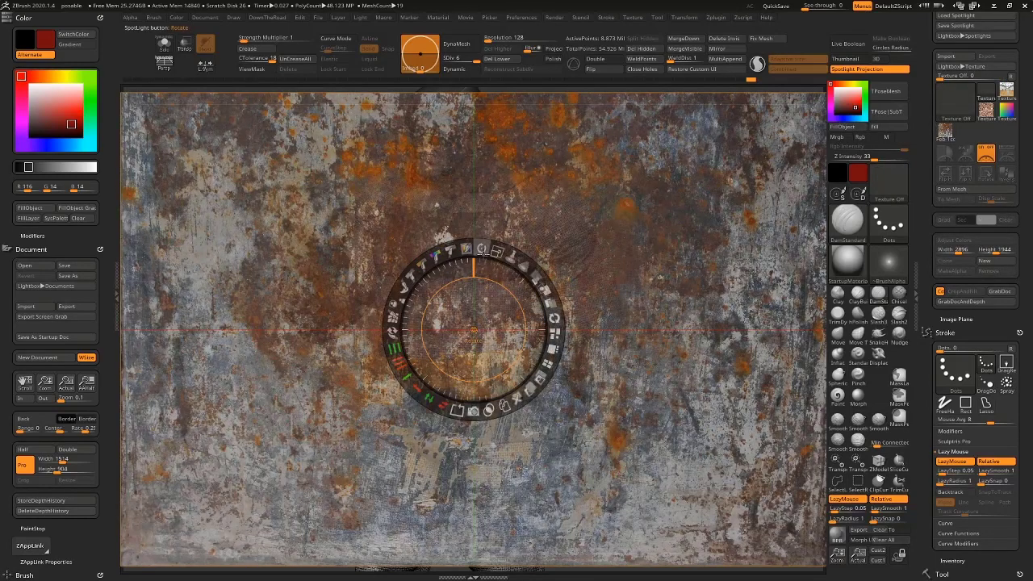
Try scaling down and repositioning the rust texture over the torso in Spotlight.
drag(497, 252, 452, 251)
drag(472, 301, 398, 355)
mouse_move(425, 310)
mouse_down()
mouse_move(450, 316)
mouse_move(404, 342)
mouse_move(423, 316)
mouse_move(443, 314)
mouse_up()
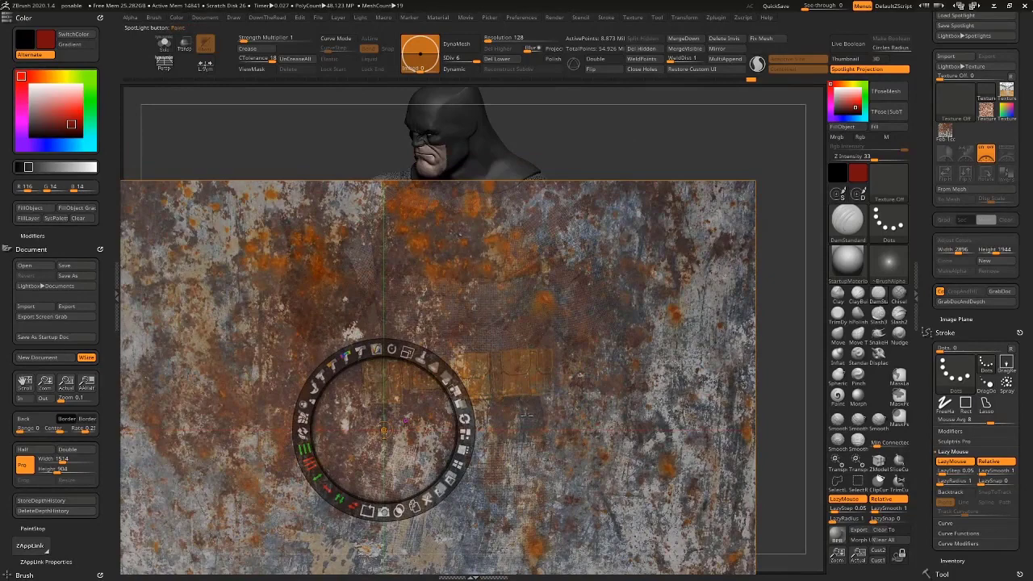
drag(391, 388, 425, 352)
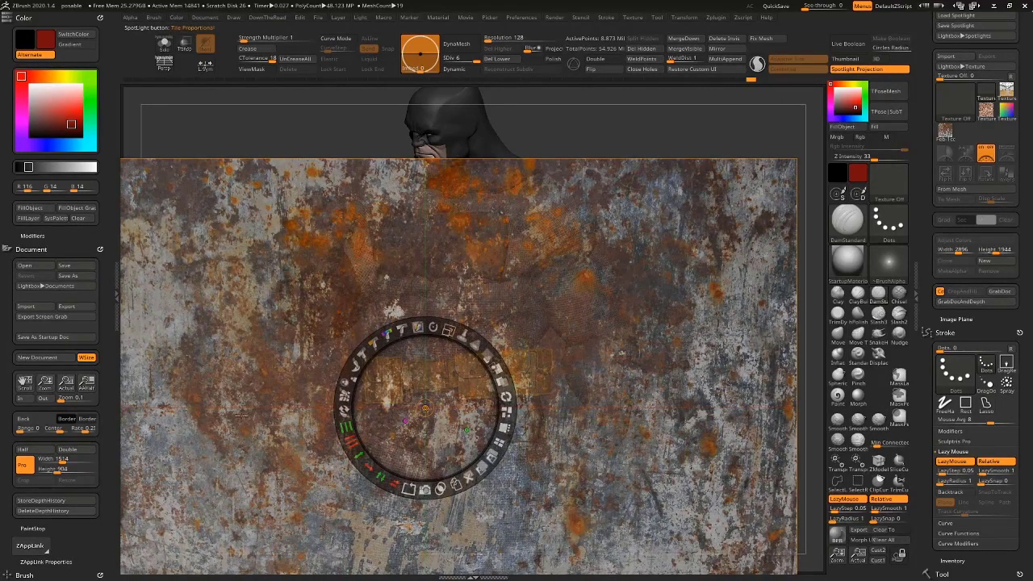
Boost the rust texture's colour saturation in Spotlight and set the Paint brush's RGB intensity to 45.
click(376, 346)
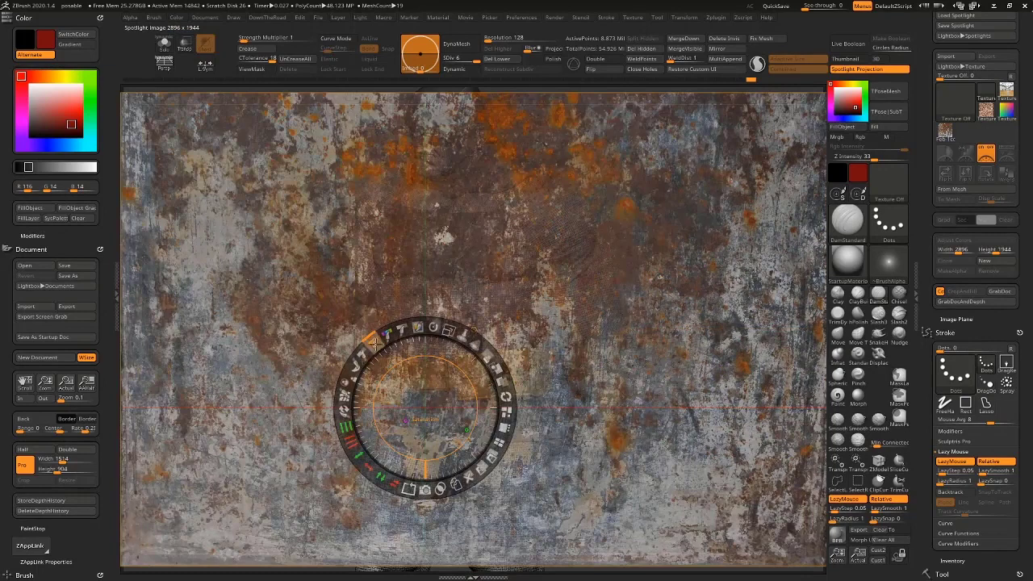
mouse_move(376, 344)
mouse_down()
mouse_move(390, 339)
mouse_move(357, 348)
mouse_move(401, 330)
mouse_move(388, 338)
mouse_up()
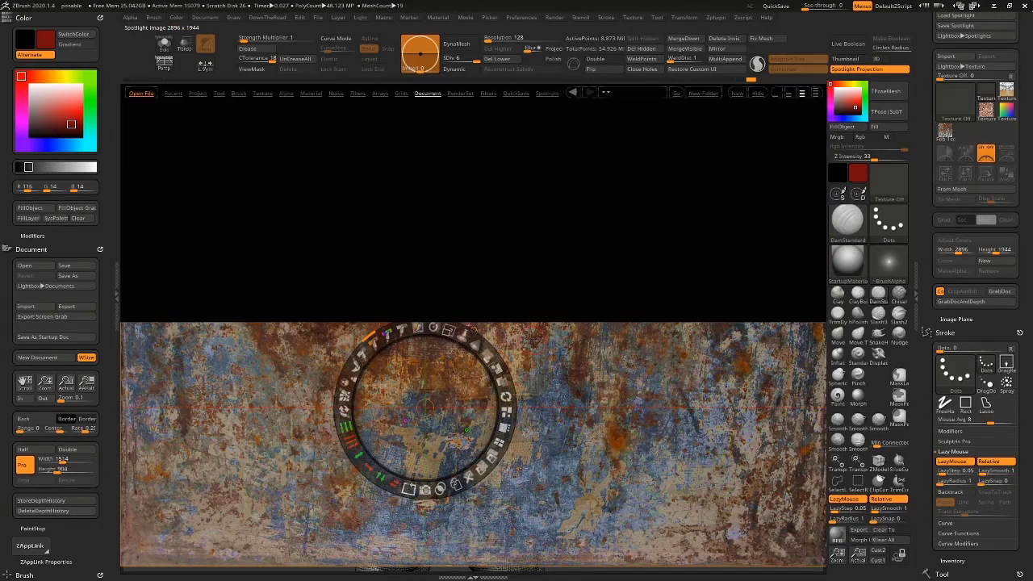
click(838, 395)
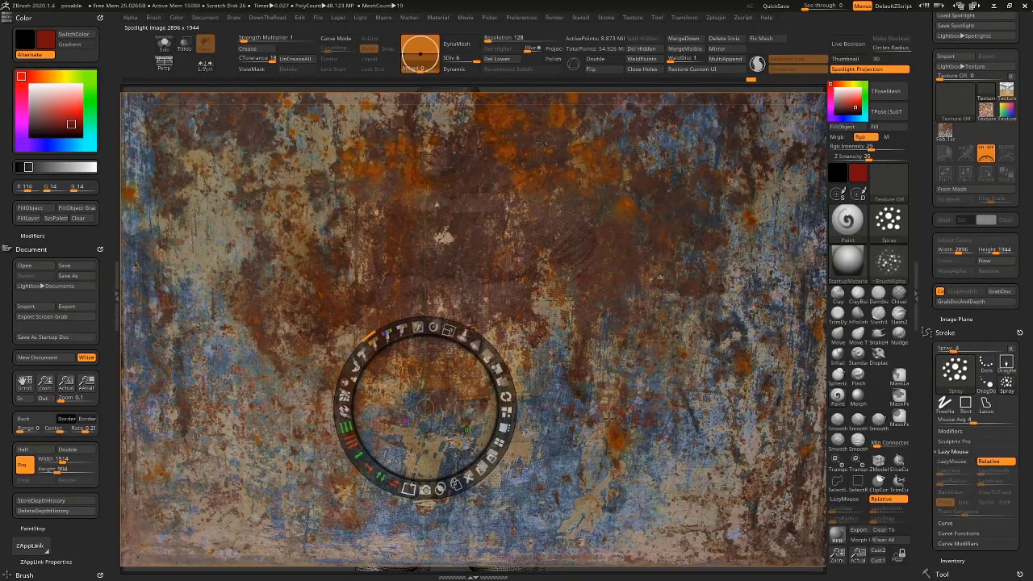
drag(871, 148, 883, 149)
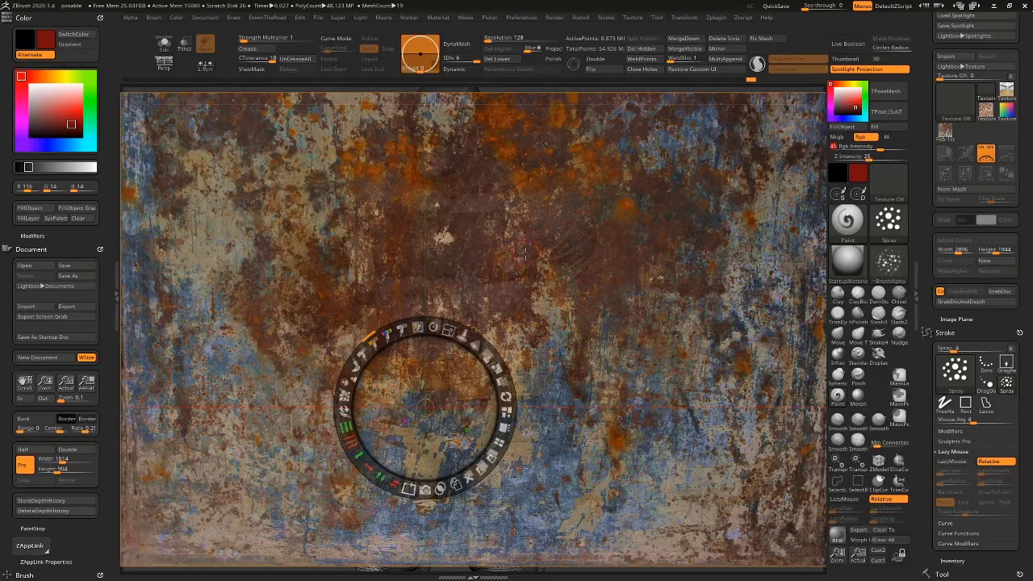
Try spraying the rust texture onto the chest and abdomen through Spotlight, and undo the strokes.
key(z)
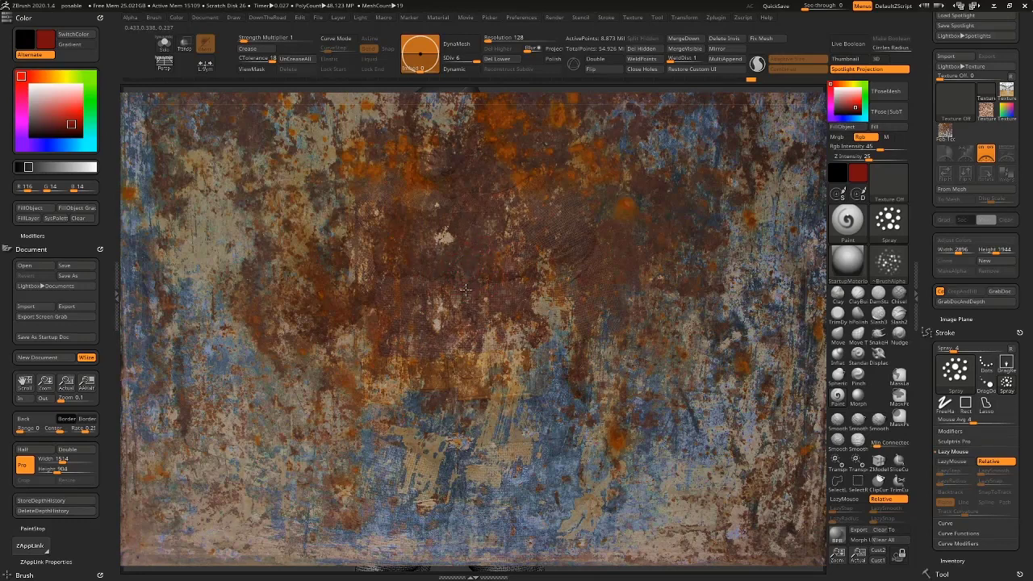
key(shift+z)
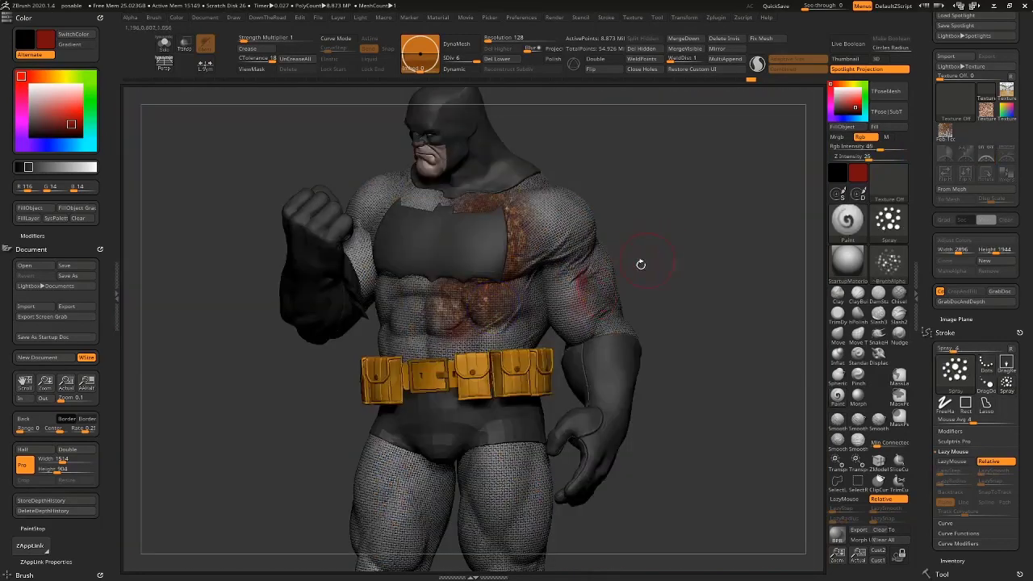
mouse_move(701, 220)
mouse_down()
mouse_move(717, 235)
mouse_move(709, 227)
mouse_up()
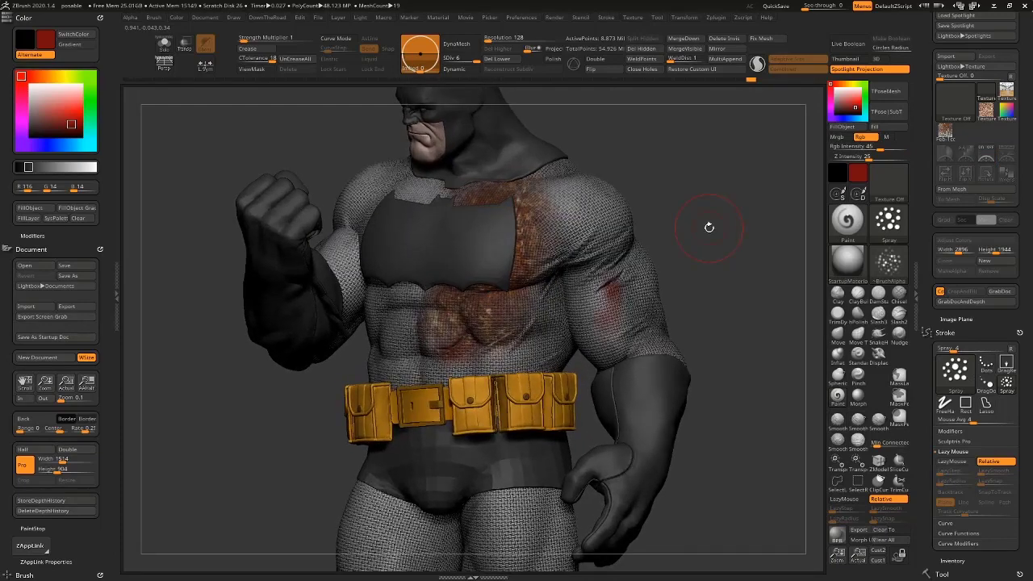
key(ctrl+z)
Shift the rust texture over the torso in Spotlight and try spraying its orange area onto the lowered arm's shoulder.
mouse_move(715, 196)
mouse_down()
mouse_move(725, 209)
mouse_move(716, 204)
mouse_up()
key(shift+z)
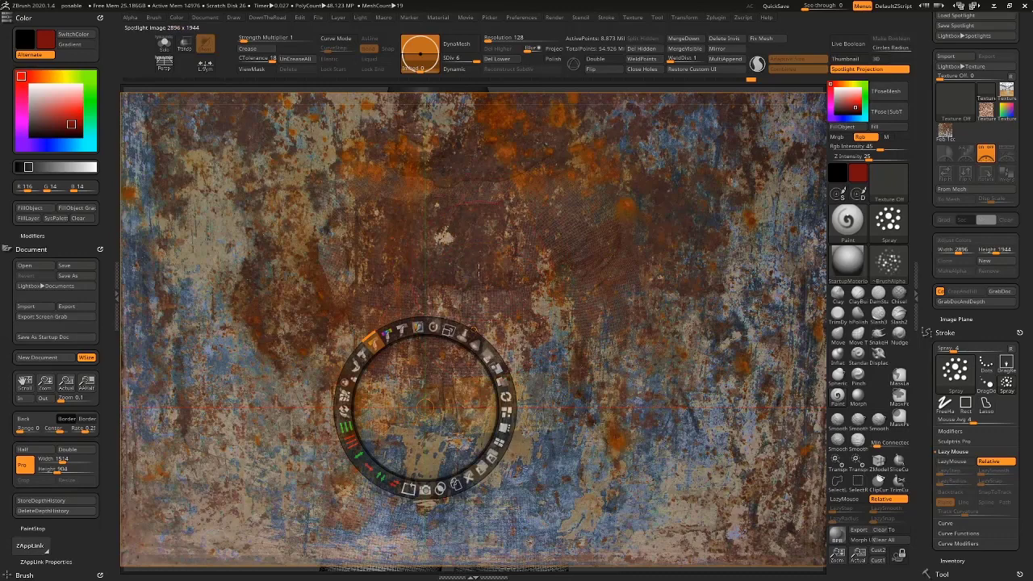
drag(442, 372, 402, 432)
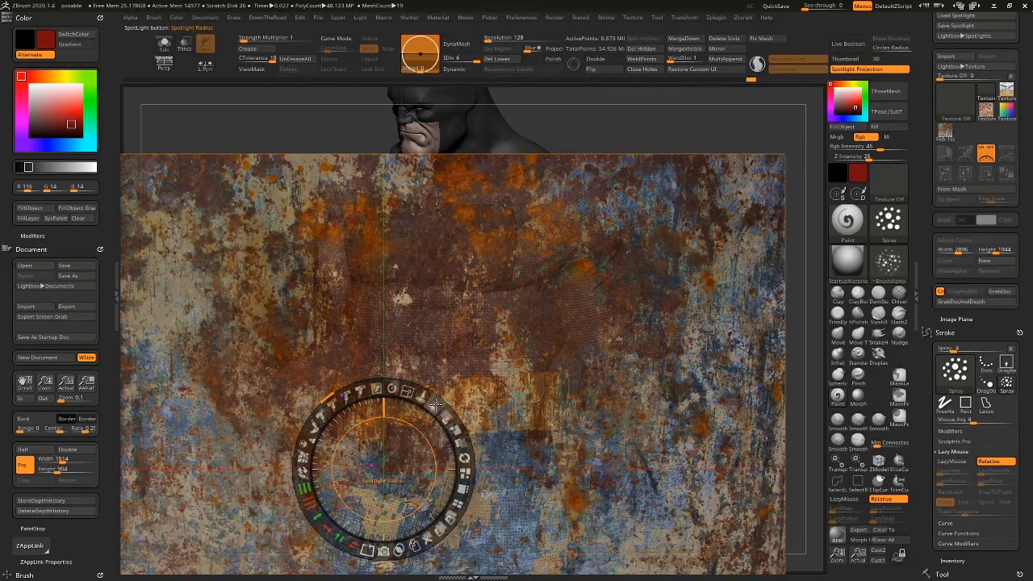
mouse_move(436, 404)
mouse_down()
mouse_move(449, 410)
mouse_move(435, 406)
mouse_up()
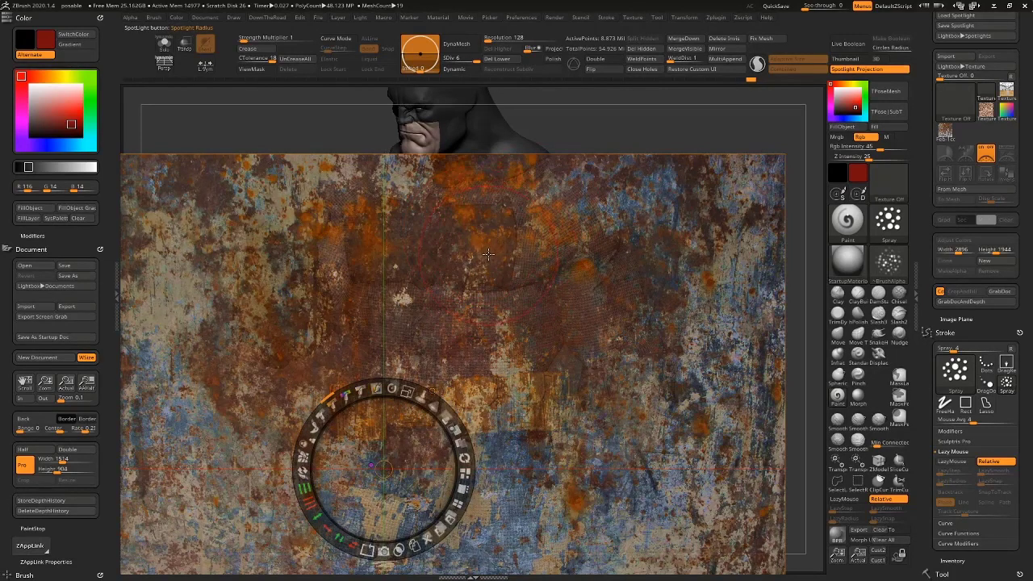
key(z)
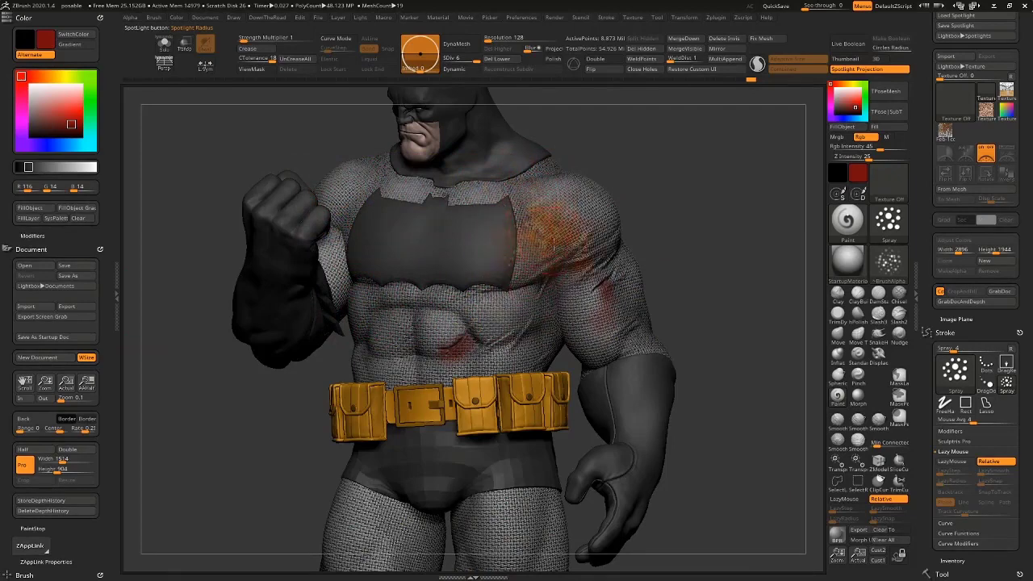
Move the rust texture lower over the torso in Spotlight and try spraying it on the abdomen with a resized brush.
drag(656, 207, 666, 242)
key(s)
drag(540, 309, 534, 311)
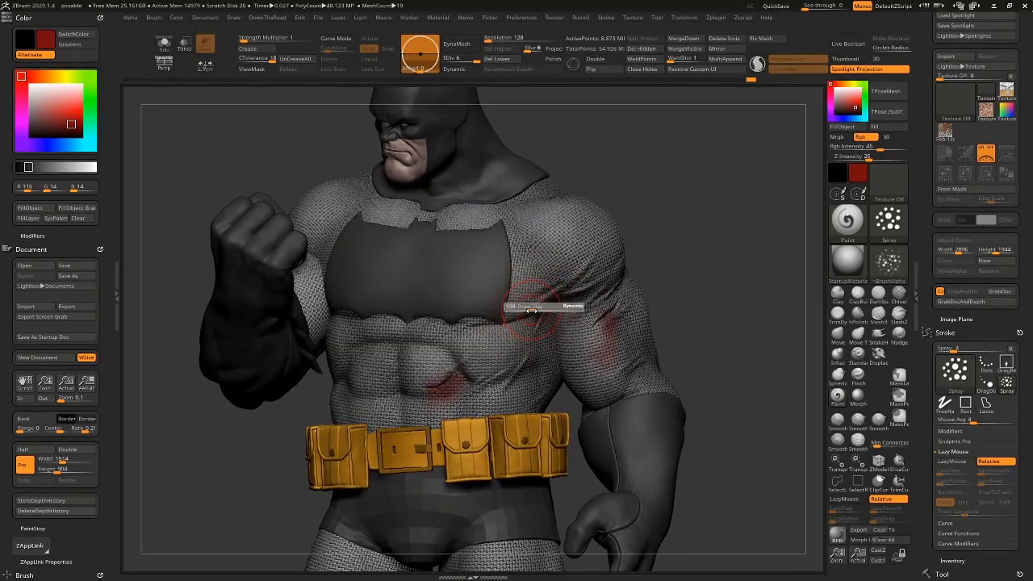
key(shift+z)
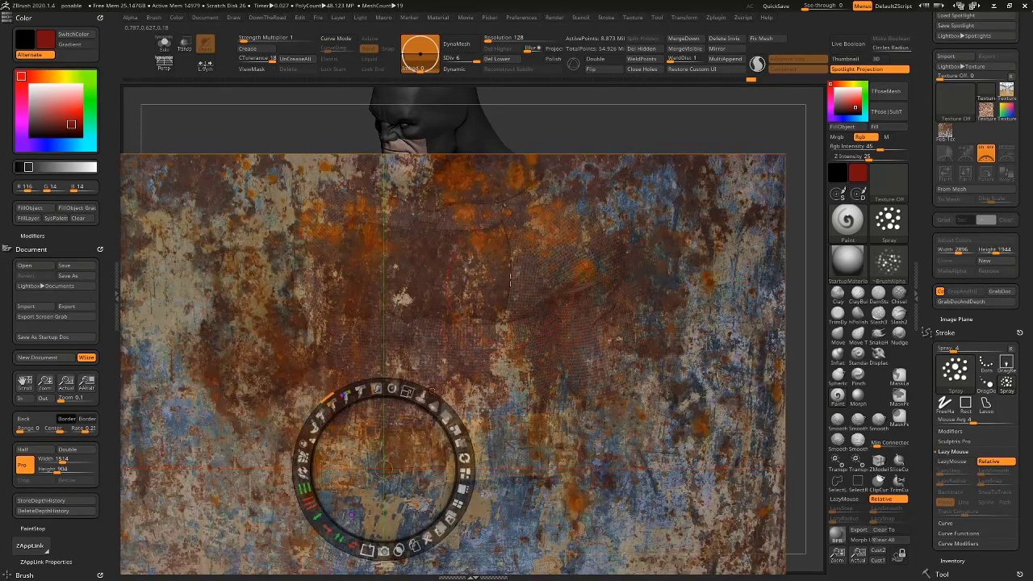
key(shift+z)
key(shift+z)
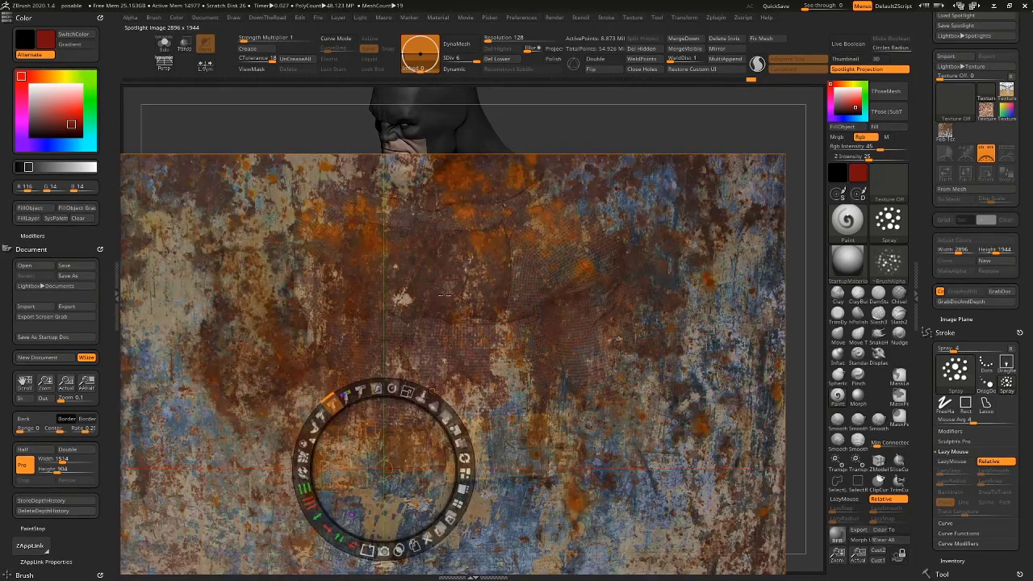
drag(444, 296, 446, 327)
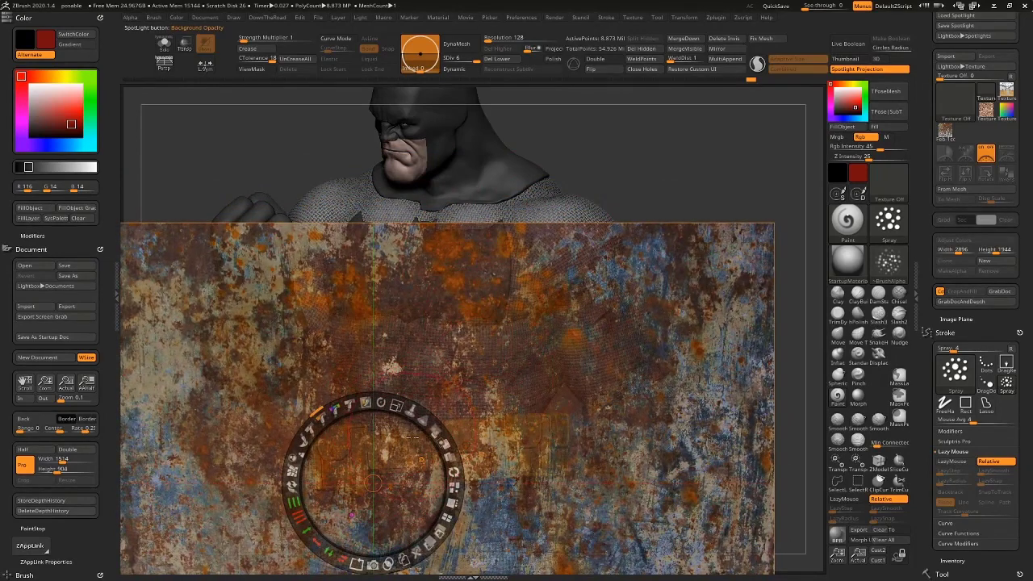
key(shift+z)
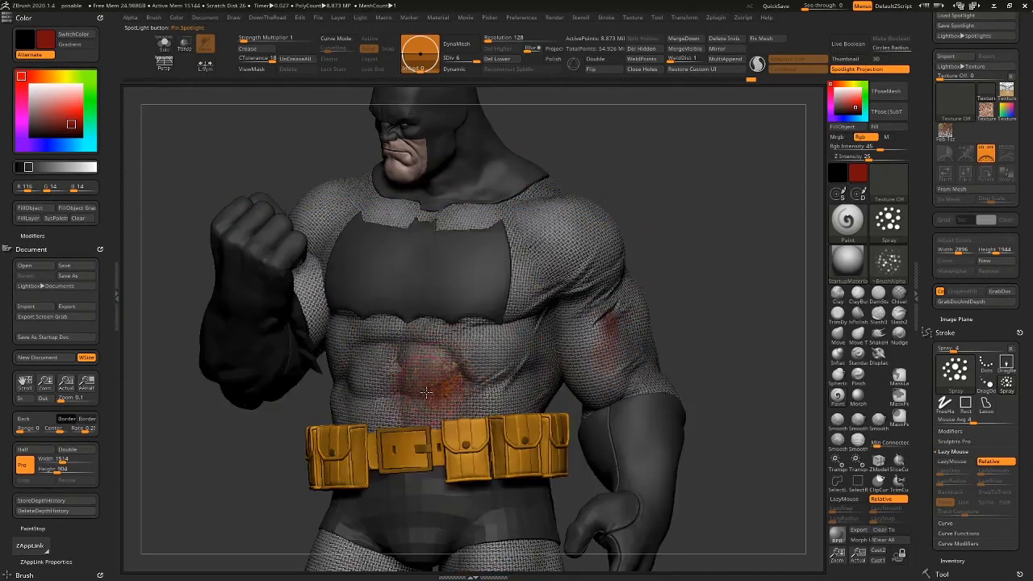
key(shift+z)
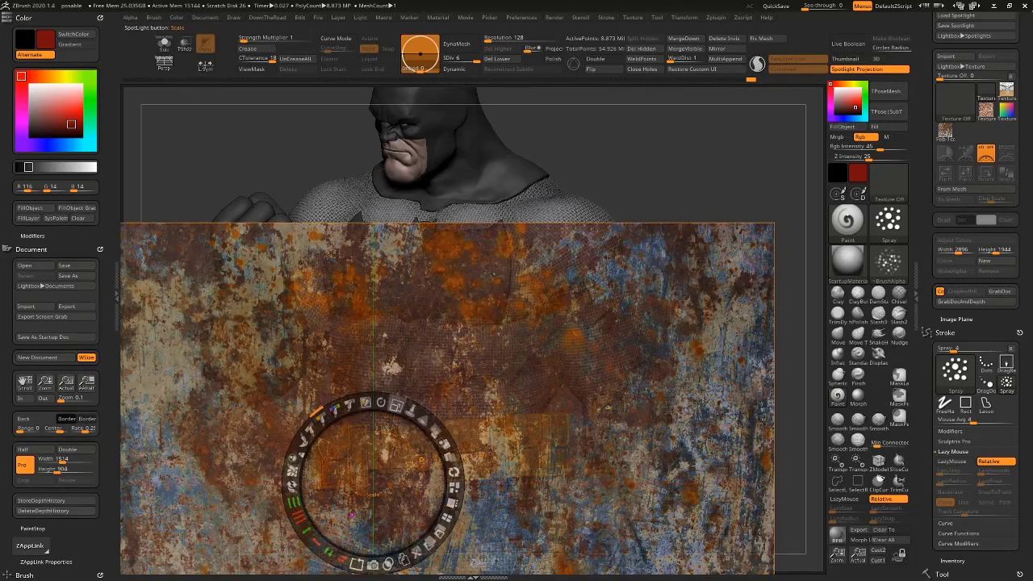
Reposition the rust texture over the torso in Spotlight and spray its orange area between the chest emblem and the lowered arm, undoing unwanted strokes.
drag(435, 431, 411, 419)
key(z)
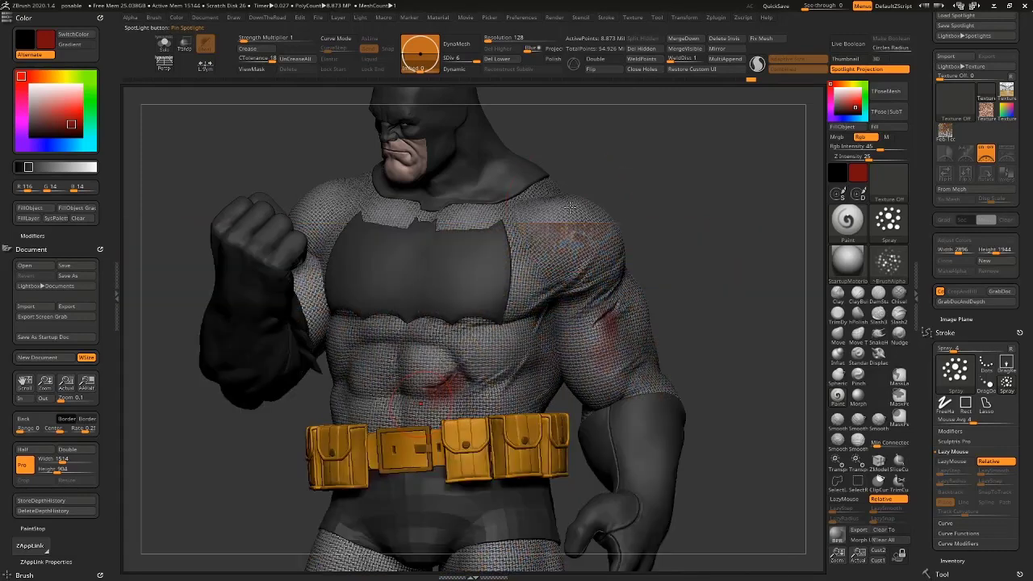
mouse_move(565, 242)
mouse_down()
mouse_move(539, 284)
mouse_move(544, 253)
mouse_move(534, 284)
mouse_up()
key(s)
mouse_move(537, 278)
mouse_down()
mouse_move(539, 257)
mouse_move(522, 258)
mouse_up()
key(ctrl+z)
key(s)
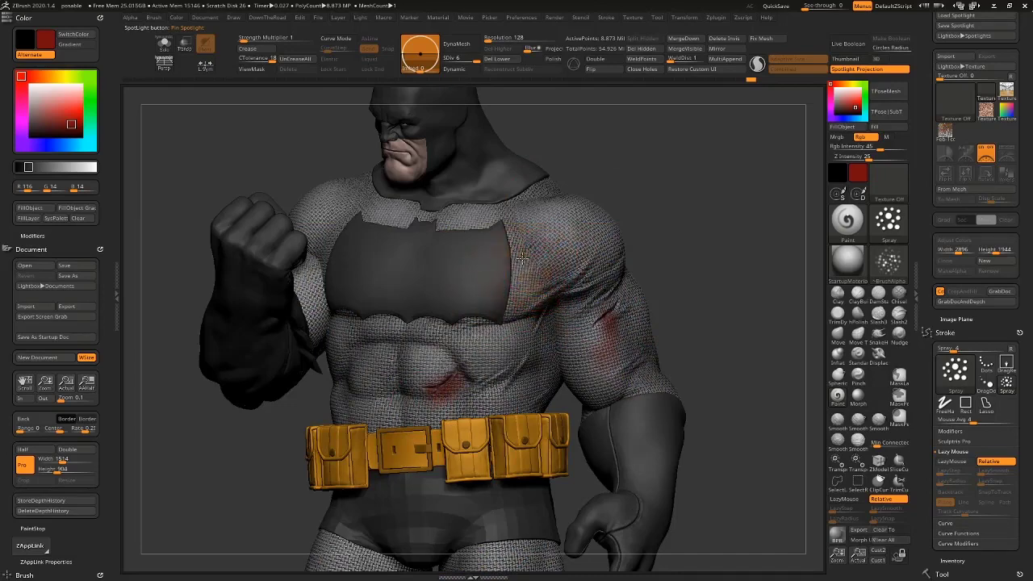
mouse_move(602, 262)
mouse_down()
mouse_move(575, 279)
mouse_move(533, 257)
mouse_up()
key(ctrl+z)
key(s)
key(ctrl+z)
Spray rust-coloured grime over the ribs beside the abdomen wound through Spotlight, undoing the stray stroke.
drag(766, 231, 714, 244)
drag(571, 310, 581, 319)
key(ctrl+z)
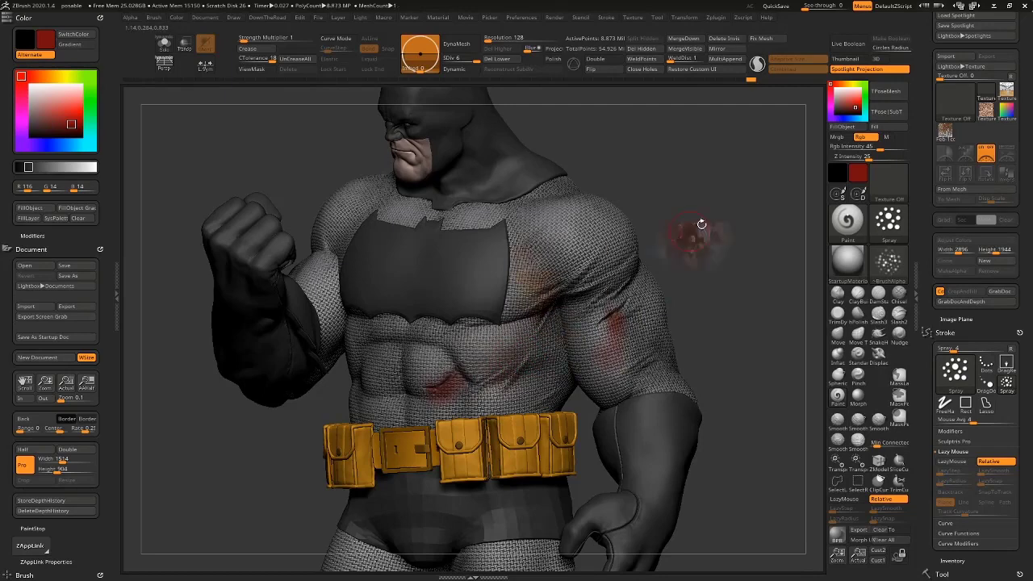
mouse_move(691, 231)
mouse_down()
mouse_move(727, 189)
mouse_move(714, 202)
mouse_move(771, 226)
mouse_up()
mouse_move(484, 327)
mouse_down()
mouse_move(516, 343)
mouse_move(490, 343)
mouse_up()
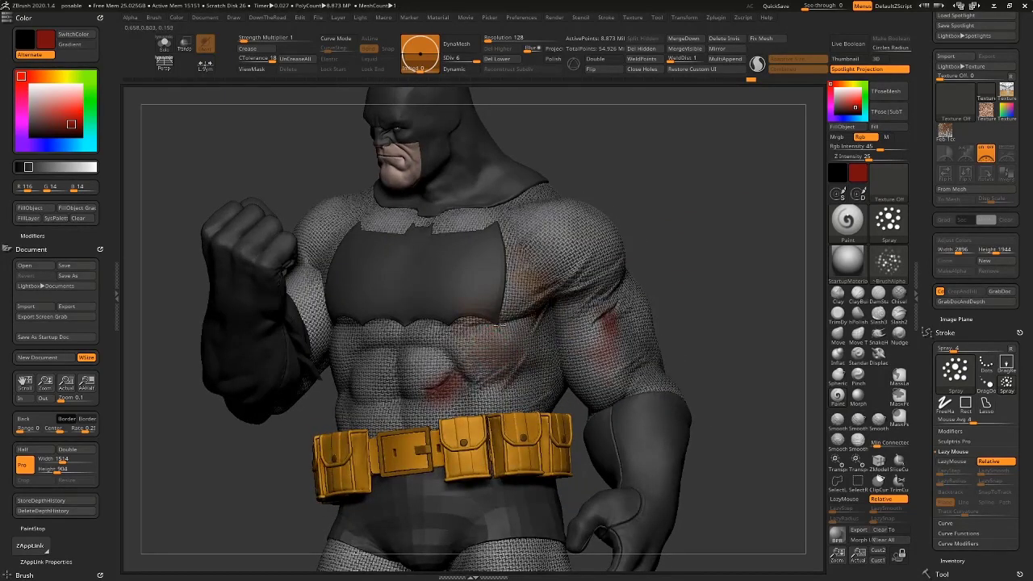
right_drag(486, 329, 456, 354)
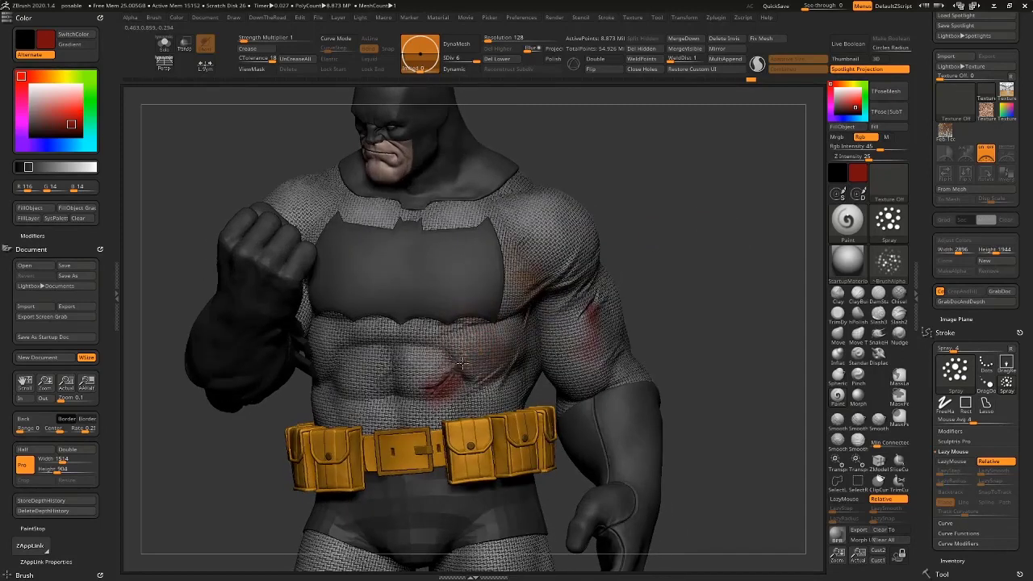
Spray the projected rust onto the lowered arm's upper arm and elbow from several angles, and undo the orange stroke on the leg.
mouse_move(737, 238)
mouse_down()
mouse_move(641, 285)
mouse_move(495, 293)
mouse_move(543, 286)
mouse_move(436, 341)
mouse_up()
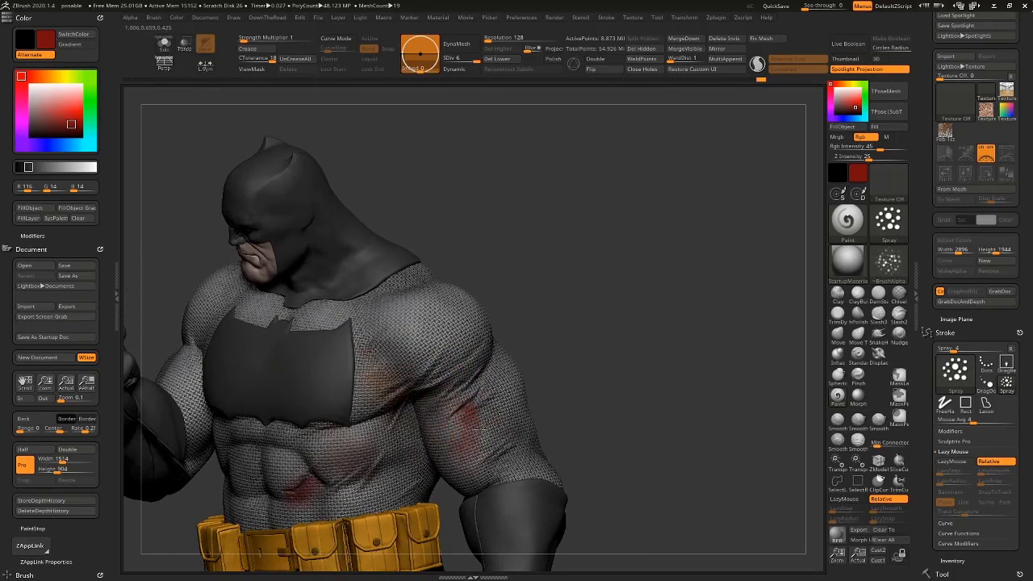
drag(597, 362, 477, 292)
drag(611, 281, 495, 339)
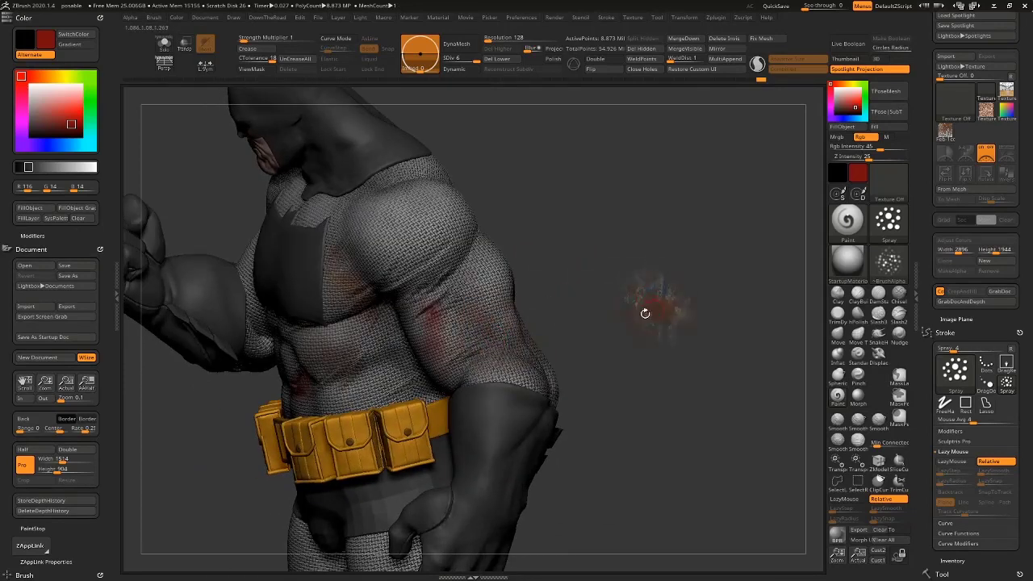
drag(646, 300, 448, 413)
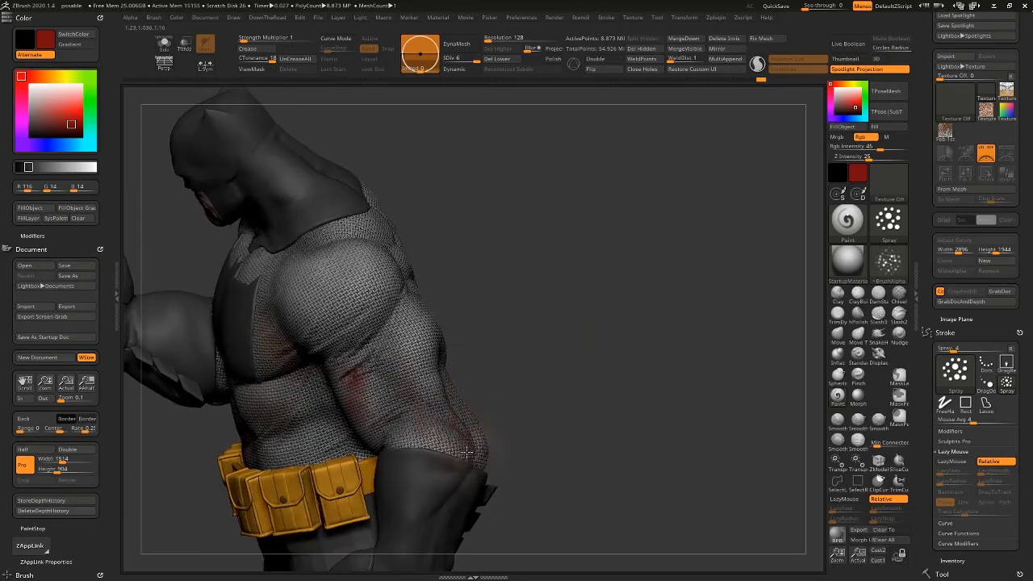
drag(585, 351, 459, 434)
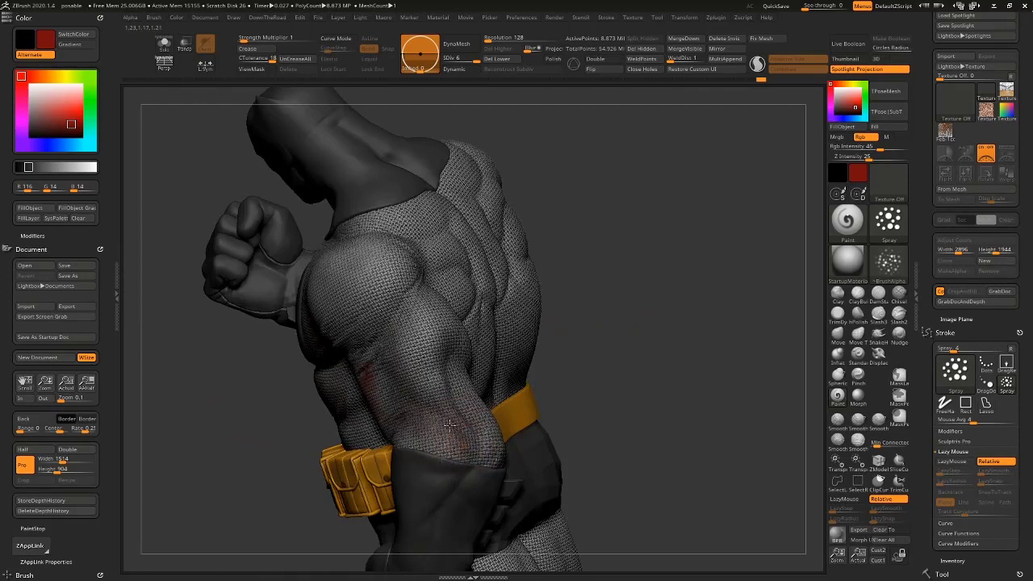
drag(618, 288, 406, 415)
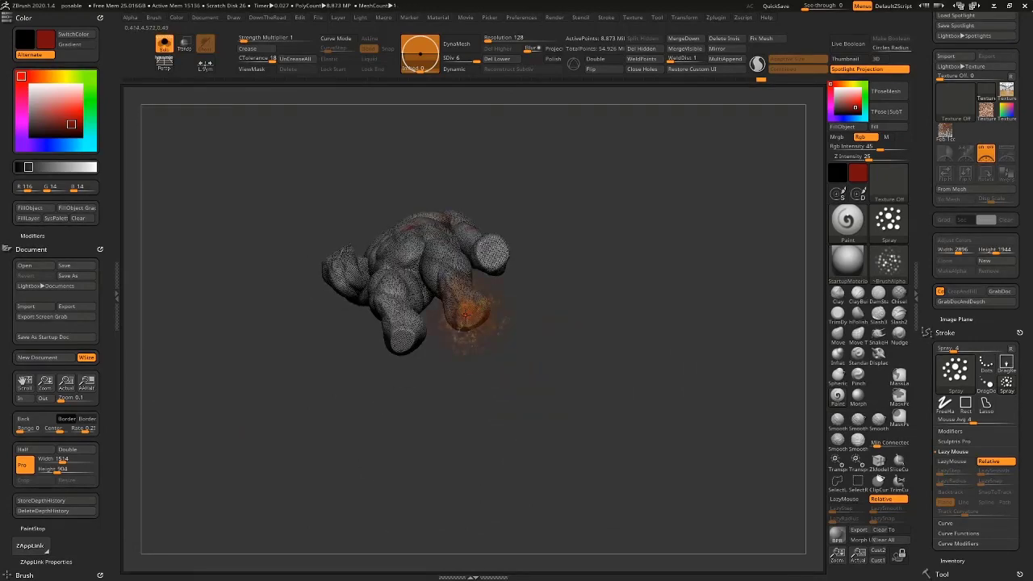
key(ctrl+z)
alt+drag(546, 293, 601, 384)
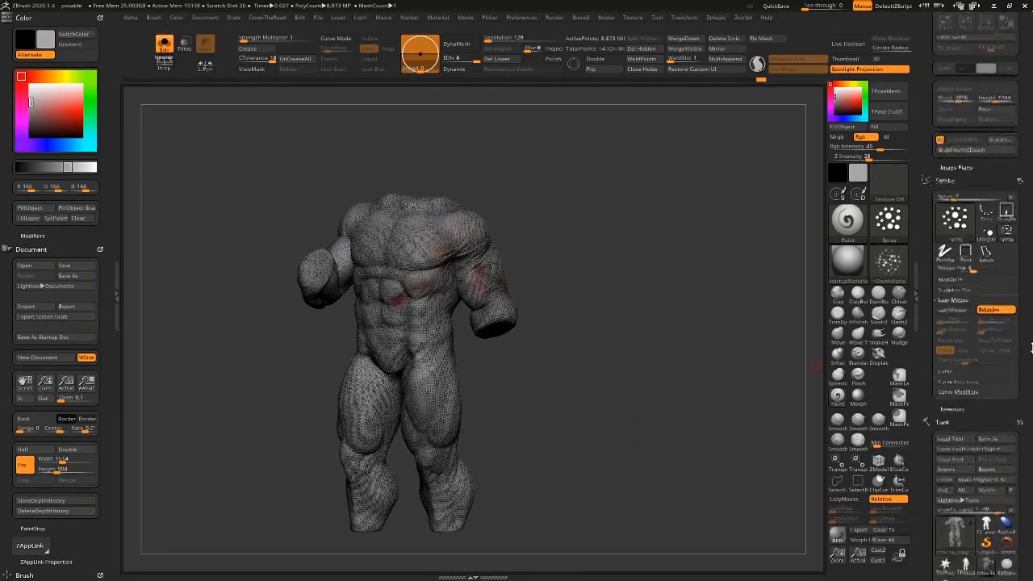
Toggle the body subtool's polypaint off and on to compare the sprayed grime with the plain suit.
scroll(1030, 347, down, 5)
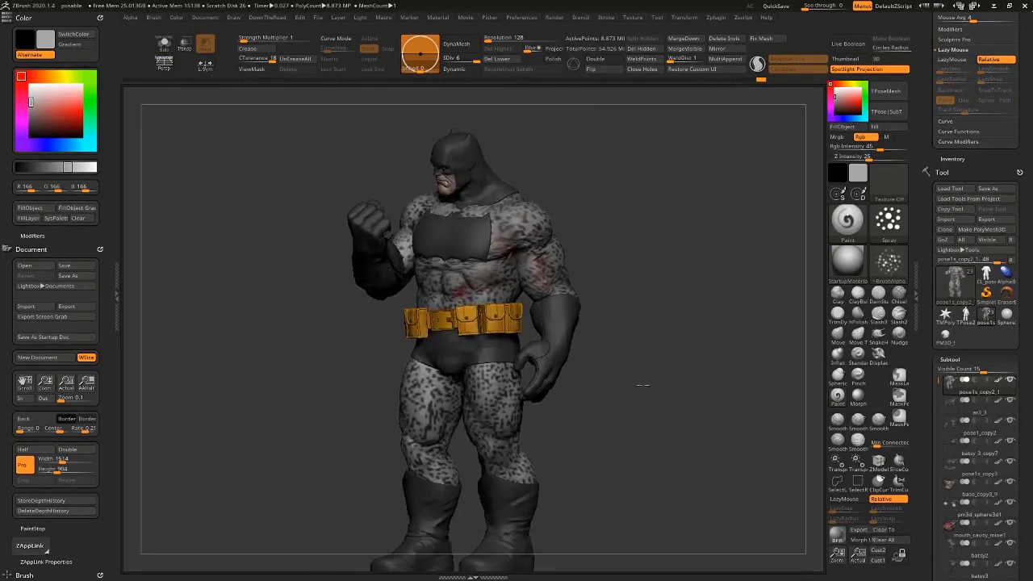
mouse_move(1000, 382)
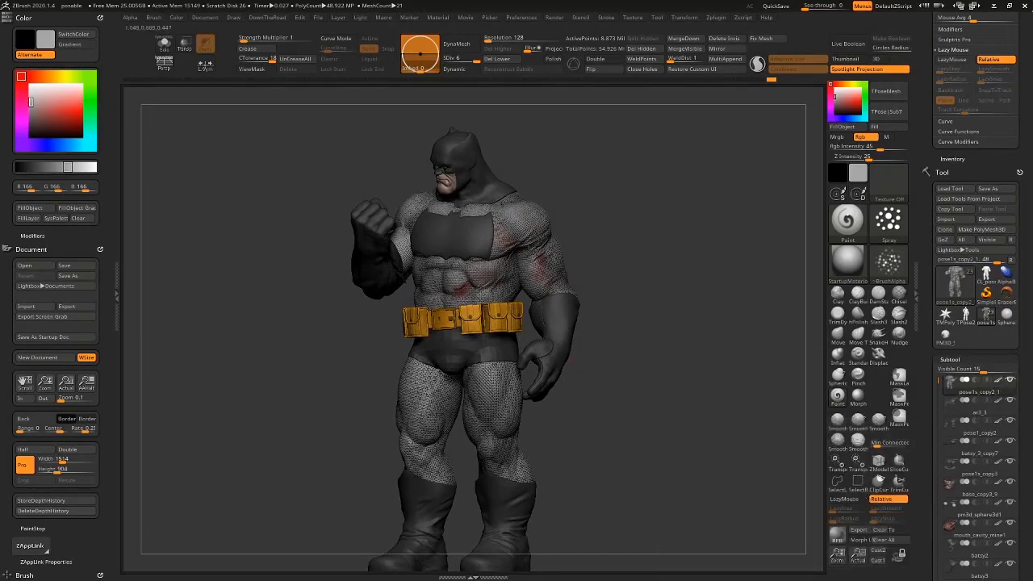
drag(680, 252, 651, 262)
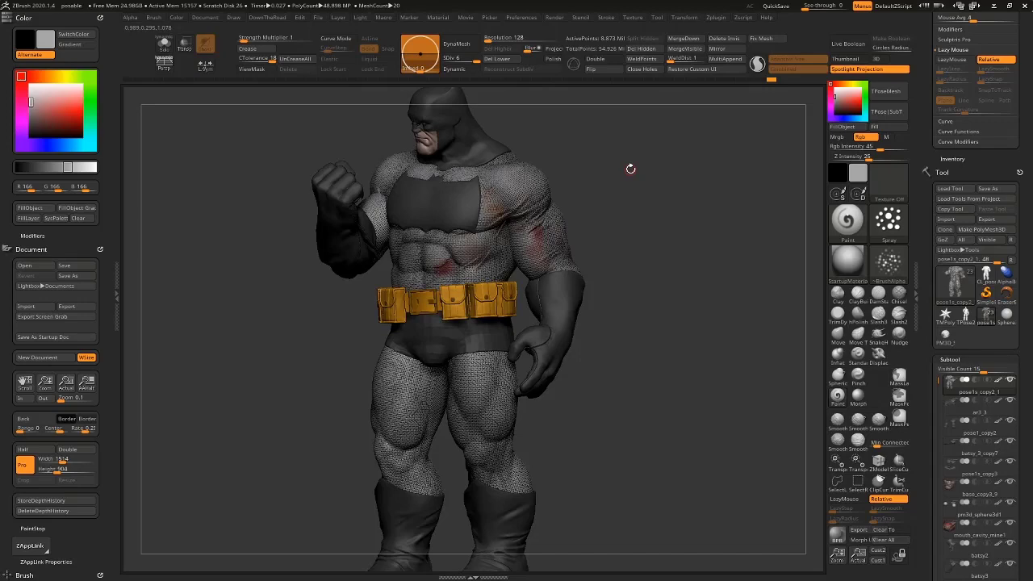
drag(641, 247, 549, 221)
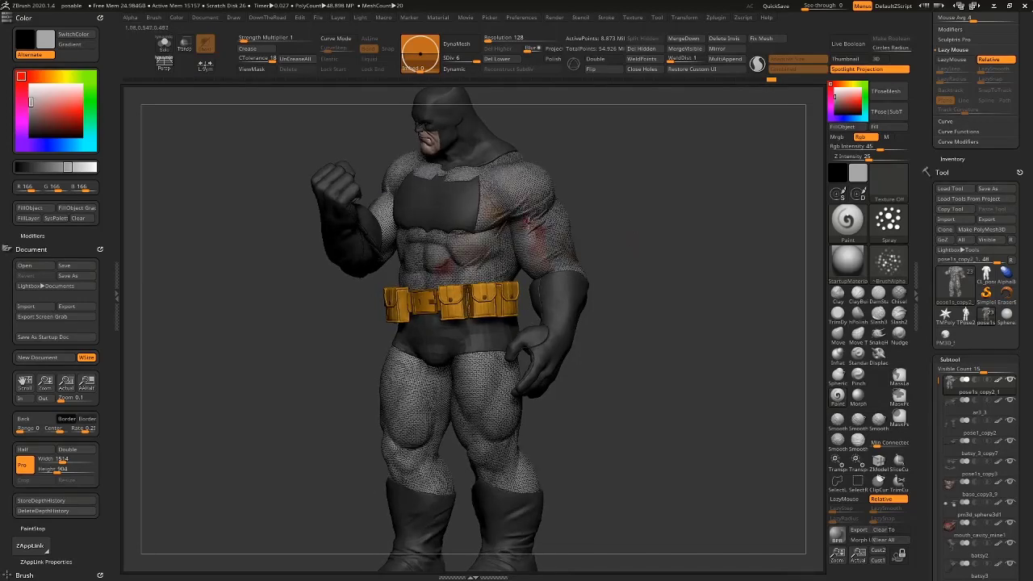
drag(629, 223, 480, 329)
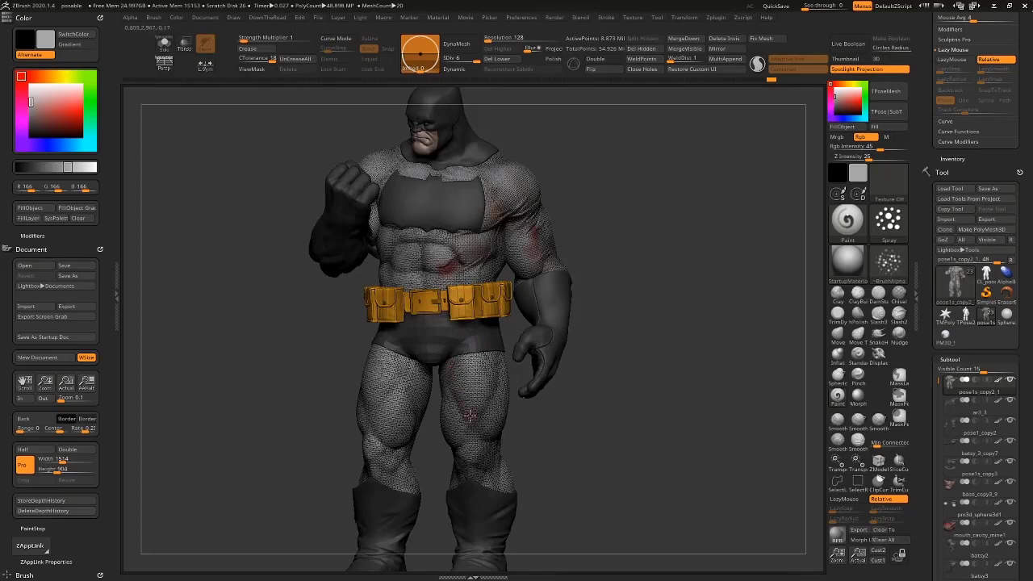
drag(680, 398, 672, 410)
drag(712, 448, 726, 433)
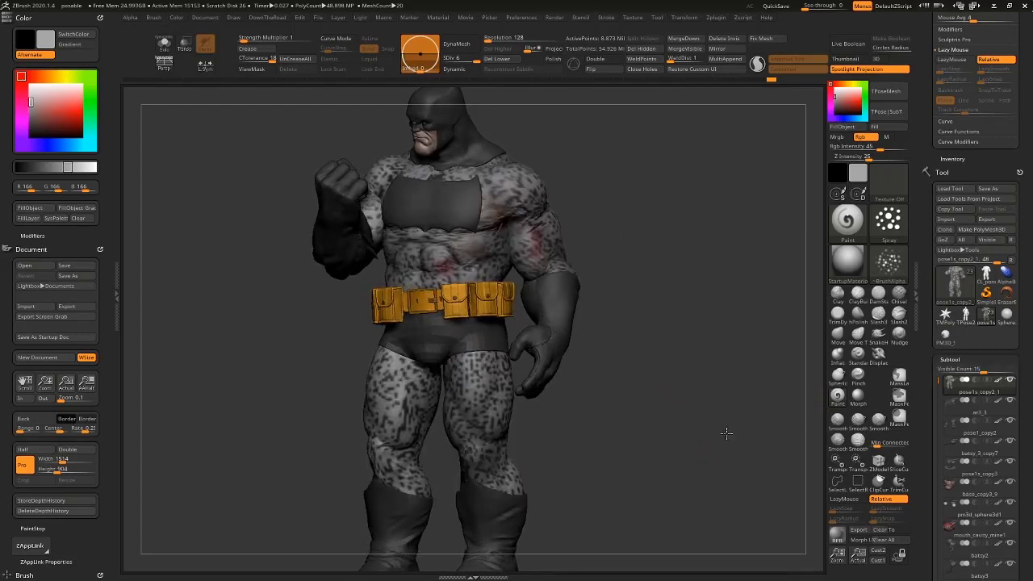
mouse_move(1001, 384)
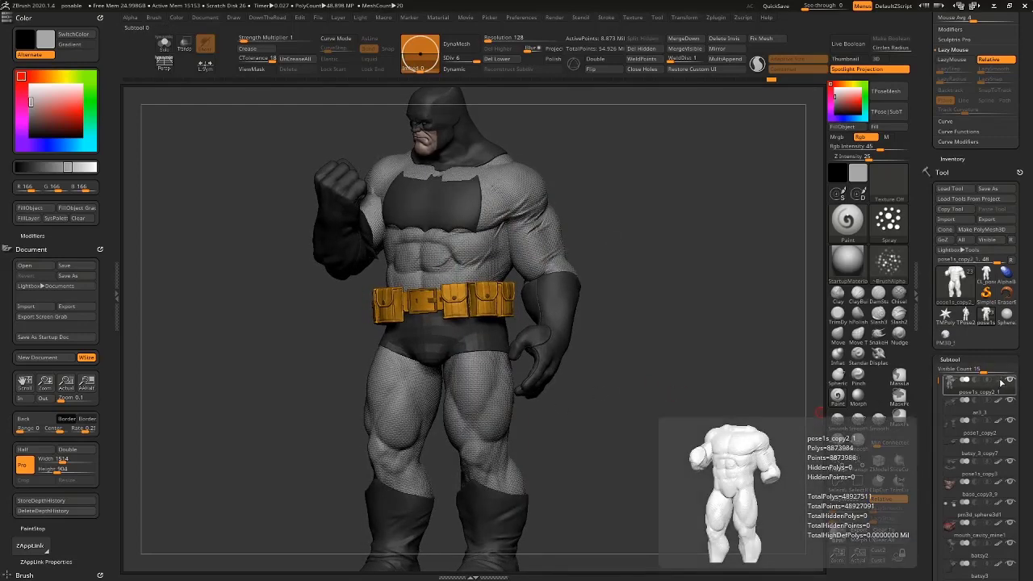
Restore the subtool list's Visible Count to 15 and compare the full figure again with the body's polypaint toggled.
drag(653, 408, 683, 420)
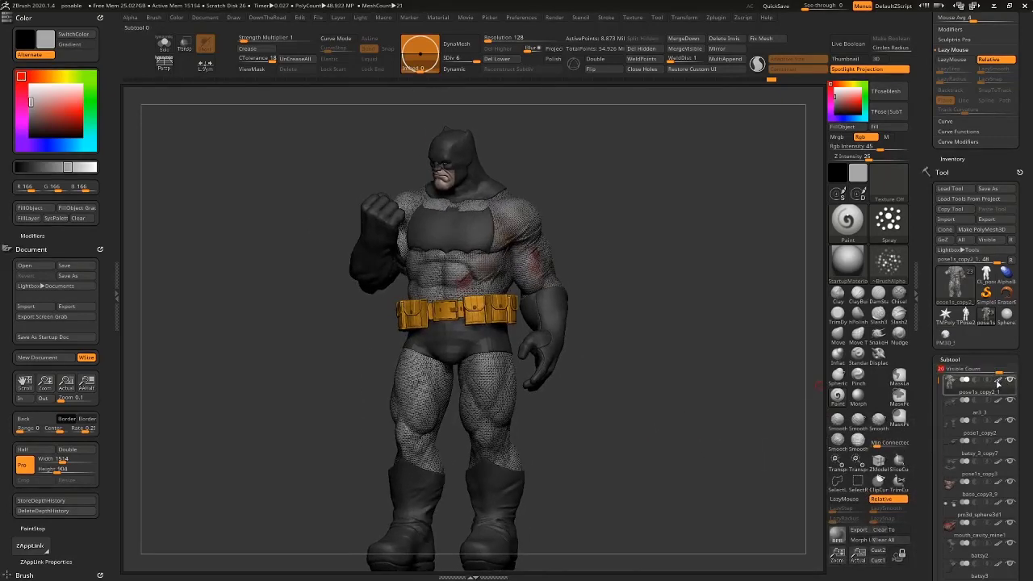
mouse_move(1002, 383)
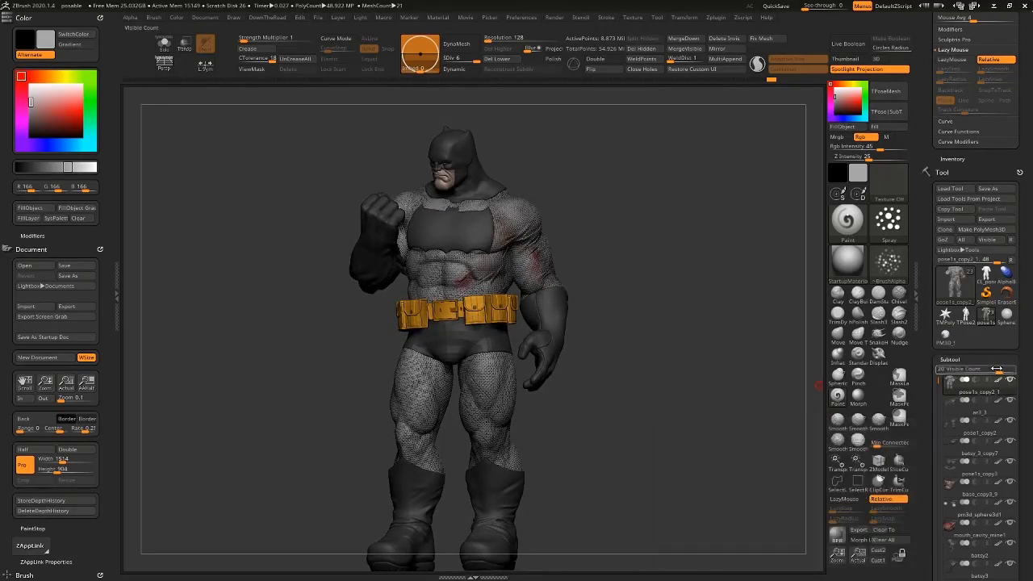
drag(967, 368, 984, 371)
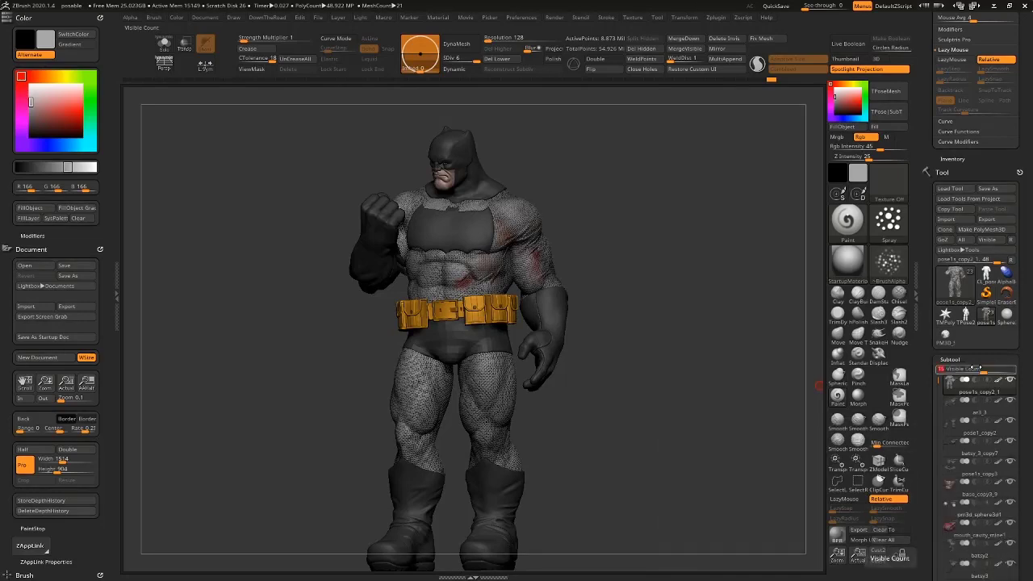
alt+drag(691, 442, 711, 411)
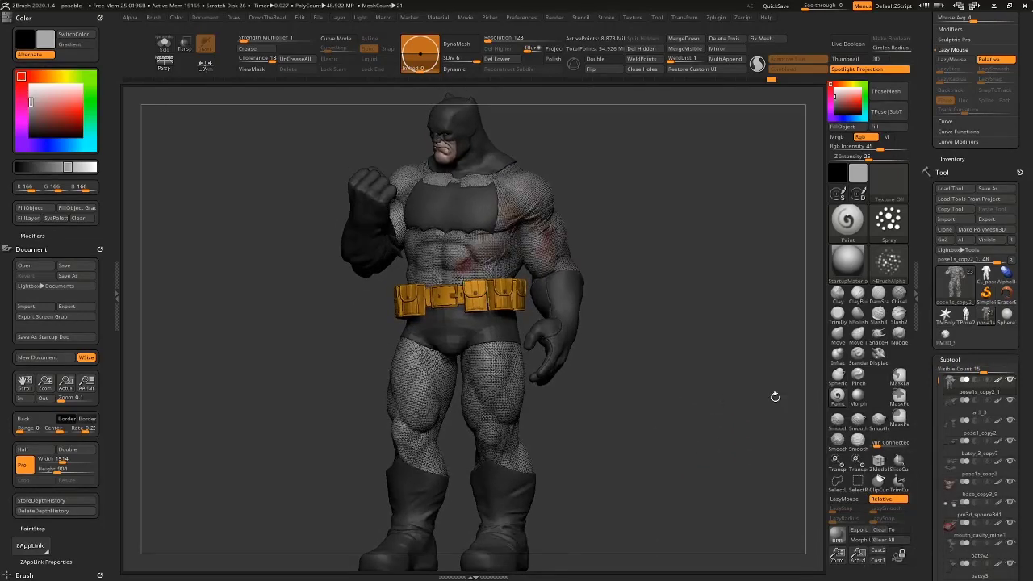
mouse_move(996, 380)
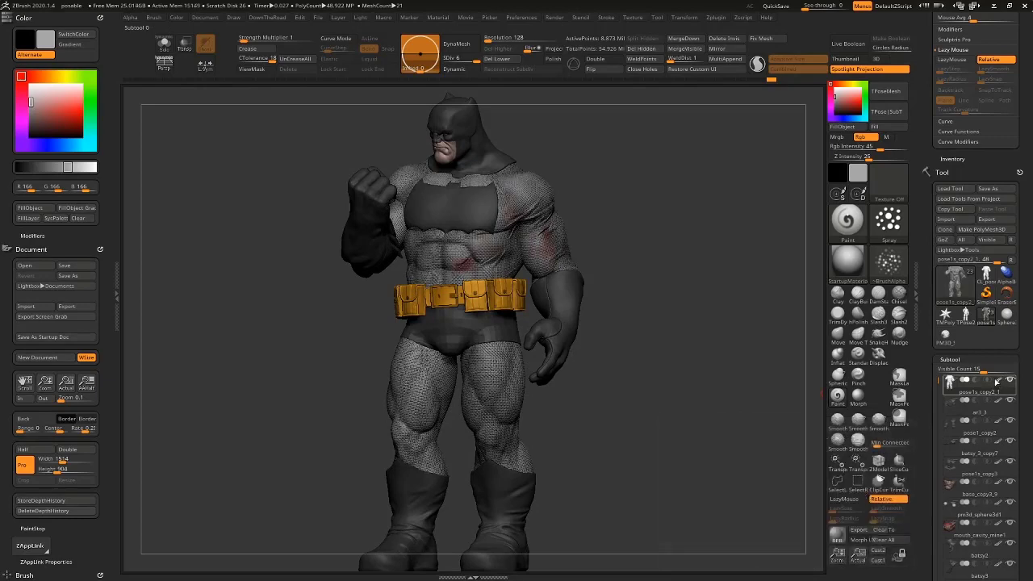
drag(715, 495, 679, 422)
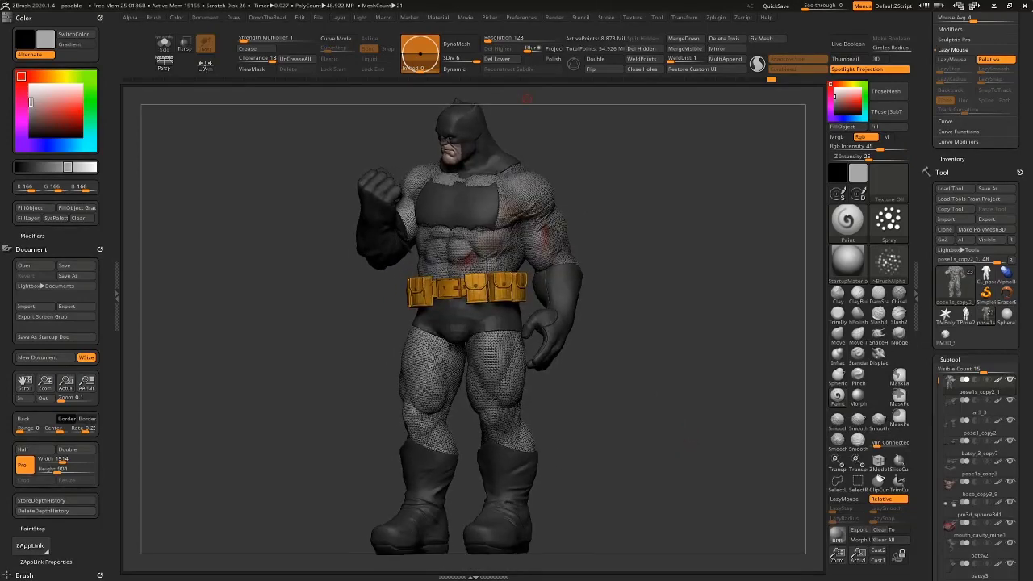
Switch to File Explorer, open Color_Base3s.ZTL from the Poses folder, and return to ZBrush.
key(alt+Tab)
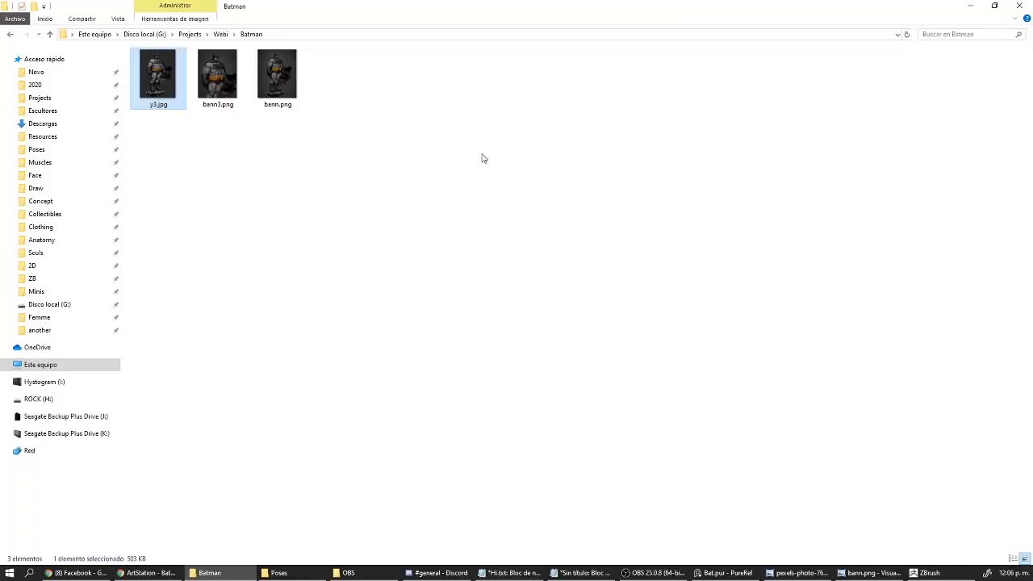
click(222, 34)
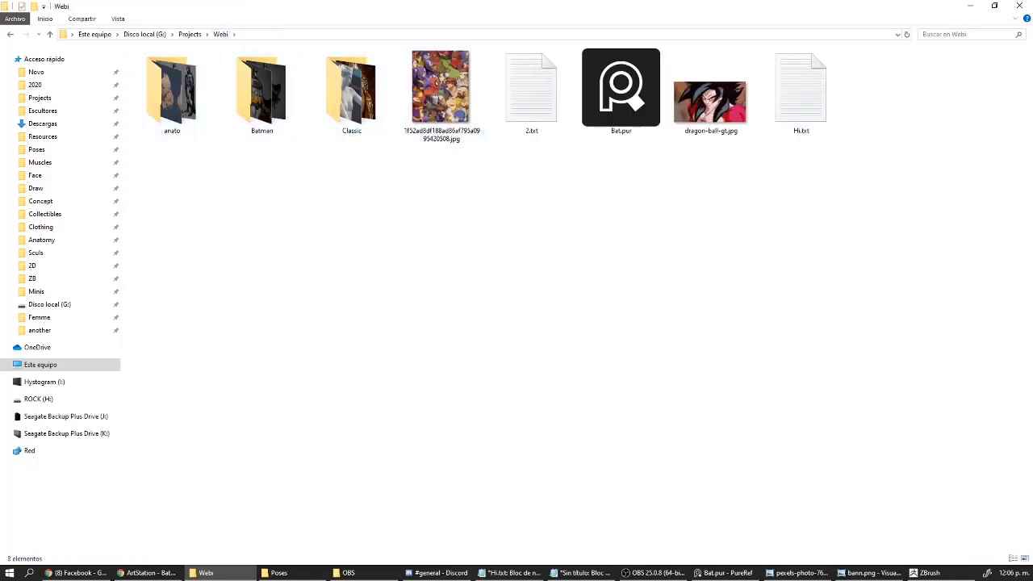
key(alt+Tab)
click(804, 276)
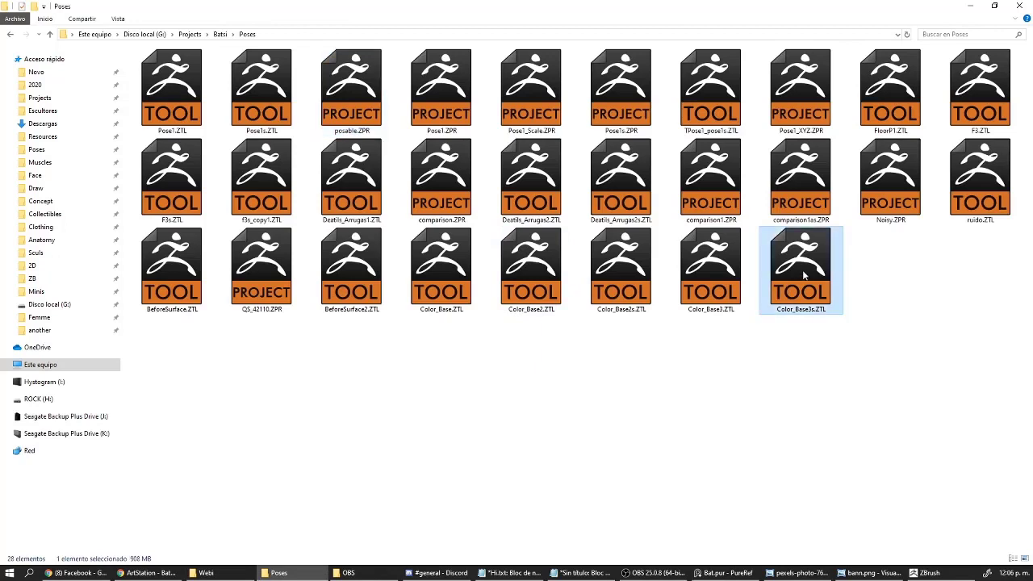
double_click(804, 276)
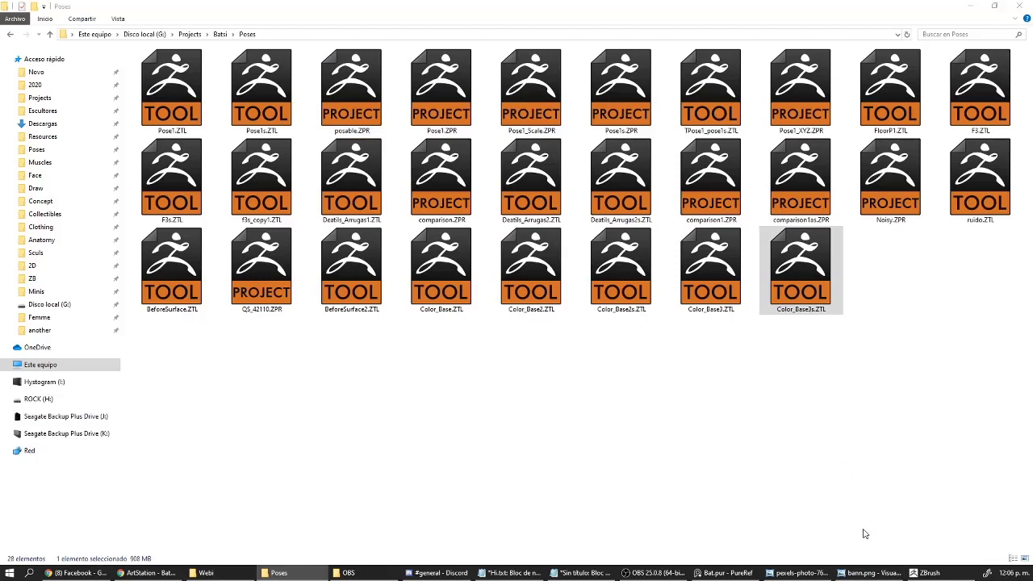
click(926, 573)
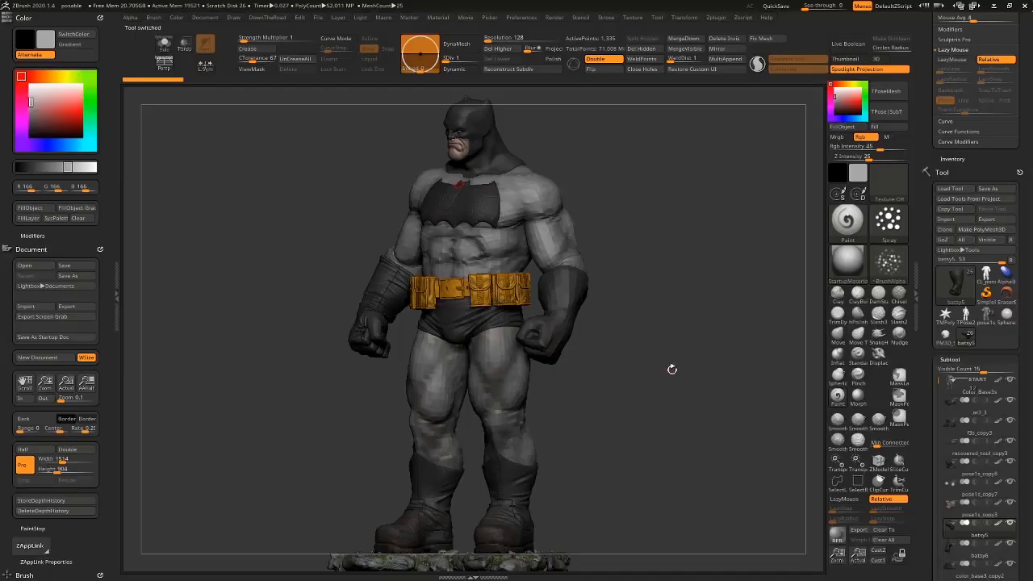
Switch all subtools of the loaded Batman figure to their highest subdivision level.
drag(672, 369, 710, 376)
drag(1027, 440, 1032, 386)
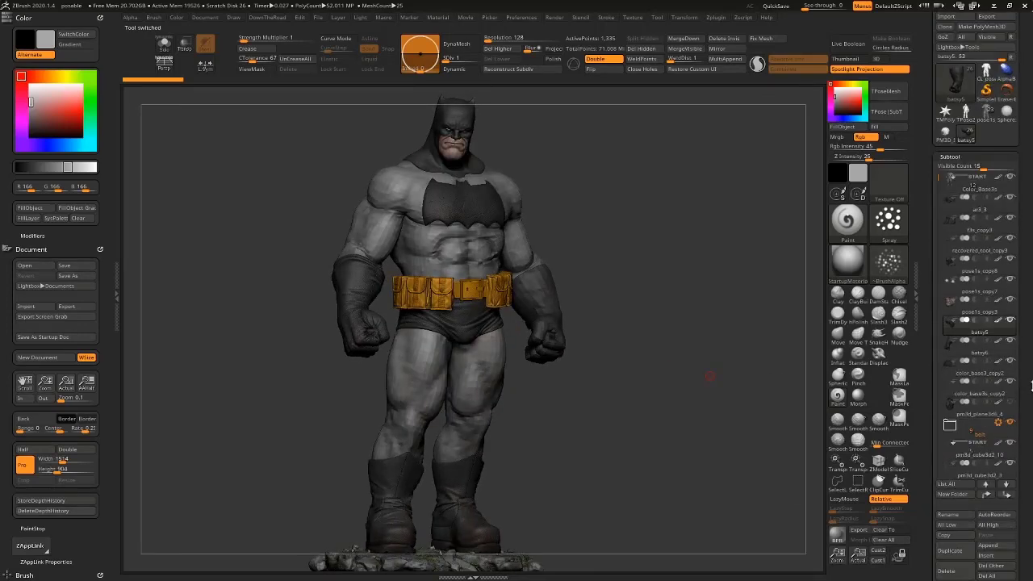
click(1006, 526)
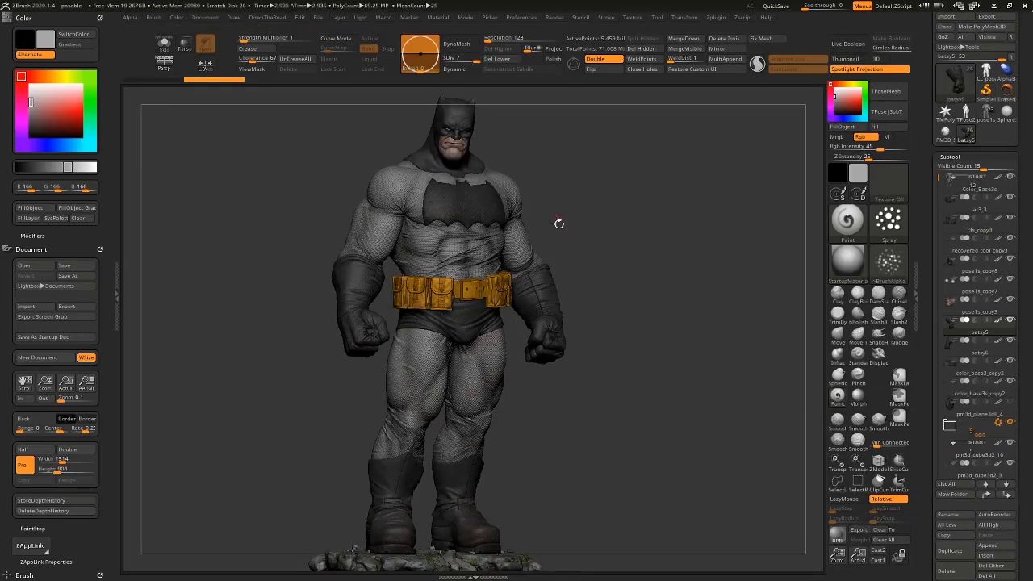
Show the hidden cape subtool in the enlarged viewport and examine the torso's coloured weave and slashes up close.
drag(667, 230, 706, 303)
key(Tab)
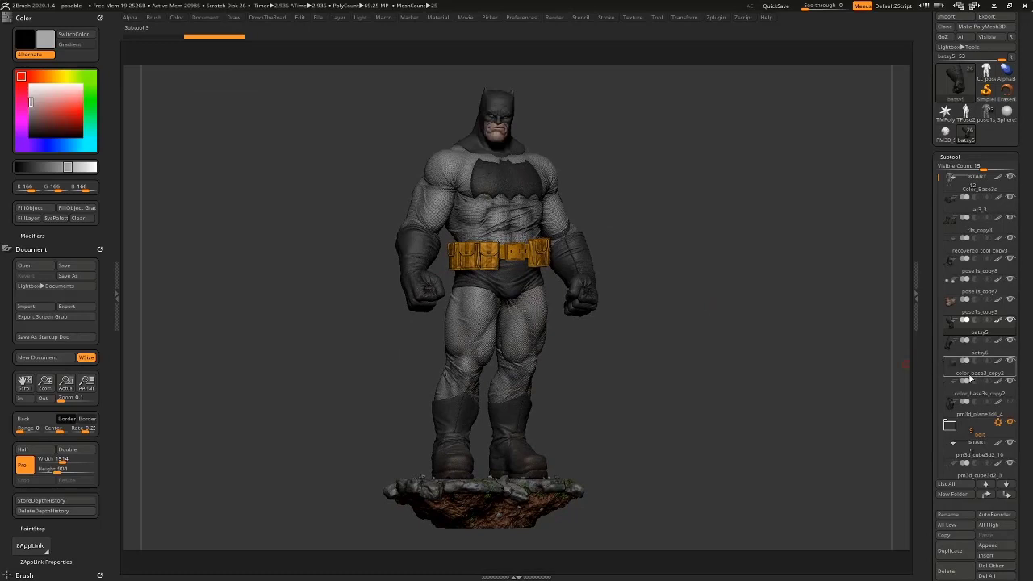
click(1010, 403)
drag(721, 372, 763, 387)
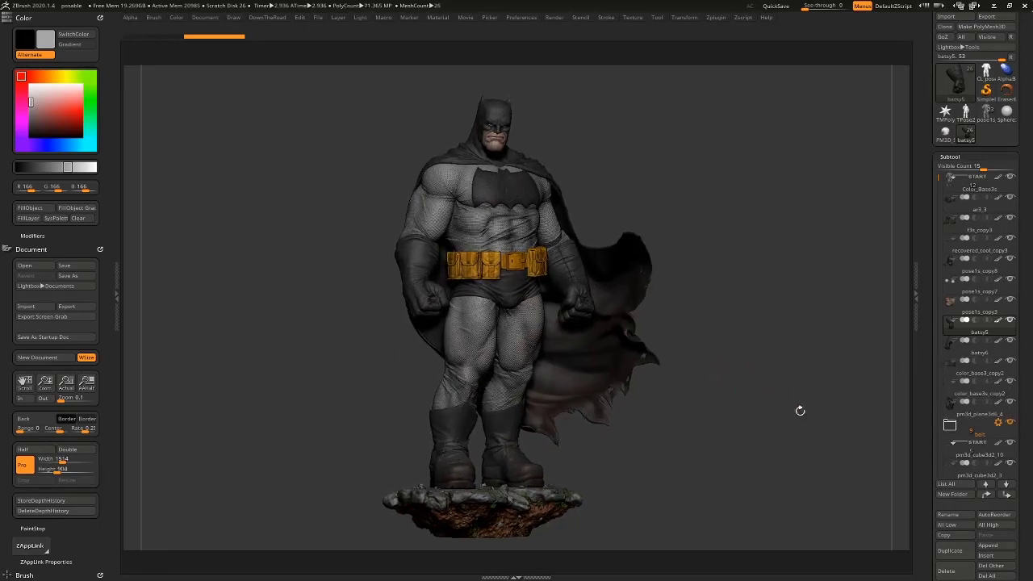
drag(783, 213, 820, 292)
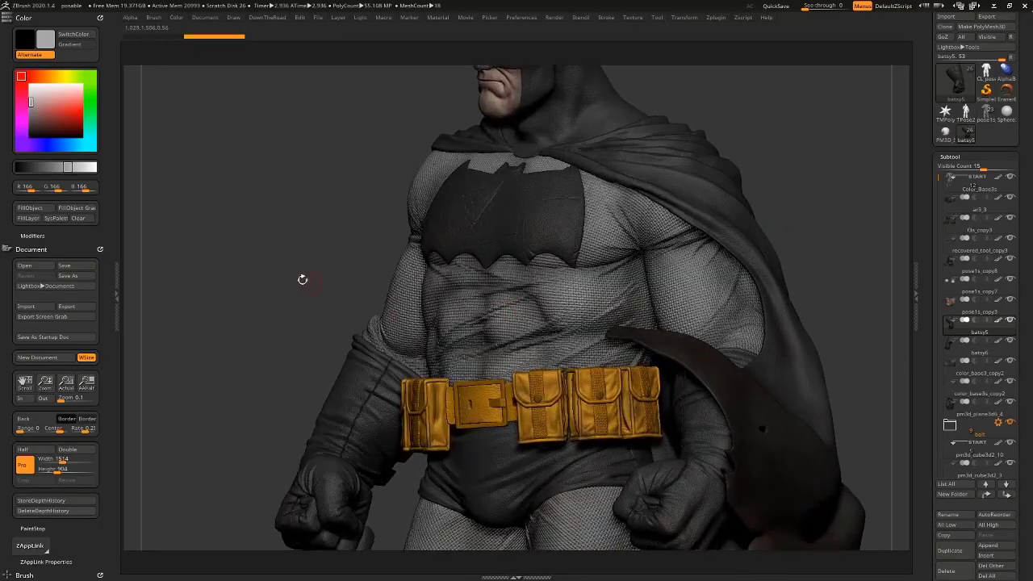
drag(302, 280, 340, 276)
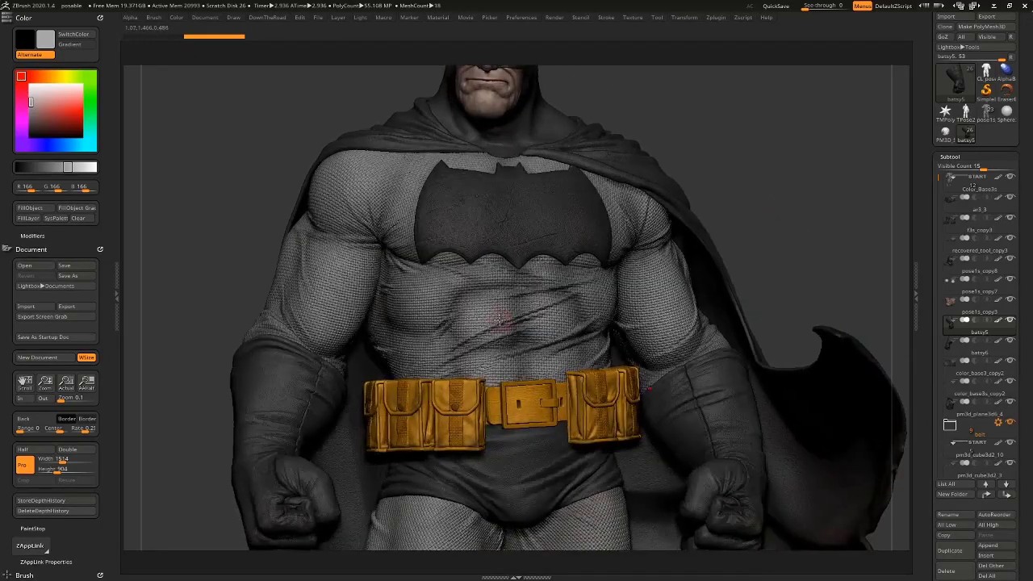
Examine the coloured weave, scratched chest emblem and belt pouches of the caped Batman figure's torso up close and at an angle.
click(928, 183)
drag(849, 143, 516, 395)
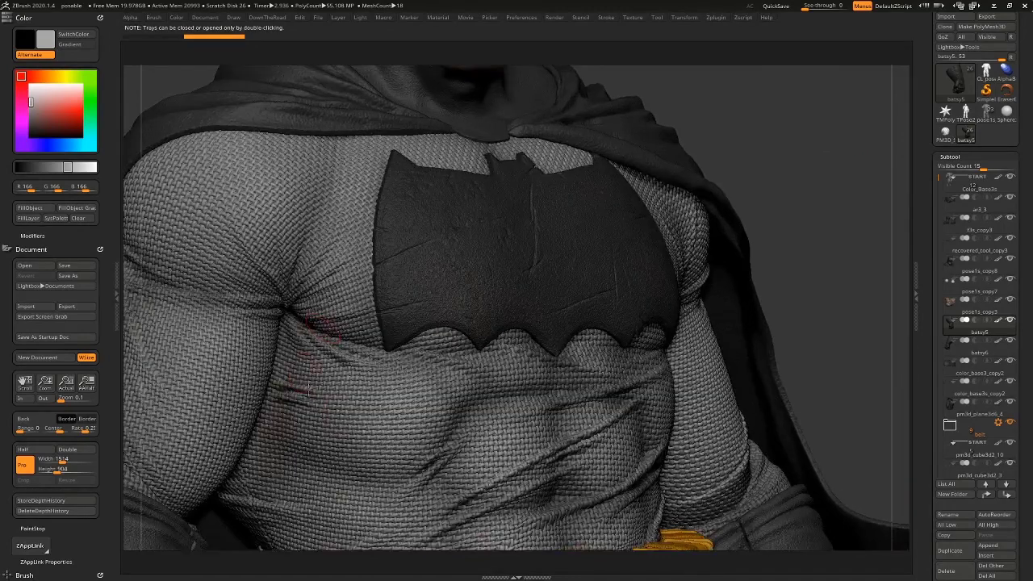
alt+drag(846, 254, 858, 129)
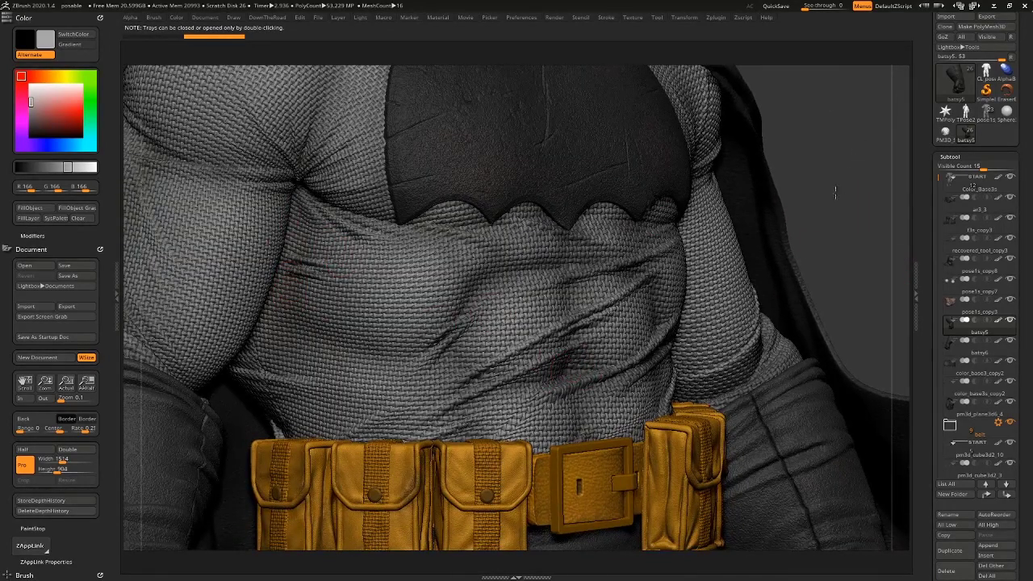
alt+drag(835, 192, 820, 242)
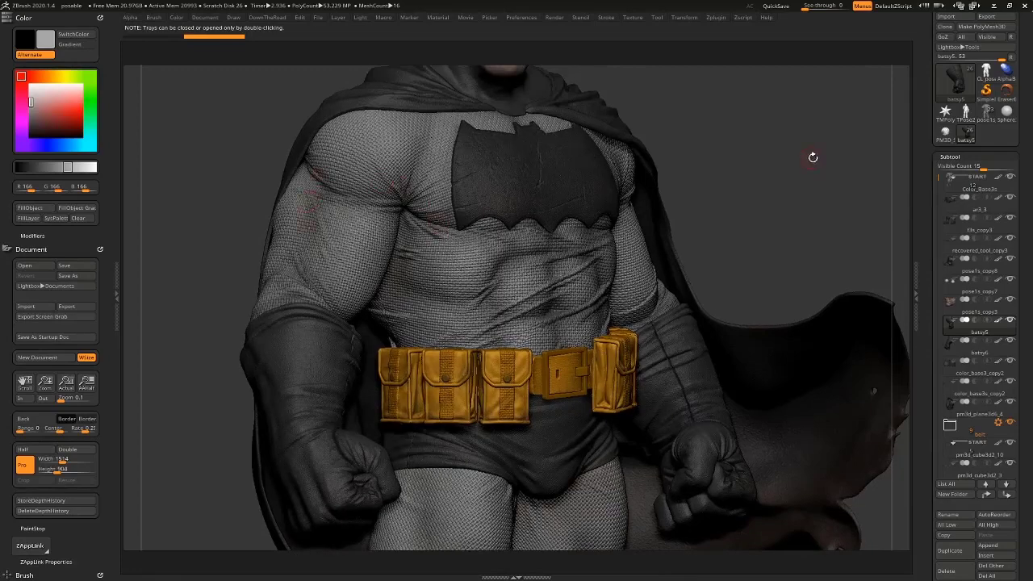
drag(813, 158, 791, 159)
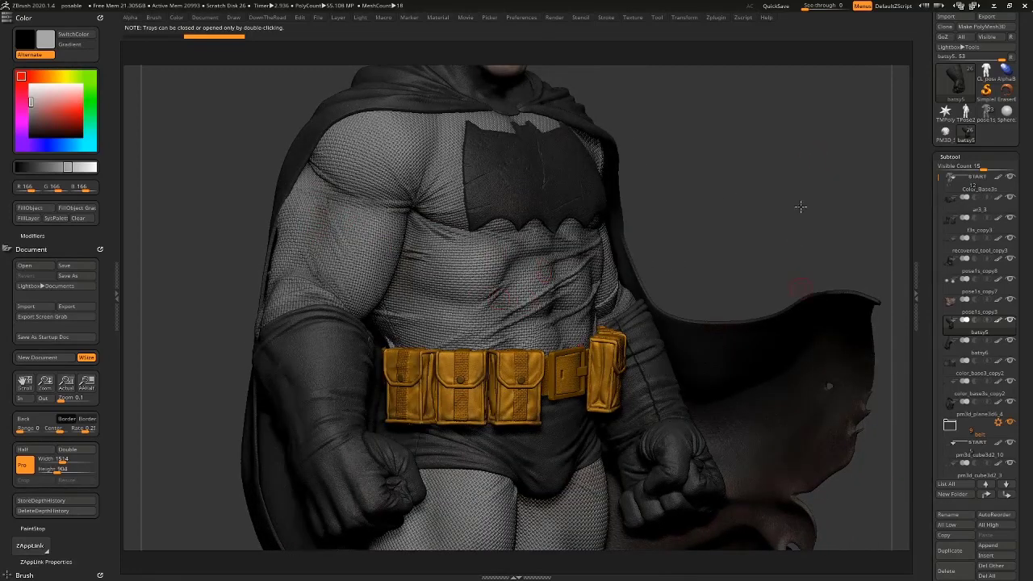
Examine the caped figure's leg weave, boots and tattered cape, including the whole statue from the front and back.
alt+drag(802, 275, 795, 16)
alt+drag(159, 354, 200, 275)
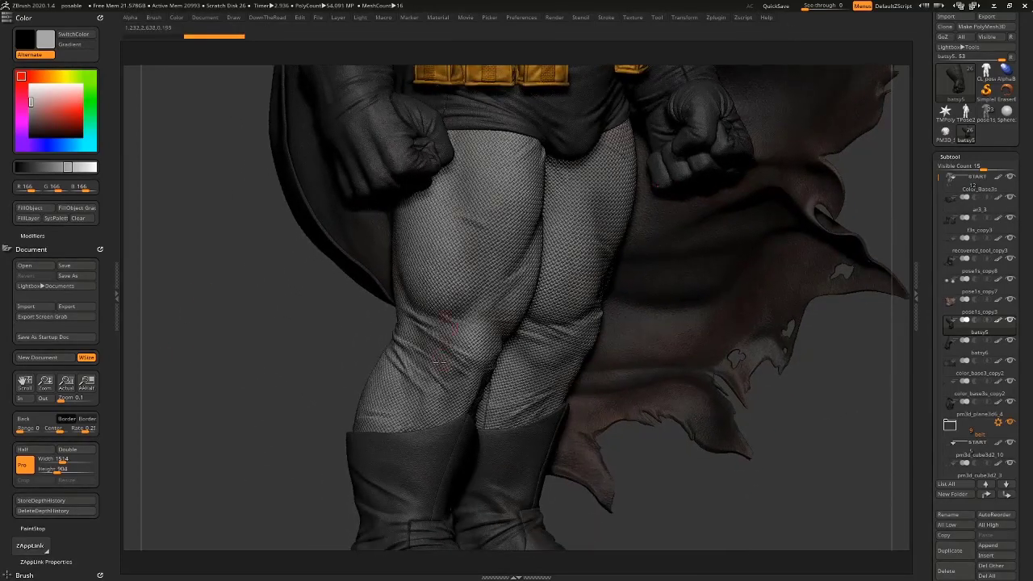
drag(280, 381, 212, 375)
drag(273, 356, 308, 199)
alt+drag(280, 337, 380, 405)
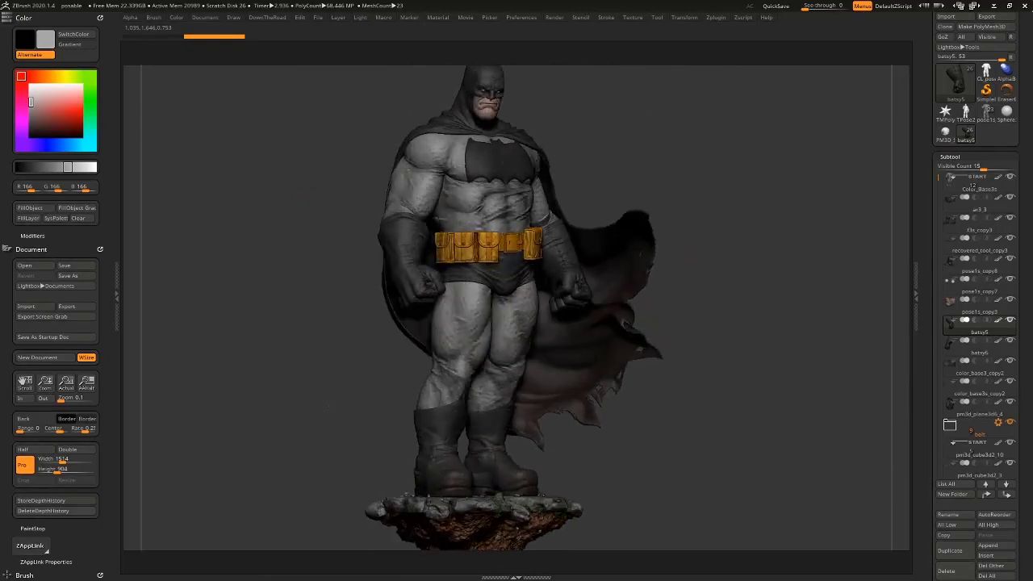
alt+drag(760, 329, 739, 380)
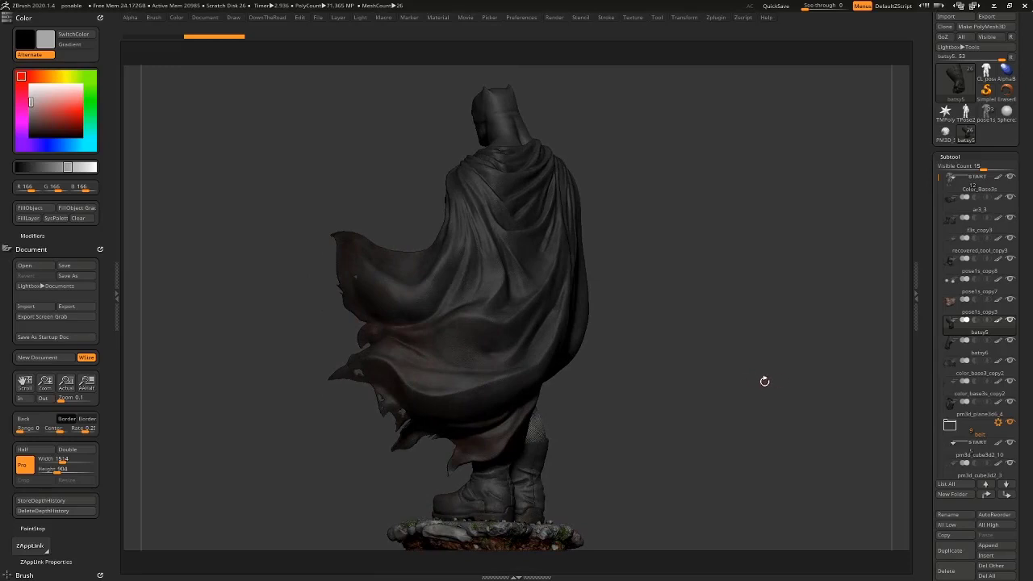
drag(764, 380, 813, 394)
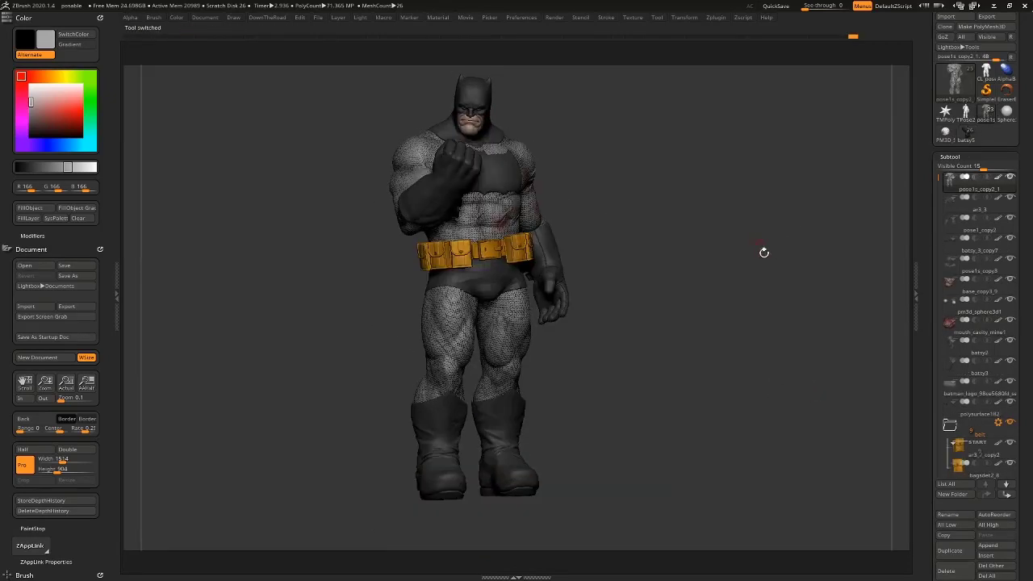
Review the raised-fist Batman figure's wounds and weave from several angles, and switch back to the batsy5 tool.
drag(763, 251, 741, 339)
mouse_move(681, 305)
mouse_down()
mouse_move(606, 289)
mouse_move(678, 302)
mouse_move(668, 304)
mouse_up()
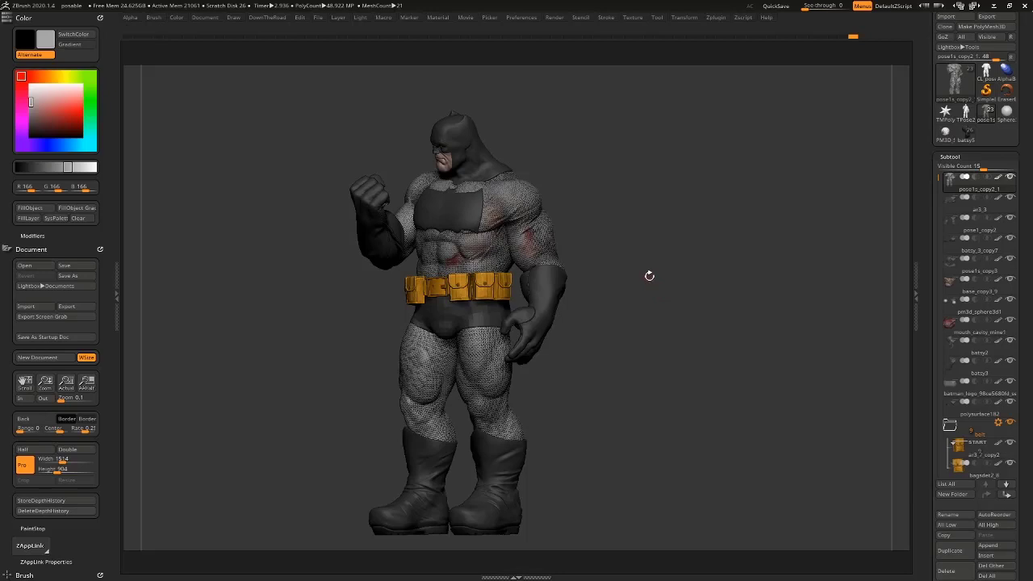
mouse_move(649, 276)
mouse_down()
mouse_move(669, 277)
mouse_move(637, 274)
mouse_up()
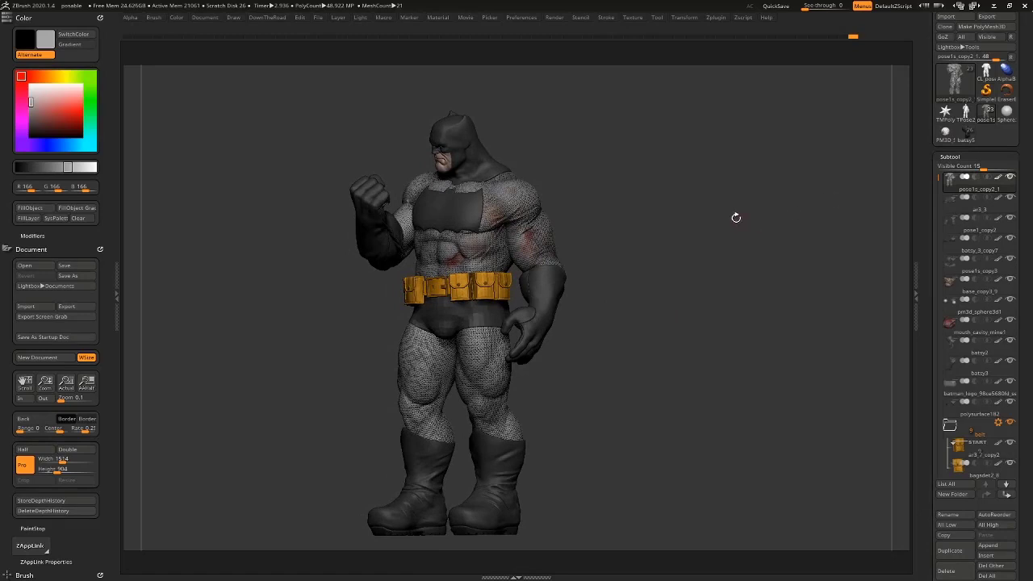
drag(736, 217, 726, 278)
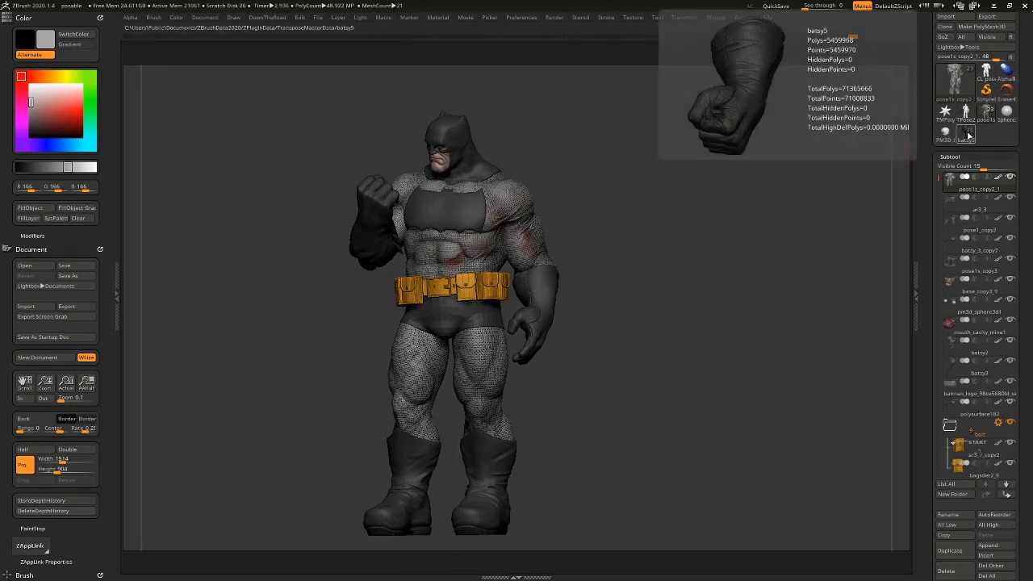
click(968, 136)
drag(682, 261, 768, 281)
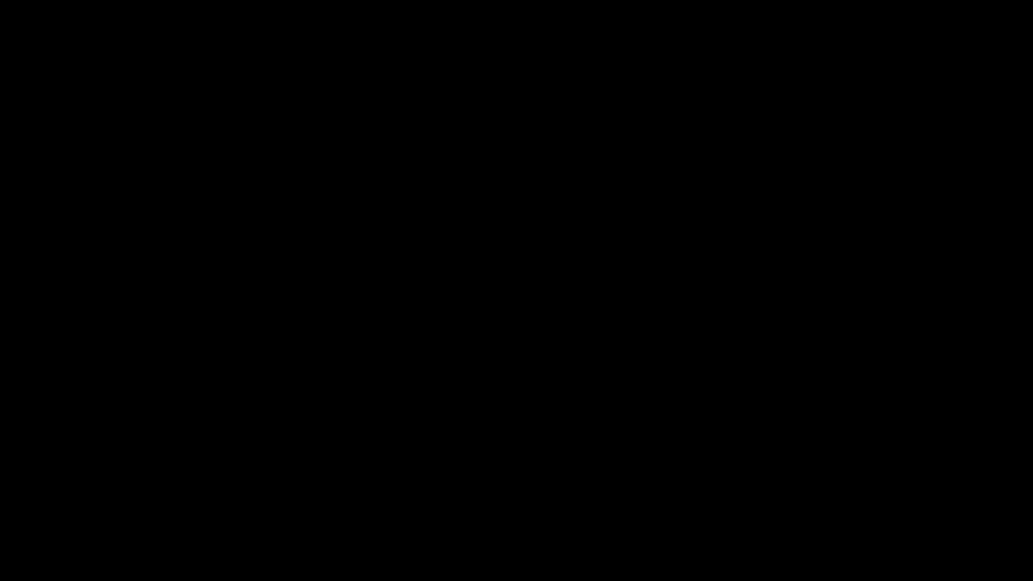
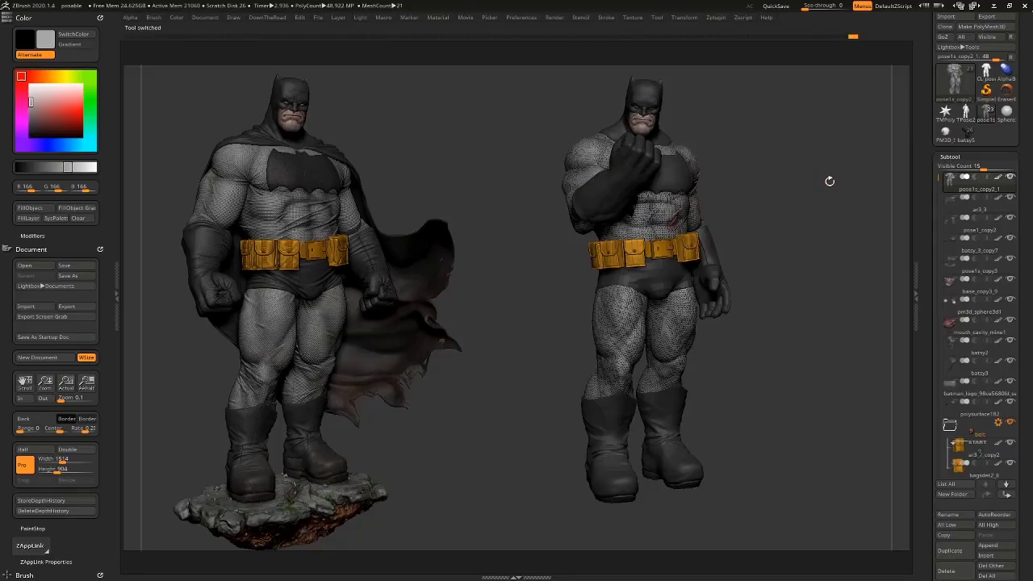
Clear the canvas down to a single Sphere3D and convert it to a PolyMesh3D.
click(1006, 111)
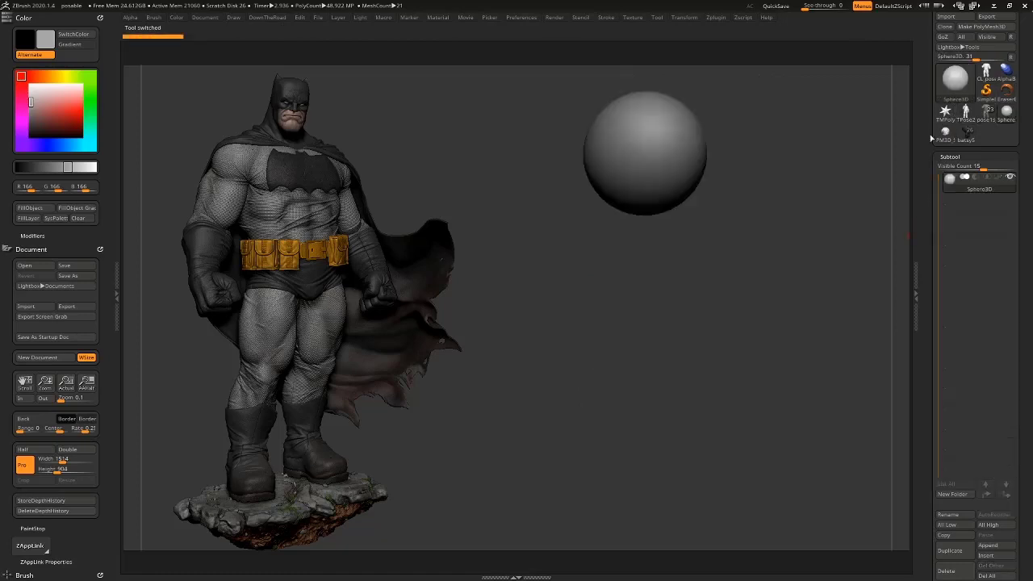
key(f)
key(ctrl+n)
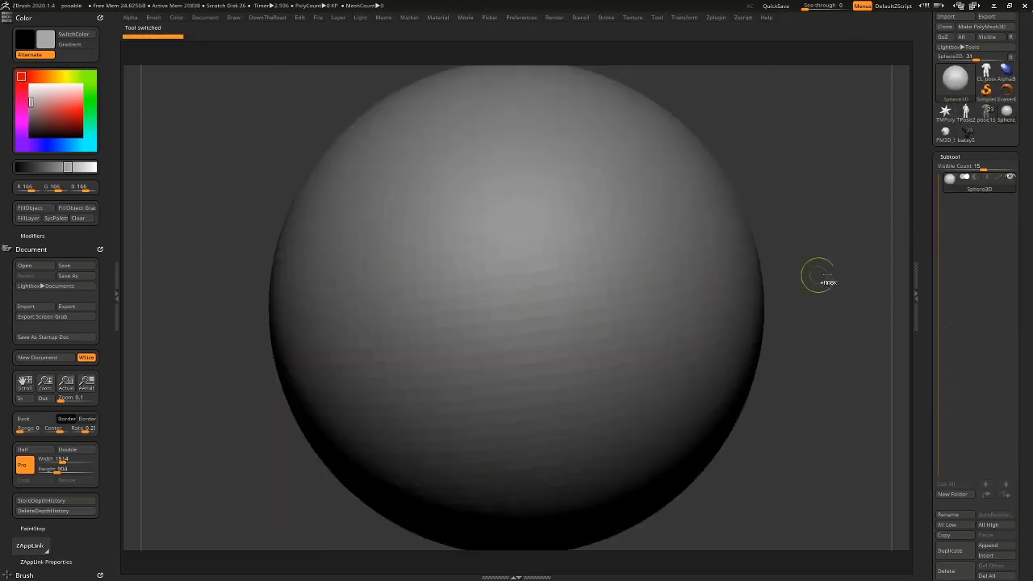
click(916, 295)
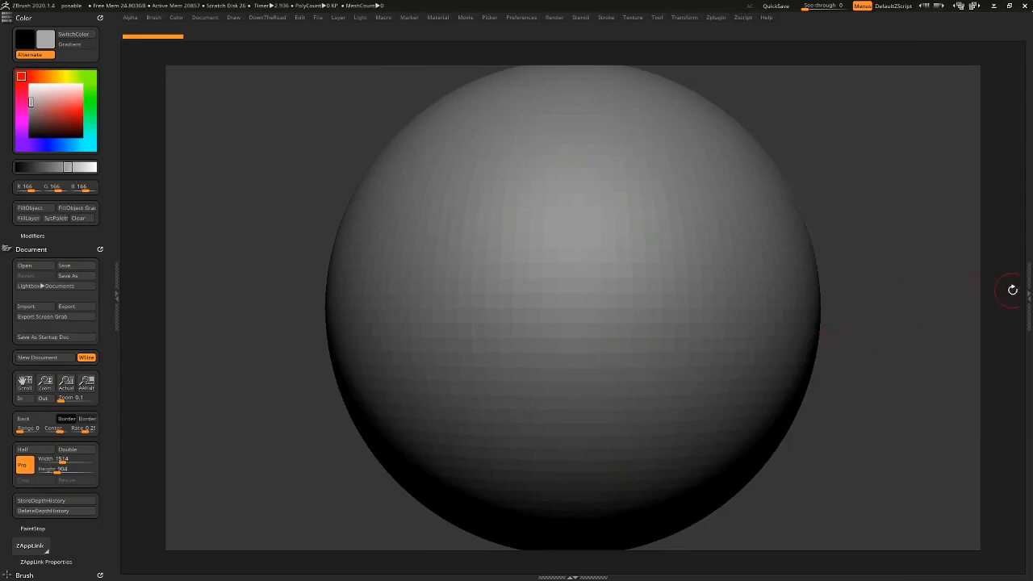
click(1029, 295)
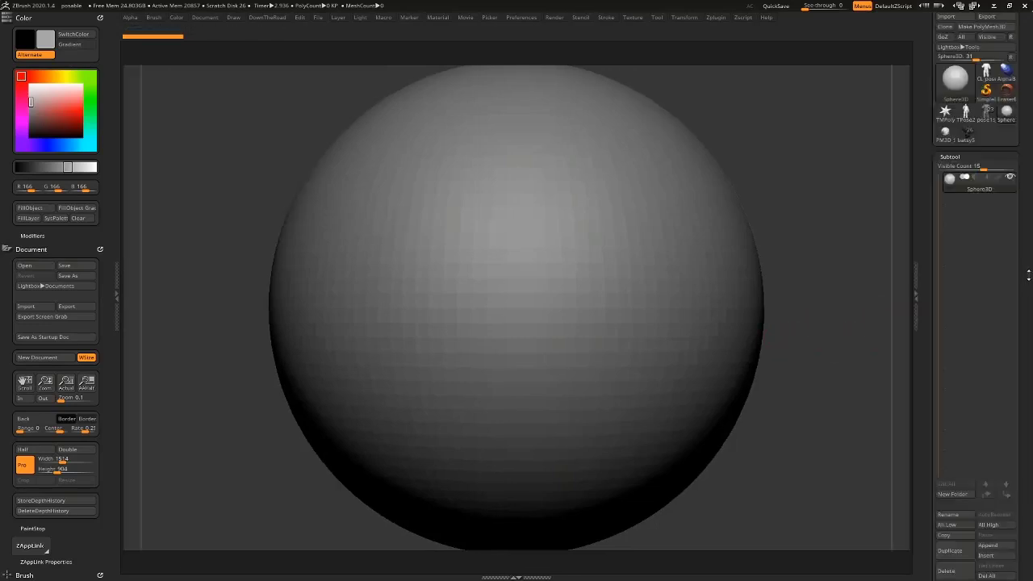
click(993, 31)
click(841, 335)
ctrl+right_drag(722, 314, 707, 258)
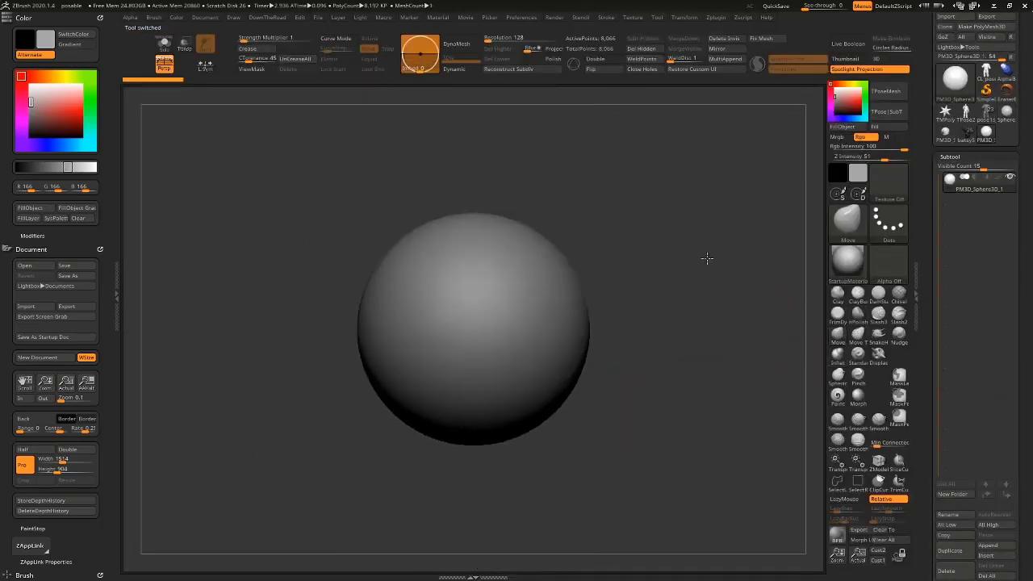
Undo the first pull on the sphere and shape it with X symmetry into raised shoulders and two lower lobes using the Move brush.
drag(561, 314, 600, 234)
mouse_move(698, 280)
mouse_down()
mouse_move(642, 284)
mouse_move(723, 257)
mouse_up()
key(ctrl+z)
key(x)
drag(618, 374, 660, 478)
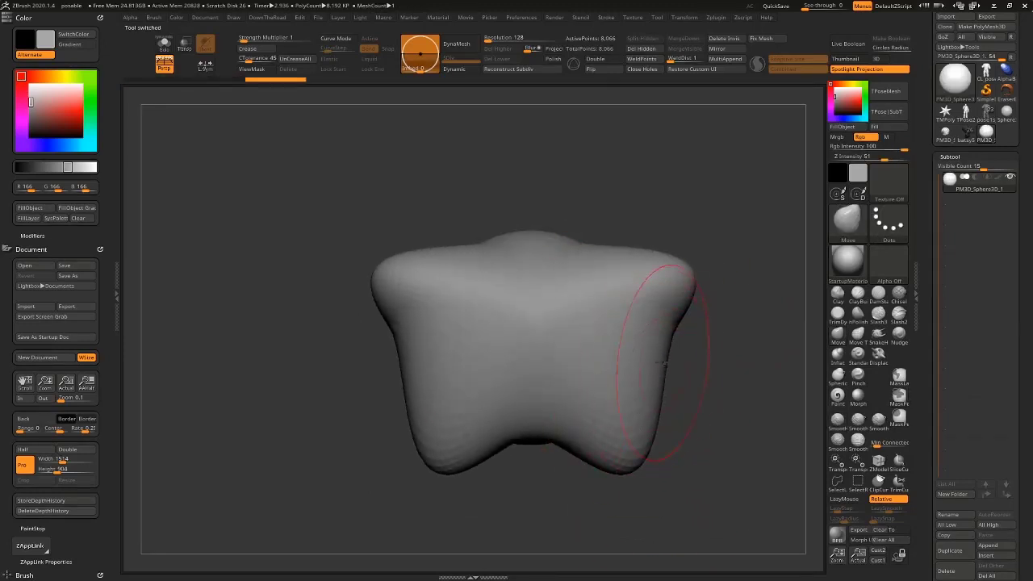
Push in only one side of the sculpted shape between its shoulder and lower lobe to make it asymmetrical.
drag(664, 363, 580, 360)
drag(666, 361, 704, 360)
mouse_move(705, 177)
alt+mouse_down()
mouse_move(633, 191)
mouse_move(671, 197)
mouse_move(601, 388)
alt+mouse_up()
drag(578, 377, 526, 380)
key(s)
shift+drag(488, 325, 453, 268)
shift+drag(645, 283, 626, 303)
mouse_move(678, 358)
alt+mouse_down()
mouse_move(703, 320)
mouse_move(672, 256)
alt+mouse_up()
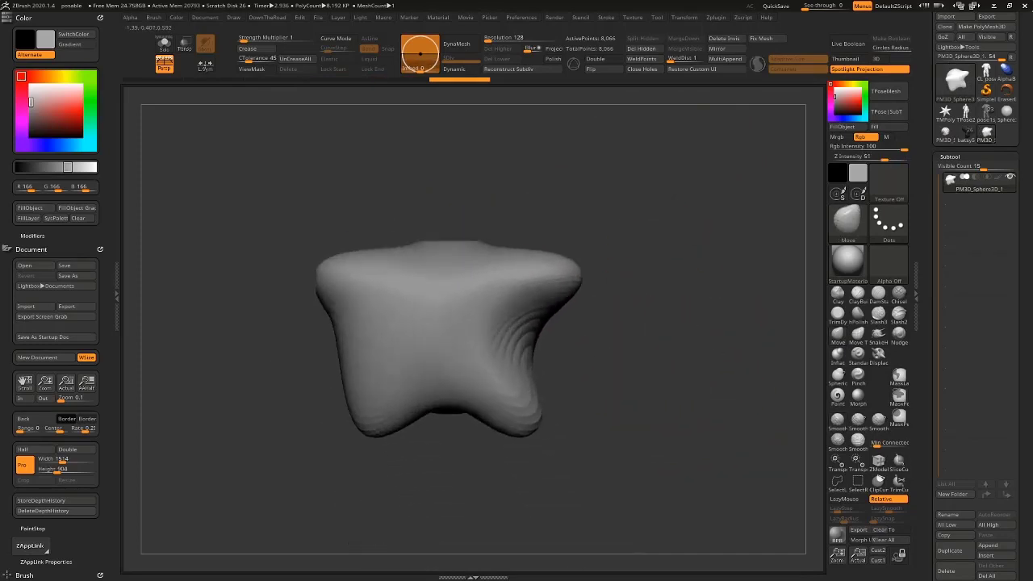
Display the polyframe, deepen the dent in the shape's side and pull a tall horn up from the same shoulder.
key(shift+f)
drag(586, 368, 642, 366)
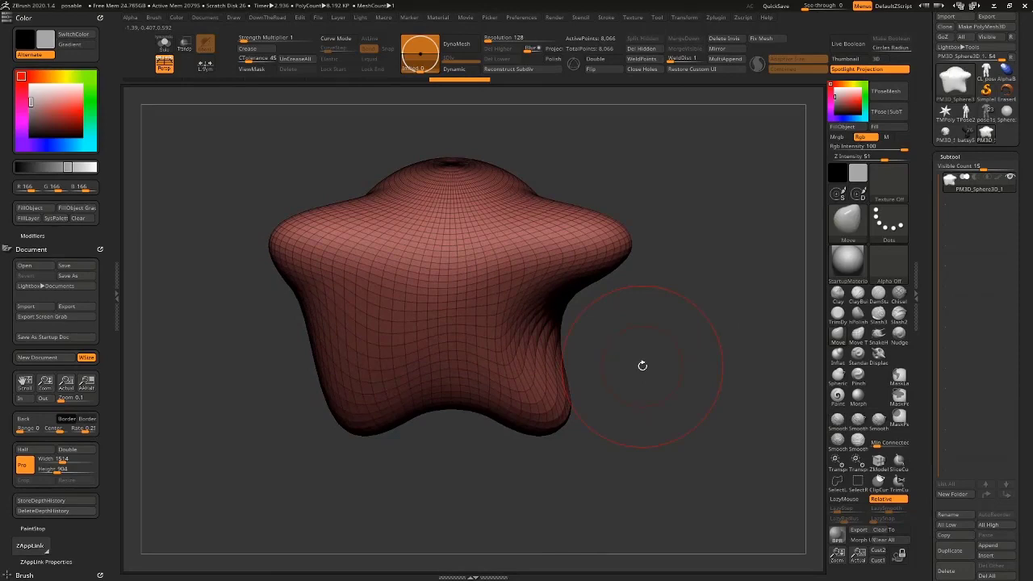
drag(643, 365, 622, 309)
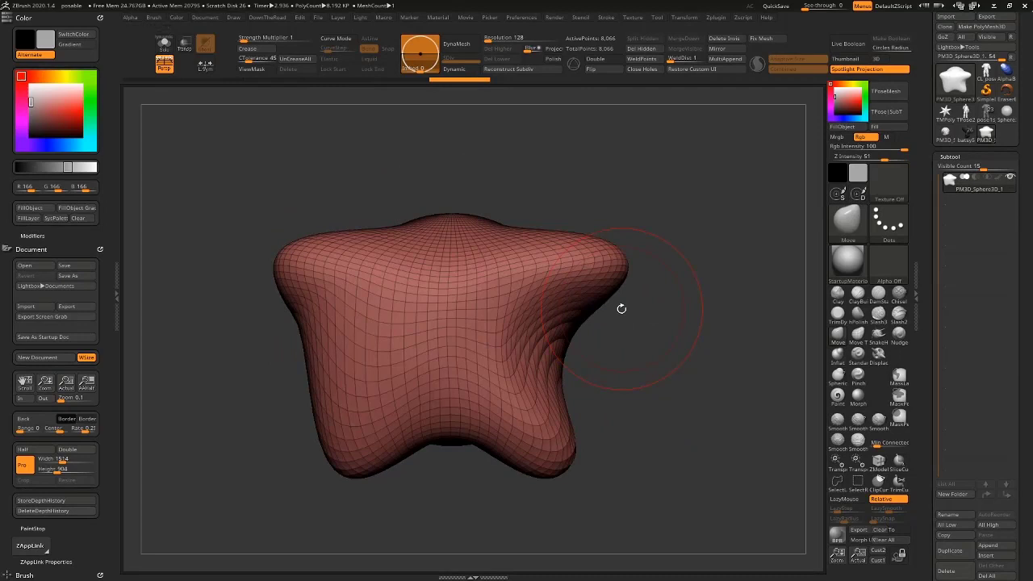
drag(936, 419, 935, 199)
drag(651, 311, 660, 313)
drag(562, 331, 509, 326)
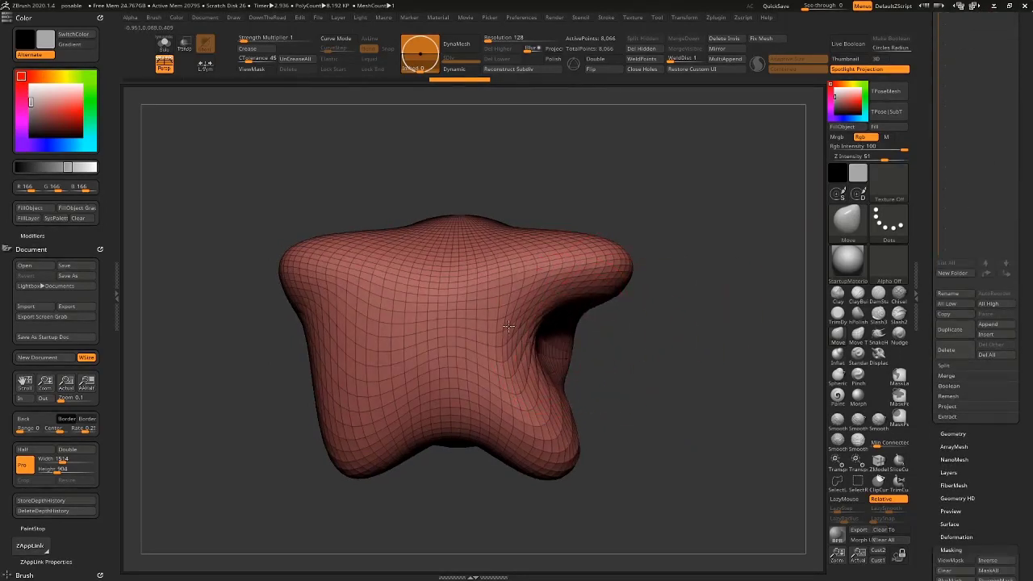
drag(547, 243, 552, 114)
drag(545, 187, 555, 91)
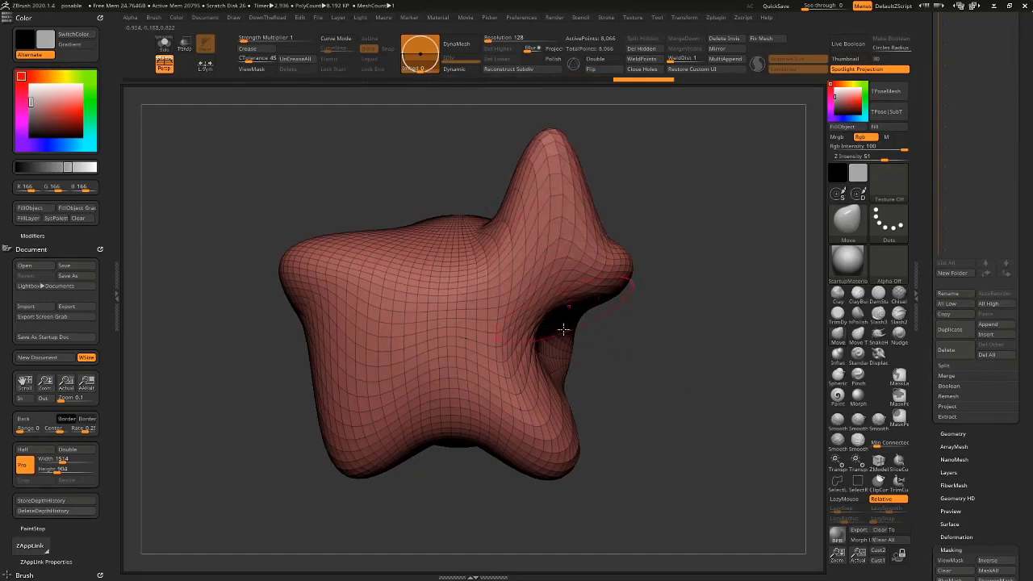
mouse_move(664, 357)
mouse_down()
mouse_move(663, 413)
mouse_move(664, 358)
mouse_up()
Expand the Modify Topology options in the mesh's Geometry settings.
drag(1028, 198, 1022, 43)
drag(1011, 309, 1004, 26)
drag(972, 100, 992, 267)
shift+click(953, 194)
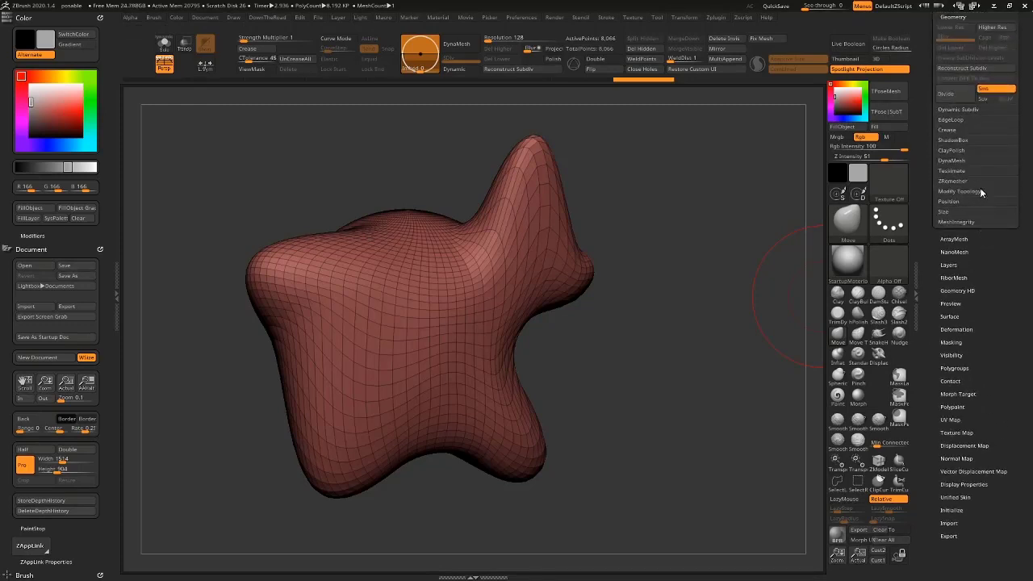
click(960, 191)
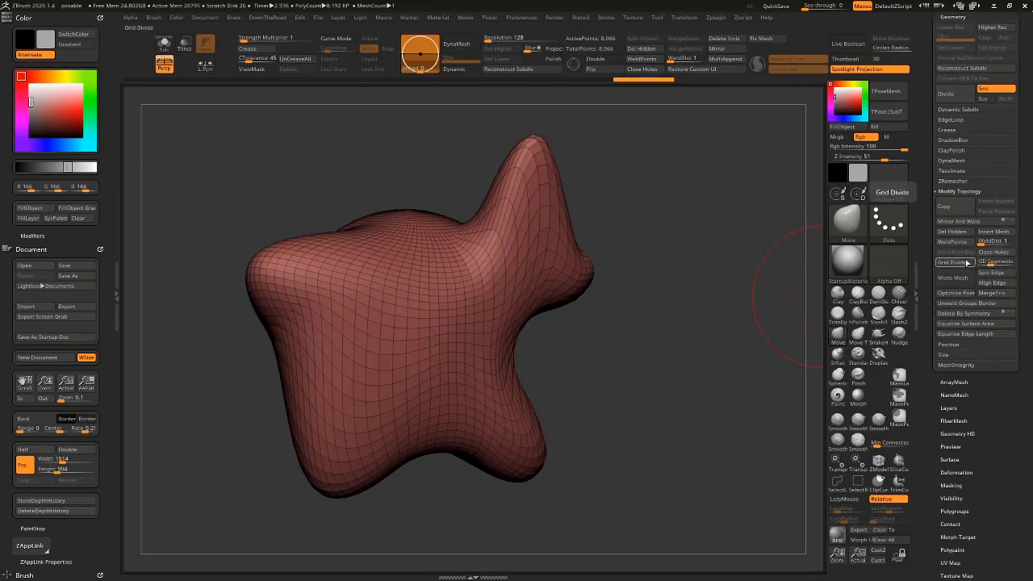
Apply Mirror And Weld to copy the horned half onto the other side, and check the mirrored mesh from several angles.
click(980, 223)
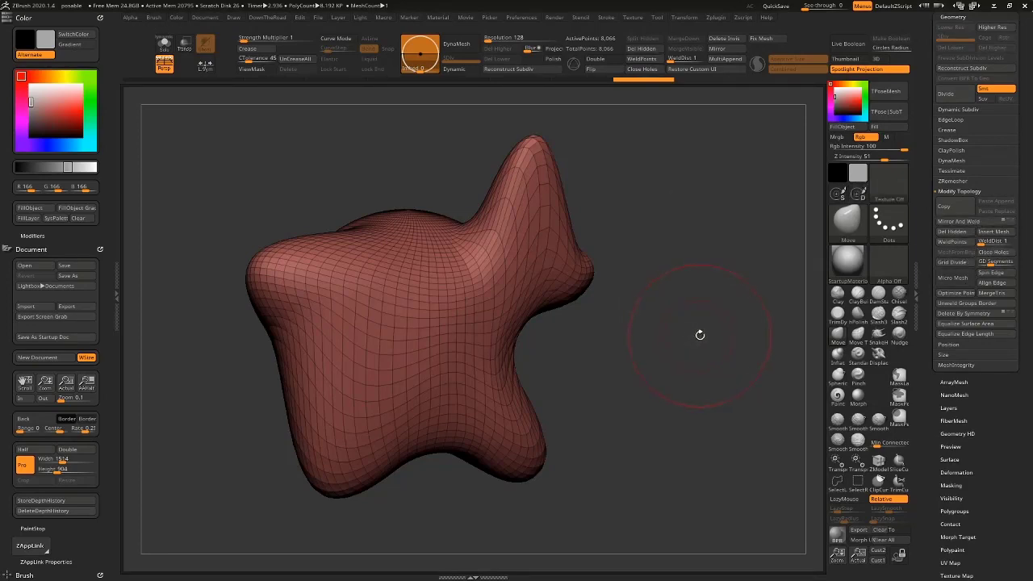
mouse_move(690, 333)
mouse_down()
mouse_move(738, 353)
mouse_move(704, 364)
mouse_up()
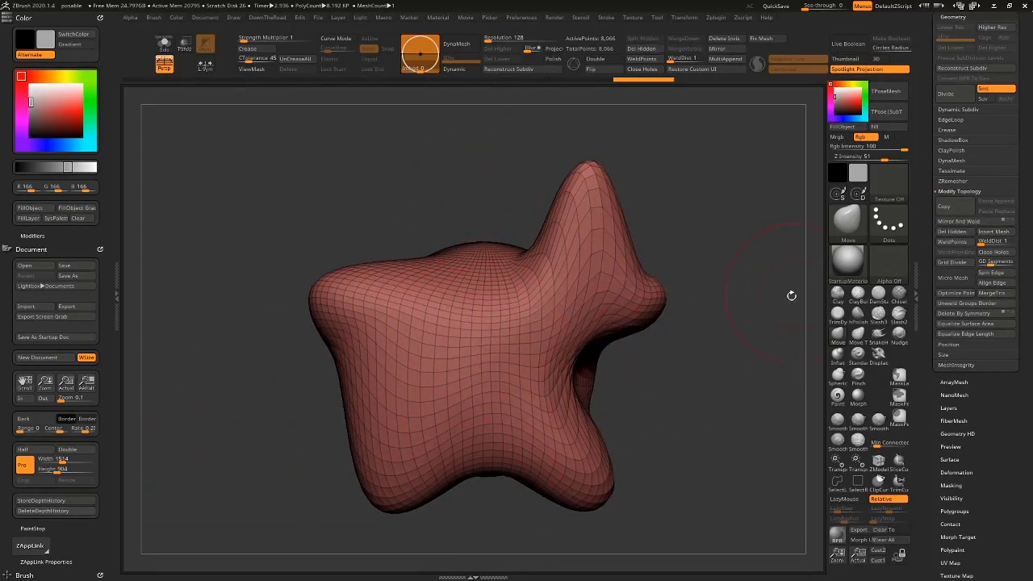
drag(789, 343, 741, 367)
click(964, 221)
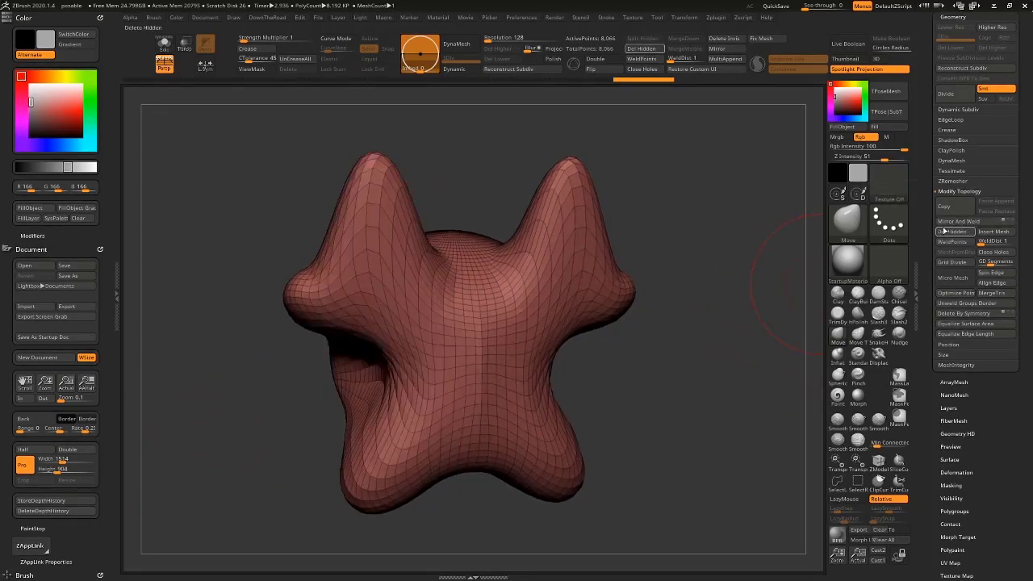
drag(708, 399, 518, 325)
drag(664, 357, 589, 325)
drag(692, 277, 705, 374)
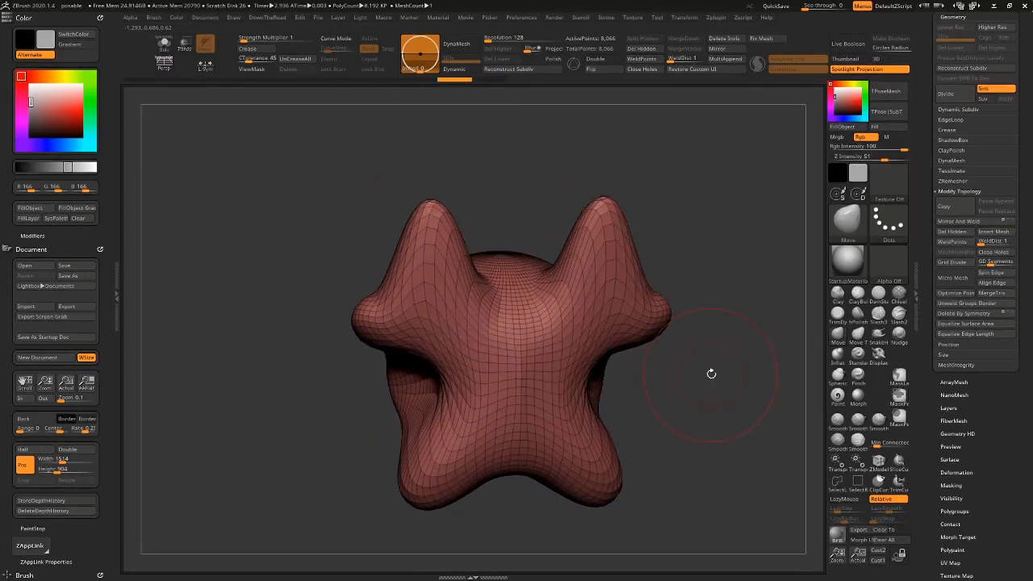
mouse_move(727, 332)
mouse_down()
mouse_move(638, 339)
mouse_move(786, 358)
mouse_up()
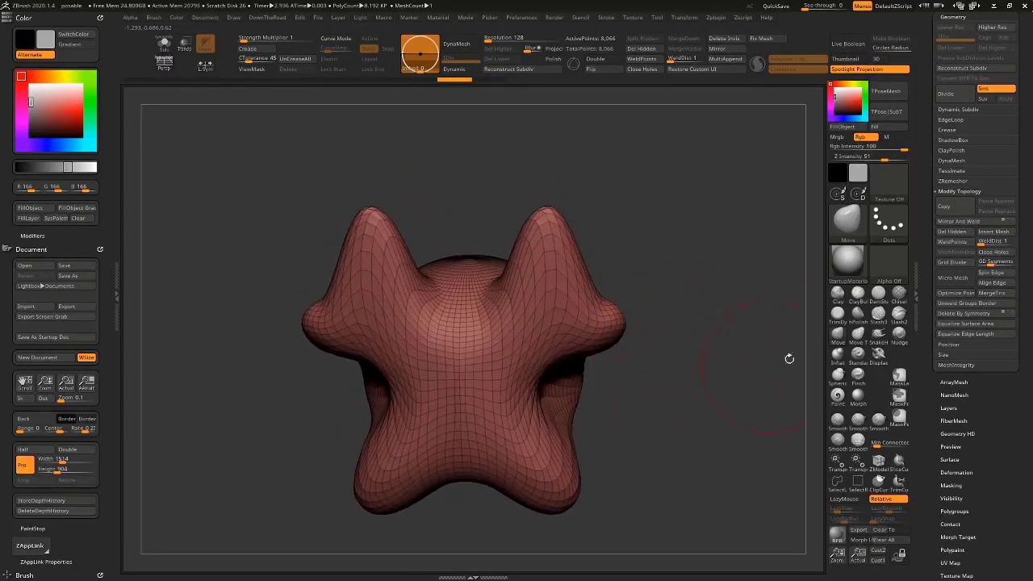
drag(692, 283, 767, 310)
Subdivide the asymmetrical mesh once to level 2 and try Mirror And Weld on it.
key(ctrl+d)
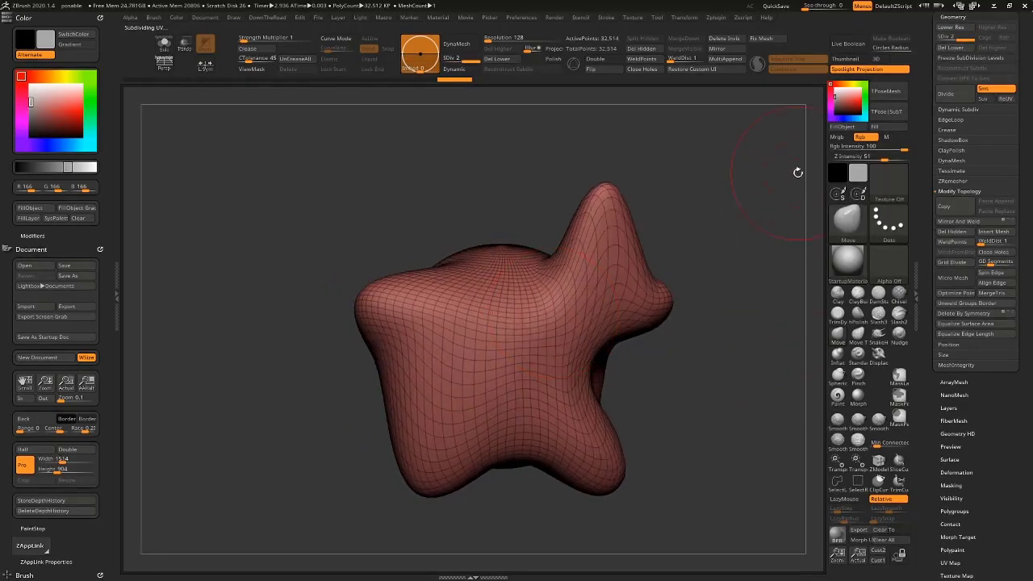
drag(929, 88, 930, 44)
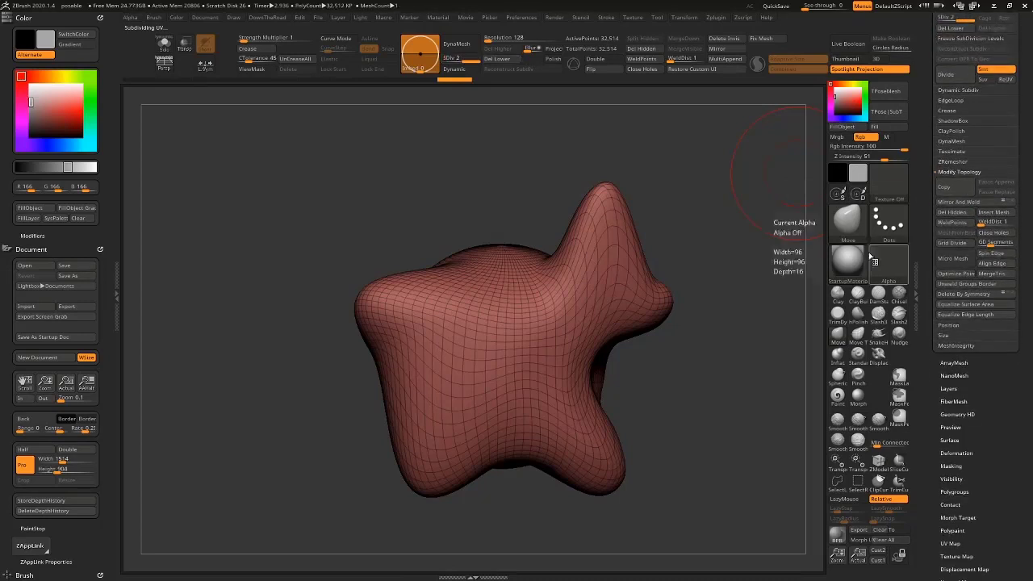
click(965, 204)
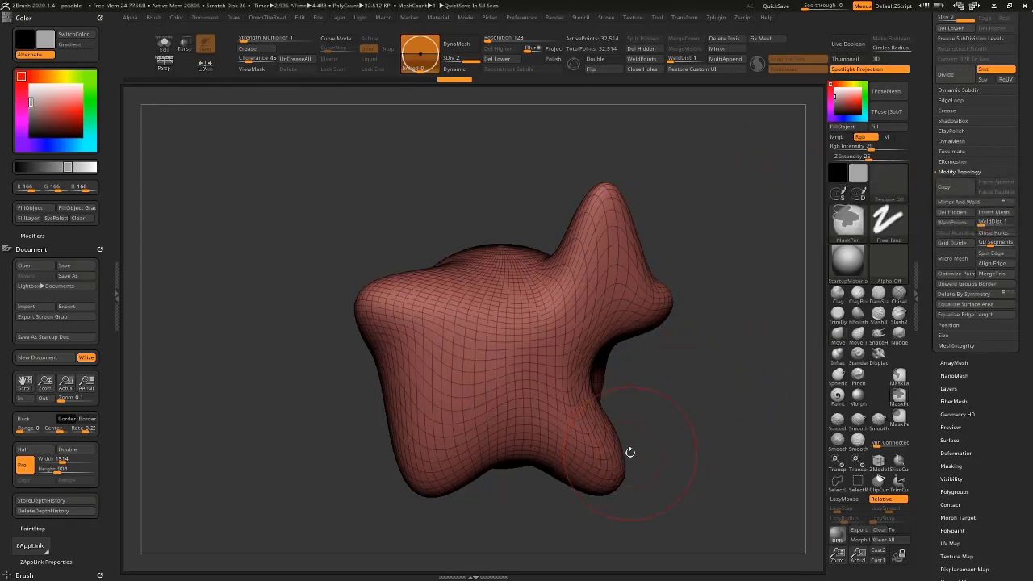
Expand the Deformation options for the mesh.
mouse_move(985, 397)
mouse_down()
mouse_move(973, 327)
mouse_move(978, 217)
mouse_up()
shift+click(953, 219)
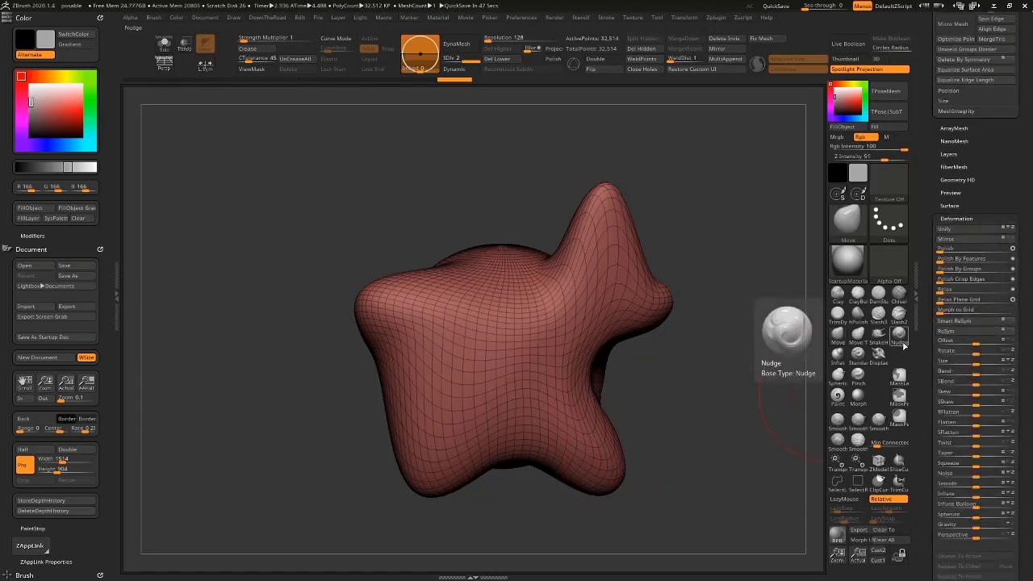
Try Smart ReSym on the unmasked, asymmetrical mesh and compare its shape before and after the operation.
click(966, 321)
mouse_move(726, 403)
mouse_down()
mouse_move(719, 415)
mouse_move(724, 391)
mouse_up()
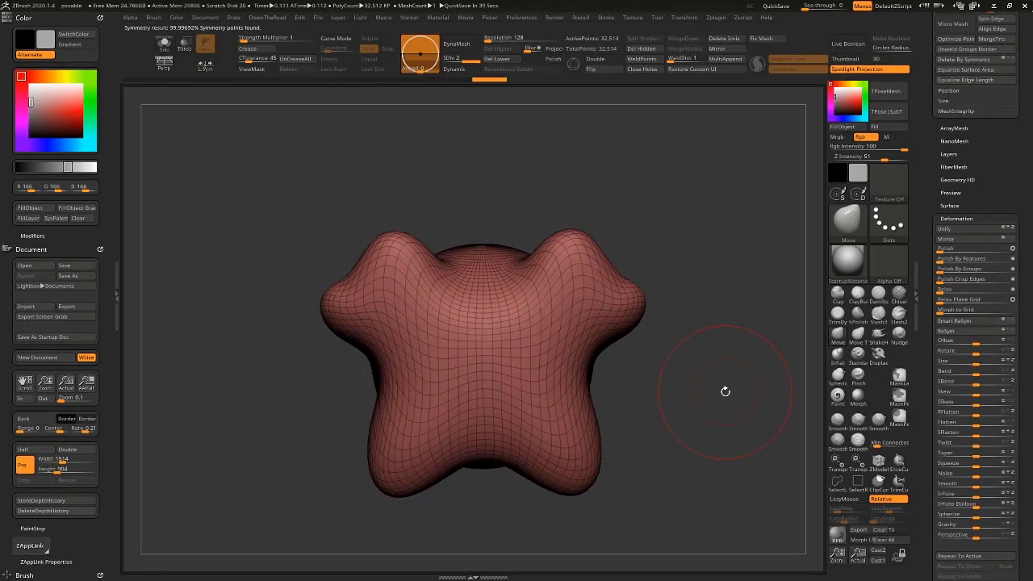
key(ctrl+z)
key(ctrl+shift+z)
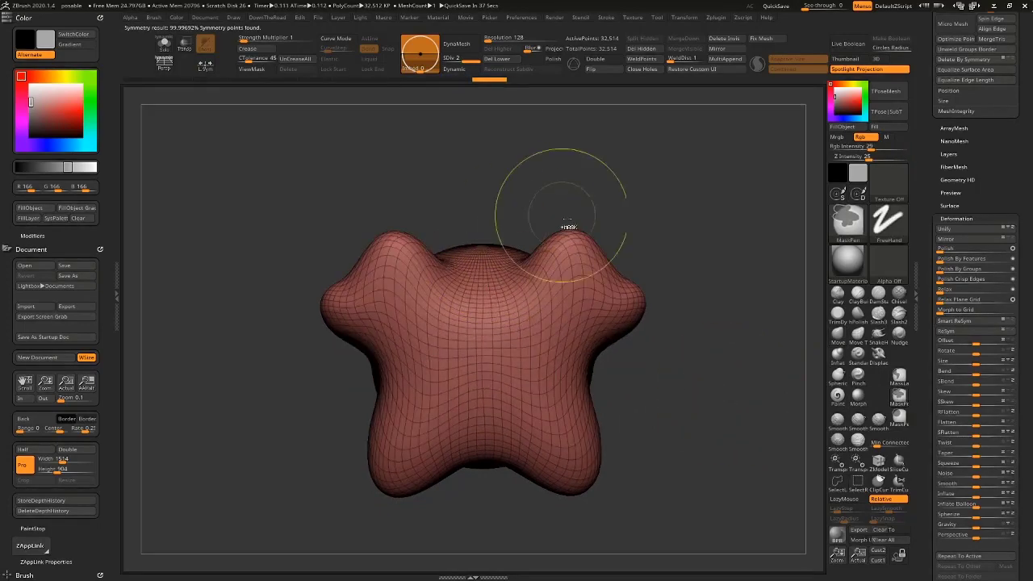
key(ctrl+z)
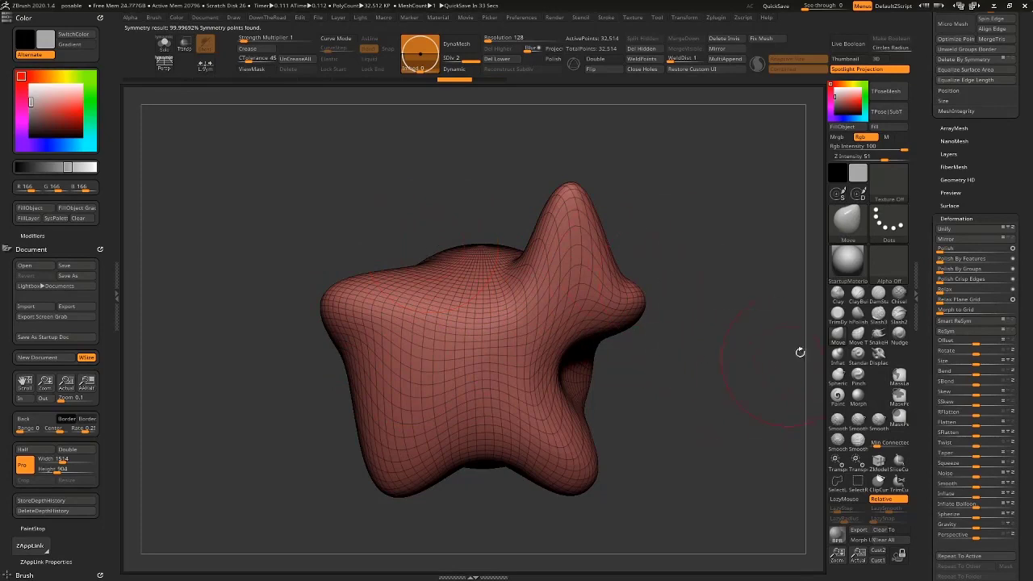
key(ctrl+shift+z)
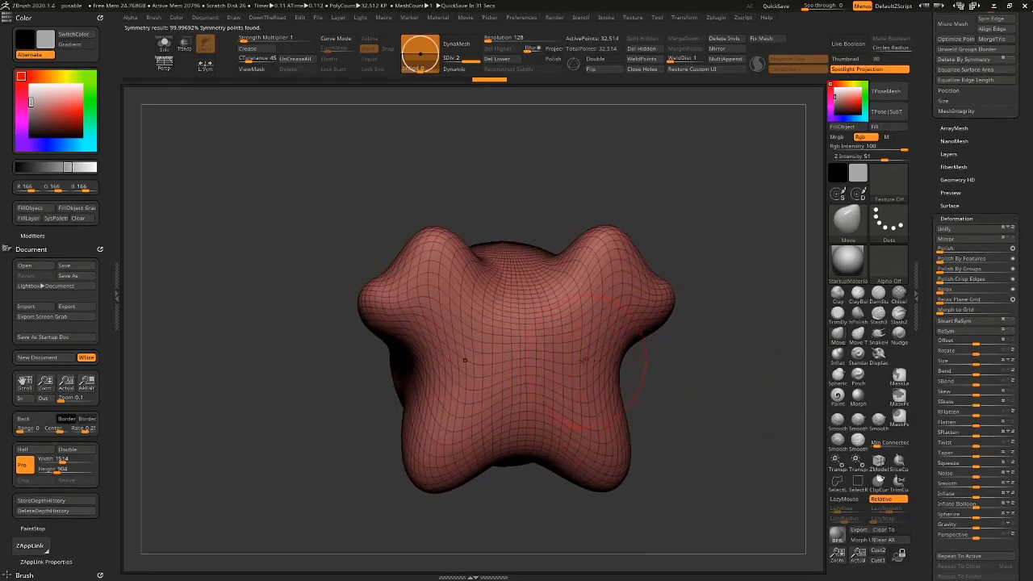
drag(744, 367, 766, 307)
Undo the Smart ReSym on the unmasked mesh.
drag(1017, 174, 1013, 252)
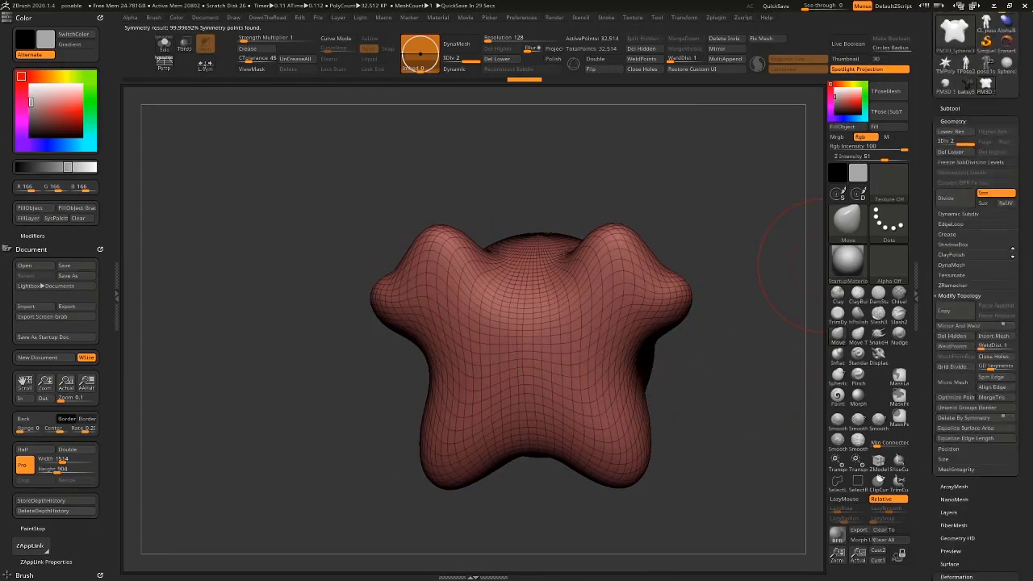
mouse_move(704, 313)
mouse_down()
mouse_move(724, 314)
mouse_move(673, 331)
mouse_move(694, 328)
mouse_move(556, 272)
mouse_up()
key(ctrl+z)
key(ctrl+z)
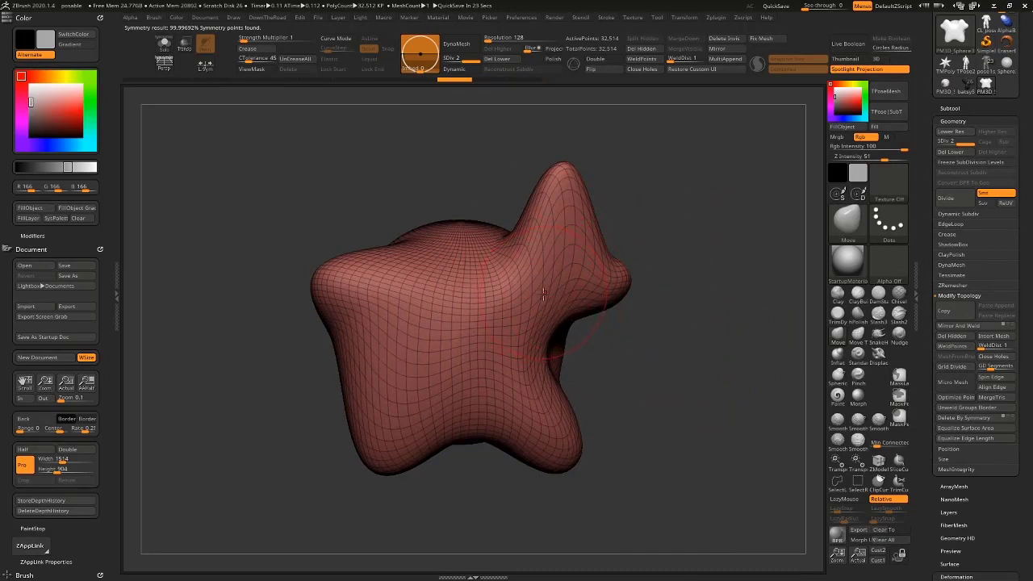
Smooth and push the tall horn down into a rounded bump on the shoulder.
drag(677, 213, 657, 216)
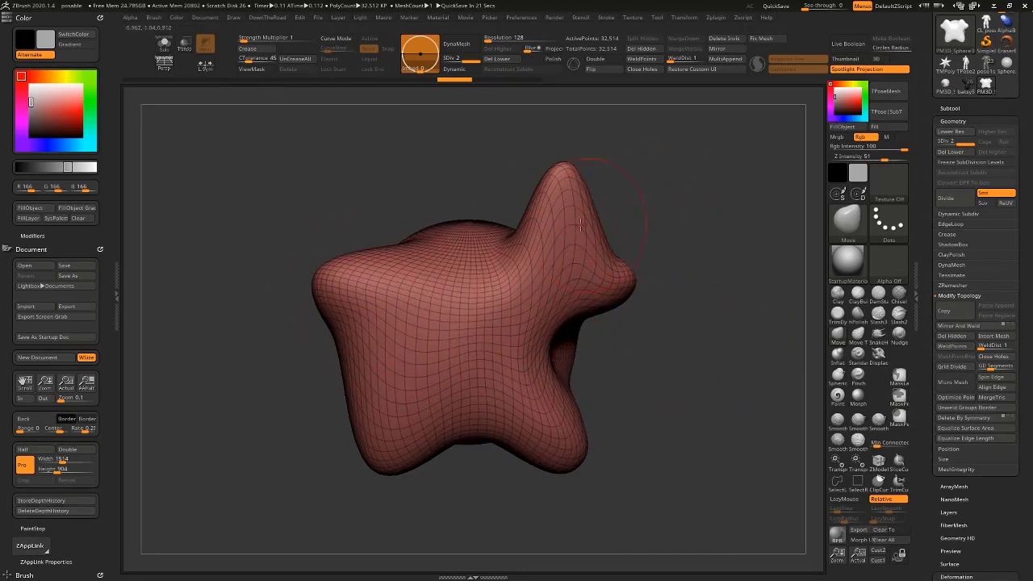
mouse_move(559, 175)
shift+mouse_down()
mouse_move(547, 224)
mouse_move(564, 229)
shift+mouse_up()
drag(619, 188, 611, 225)
shift+drag(560, 282, 542, 285)
drag(601, 242, 718, 185)
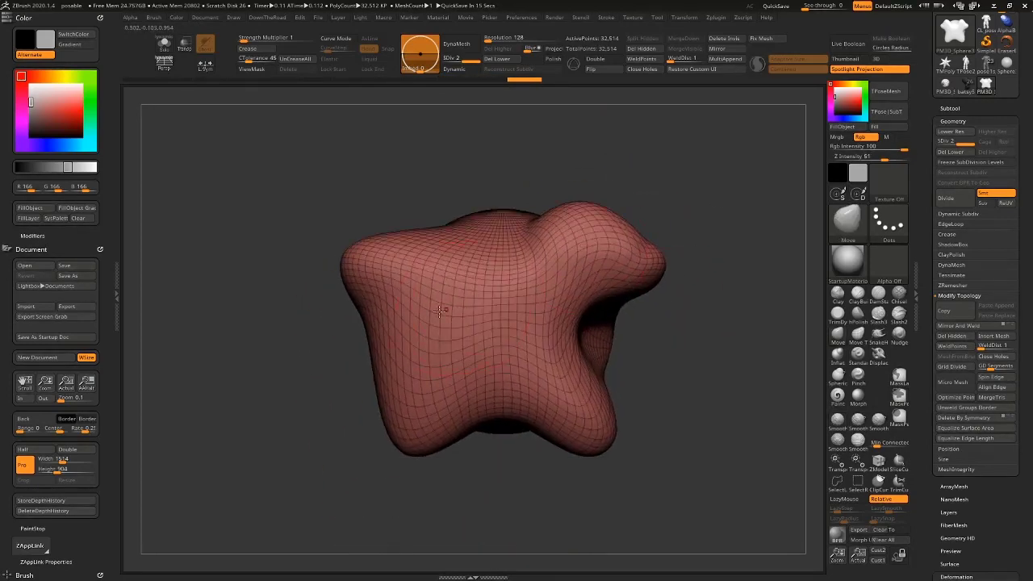
Mask the undeformed half of the mesh up to its centre line, replacing a first mask that extends too far.
mouse_move(295, 239)
ctrl+mouse_down()
mouse_move(495, 519)
mouse_move(571, 542)
ctrl+mouse_up()
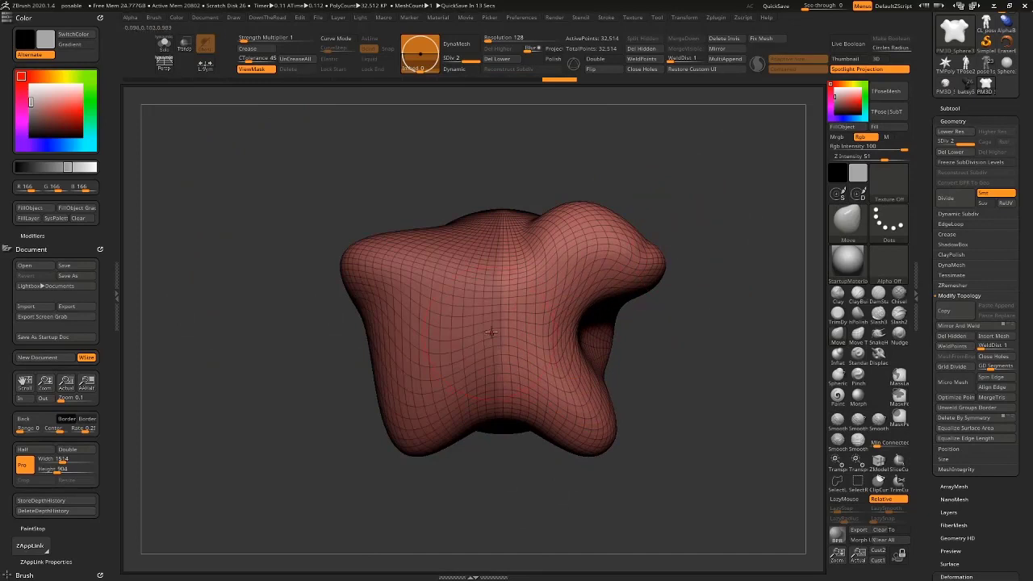
ctrl+drag(252, 174, 222, 197)
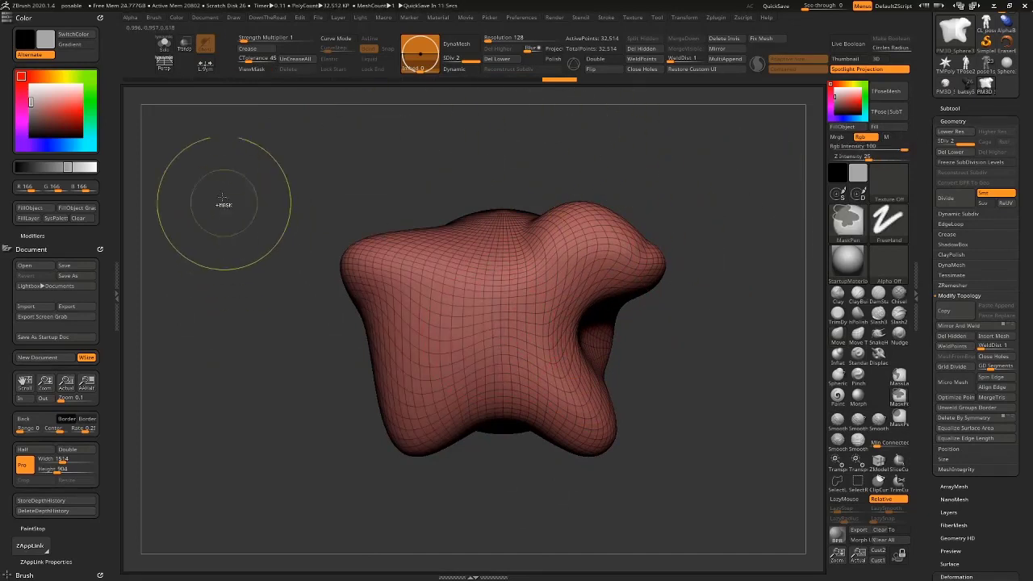
mouse_move(234, 153)
ctrl+mouse_down()
mouse_move(452, 511)
mouse_move(513, 535)
ctrl+mouse_up()
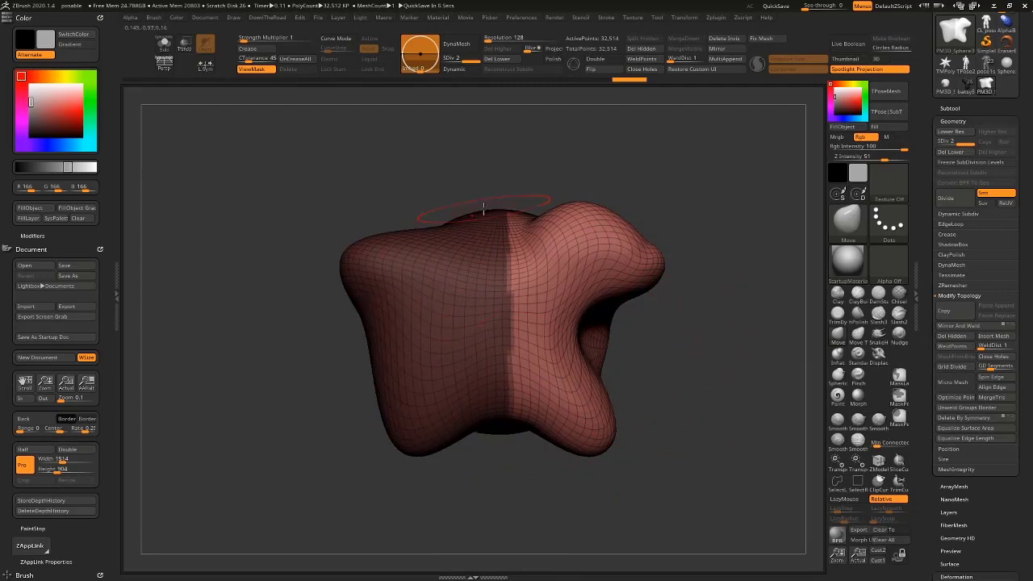
Try the plain ReSym deformation on the half-masked mesh.
drag(1026, 272, 1025, 165)
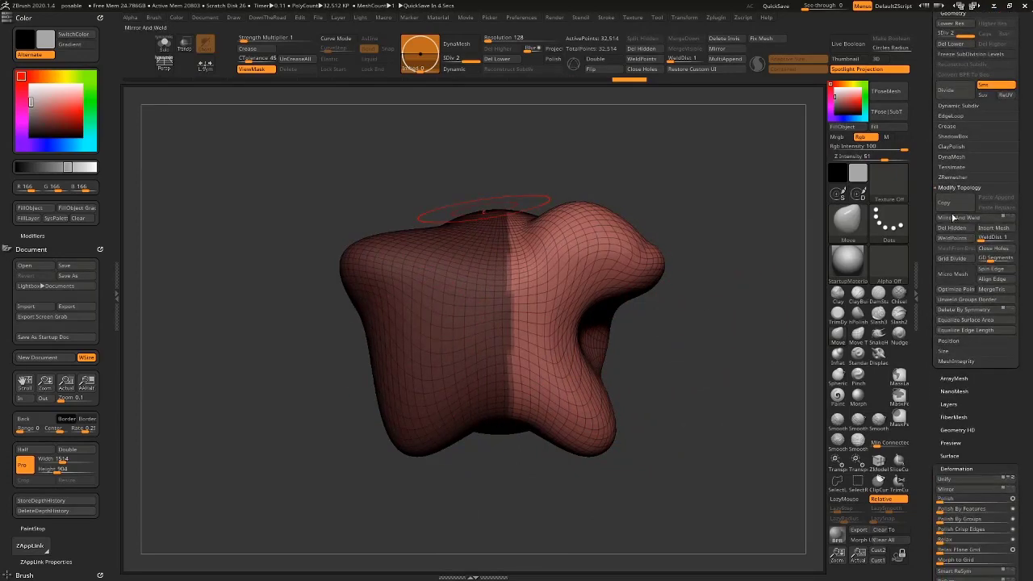
drag(1024, 237, 1017, 84)
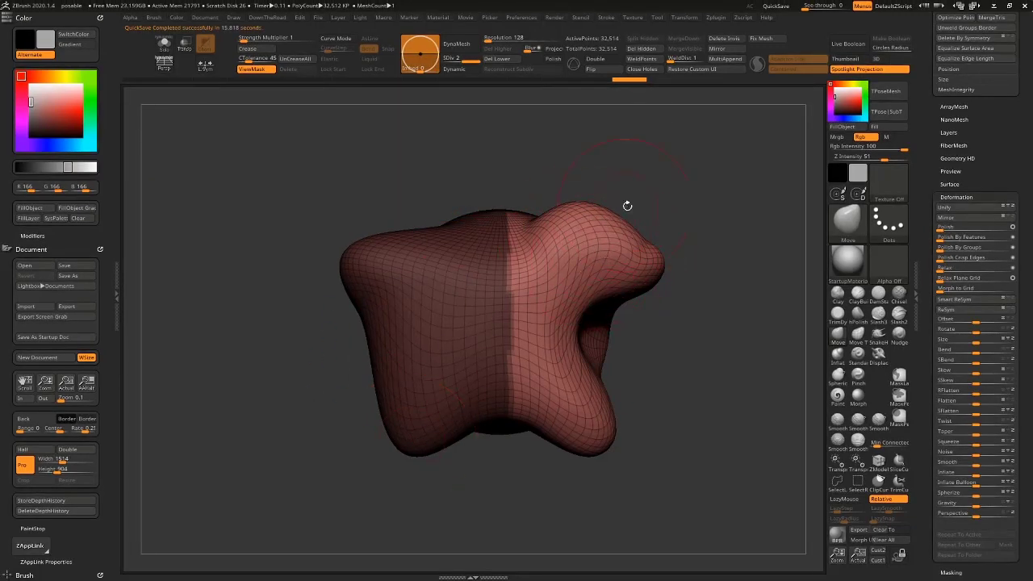
click(955, 312)
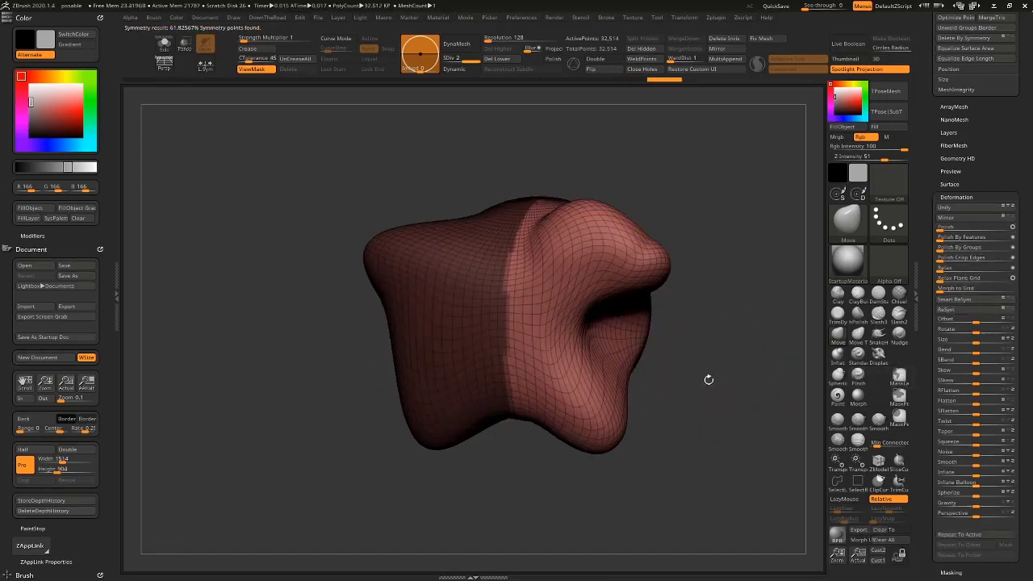
click(945, 309)
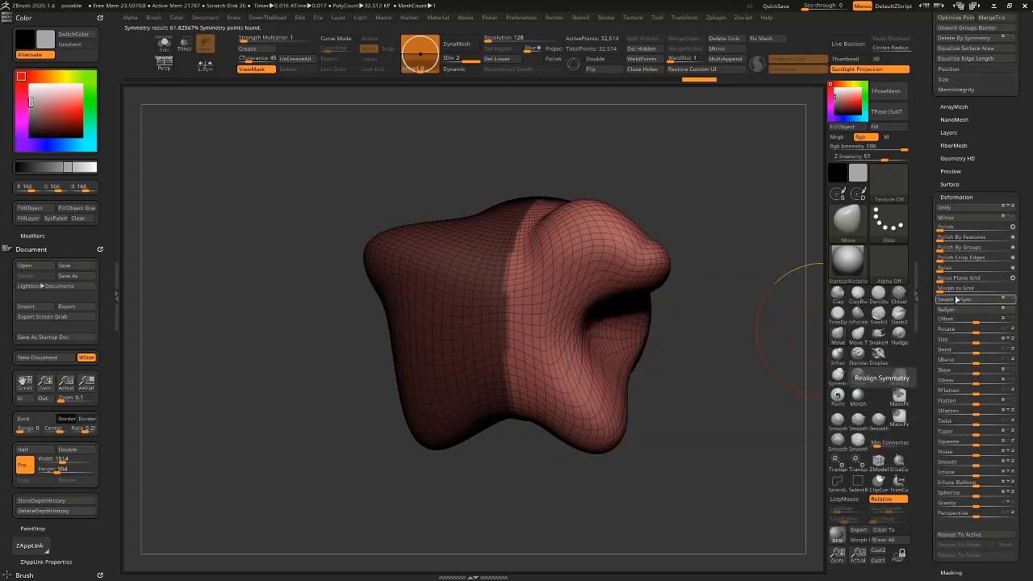
Undo the plain ReSym attempt and apply Smart ReSym to copy the masked half's shape onto the deformed half.
drag(729, 364, 769, 361)
key(ctrl+z)
key(ctrl+z)
key(ctrl+shift+z)
key(ctrl+z)
key(ctrl+shift+z)
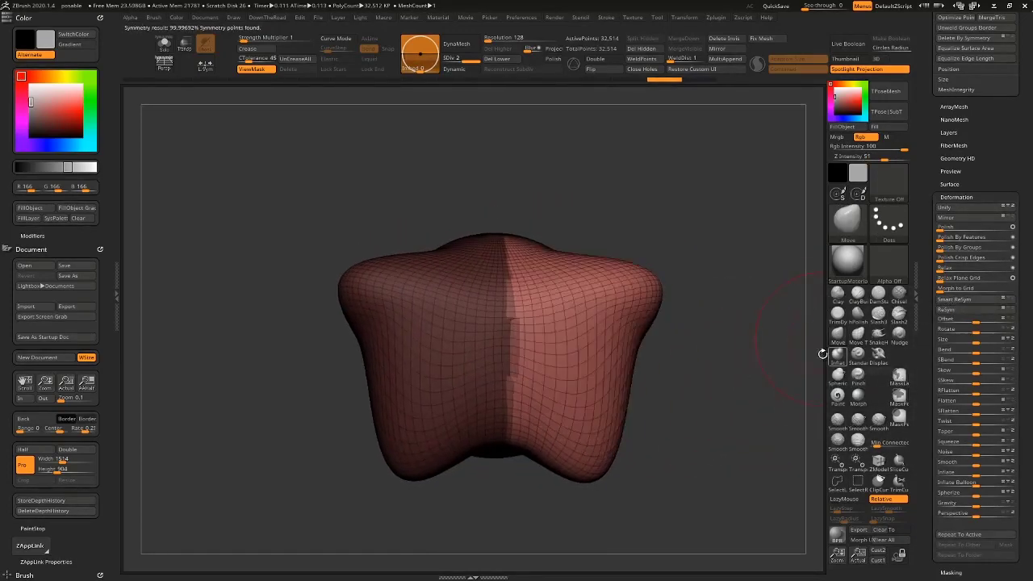
drag(699, 433, 678, 440)
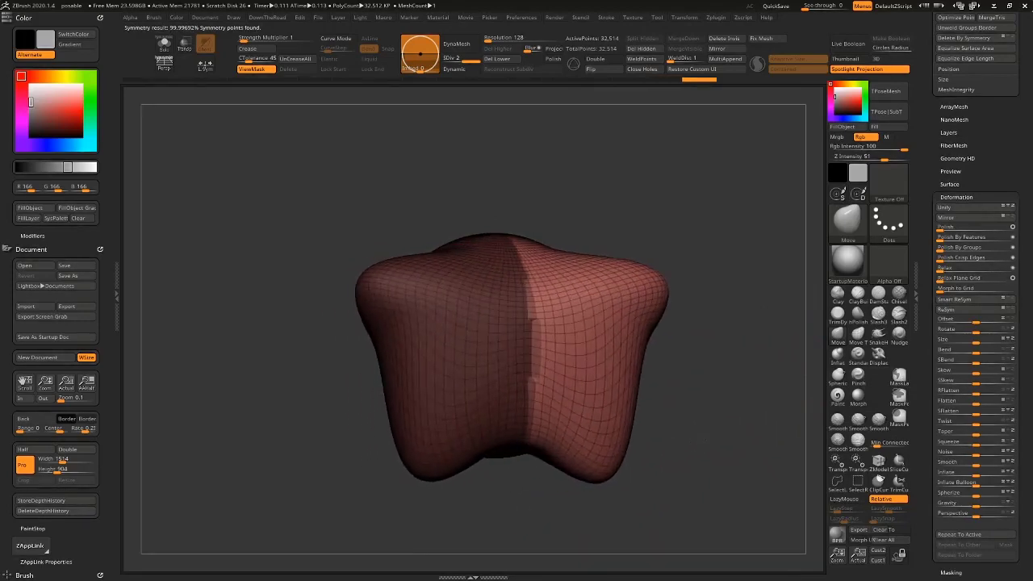
Compare the half-masked mesh before and after Smart ReSym by stepping back and forth in the undo history.
key(ctrl+z)
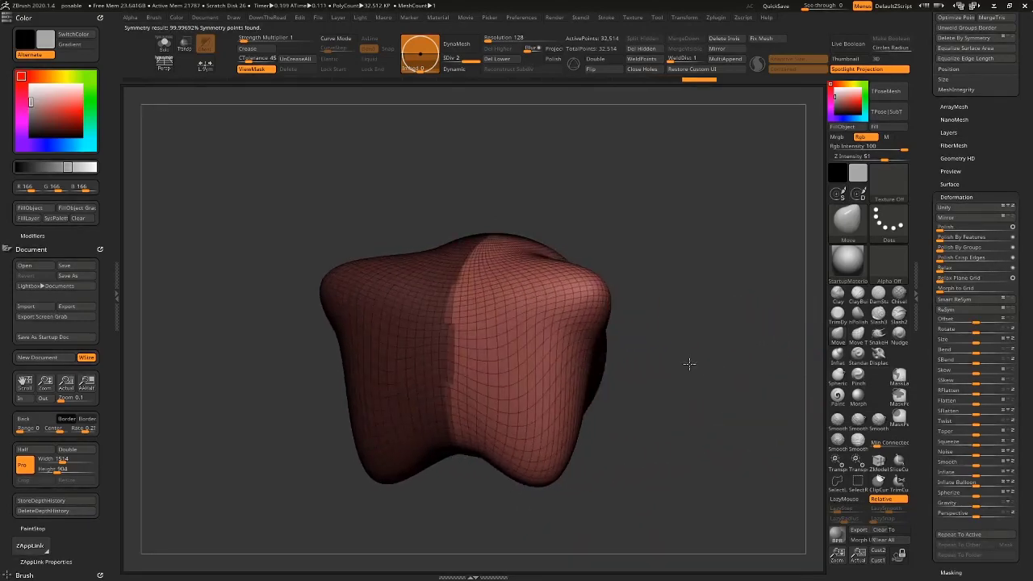
key(ctrl+shift+z)
key(ctrl+z)
drag(650, 368, 700, 371)
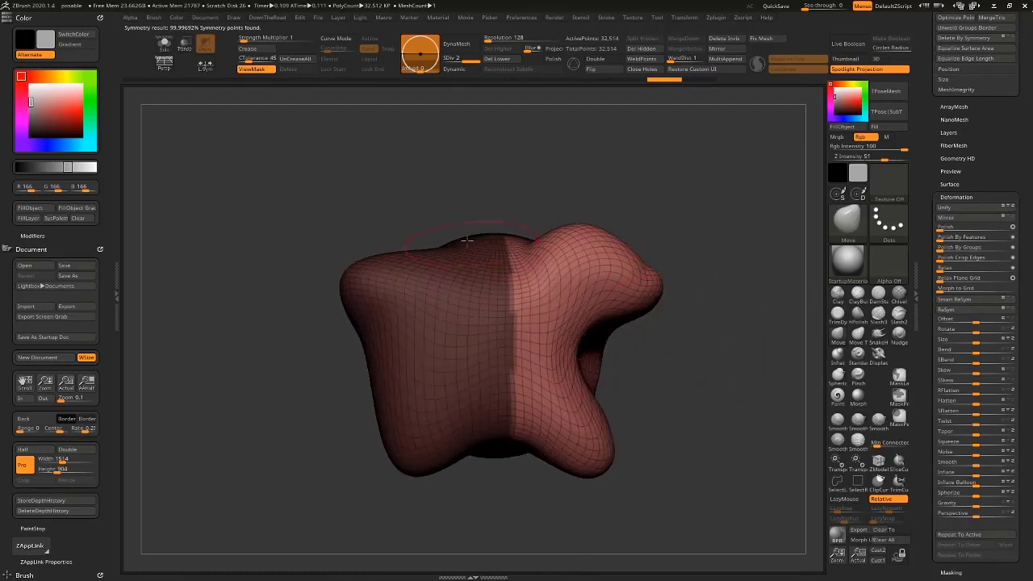
key(ctrl+shift+z)
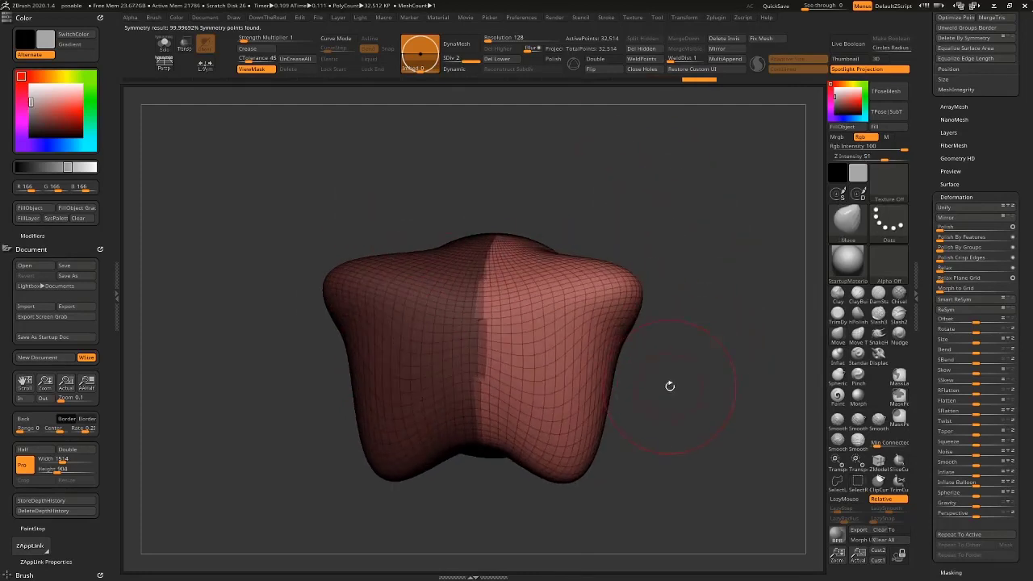
Clear the mask and check the symmetrical mesh from above and from the front.
alt+drag(683, 408, 646, 424)
key(ctrl+shift+z)
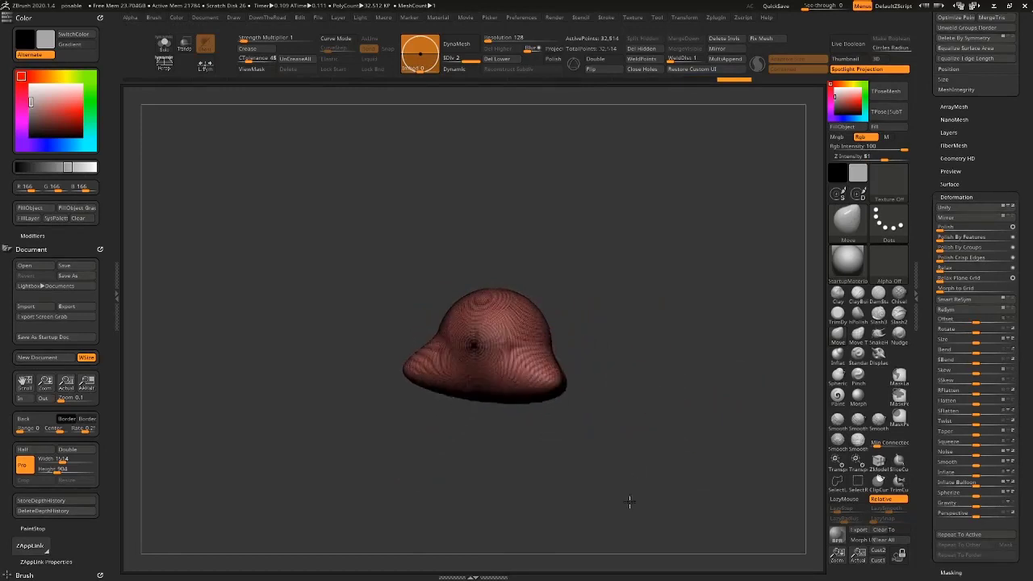
key(ctrl+shift+z)
key(ctrl+shift+z)
key(ctrl+shift+z)
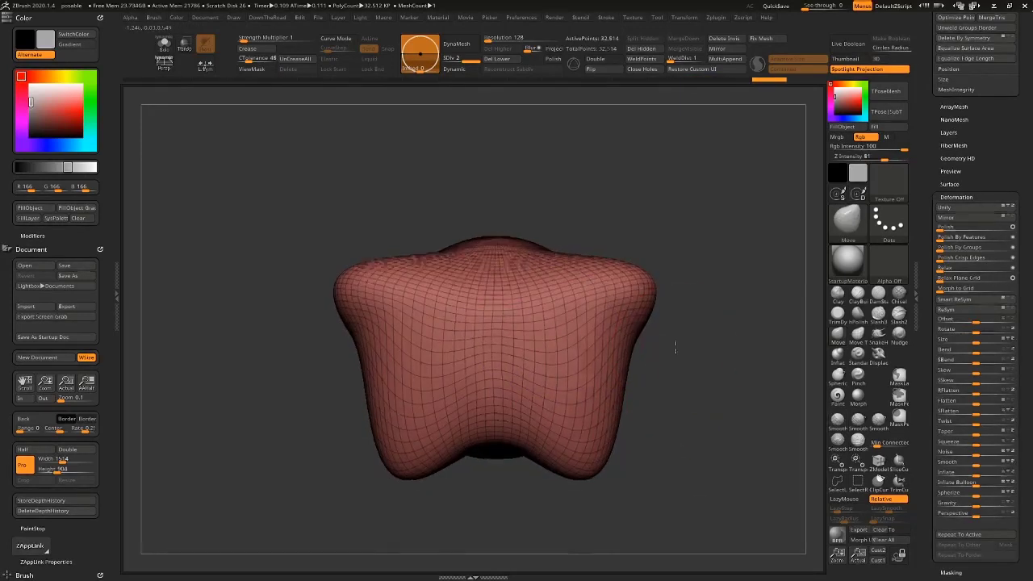